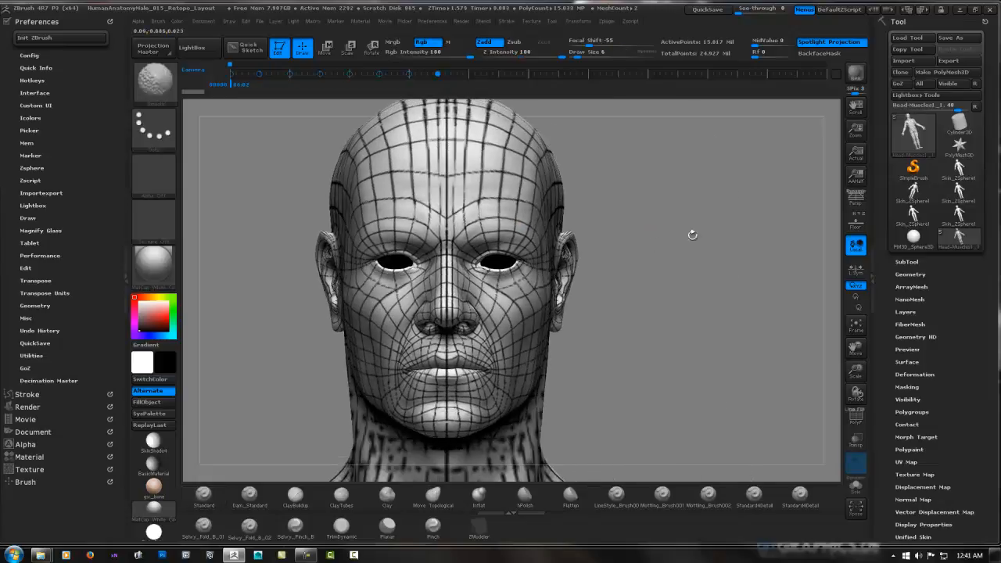
Append a ZSphere to the model as a new subtool
key(shift)
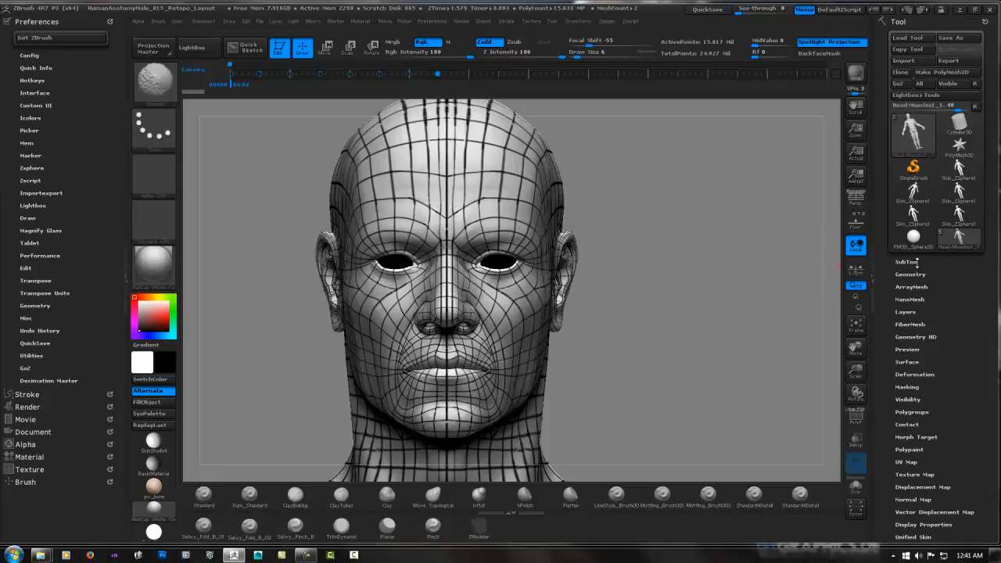
click(907, 261)
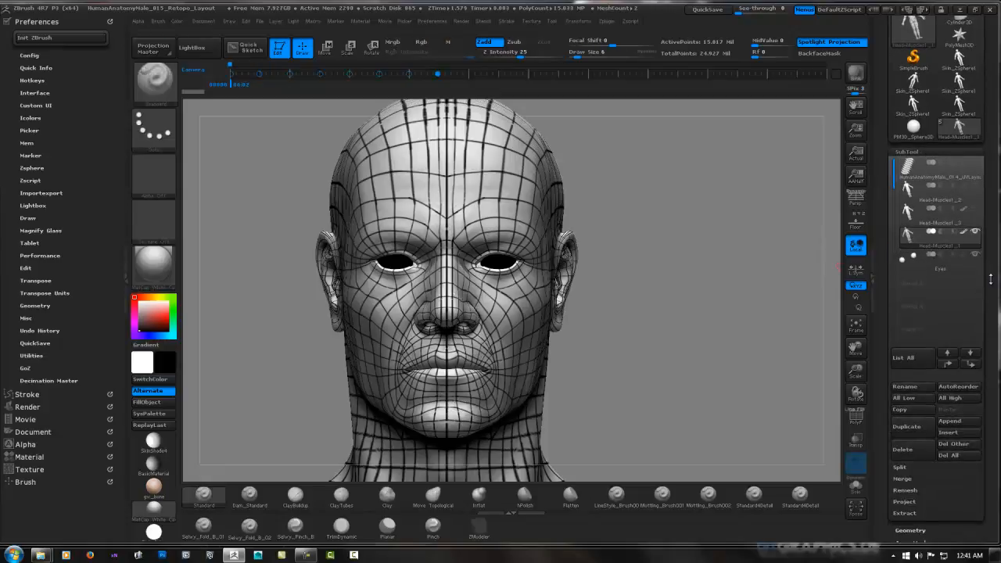
drag(989, 280, 991, 204)
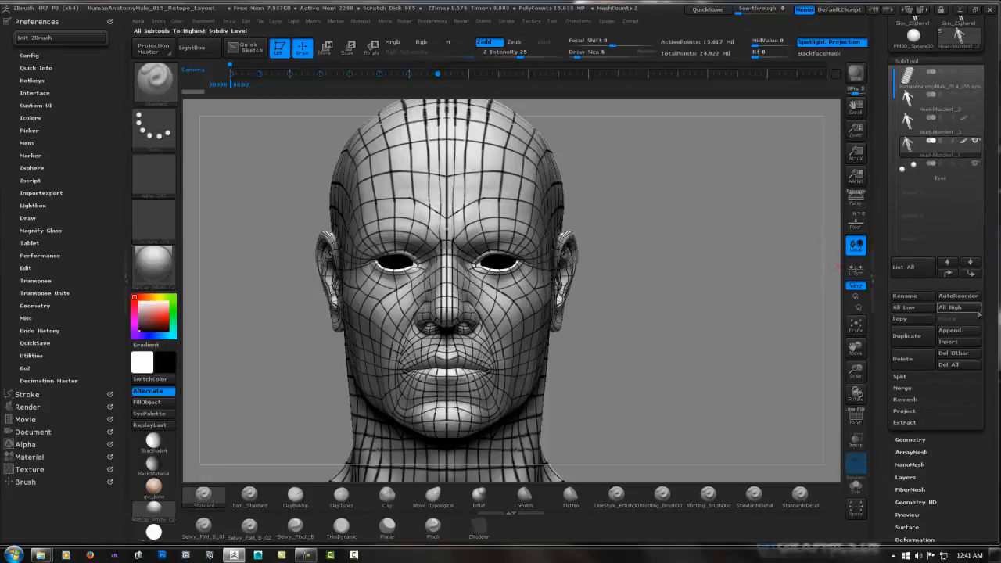
click(960, 330)
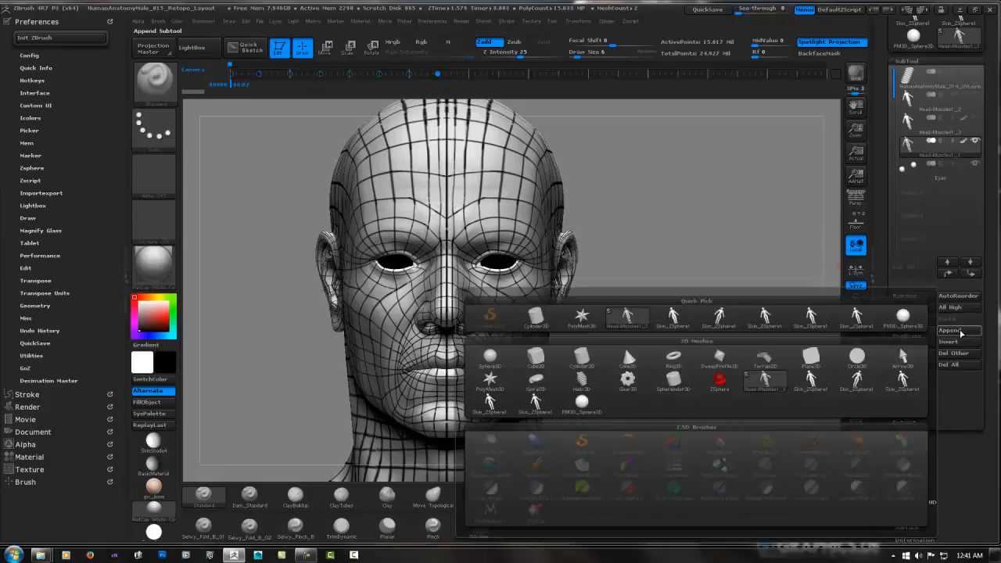
click(720, 377)
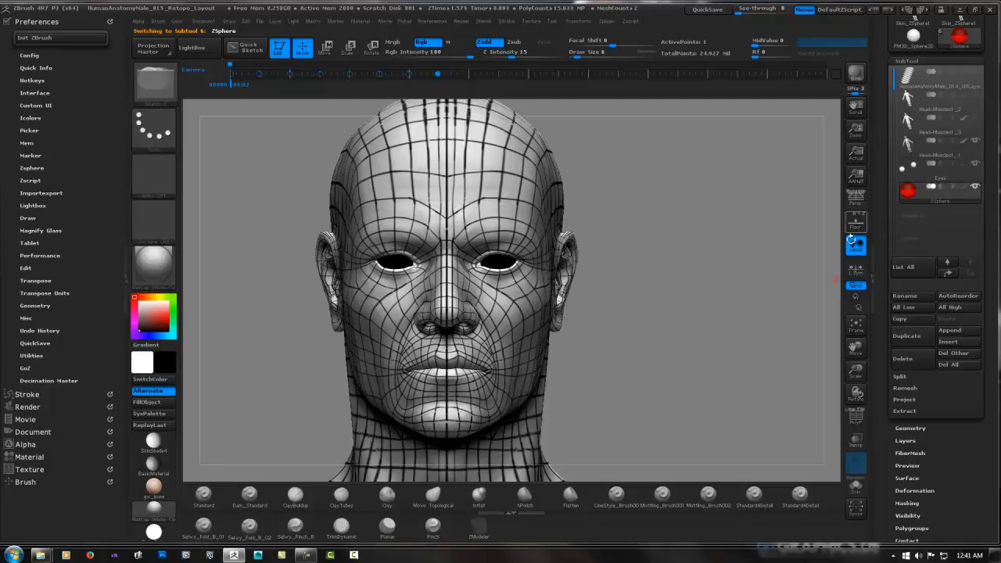
Scale the ZSphere down until it sits inside the body at the pelvis
ctrl+right_drag(667, 331, 561, 313)
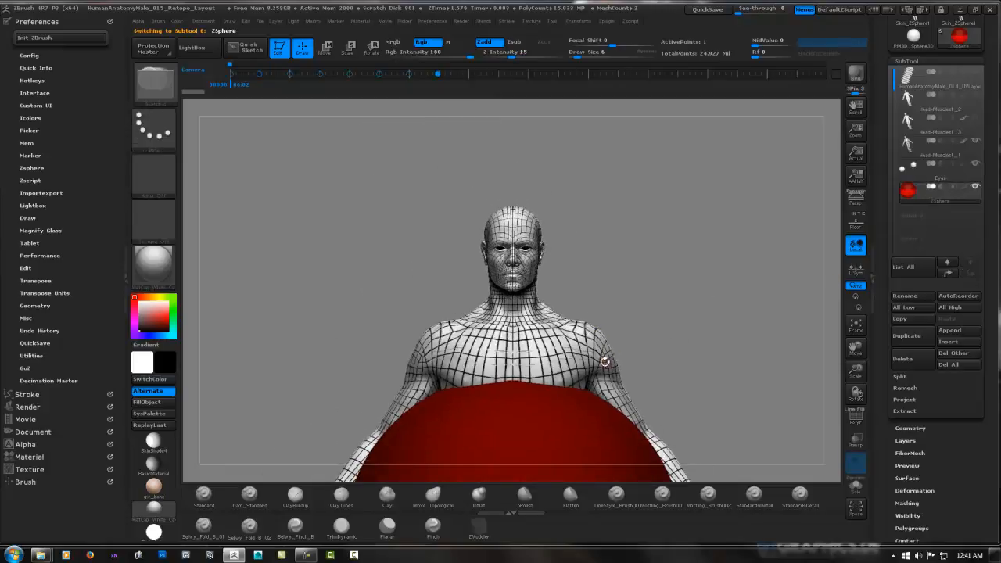
mouse_move(686, 349)
alt+right_down()
mouse_move(673, 228)
mouse_move(680, 168)
alt+right_up()
ctrl+right_drag(746, 261, 655, 266)
alt+right_drag(689, 212, 684, 287)
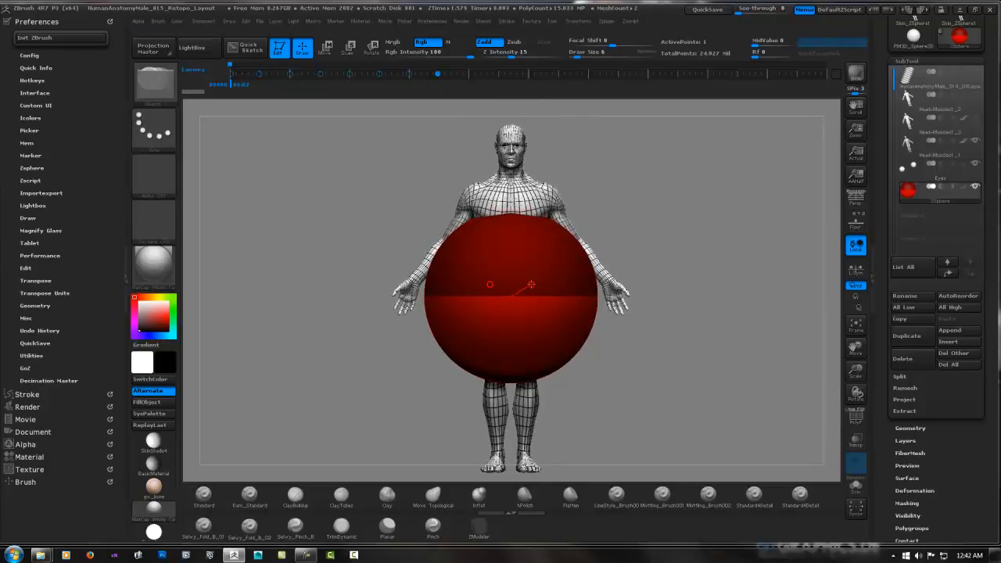
key(r)
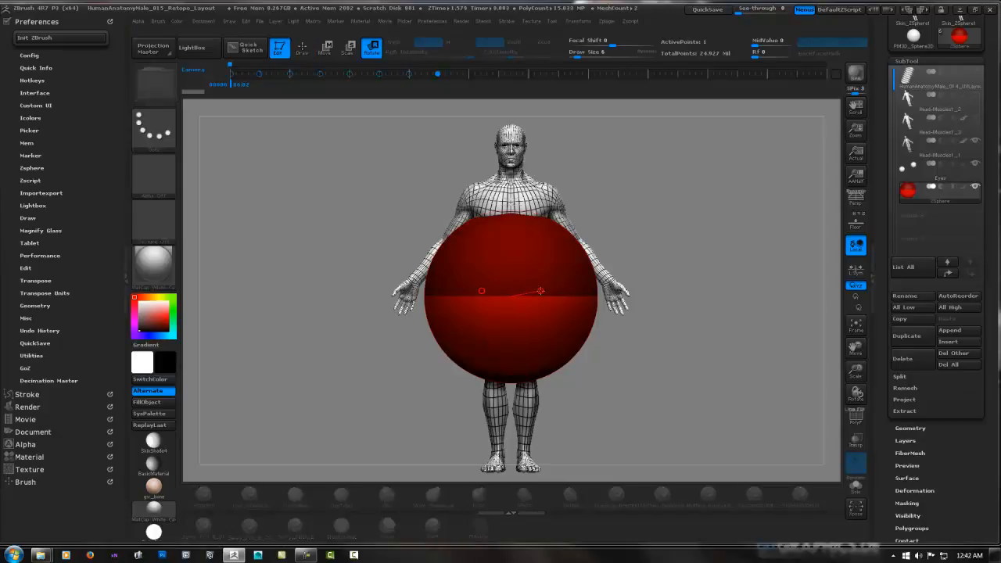
drag(541, 292, 526, 280)
key(e)
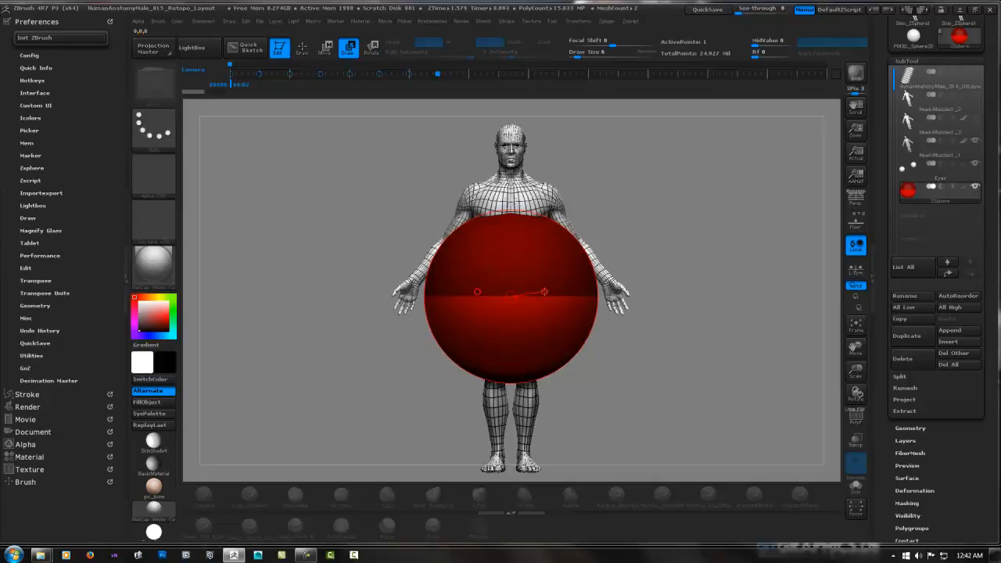
drag(546, 293, 438, 216)
drag(535, 291, 497, 248)
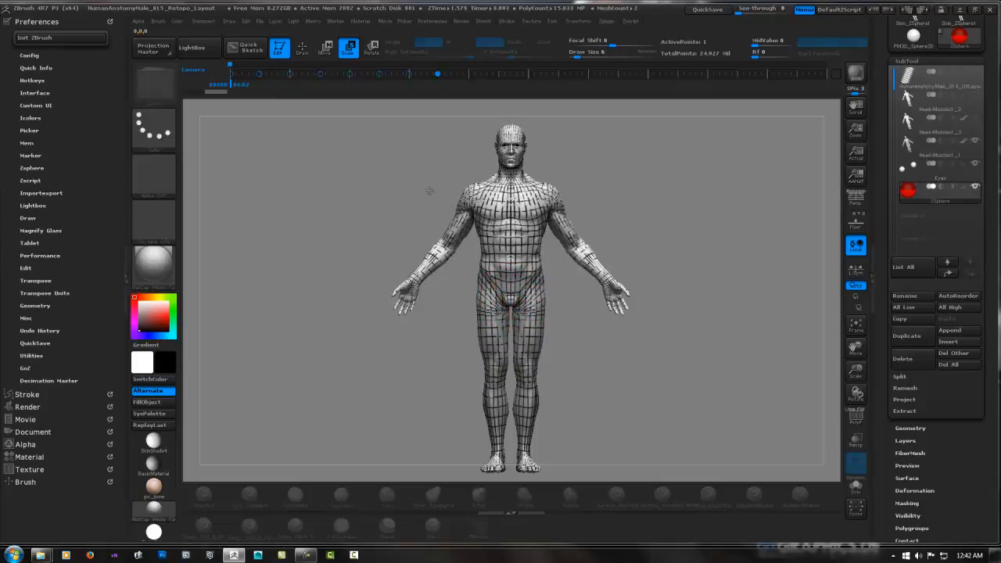
drag(429, 190, 429, 190)
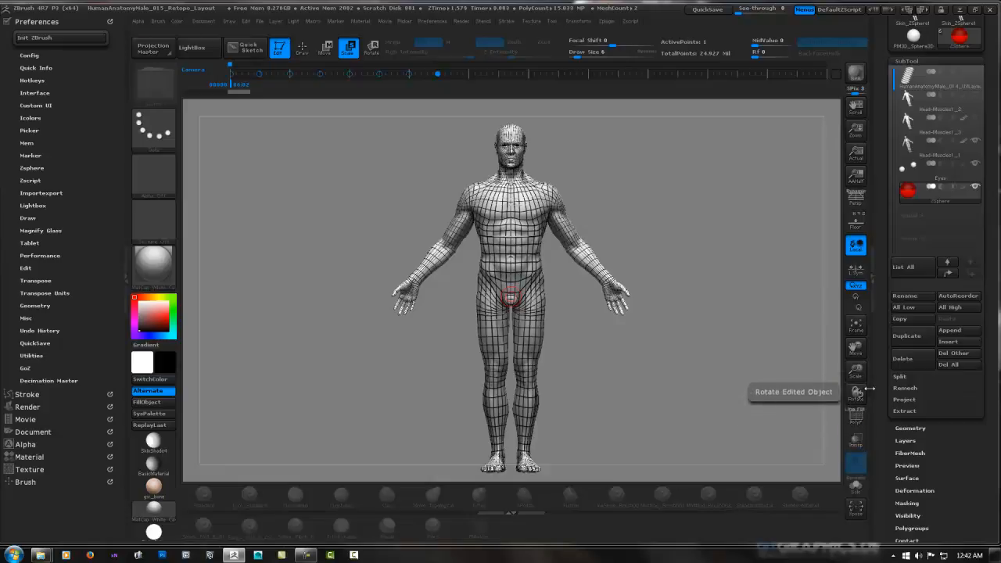
Shrink the ZSphere further with ghost transparency enabled, and restore the opaque display of the body
click(855, 438)
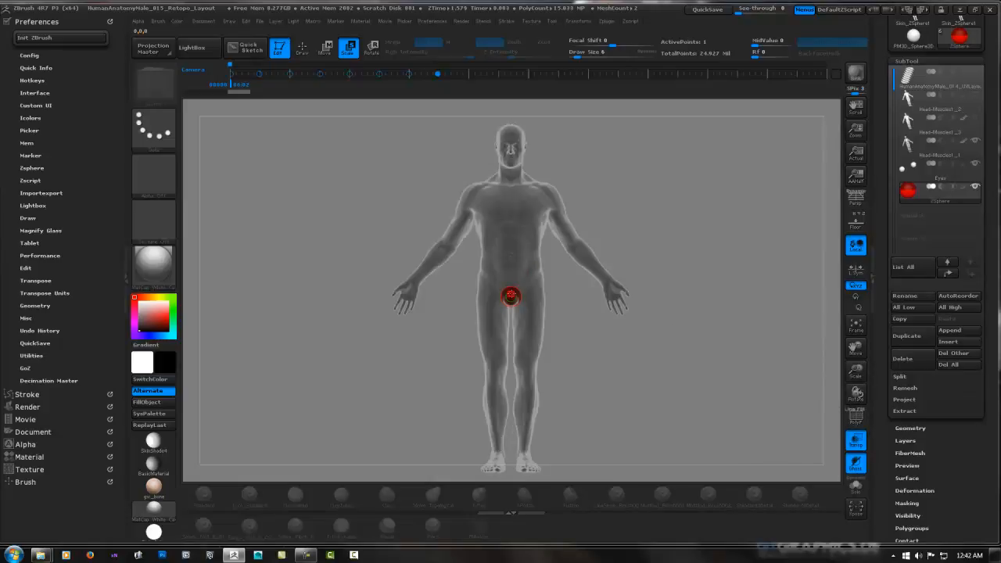
alt+drag(550, 285, 508, 193)
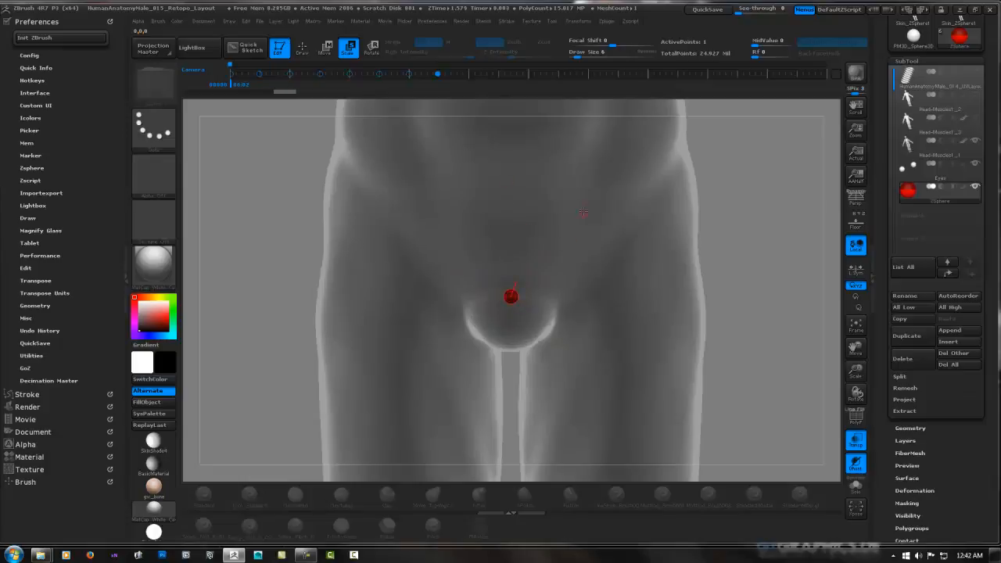
alt+drag(686, 185, 695, 358)
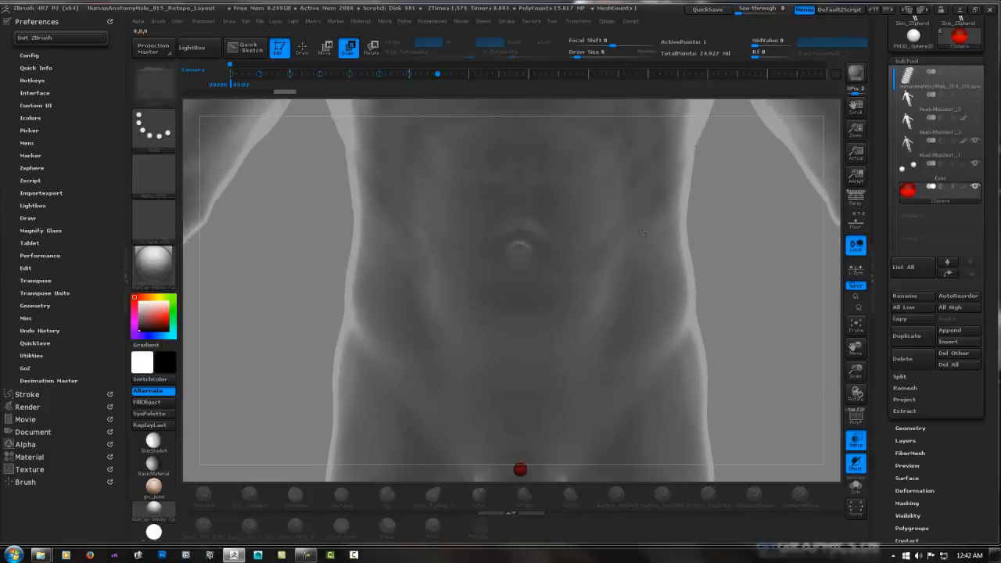
alt+drag(682, 250, 676, 452)
alt+drag(565, 256, 564, 494)
alt+drag(556, 352, 546, 497)
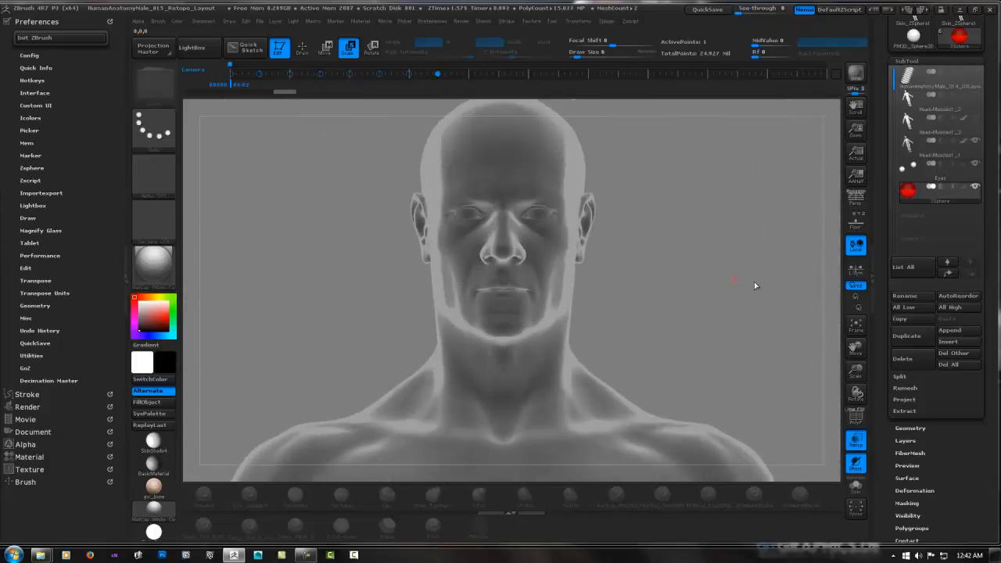
click(857, 444)
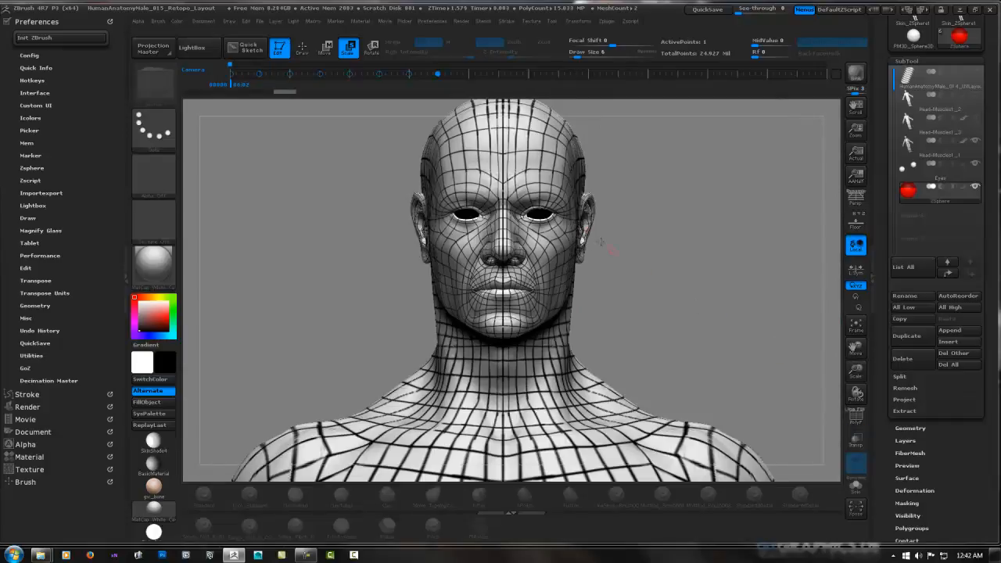
Enable Edit Topology for the ZSphere, with the front of the face framed
alt+drag(522, 158, 474, 158)
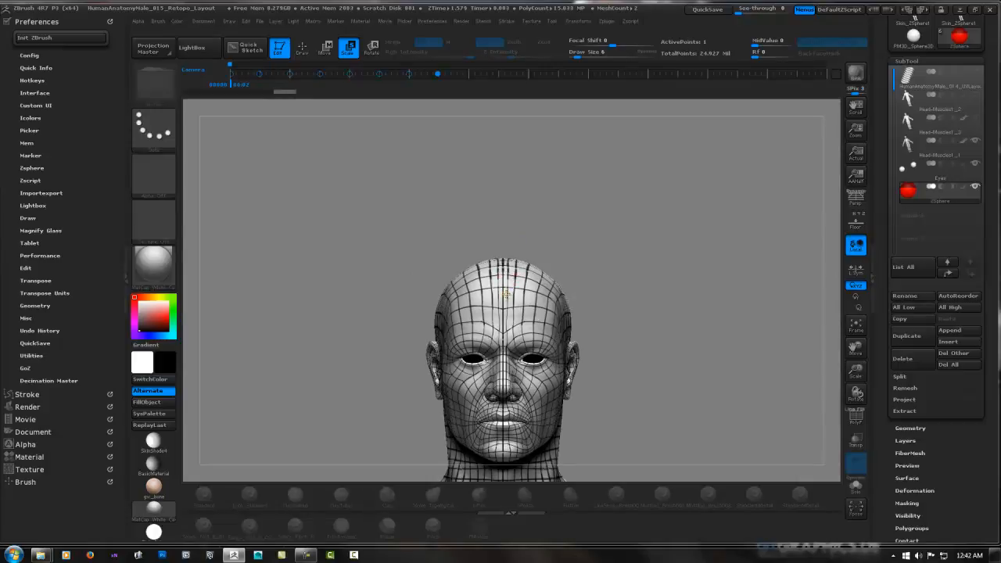
alt+drag(506, 294, 521, 269)
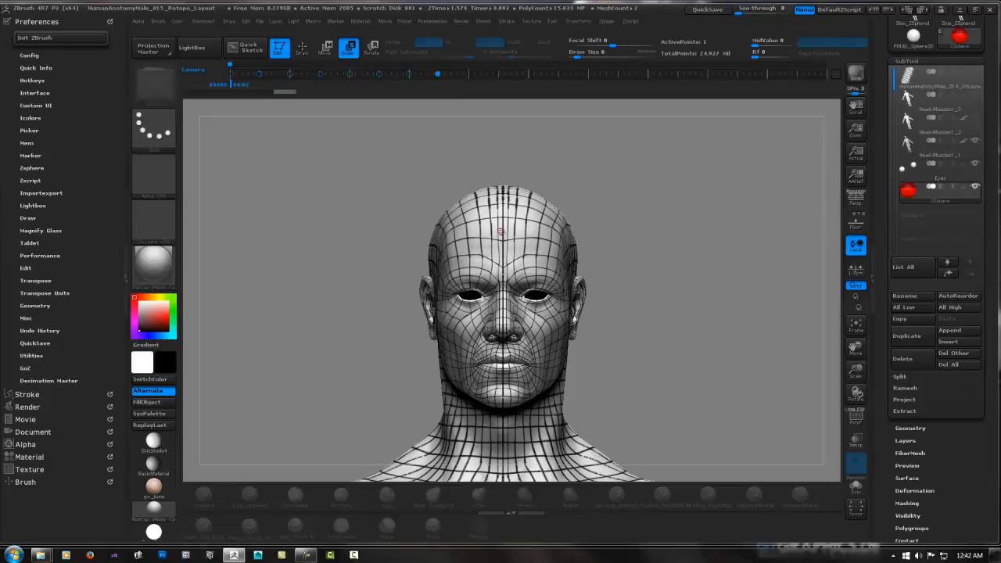
alt+drag(505, 203, 522, 397)
mouse_move(525, 266)
alt+mouse_down()
mouse_move(520, 174)
mouse_move(533, 190)
mouse_move(532, 219)
mouse_move(507, 272)
alt+mouse_up()
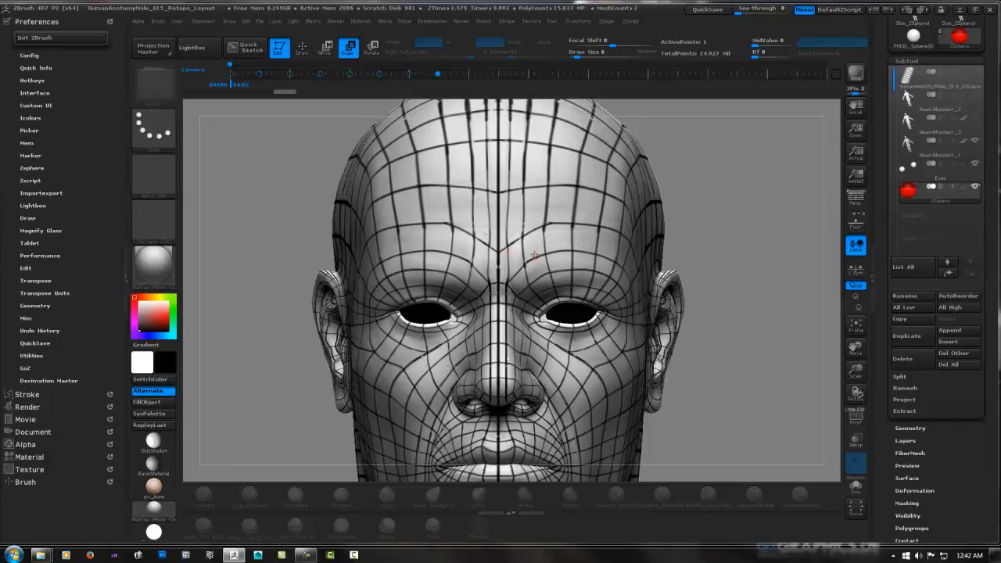
scroll(901, 182, down, 10)
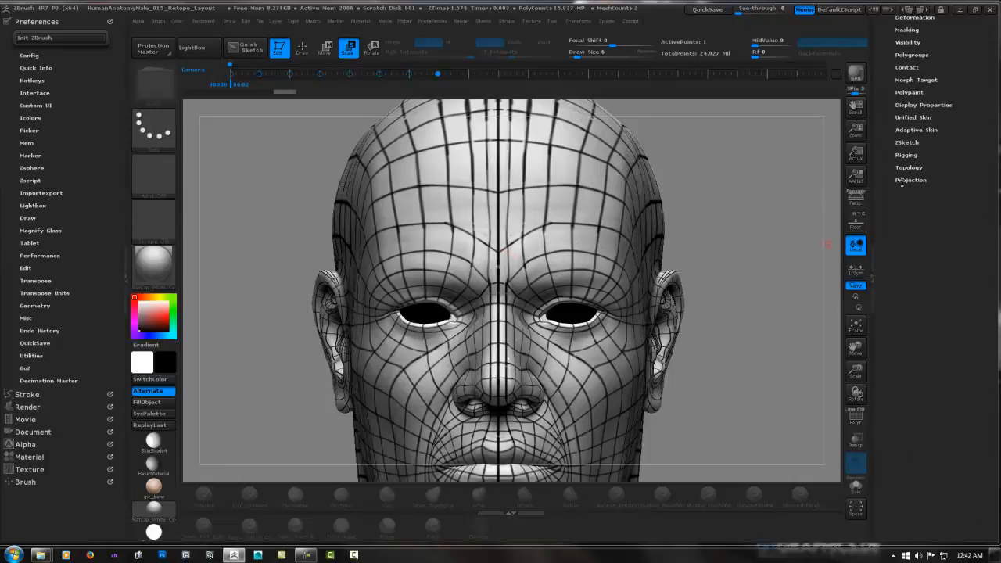
click(910, 167)
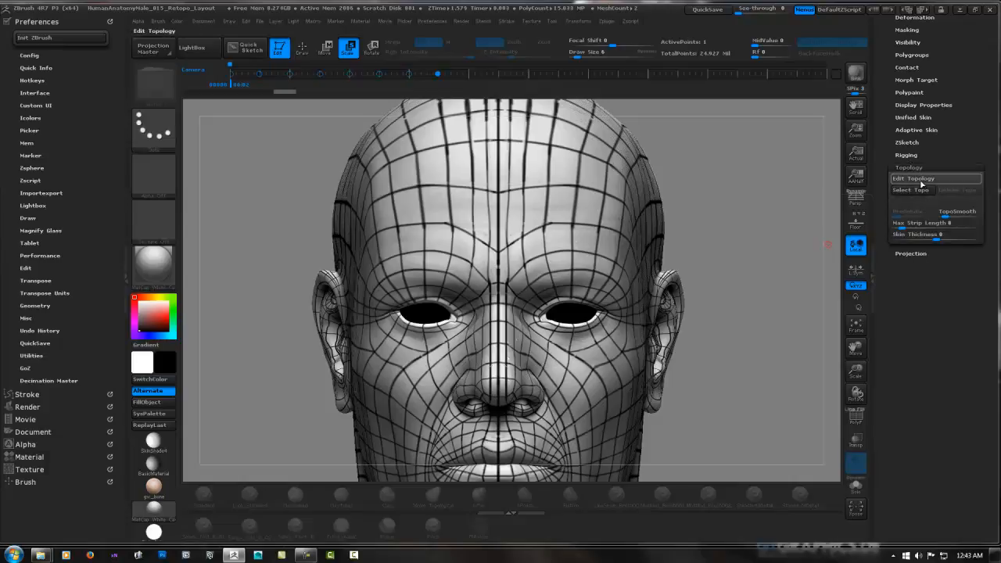
click(902, 180)
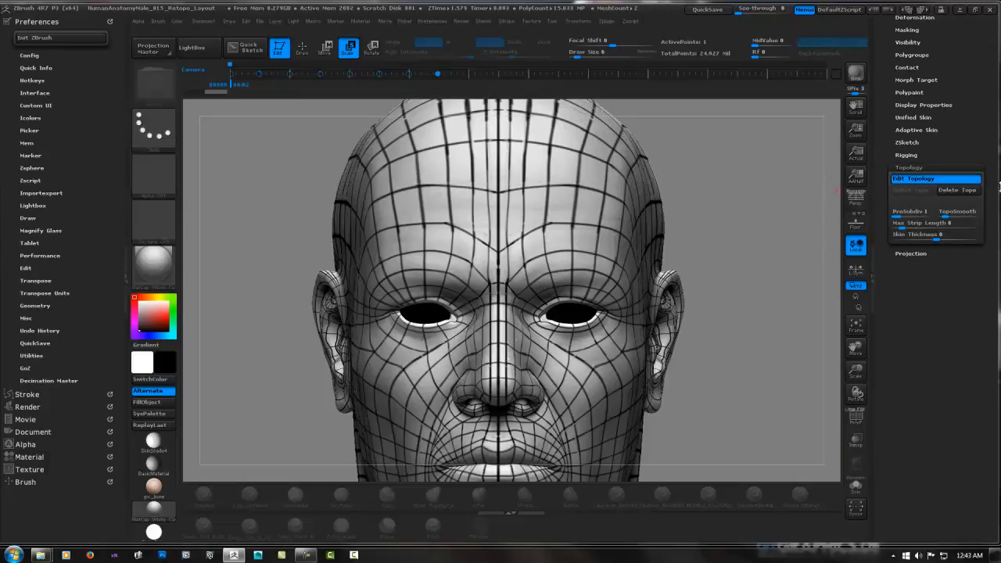
Make the Eyes subtool visible to fill the eye sockets of the head
scroll(901, 182, up, 10)
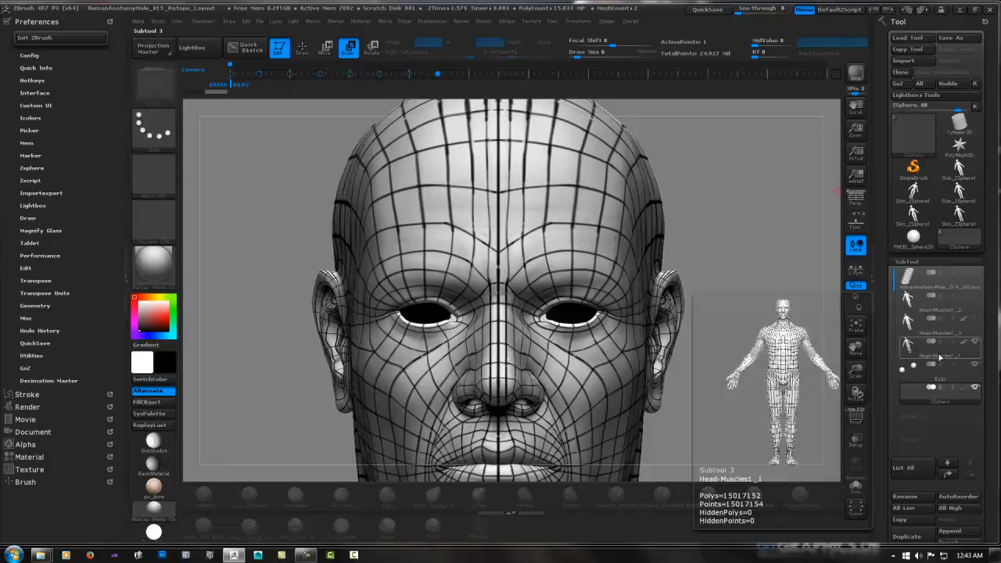
click(975, 367)
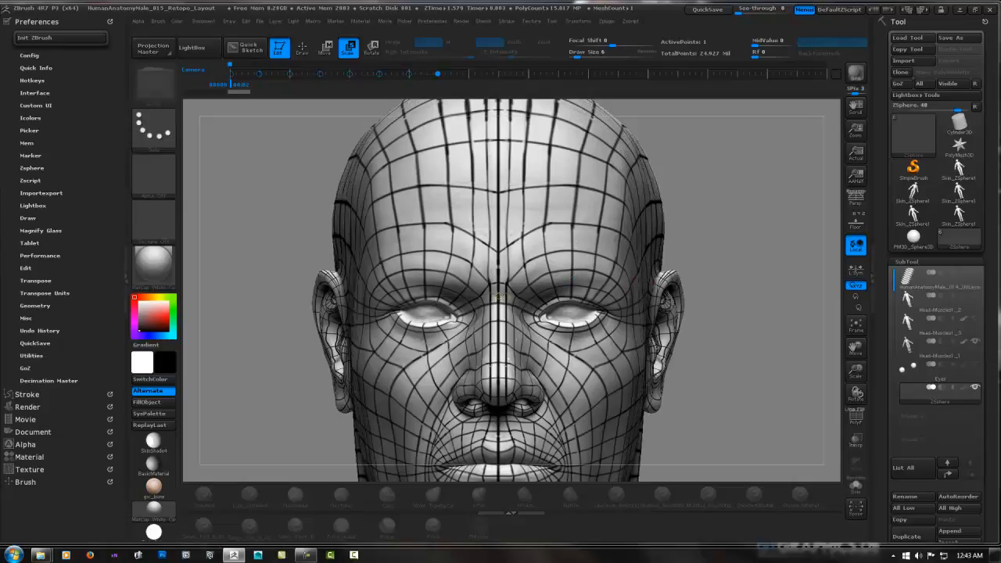
alt+drag(500, 296, 524, 273)
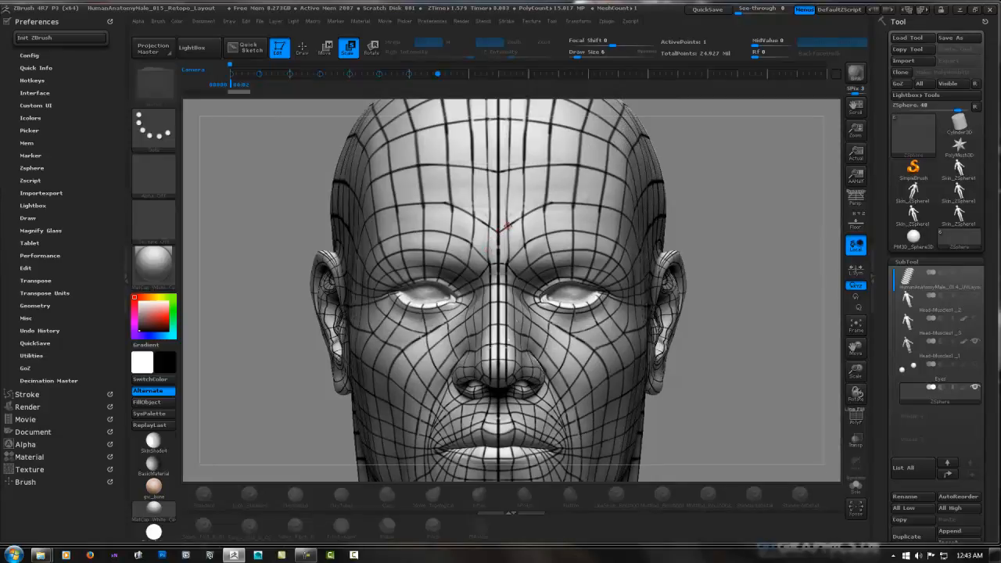
drag(507, 226, 509, 252)
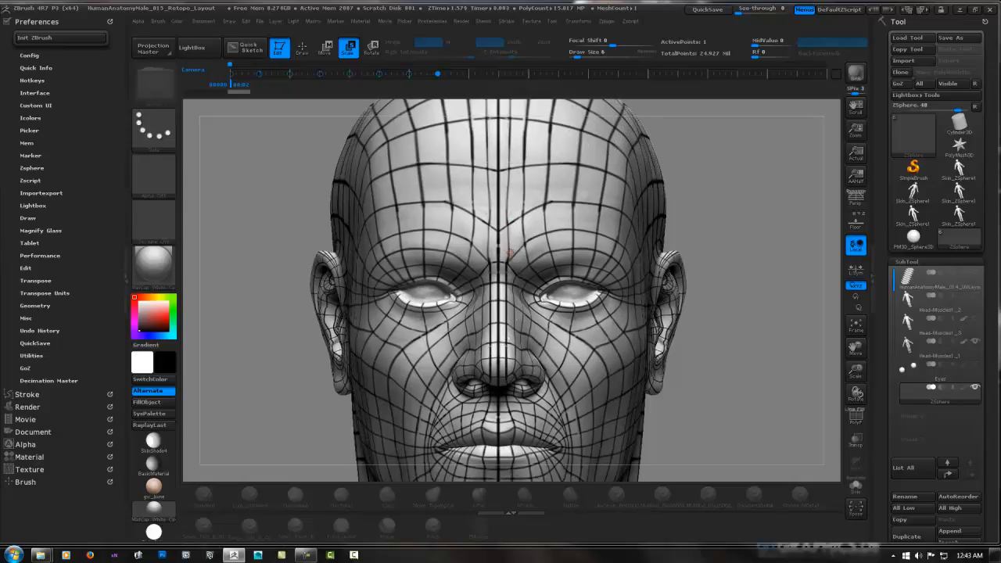
In Draw mode, create the first two symmetrical topology faces between the eyebrows, following the painted guide lines
scroll(977, 227, down, 5)
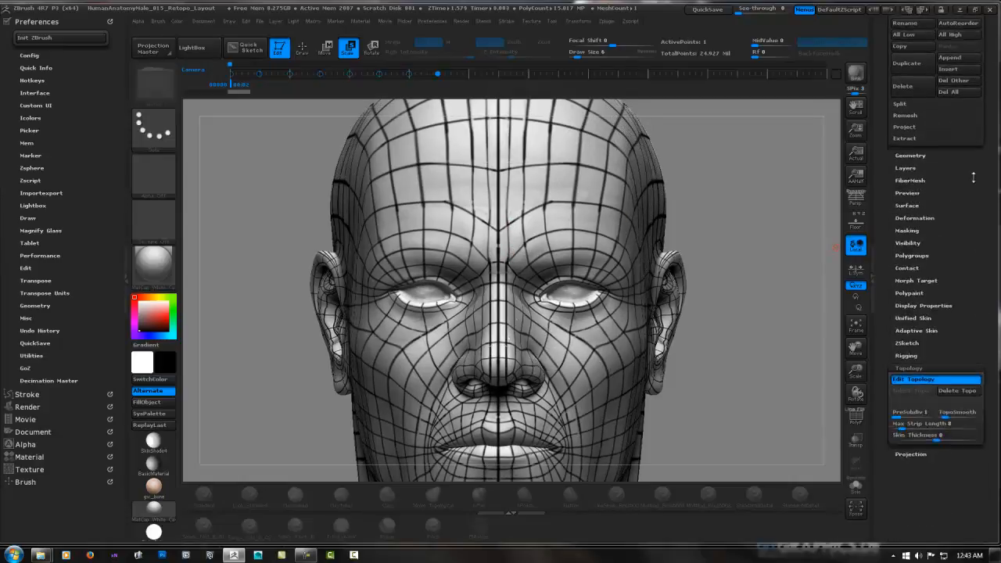
drag(977, 229, 972, 262)
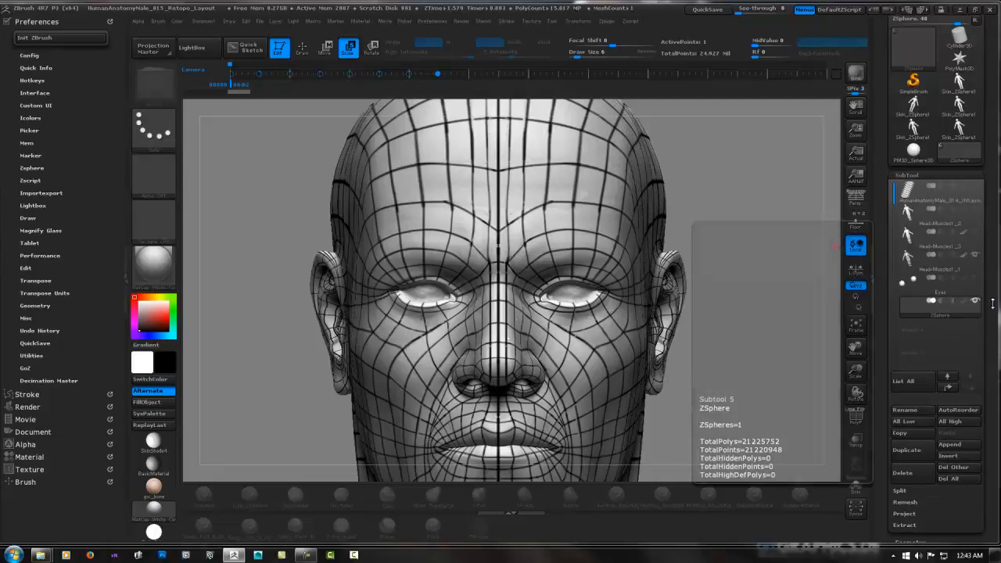
drag(991, 301, 990, 176)
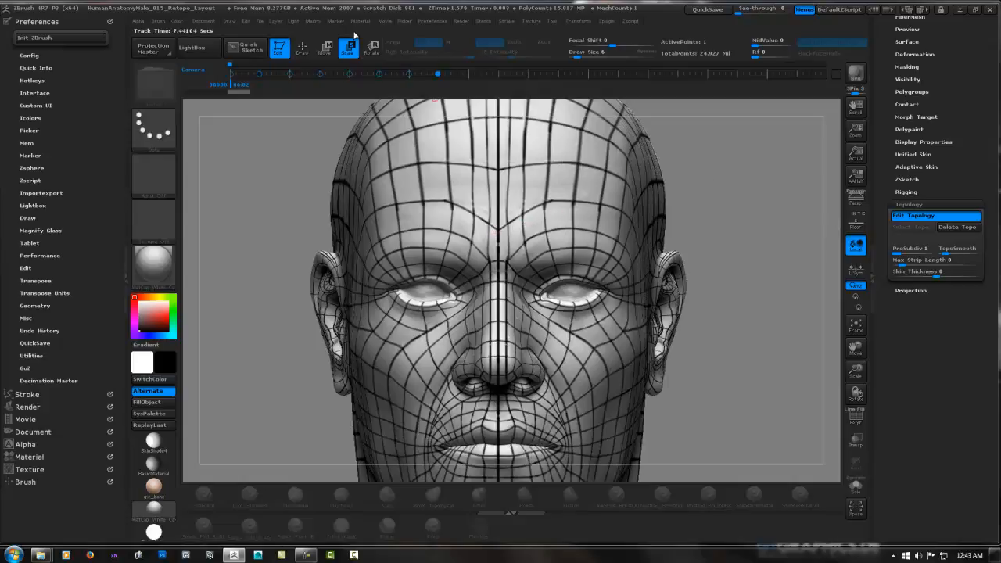
click(302, 47)
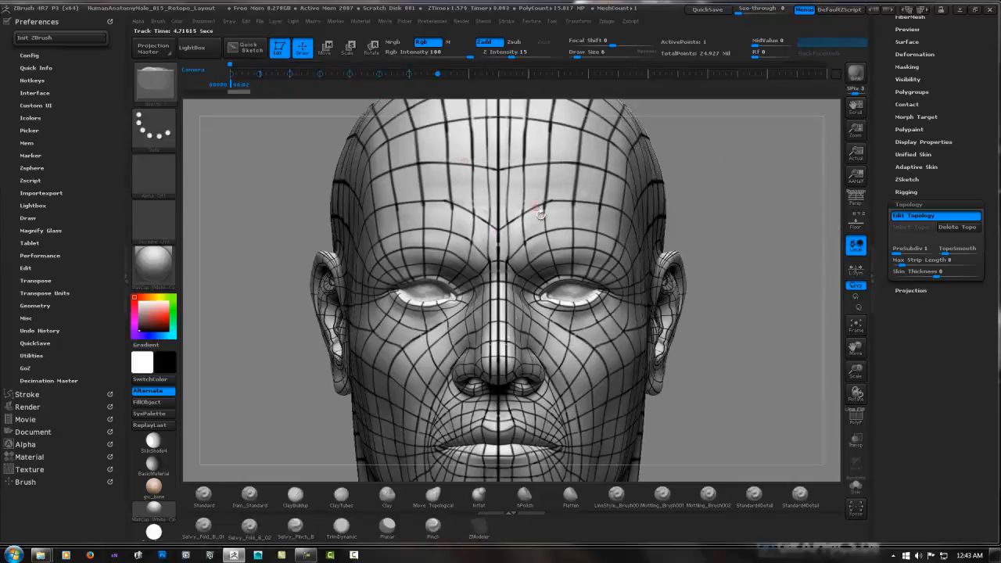
click(499, 228)
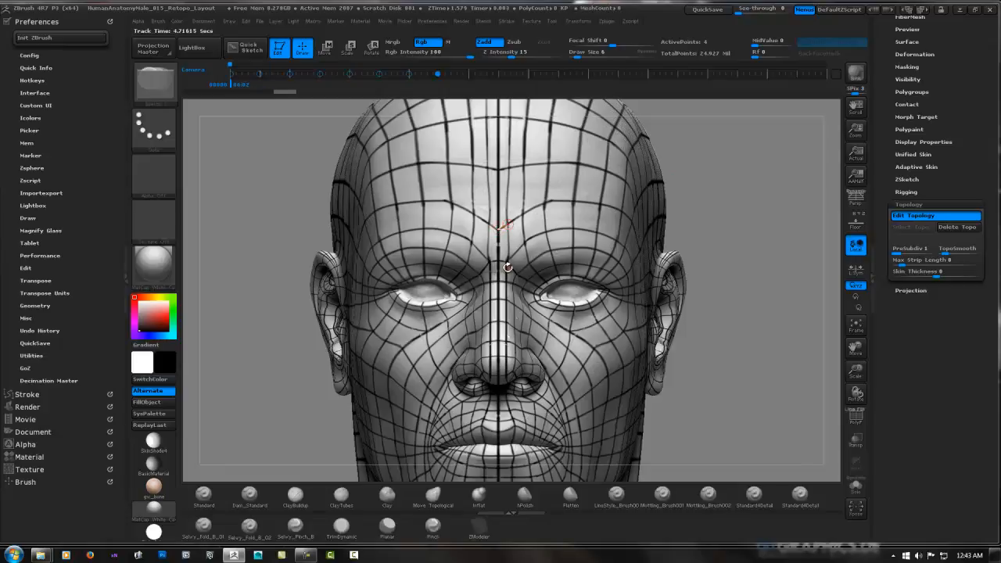
click(499, 259)
click(499, 229)
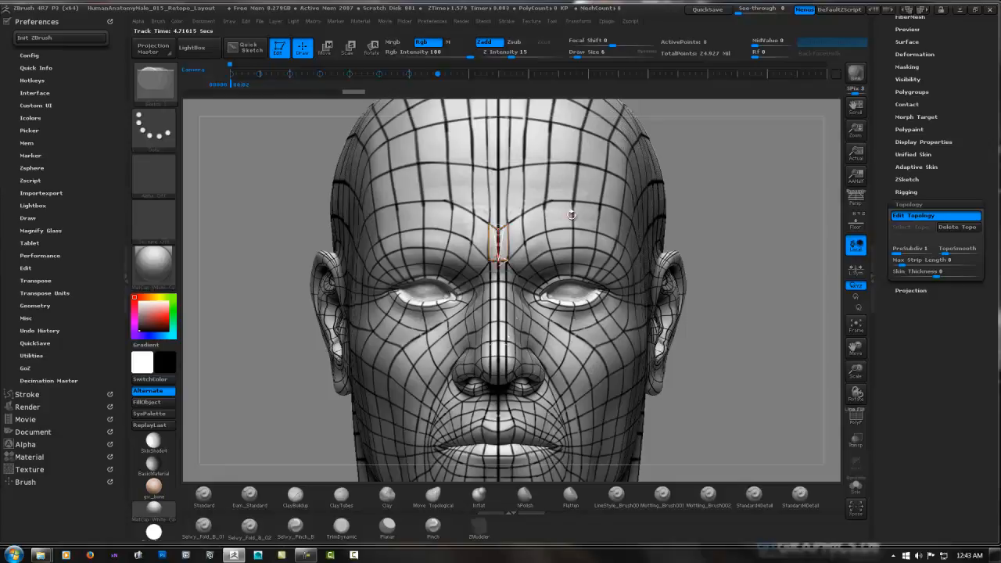
Create a symmetrical pair of topology faces on the nose bridge directly below the first two, following the guide lines
ctrl+right_drag(528, 233, 677, 206)
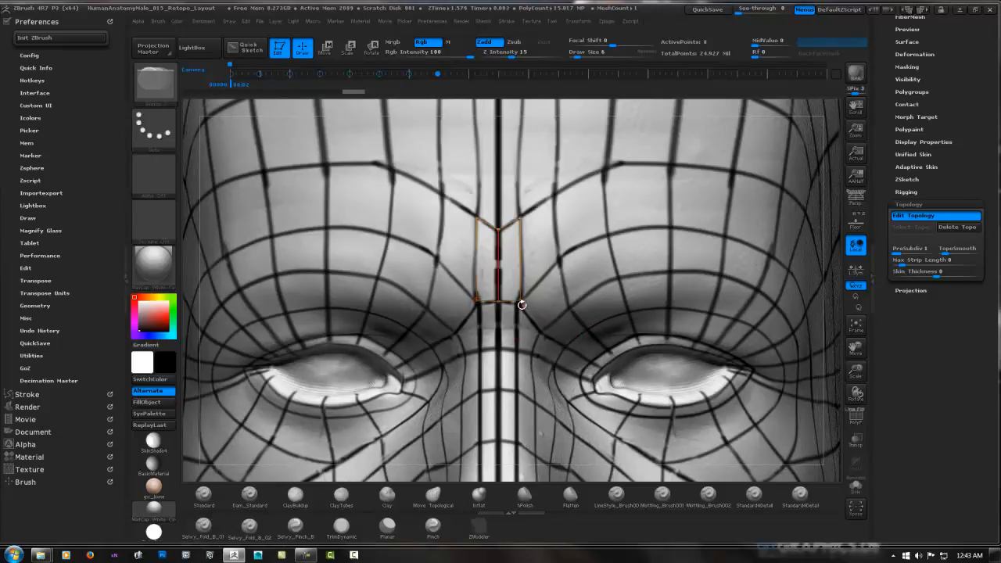
click(498, 351)
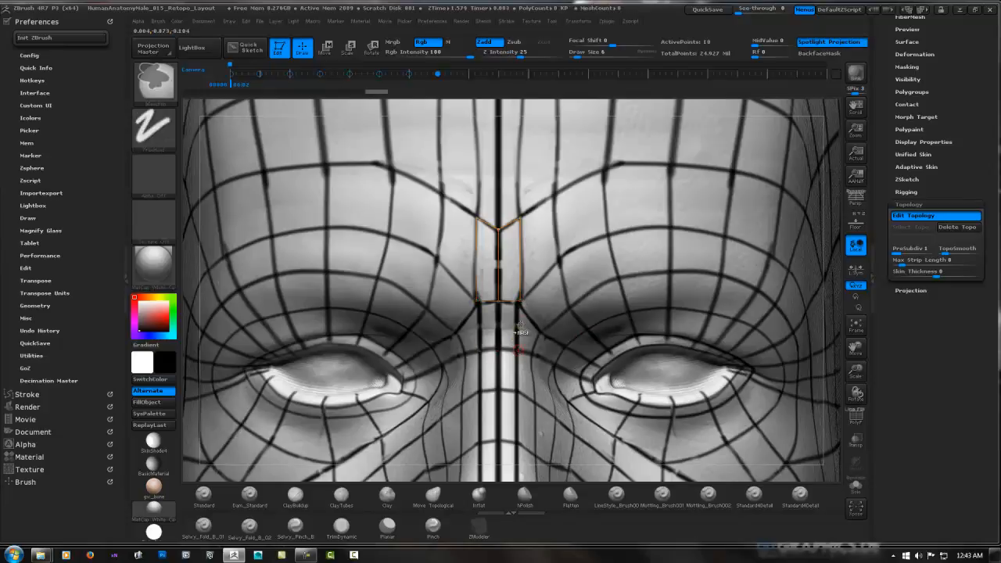
ctrl+click(498, 302)
key(ctrl+z)
ctrl+click(521, 300)
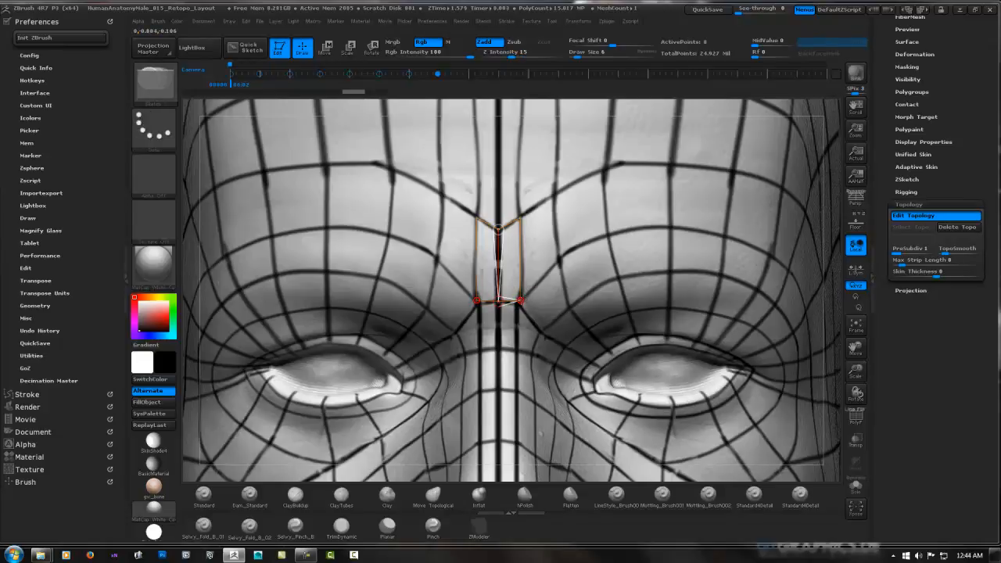
key(ctrl)
key(shift)
click(499, 347)
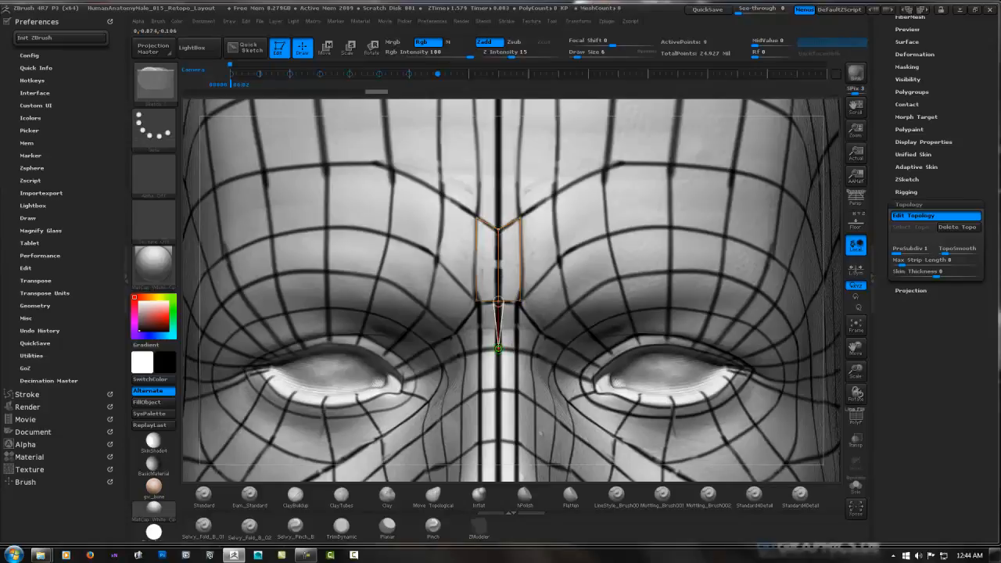
click(518, 350)
click(522, 300)
click(520, 300)
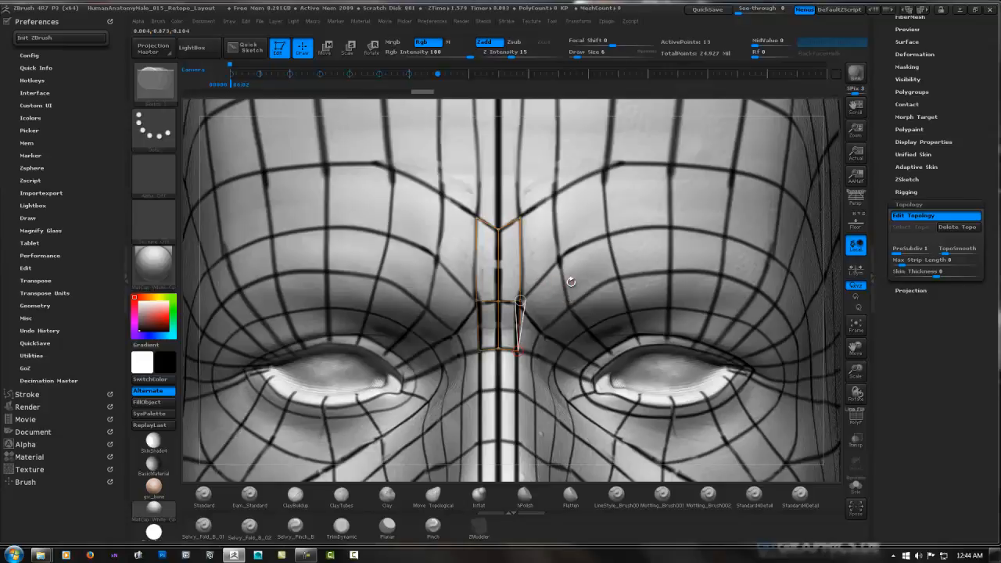
Add a mirrored face on each side of the nose bridge, next to the newest pair of faces
right_drag(566, 305, 545, 334)
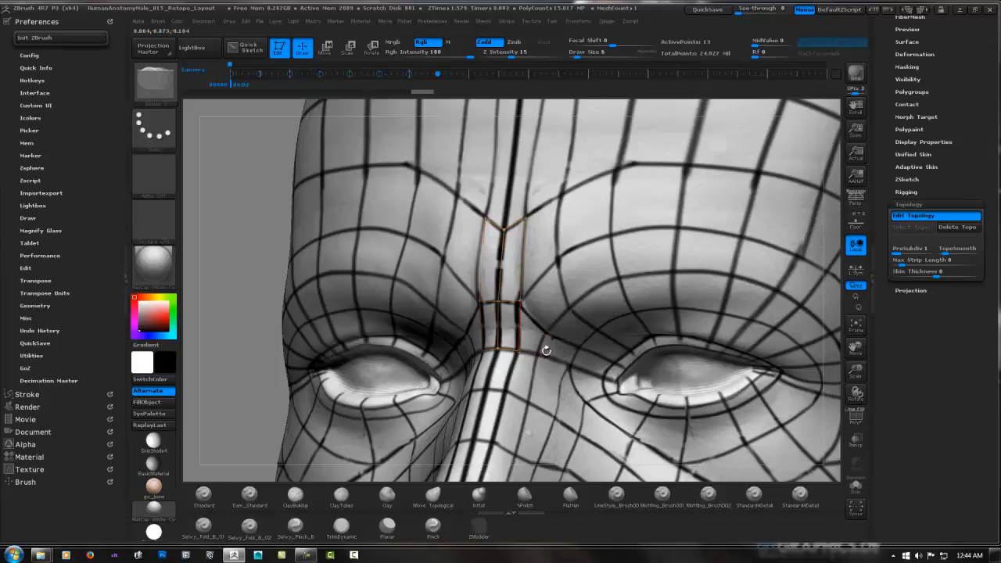
ctrl+click(519, 352)
click(538, 355)
click(519, 302)
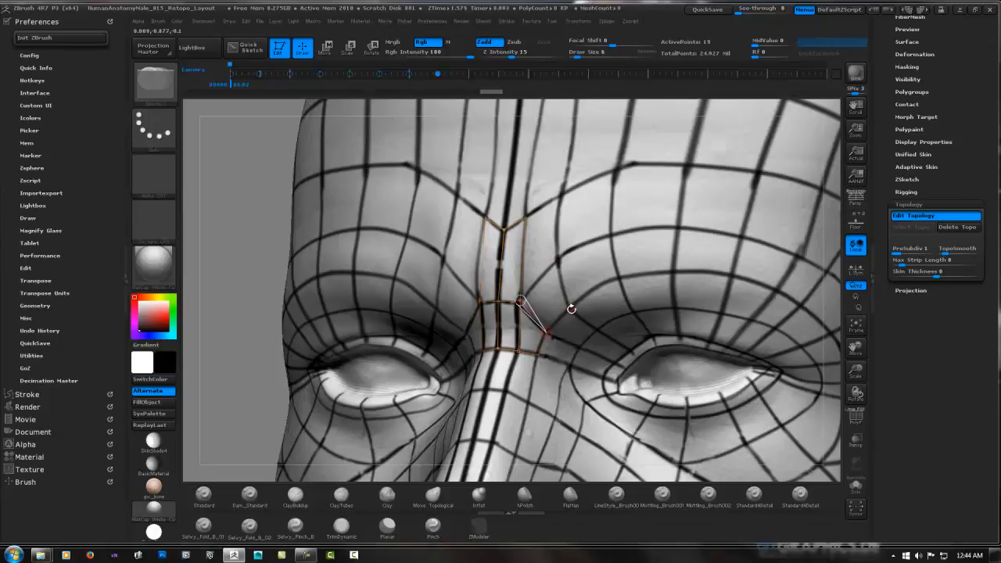
Extend the topology up along the inner eyebrow with two mirrored faces that join the first faces between the eyebrows
click(570, 308)
click(558, 259)
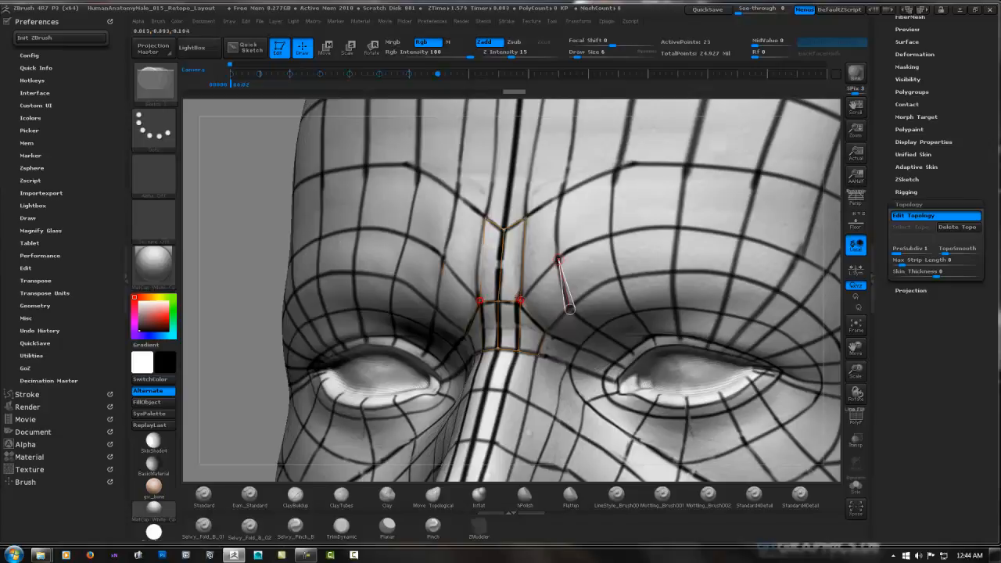
click(520, 301)
click(520, 300)
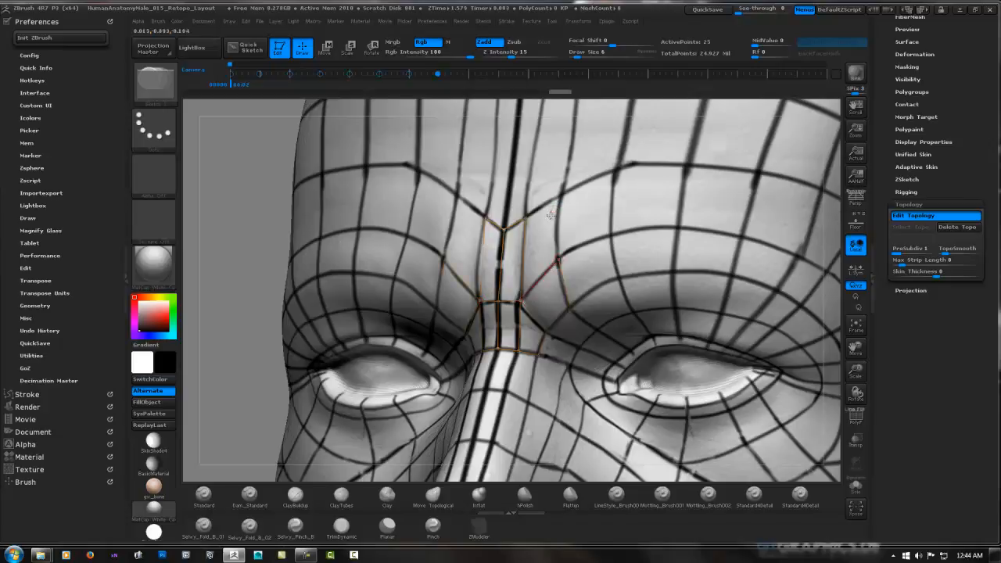
shift+right_drag(553, 212, 564, 218)
ctrl+click(560, 259)
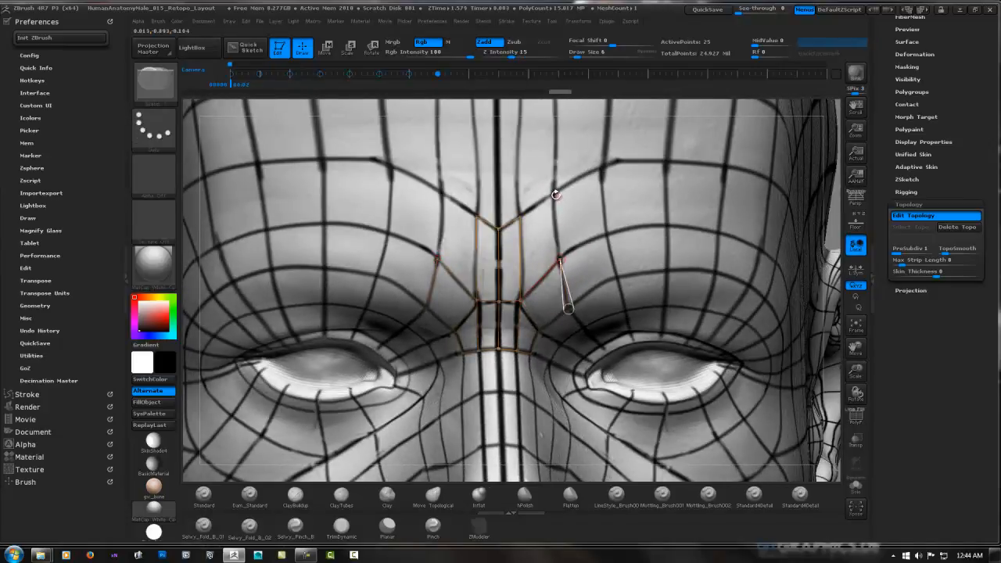
click(554, 193)
click(520, 215)
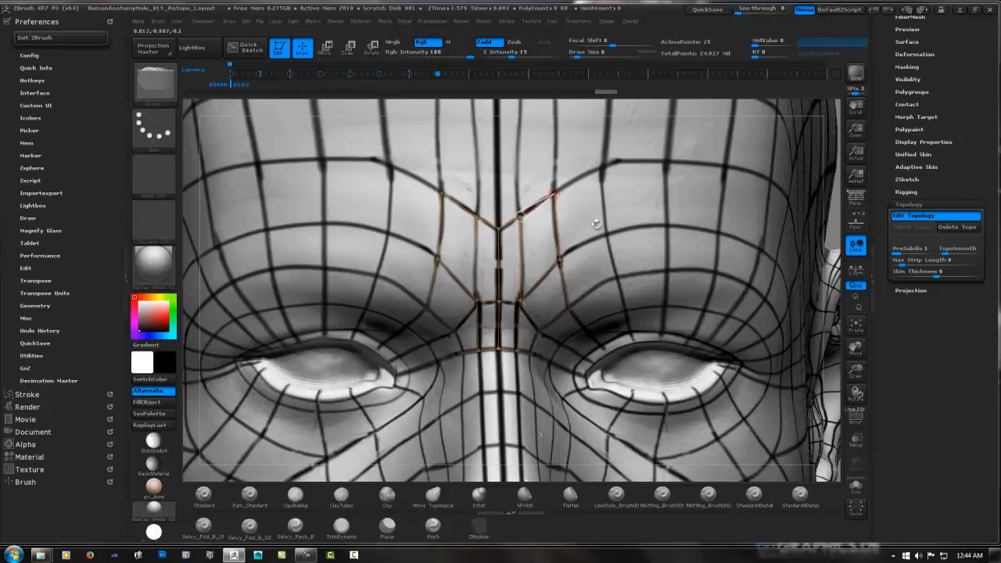
Add two mirrored faces between the inner brow and the side of the nose bridge, undoing the extra edge drawn towards the eye
alt+right_drag(628, 268, 445, 292)
click(430, 280)
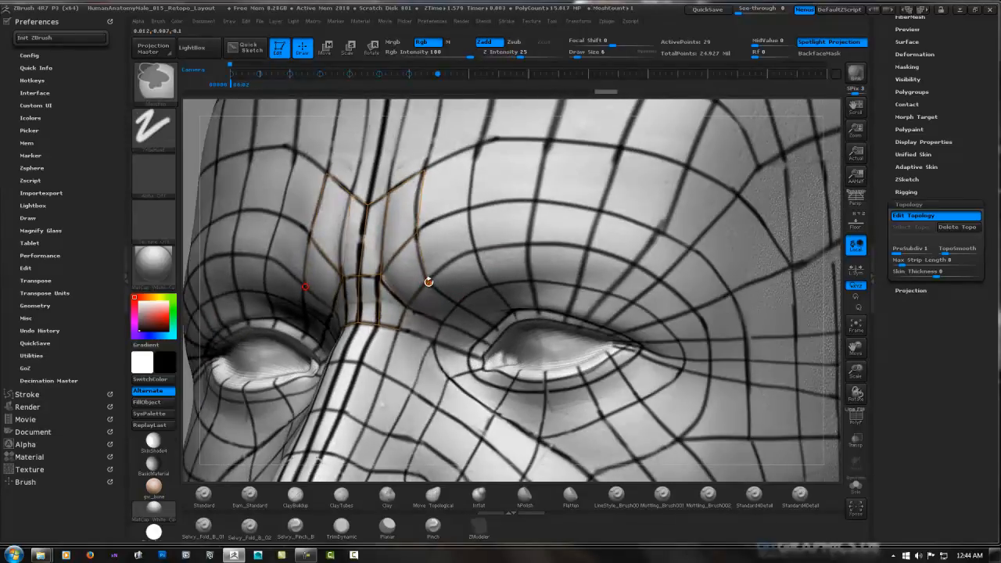
click(458, 304)
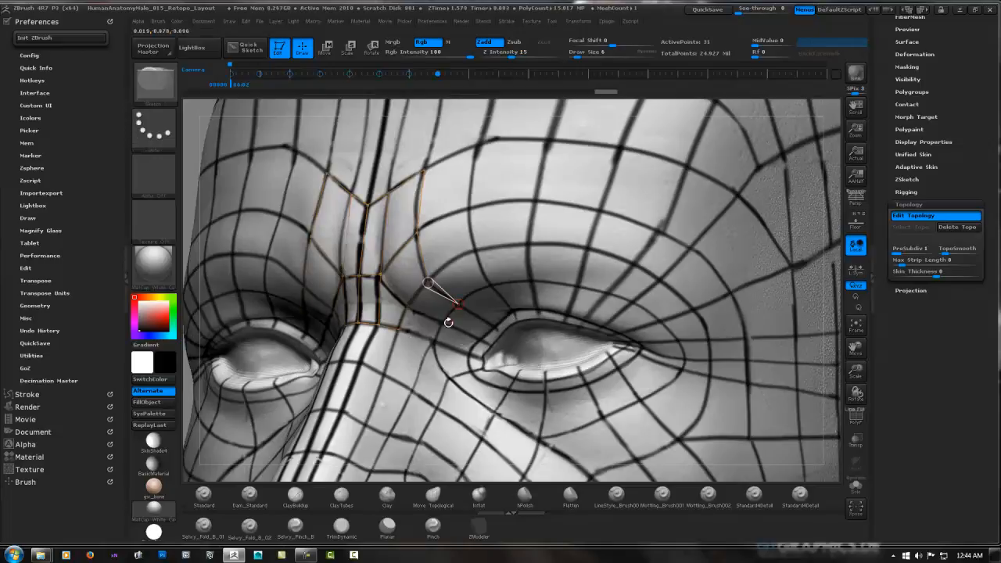
click(444, 321)
click(408, 306)
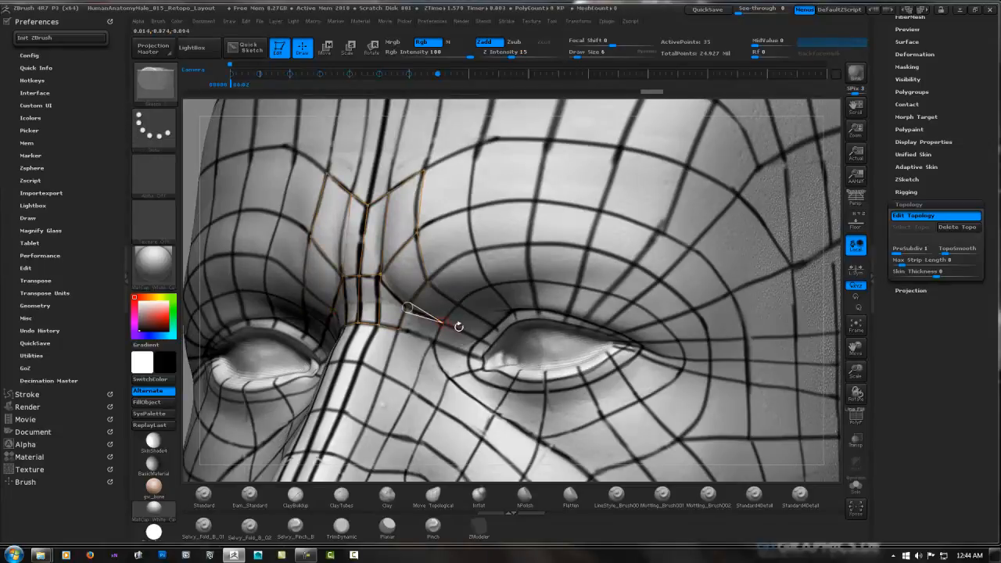
click(434, 341)
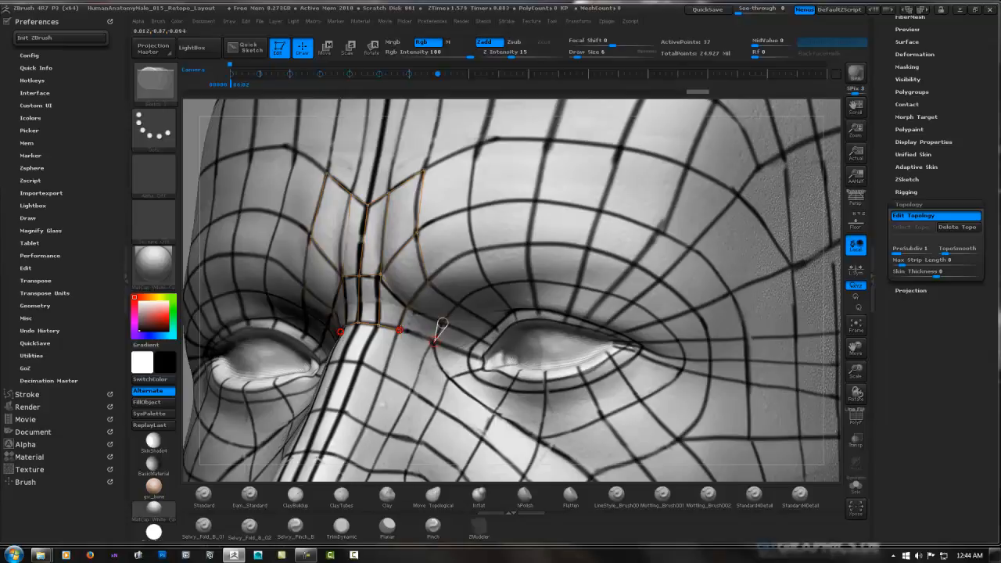
click(402, 330)
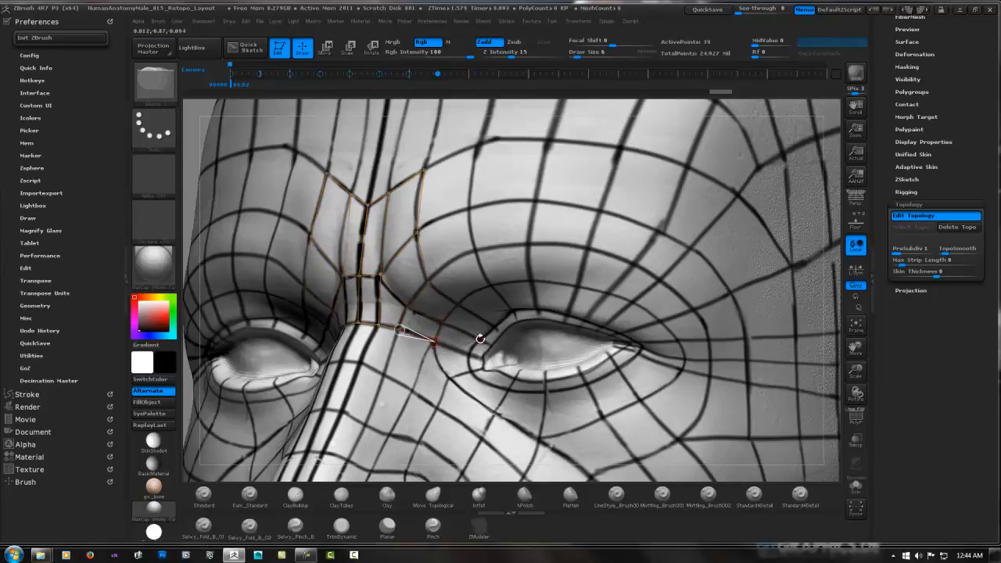
click(435, 341)
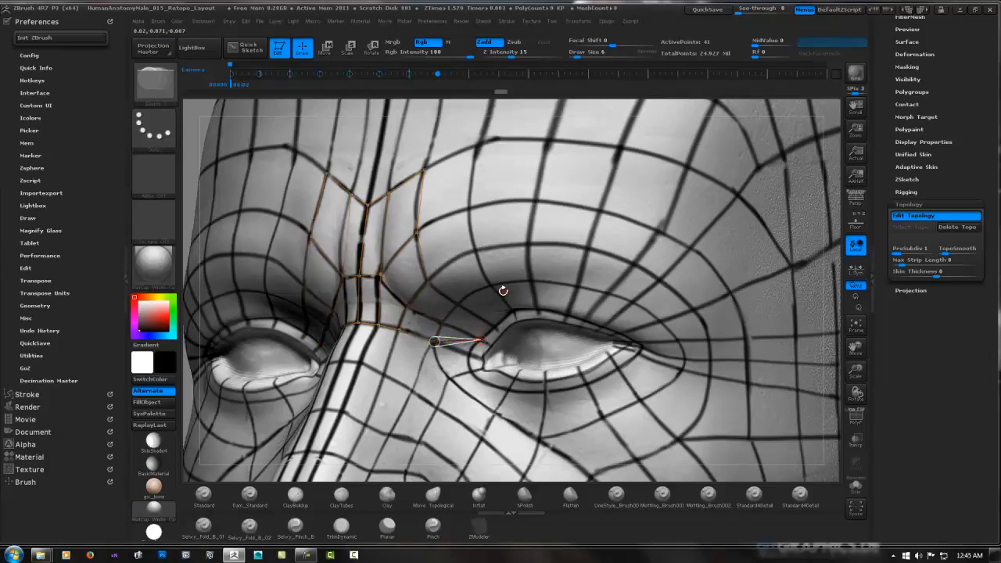
key(ctrl+z)
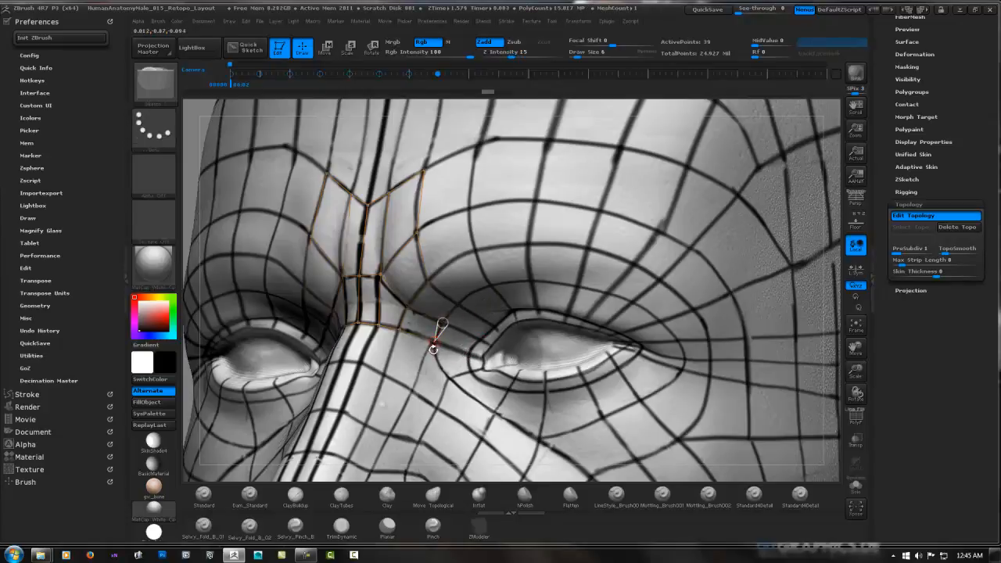
Build the next row of mirrored faces down the upper side of the nose, from the eye side towards the bridge
click(412, 389)
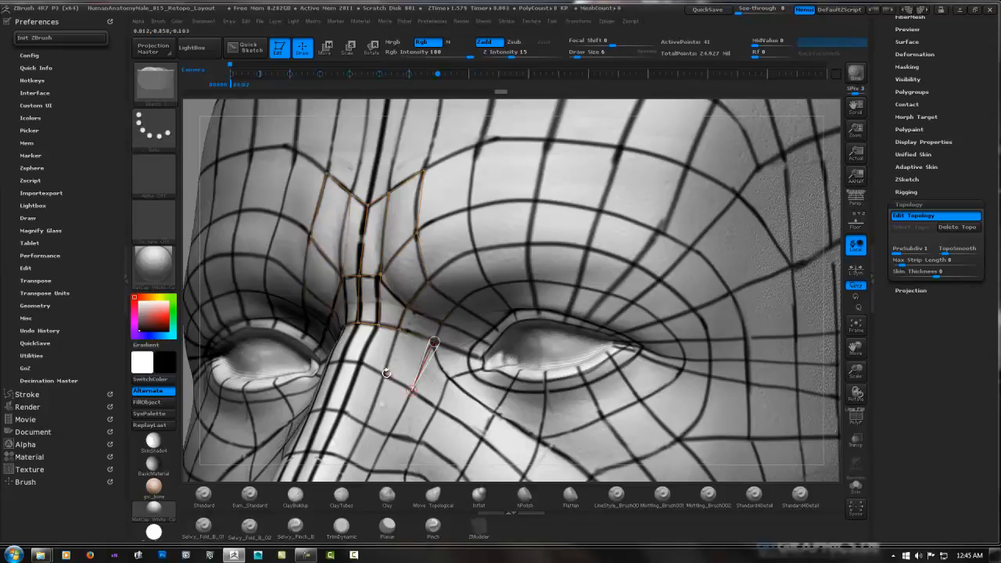
click(387, 374)
click(399, 329)
click(360, 363)
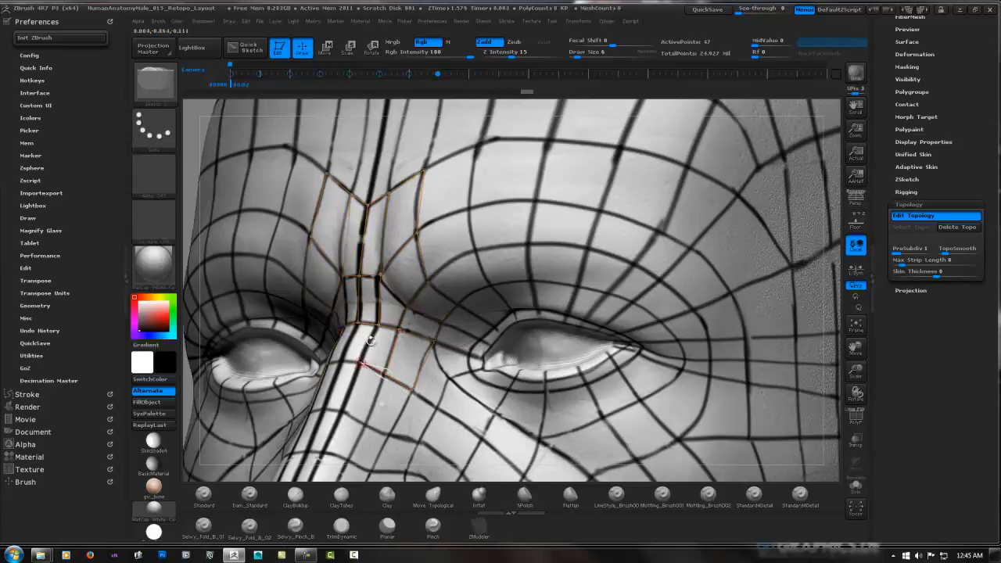
click(378, 326)
click(359, 323)
Close the row across the centre of the nose bridge and add another symmetrical pair of central faces below it
shift+right_drag(391, 309, 449, 289)
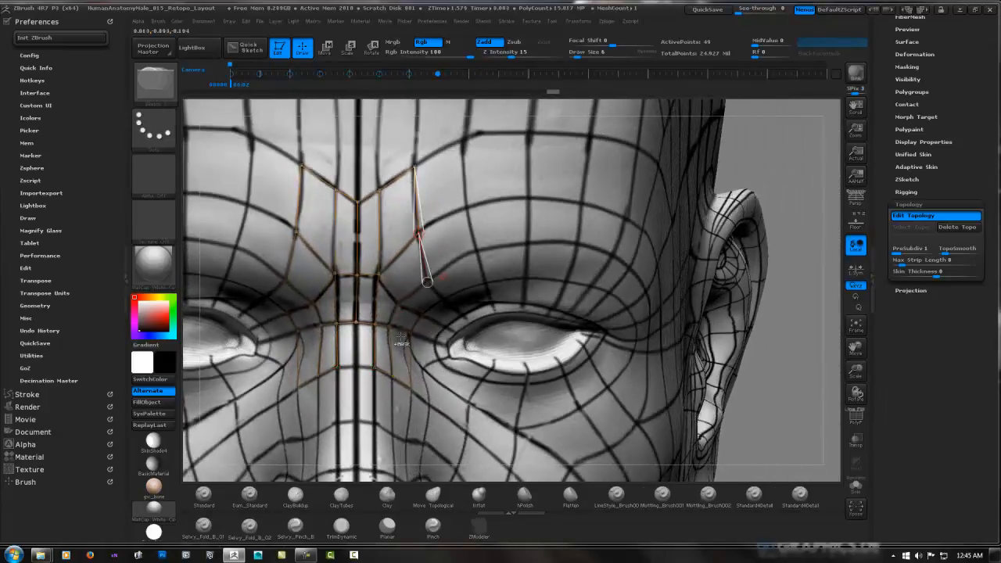
ctrl+click(374, 368)
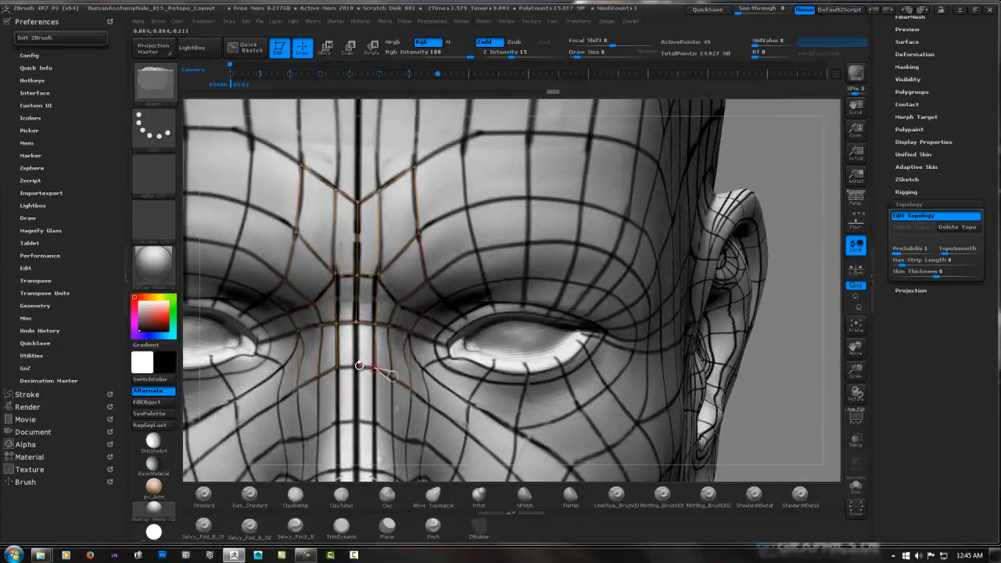
click(357, 366)
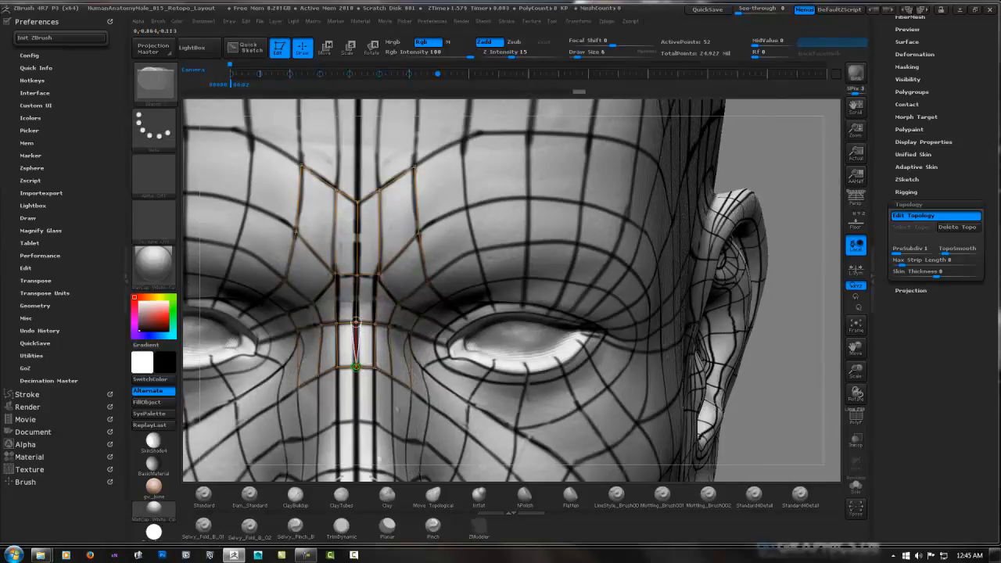
click(355, 420)
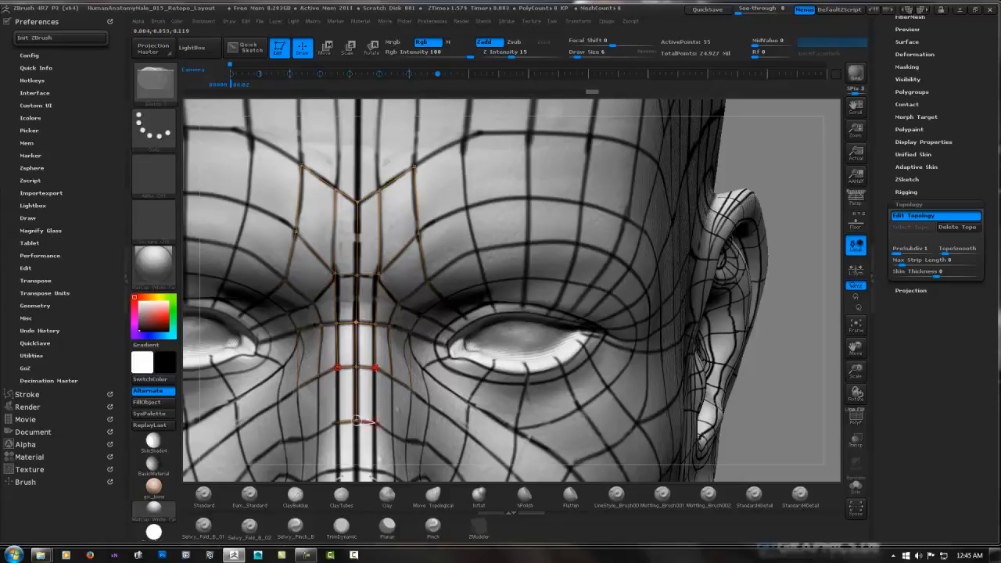
click(376, 422)
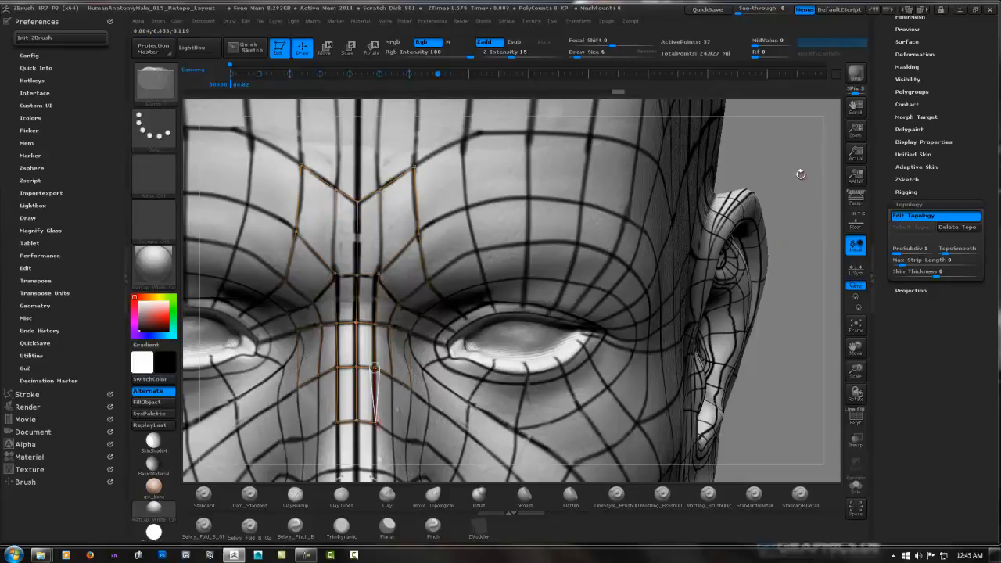
Extend the lower row outward with three mirrored faces across the side of the nose along the guide lines
drag(805, 170, 770, 164)
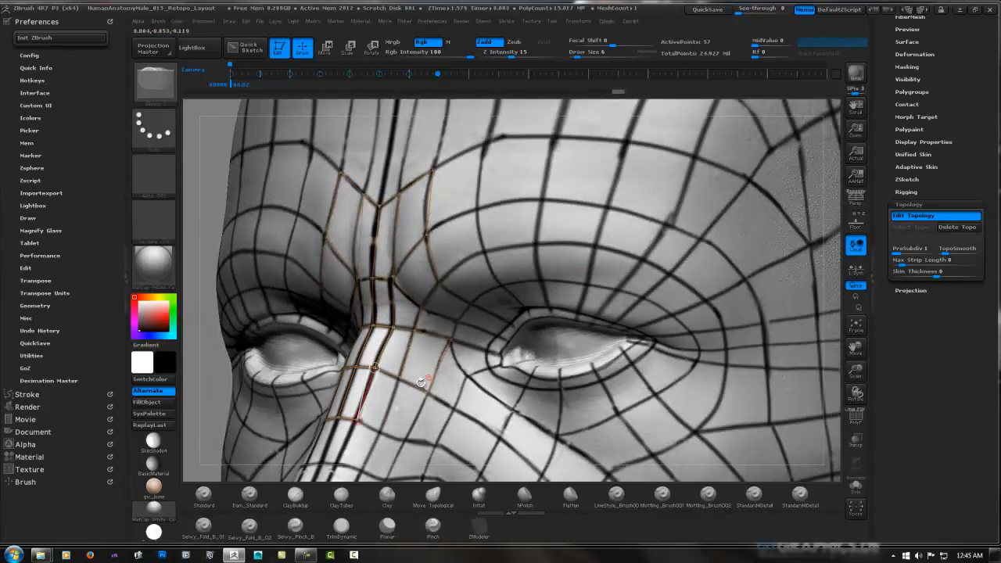
click(382, 431)
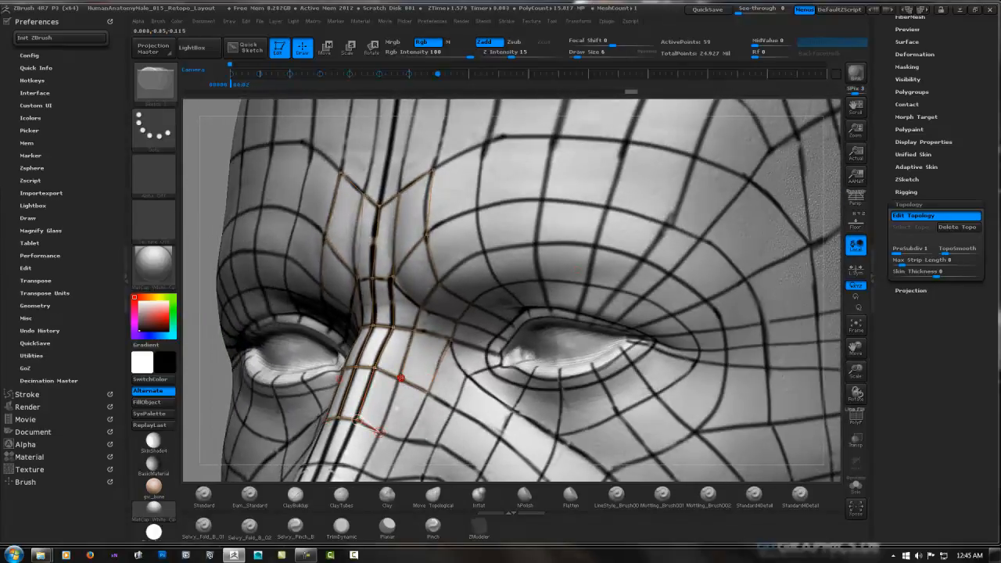
click(400, 378)
click(406, 440)
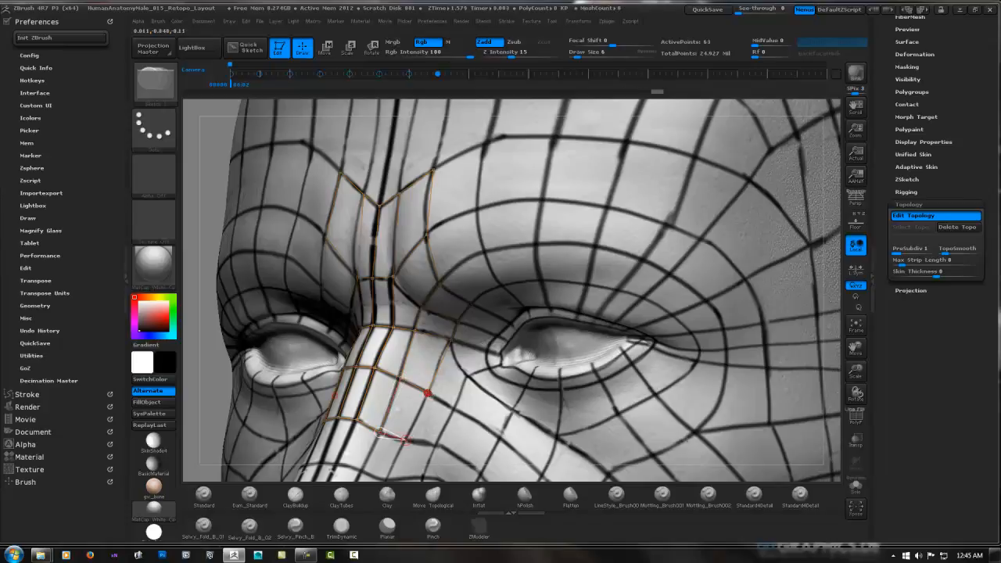
click(427, 393)
click(435, 445)
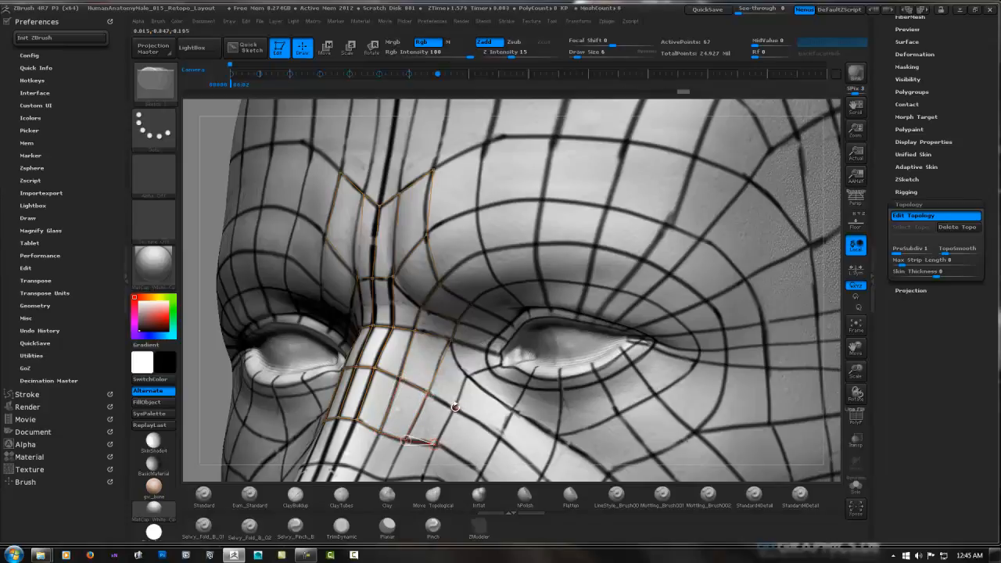
click(454, 407)
click(427, 393)
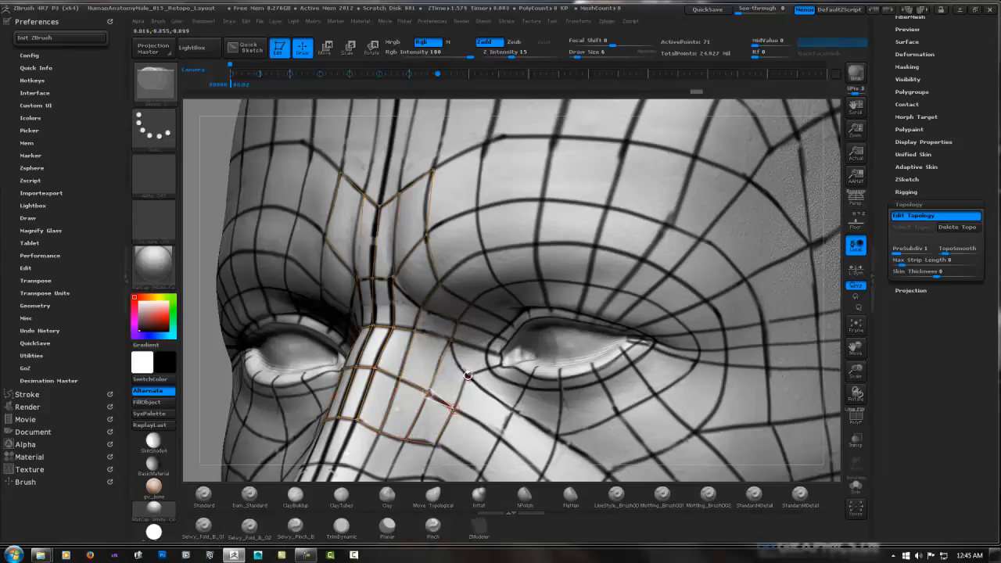
Add two mirrored faces that connect the side of the nose to the inner corner of the eye
click(467, 376)
click(451, 341)
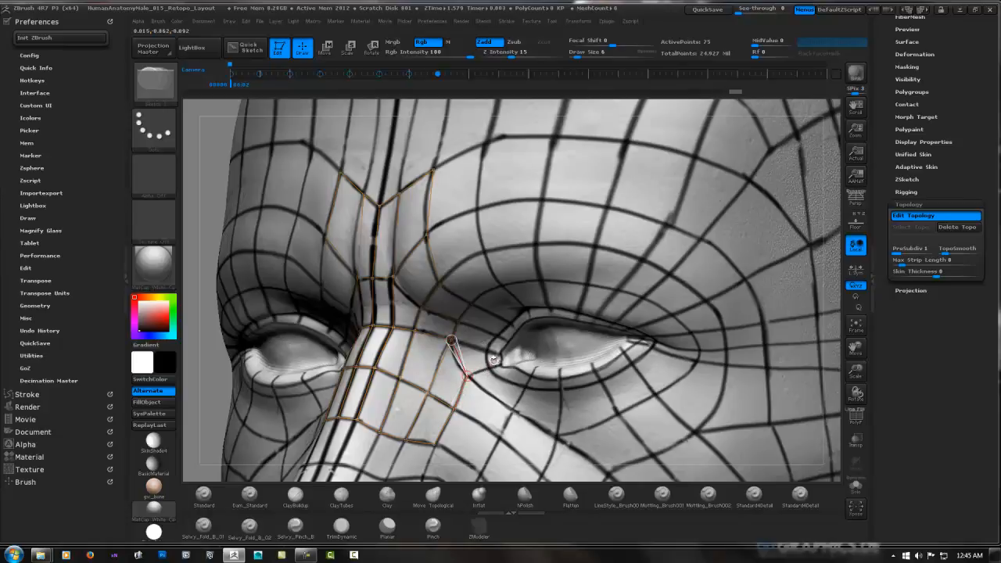
click(488, 368)
click(487, 354)
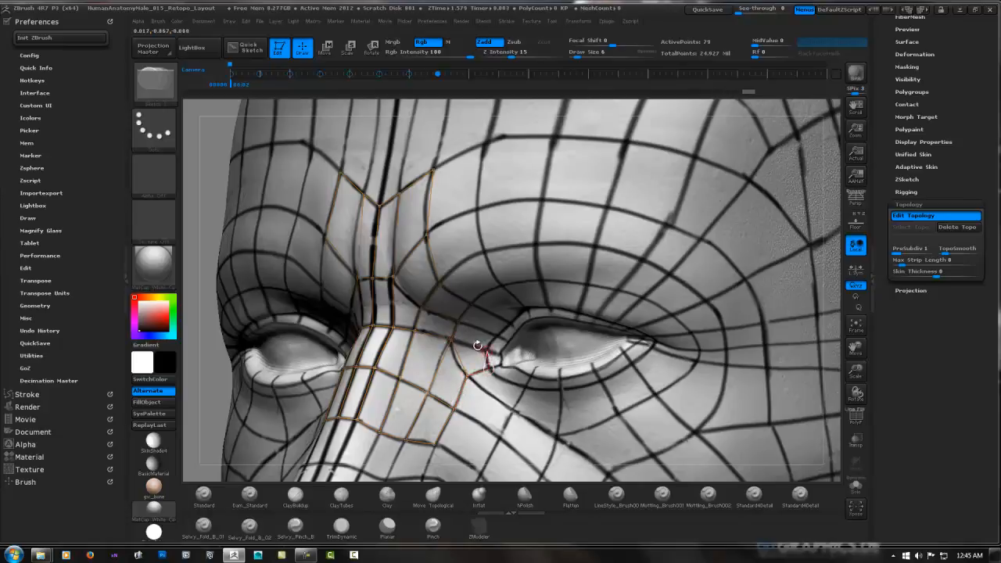
click(451, 339)
Add two mirrored faces running up from the inner eye corner along the start of the upper eyelid
click(496, 337)
click(459, 321)
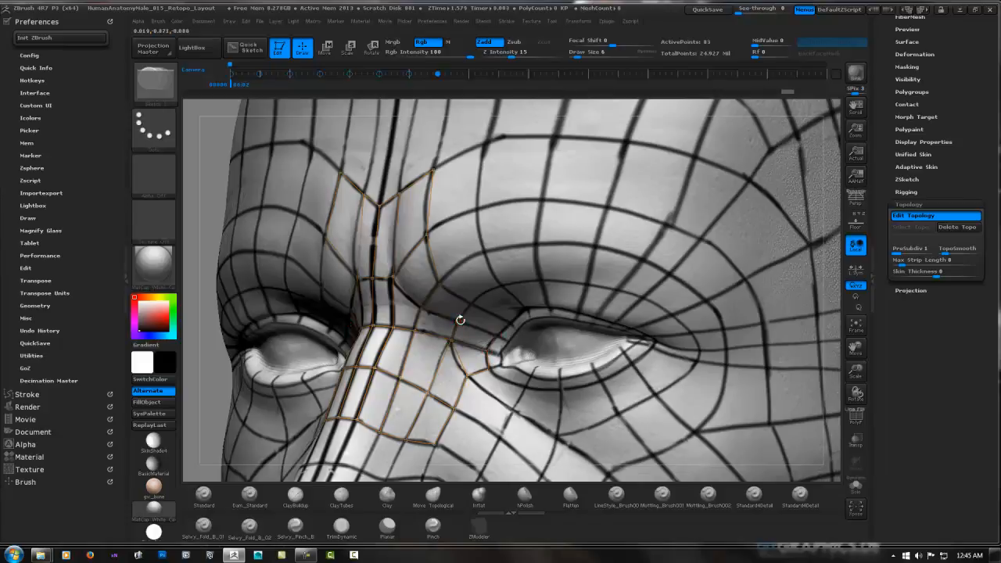
click(496, 336)
click(472, 303)
Preview the skin mesh generated from the topology built so far
key(a)
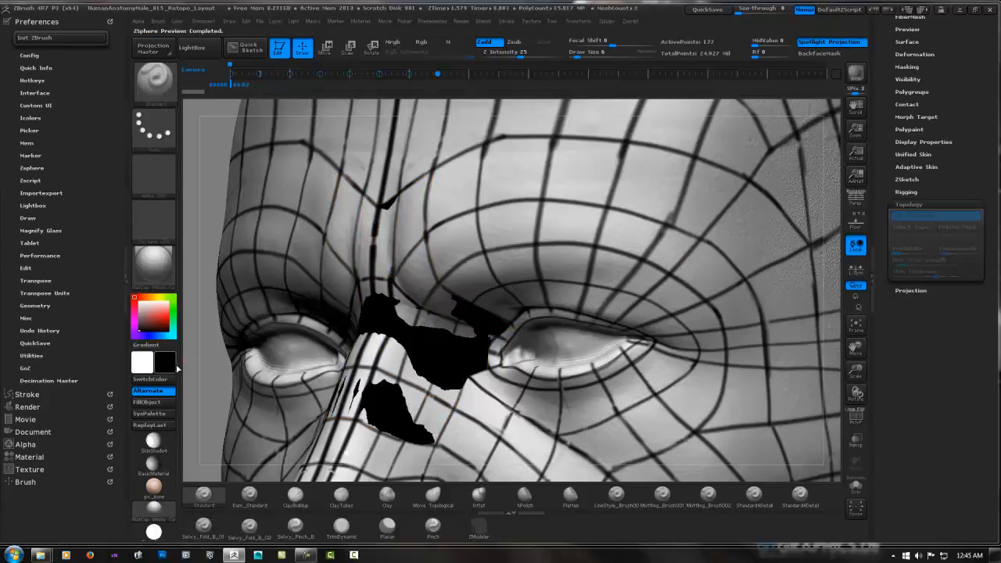
Set the secondary color to a dark blue so the preview mesh stands out against the head
click(167, 359)
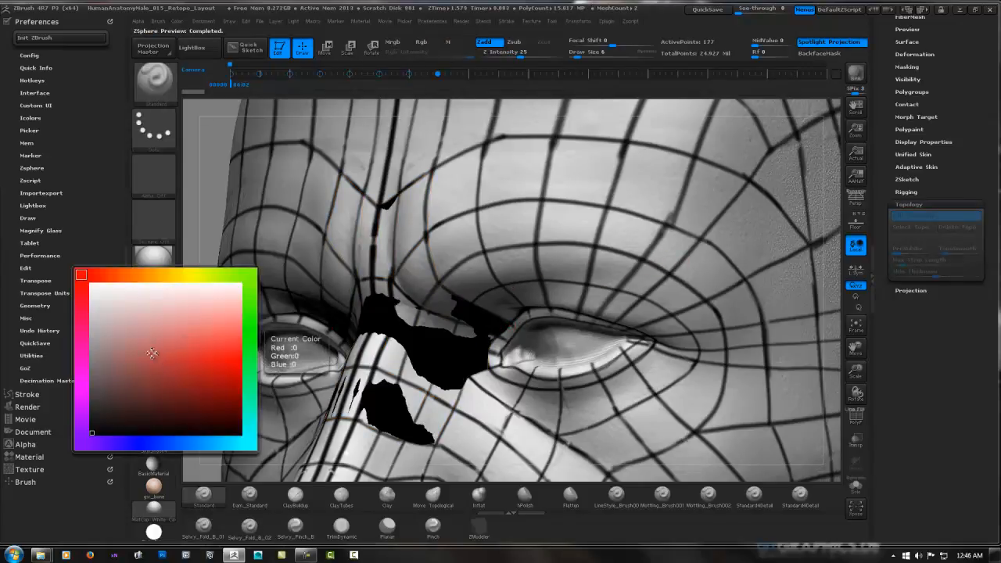
click(148, 443)
click(152, 369)
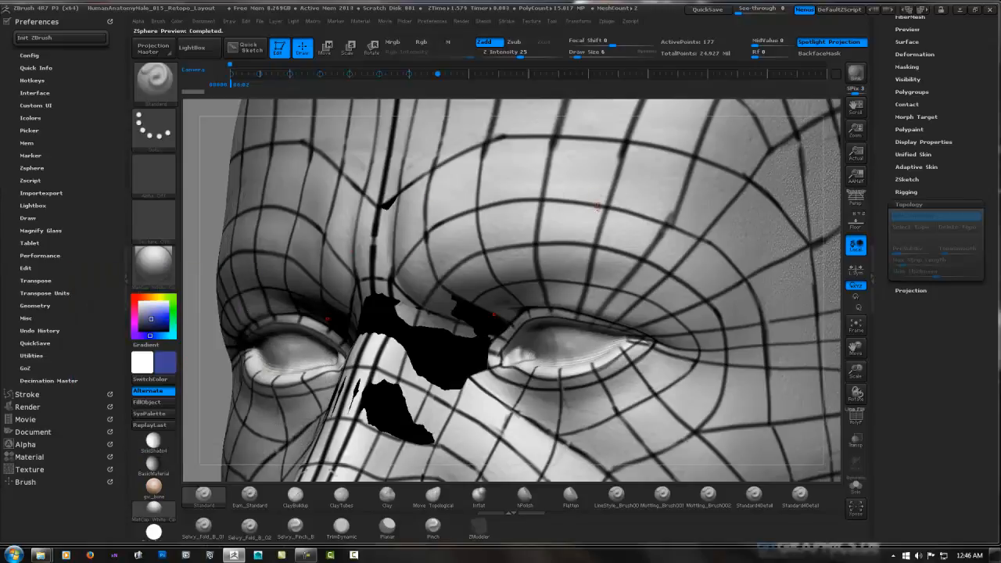
right_drag(443, 249, 482, 327)
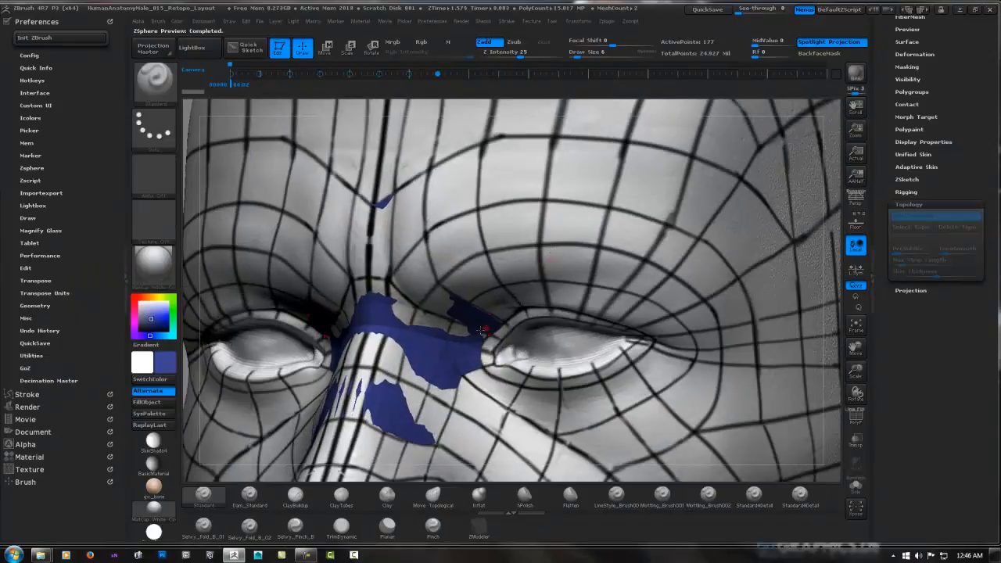
right_drag(680, 304, 691, 301)
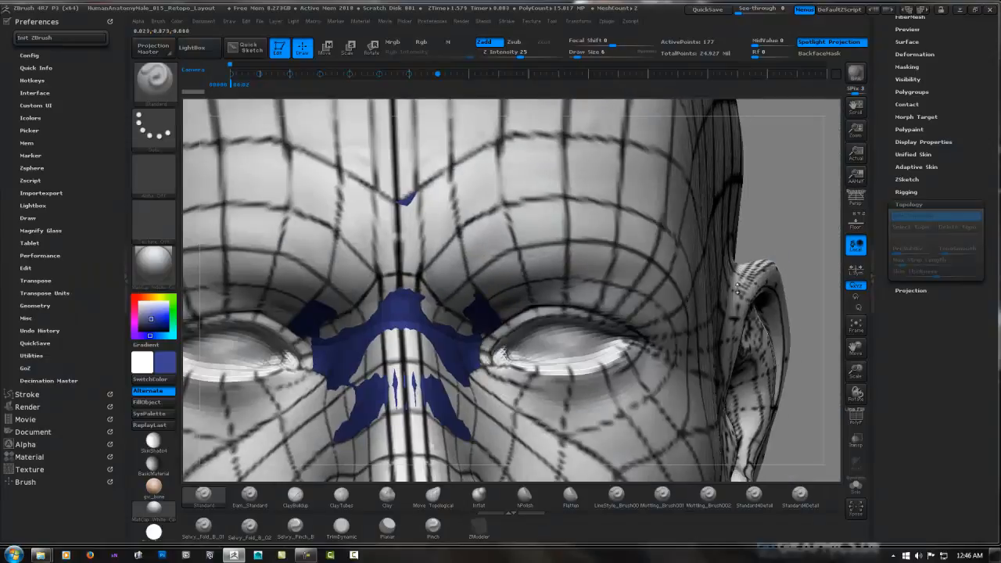
Set the adaptive skin preview density to 1
drag(990, 252, 989, 322)
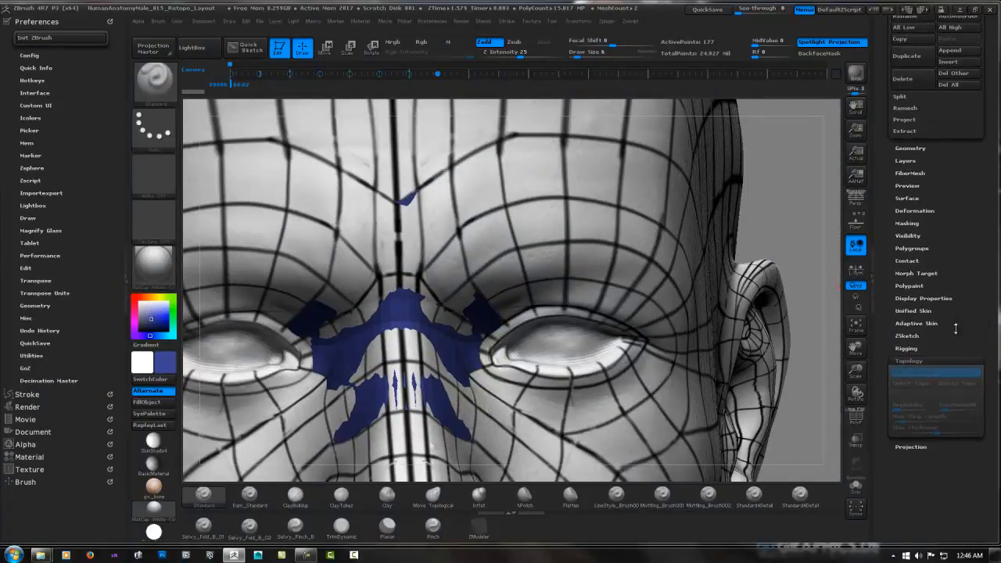
key(shift)
click(919, 321)
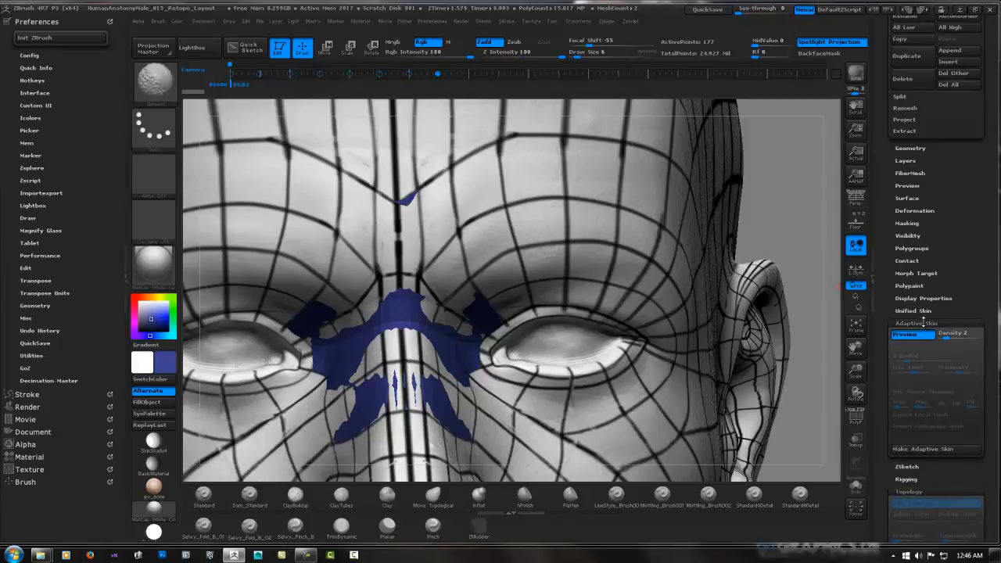
drag(941, 336, 782, 338)
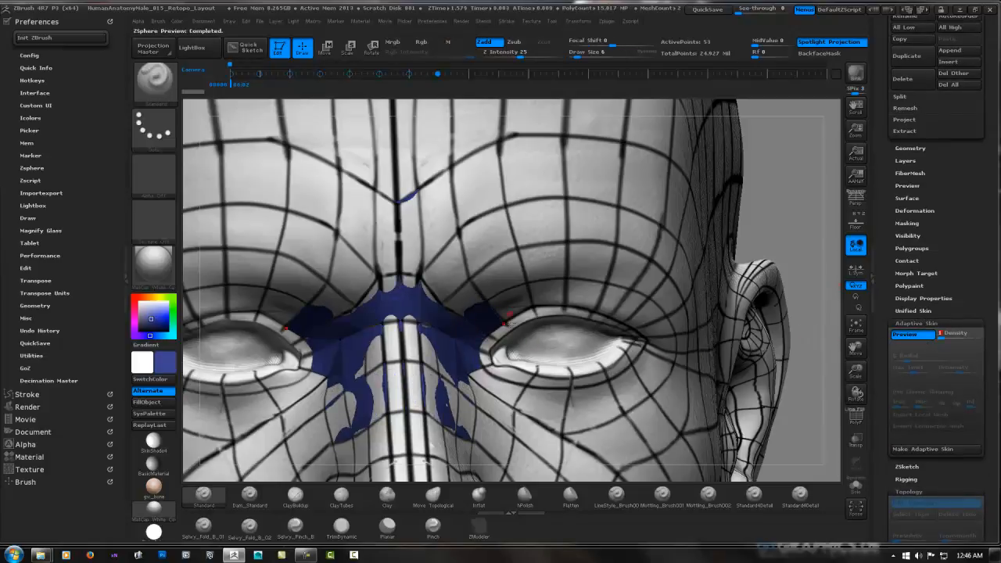
Turn on the polyframe display and isolate the preview mesh from the sculpted head
key(shift)
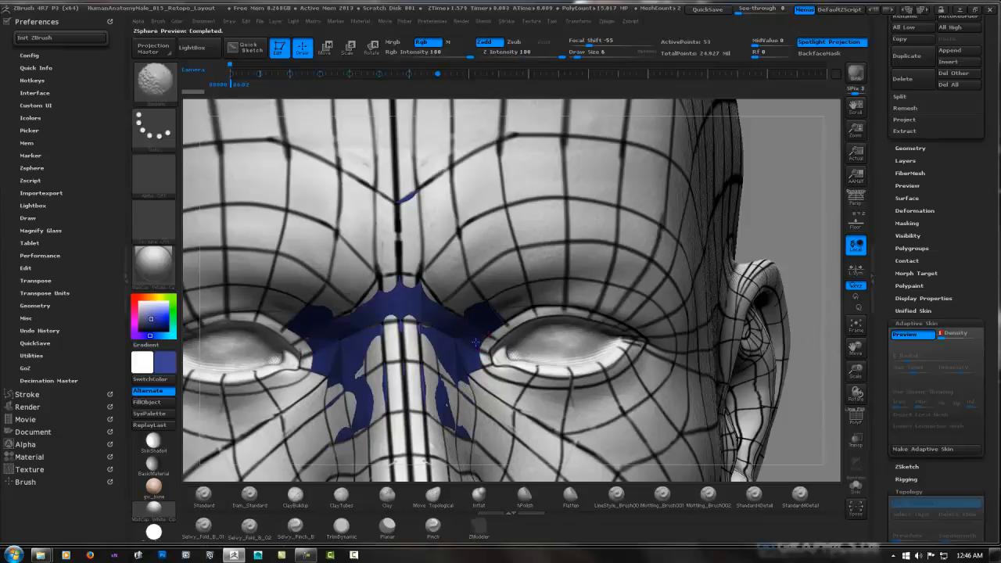
key(shift+f)
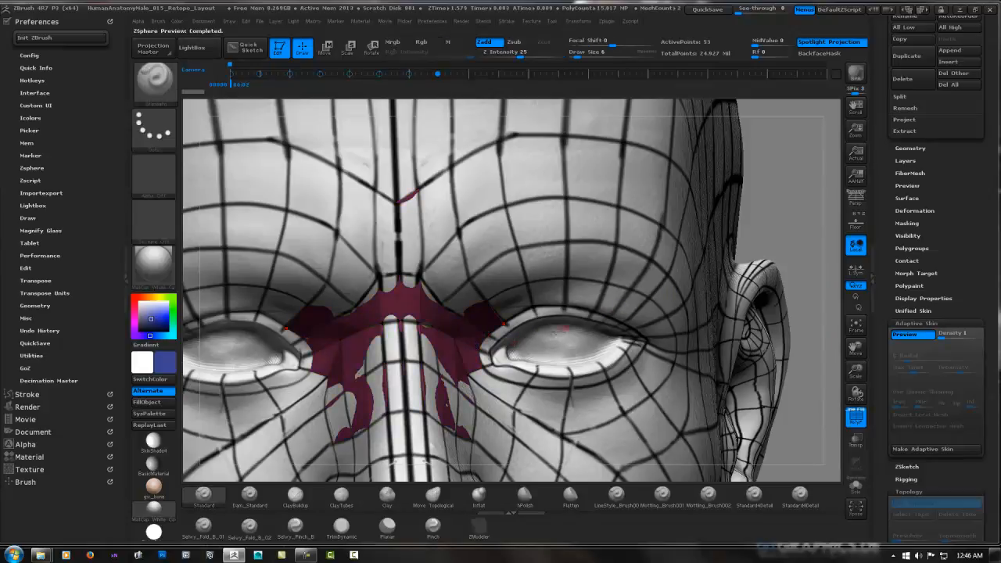
click(858, 486)
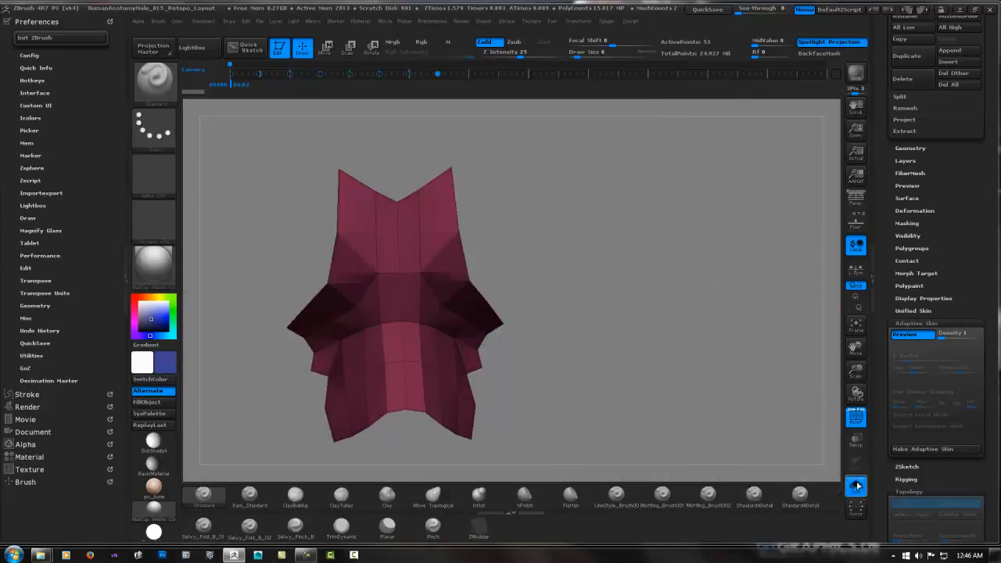
key(shift)
mouse_move(645, 346)
mouse_down()
mouse_move(520, 332)
mouse_move(550, 292)
mouse_move(574, 305)
mouse_move(686, 295)
mouse_up()
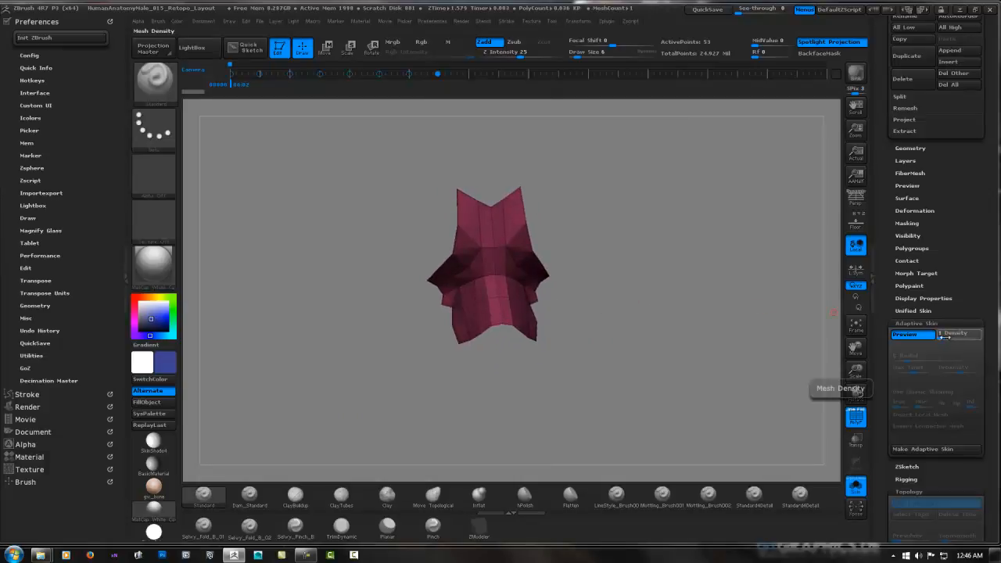
Try higher densities such as 3 and 2 on the isolated skin preview, and return the density to 1
drag(943, 336, 950, 338)
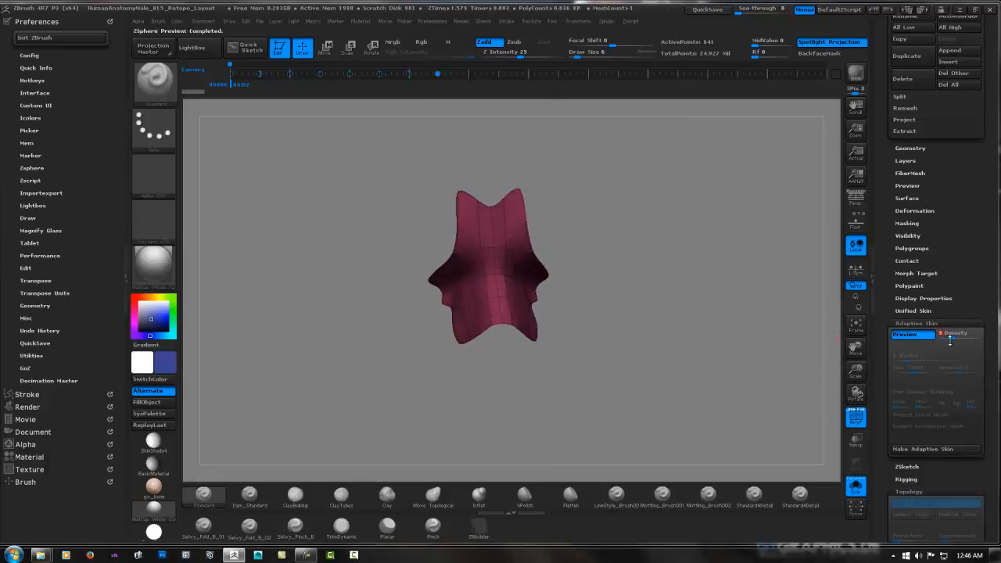
drag(640, 306, 562, 297)
ctrl+right_drag(562, 295, 616, 279)
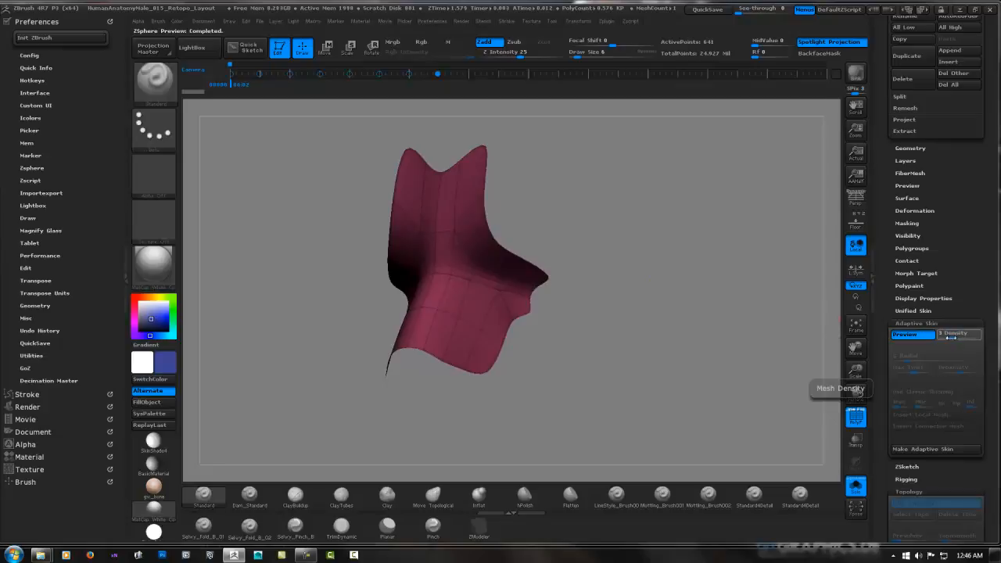
drag(950, 336, 980, 337)
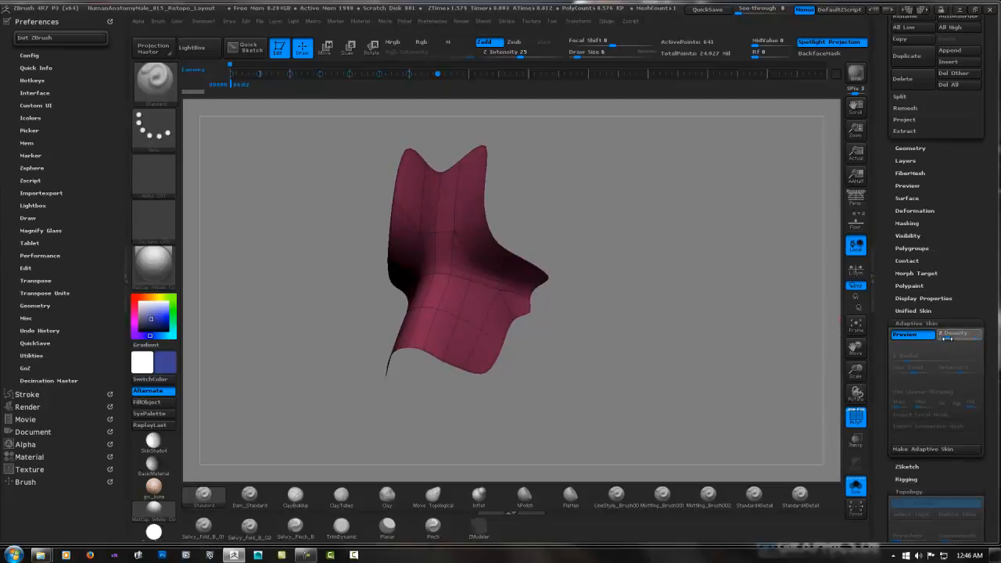
click(941, 337)
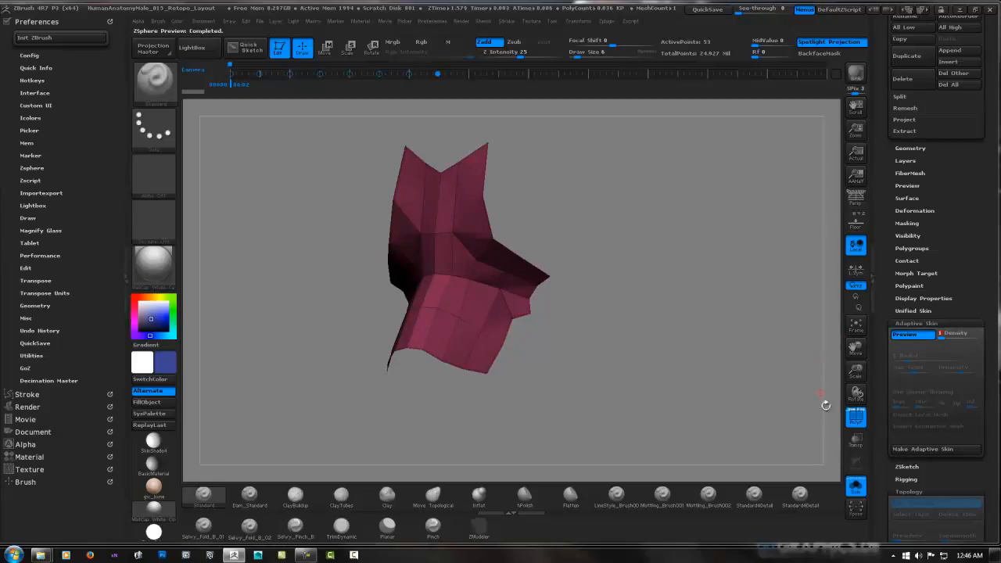
Show the whole head again, leave the skin preview and quick-save the project
click(856, 486)
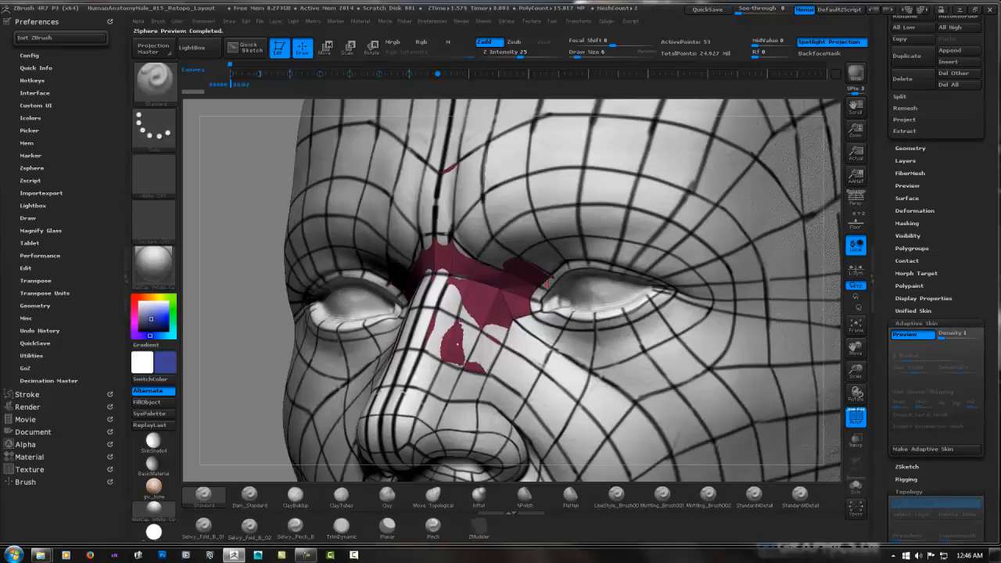
key(a)
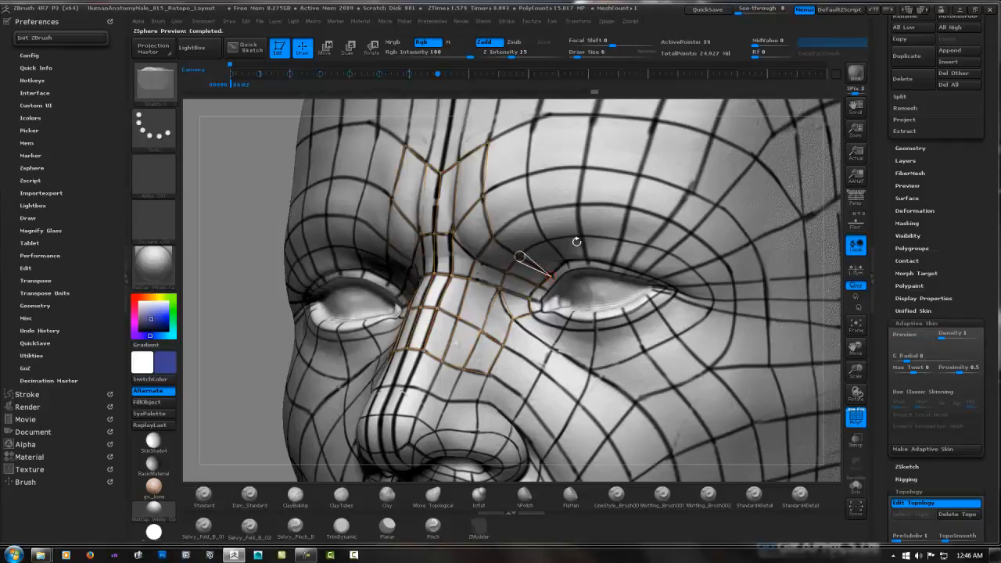
click(707, 9)
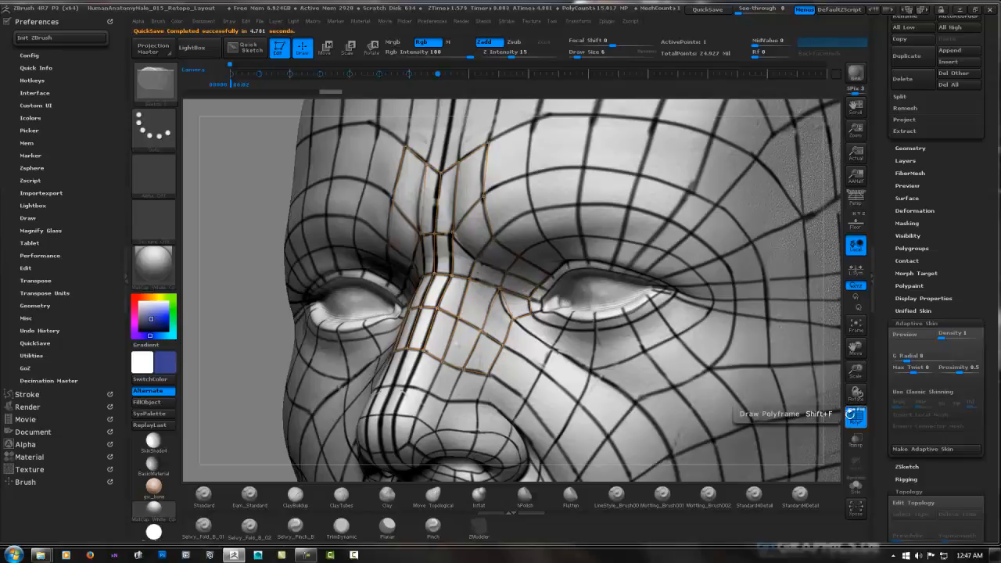
Re-enable Edit Topology and add two mirrored faces going up from the inner part of the upper eyelid
click(915, 503)
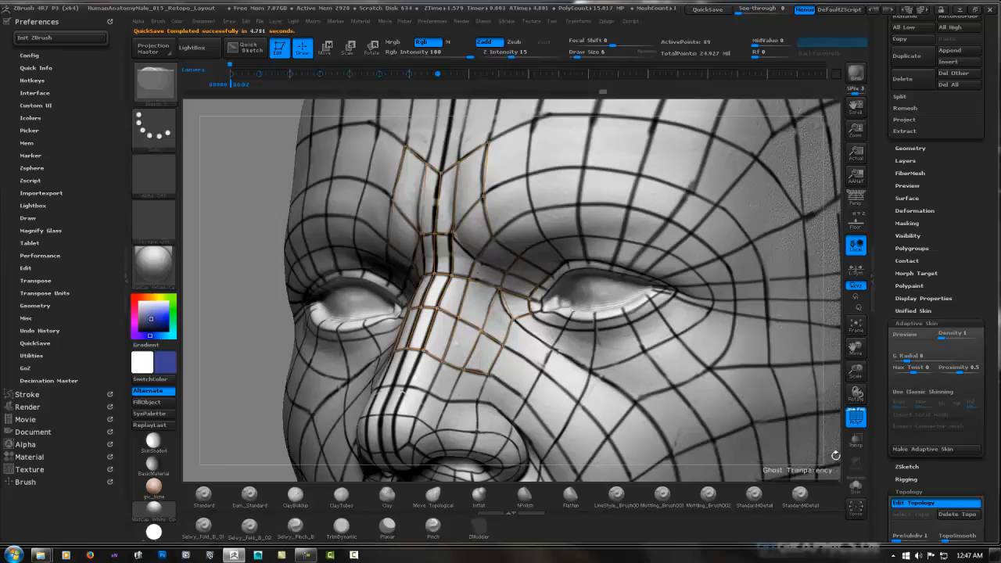
mouse_move(568, 257)
right_down()
mouse_move(567, 188)
mouse_move(570, 257)
mouse_move(612, 230)
right_up()
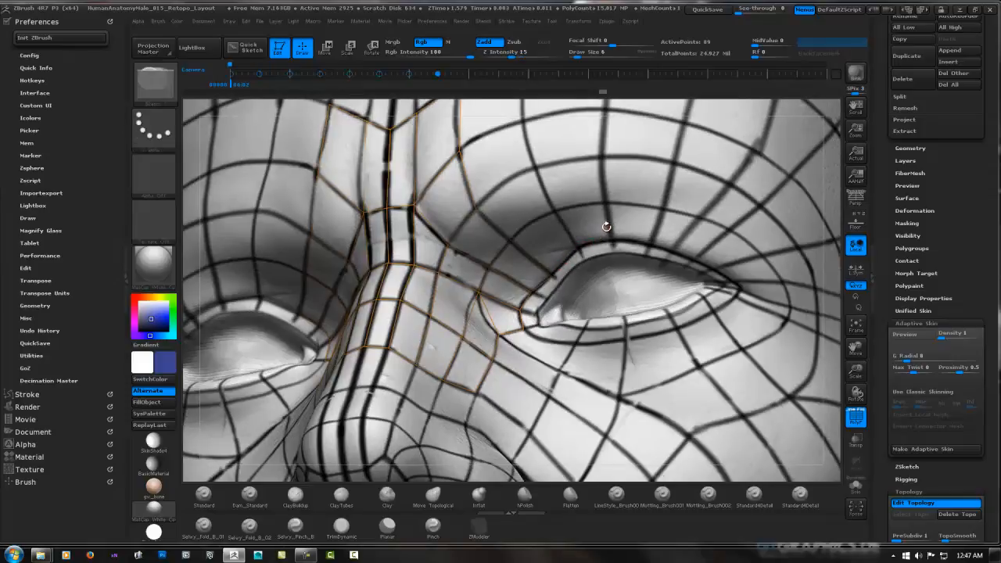
right_drag(589, 234, 545, 272)
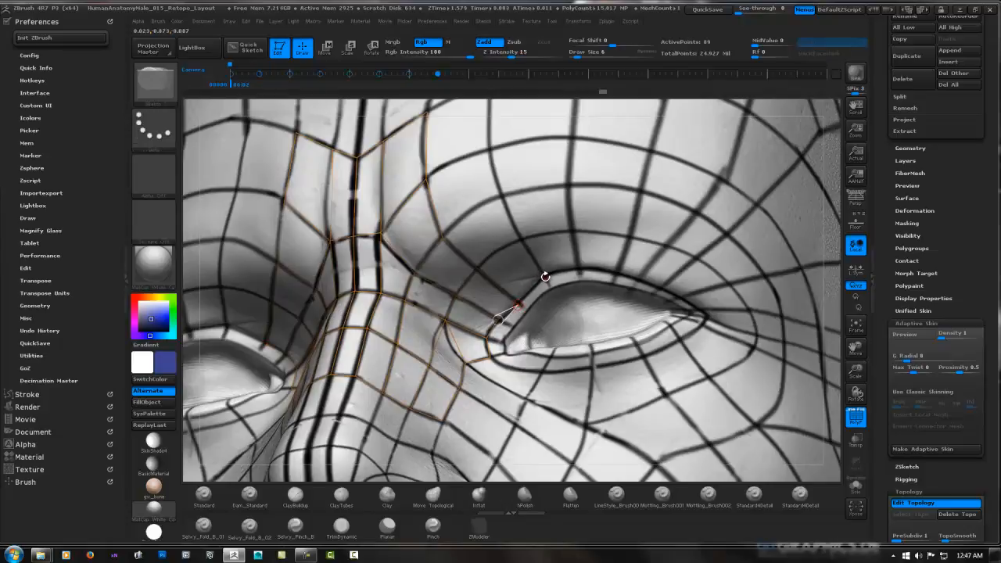
click(545, 277)
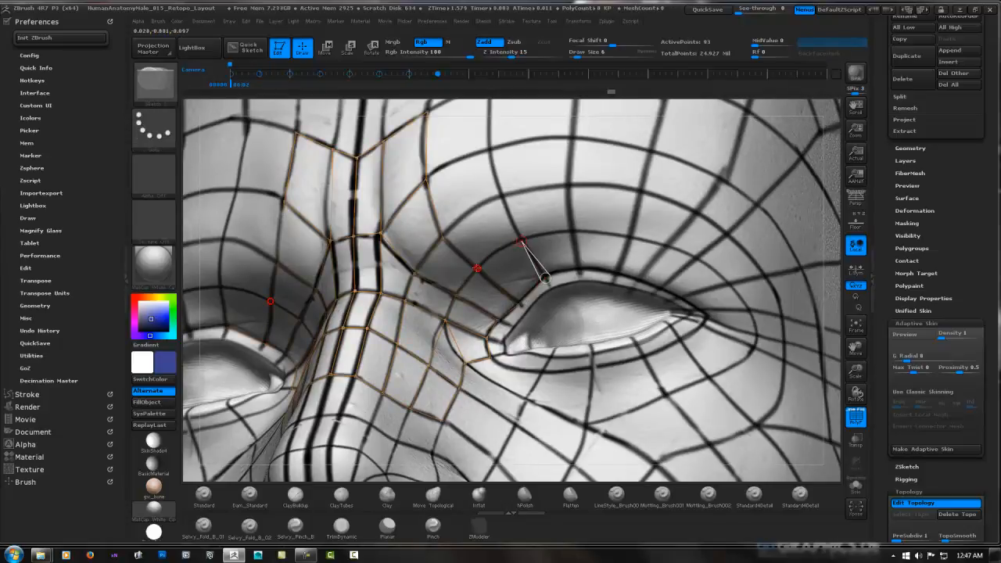
click(503, 196)
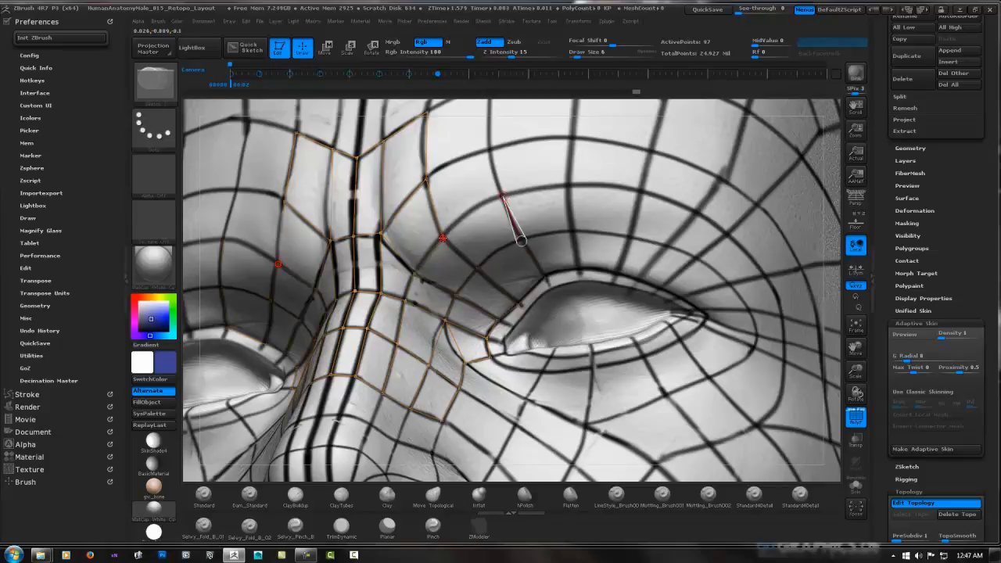
click(521, 241)
Extend the same column upward with two mirrored faces to the outermost guide loop above the brow
click(427, 179)
click(490, 148)
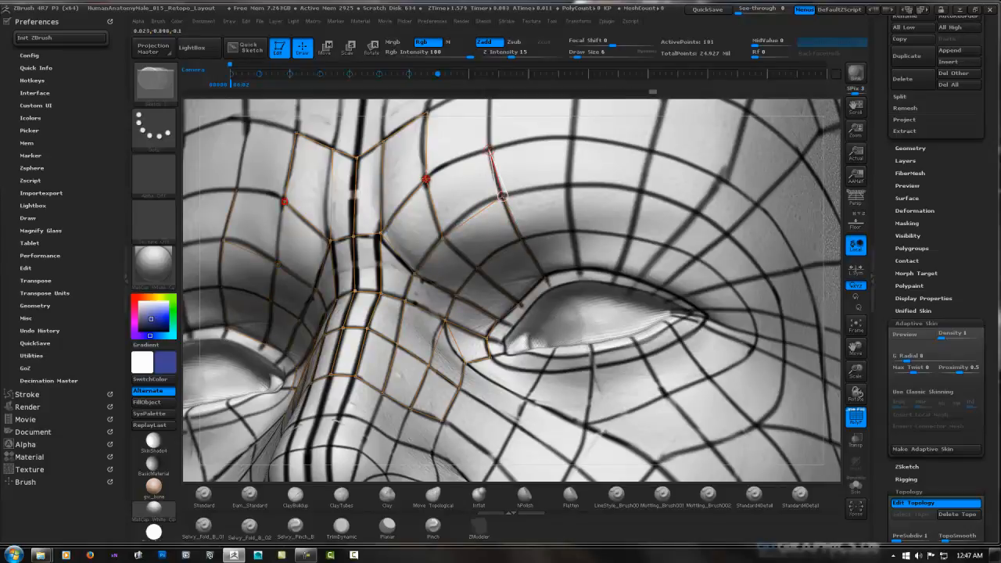
click(426, 179)
right_drag(517, 131, 459, 274)
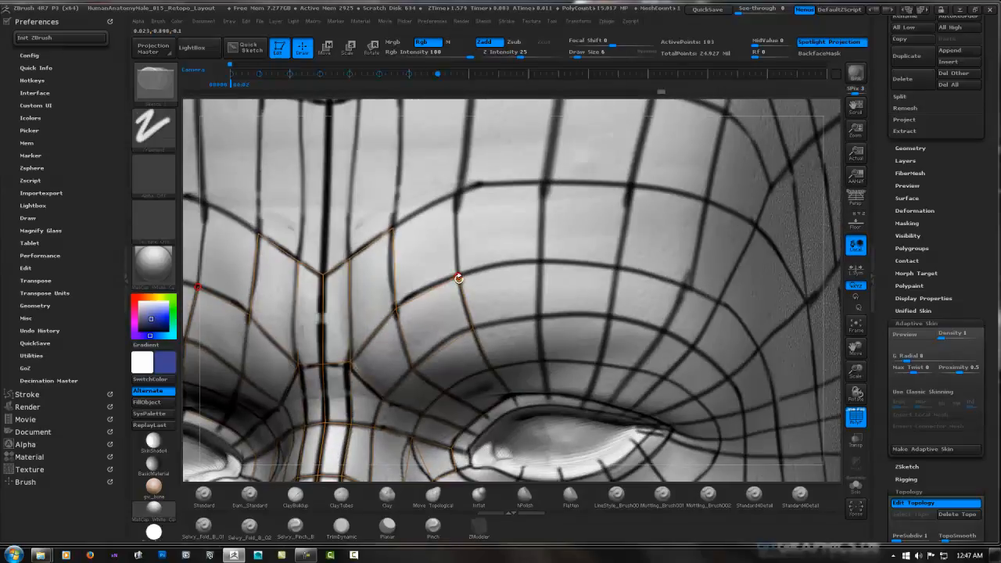
click(459, 191)
click(394, 226)
click(459, 193)
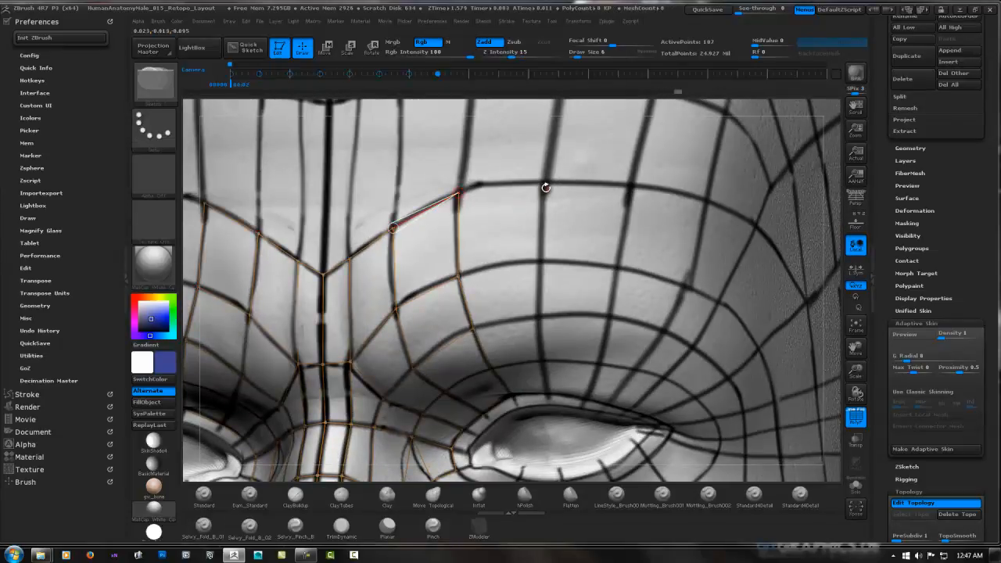
Start the next column outward with two mirrored faces running down from the outermost brow guide loop
click(546, 185)
click(539, 260)
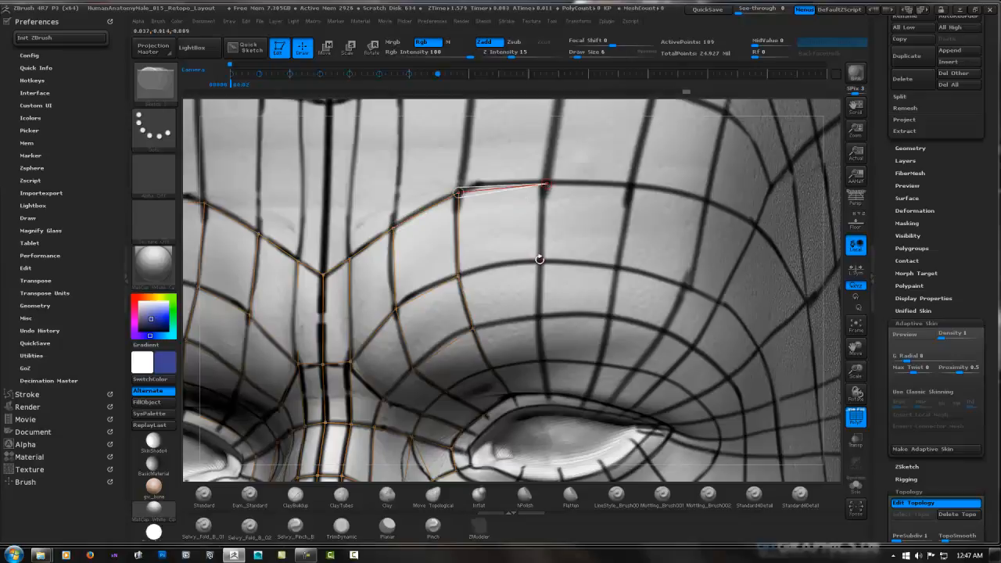
click(546, 185)
click(540, 259)
click(459, 276)
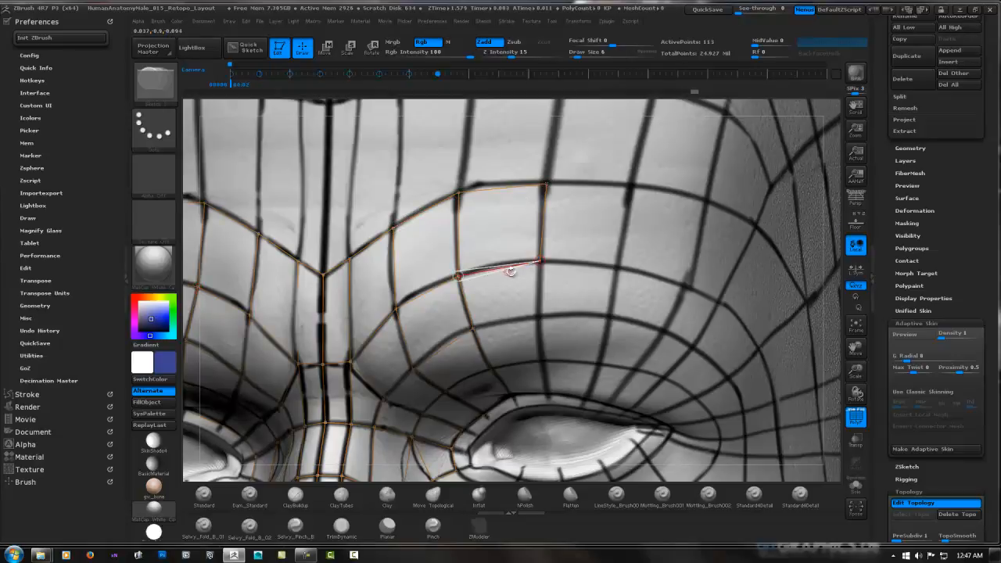
click(532, 316)
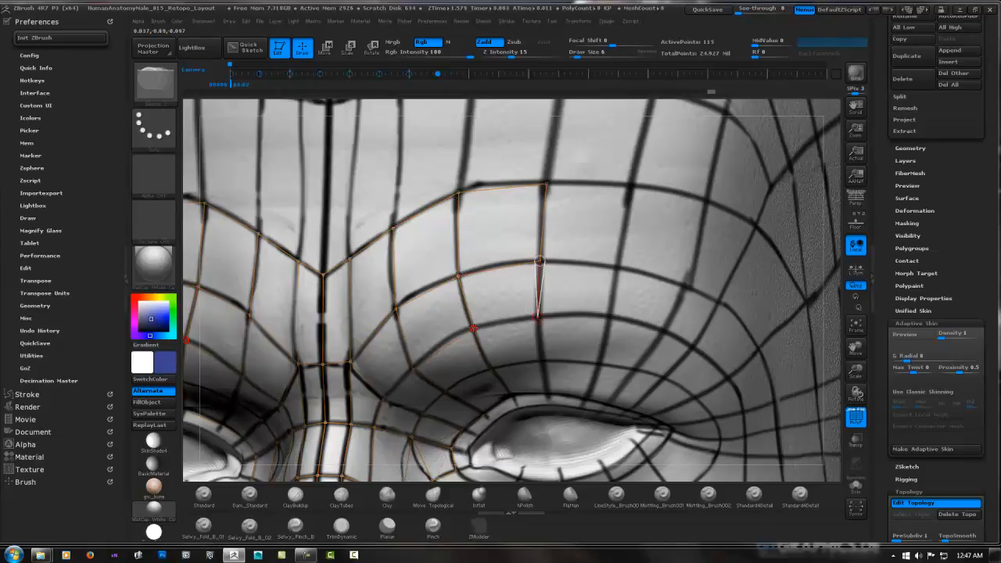
click(473, 329)
Extend the current column downward with two mirrored faces that reach the edge of the upper eyelid
right_drag(556, 329, 540, 239)
right_drag(534, 294, 529, 251)
ctrl+click(526, 248)
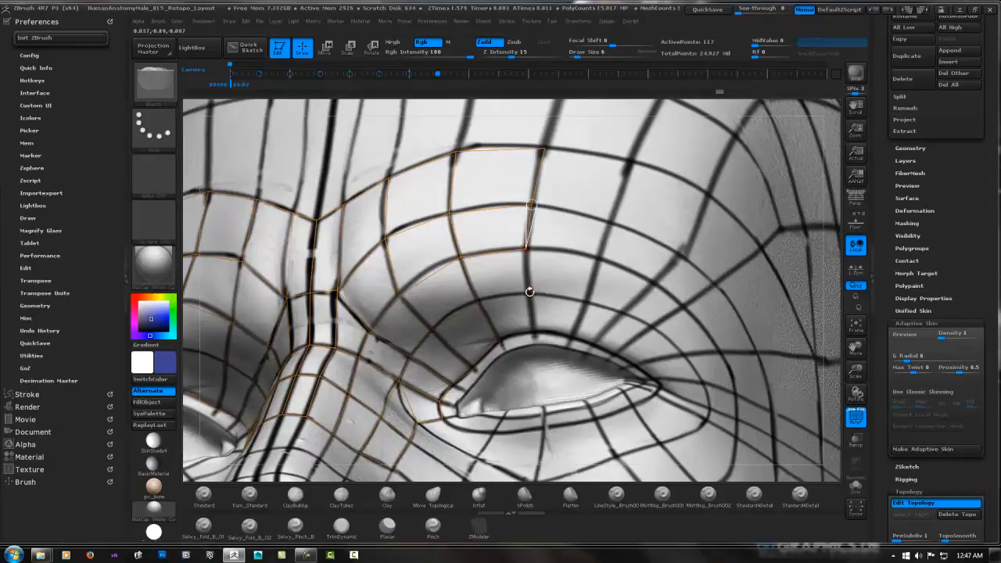
click(529, 295)
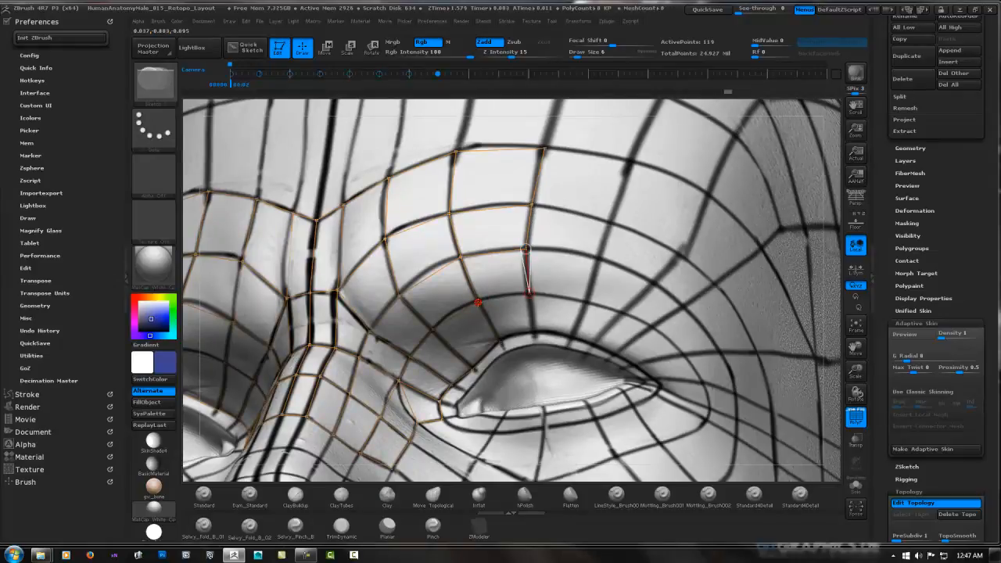
click(477, 302)
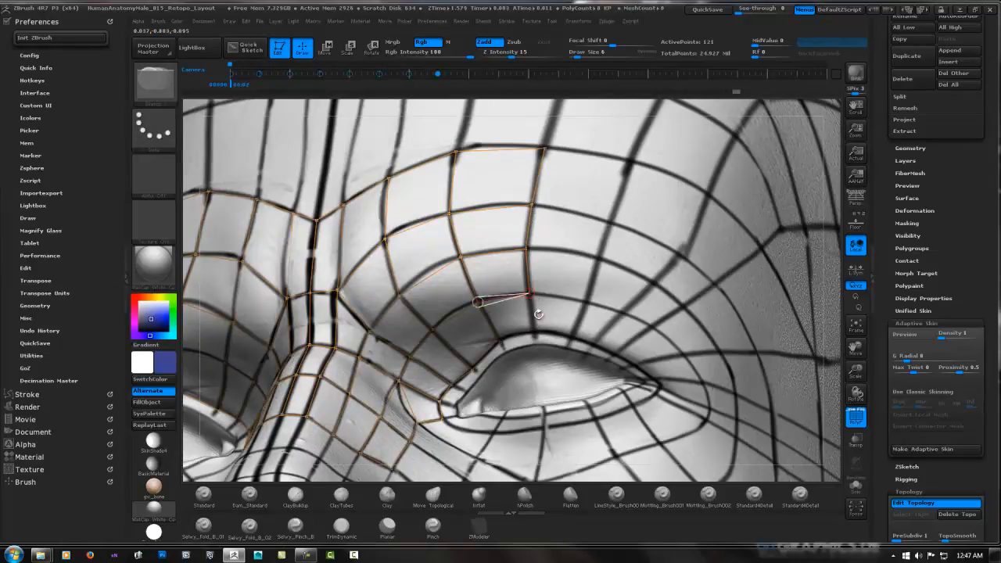
mouse_move(538, 315)
right_down()
mouse_move(530, 313)
mouse_move(577, 344)
right_up()
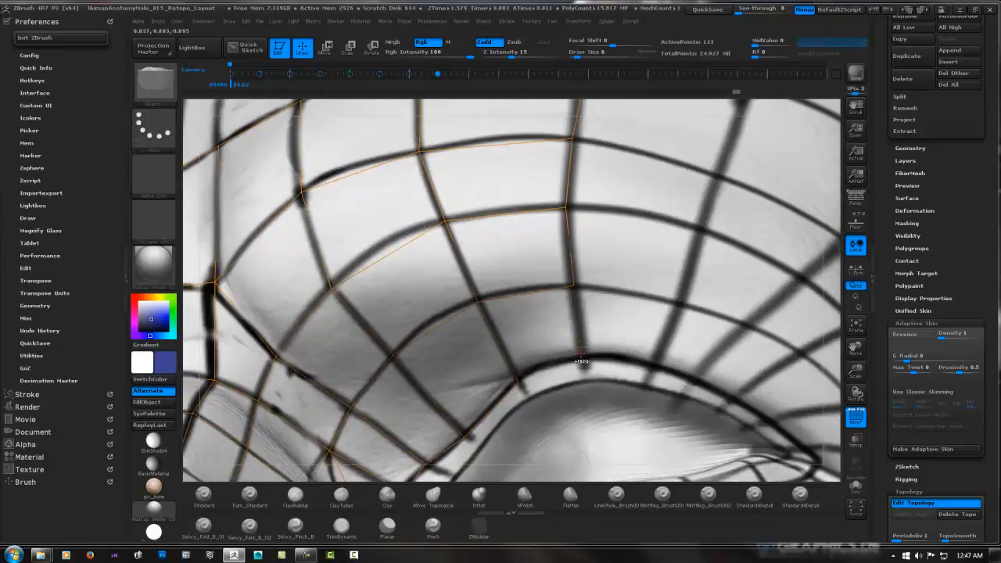
ctrl+click(574, 287)
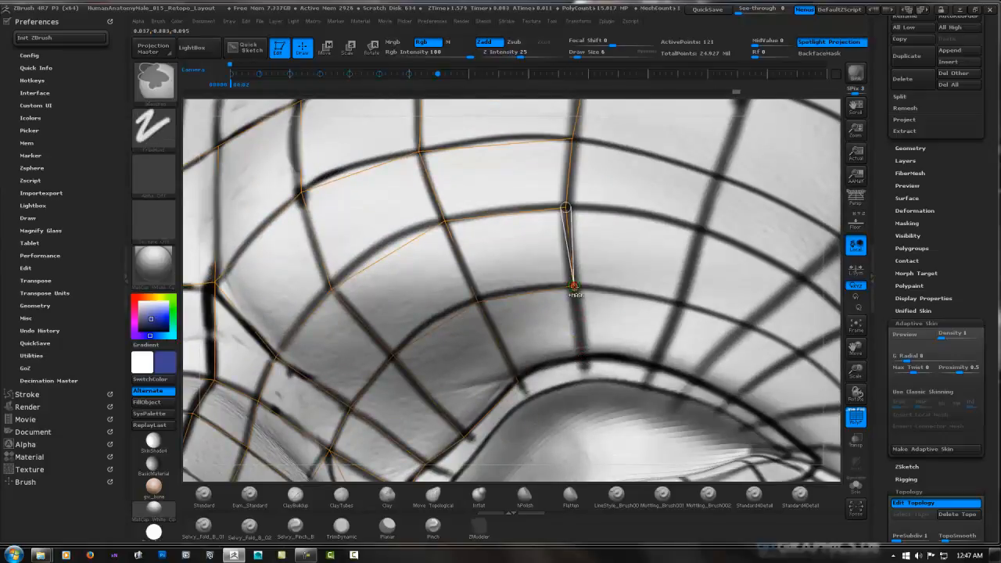
click(583, 356)
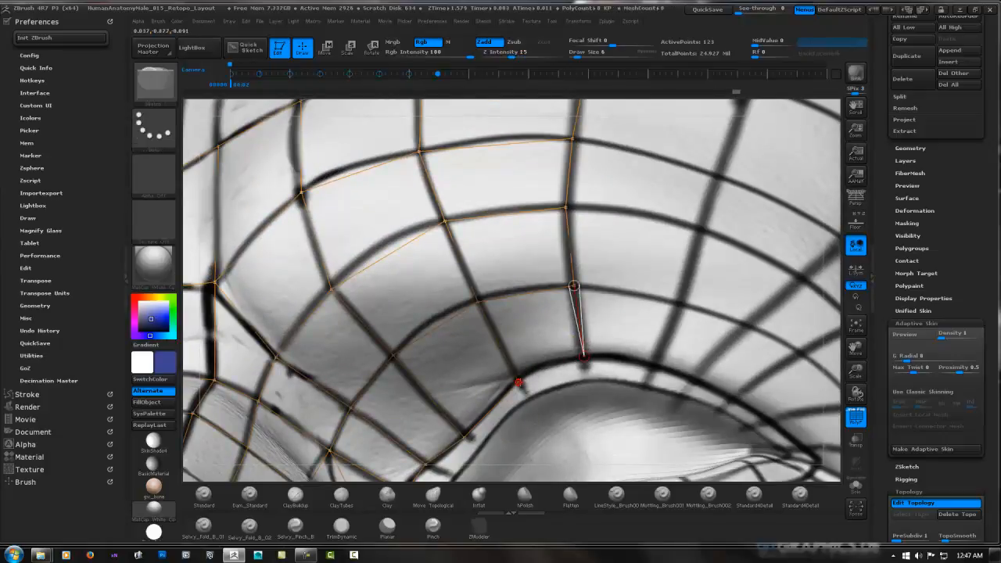
mouse_move(660, 298)
ctrl+right_down()
mouse_move(586, 290)
mouse_move(612, 309)
mouse_move(604, 240)
mouse_move(568, 298)
mouse_move(623, 283)
mouse_move(614, 277)
ctrl+right_up()
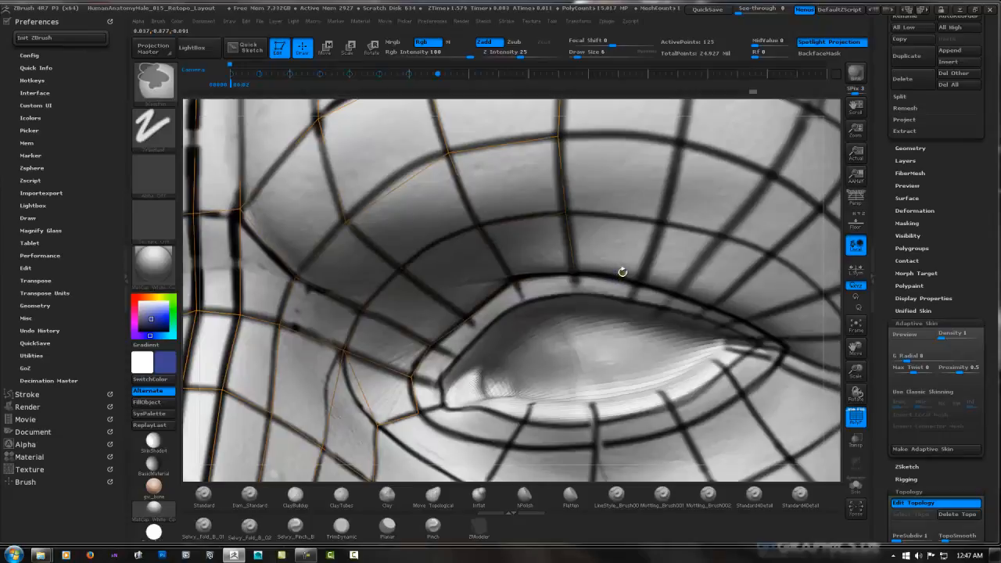
Add a mirrored face across the upper lid rim, directly beneath the finished column
ctrl+click(574, 274)
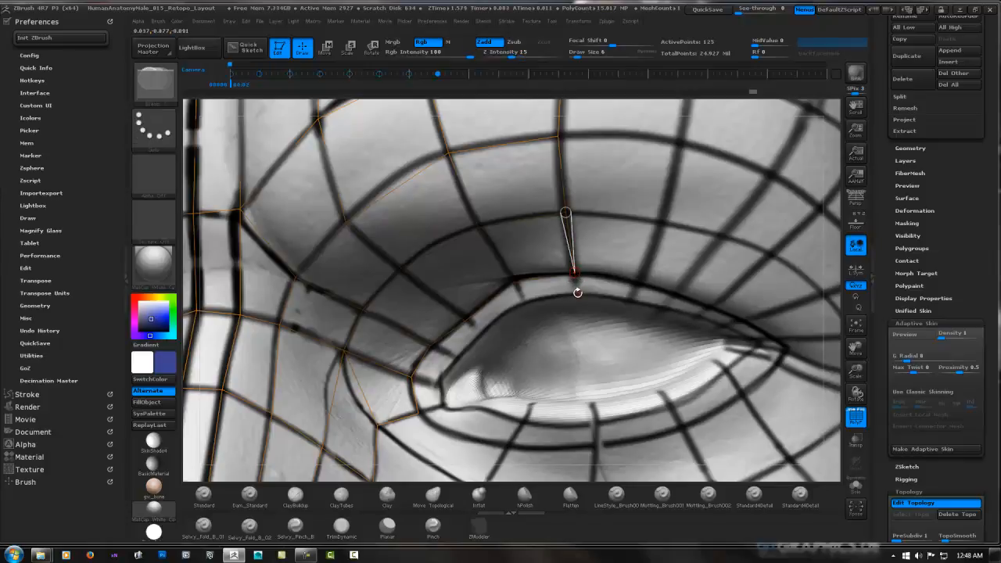
click(577, 293)
click(524, 301)
click(513, 282)
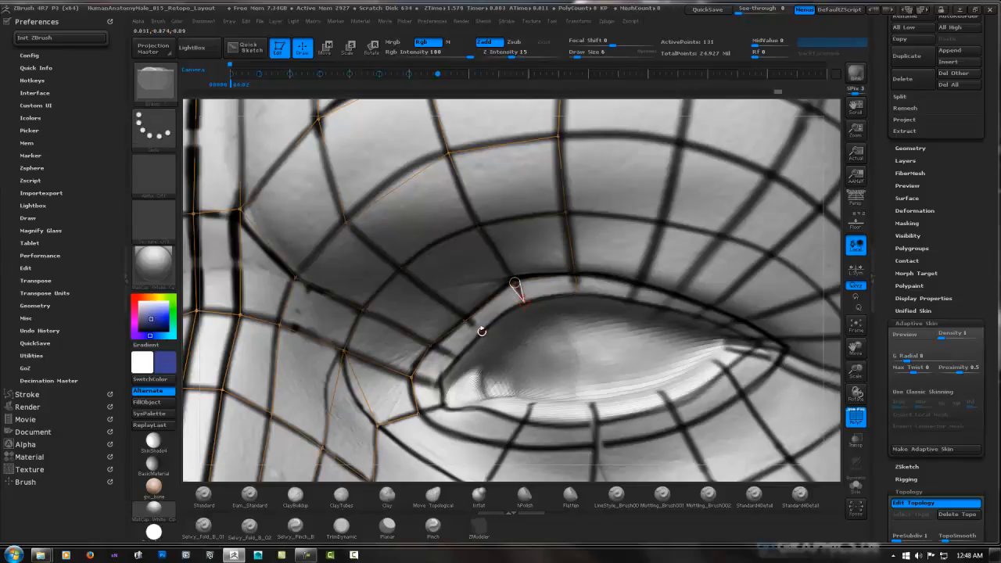
Continue the mirrored strip of lid-rim faces inward and around the inner corner of the eye
click(482, 331)
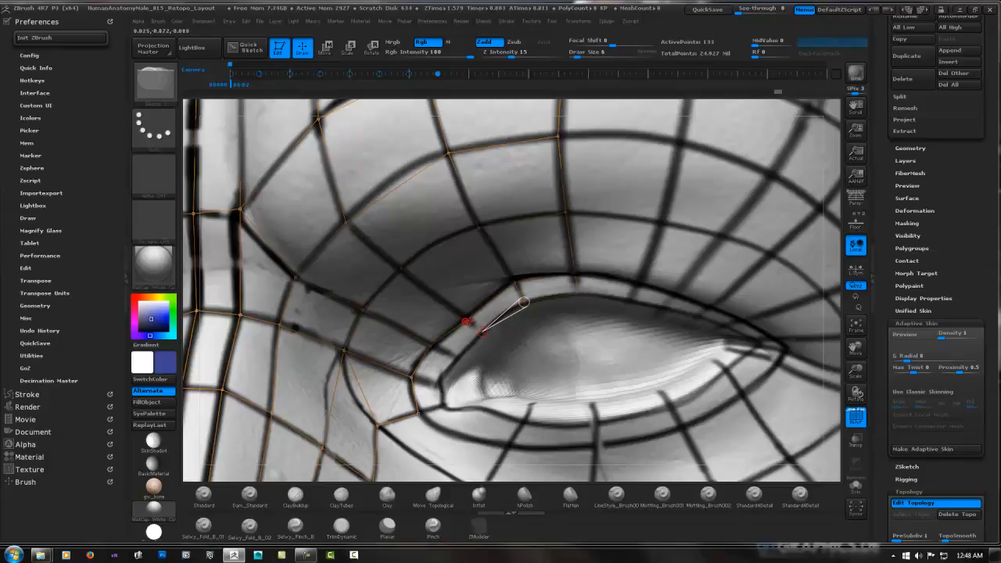
click(455, 358)
click(430, 346)
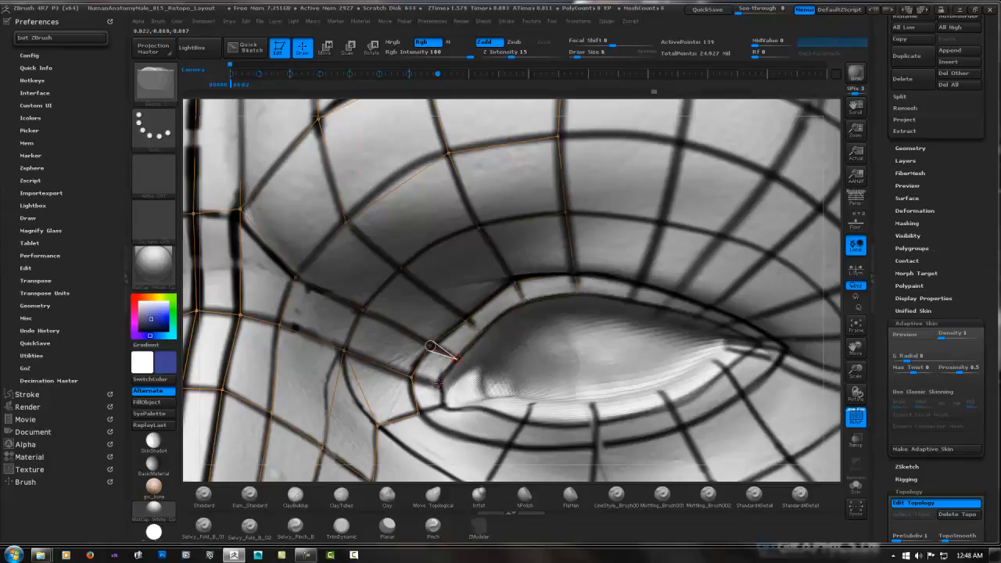
click(412, 376)
click(444, 406)
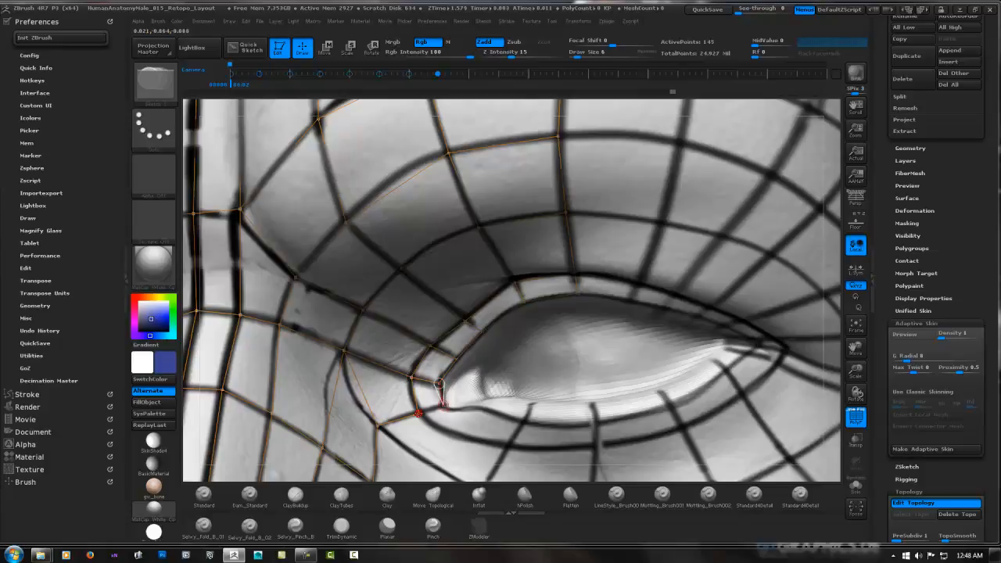
click(419, 413)
Start the next column outward with two mirrored faces, from the outermost brow guide loop down to the third loop
ctrl+right_drag(695, 254, 612, 258)
alt+right_drag(575, 180, 527, 210)
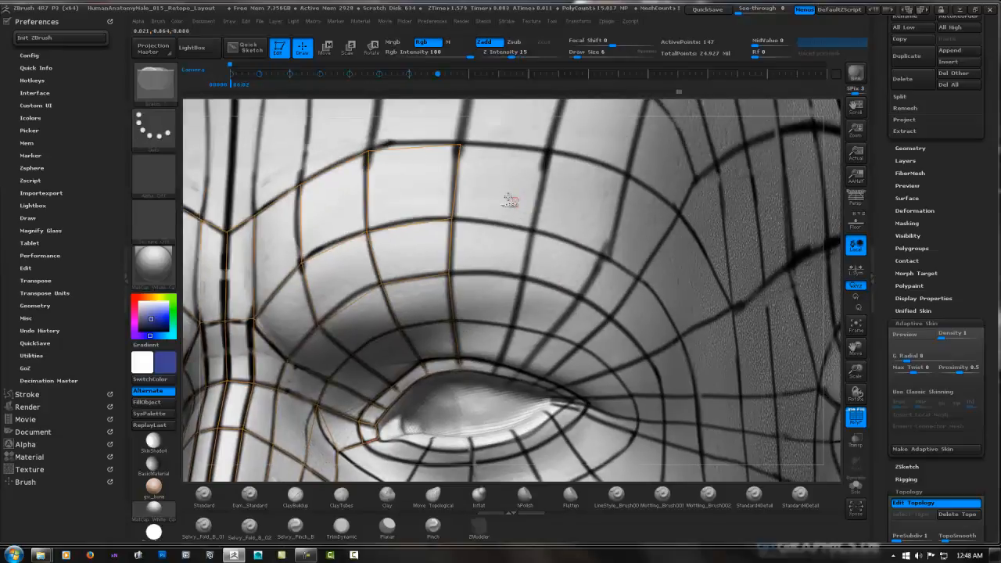
click(459, 146)
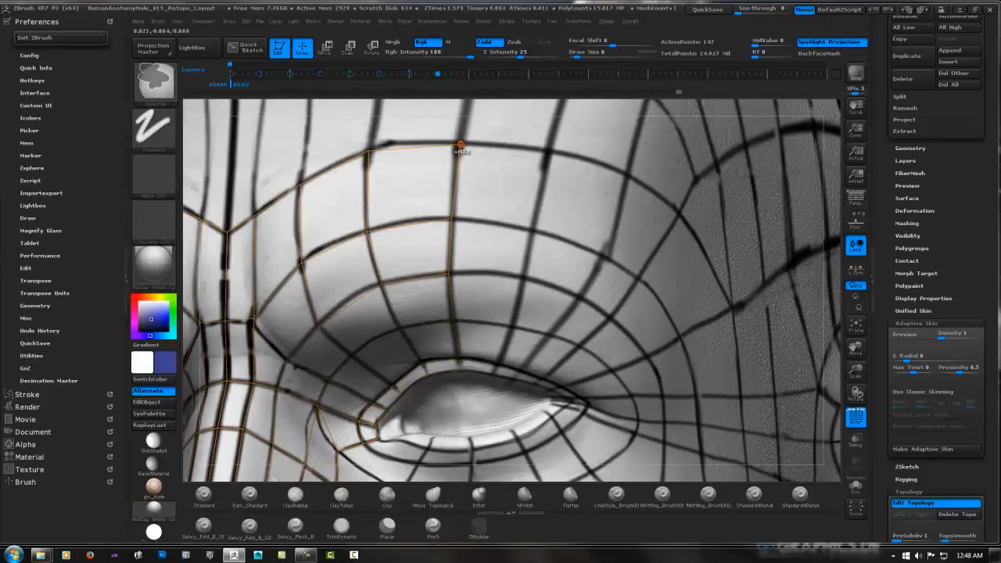
click(547, 154)
click(534, 228)
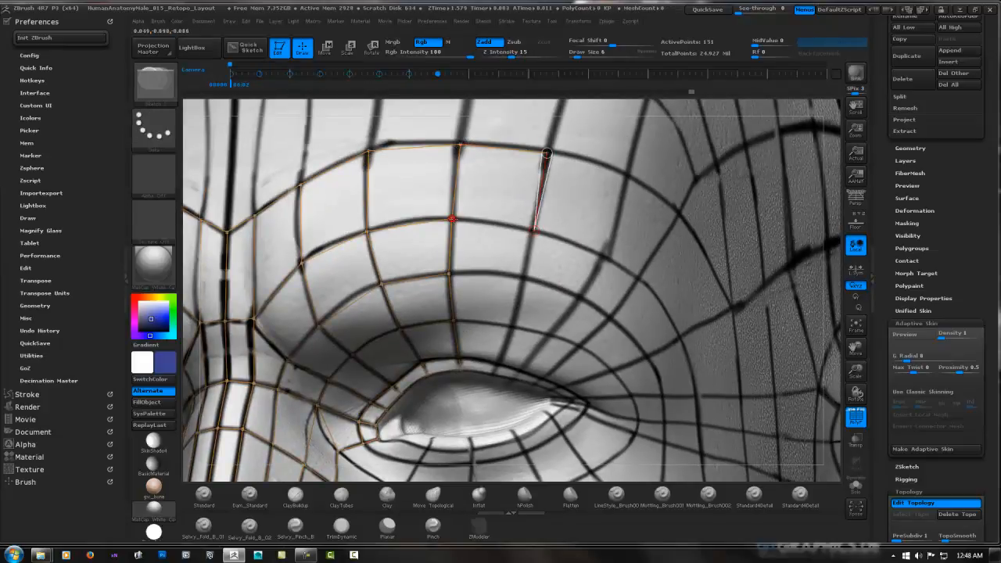
click(534, 229)
click(525, 276)
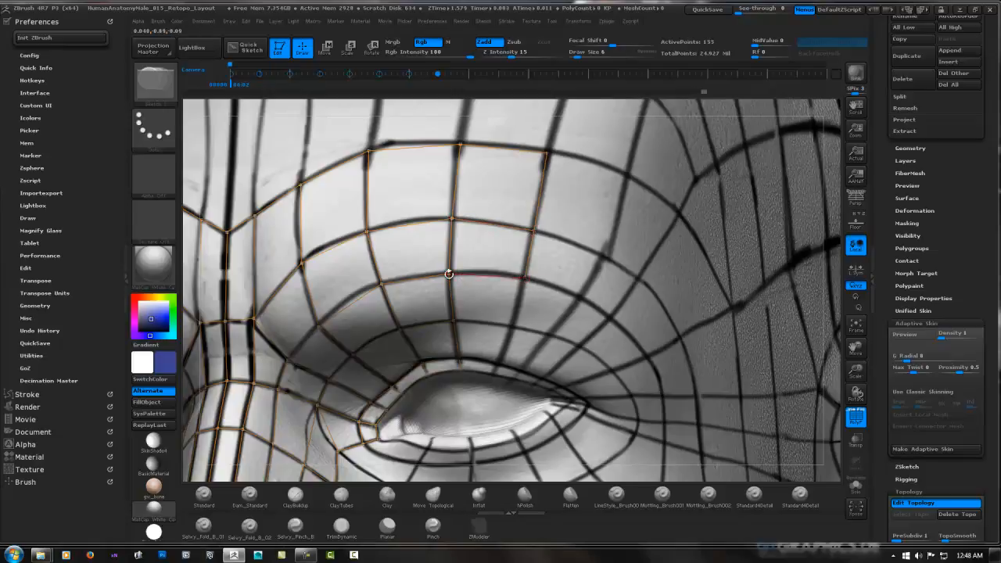
click(449, 272)
Complete this column with two more mirrored faces going down to the upper eyelid edge
click(513, 327)
click(454, 321)
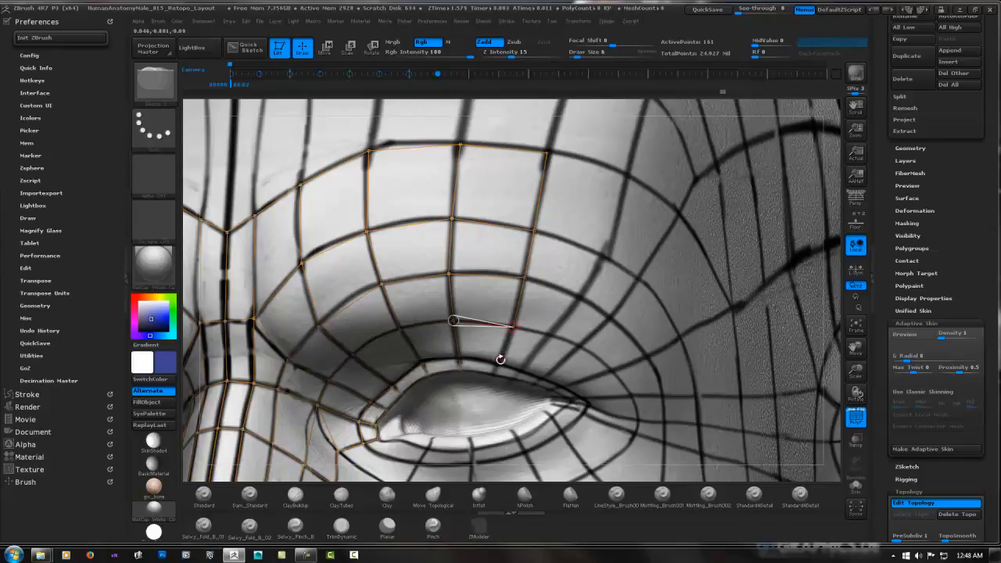
right_drag(503, 358, 511, 387)
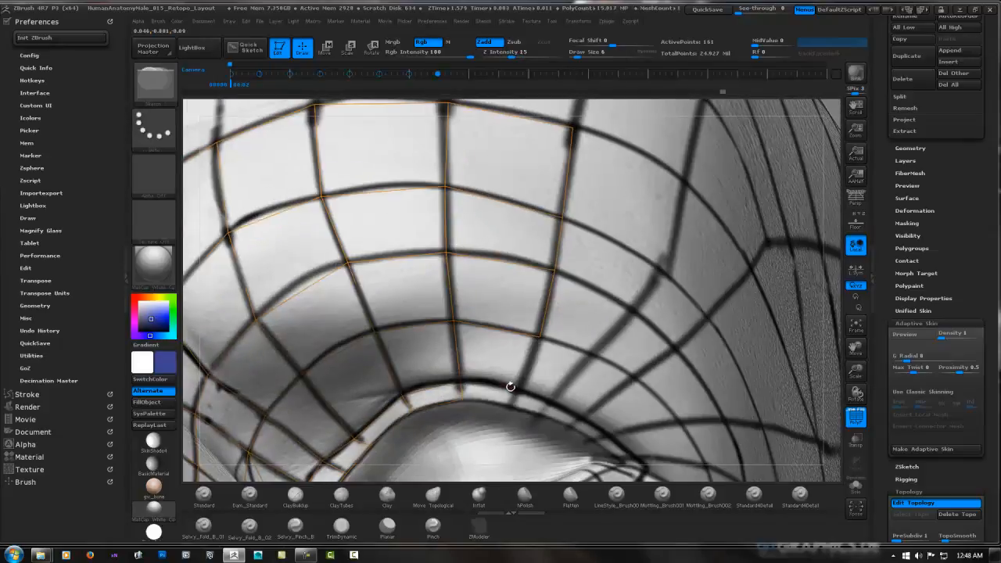
click(538, 338)
click(519, 388)
click(460, 380)
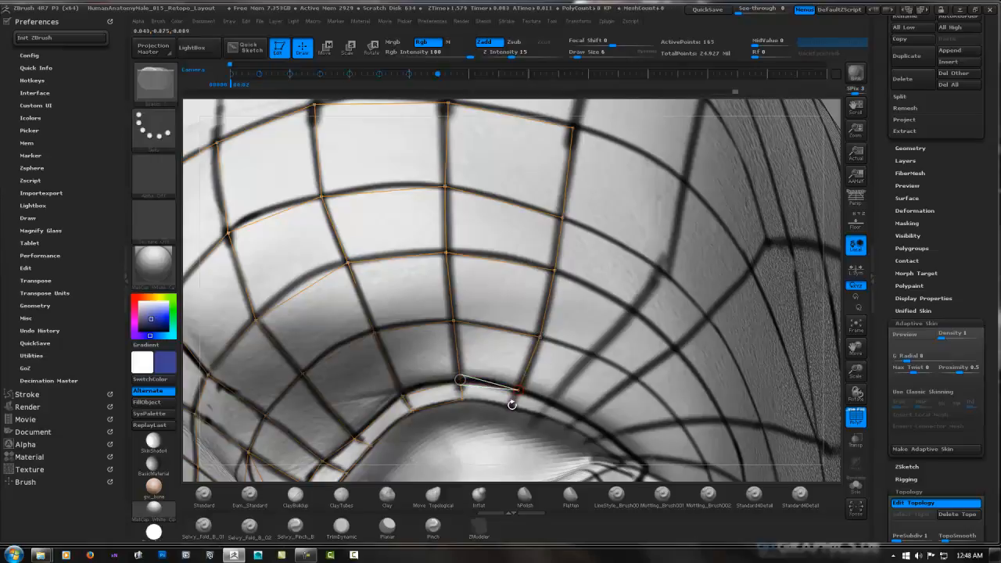
Extend the upper lid-rim strip outward with two mirrored faces, one below this column and one beyond it
click(511, 405)
click(511, 404)
click(543, 415)
click(549, 401)
click(519, 390)
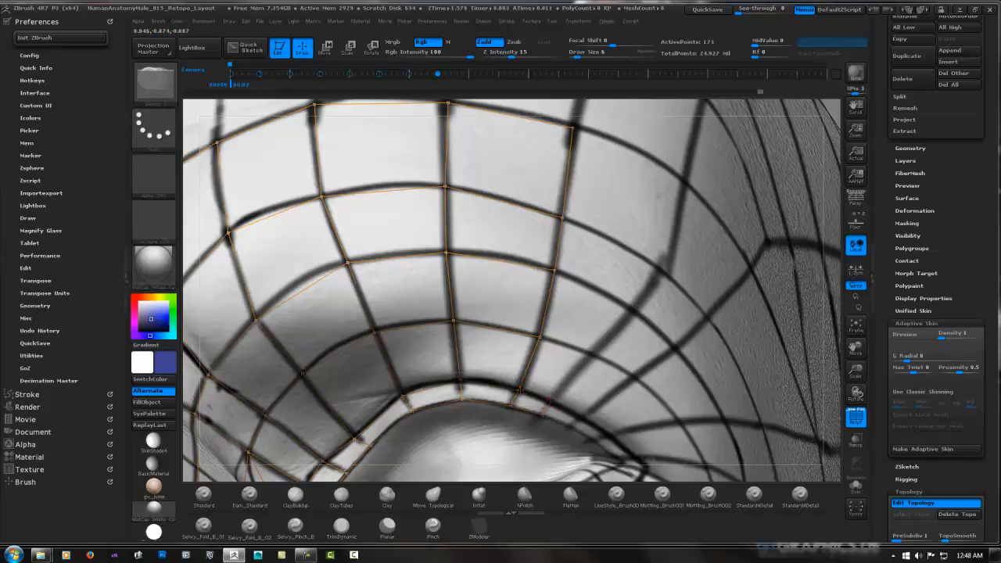
Build three mirrored faces of the next outer column, going up from the eyelid edge along the slanted guide line
click(593, 355)
click(539, 337)
click(592, 355)
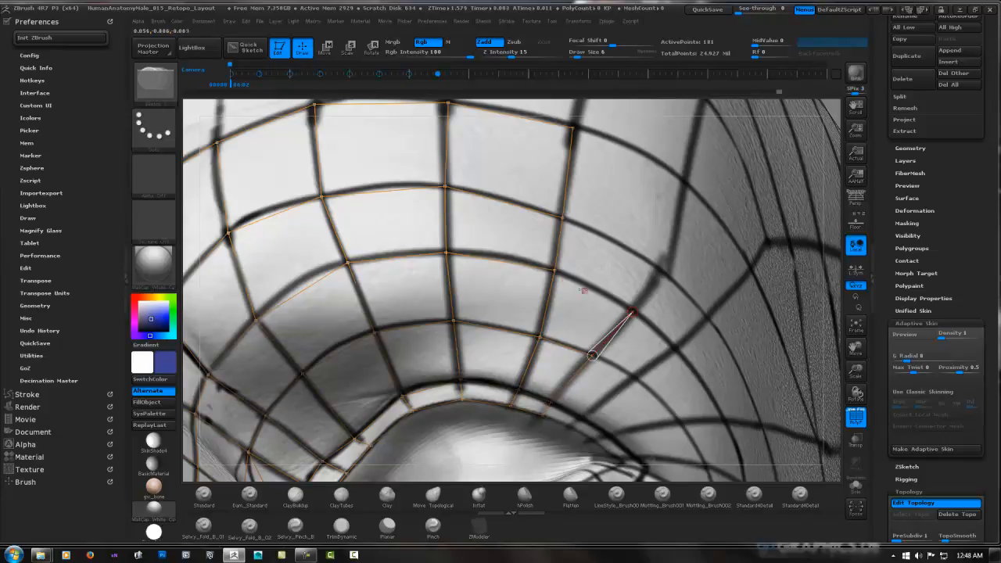
click(553, 271)
click(661, 272)
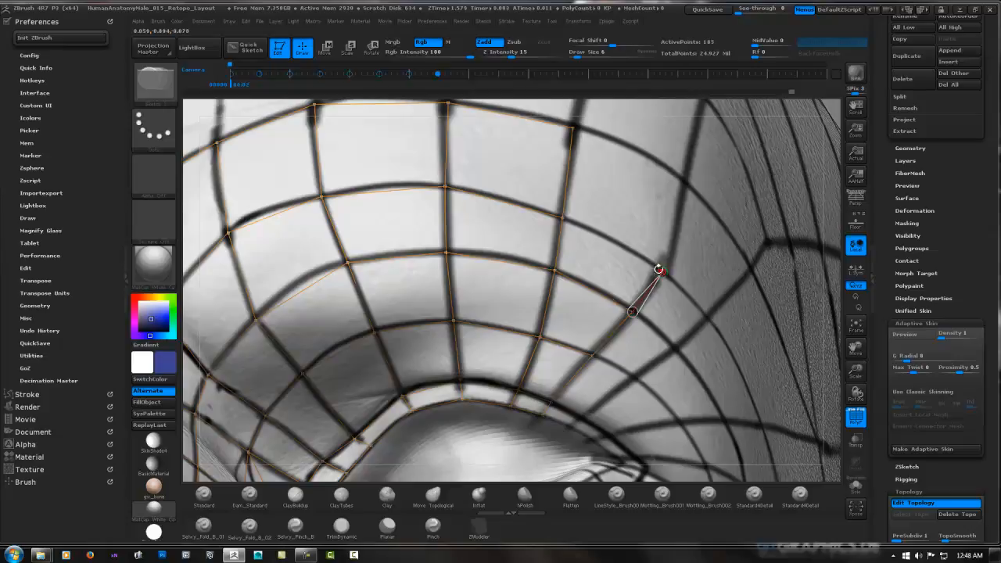
click(563, 218)
Close the top of the slanted column with a mirrored face reaching the outermost brow guide loop
drag(681, 185, 715, 172)
click(671, 264)
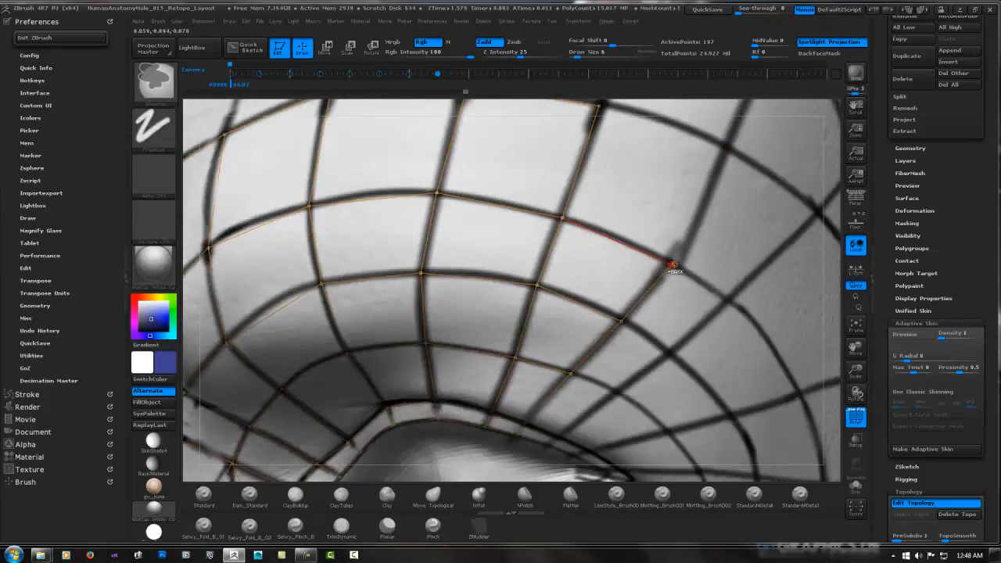
click(728, 147)
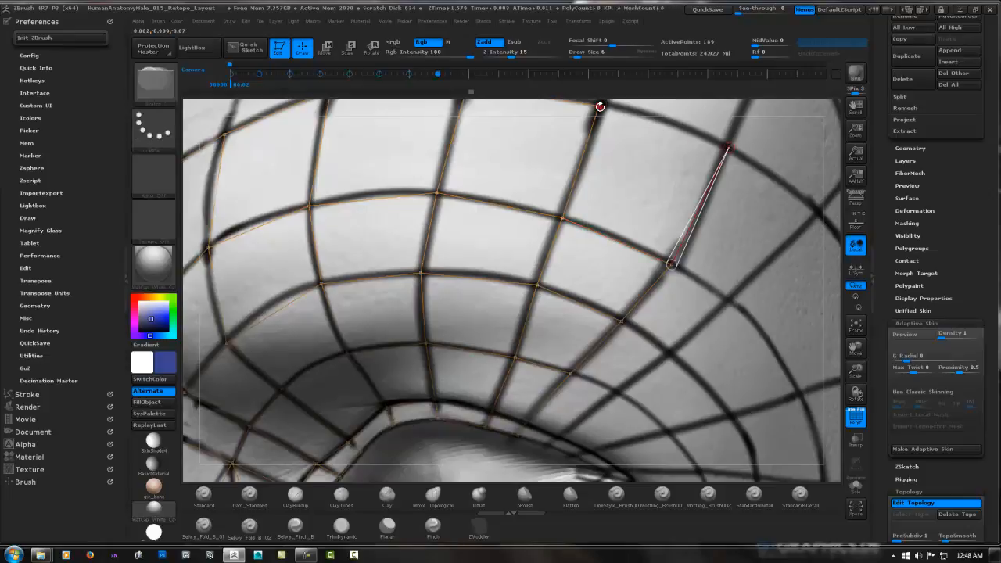
click(599, 104)
click(727, 147)
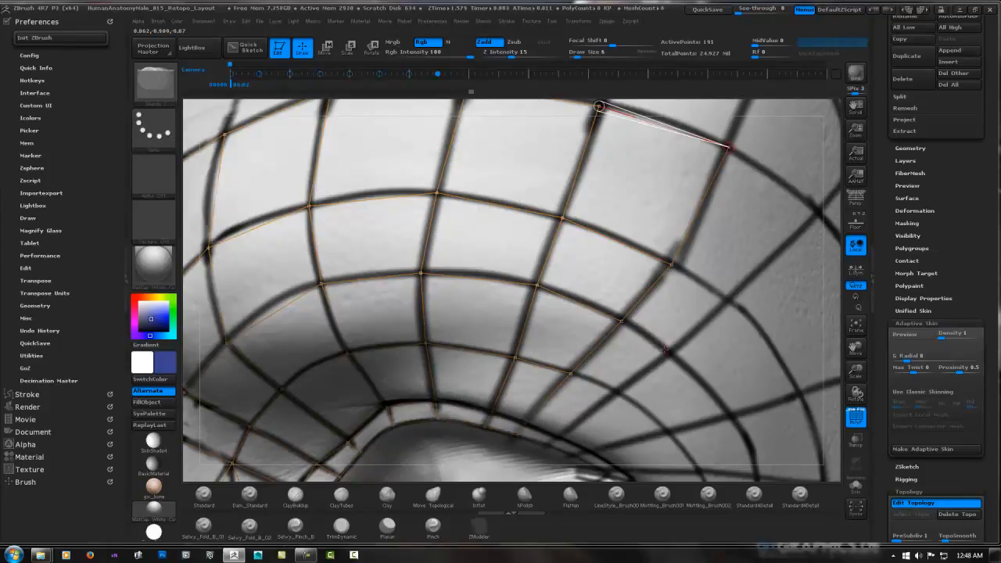
Begin the following column toward the temple with two mirrored faces running inward from the outermost guide loop
alt+right_drag(664, 337, 634, 211)
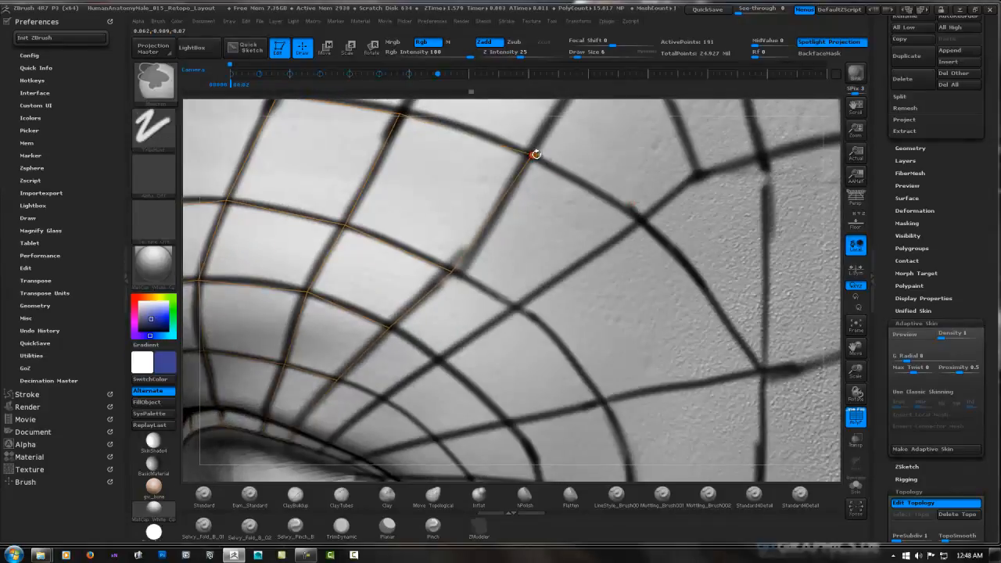
click(530, 155)
click(642, 220)
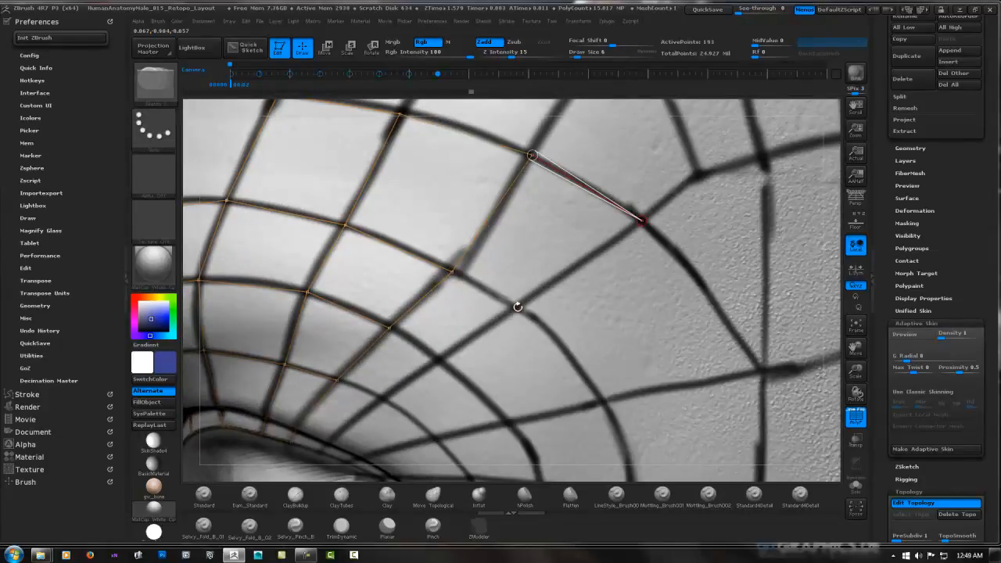
click(516, 306)
click(515, 307)
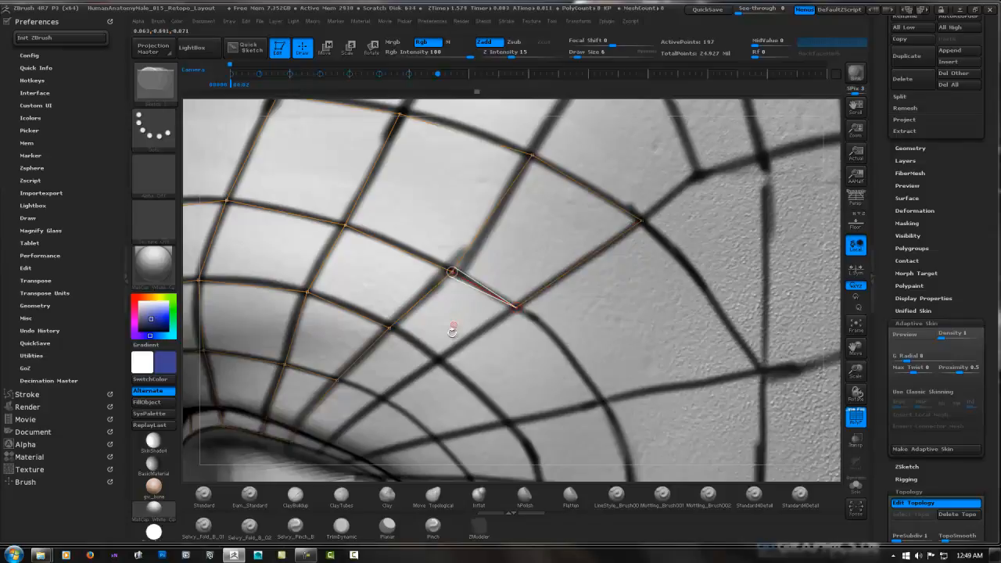
click(389, 329)
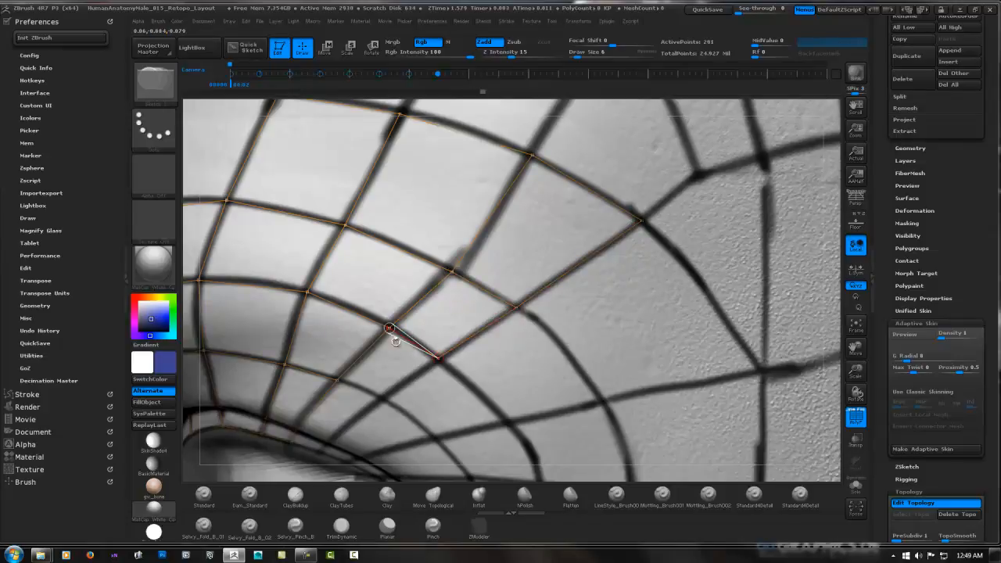
Finish the temple-side column with two mirrored faces down to the outer part of the upper eyelid edge
right_drag(398, 356, 482, 289)
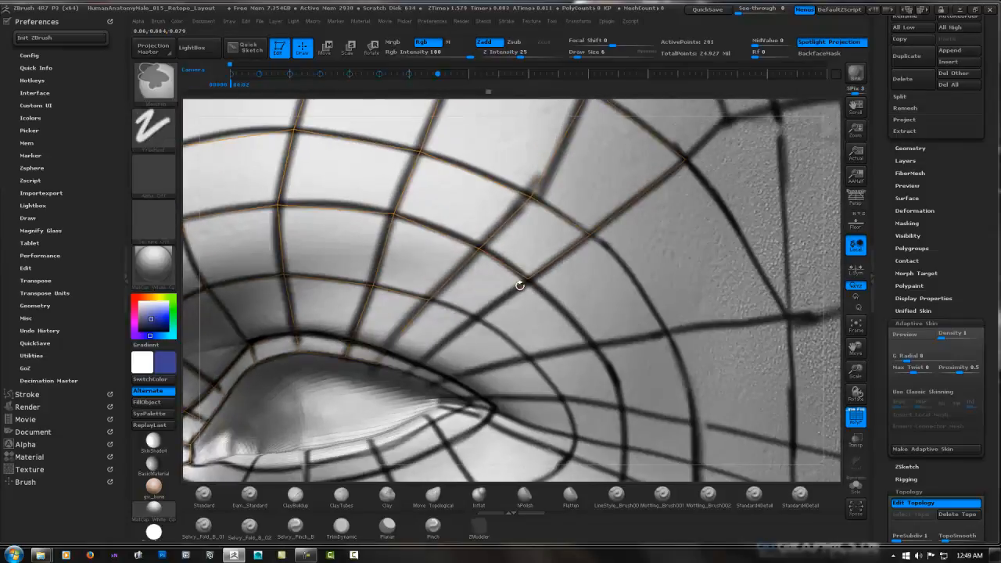
ctrl+click(529, 278)
click(477, 317)
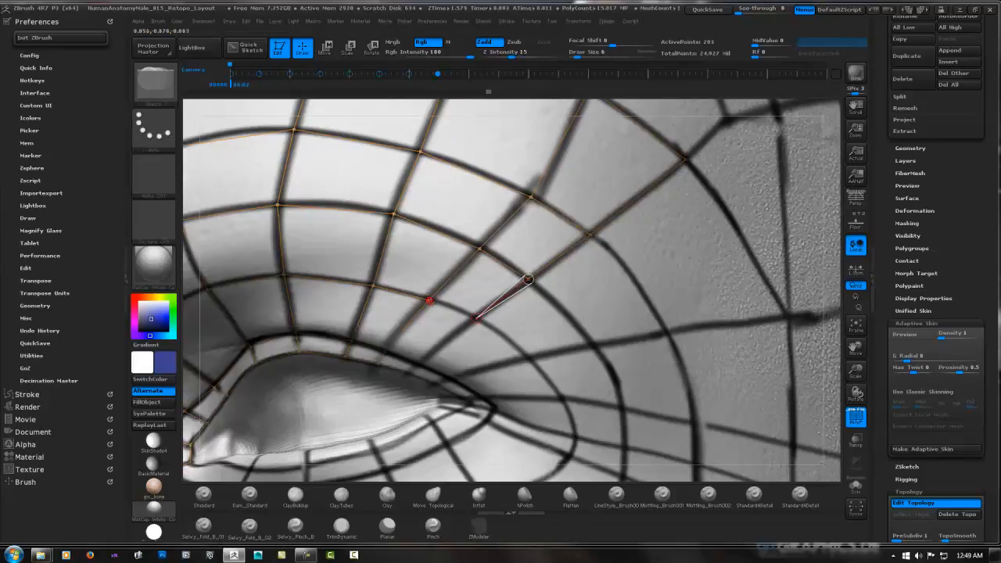
click(430, 301)
right_drag(434, 339, 448, 320)
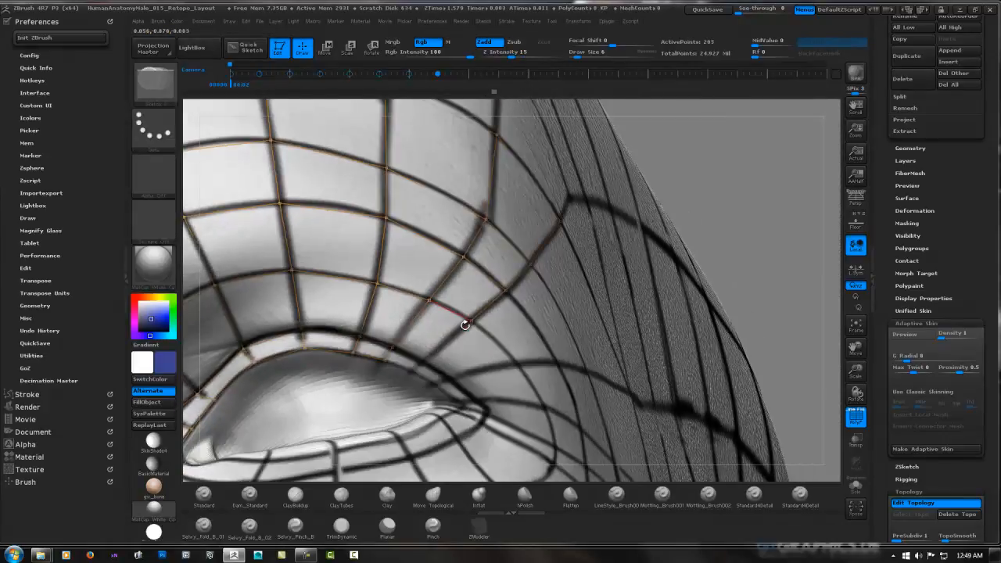
click(423, 362)
click(392, 347)
Add two mirrored faces to the upper lid-rim strip, continuing toward the outer corner of the eye
click(412, 369)
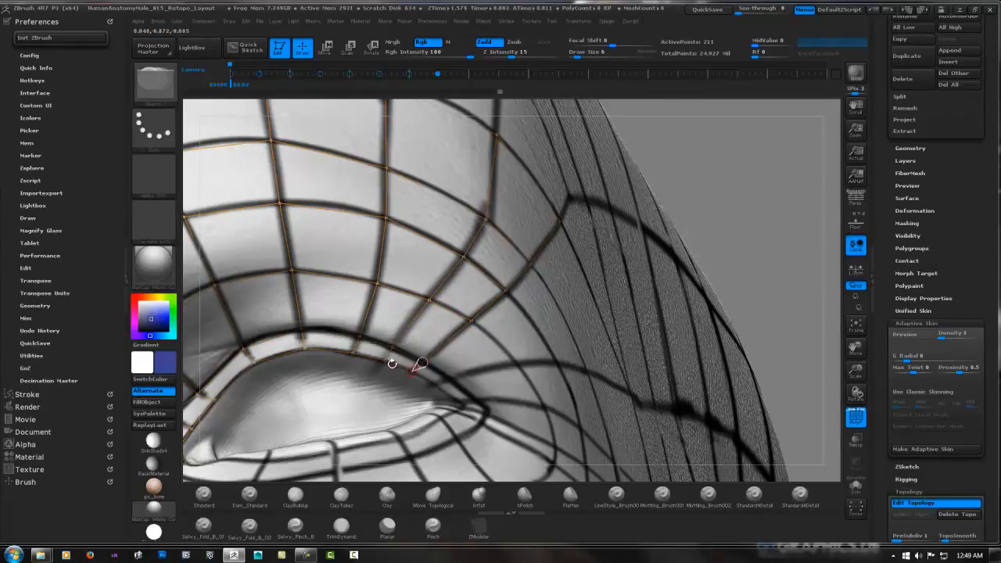
click(385, 360)
click(434, 385)
click(422, 363)
Add three mirrored faces outward from the lid edge near the outer eye corner, along the nearly horizontal guide line
right_drag(522, 337, 463, 367)
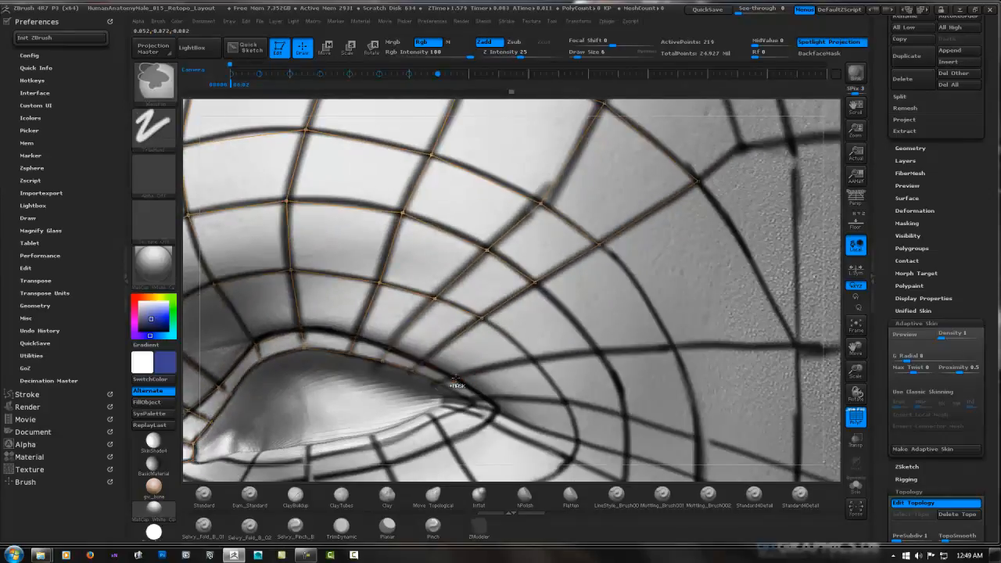
click(453, 378)
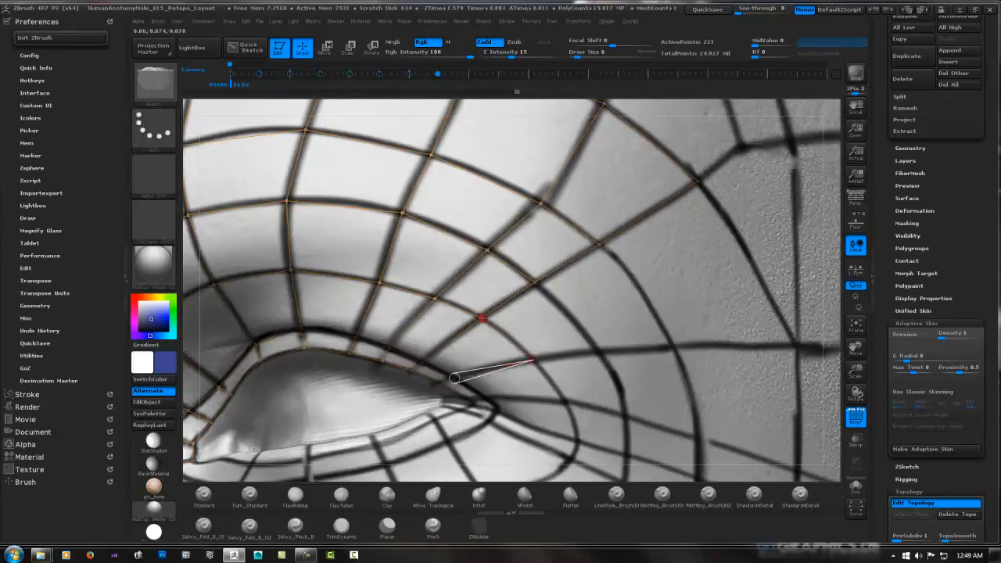
click(599, 351)
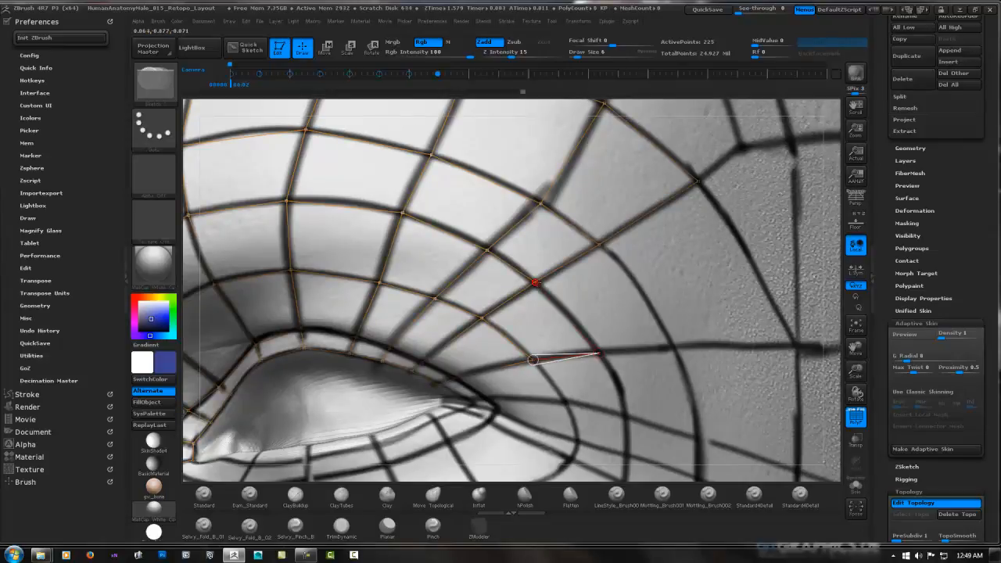
click(671, 344)
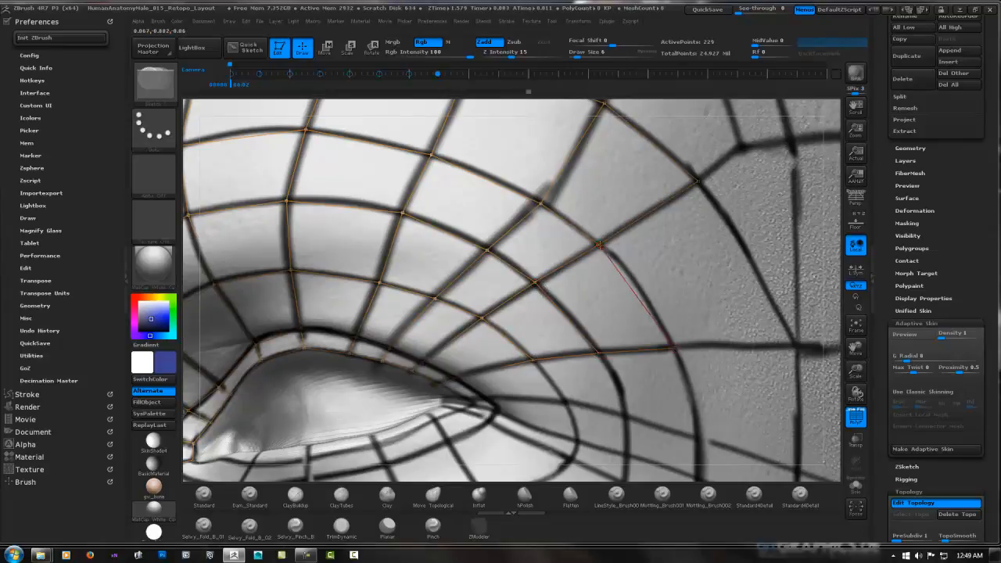
Add two mirrored faces against the vertical temple guide line, one above and one below the nearly horizontal guide
click(798, 345)
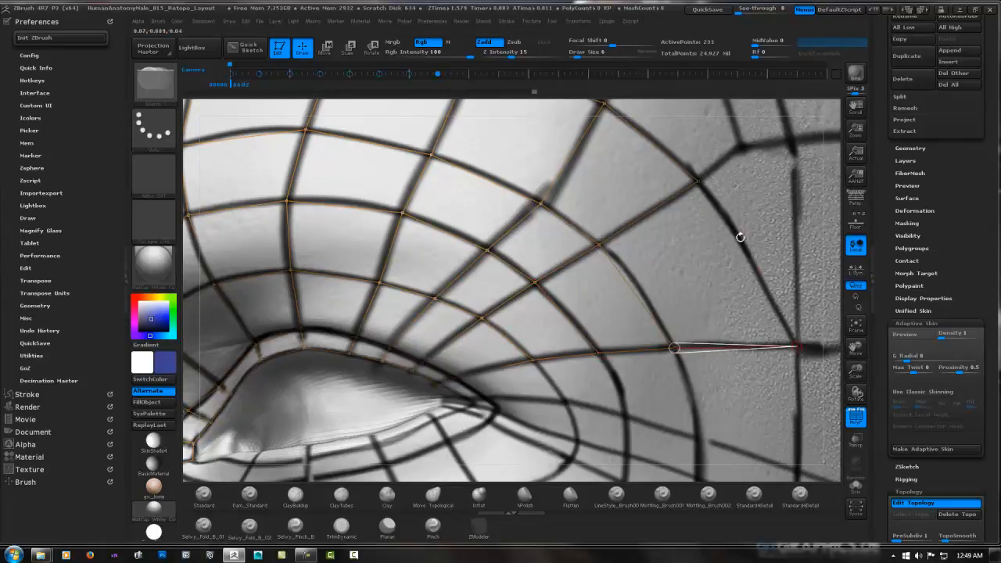
click(697, 181)
alt+right_drag(583, 314, 596, 216)
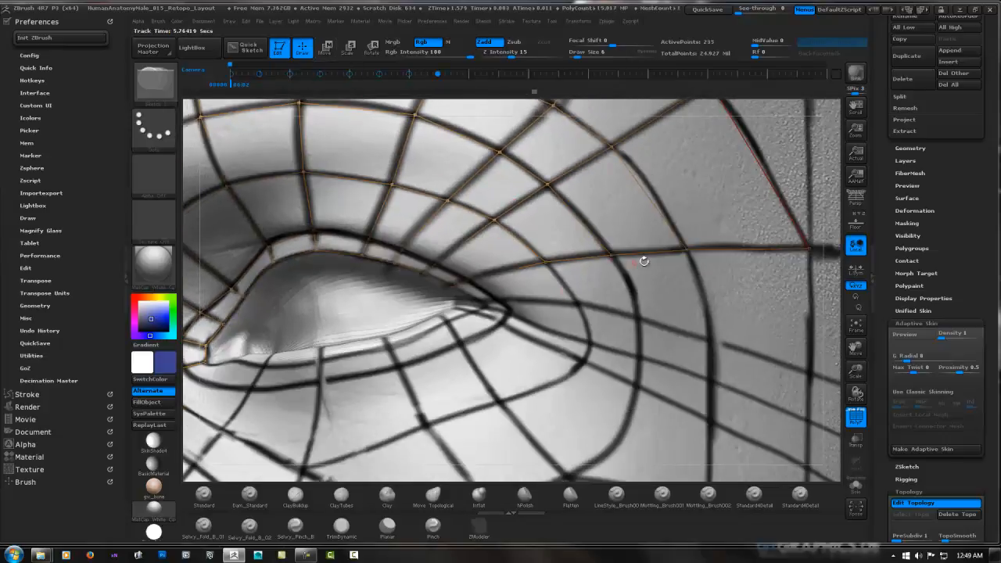
alt+right_drag(690, 246, 624, 240)
ctrl+click(623, 241)
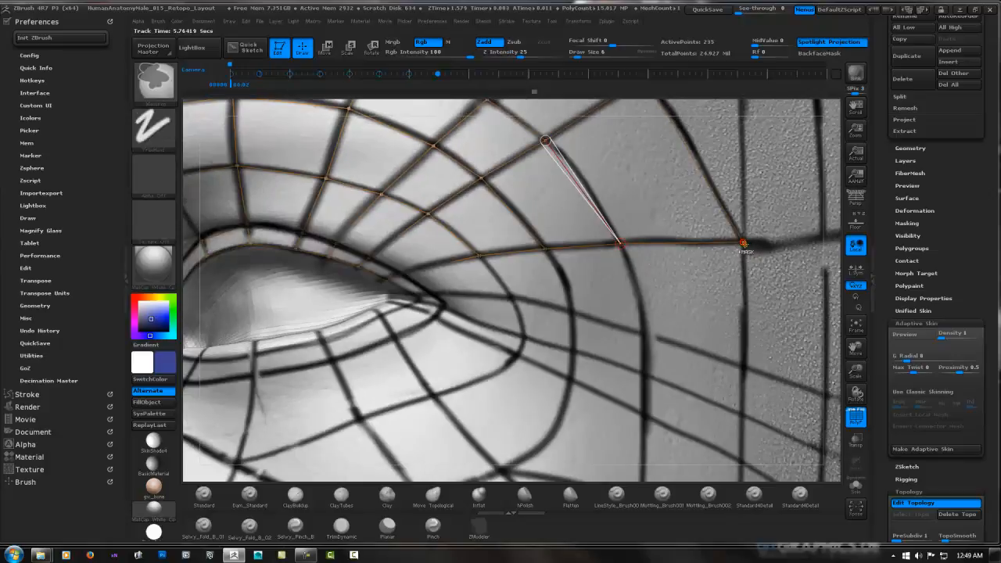
click(745, 244)
click(744, 362)
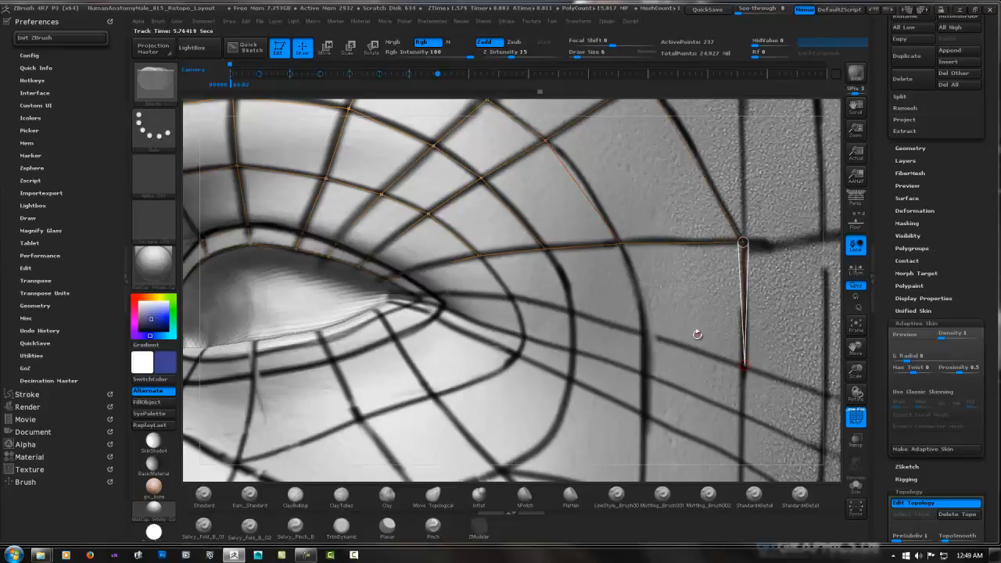
click(644, 335)
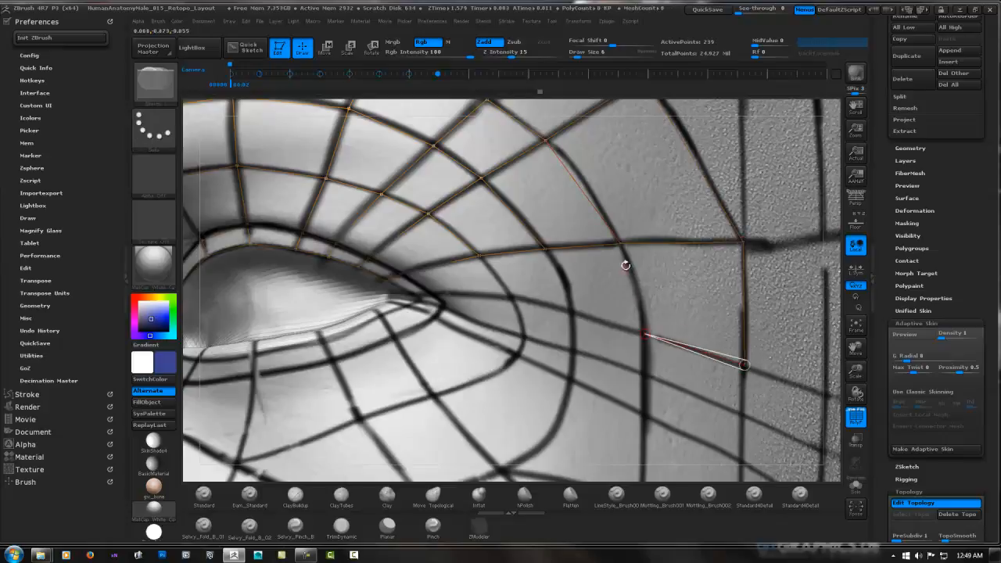
Continue the row below the nearly horizontal guide with two mirrored faces inward to the innermost loop around the eye
click(570, 313)
click(544, 249)
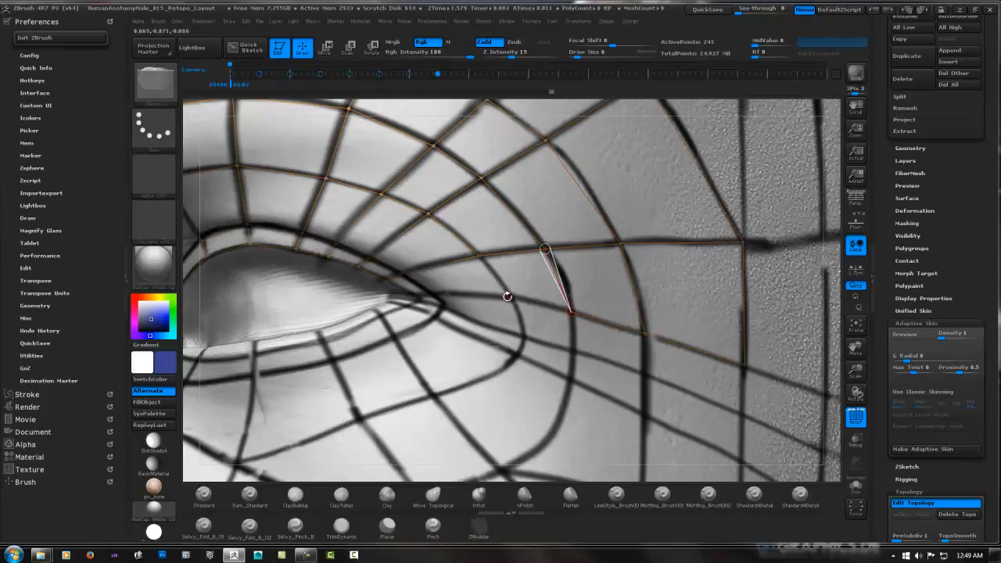
click(511, 297)
click(479, 255)
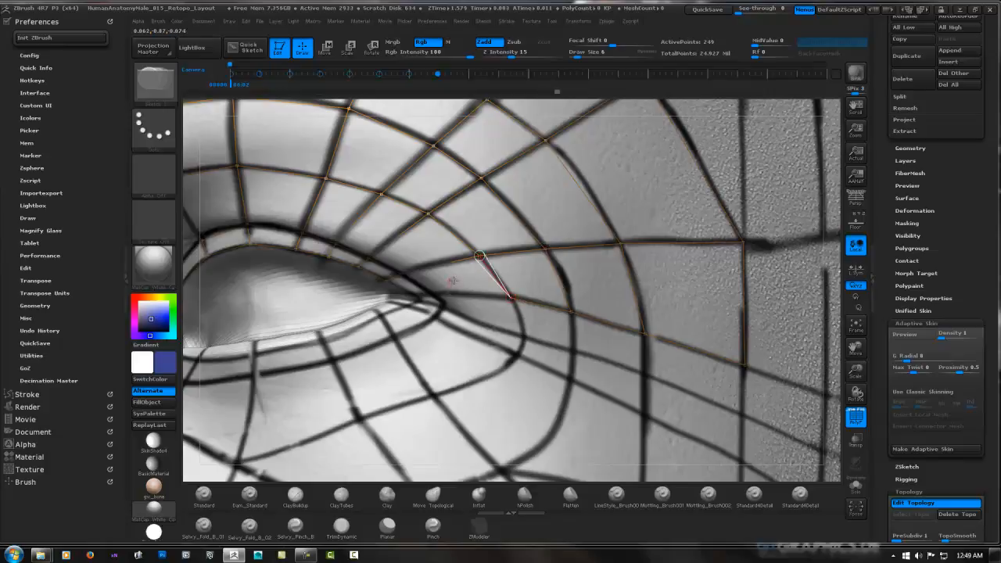
Close that row with a mirrored face at the upper lid edge, and extend the lid-rim strip by one face
right_drag(454, 283, 434, 295)
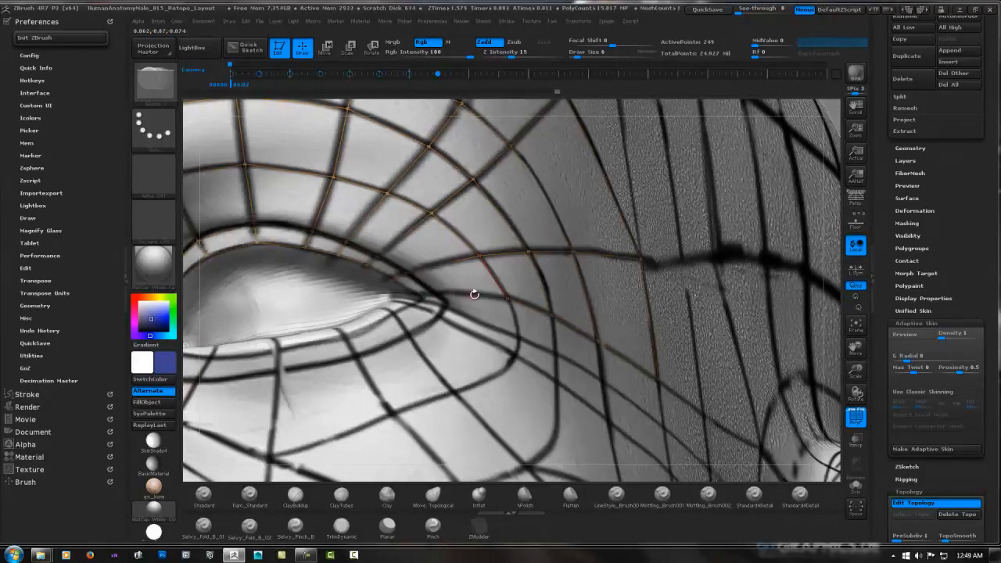
ctrl+click(507, 298)
click(434, 293)
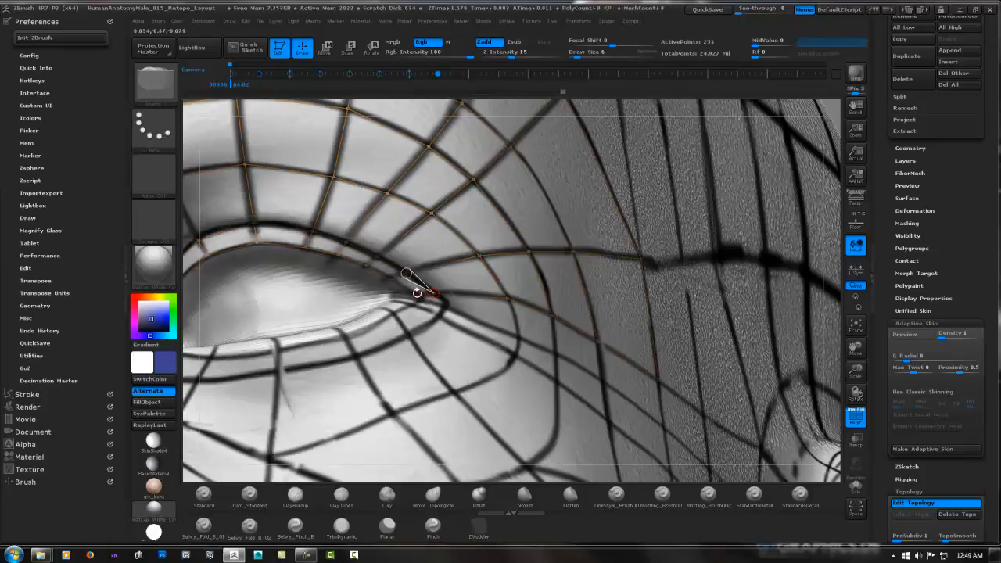
click(396, 279)
ctrl+click(394, 281)
click(419, 294)
Wrap the lid-rim strip around the outer eye corner with two mirrored faces, ending at the start of the lower lid
right_drag(462, 321, 437, 352)
ctrl+right_drag(469, 307, 605, 262)
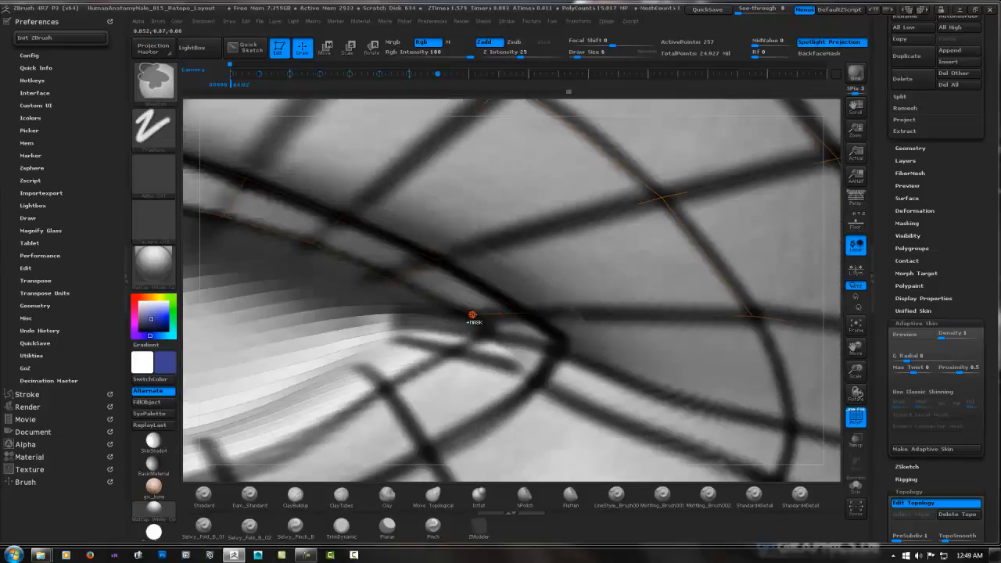
click(472, 316)
click(553, 344)
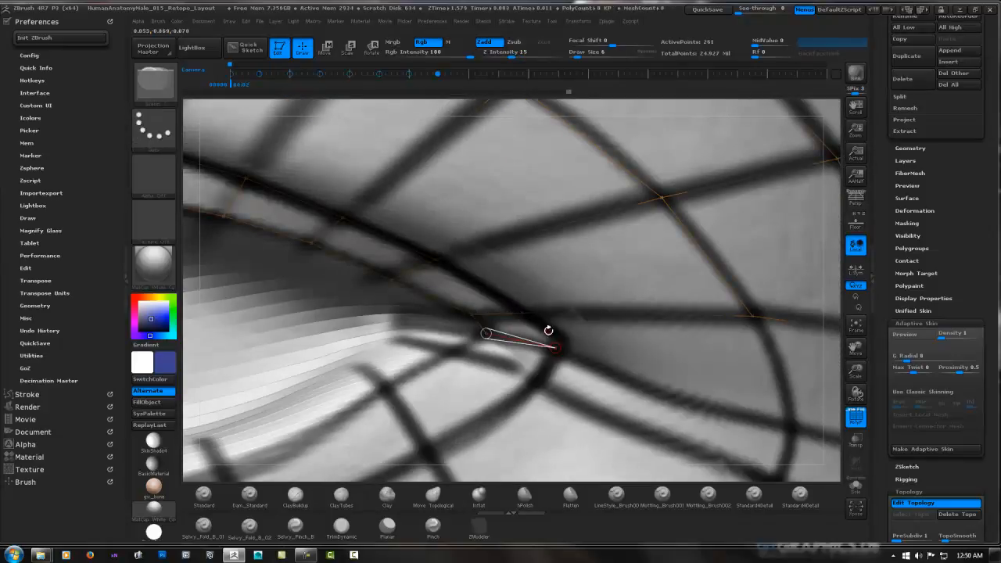
click(523, 314)
click(536, 379)
click(453, 353)
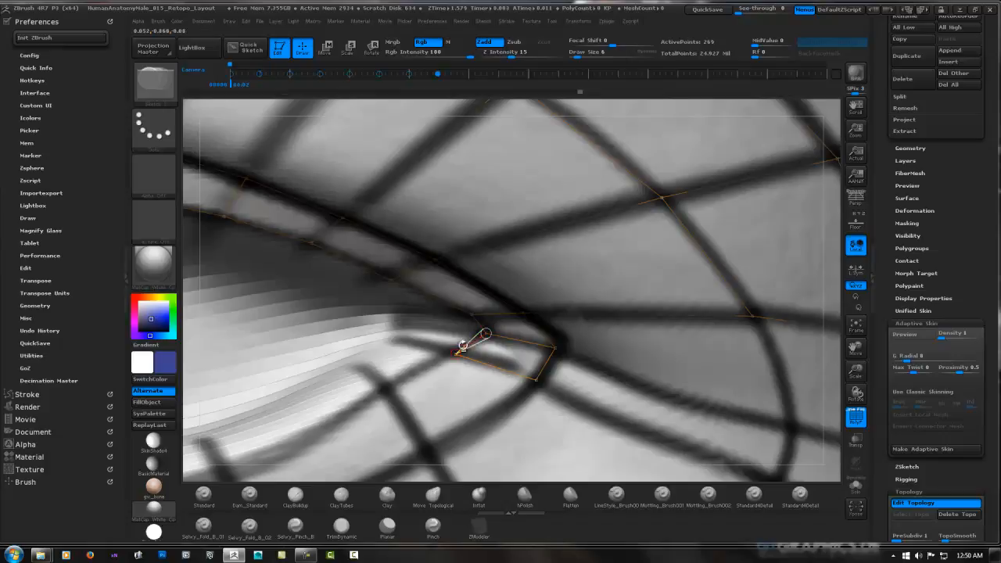
click(486, 334)
Add one mirrored face to the lower lid-rim strip, running inward from the outer eye corner
click(432, 451)
key(ctrl+z)
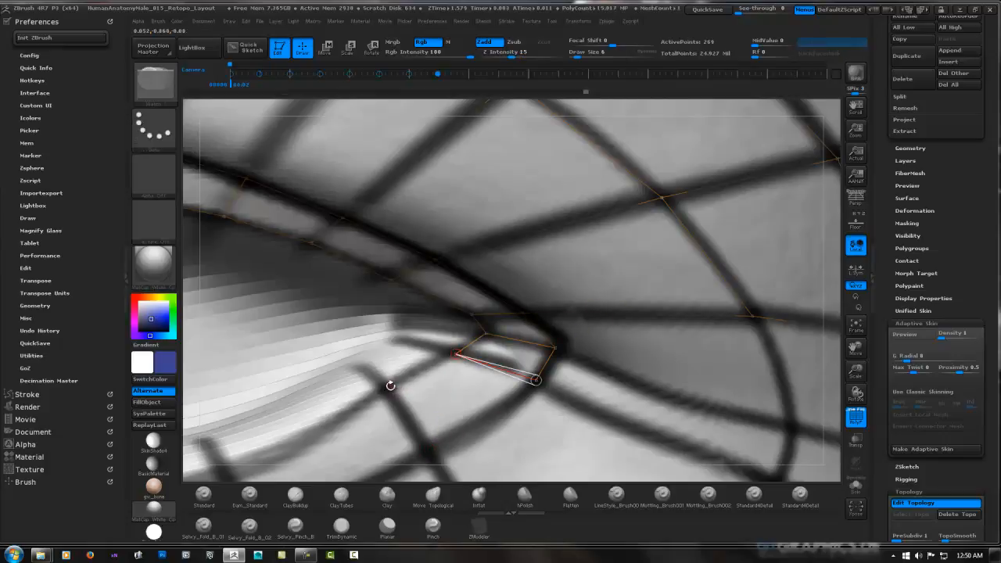
click(390, 385)
click(429, 451)
click(537, 380)
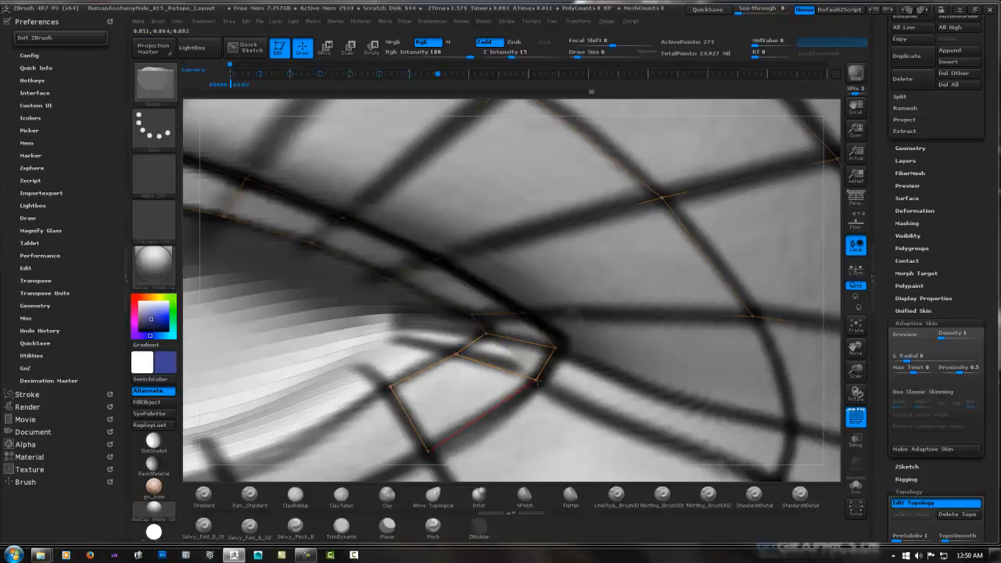
Add three mirrored faces from the outer eye corner and lower lid rim out to the innermost guide loop
ctrl+right_drag(681, 330, 525, 278)
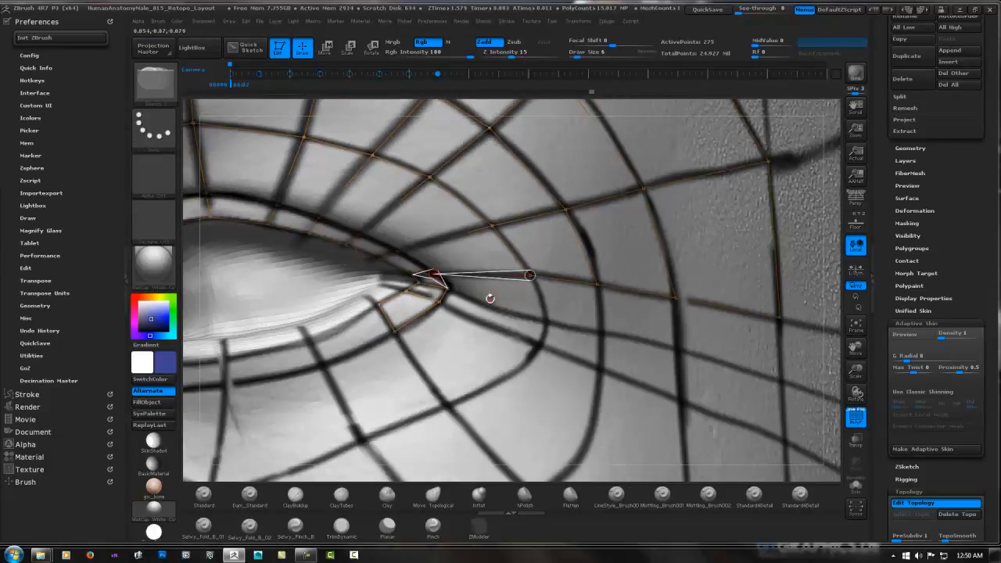
ctrl+click(447, 289)
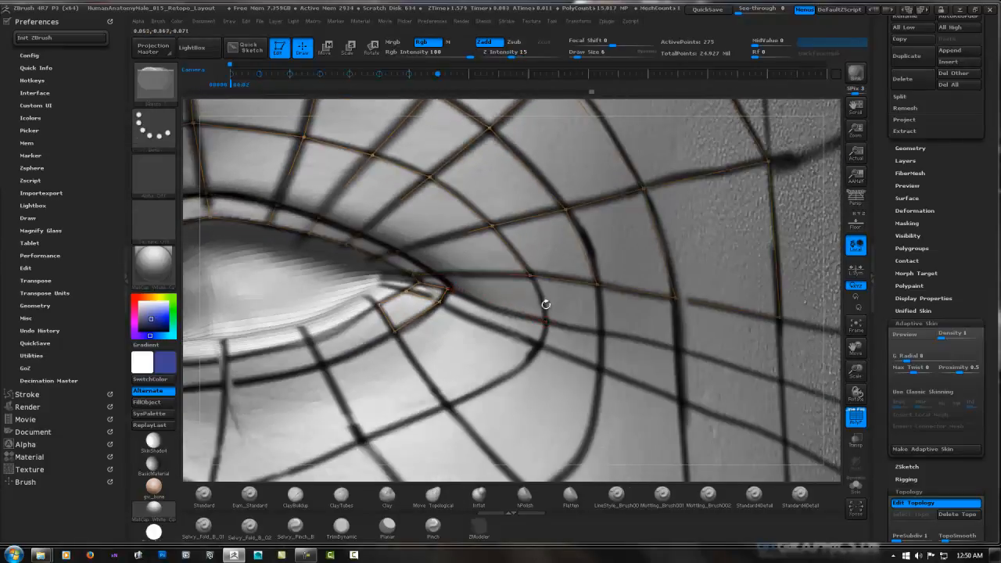
click(529, 275)
click(539, 323)
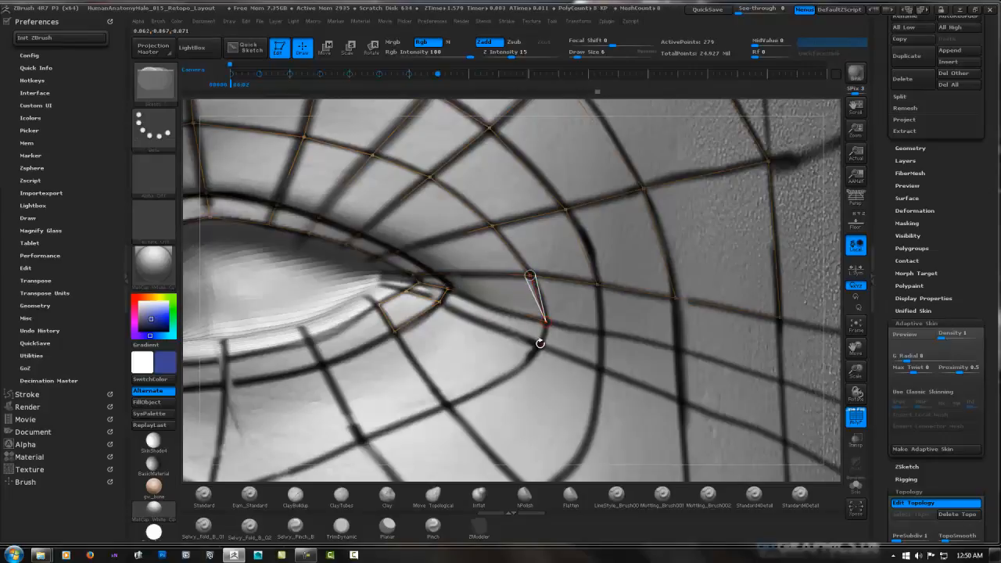
click(538, 342)
click(439, 302)
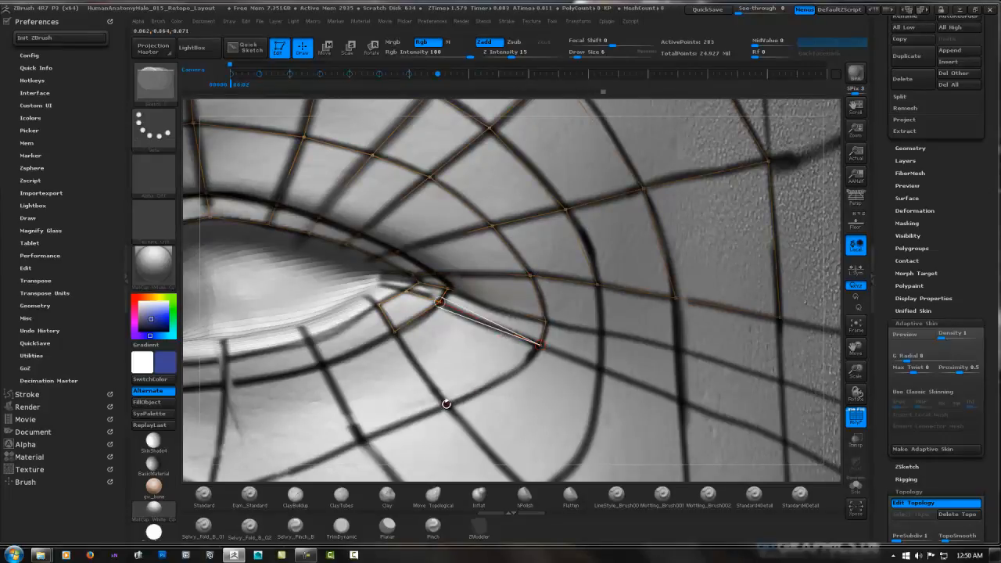
click(445, 404)
click(539, 345)
Add three mirrored faces between the first and second guide loops, going around and below the outer eye corner
alt+right_drag(548, 332, 478, 278)
right_drag(538, 260, 549, 226)
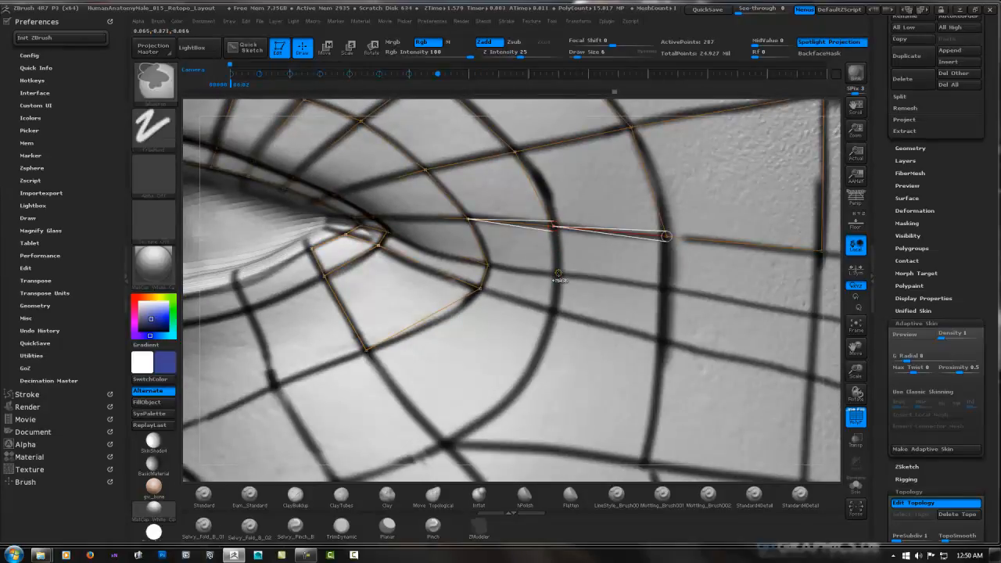
key(ctrl+z)
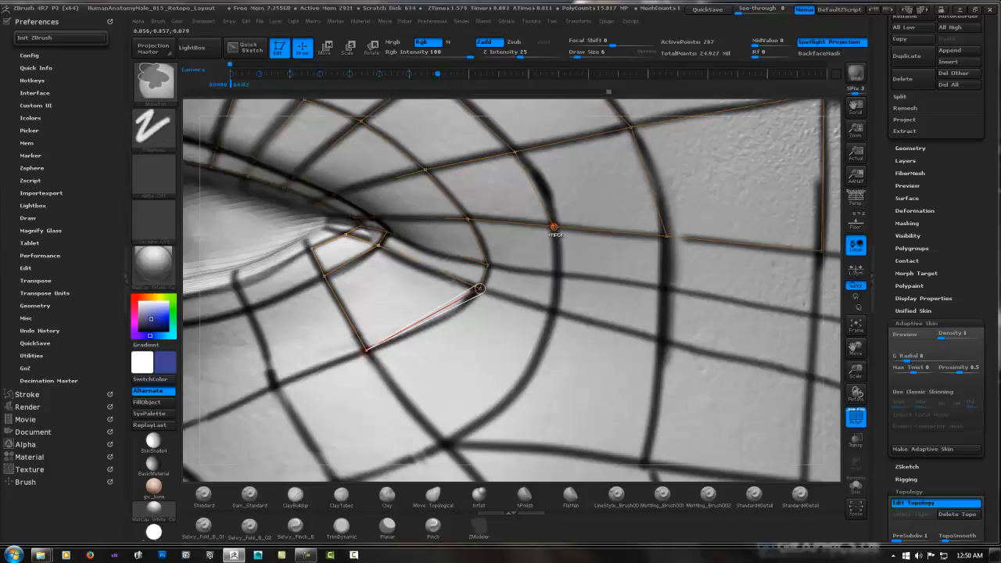
key(ctrl+shift+z)
click(487, 265)
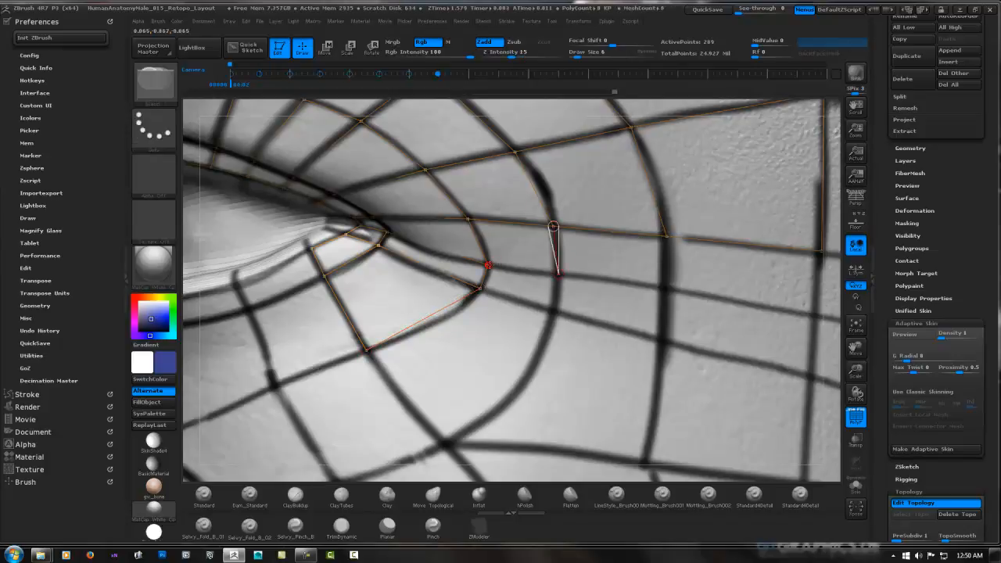
click(558, 273)
click(553, 311)
click(480, 289)
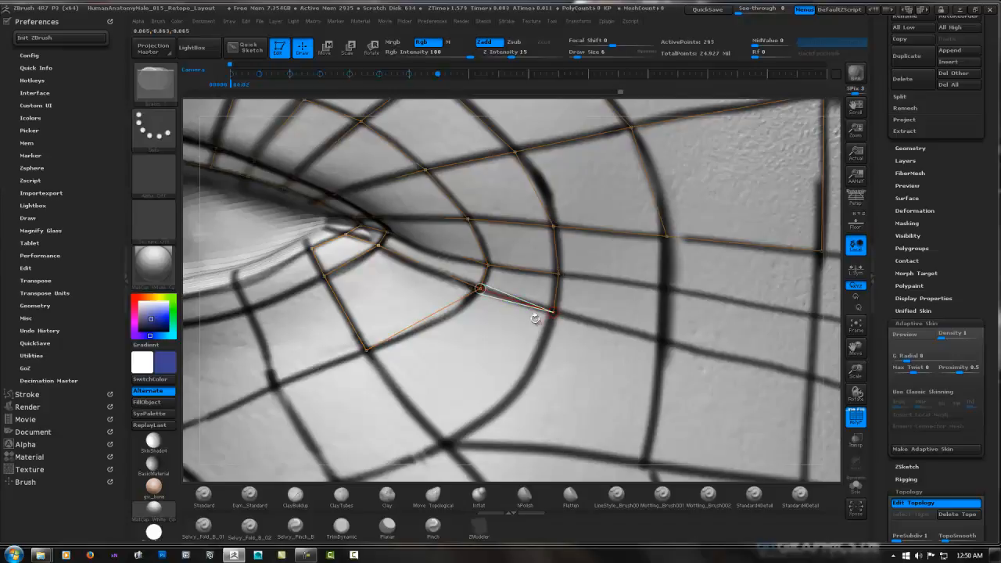
click(446, 442)
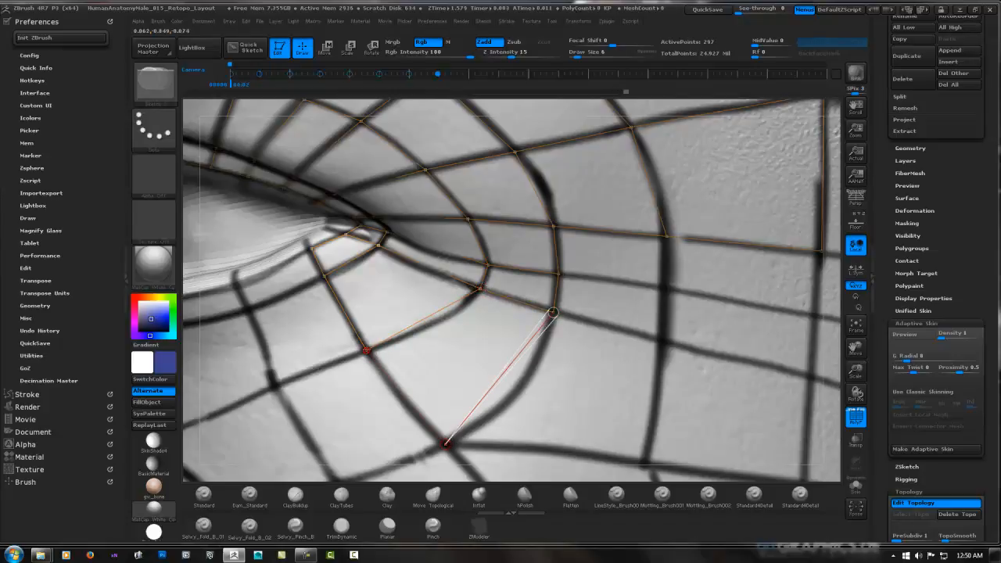
click(366, 350)
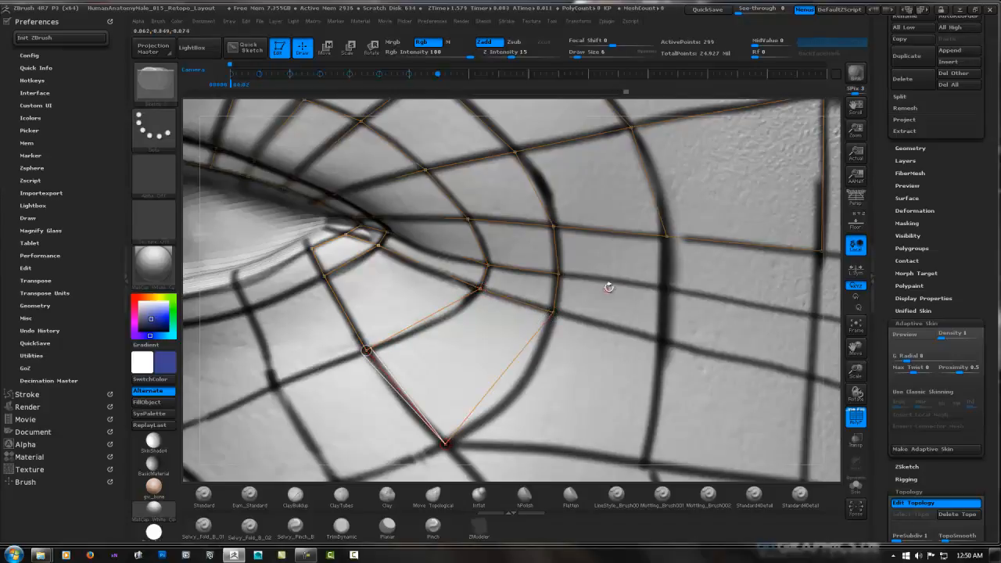
Add three mirrored faces between the second and third guide loops, working upward from the cheek to the existing mesh
click(643, 462)
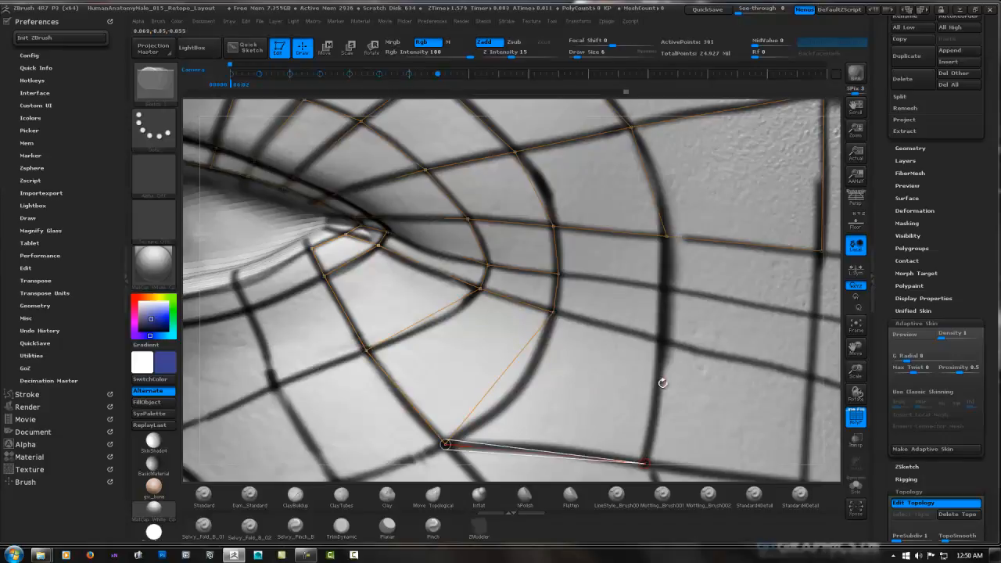
click(663, 342)
click(553, 312)
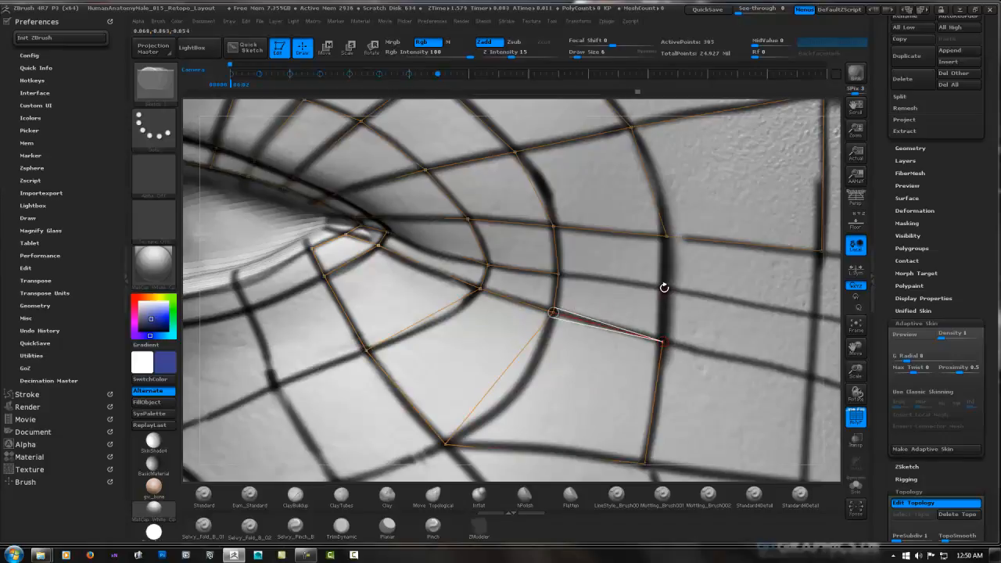
click(663, 289)
click(558, 274)
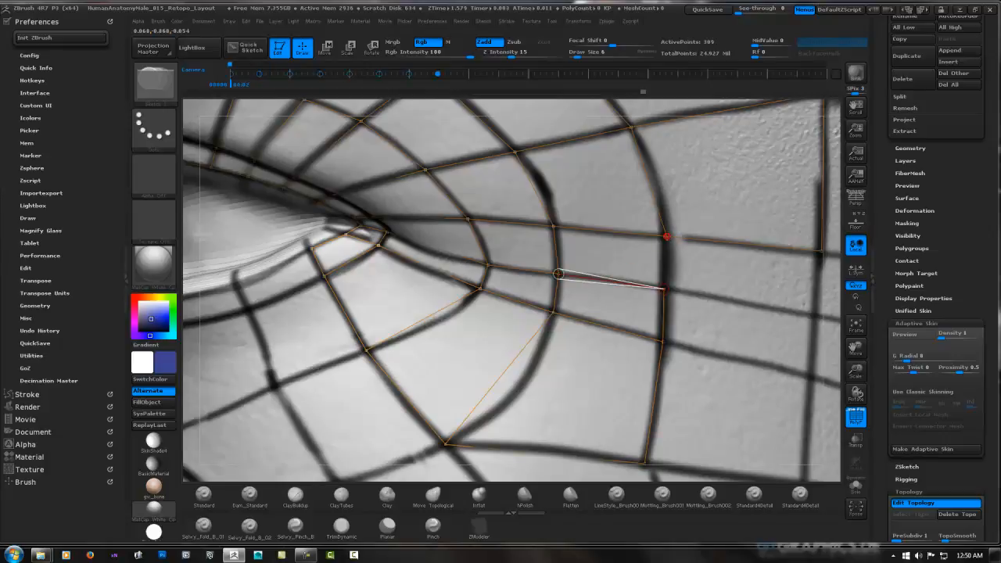
click(665, 236)
Add three mirrored faces between the third guide loop and the vertical temple guide, working downward to the cheek
click(814, 314)
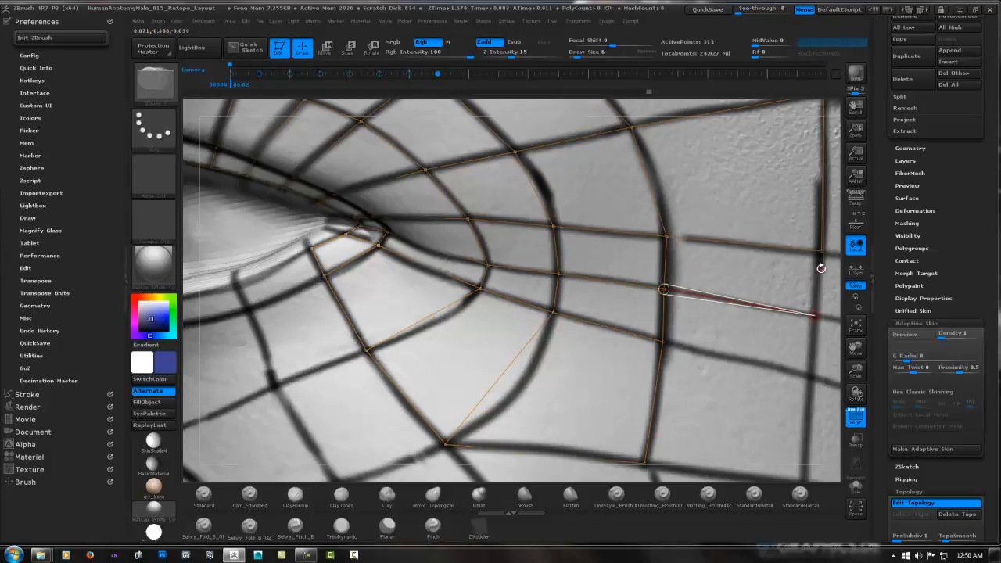
click(814, 315)
click(813, 378)
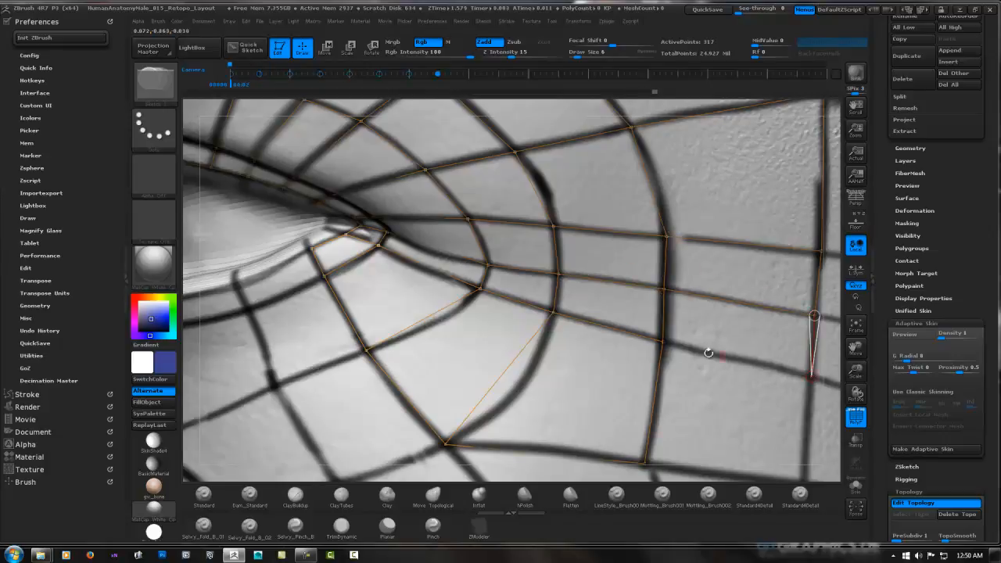
click(663, 342)
alt+right_drag(734, 391, 628, 290)
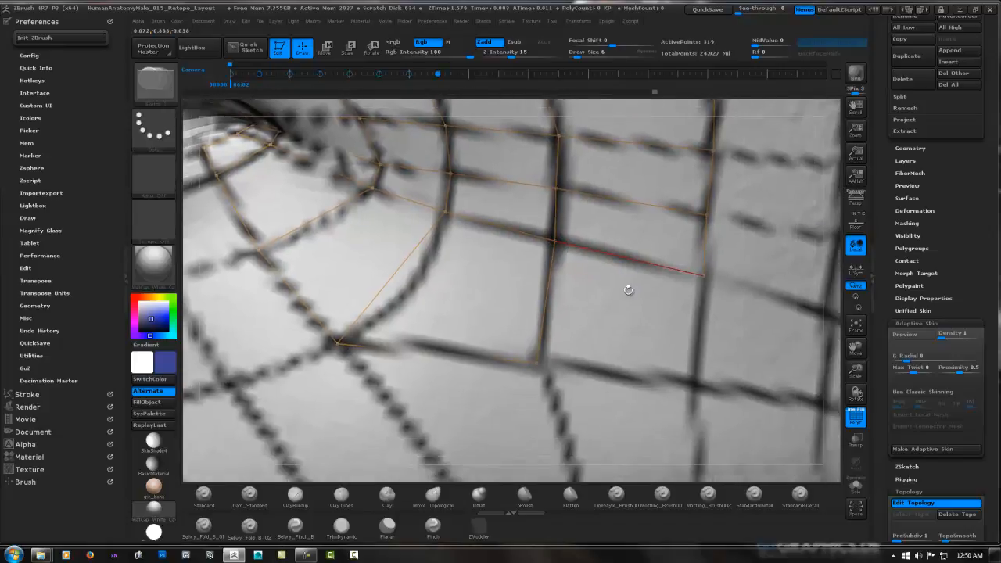
ctrl+click(704, 275)
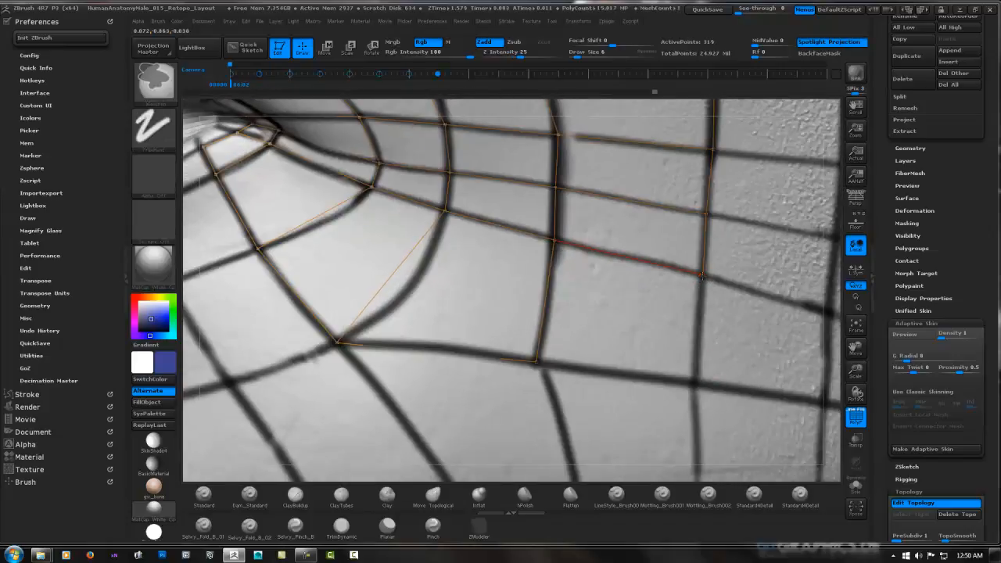
click(694, 381)
click(536, 361)
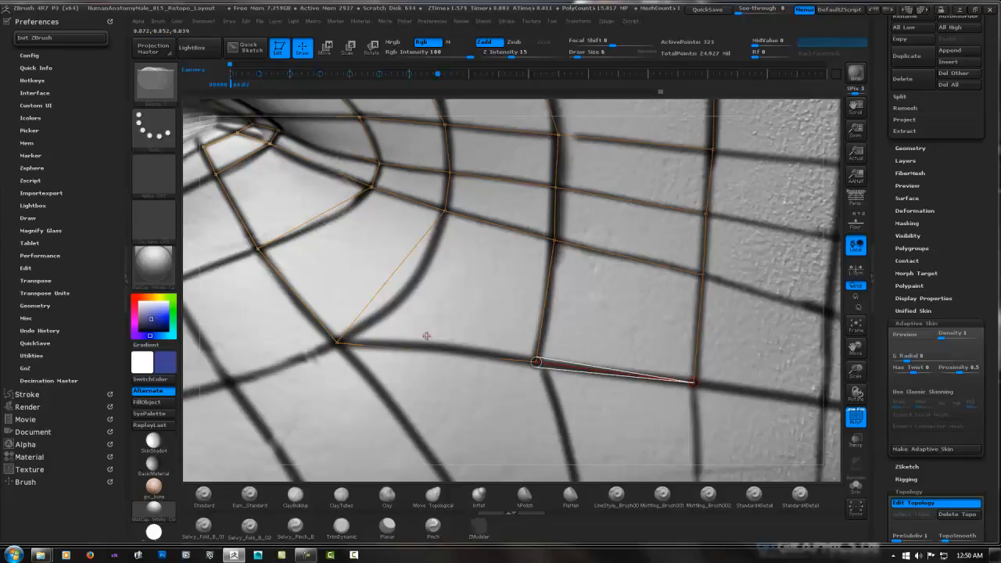
Add two mirrored faces below the lower lid rim, extending the mesh inward along the cheek guides toward the nose
alt+right_drag(427, 336, 699, 325)
ctrl+click(608, 330)
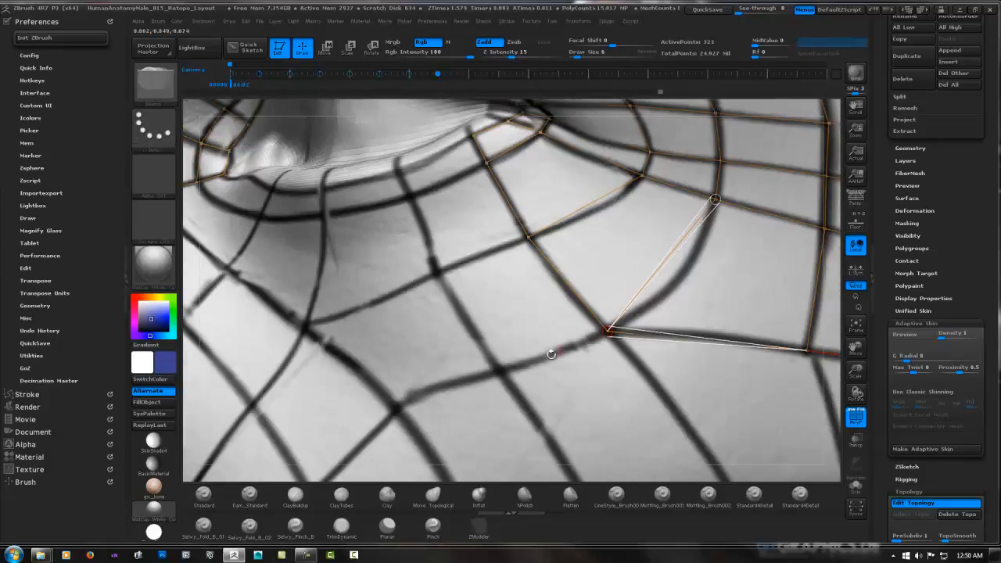
click(504, 370)
click(435, 273)
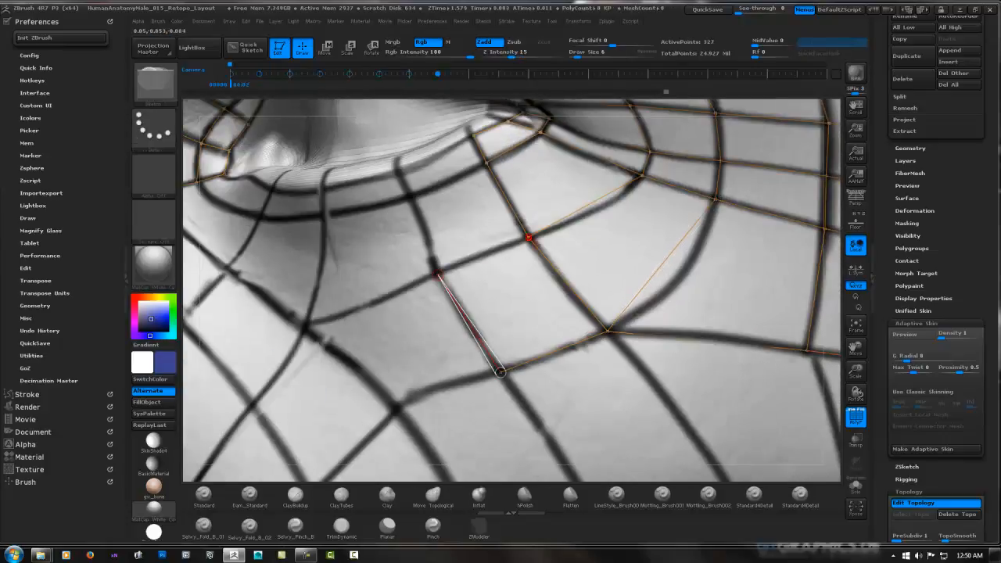
click(529, 237)
click(412, 199)
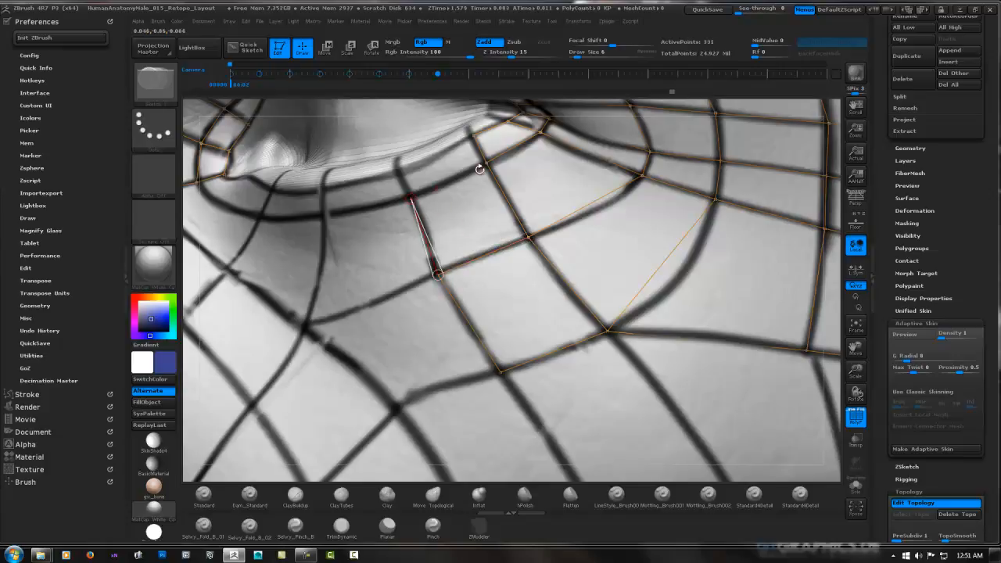
click(486, 163)
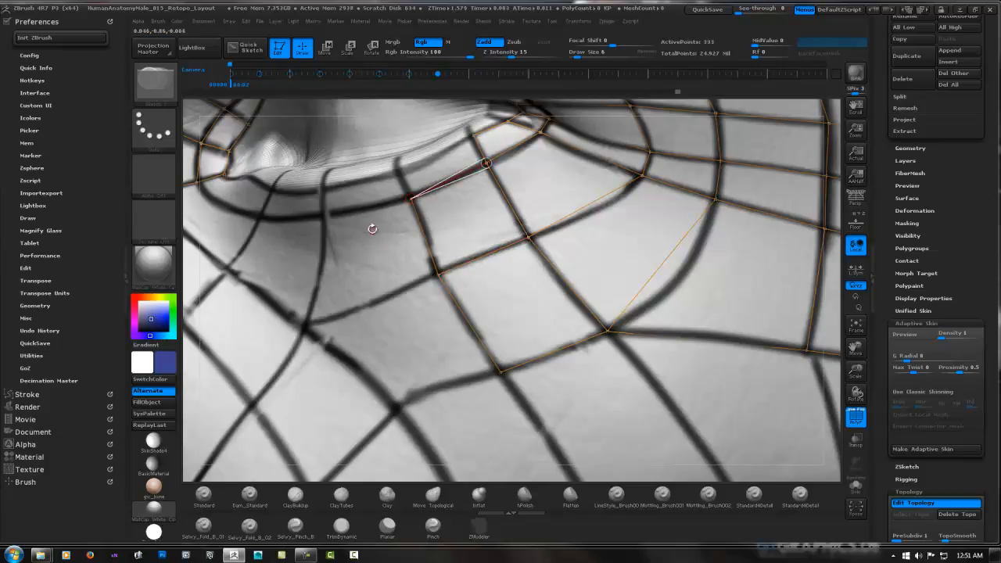
Add a mirrored face across the lower lid rim, between the two outermost cheek guides
right_drag(372, 228, 384, 342)
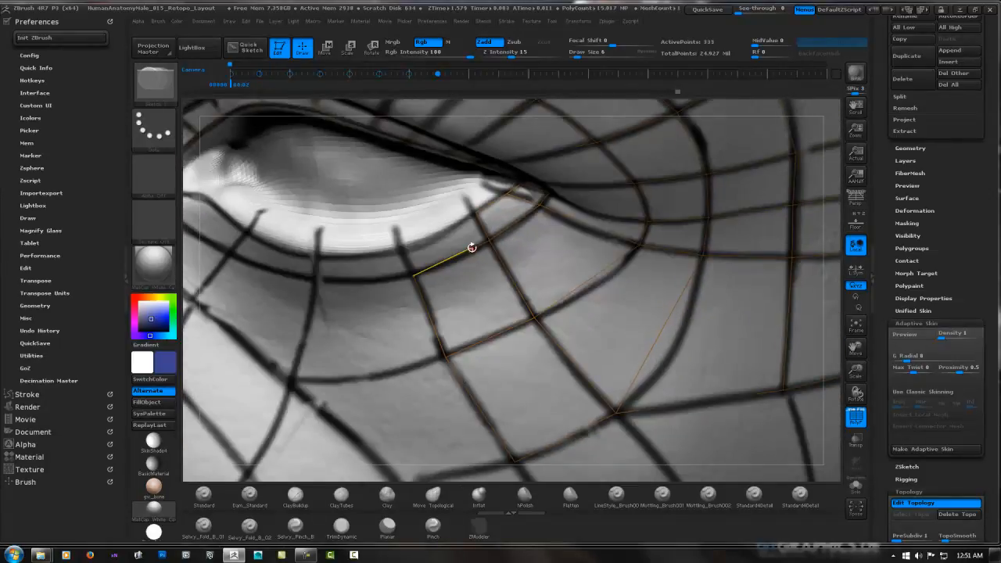
ctrl+click(412, 275)
click(401, 250)
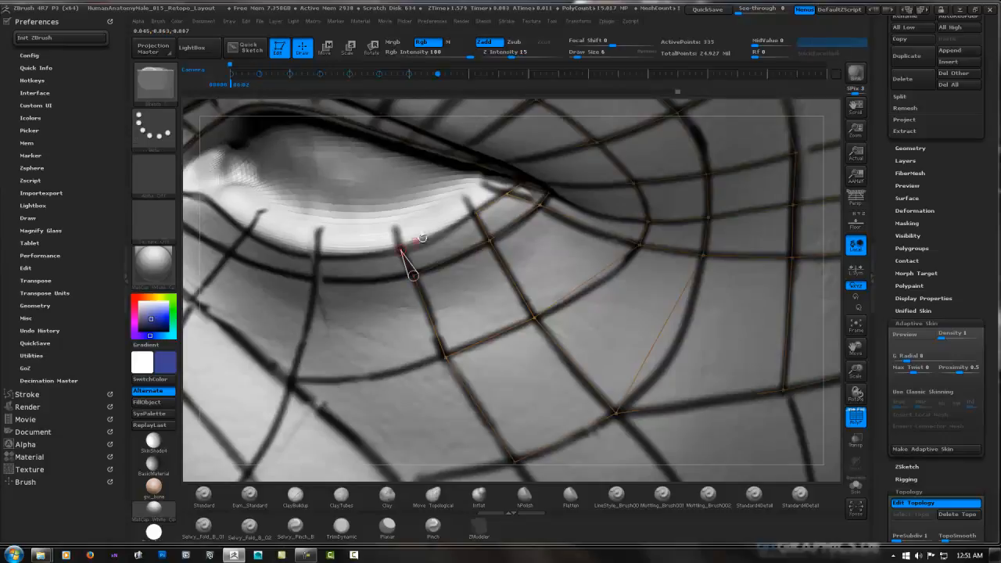
click(476, 213)
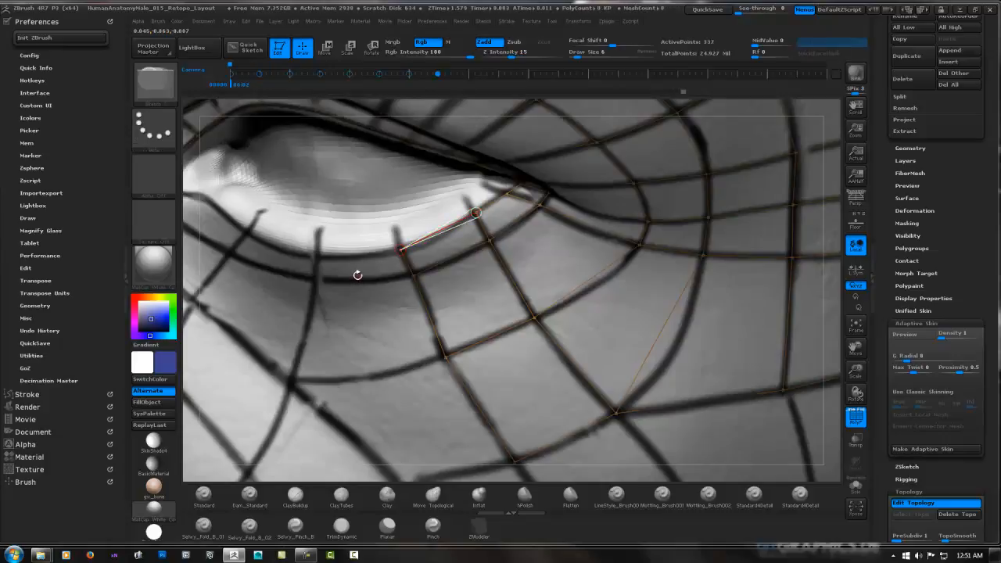
right_drag(338, 287, 397, 225)
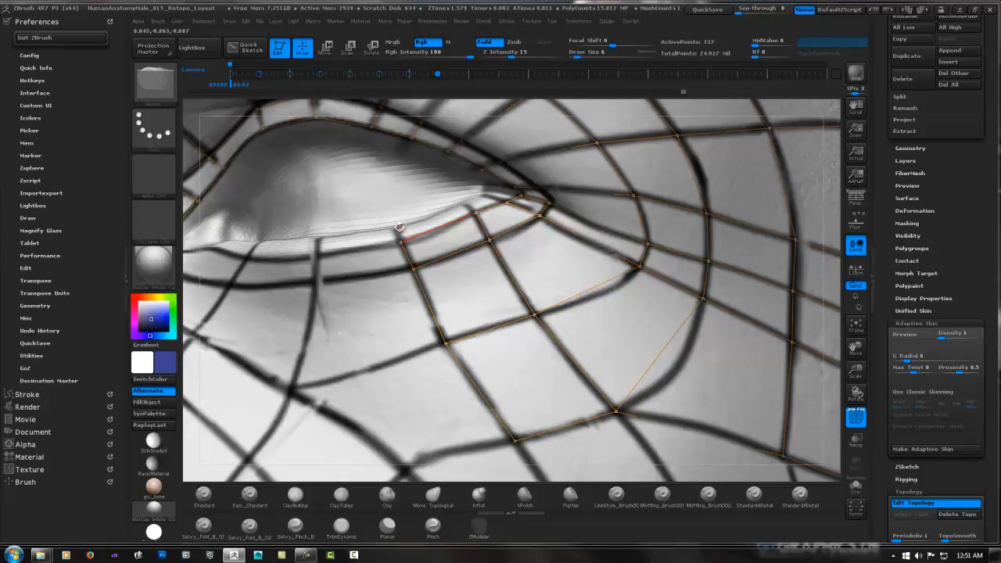
Extend the lower lid rim with one mirrored face inward, from the second to the third cheek guide
right_drag(398, 227, 341, 259)
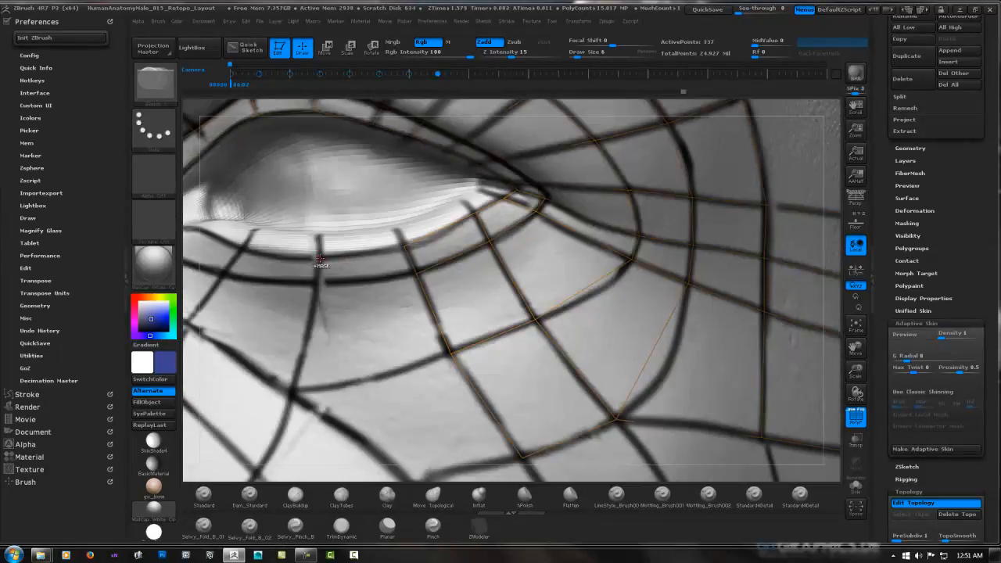
ctrl+click(403, 247)
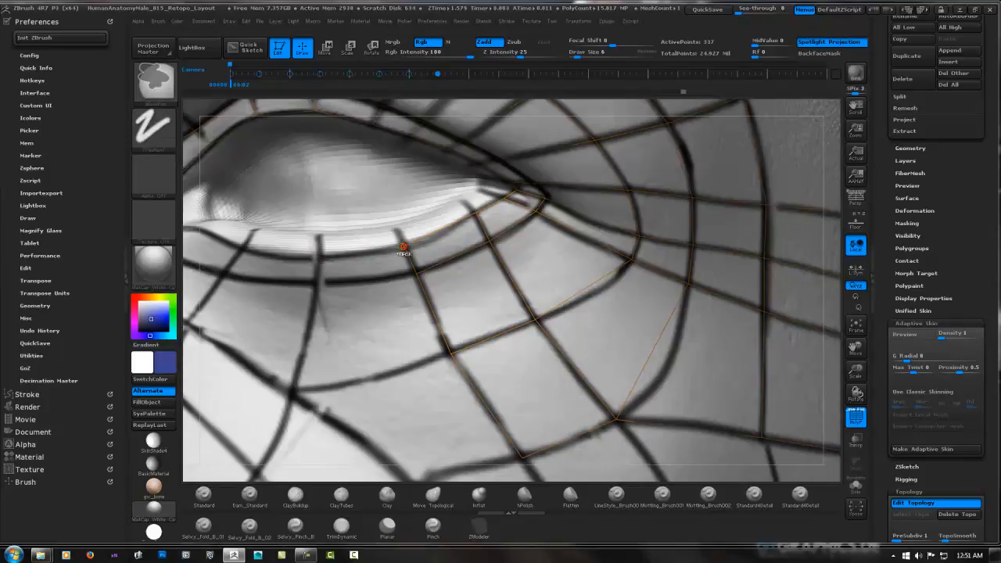
click(318, 251)
click(317, 283)
click(416, 273)
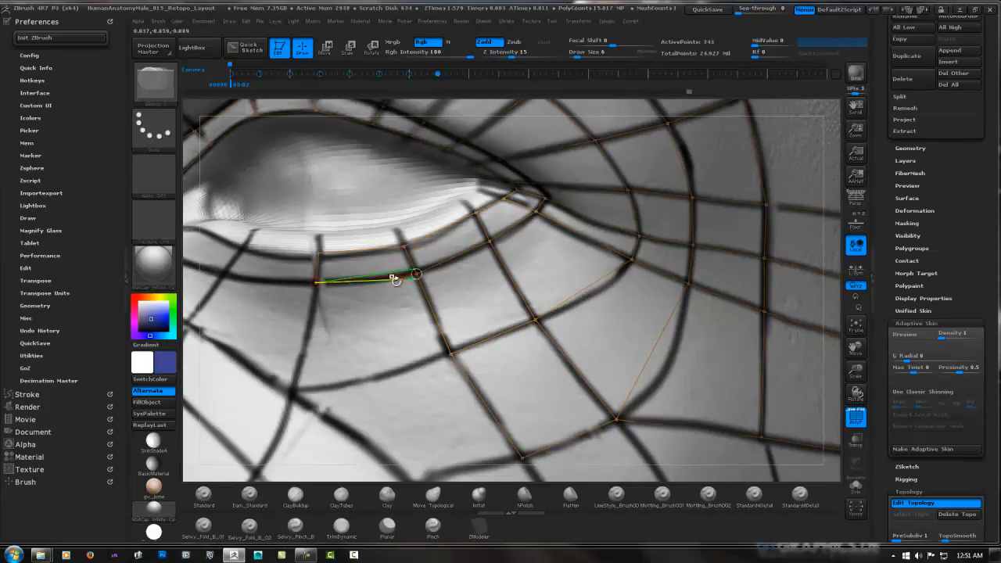
Add two mirrored faces below the new rim face, following the third cheek guide and the diagonal guide down the cheek
click(293, 391)
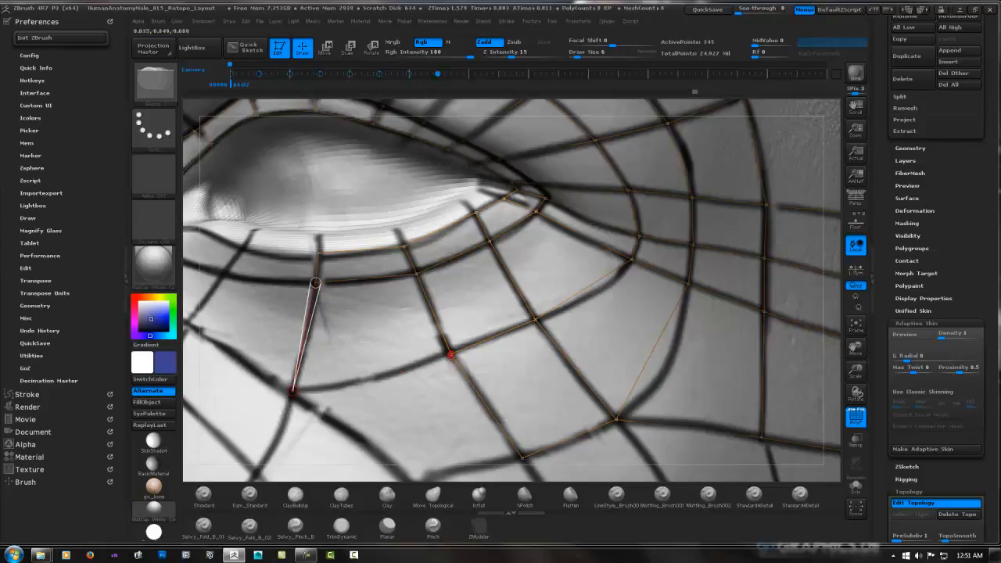
click(450, 354)
alt+right_drag(344, 353, 394, 216)
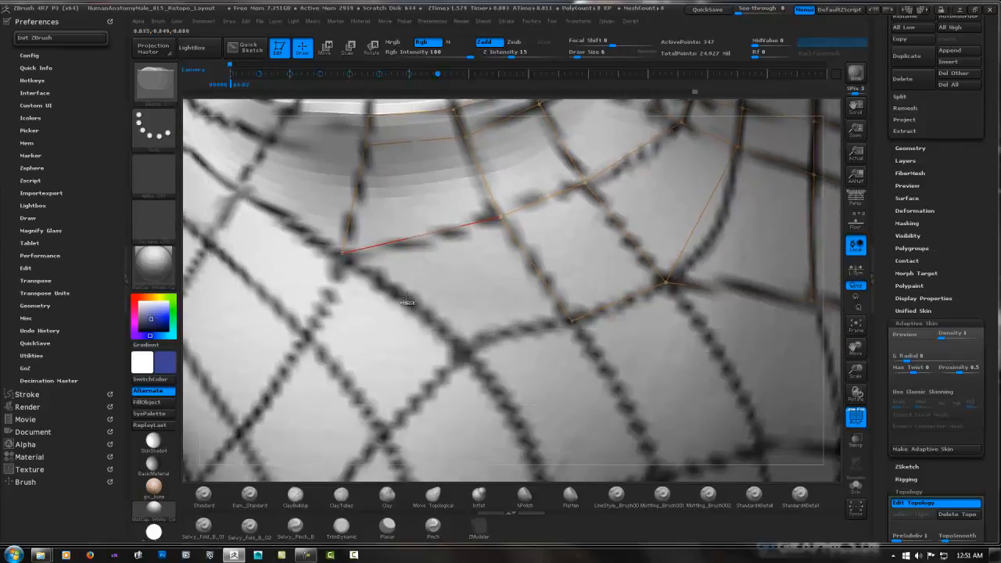
ctrl+click(342, 253)
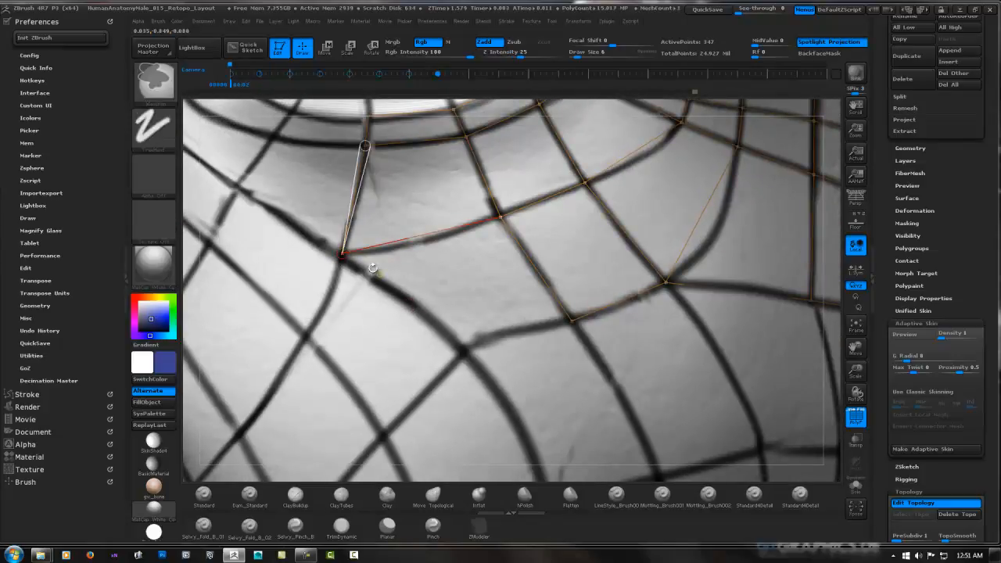
click(467, 348)
click(572, 320)
Add a mirrored cheek face and the lid rim face above it, extending the mesh inward to the innermost lower-lid guide
alt+right_drag(375, 234, 505, 315)
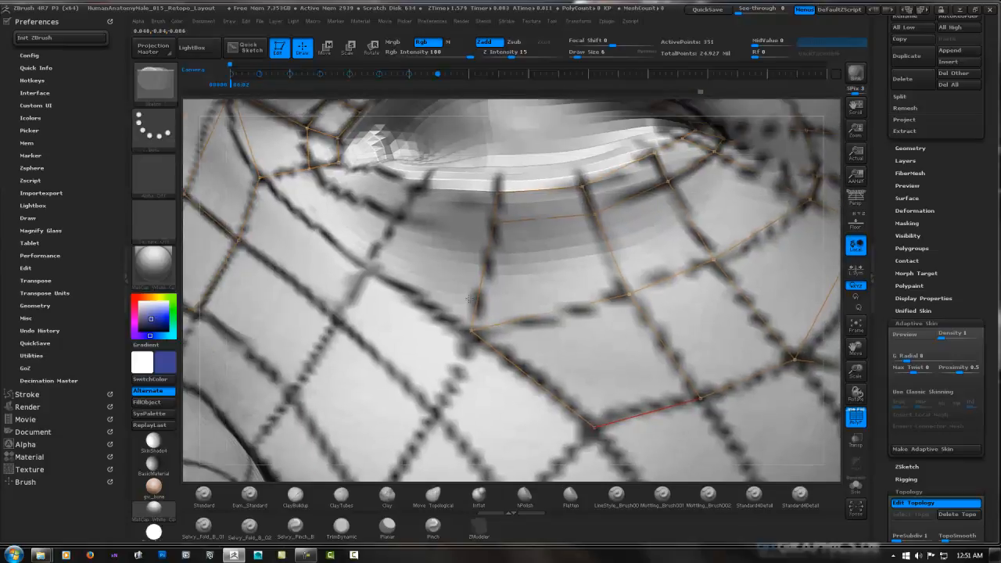
ctrl+click(427, 287)
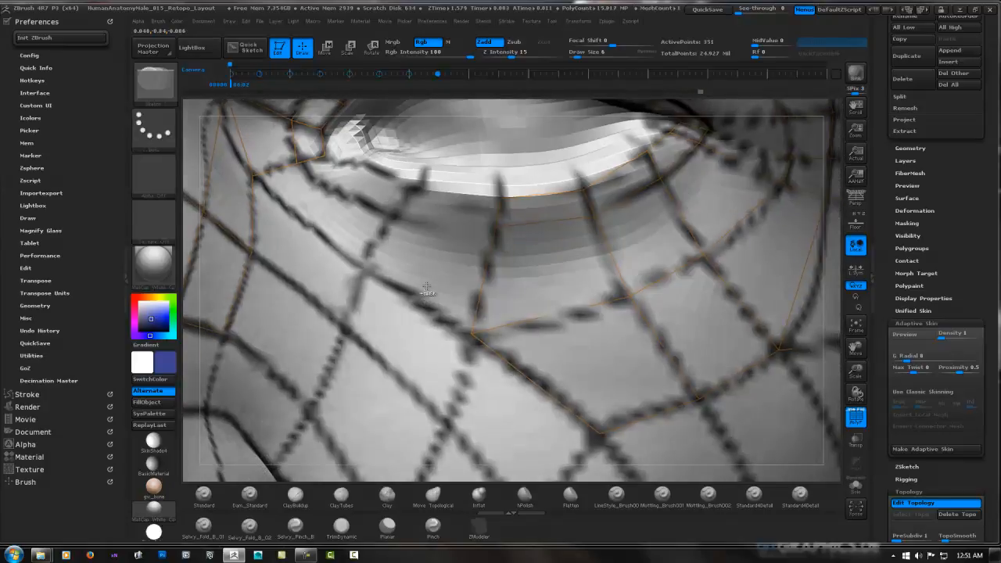
click(472, 334)
click(363, 264)
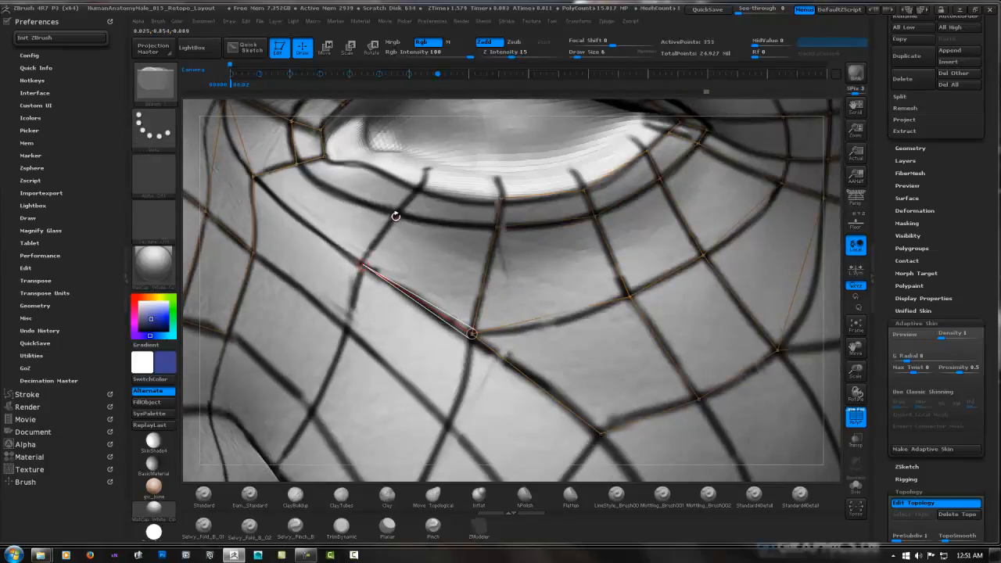
click(395, 216)
click(496, 224)
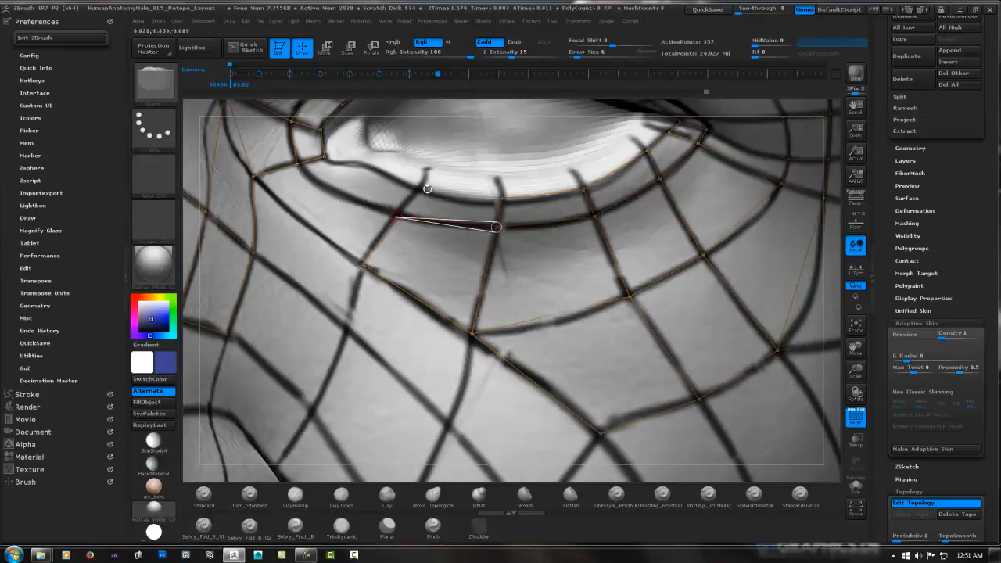
click(421, 188)
click(501, 199)
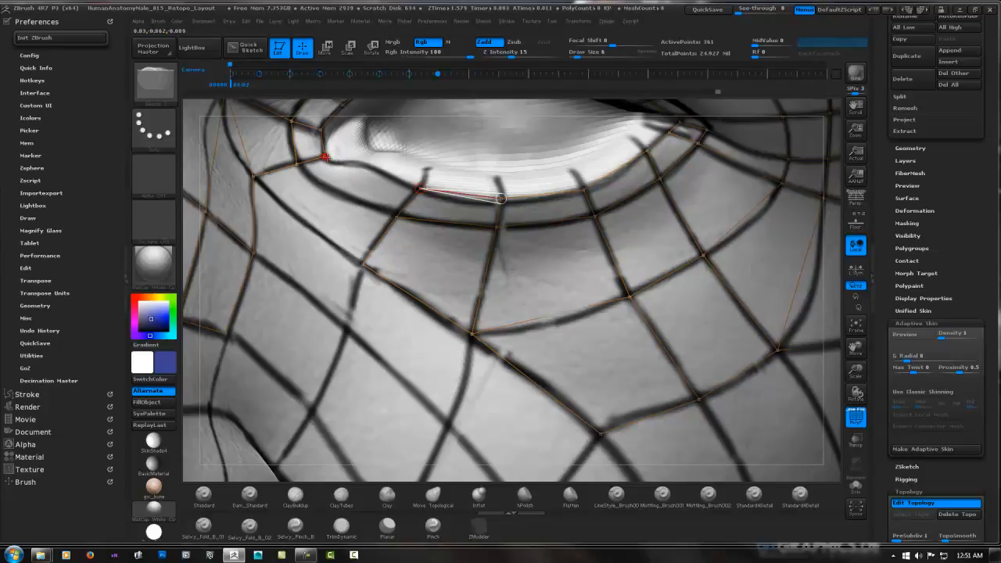
Bridge the lid rim and the cheek strip below it to the existing mesh at the inner eye corner with two mirrored faces
click(324, 156)
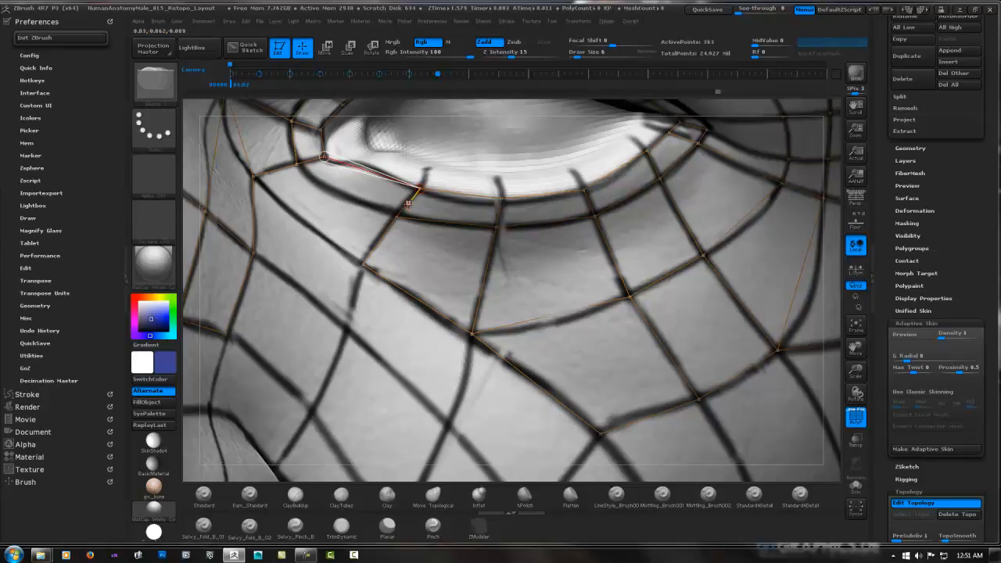
key(ctrl)
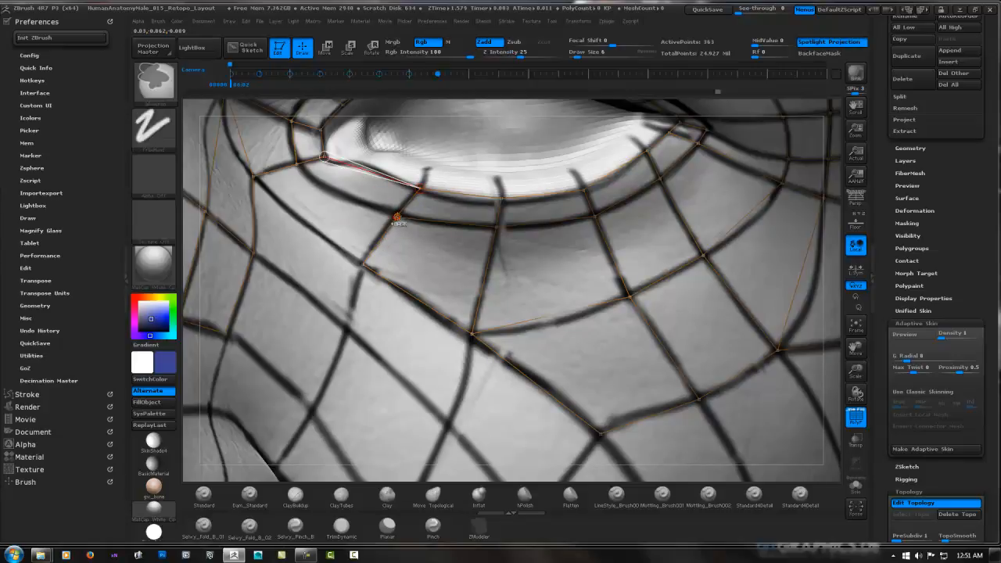
key(shift)
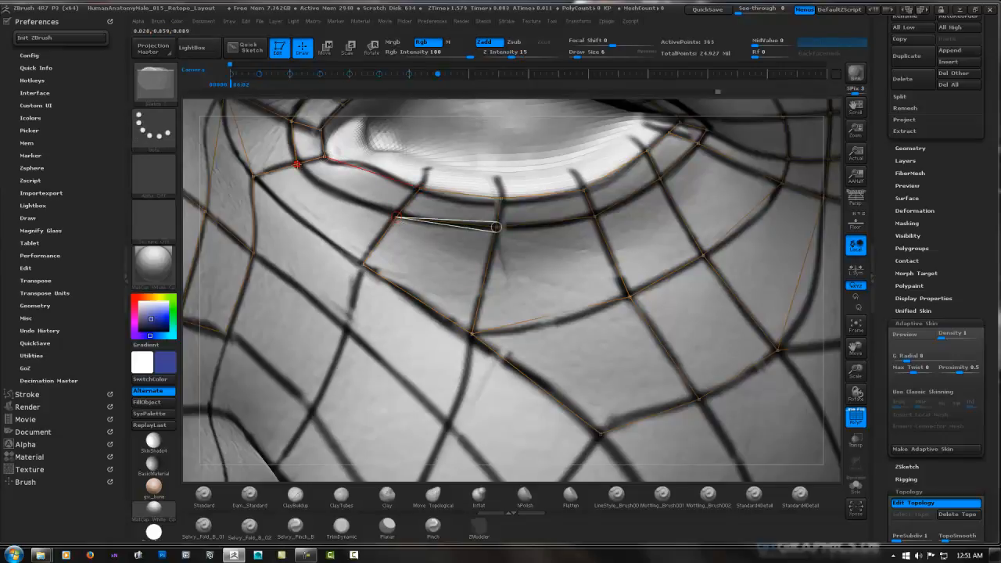
click(362, 264)
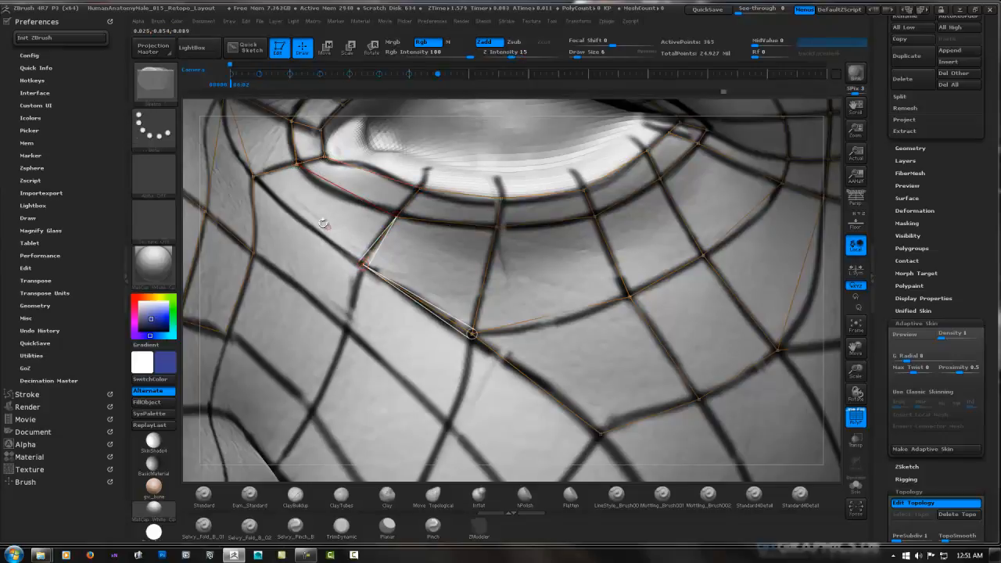
click(253, 178)
Start a strip of three mirrored faces inside the upper eyelid, running from the inner eye corner up along the lid edge
mouse_move(451, 139)
alt+right_down()
mouse_move(391, 229)
mouse_move(353, 197)
mouse_move(318, 229)
alt+right_up()
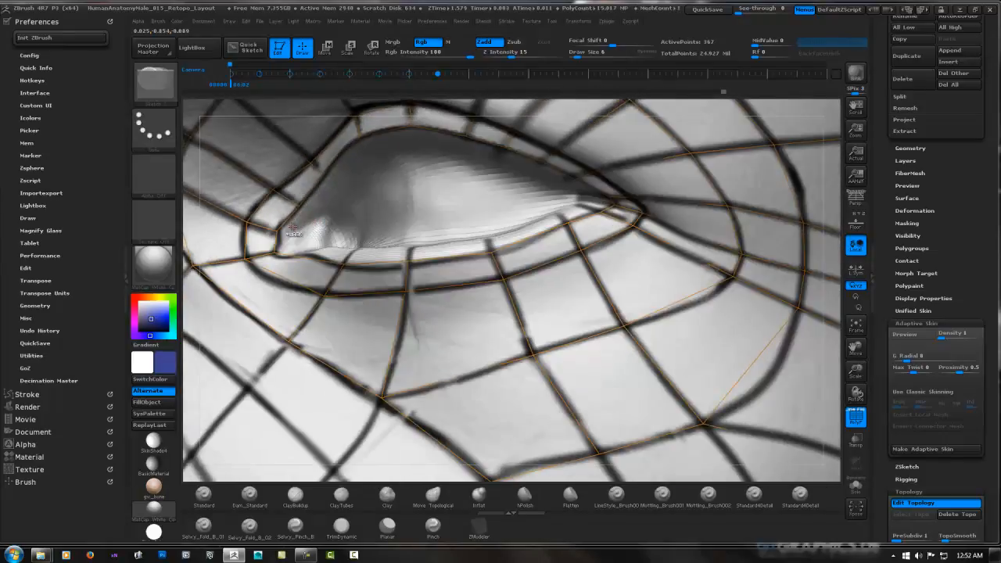
click(289, 233)
click(300, 207)
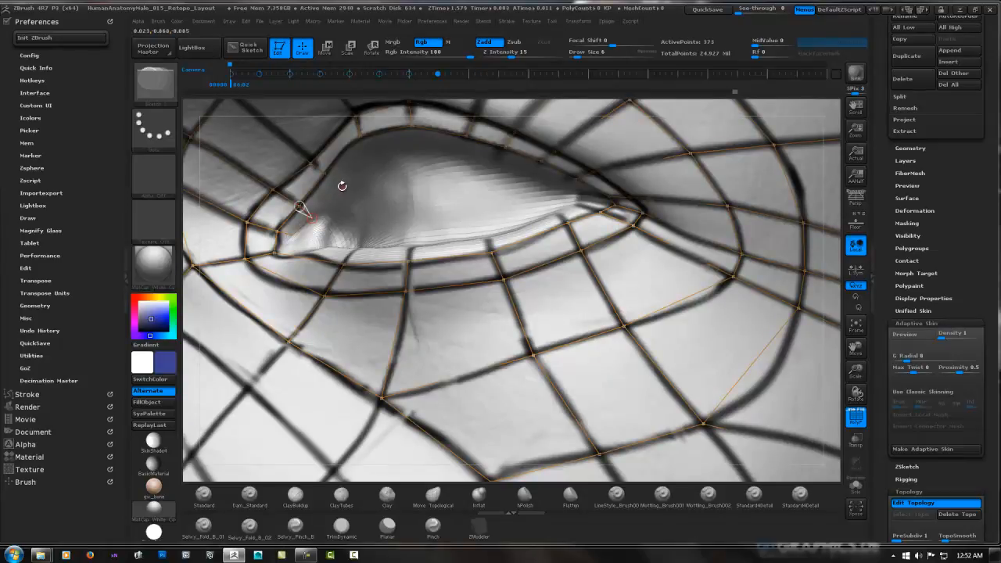
click(325, 173)
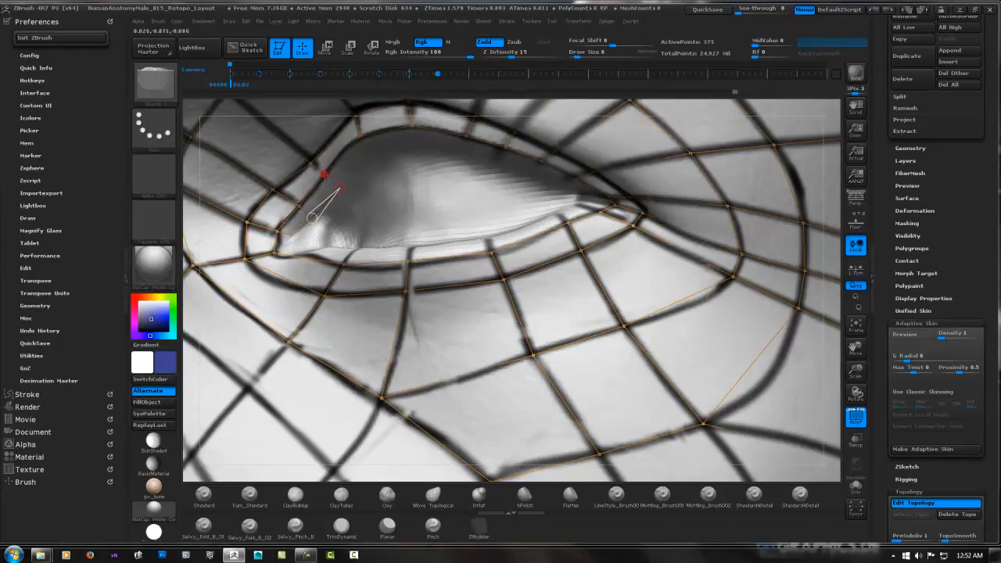
click(372, 155)
click(361, 136)
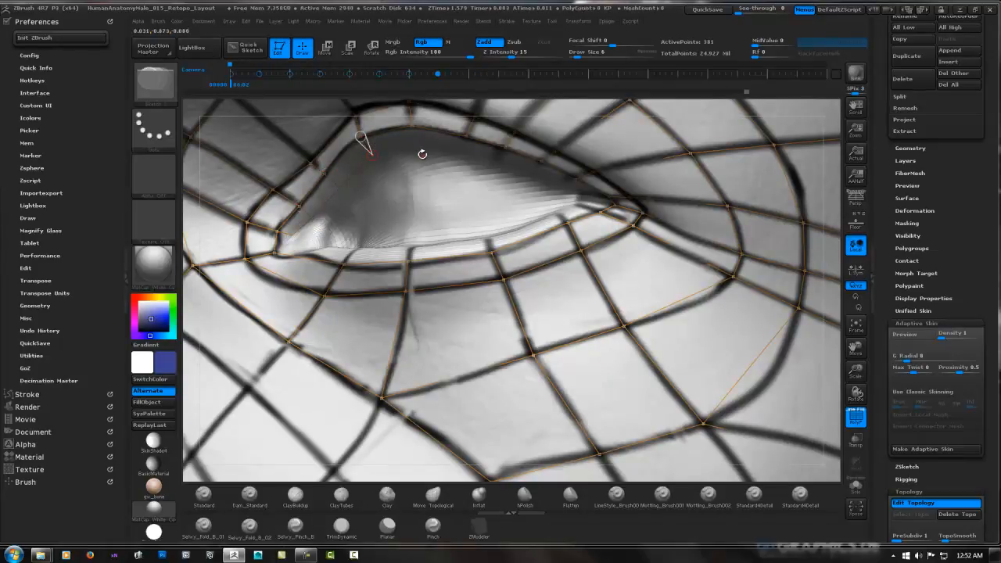
Continue the inner upper-lid strip with four mirrored faces across the crest of the lid toward the outer eye corner
right_drag(423, 155, 440, 123)
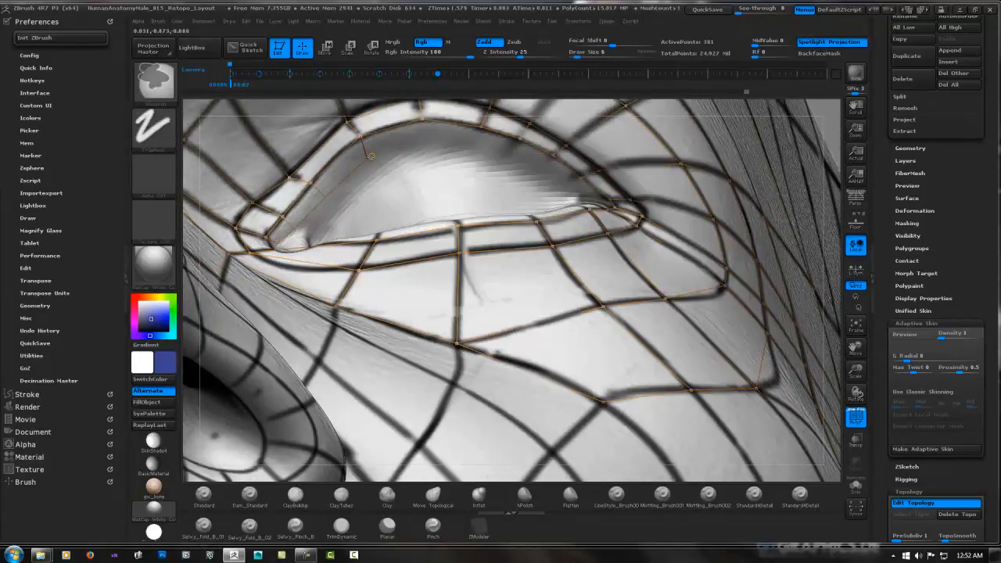
ctrl+click(367, 158)
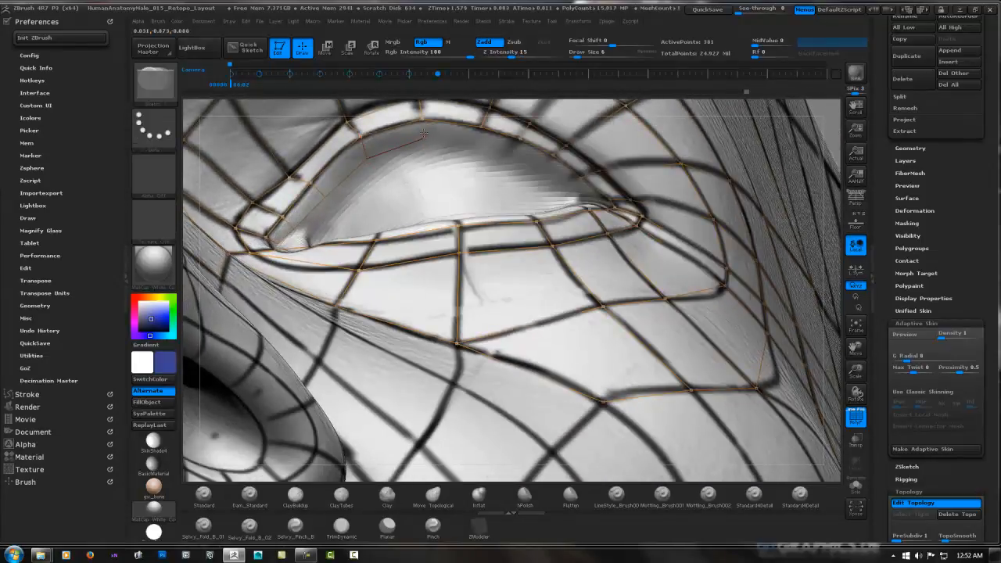
click(422, 123)
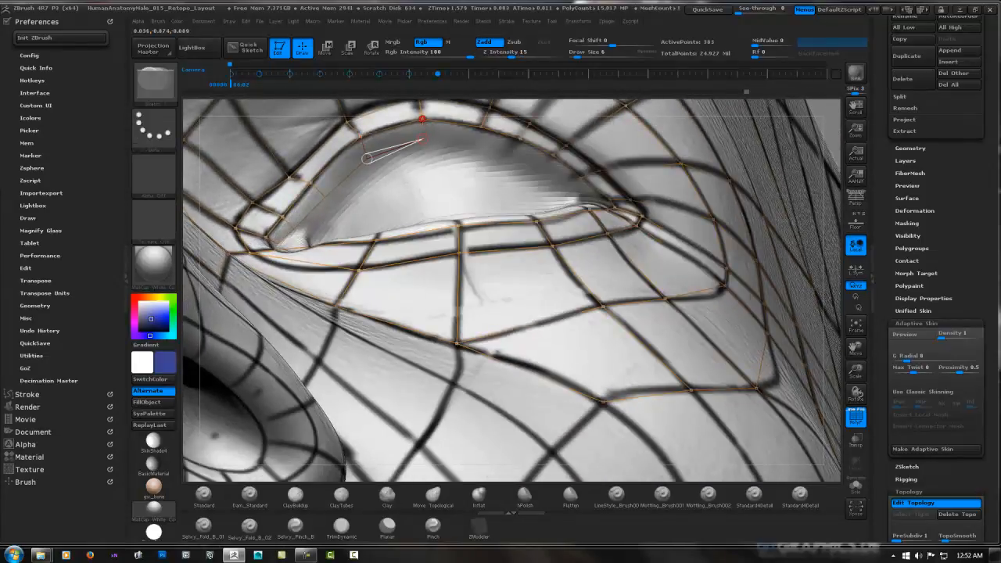
click(476, 142)
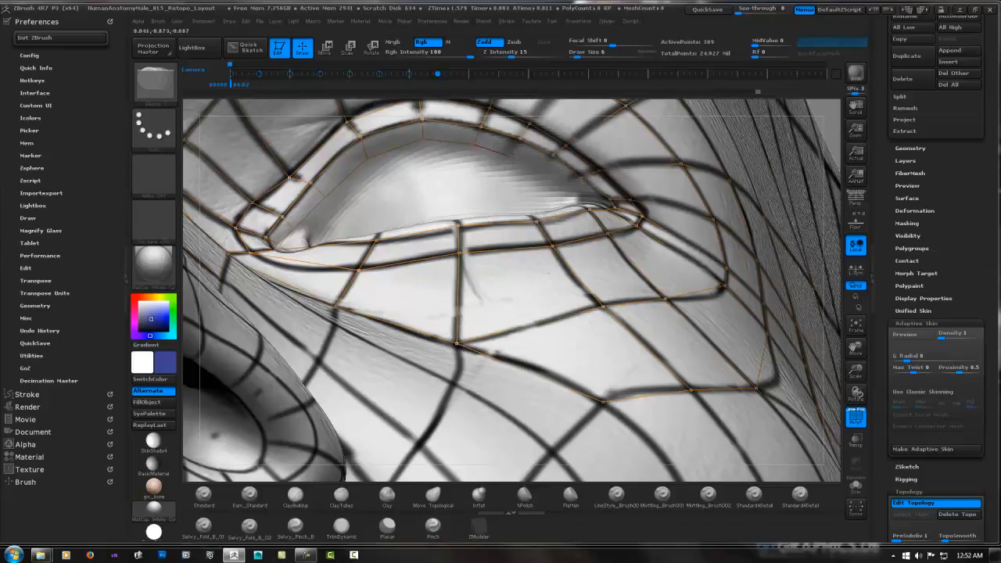
click(520, 139)
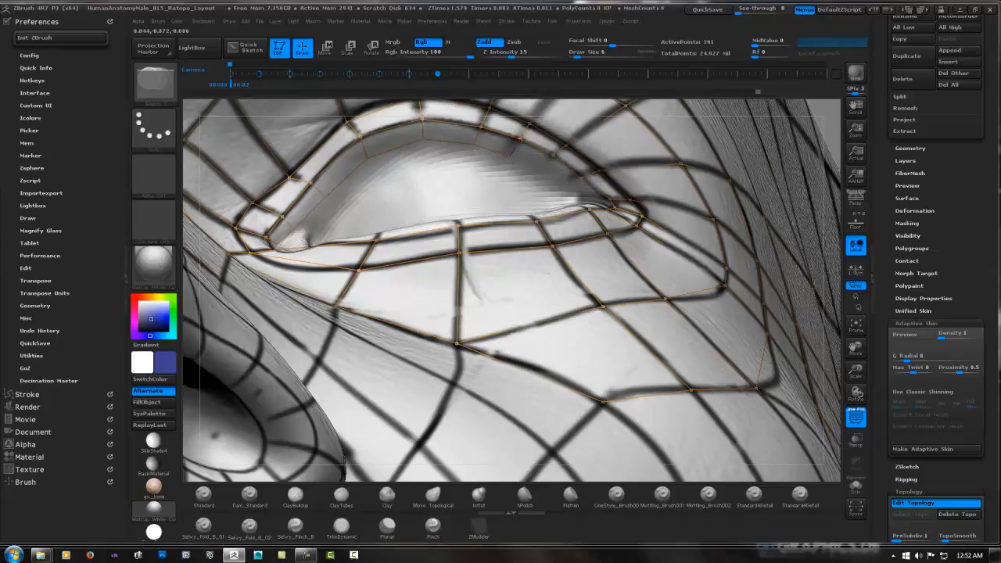
click(539, 168)
click(553, 156)
Extend the inner upper-lid strip with two mirrored faces down to the outer eye corner
right_drag(541, 172, 634, 185)
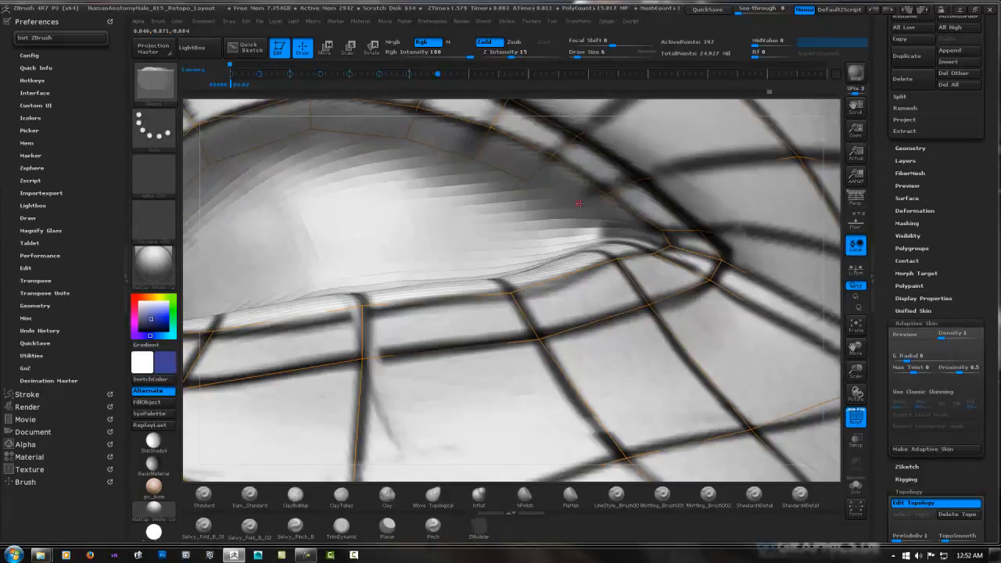
ctrl+click(528, 180)
click(606, 196)
click(606, 195)
right_drag(604, 205, 617, 225)
key(ctrl)
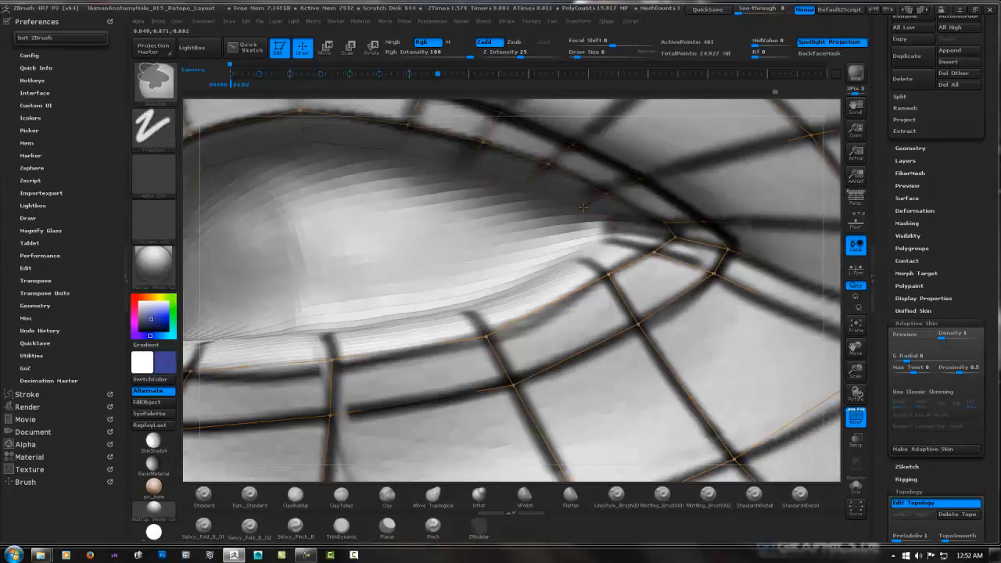
click(617, 221)
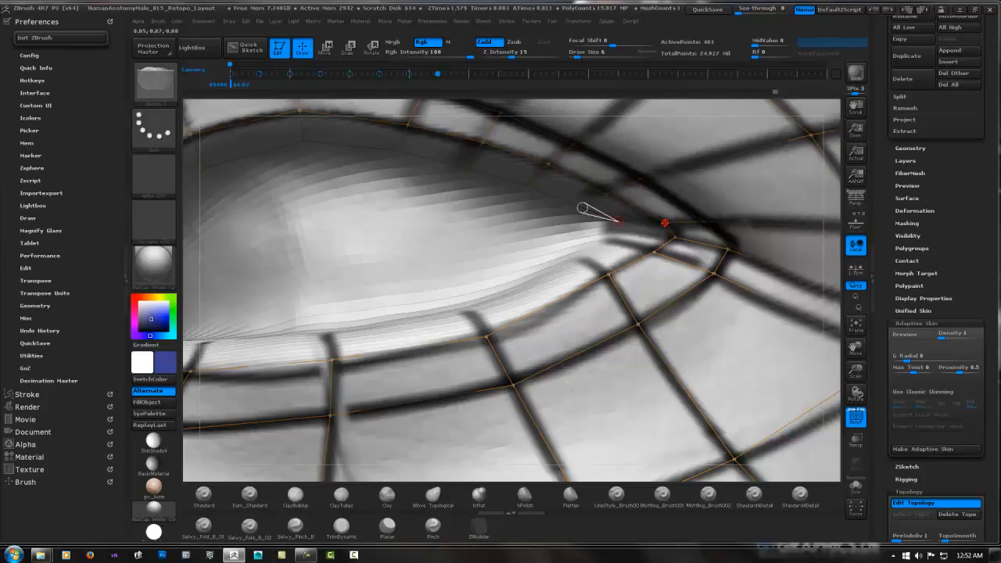
click(665, 222)
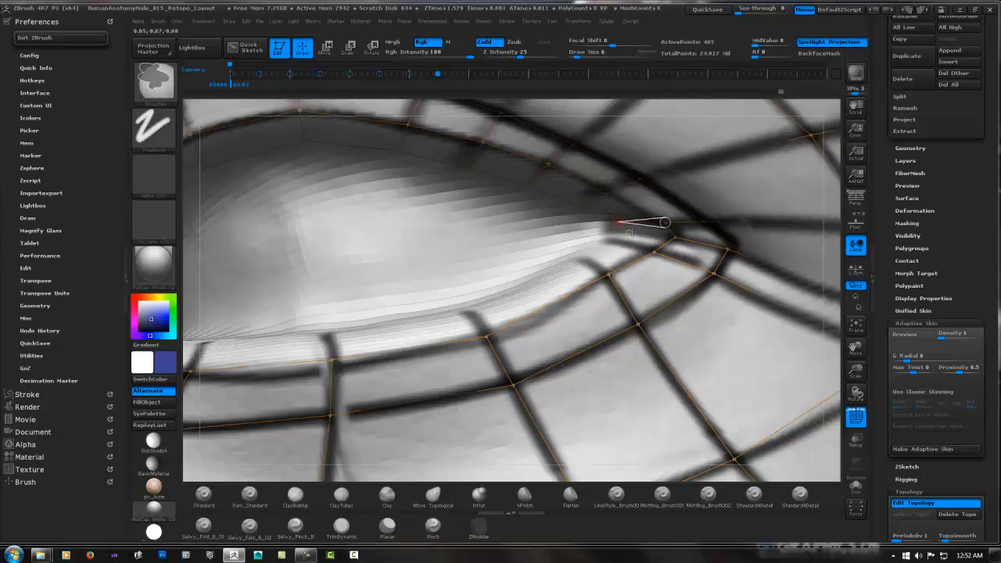
Start the inner lower-lid strip at the outer eye corner with two mirrored faces joined to the upper-lid strip
mouse_move(625, 232)
ctrl+right_down()
mouse_move(710, 234)
mouse_move(666, 232)
ctrl+right_up()
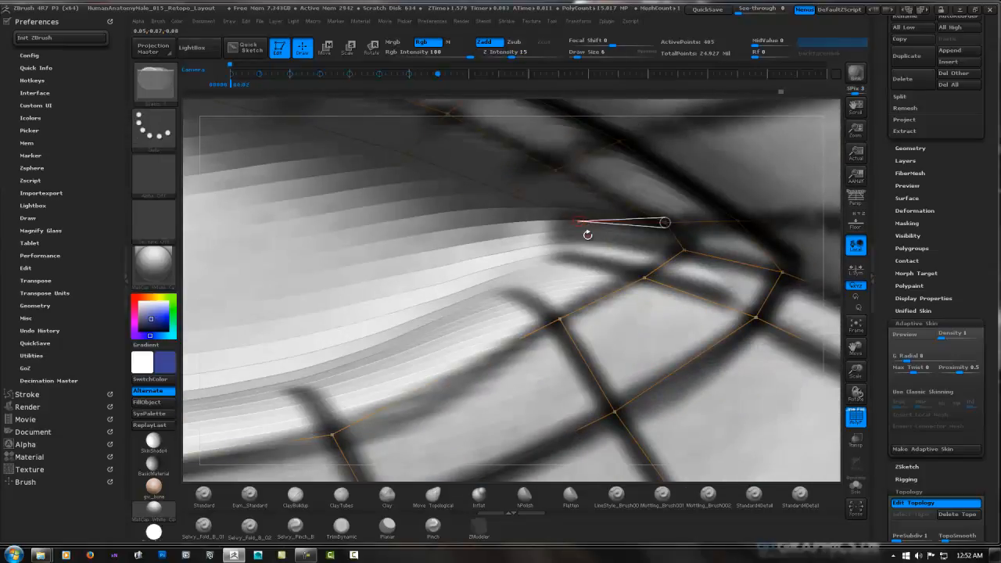
click(578, 221)
key(ctrl+z)
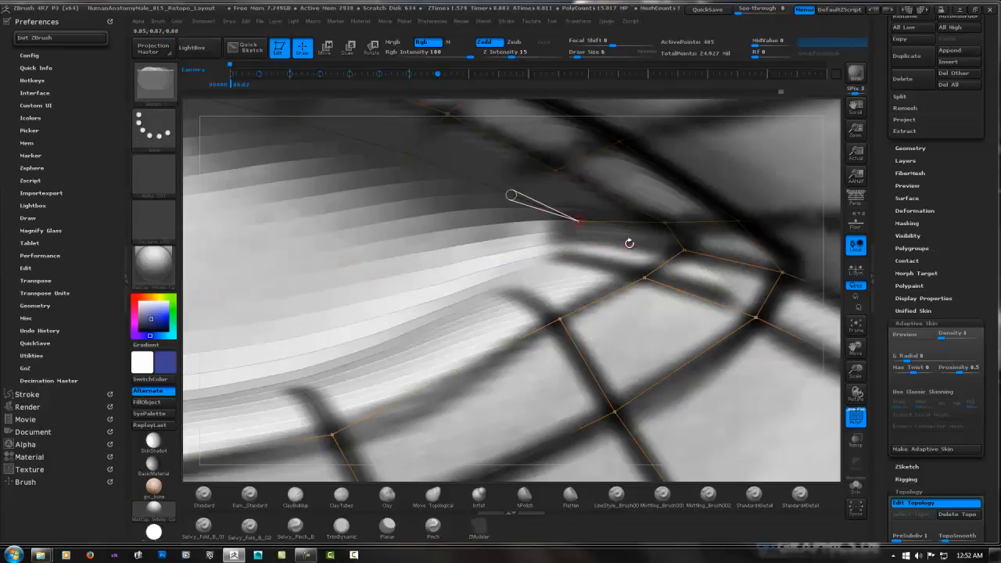
key(ctrl+shift+z)
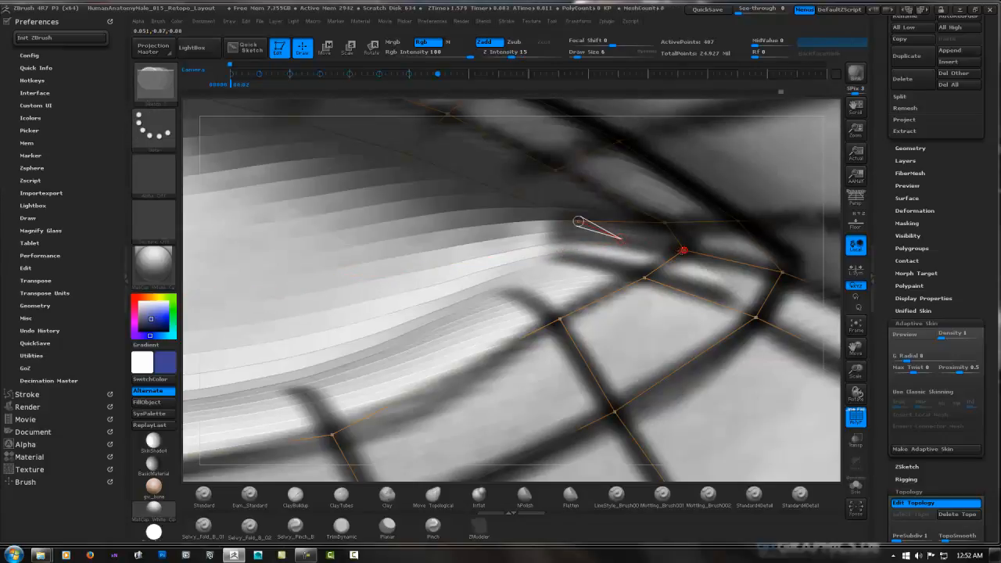
click(684, 251)
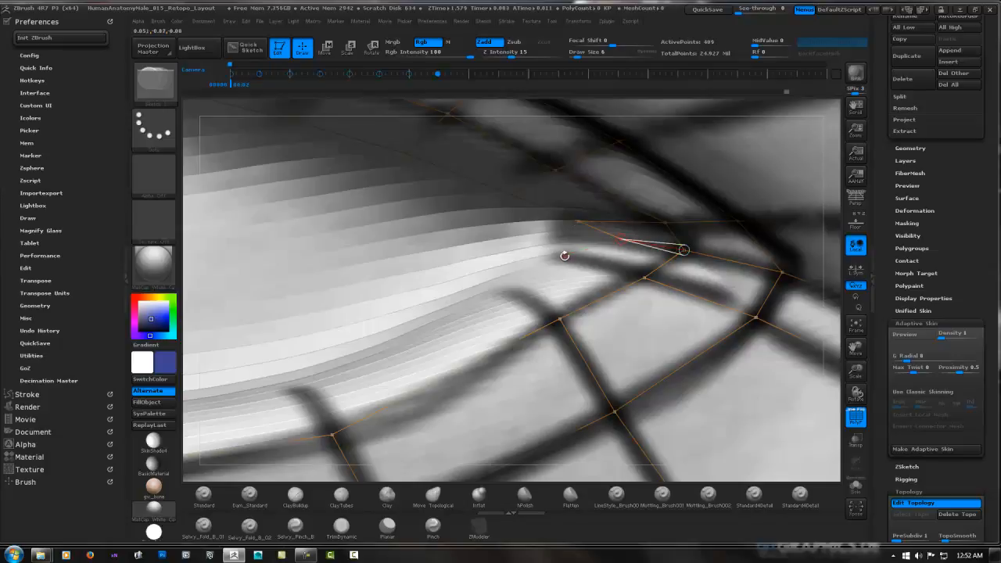
click(621, 239)
click(644, 278)
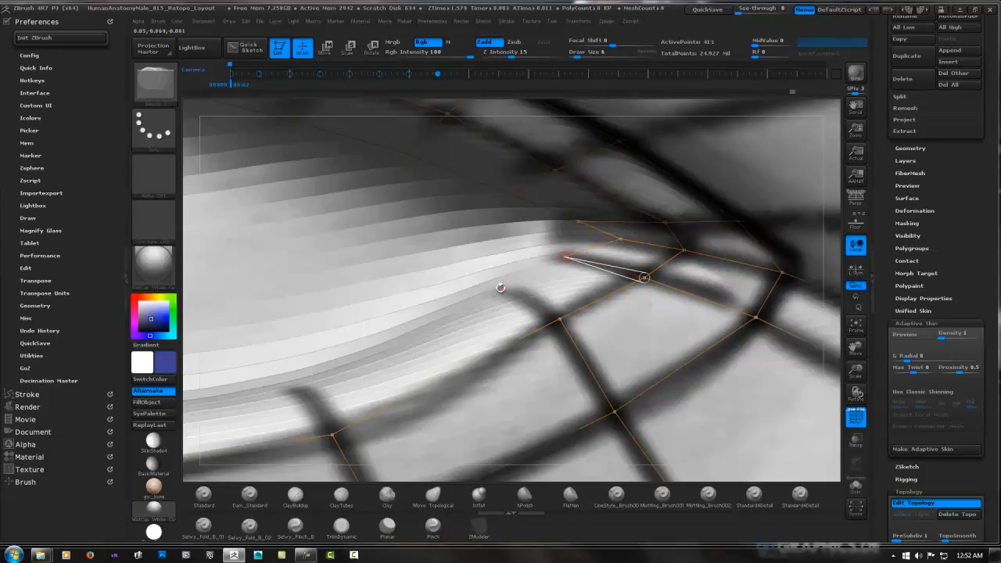
Continue the inner lower-lid strip with two mirrored faces from the outer eye corner along the painted cross guides
right_drag(509, 274, 514, 305)
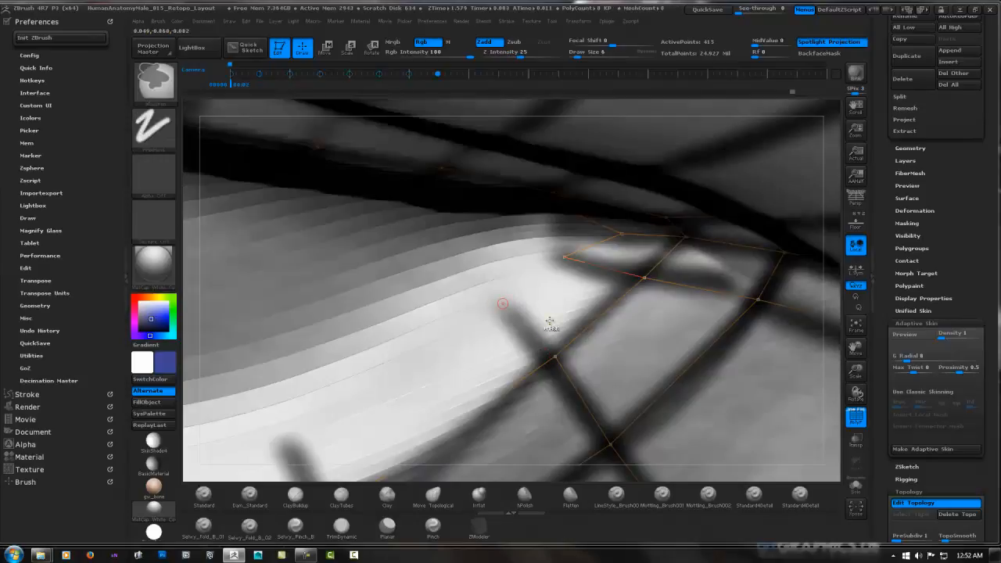
click(564, 258)
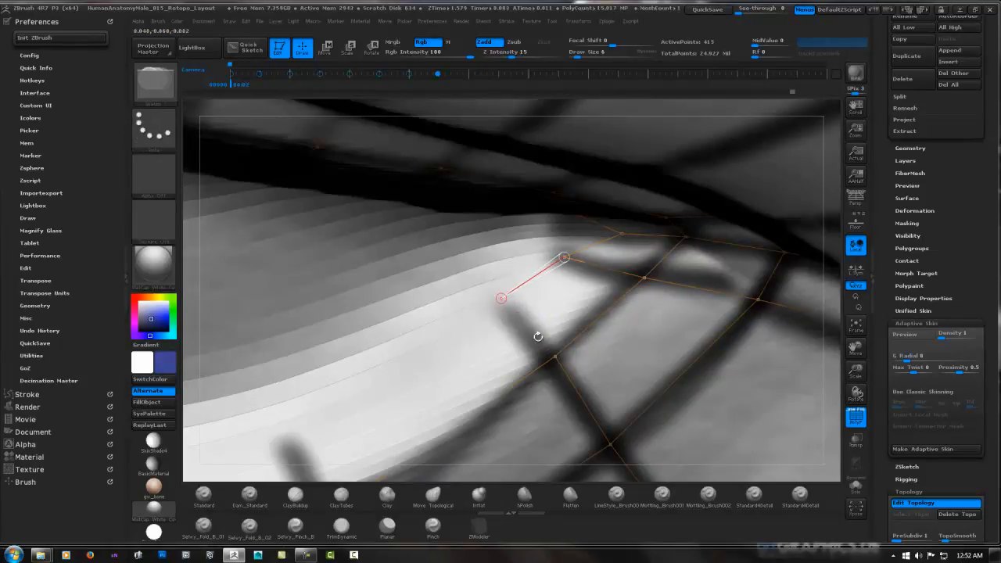
click(555, 357)
alt+right_drag(458, 339, 626, 224)
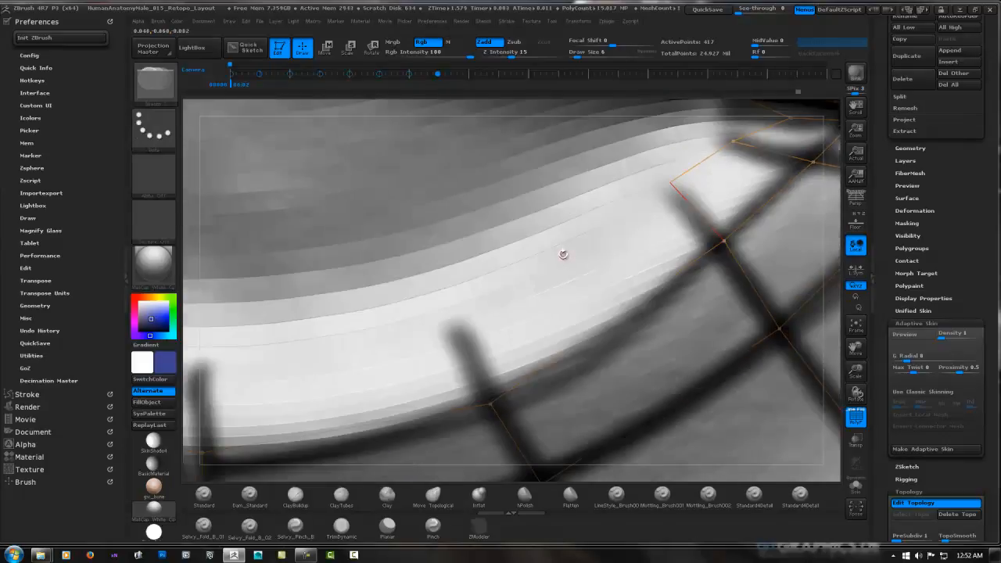
click(670, 182)
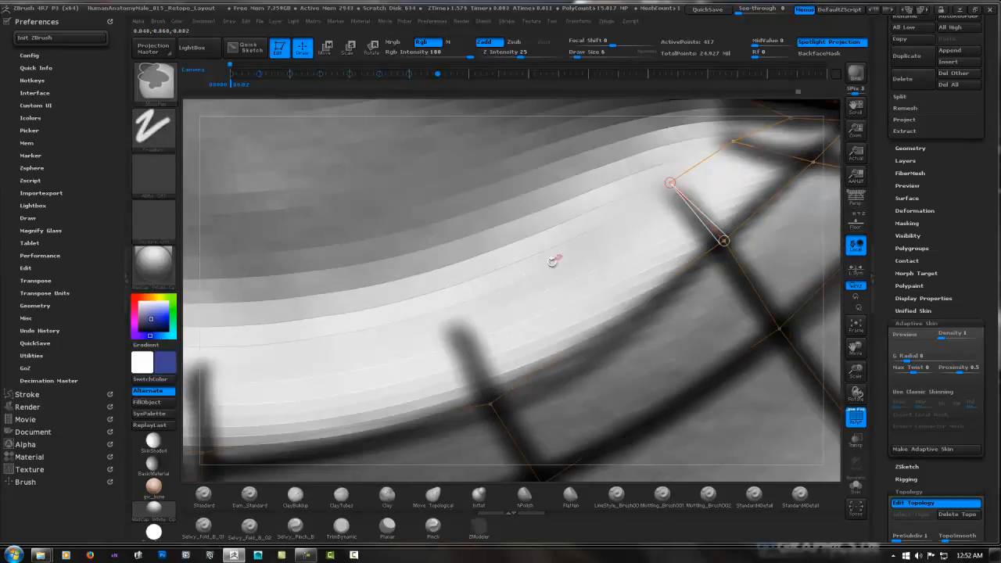
click(456, 316)
click(488, 404)
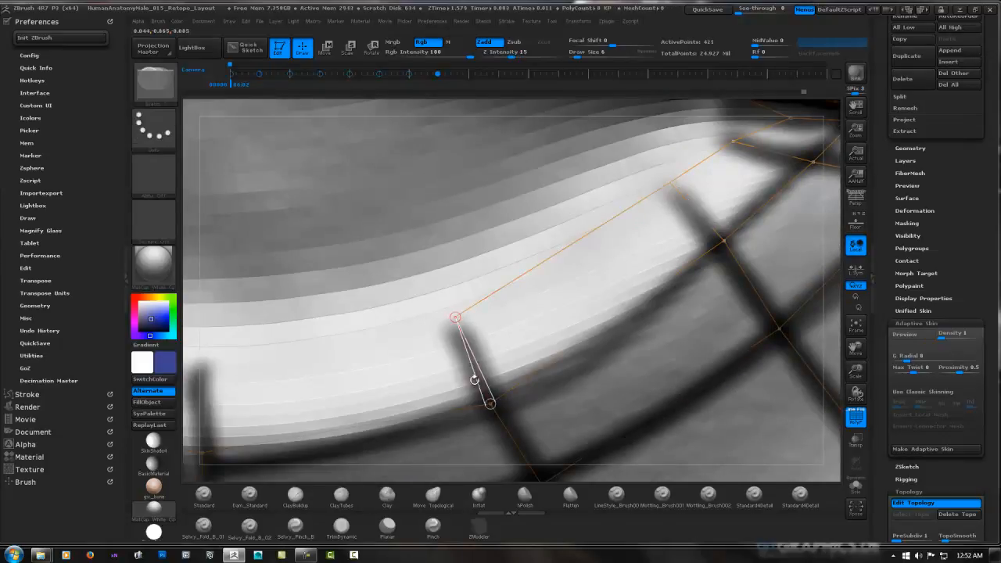
Extend the inner lower-lid strip with two mirrored faces across the middle of the lid toward the nose
right_drag(476, 383, 522, 273)
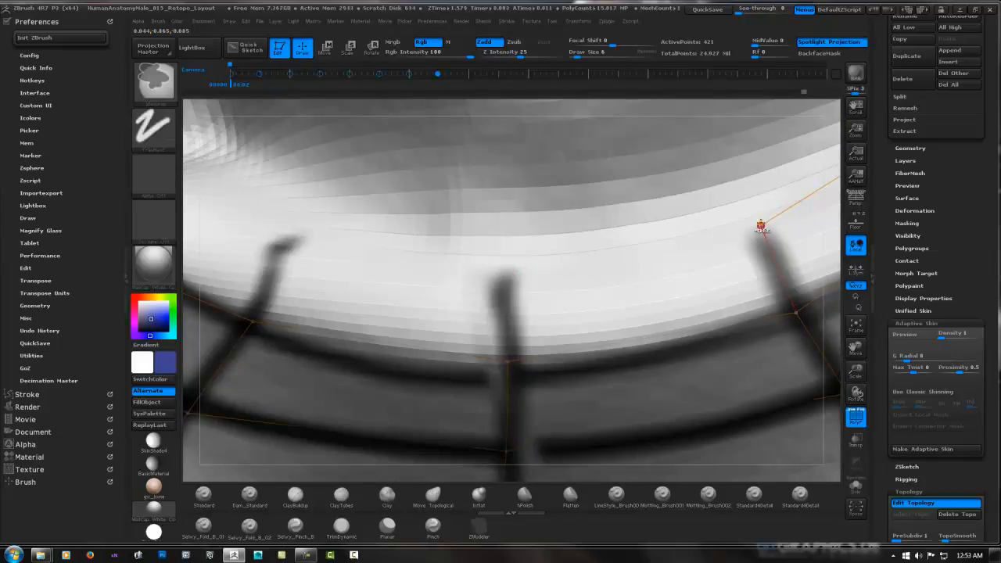
ctrl+click(761, 226)
click(503, 275)
click(509, 362)
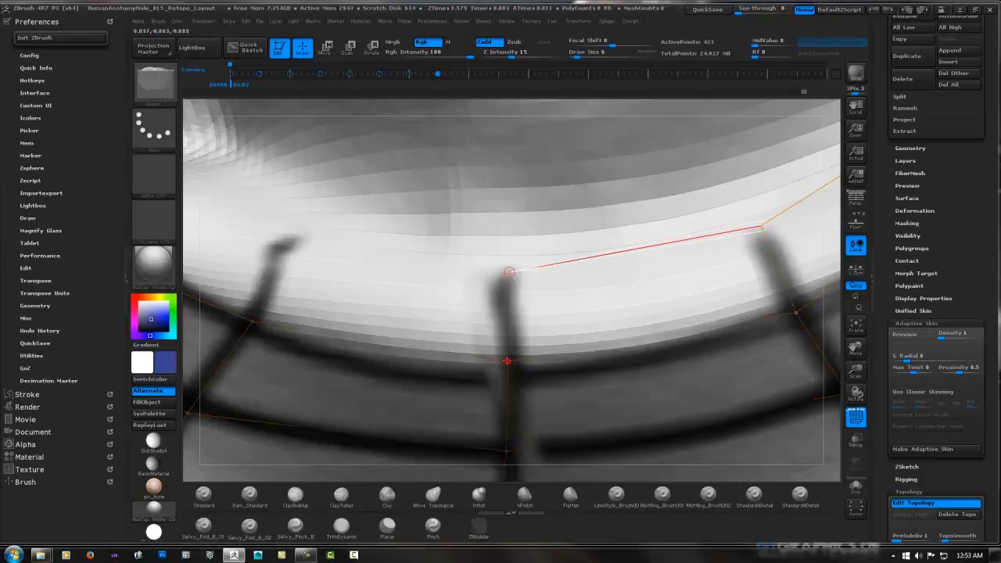
right_drag(466, 292, 704, 291)
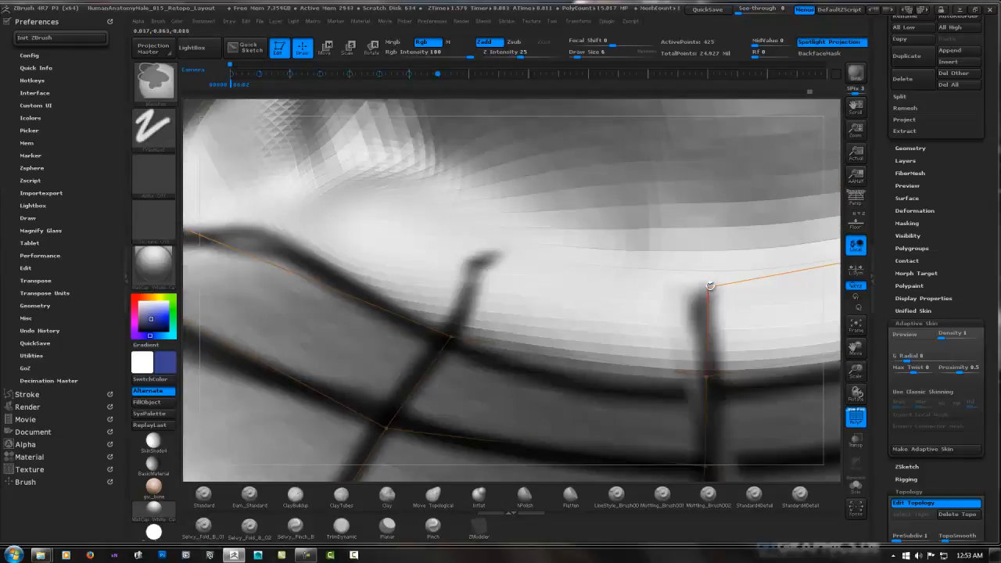
click(480, 267)
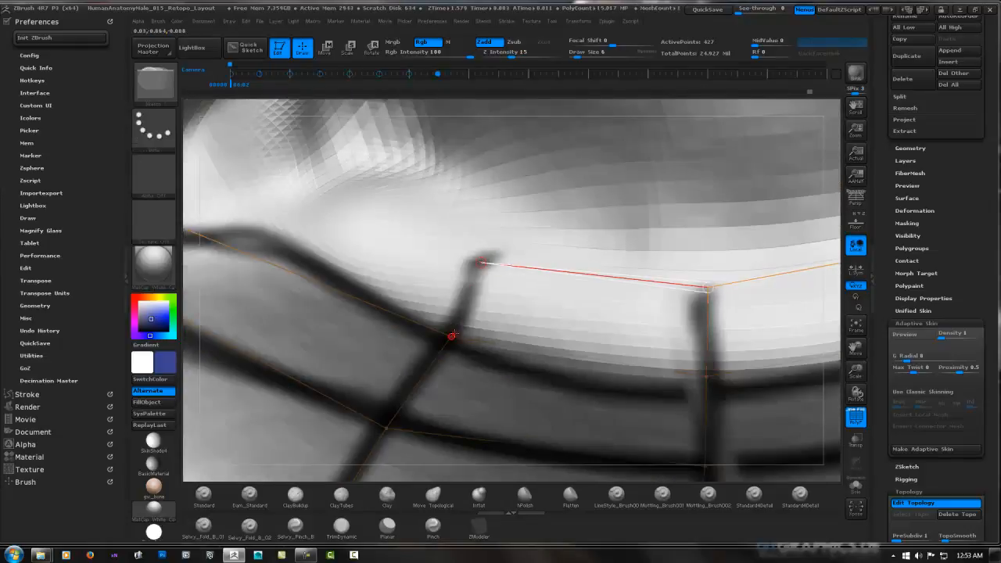
click(452, 335)
Close the inner eyelid loop by running the lower-lid strip's last mirrored faces into the inner eye corner
mouse_move(446, 331)
right_down()
mouse_move(518, 263)
mouse_move(508, 254)
right_up()
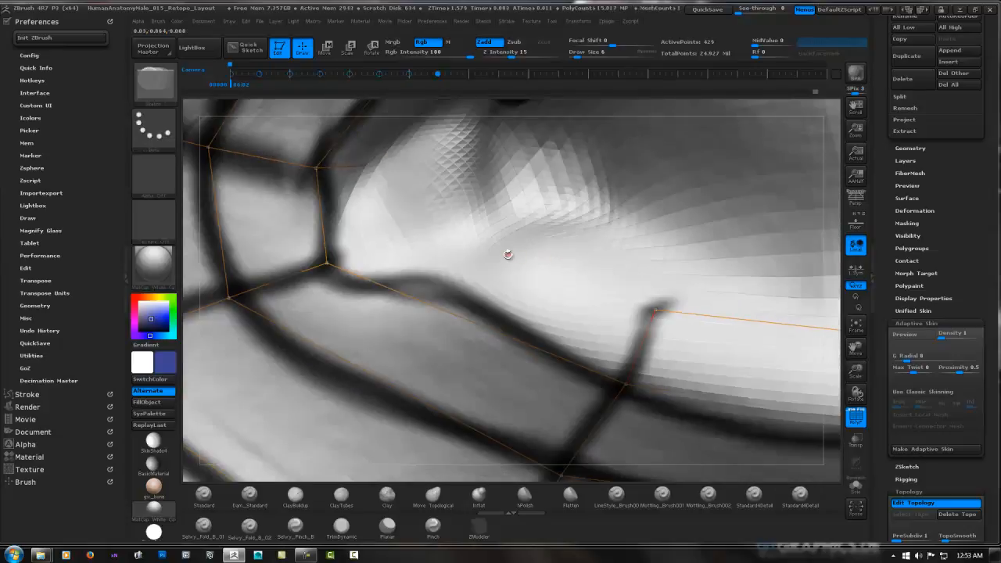
key(ctrl)
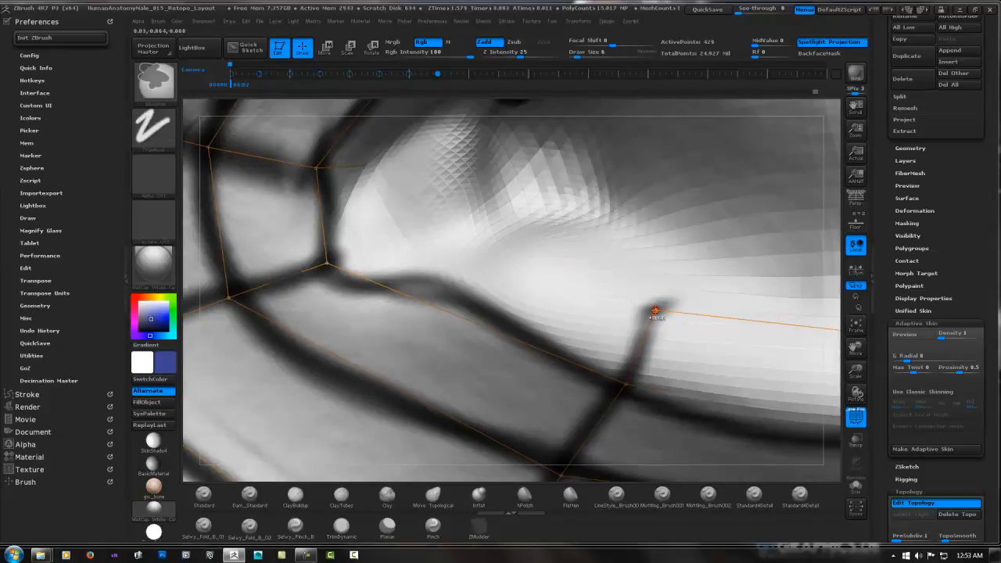
ctrl+click(656, 311)
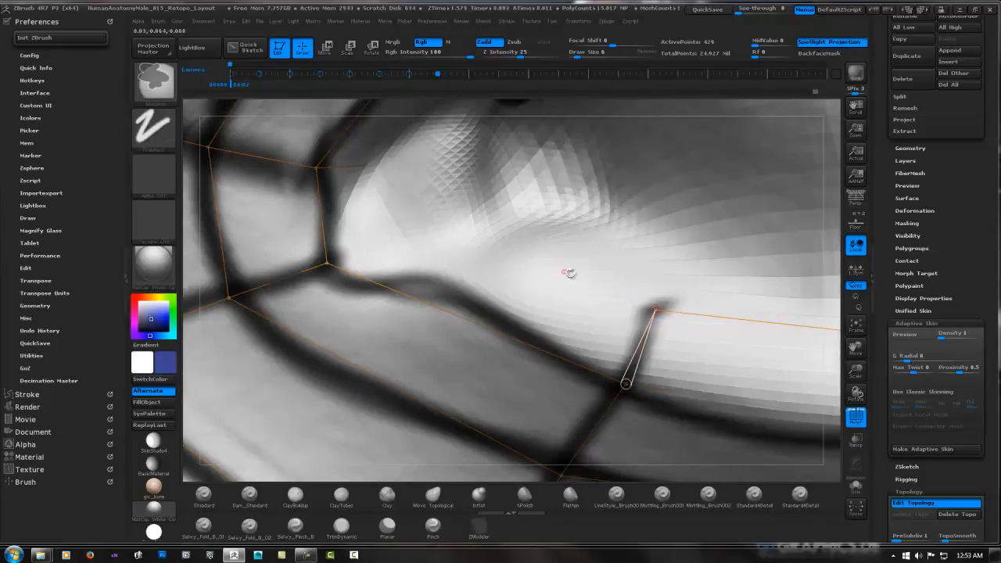
click(432, 232)
click(326, 263)
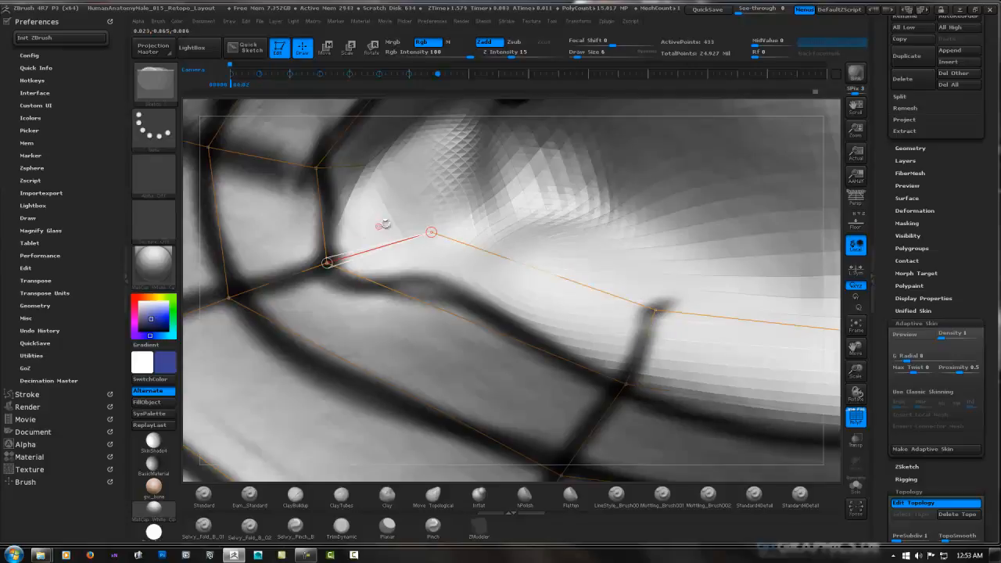
key(ctrl)
ctrl+click(431, 232)
click(365, 166)
mouse_move(365, 166)
ctrl+right_down()
mouse_move(496, 215)
mouse_move(525, 151)
mouse_move(490, 230)
mouse_move(511, 232)
mouse_move(500, 237)
ctrl+right_up()
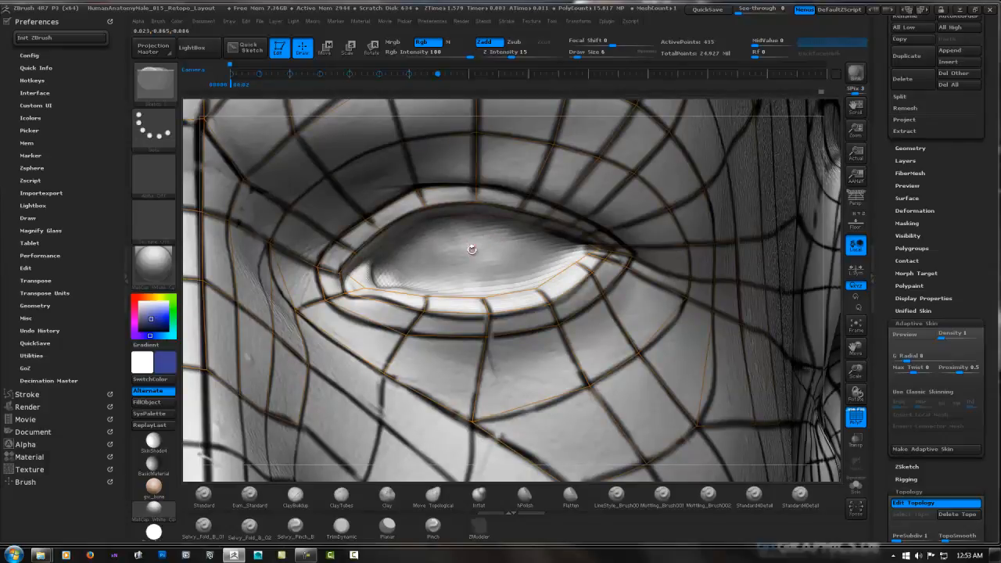
Preview the adaptive skin, isolate it from the sculpt to inspect the eye area, and quick-save the project
key(a)
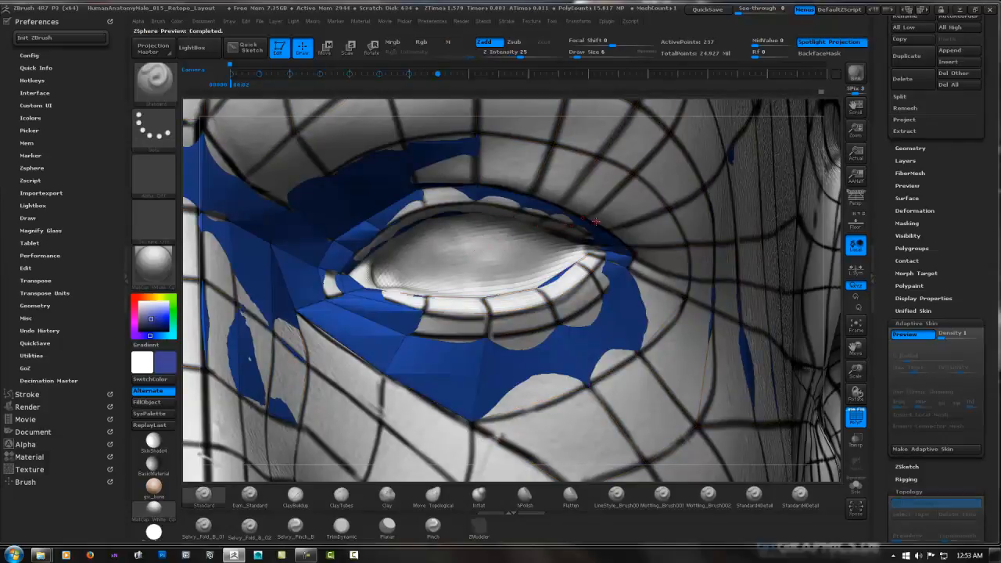
click(855, 484)
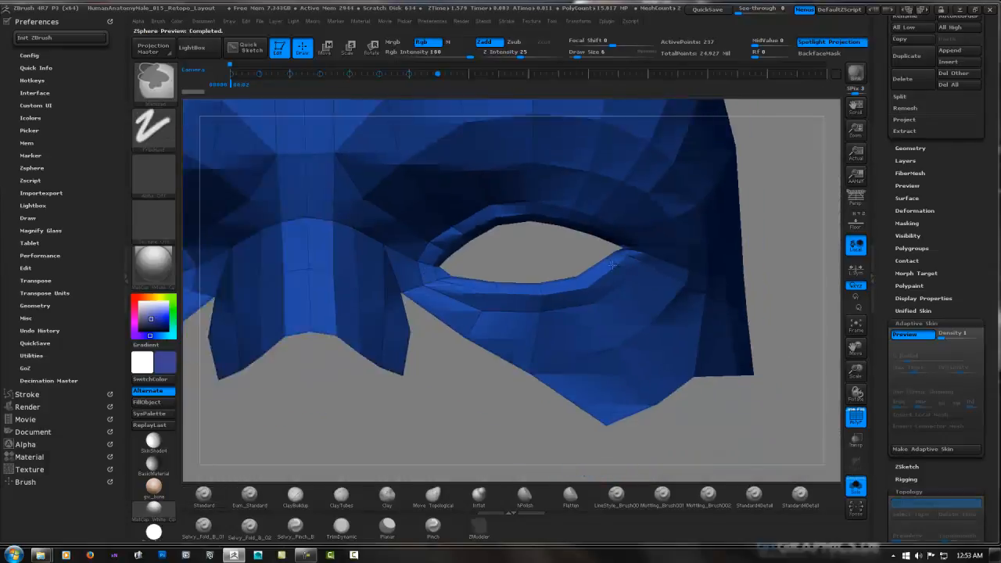
alt+right_drag(654, 267, 664, 291)
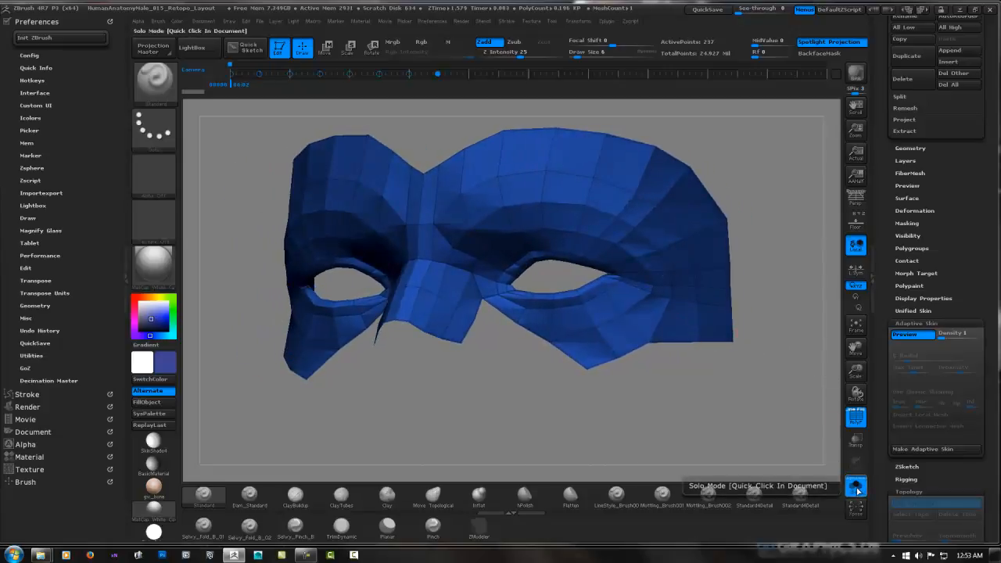
click(707, 10)
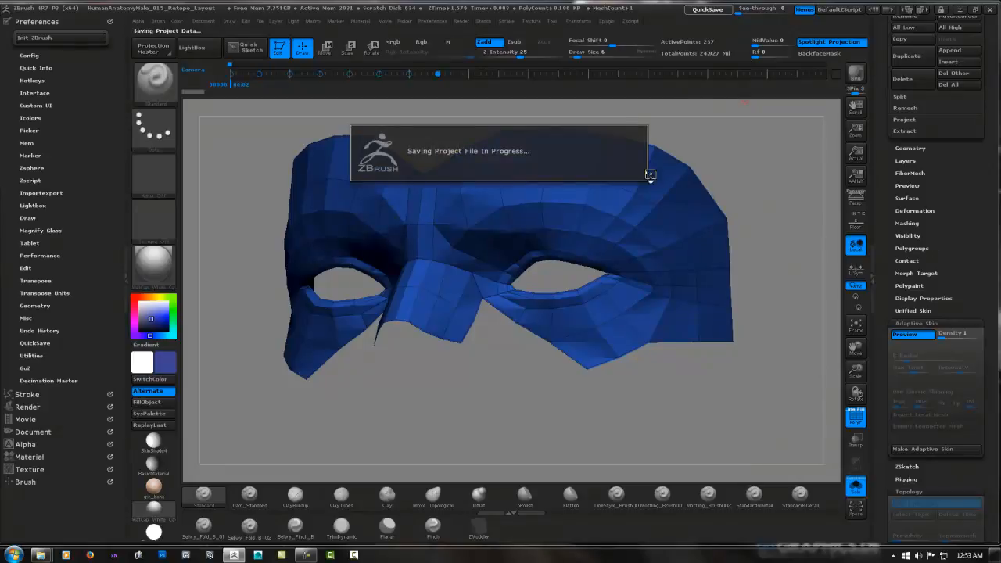
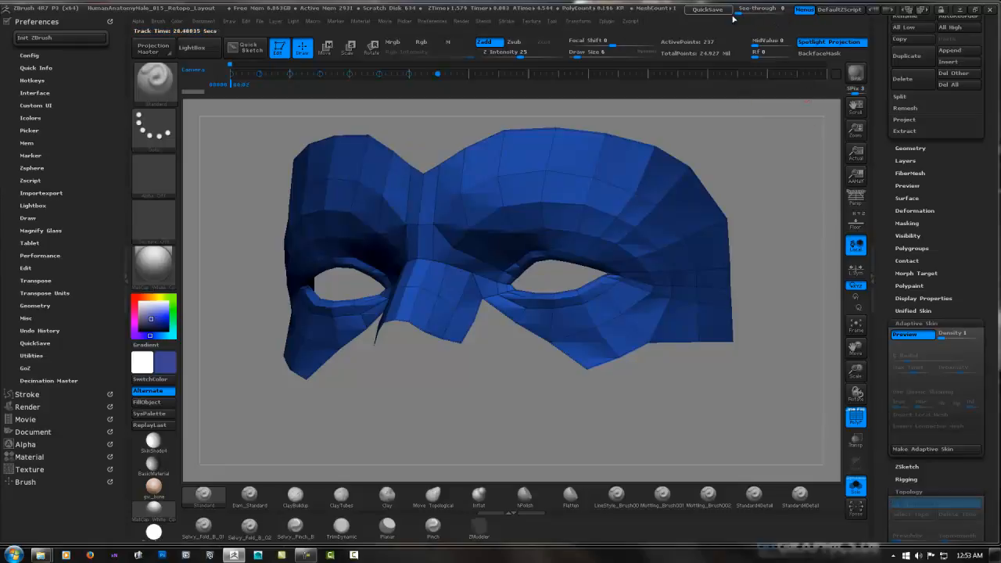
Return from the isolated preview to topology editing and add two mirrored faces on the upper cheek beside the nose, following the painted guides
click(856, 486)
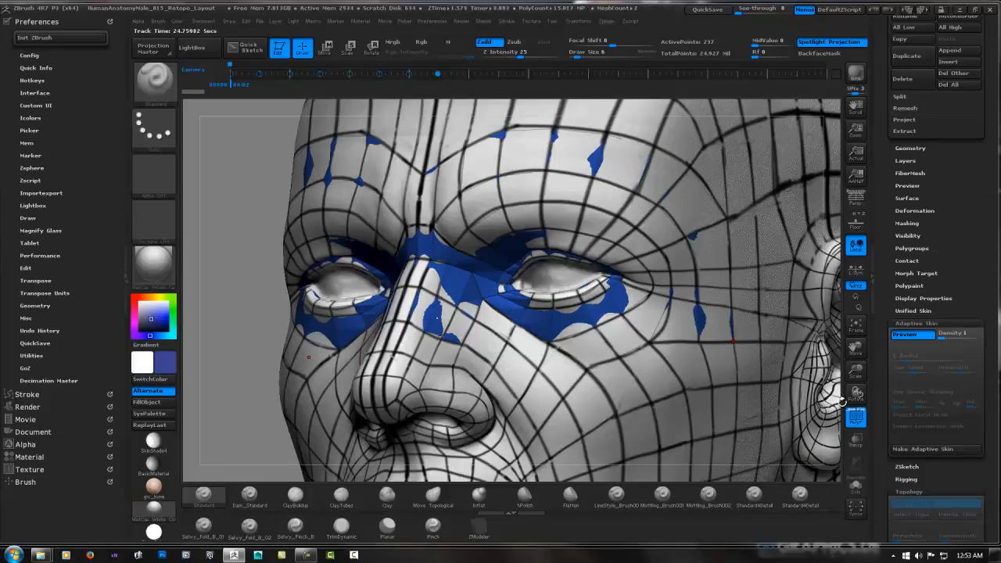
key(a)
right_drag(576, 330, 538, 323)
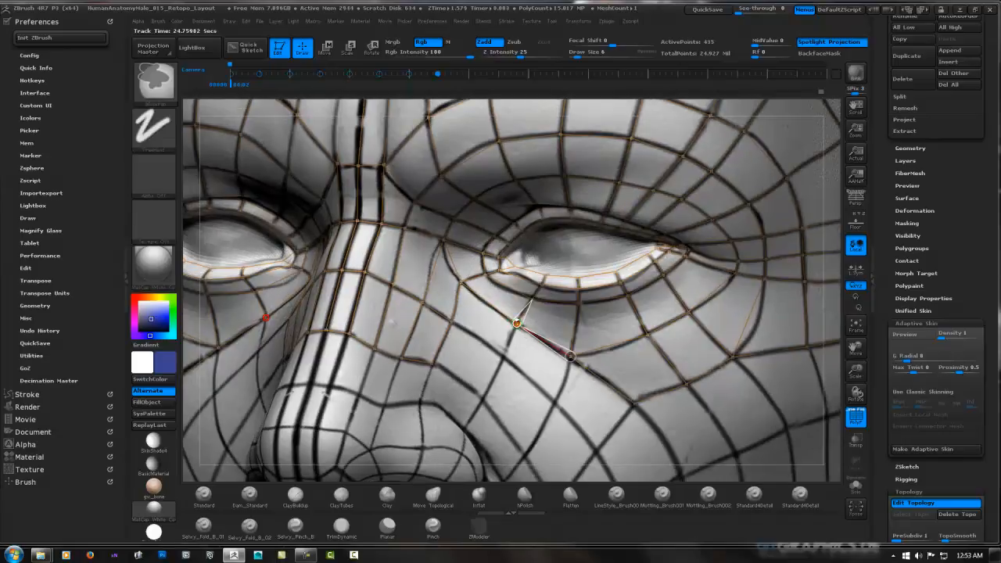
click(504, 356)
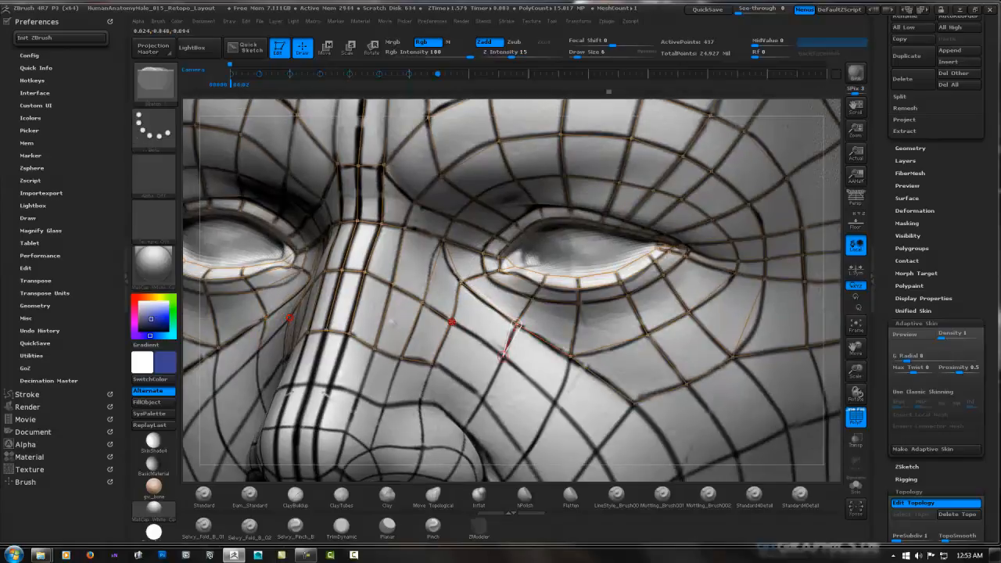
click(451, 321)
click(482, 399)
click(433, 363)
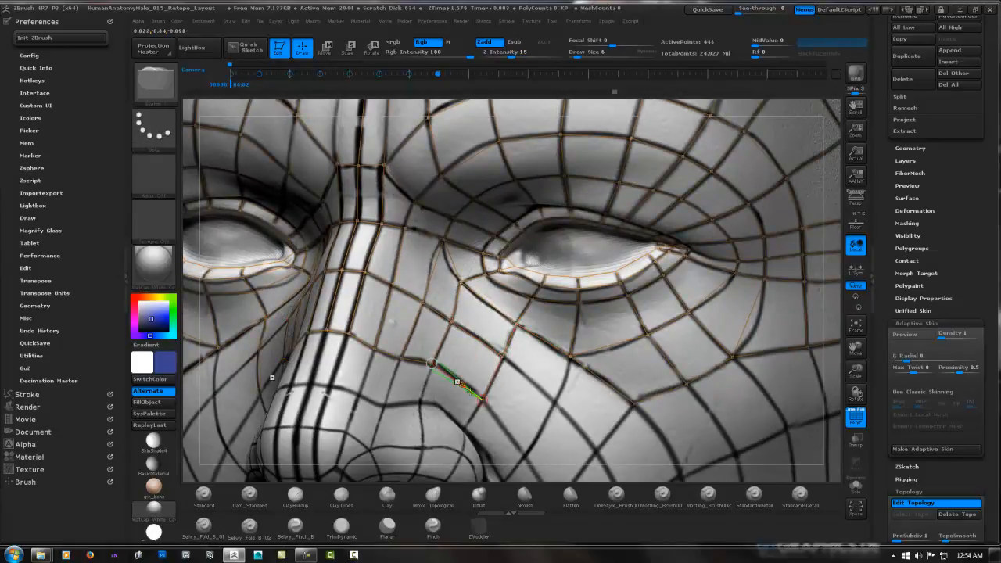
Extend the topology across the side of the nose above the nostril wing with a row of mirrored faces toward the bridge
right_drag(470, 406, 468, 427)
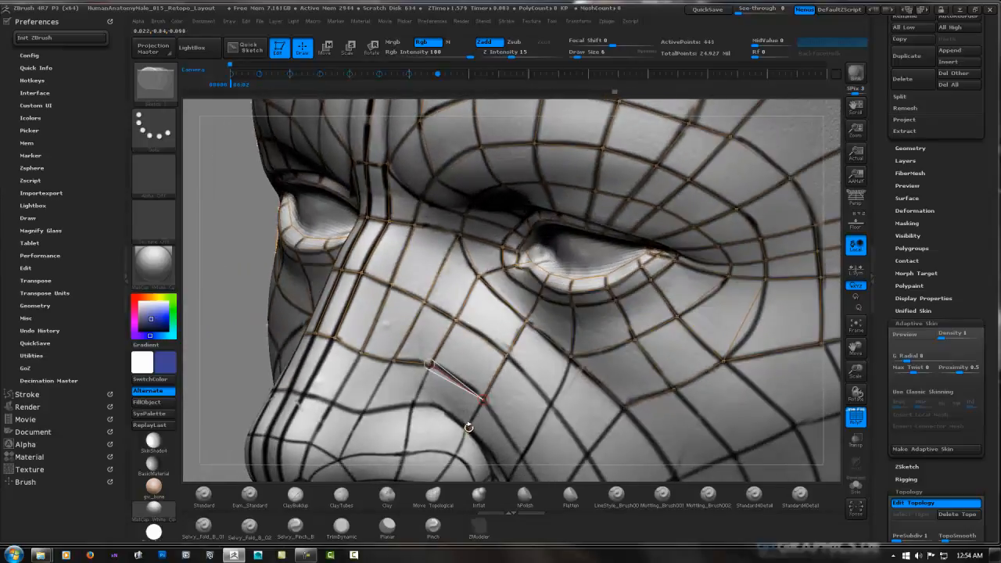
click(467, 428)
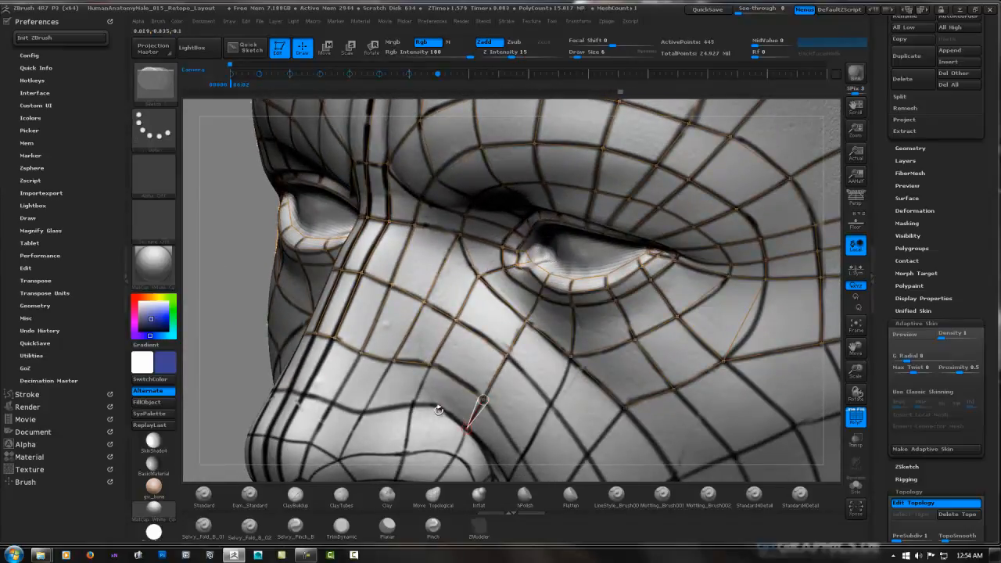
click(412, 404)
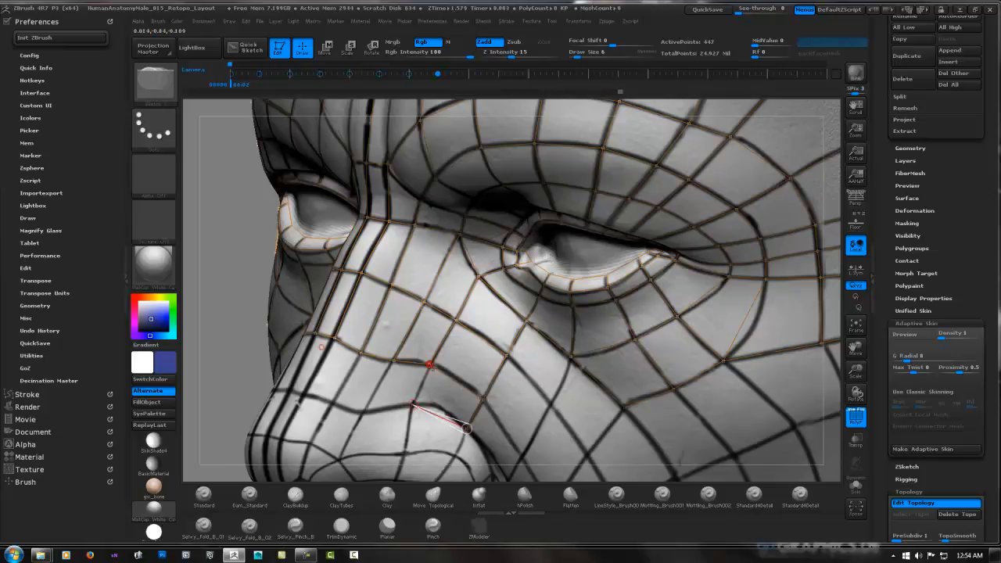
click(429, 364)
click(363, 412)
click(394, 361)
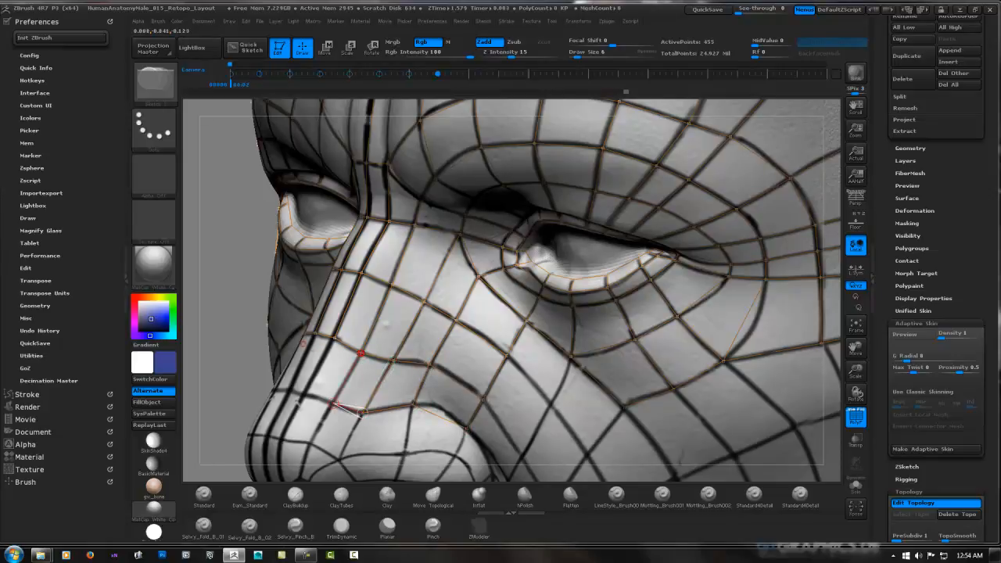
click(361, 353)
Finish the row above the nose tip by adding mirrored faces across the bridge to the centre line
click(304, 393)
click(335, 337)
right_drag(334, 338, 450, 344)
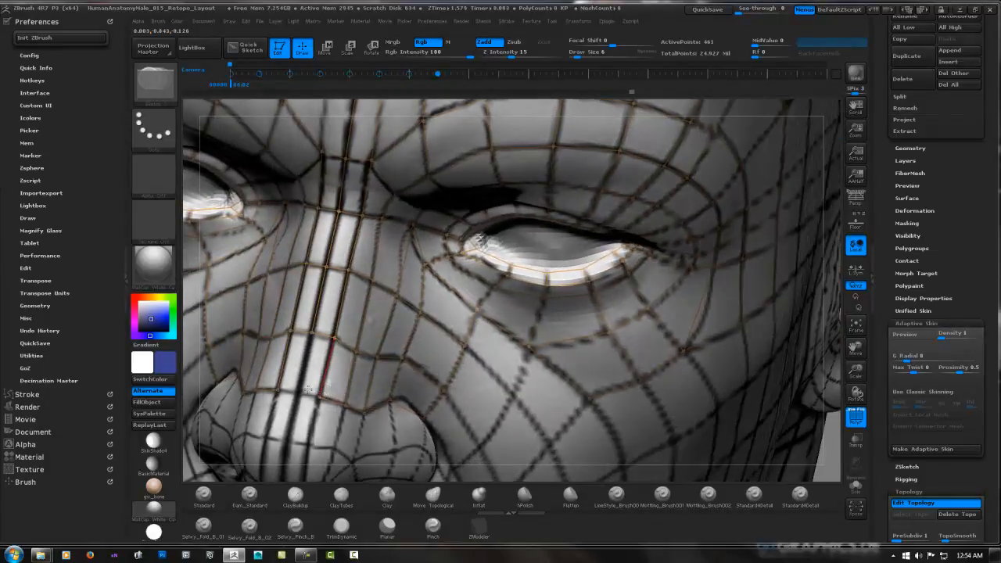
key(shift)
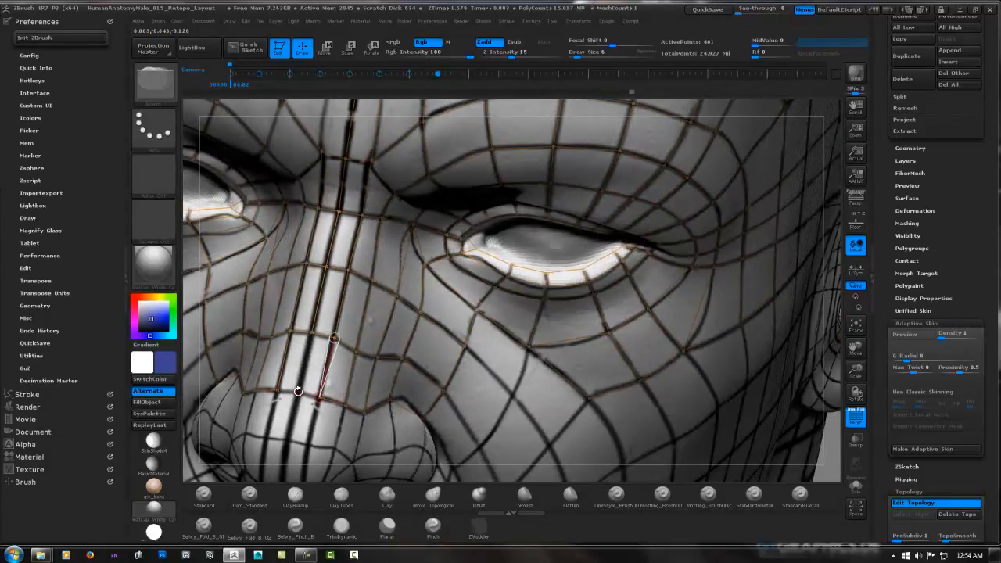
click(298, 393)
click(313, 335)
alt+right_drag(300, 403, 376, 266)
click(377, 263)
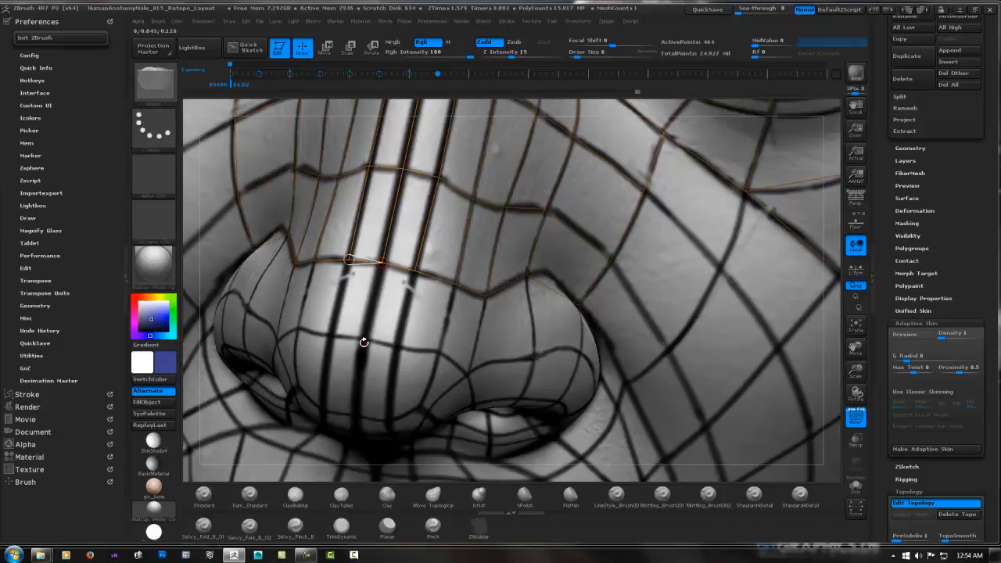
Build the next row of mirrored faces over the upper nose tip, from the centre line out to the side guide
click(364, 340)
click(414, 272)
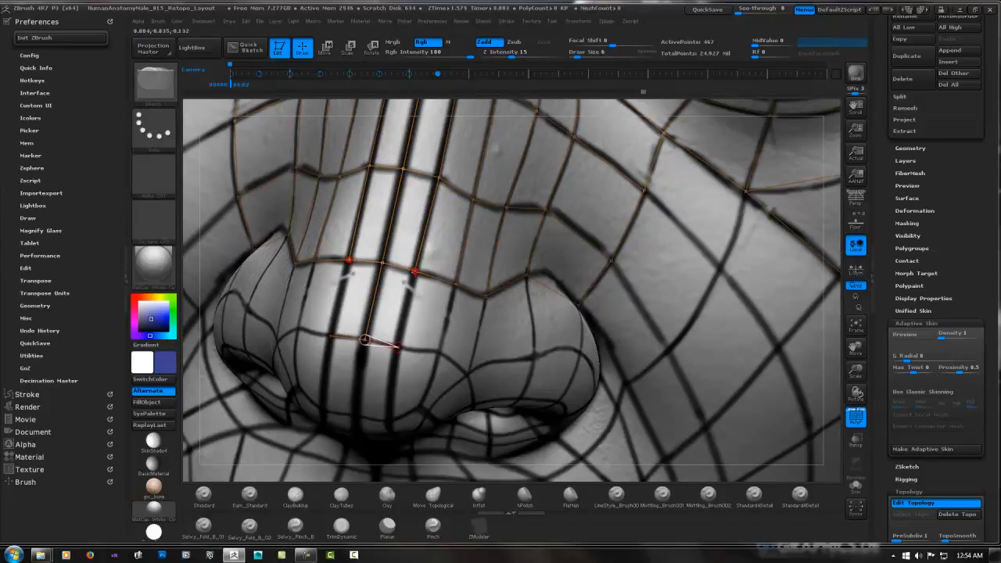
click(398, 344)
click(456, 285)
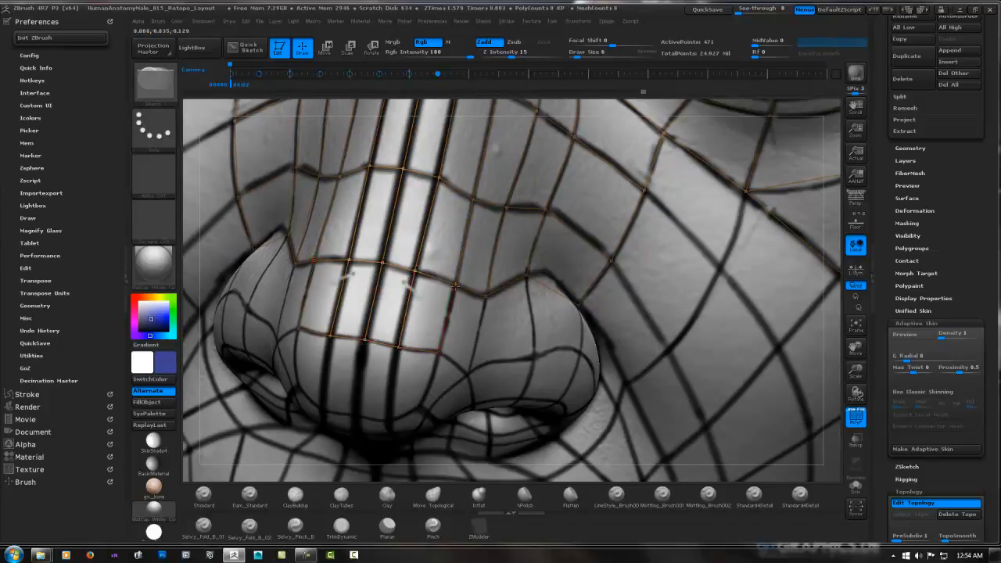
click(440, 354)
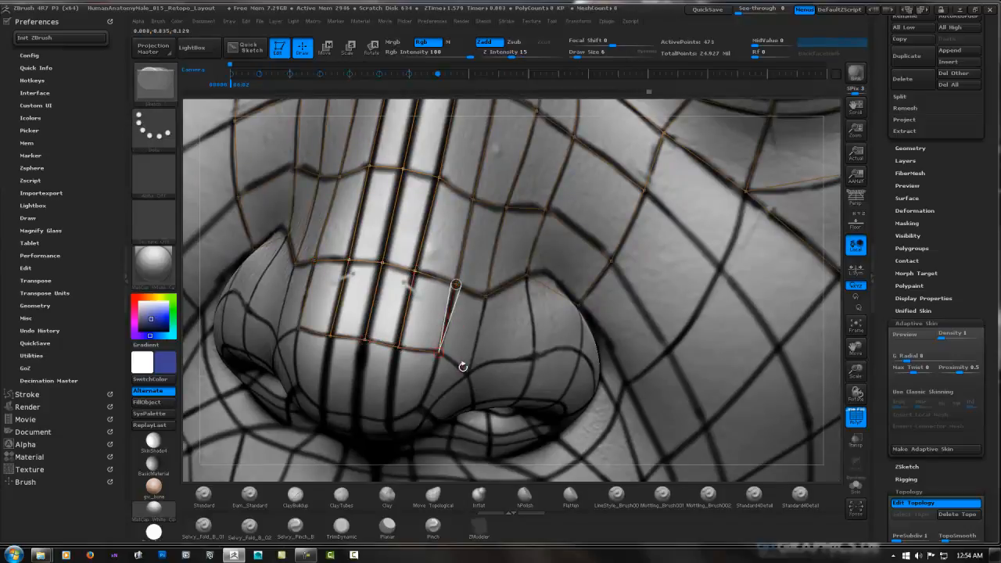
Add the lower row of mirrored faces on the nose tip, from the side guide inward to the centre line
click(422, 407)
click(389, 420)
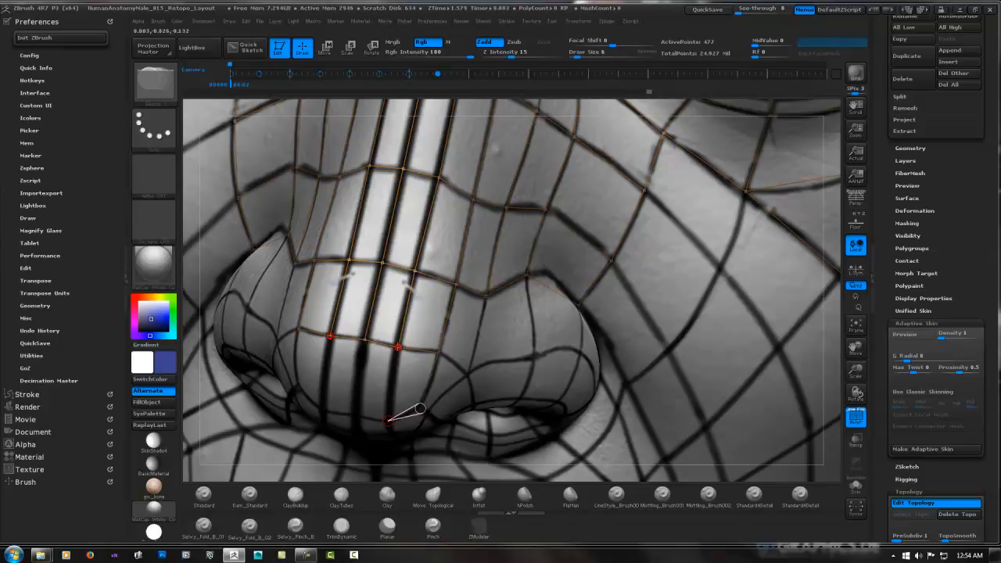
click(398, 346)
click(356, 417)
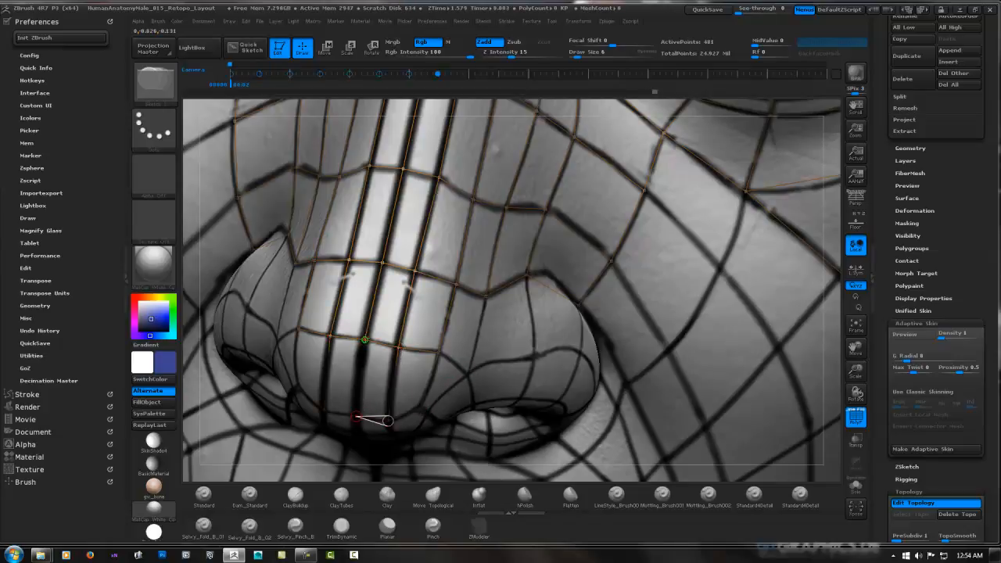
click(364, 340)
Add a mirrored face between the side of the nose tip and the nostril wing, undoing and redrawing its closing edge
right_drag(356, 379, 373, 244)
mouse_move(508, 336)
right_down()
mouse_move(398, 349)
mouse_move(391, 328)
right_up()
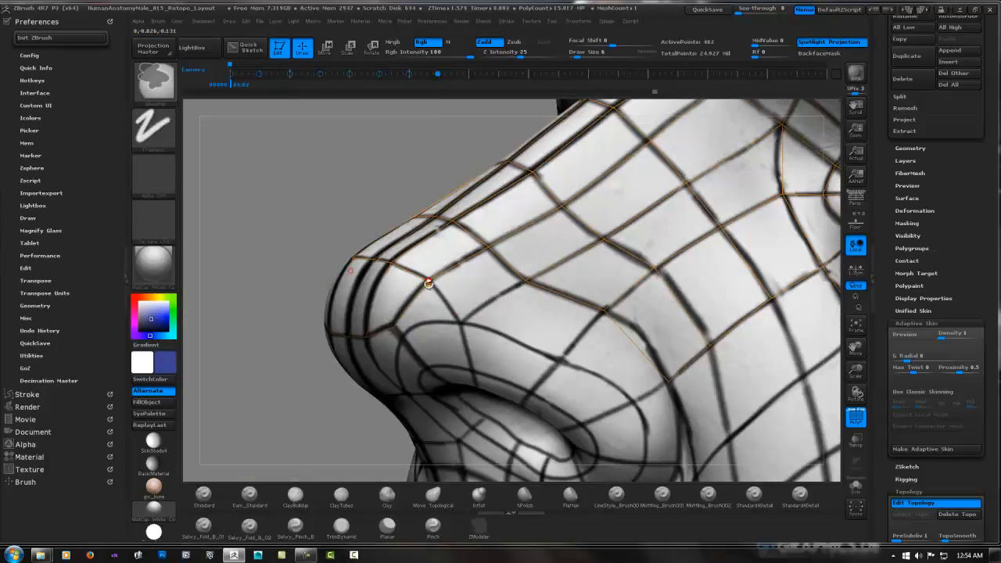
click(461, 320)
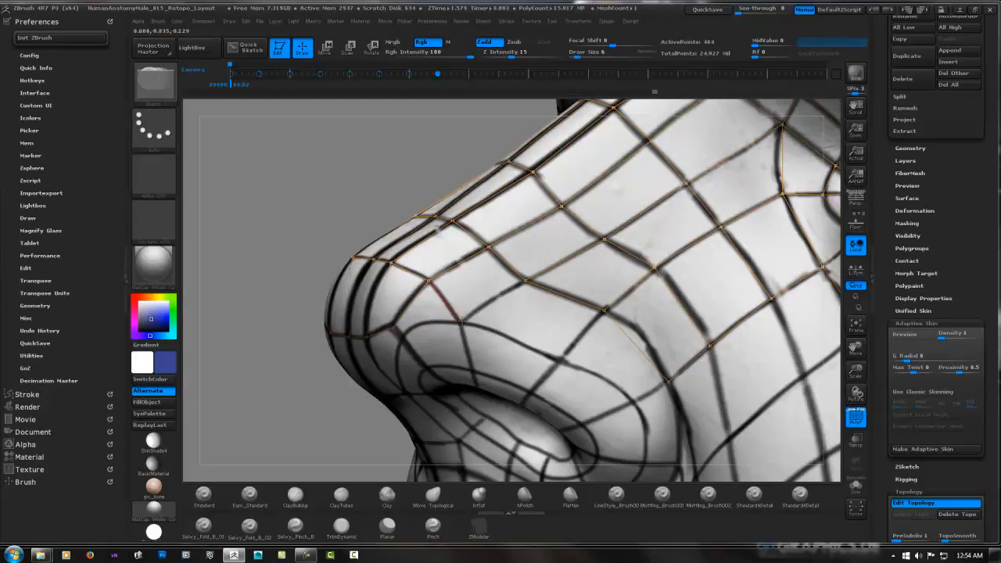
click(525, 282)
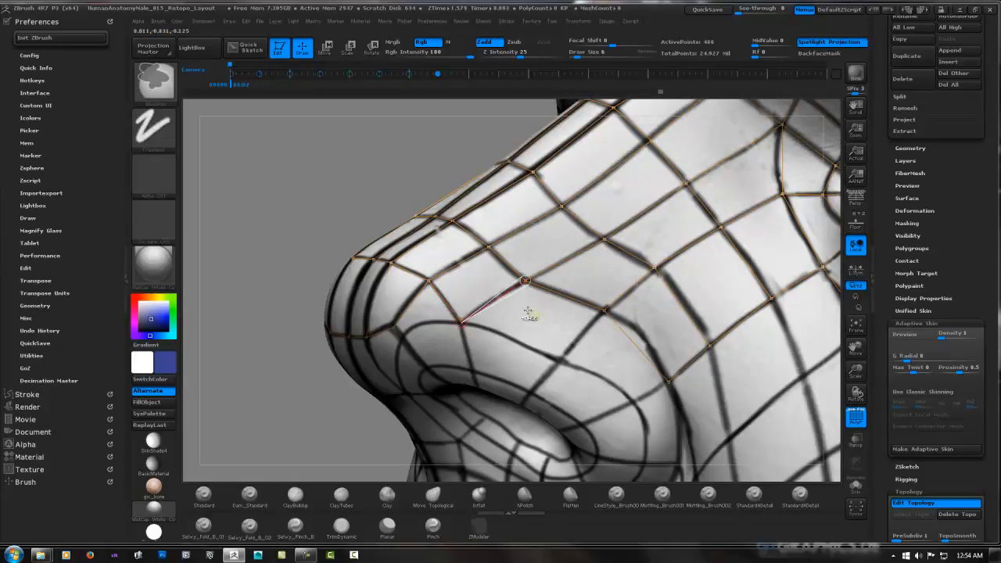
key(ctrl+z)
ctrl+click(461, 323)
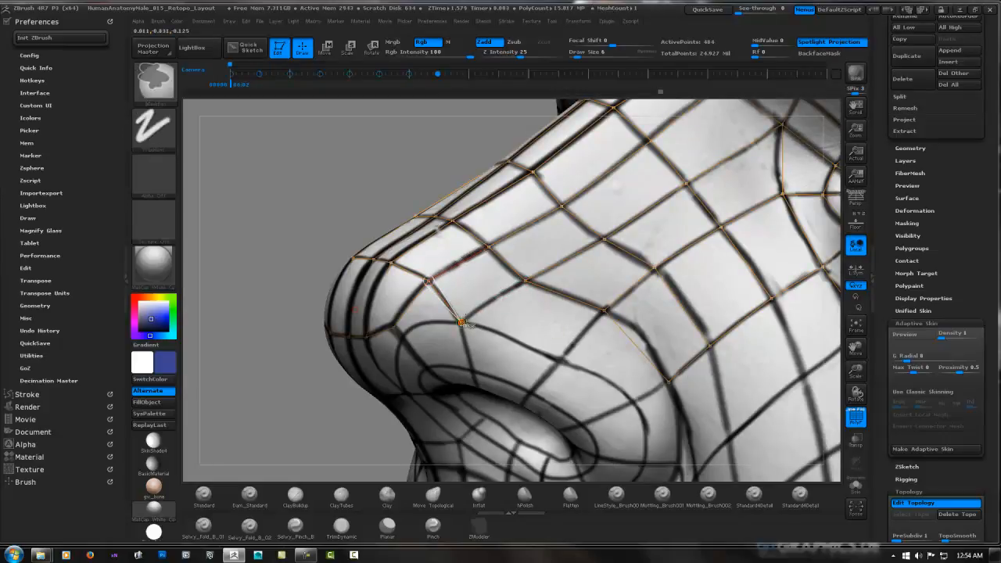
click(526, 282)
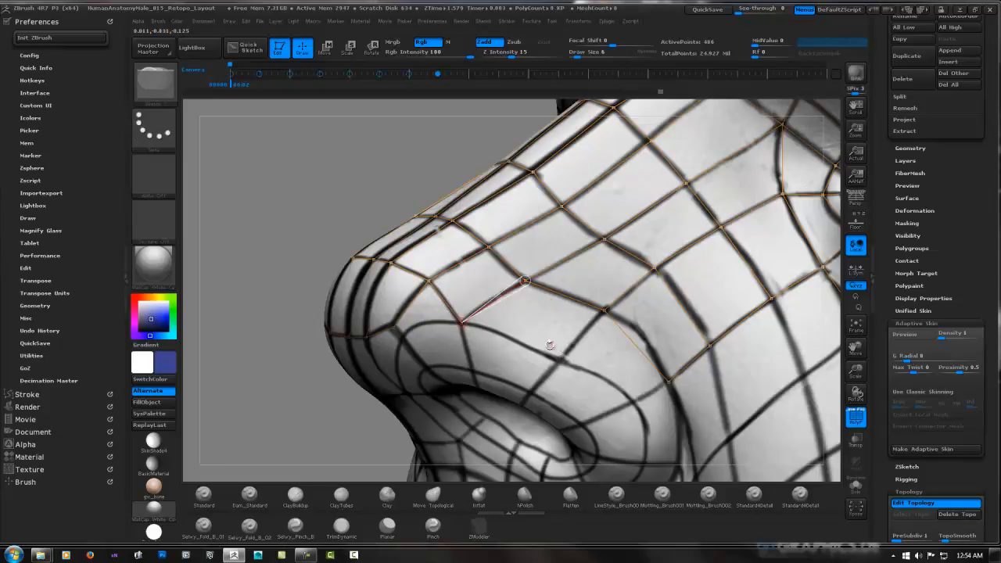
Continue along the top of the nostril wing with two mirrored faces back toward the cheek crease
ctrl+click(461, 322)
click(561, 360)
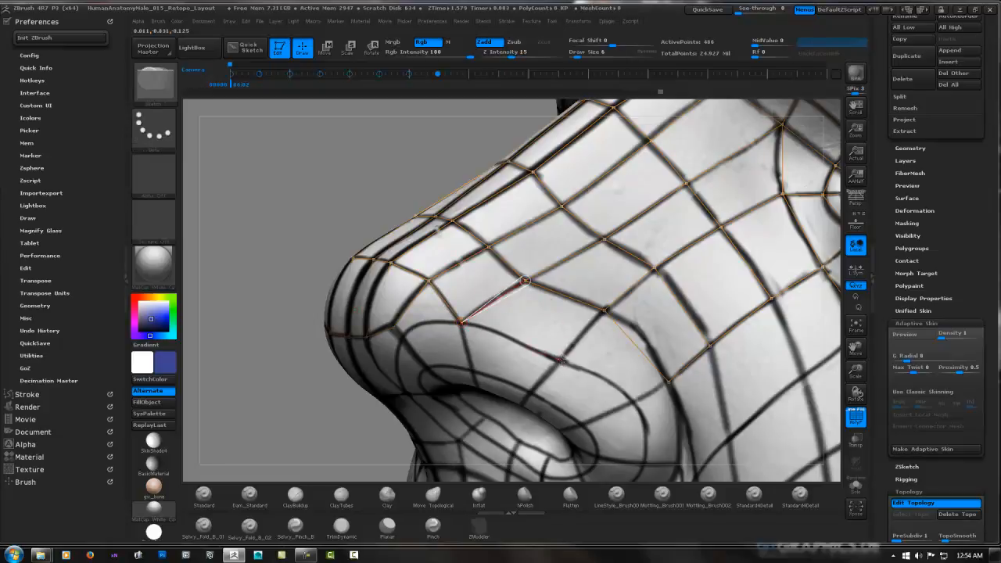
click(603, 310)
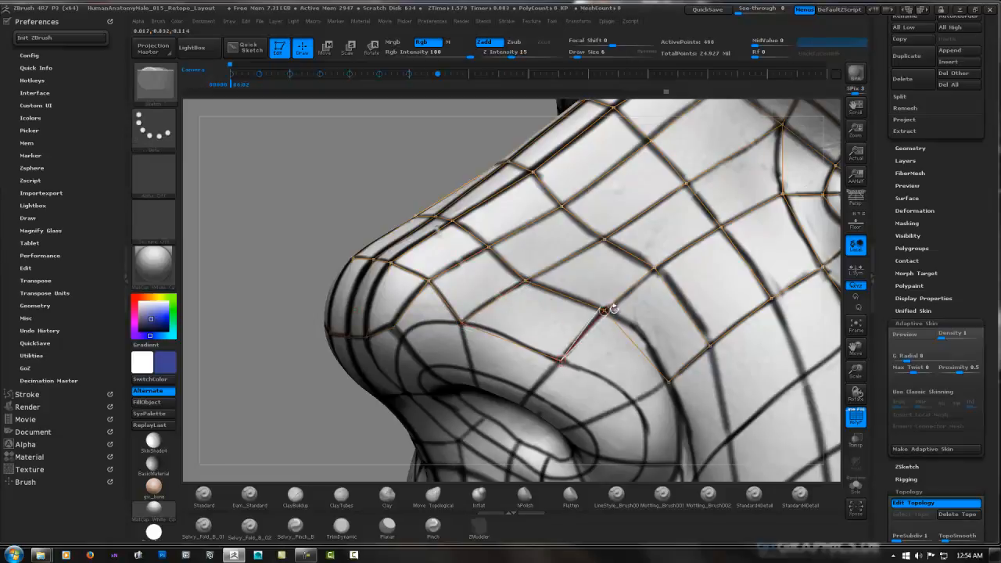
ctrl+click(561, 361)
click(633, 395)
click(633, 402)
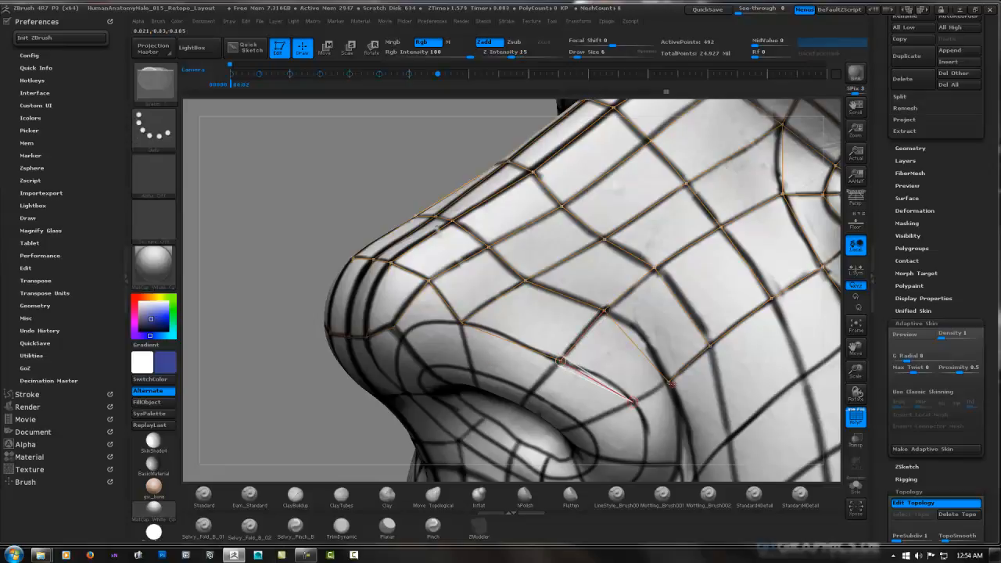
click(669, 381)
Add a mirrored pair of faces beneath the nose tip, running from the centre line to the guide beside the nostril
mouse_move(435, 331)
right_down()
mouse_move(447, 326)
mouse_move(419, 327)
mouse_move(448, 341)
mouse_move(403, 334)
mouse_move(471, 314)
right_up()
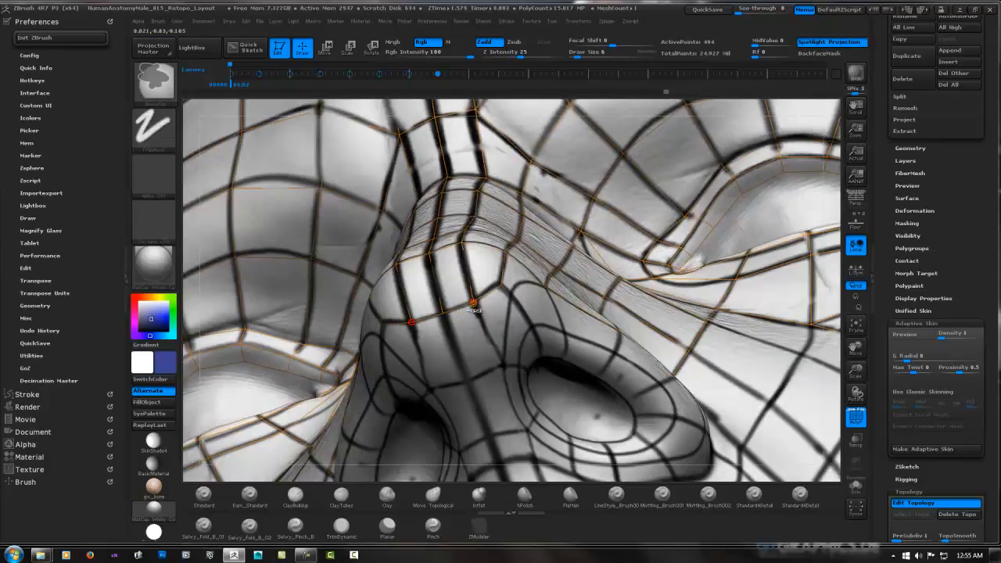
click(442, 314)
click(467, 380)
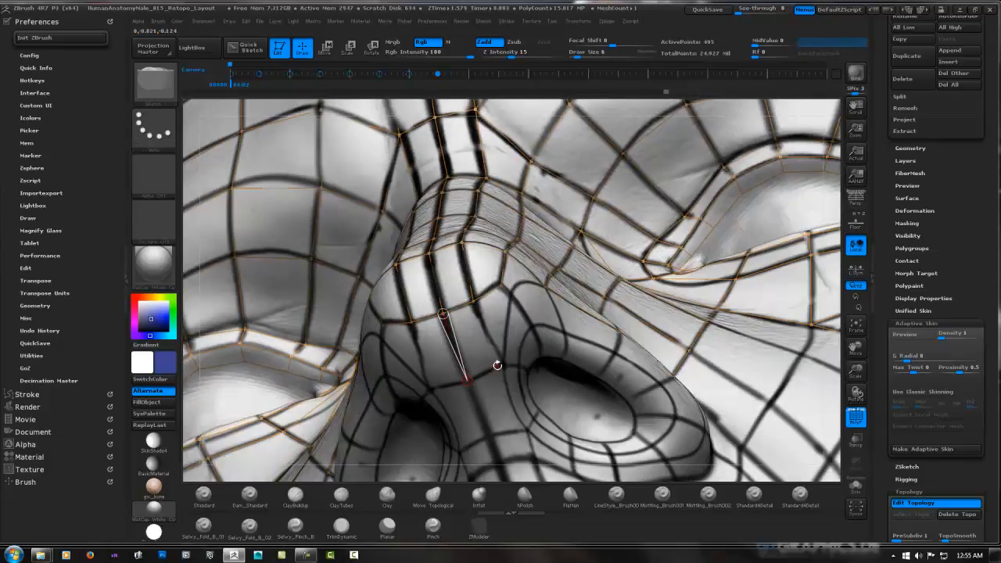
click(501, 365)
click(473, 301)
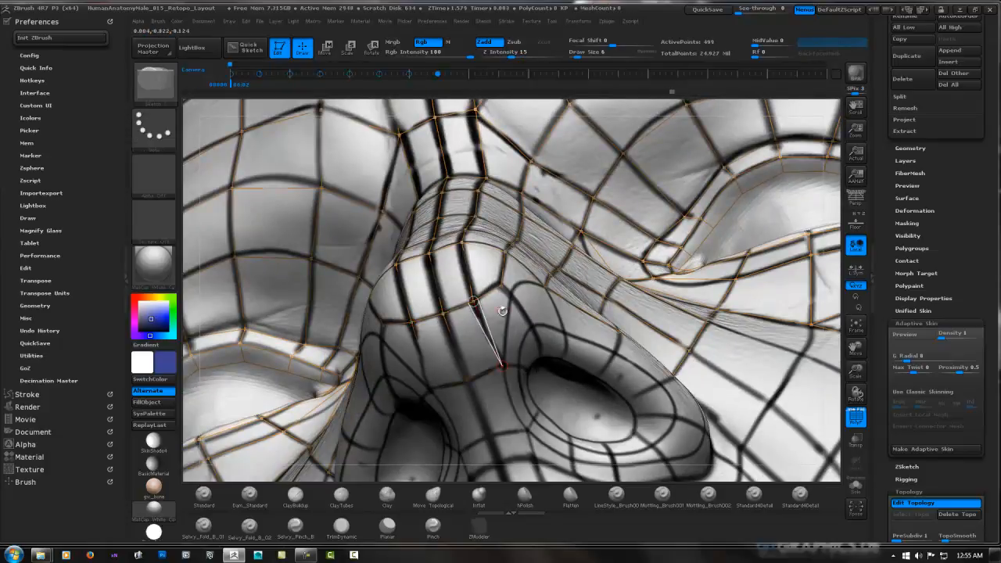
Extend the strip between the nostrils down to the base of the nose with two more mirrored rows of faces
click(526, 429)
click(489, 436)
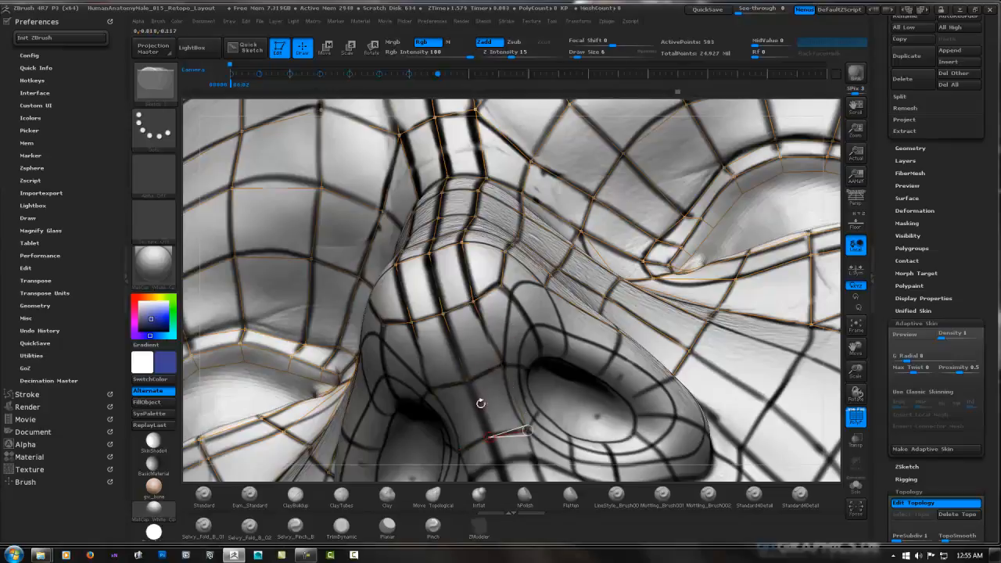
click(466, 381)
alt+right_drag(572, 378, 448, 384)
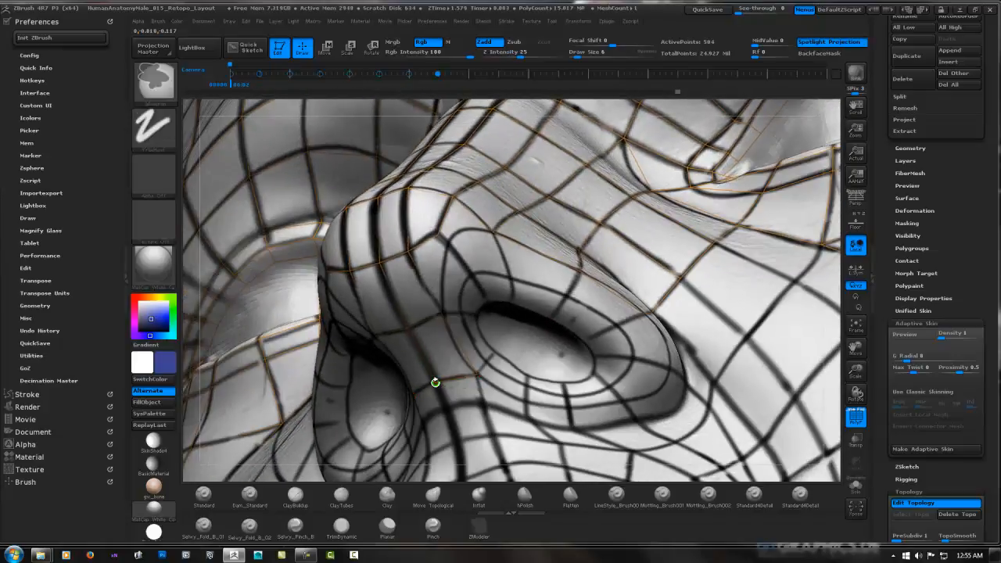
click(435, 383)
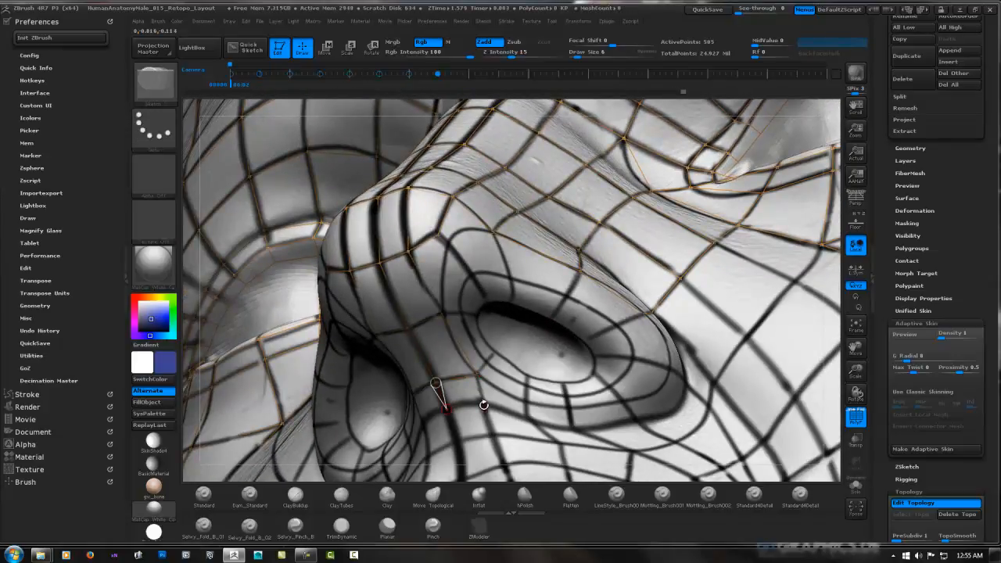
click(484, 406)
click(476, 373)
Fill the side of the nose tip with mirrored faces linking the strip between the nostrils to the nostril wing
right_drag(464, 282, 431, 242)
ctrl+click(422, 238)
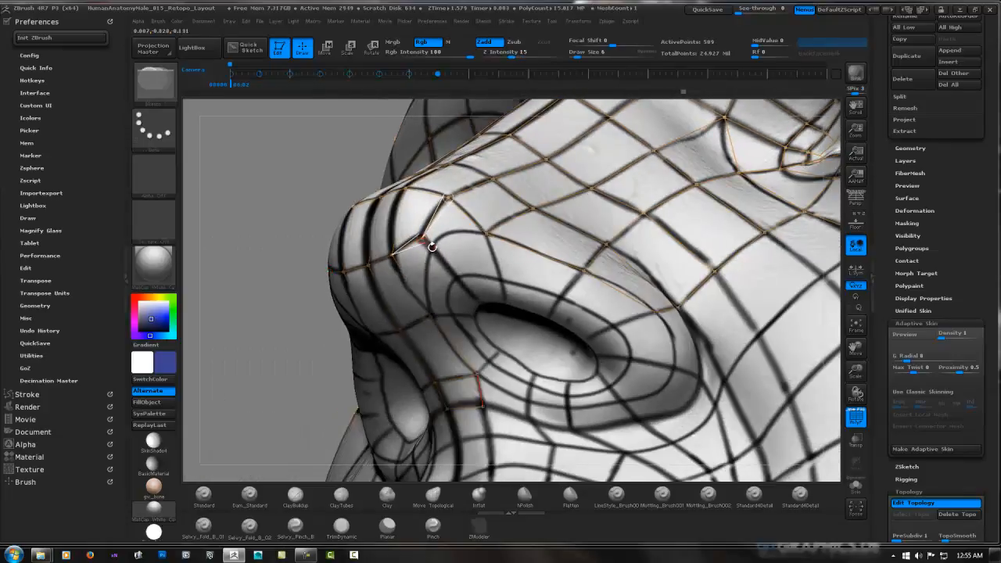
click(432, 248)
click(430, 316)
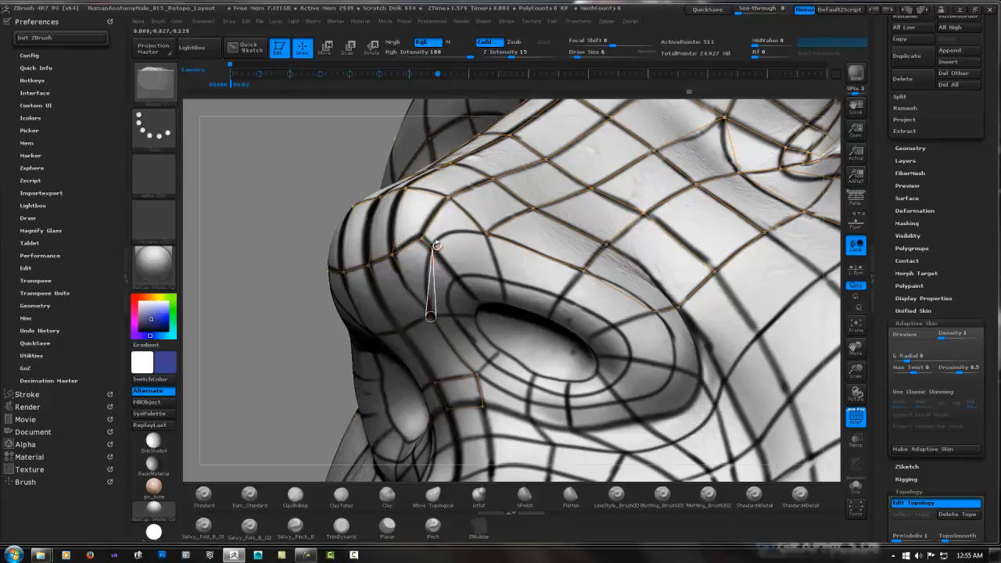
click(486, 233)
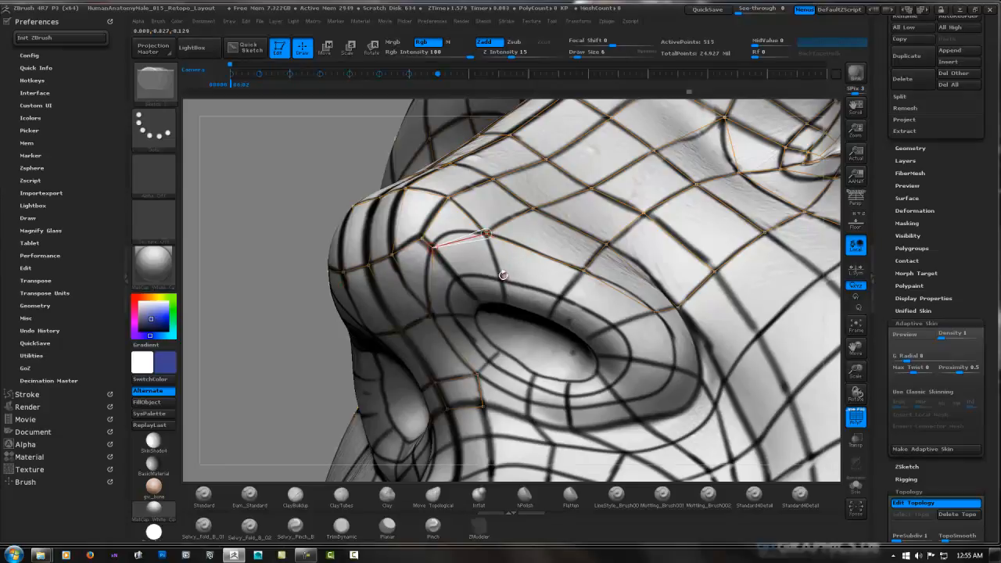
Add a mirrored face from the front of the nostril wing down to the painted loop above the nostril opening
right_drag(497, 282, 477, 262)
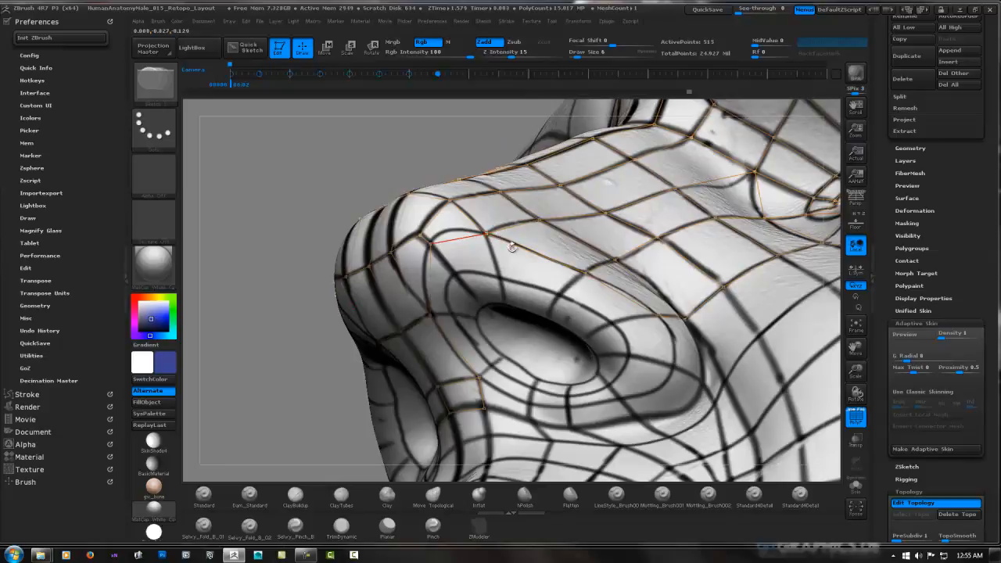
click(454, 274)
click(499, 277)
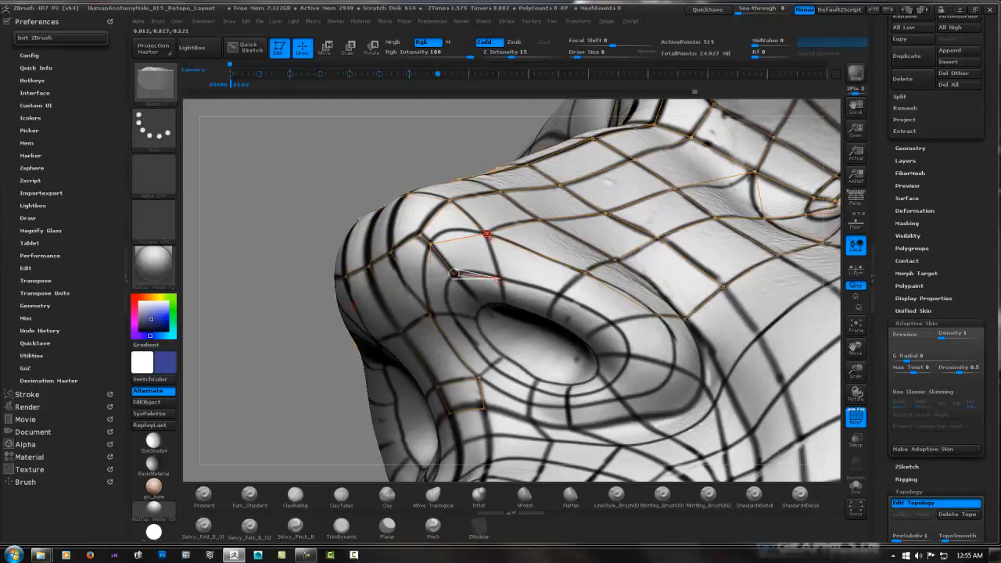
click(487, 234)
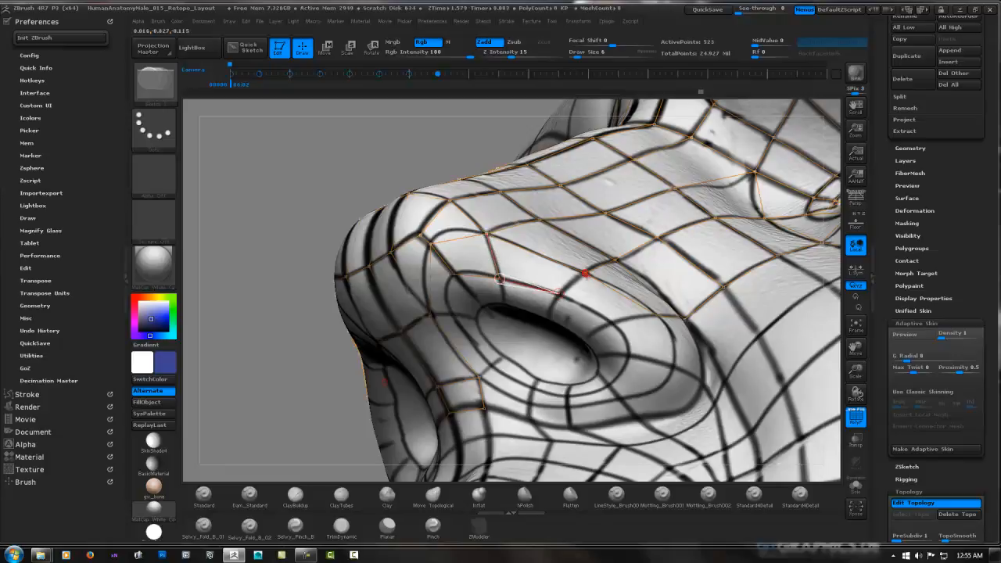
Add two mirrored faces along the outside of the nostril wing, reaching down to the painted loop above the nostril opening
click(586, 273)
right_drag(609, 310, 602, 339)
ctrl+click(552, 300)
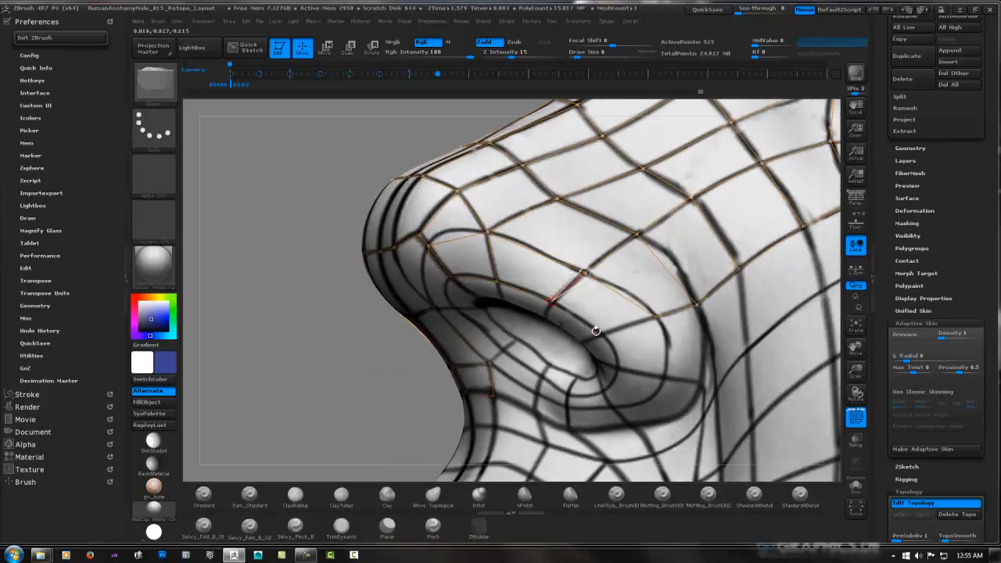
click(603, 336)
click(656, 316)
Continue the mirrored loop around the front of the nostril and down the side of the strip between the nostrils
right_drag(548, 336, 473, 285)
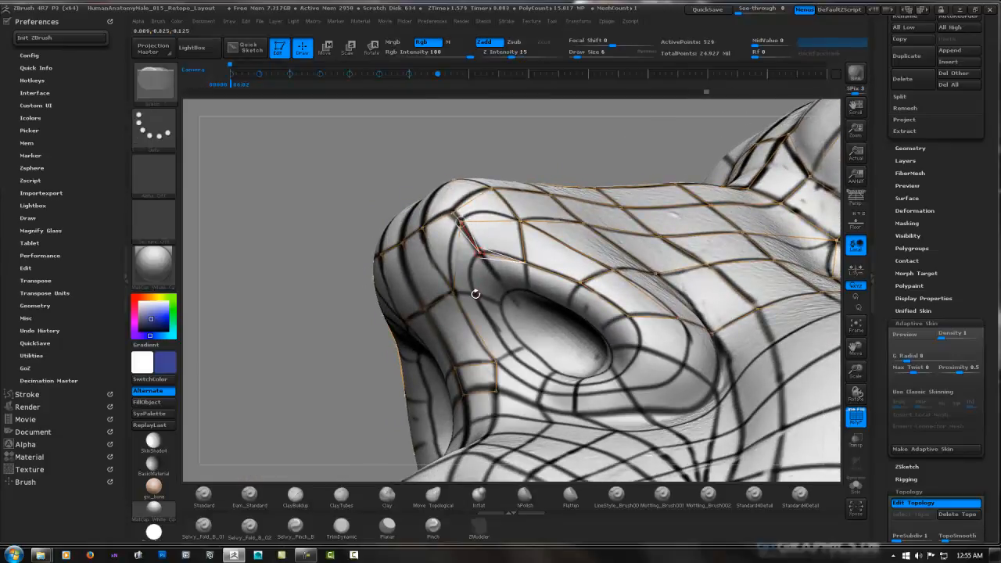
click(475, 294)
click(453, 293)
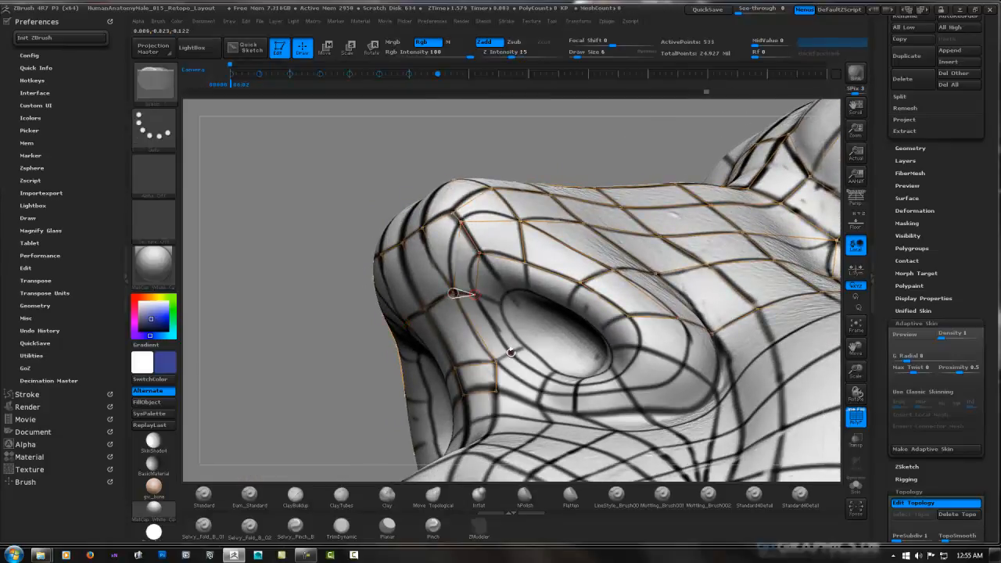
click(497, 361)
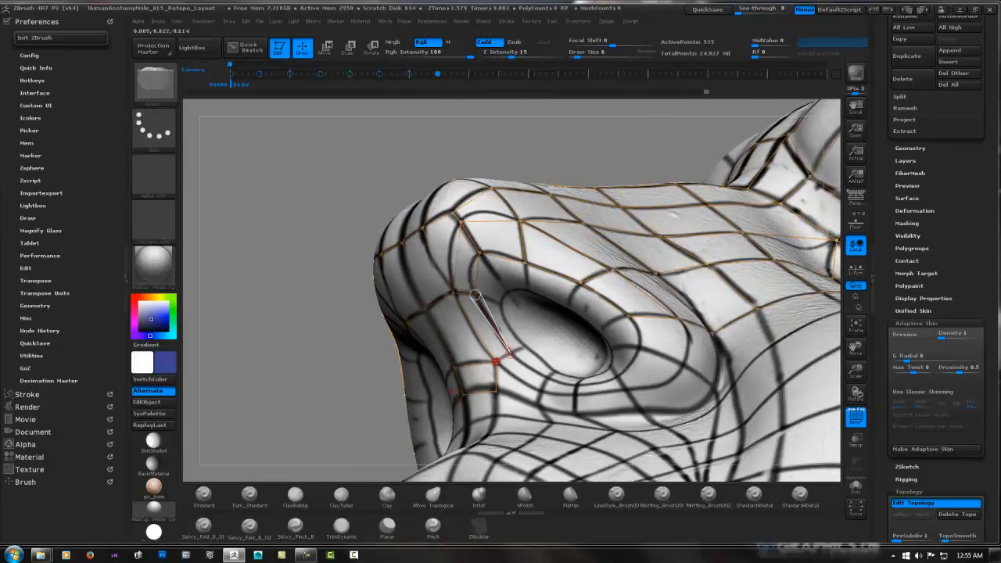
Extend mirrored faces from the base of the strip between the nostrils onto the lower edge of the nostril
click(547, 378)
click(540, 390)
click(496, 362)
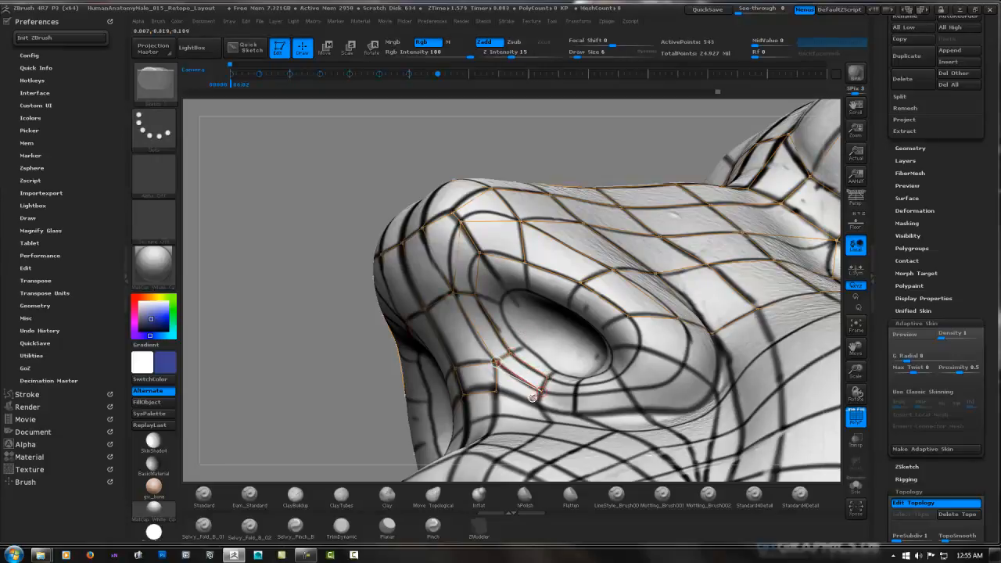
click(538, 404)
click(497, 391)
click(574, 413)
click(577, 394)
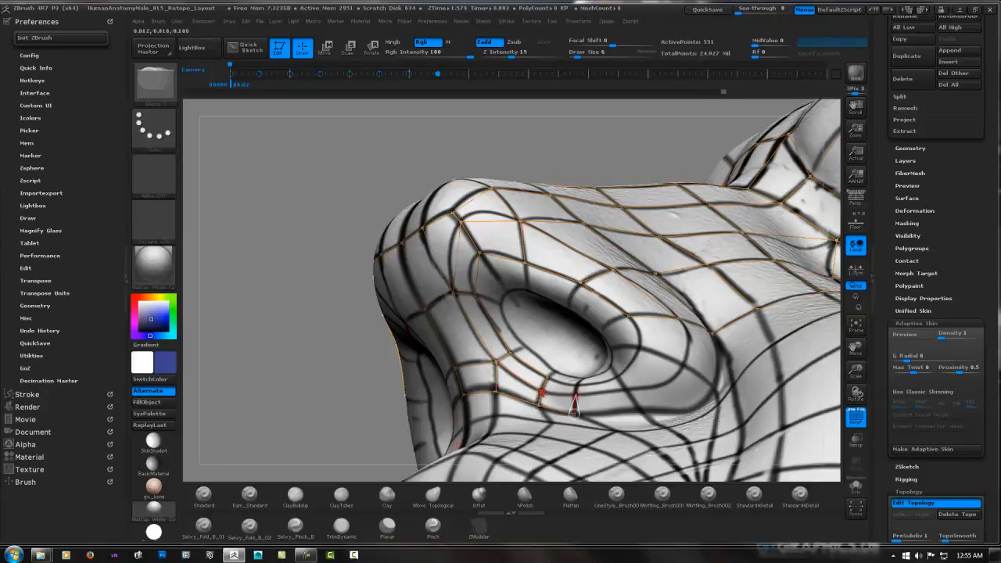
click(541, 392)
Stack mirrored faces inward across the nostril's lower edge, following the painted rows up to the opening's rim
right_drag(580, 358, 589, 275)
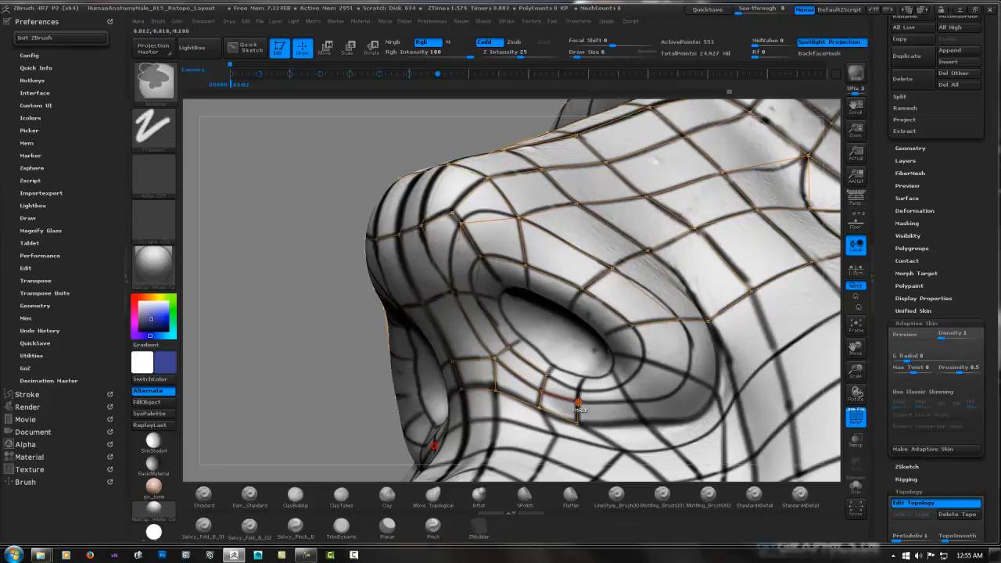
ctrl+click(578, 403)
click(579, 388)
click(550, 376)
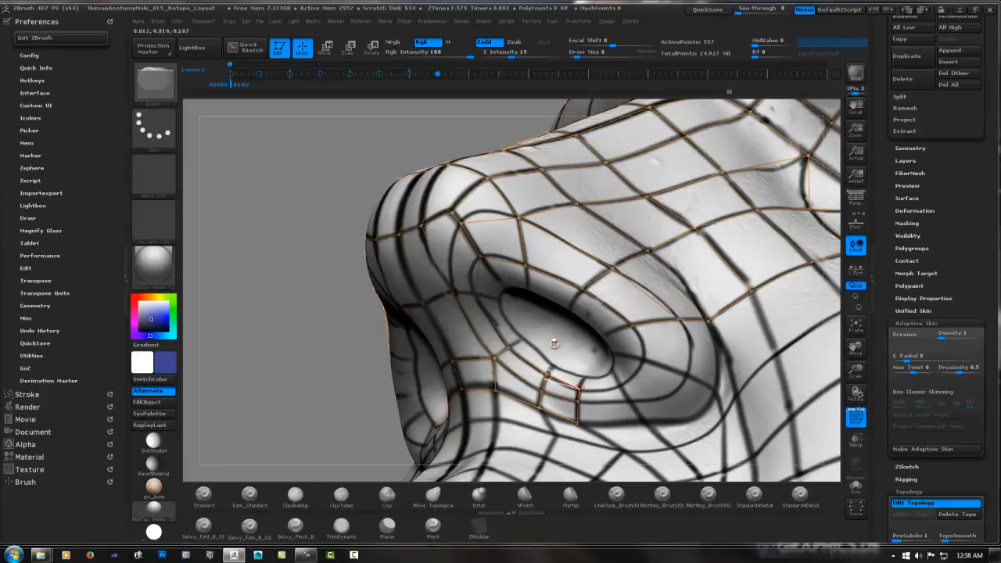
right_drag(583, 364, 585, 316)
ctrl+click(580, 393)
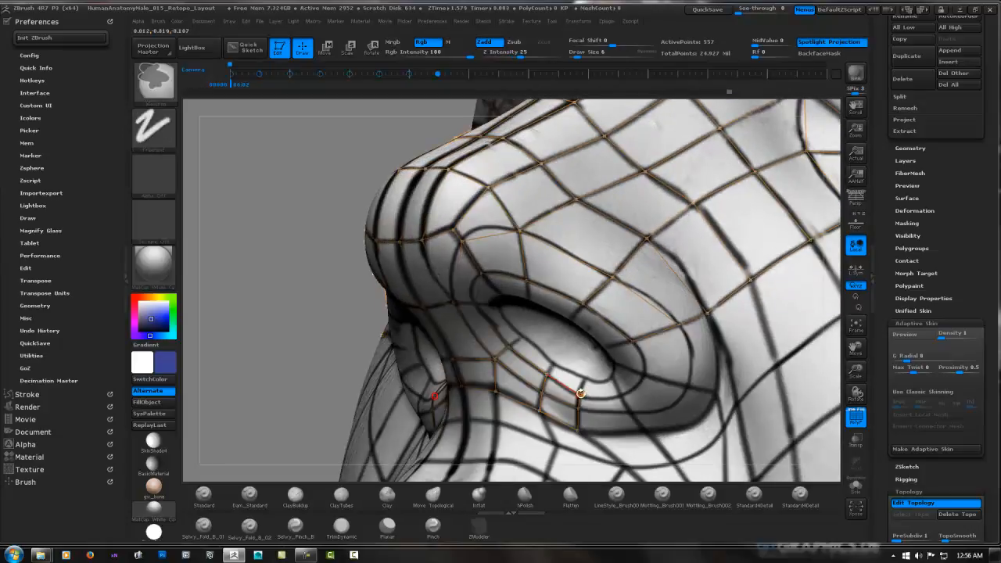
click(584, 378)
click(554, 364)
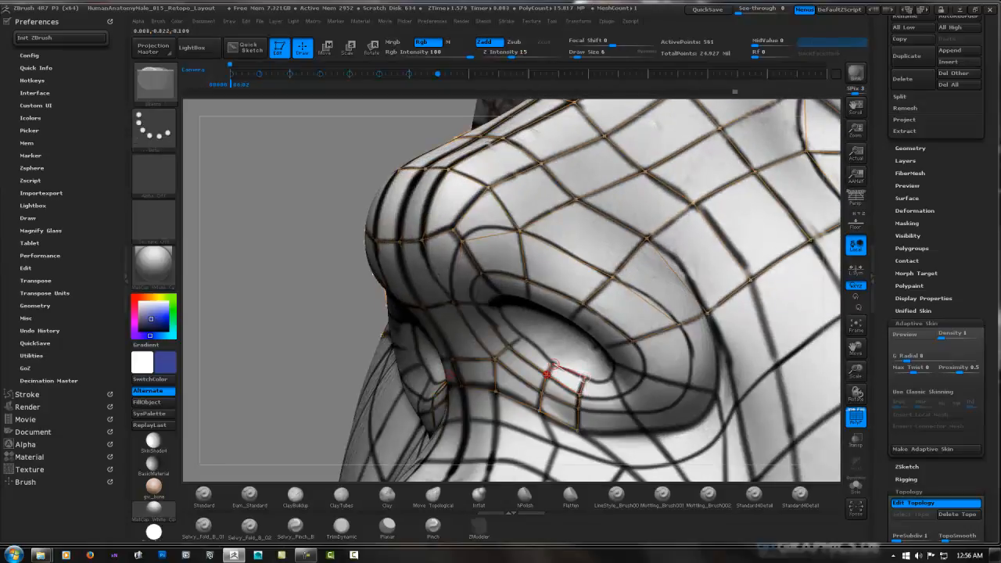
Run a mirrored row of faces along the inner rim of the opening, from the lower edge up the septum side
click(549, 375)
click(522, 335)
click(509, 346)
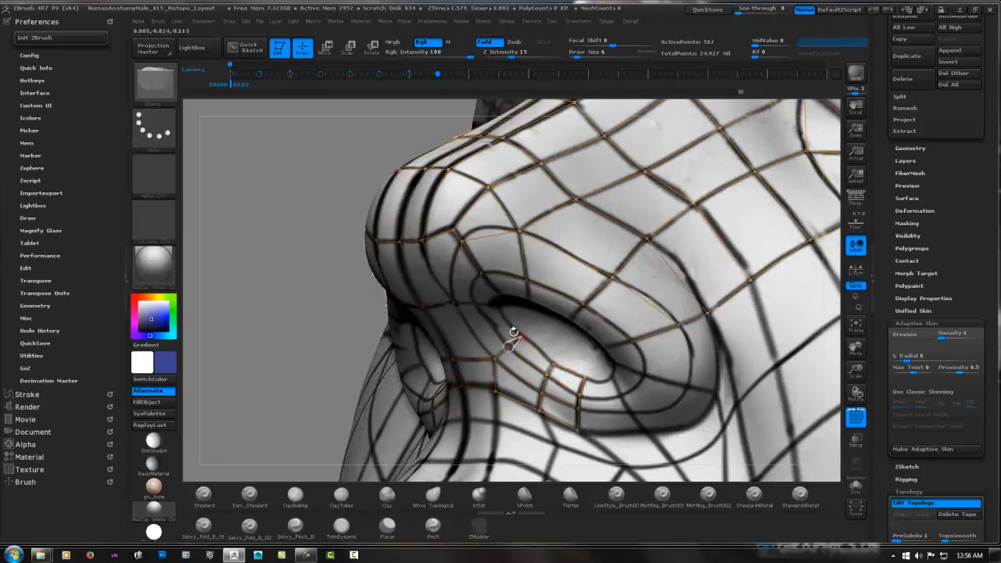
right_drag(513, 314, 510, 281)
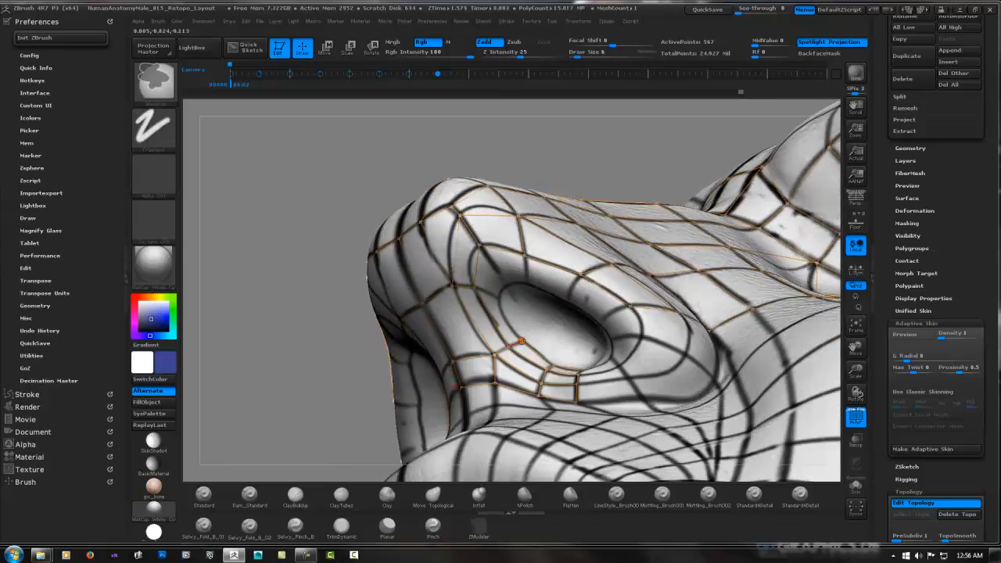
ctrl+click(521, 341)
click(474, 288)
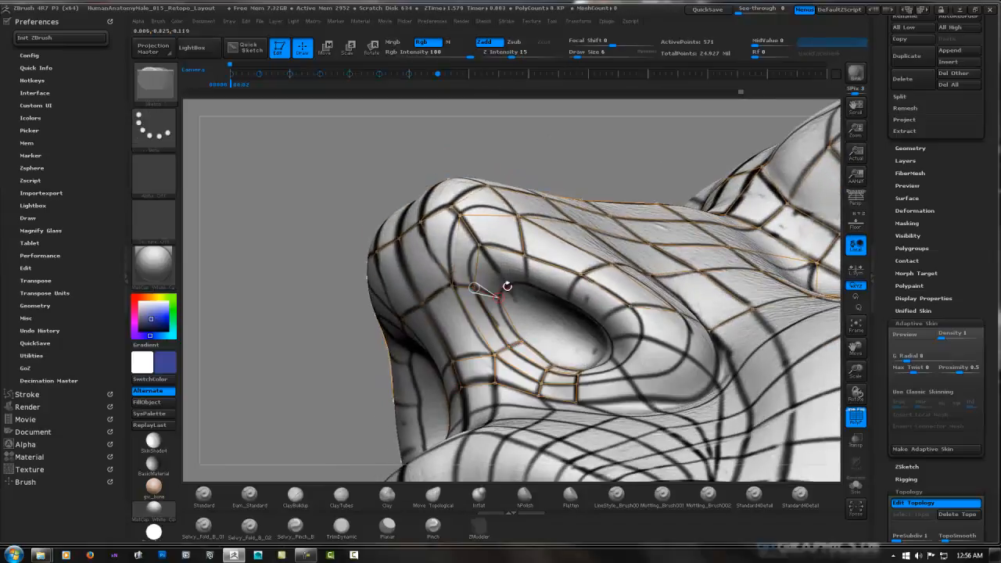
Carry the mirrored inner row of faces around the front of the nostril opening and along its upper rim
click(480, 246)
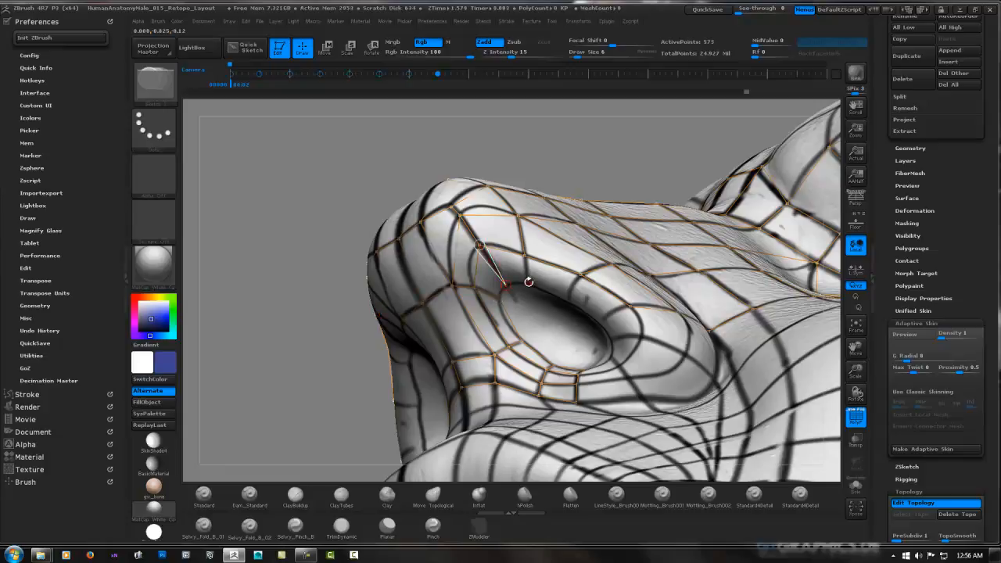
click(528, 283)
click(524, 255)
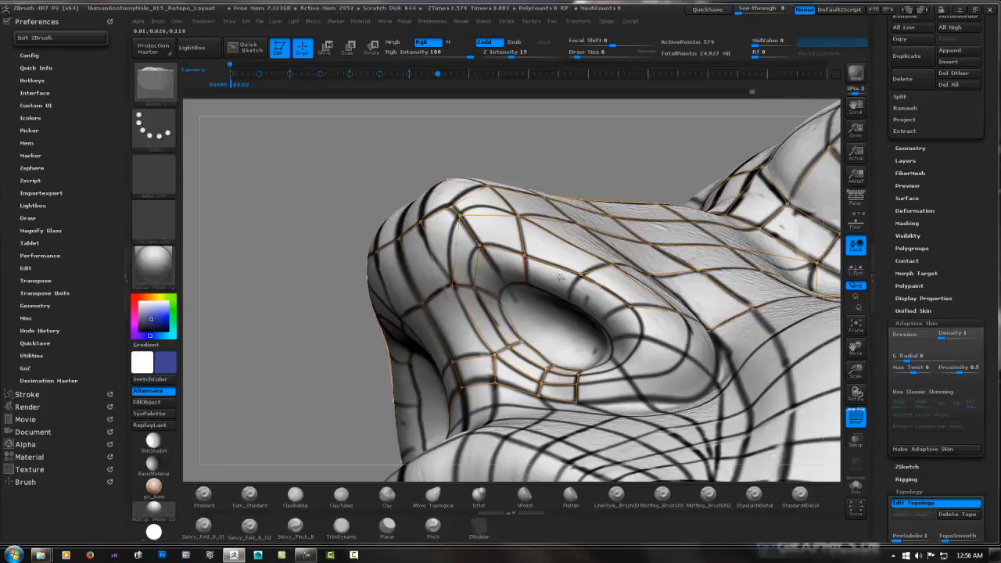
mouse_move(562, 277)
ctrl+right_down()
mouse_move(570, 241)
mouse_move(459, 240)
mouse_move(525, 203)
mouse_move(565, 210)
mouse_move(576, 302)
mouse_move(564, 273)
mouse_move(508, 286)
ctrl+right_up()
shift+click(505, 284)
shift+click(556, 307)
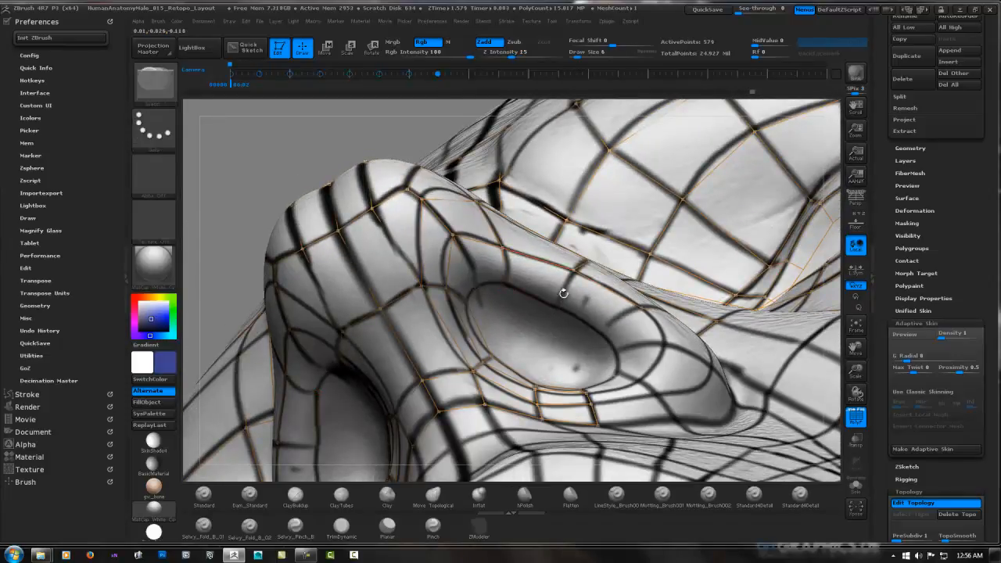
shift+click(574, 269)
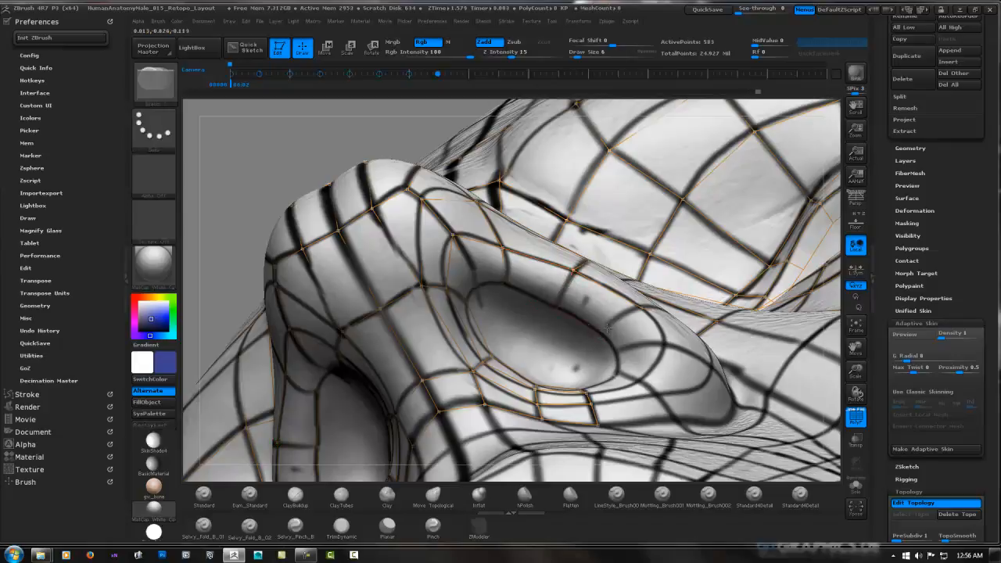
Add two mirrored faces along the outer side of the nostril opening, between its rim and the surrounding loop
shift+click(601, 333)
shift+click(642, 308)
shift+click(616, 351)
shift+click(663, 344)
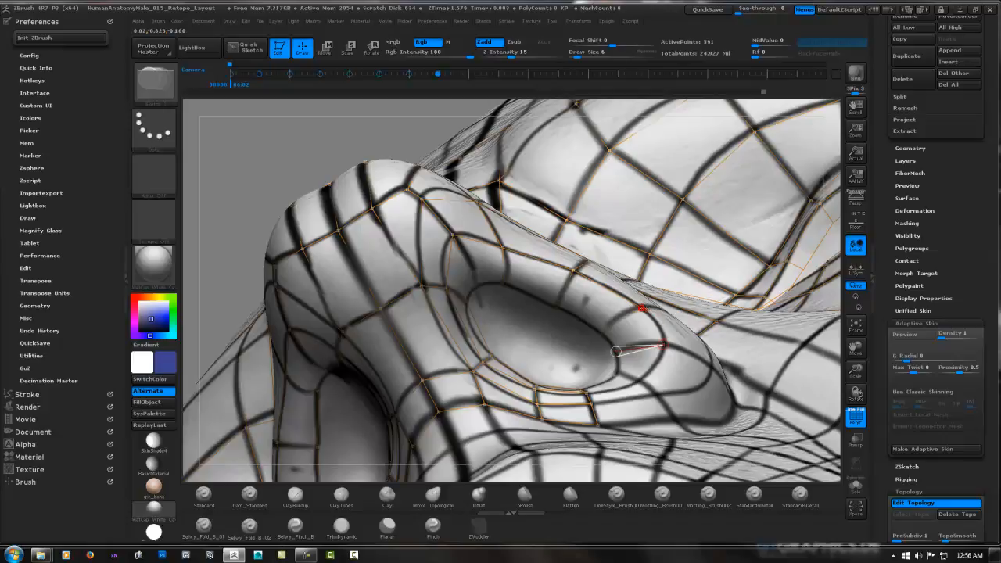
shift+click(641, 308)
Close the mirrored inner ring of faces around the rear of the nostril opening, joining it to the lower edge
click(639, 381)
click(617, 372)
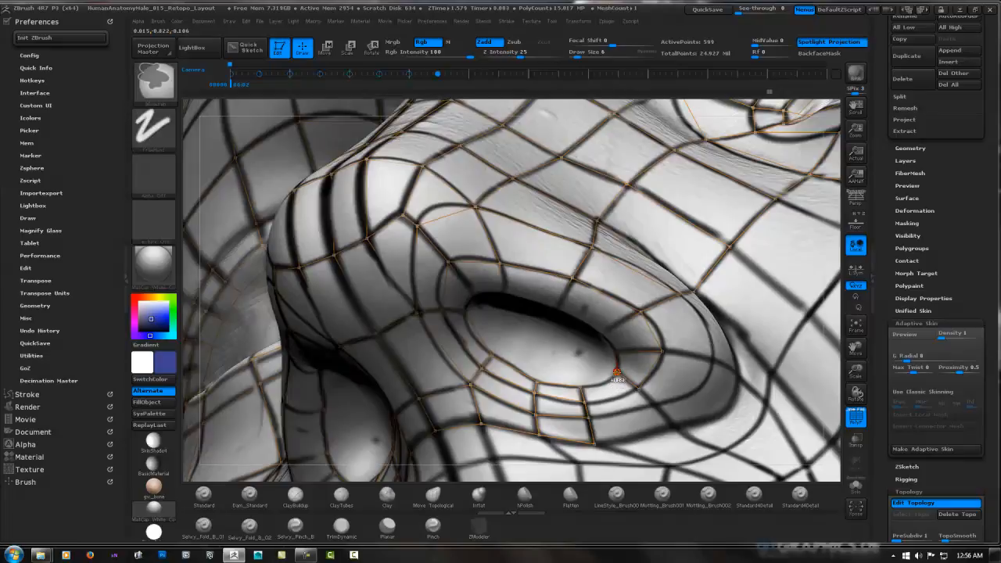
ctrl+click(617, 372)
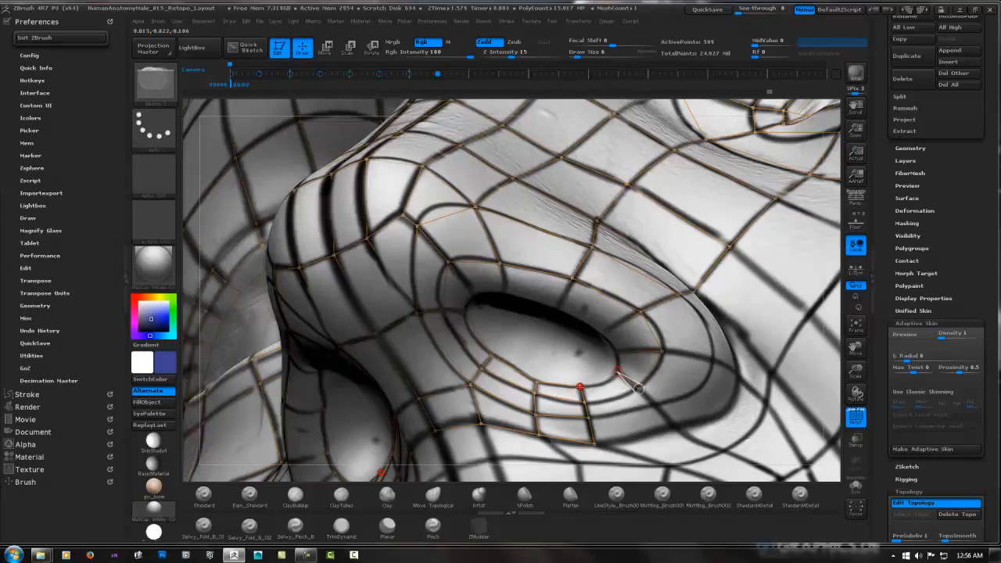
click(580, 386)
ctrl+click(583, 402)
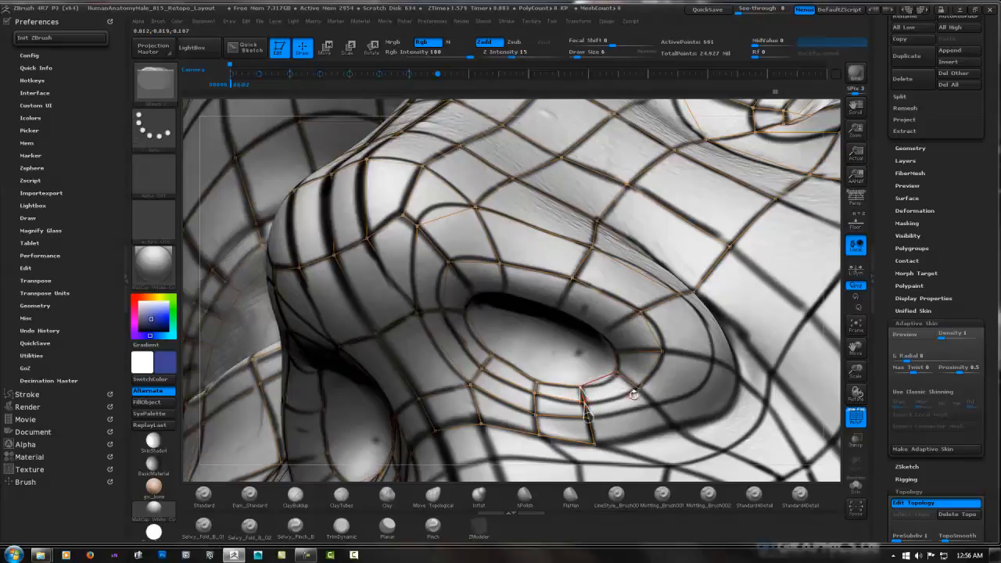
click(639, 389)
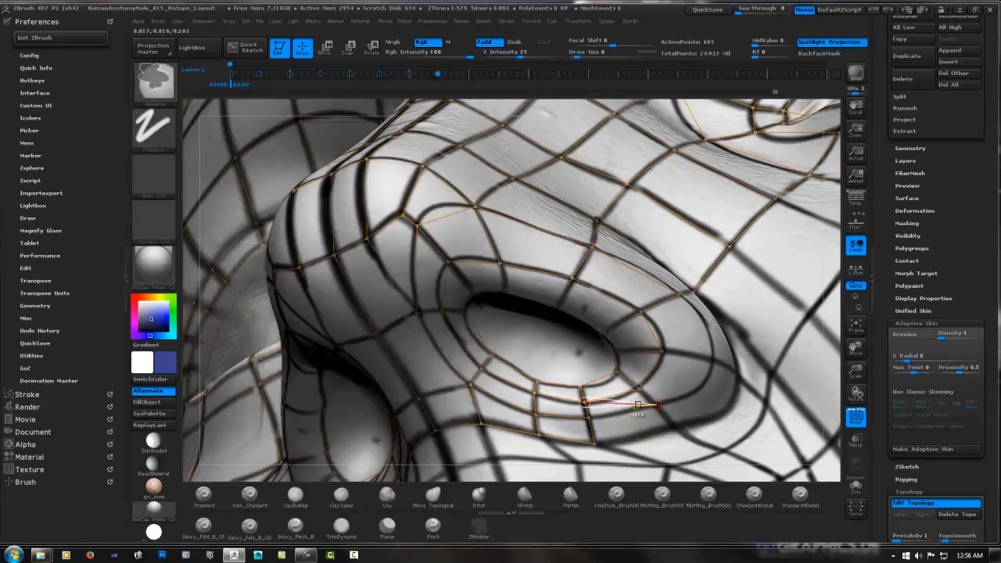
Extend the two outer rows of the nostril's lower edge backward with mirrored faces beneath the closed ring
ctrl+click(641, 389)
click(653, 404)
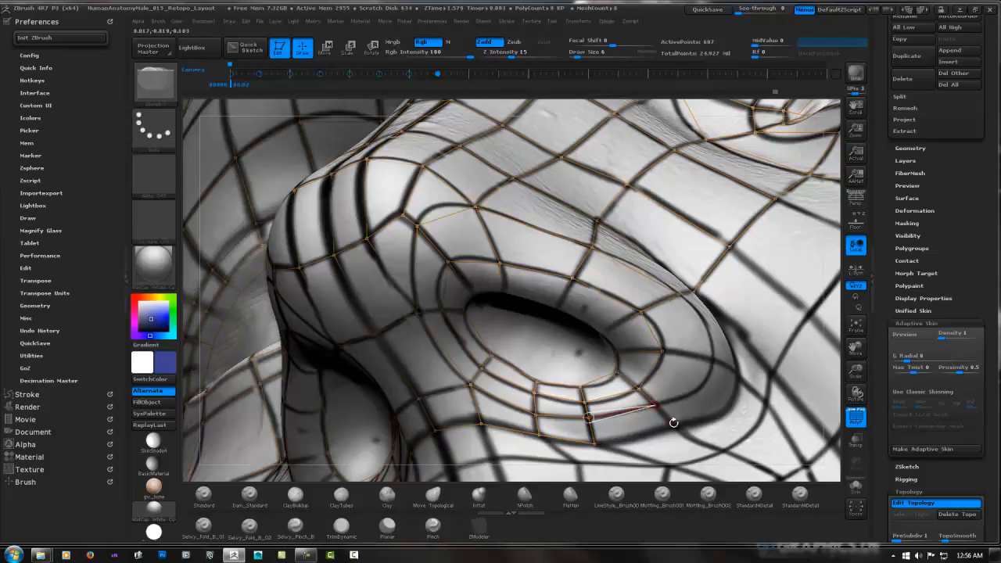
click(675, 427)
click(595, 444)
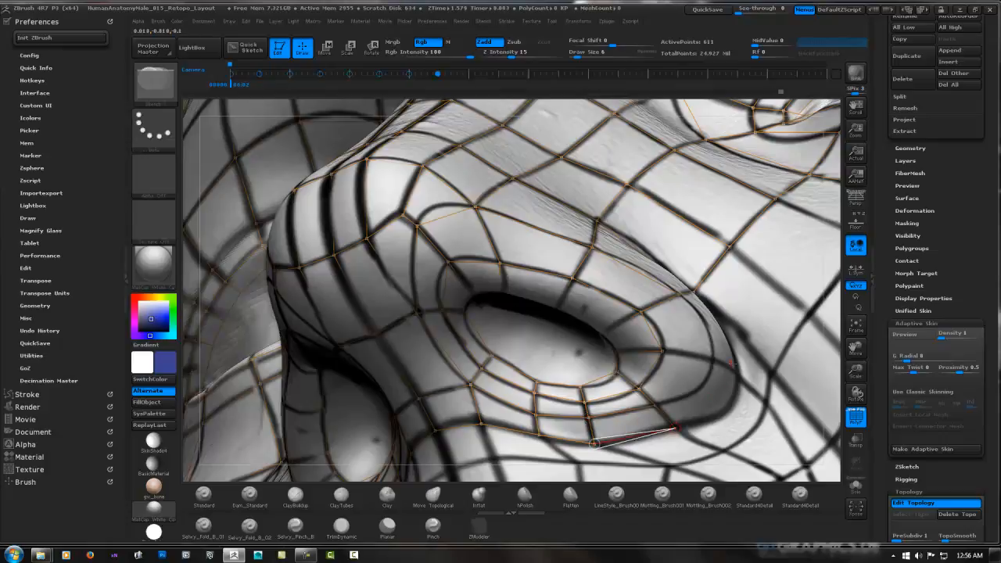
right_drag(596, 441, 688, 435)
Add two mirrored faces on the rear of the nostril wing, from the inner ring out to the wing's outer crease
ctrl+click(649, 353)
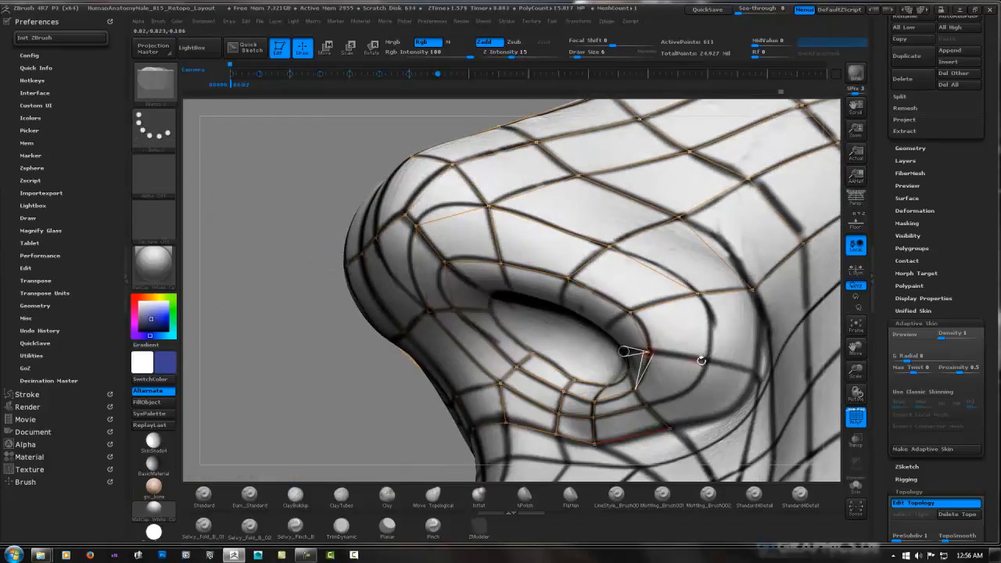
click(708, 359)
click(698, 294)
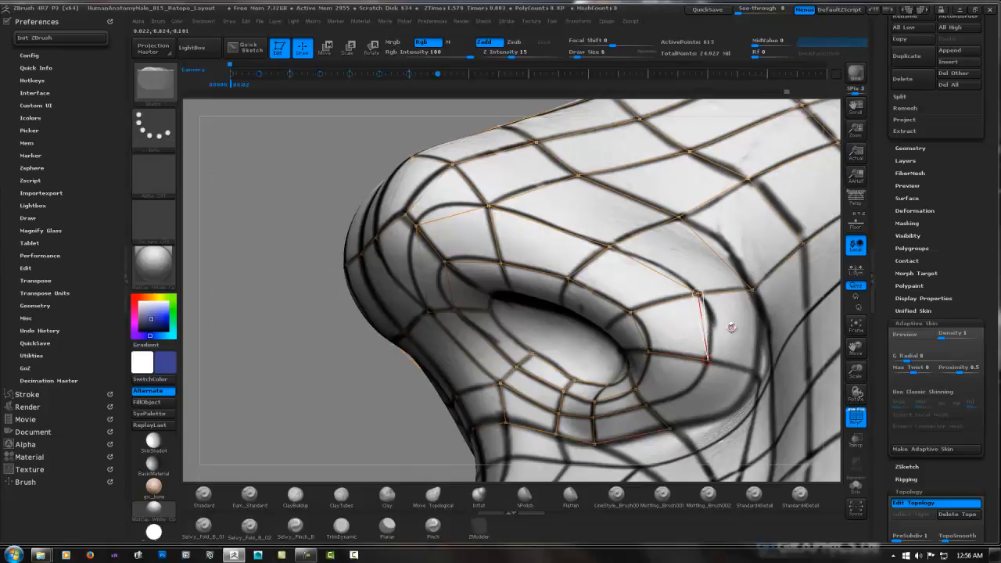
click(757, 374)
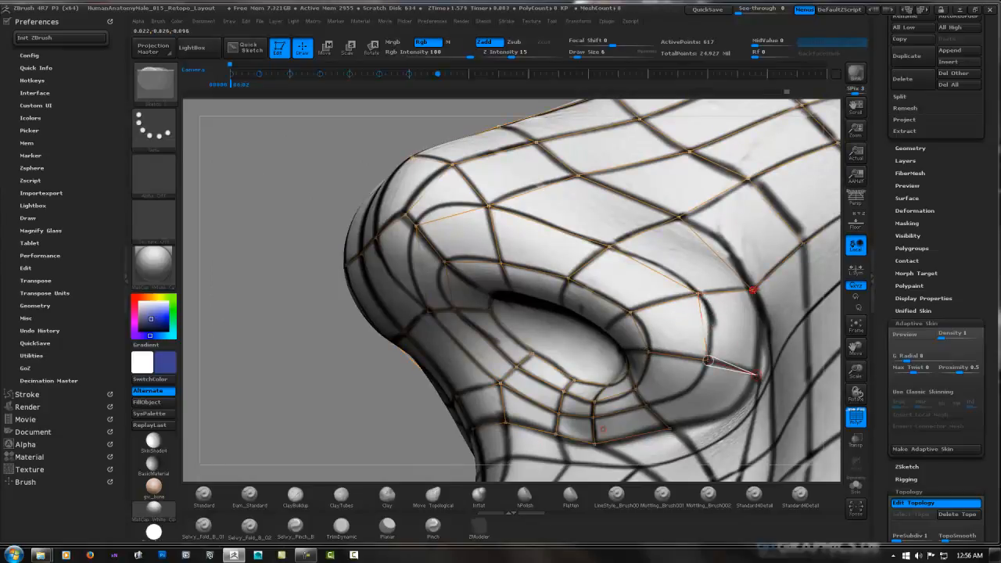
click(753, 290)
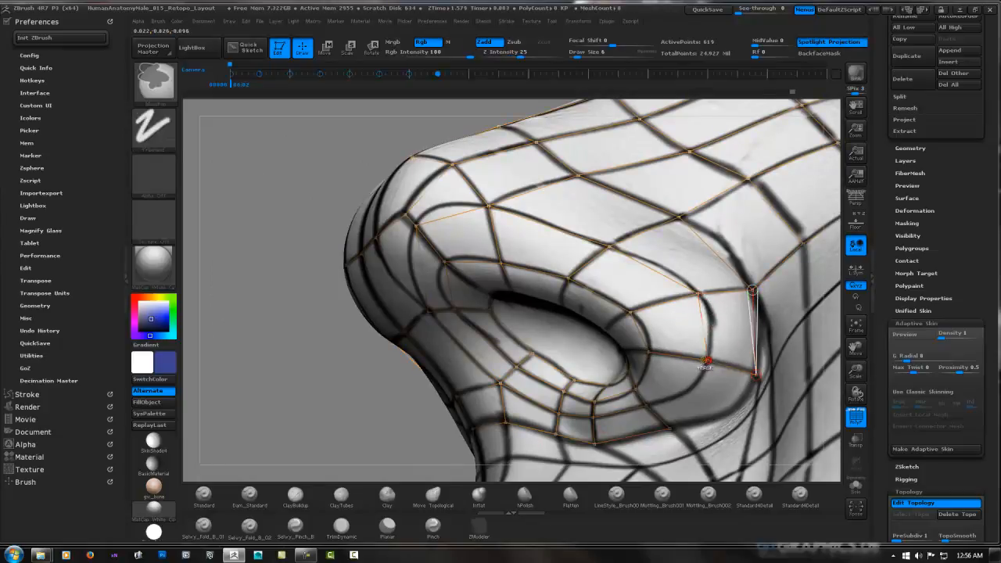
Fill the rear corner beneath the nostril wing with mirrored faces joining the wing to the lower edge
ctrl+click(707, 360)
click(646, 405)
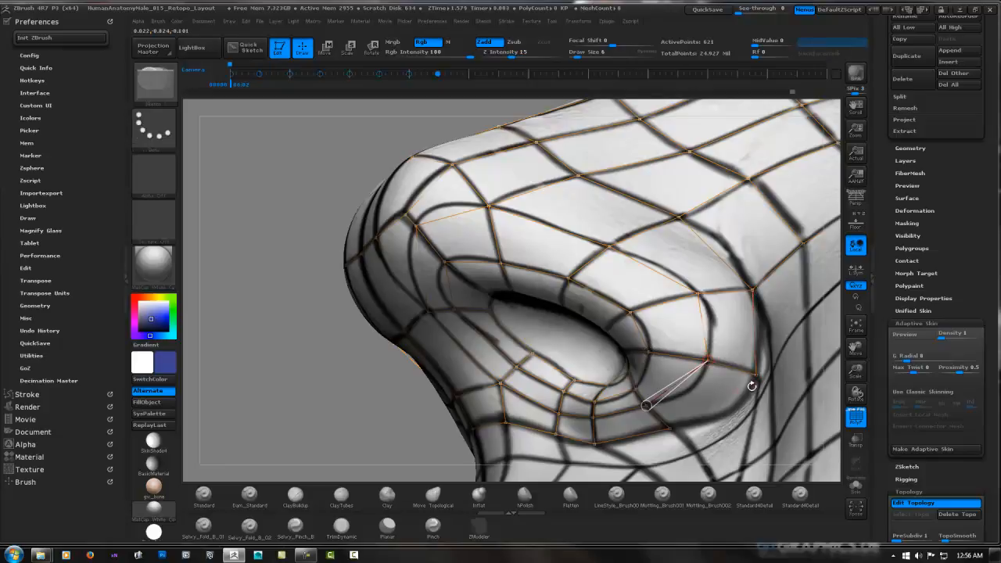
ctrl+click(672, 428)
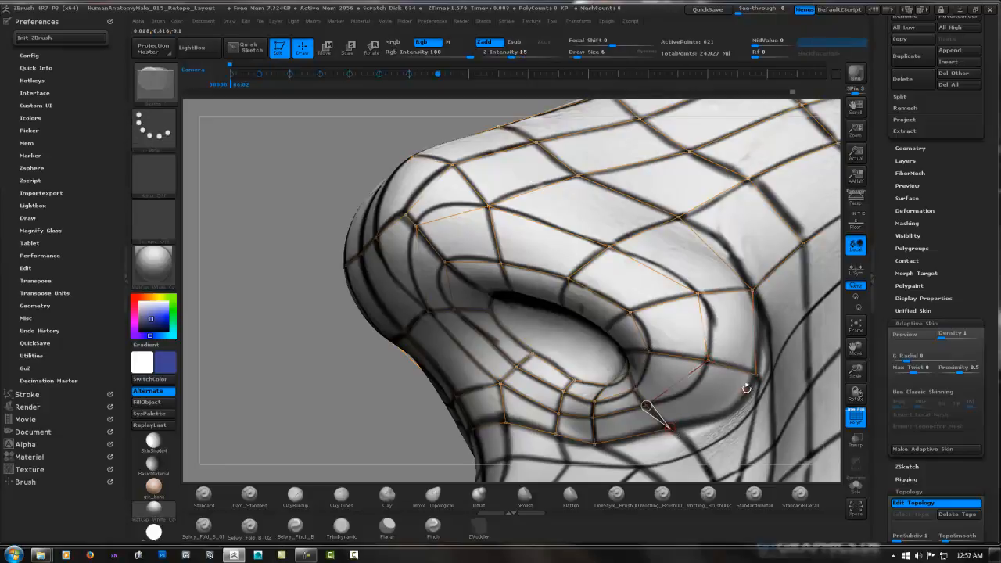
click(646, 406)
Preview the adaptive skin of the retopology mesh and isolate it to examine the eye and nose surfaces
mouse_move(645, 406)
ctrl+right_down()
mouse_move(648, 358)
mouse_move(739, 363)
mouse_move(745, 330)
mouse_move(451, 304)
ctrl+right_up()
right_drag(657, 290, 563, 286)
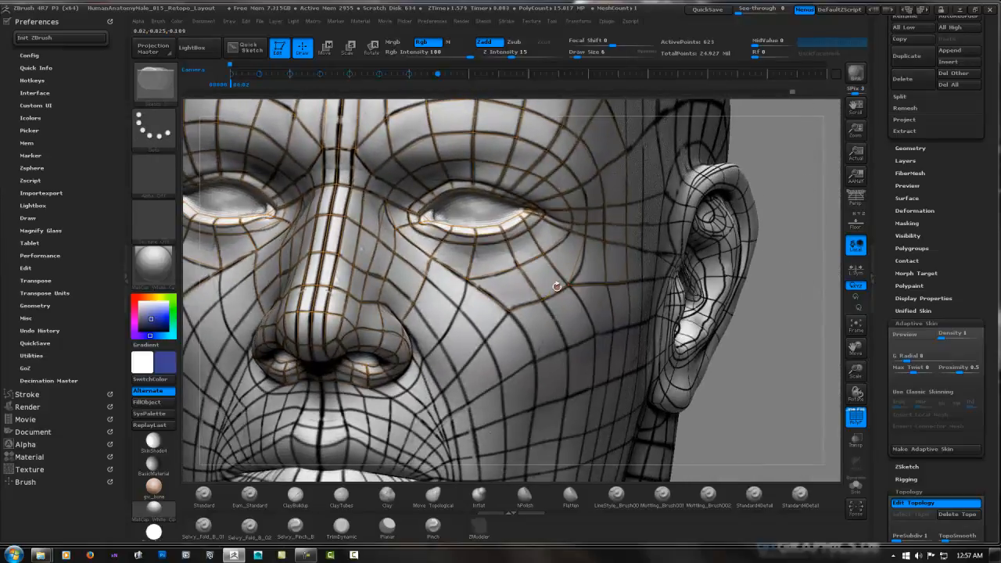
right_drag(584, 283, 494, 287)
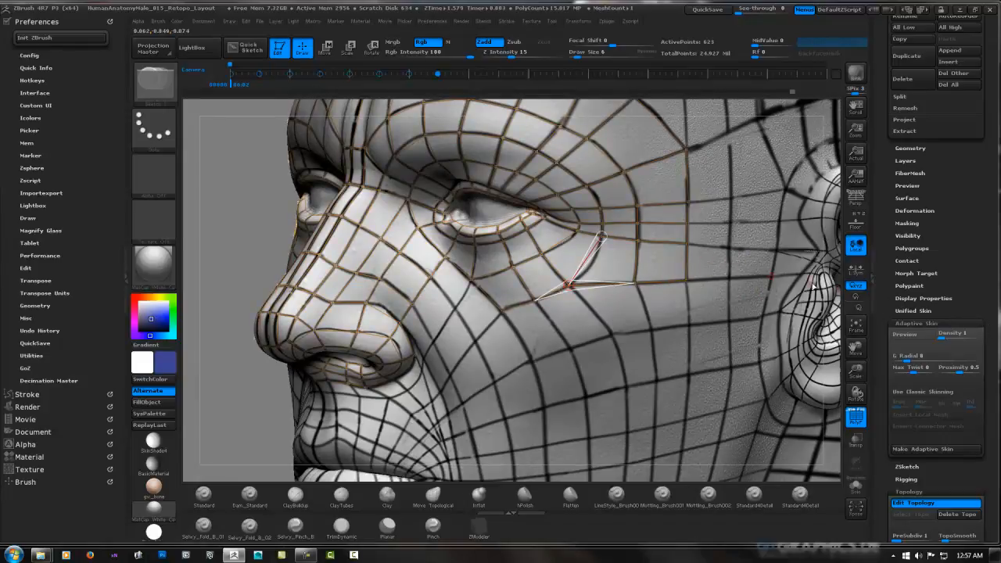
click(905, 334)
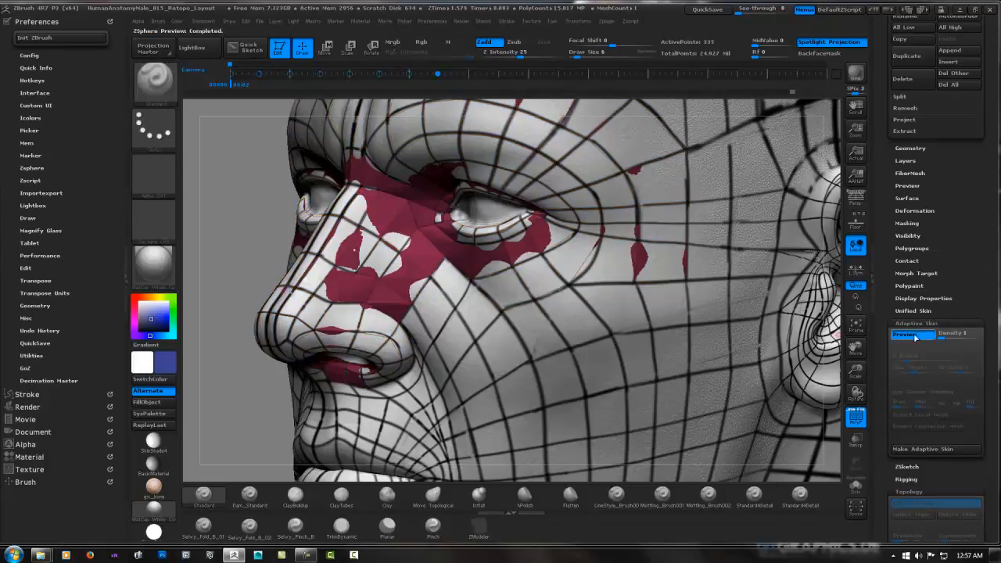
click(857, 487)
drag(590, 271, 585, 296)
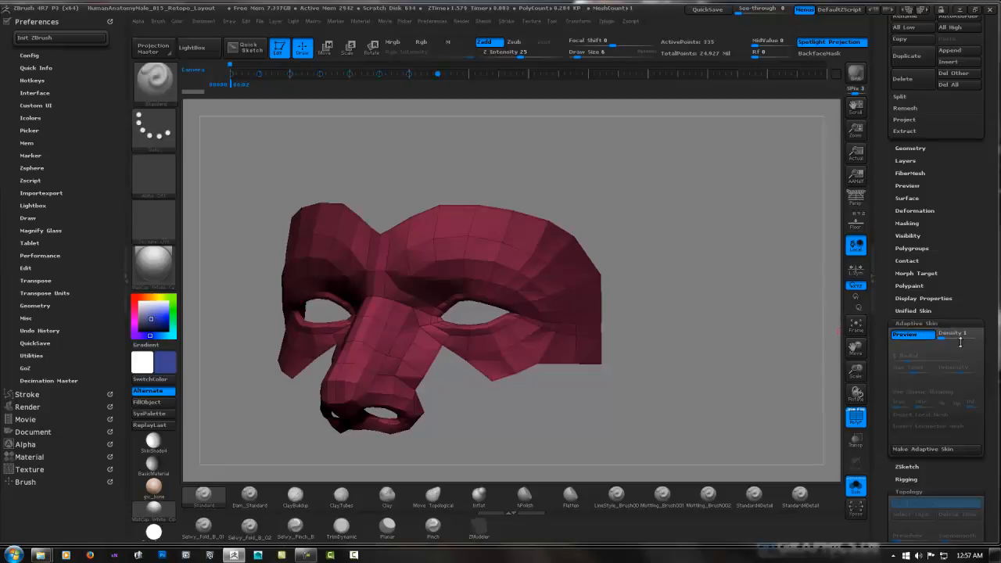
scroll(991, 353, down, 1)
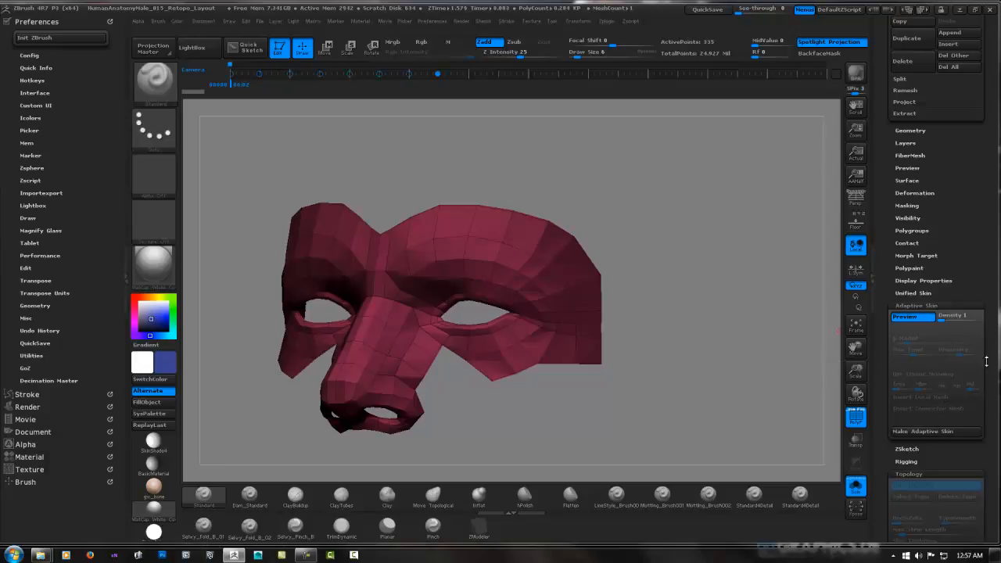
scroll(993, 352, up, 10)
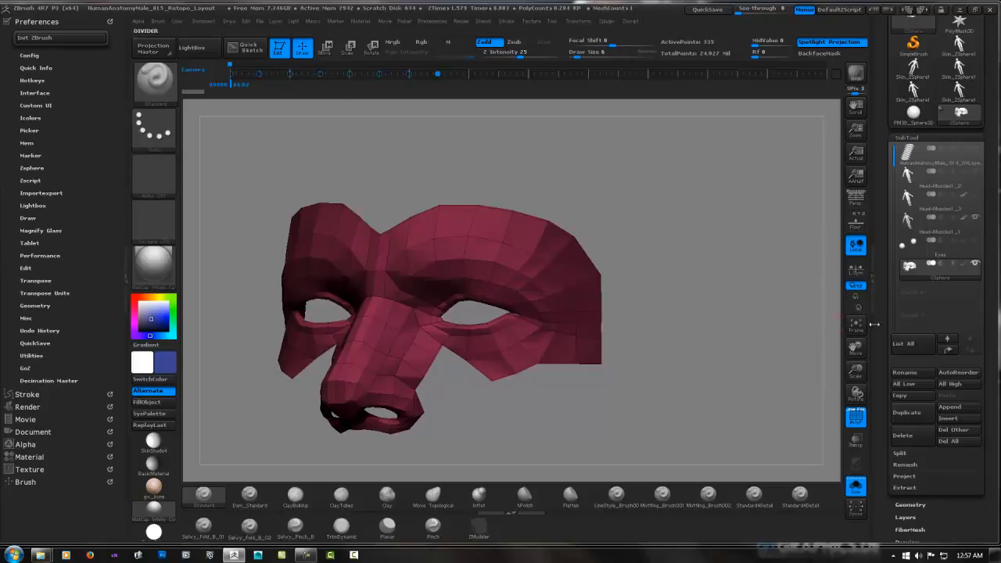
scroll(989, 348, down, 5)
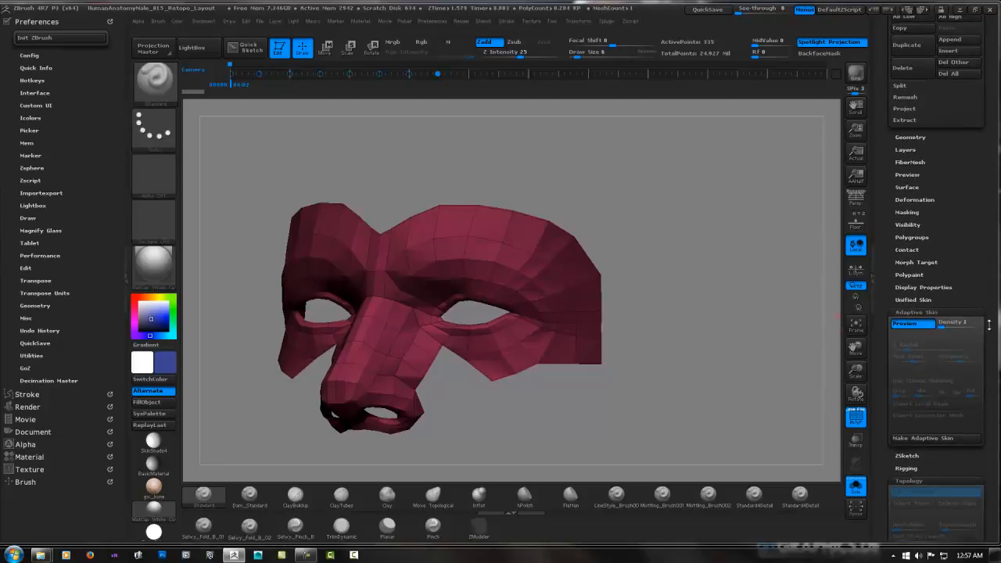
scroll(989, 324, down, 1)
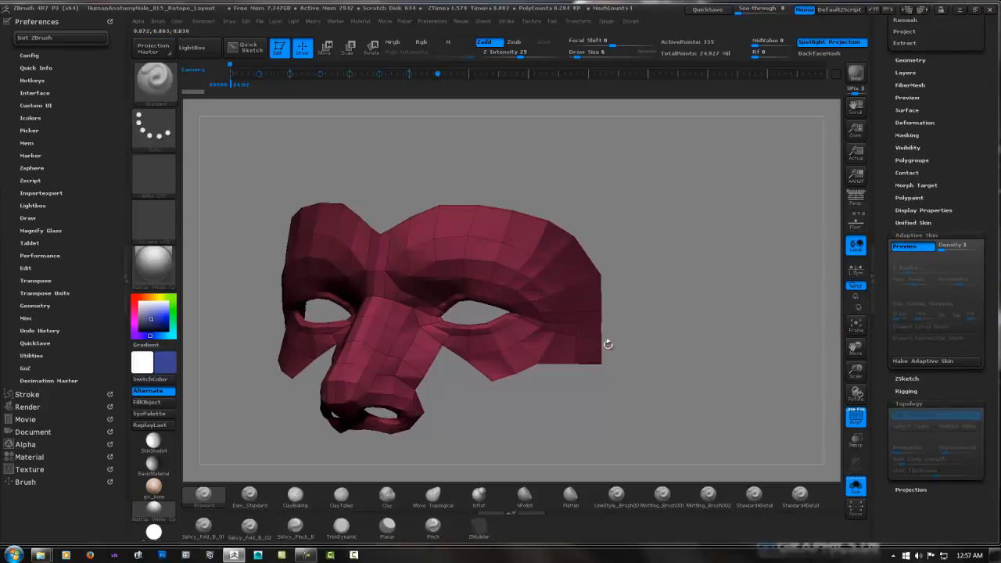
Examine the isolated preview, restore the sculpted head, and add mirrored topology faces on the cheek beside the nostril wing
mouse_move(478, 355)
ctrl+right_down()
mouse_move(529, 341)
mouse_move(536, 333)
mouse_move(511, 337)
mouse_move(541, 335)
mouse_move(581, 309)
mouse_move(623, 308)
ctrl+right_up()
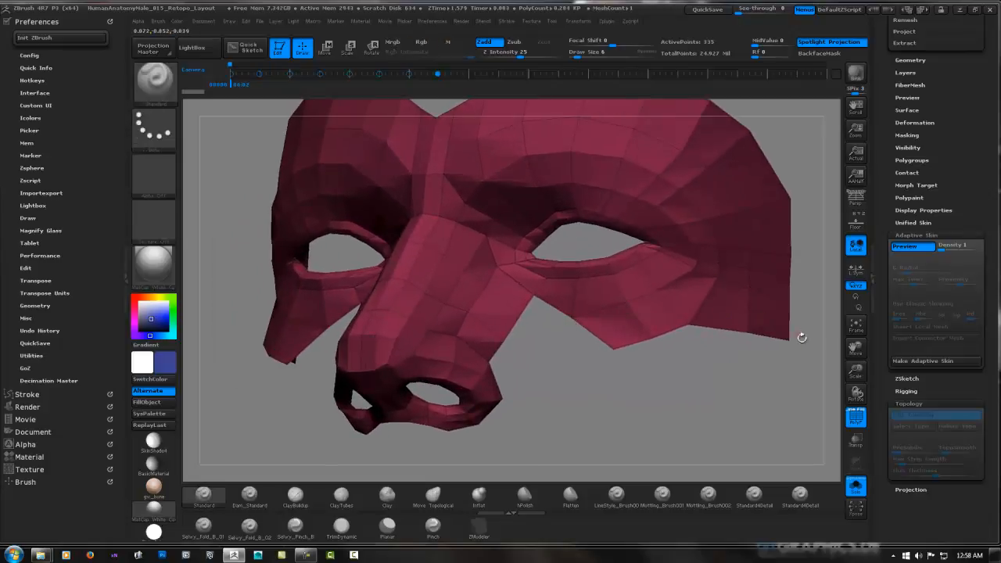
click(856, 489)
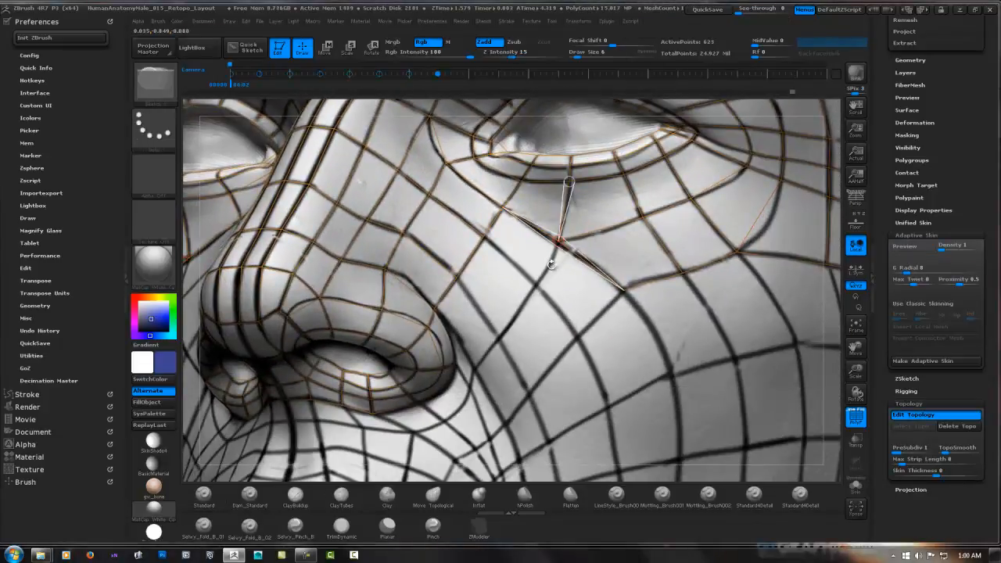
click(535, 285)
click(499, 339)
click(458, 278)
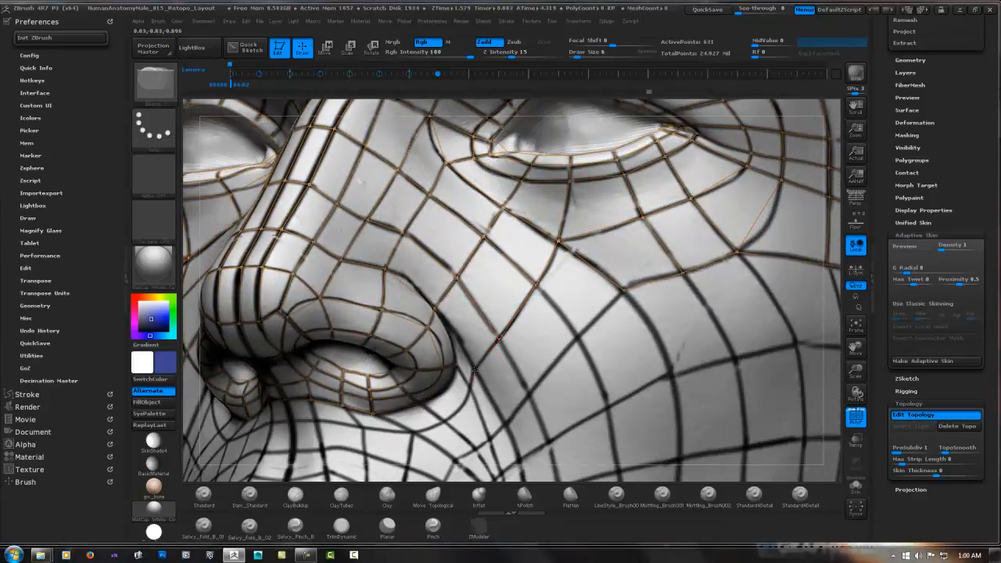
Continue the mirrored faces down around the nostril wing's outer crease and beneath the nostril
right_drag(488, 379, 509, 319)
click(468, 371)
click(434, 308)
click(463, 393)
click(436, 299)
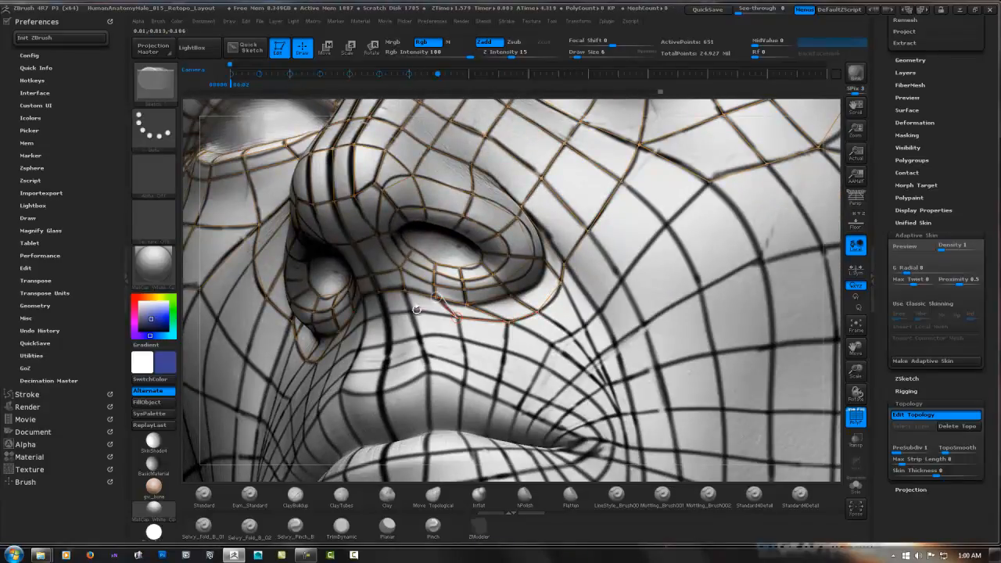
Bridge both sides beneath the nose with mirrored face rows meeting at the centre of the philtrum
click(385, 313)
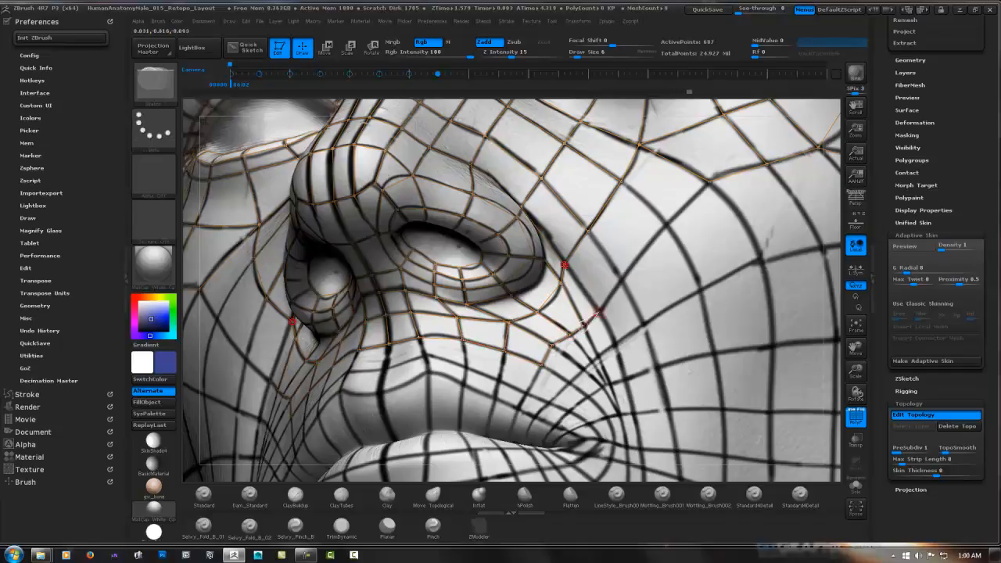
ctrl+click(389, 344)
right_drag(389, 344, 406, 356)
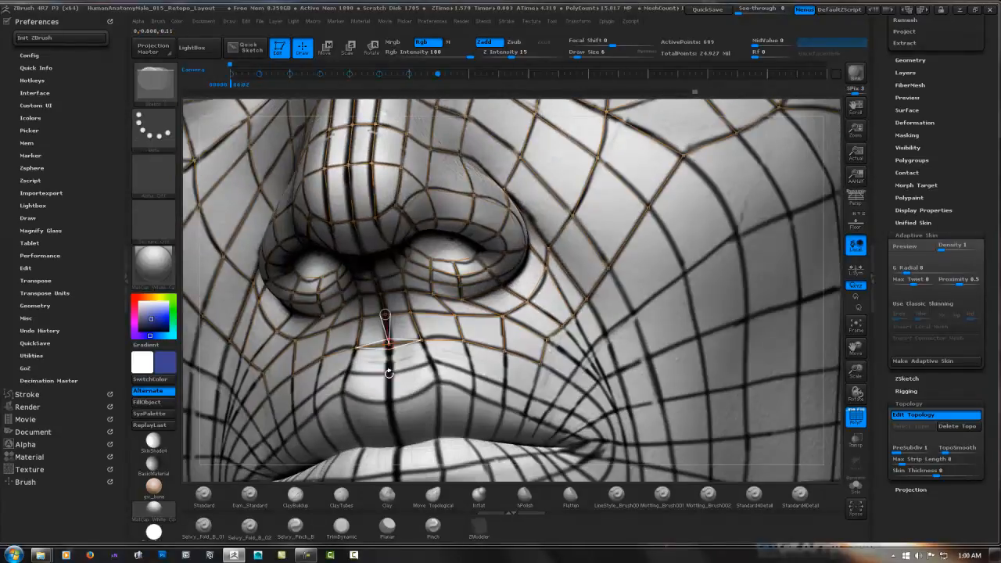
Extend the mirrored rows down the philtrum to the upper lip border and outward toward the mouth corner
click(390, 373)
click(428, 364)
click(421, 339)
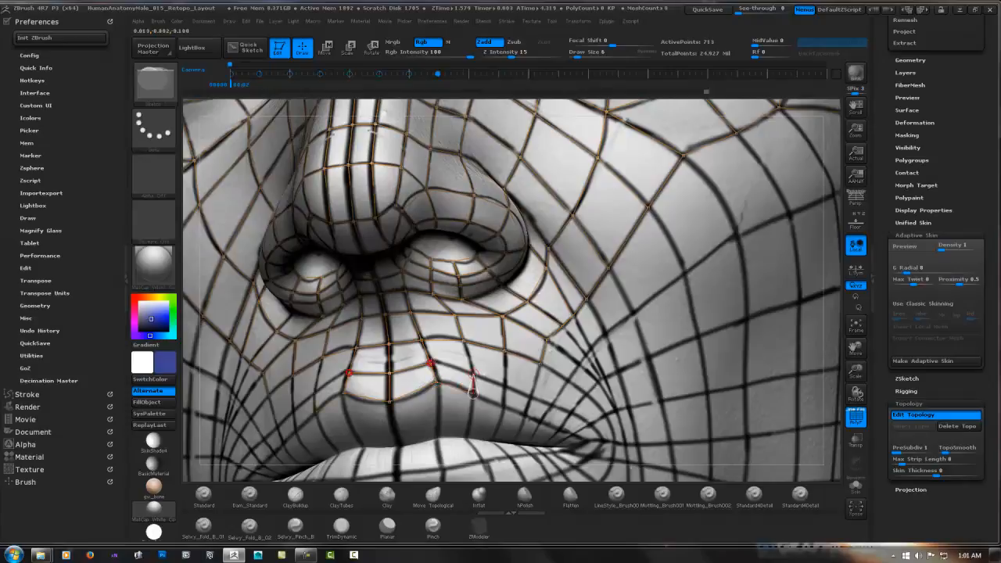
click(504, 387)
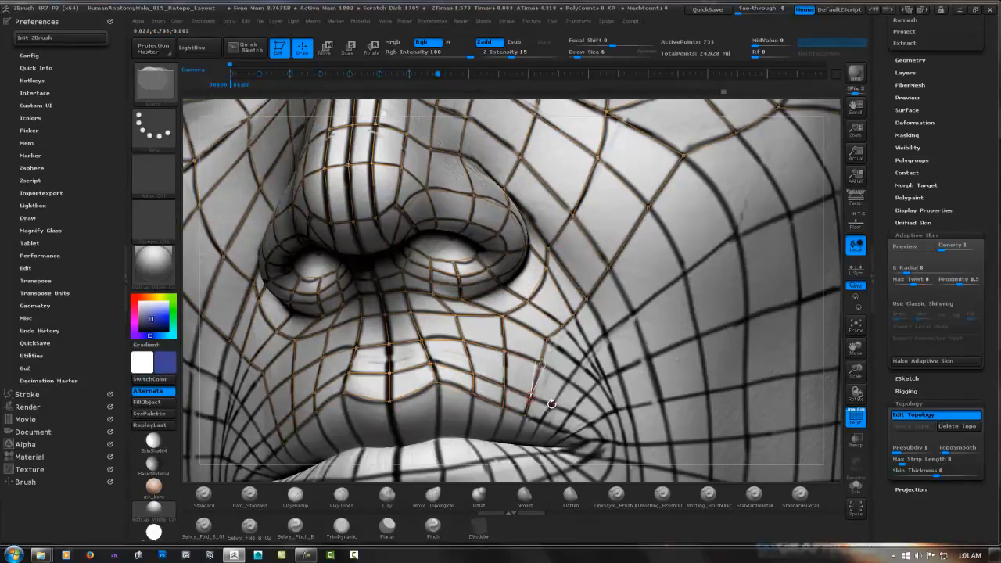
click(542, 421)
Fill the smile fold beside the nostril with mirrored faces joining the upper lip rows to the cheek
right_drag(504, 351, 448, 336)
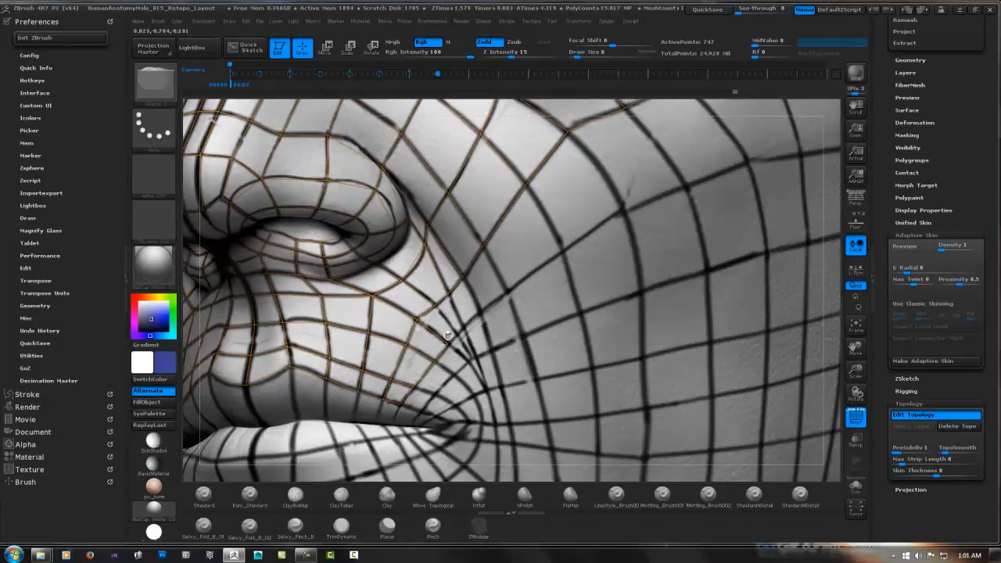
click(449, 341)
click(463, 326)
click(450, 295)
click(479, 315)
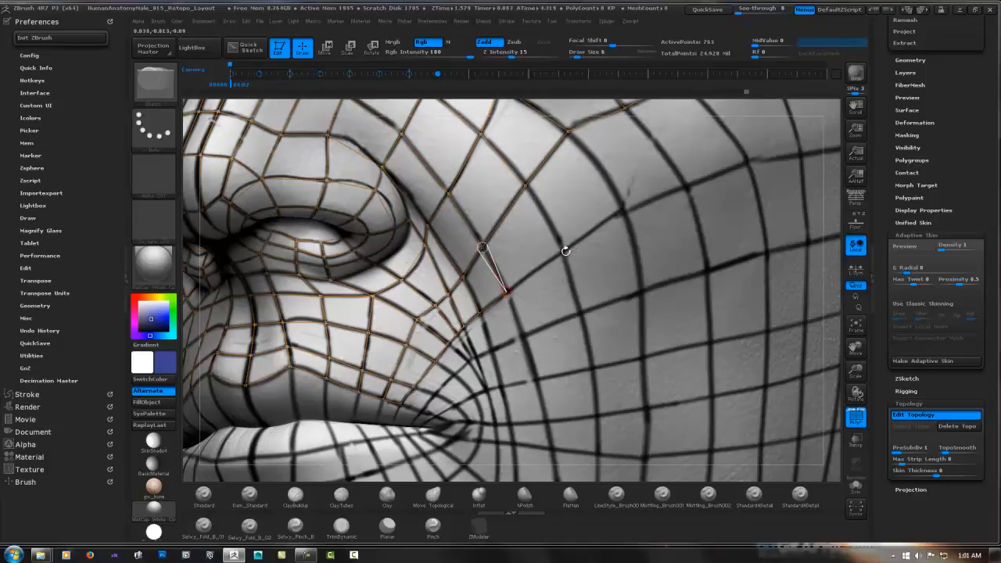
Add mirrored faces across the front cheek below the eye, following the painted guide lines outward and down
click(623, 209)
click(568, 132)
click(686, 187)
click(626, 107)
click(707, 272)
click(642, 294)
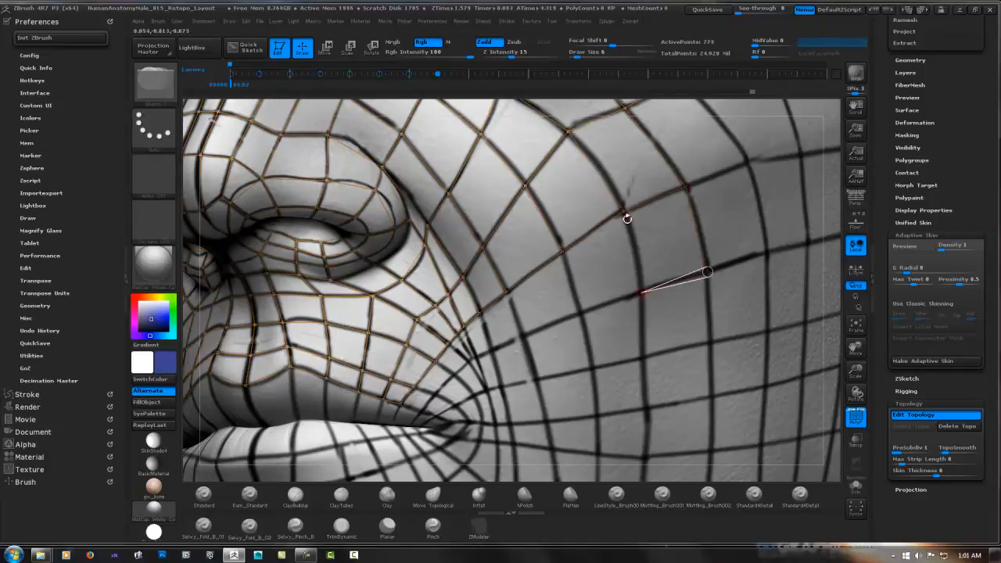
Fill the narrow smile-fold area above the mouth corner with mirrored faces linking the lip and cheek rows
click(475, 357)
ctrl+right_drag(476, 358, 477, 397)
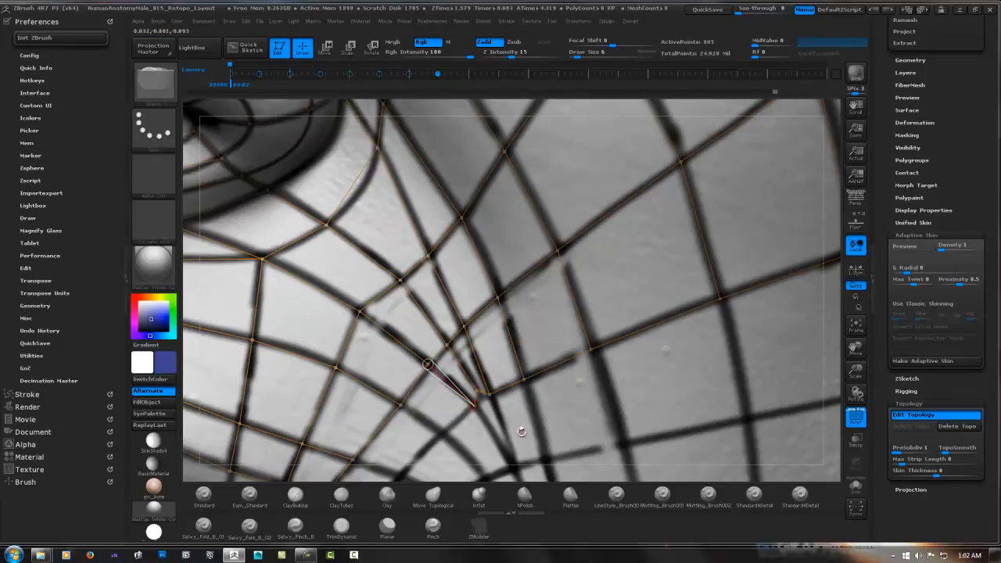
alt+right_drag(520, 431, 534, 319)
click(489, 279)
click(455, 320)
click(414, 291)
Build a row of mirrored faces from the upper lip edge, curving above the mouth corner and out across the cheek
click(415, 411)
click(457, 389)
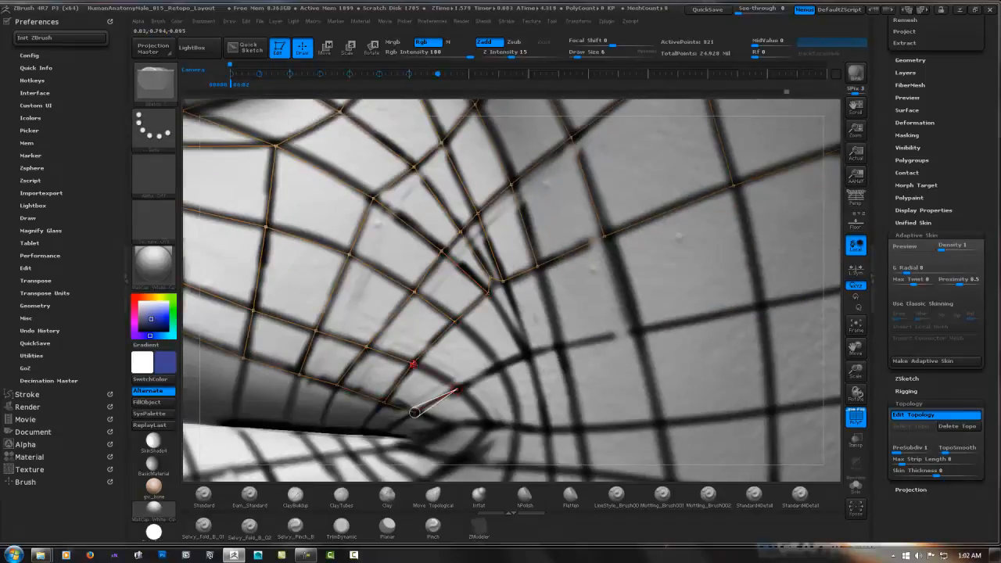
click(413, 363)
click(499, 365)
click(456, 322)
click(502, 282)
click(560, 345)
click(537, 267)
click(639, 333)
click(605, 236)
click(761, 305)
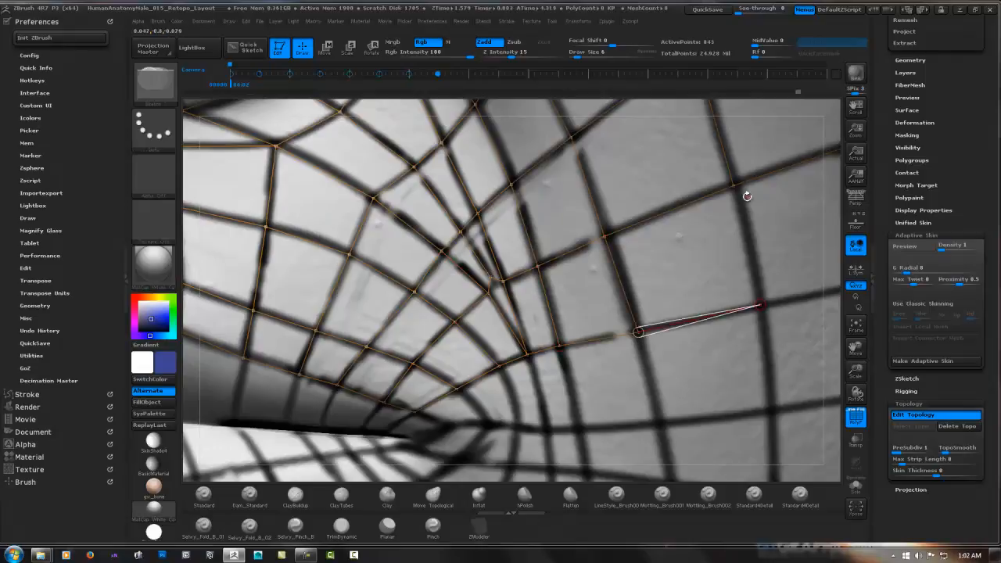
click(733, 185)
Add the next mirrored row down, from the cheek back to the mouth corner
click(771, 408)
click(561, 345)
click(547, 430)
click(527, 355)
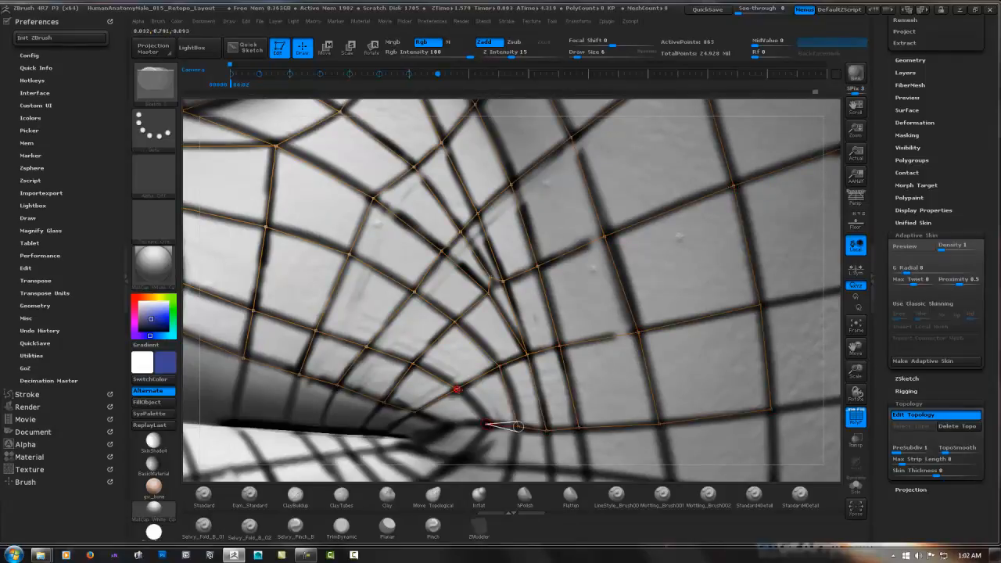
Wrap mirrored faces around the mouth corner and extend their row outward along the lower cheek
right_drag(431, 448, 480, 348)
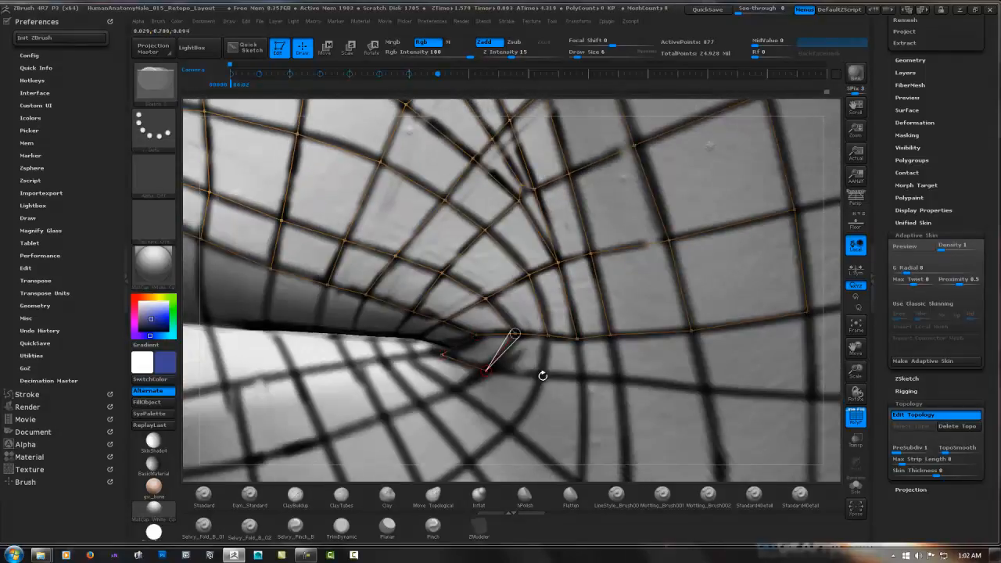
alt+right_drag(707, 388, 435, 379)
click(431, 383)
click(420, 323)
click(539, 391)
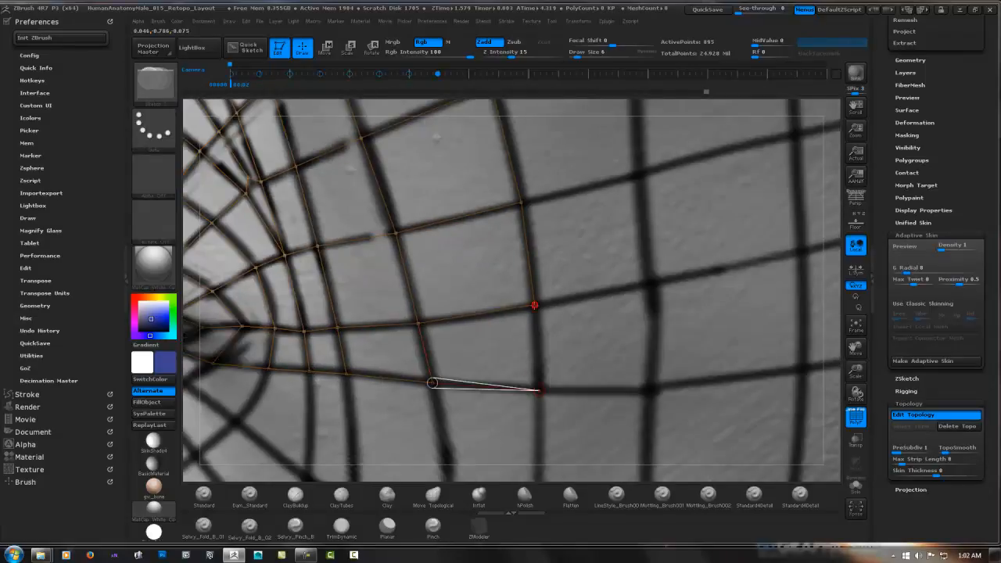
click(534, 304)
Extend the upper cheek with mirrored face rows running from below the eye toward the ear
ctrl+right_drag(534, 305, 436, 308)
ctrl+click(387, 272)
click(442, 248)
click(379, 185)
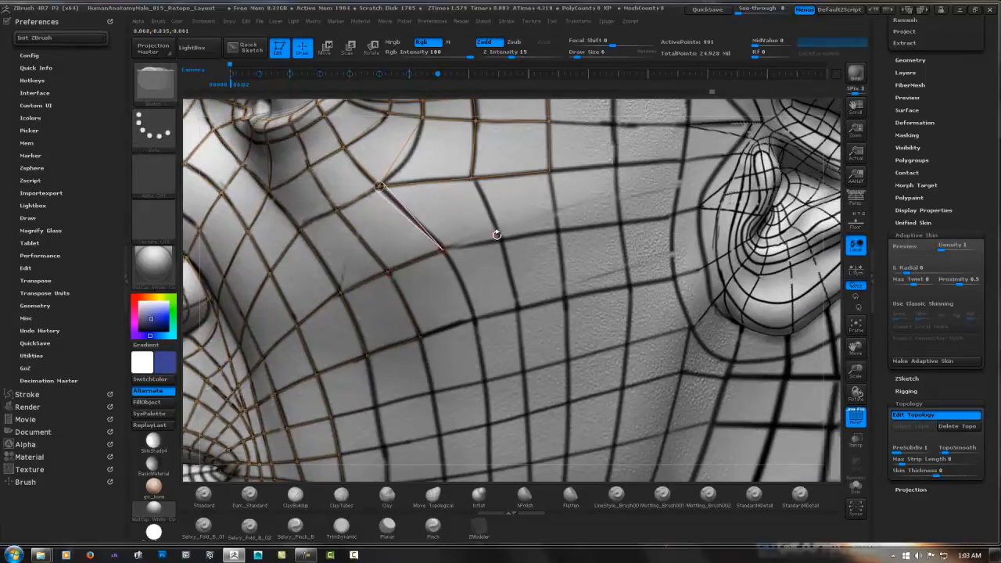
click(501, 240)
click(471, 179)
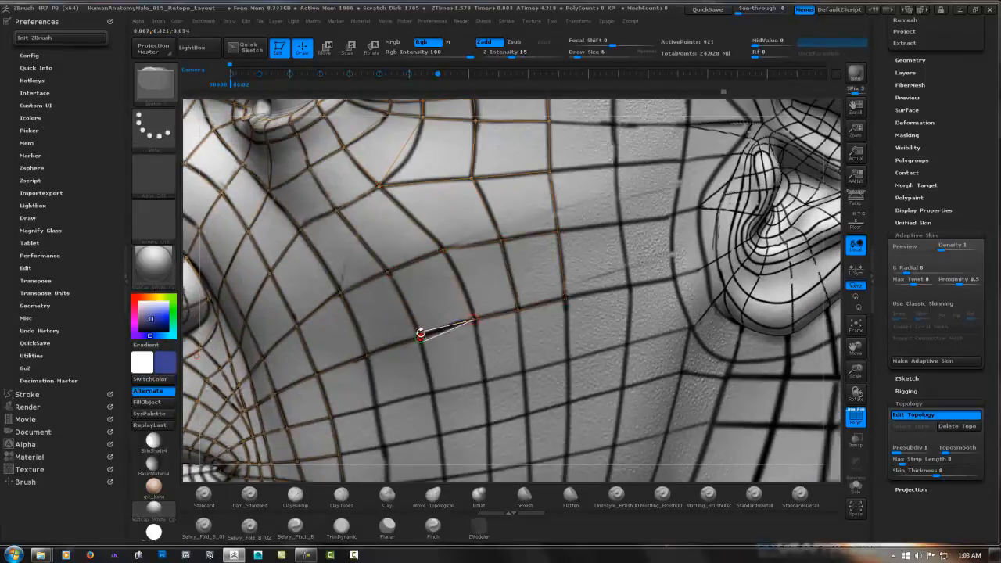
Add a row of mirrored faces across the middle of the cheek, ending at the rear edge before the ear
alt+right_drag(406, 384, 360, 313)
click(384, 310)
click(377, 222)
click(479, 285)
click(468, 190)
click(560, 269)
click(551, 163)
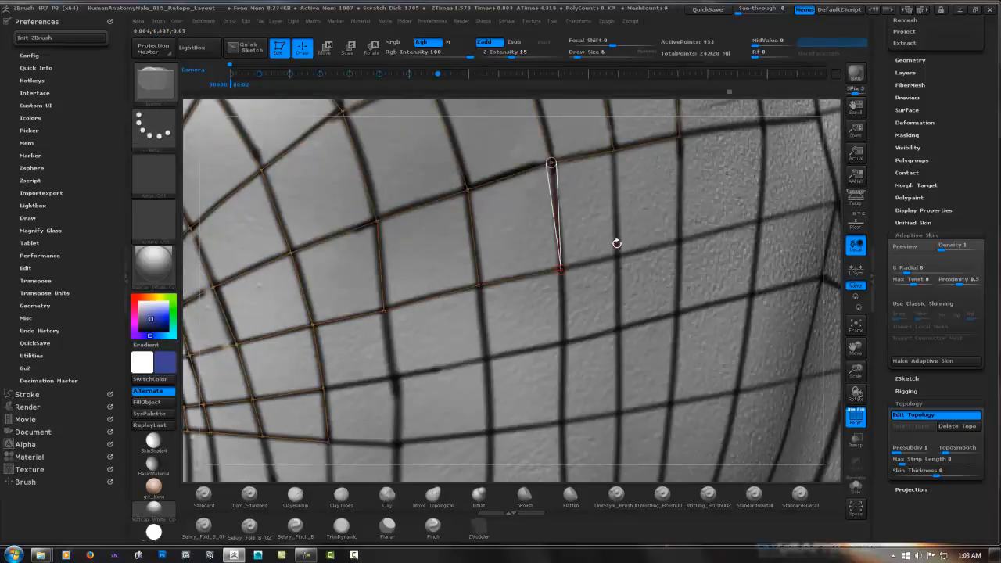
click(616, 256)
click(614, 150)
click(678, 241)
click(679, 137)
Add the next lower row of mirrored cheek faces, working forward from the rear edge toward the mouth-side faces
click(676, 314)
click(618, 329)
click(617, 256)
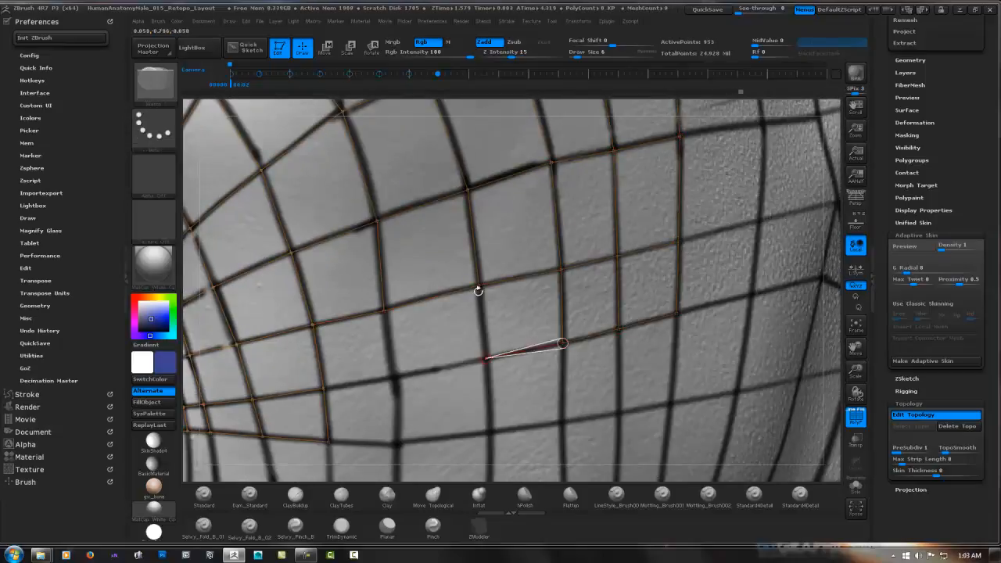
click(324, 389)
Add another row of mirrored faces along the lower cheek, level with the mouth corner, working toward the ear
click(398, 446)
click(328, 442)
click(490, 432)
click(487, 359)
click(562, 422)
click(562, 343)
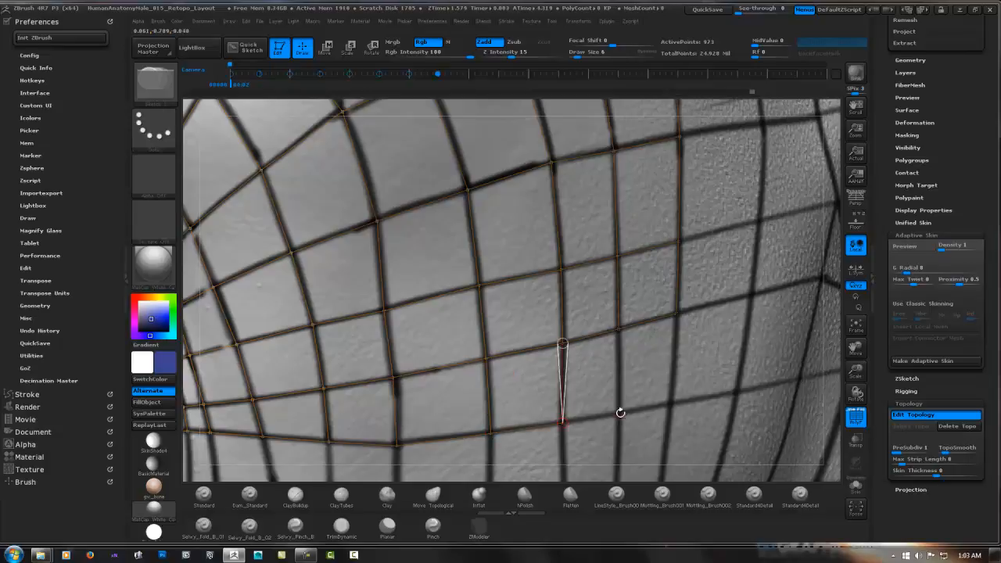
click(619, 415)
Extend the rear lower cheek downward with a row of mirrored faces toward the jaw
ctrl+right_drag(619, 415, 602, 337)
right_drag(649, 368, 618, 438)
ctrl+click(706, 282)
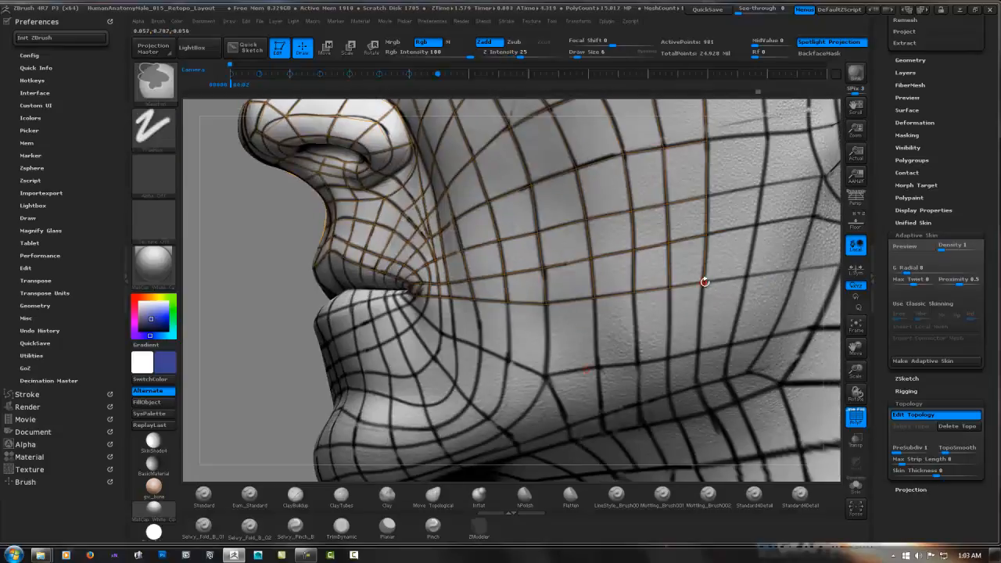
click(699, 352)
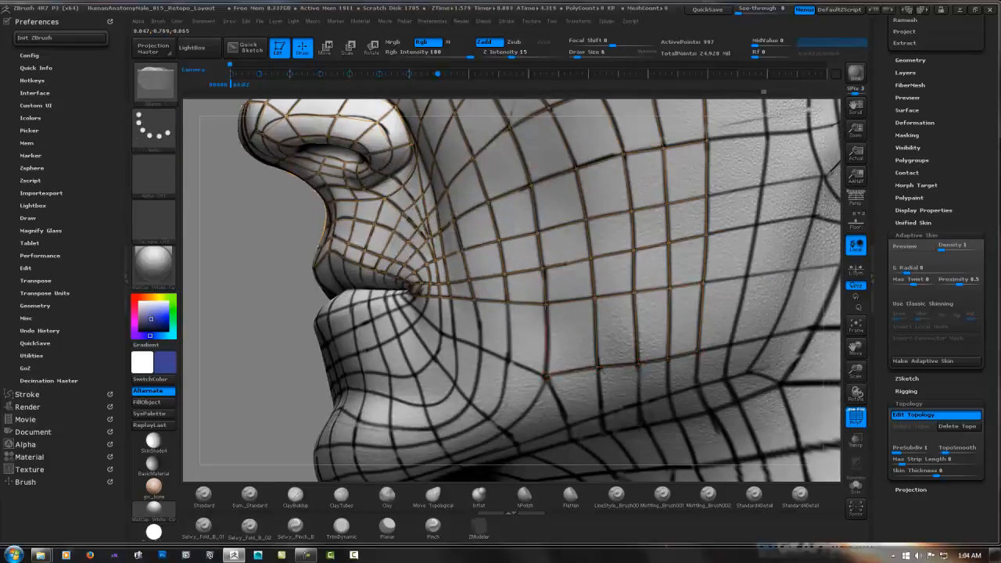
Carry the lowest row forward beneath the mouth corner with mirrored faces reaching the lower lip, undoing any misplaced points
click(480, 347)
click(474, 301)
right_drag(453, 319, 477, 324)
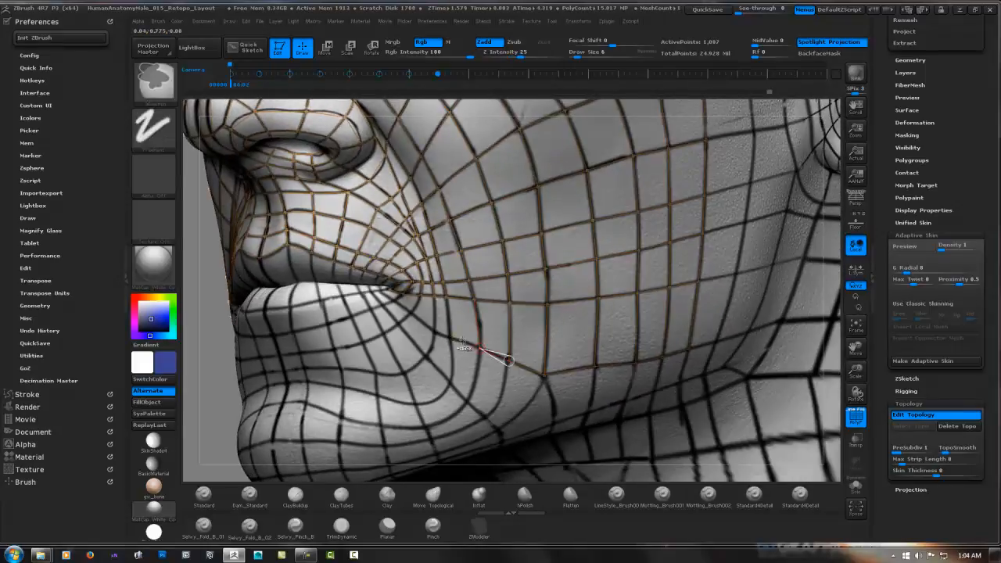
key(ctrl+z)
key(ctrl+z)
key(ctrl+z)
click(436, 332)
click(437, 297)
click(412, 313)
click(424, 295)
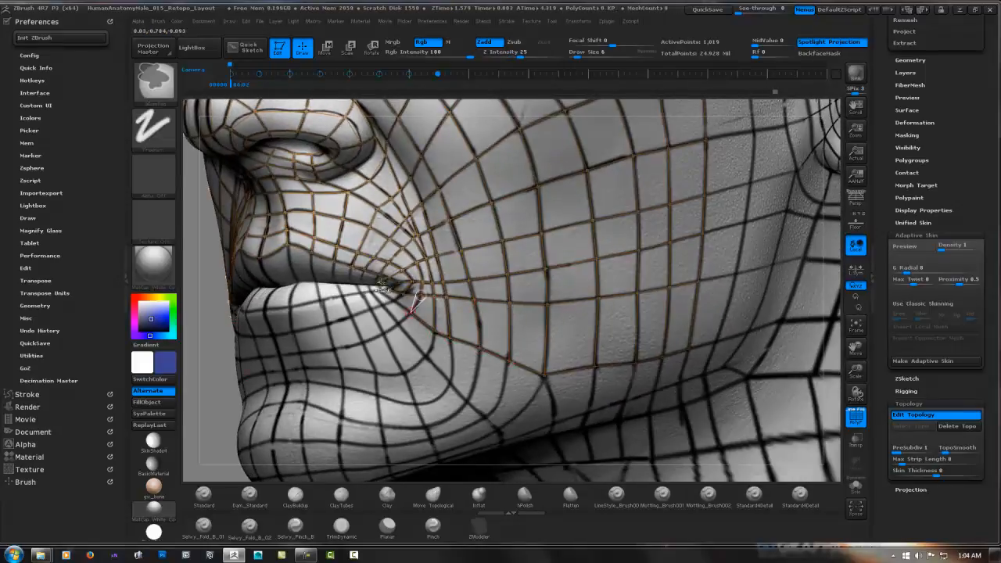
Move the points of the row running back from the mouth corner slightly downward to even out the lower cheek faces
ctrl+right_drag(423, 297, 425, 337)
click(326, 48)
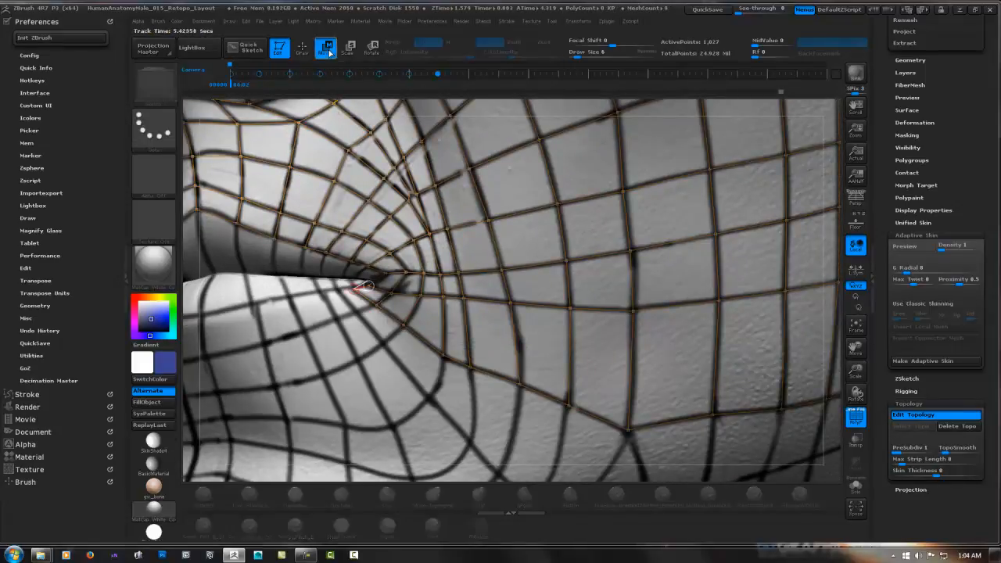
drag(420, 294, 420, 299)
drag(515, 318, 514, 320)
drag(570, 310, 570, 325)
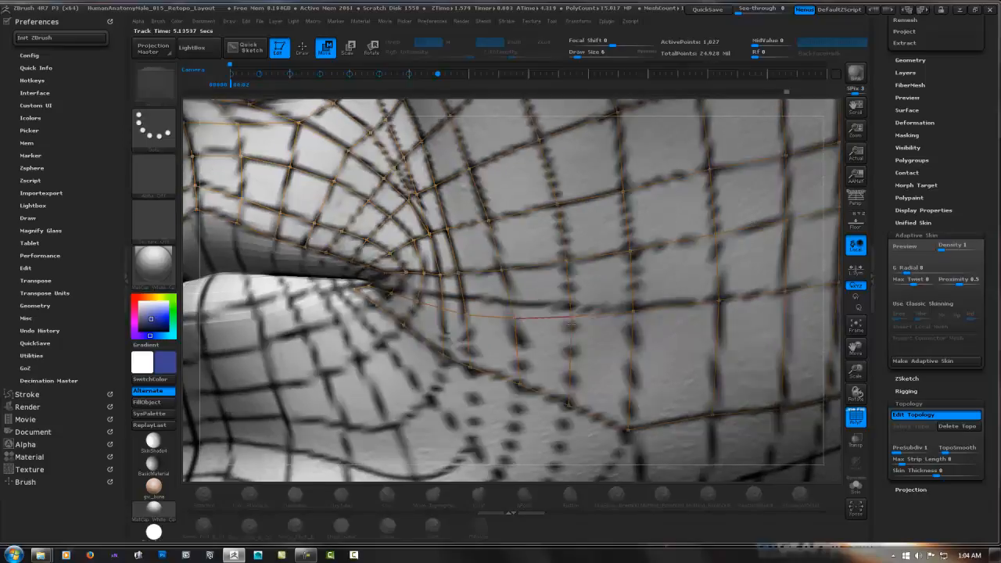
drag(634, 311, 633, 331)
drag(718, 301, 712, 323)
alt+right_drag(743, 321, 421, 345)
drag(456, 316, 458, 339)
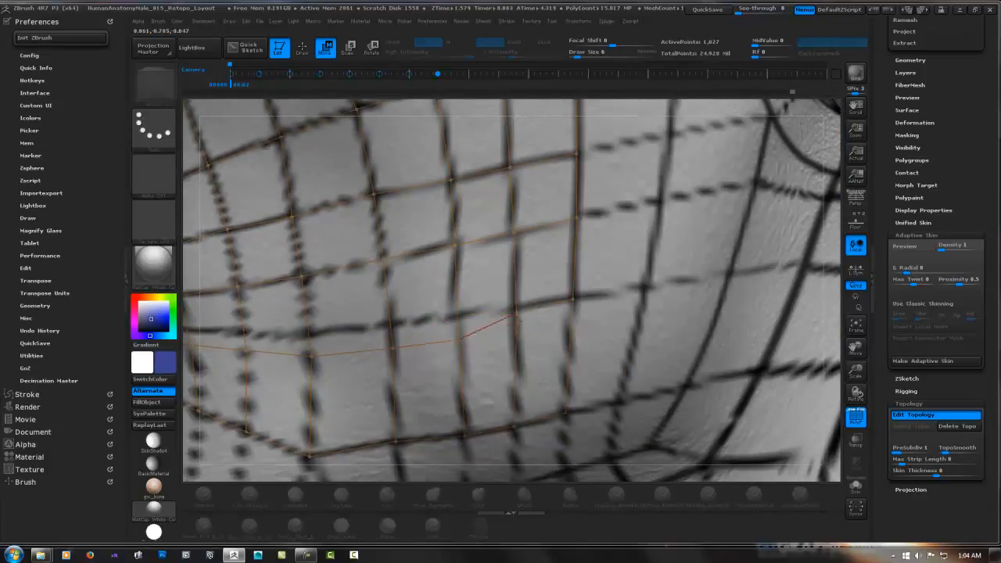
drag(515, 309, 513, 331)
drag(572, 299, 568, 324)
Reposition the points of the cheek row directly above, lowering them to even the spacing between rows
ctrl+right_drag(567, 321, 555, 266)
alt+right_drag(532, 297, 681, 273)
drag(519, 298, 519, 302)
right_drag(519, 302, 547, 302)
ctrl+right_drag(548, 302, 539, 344)
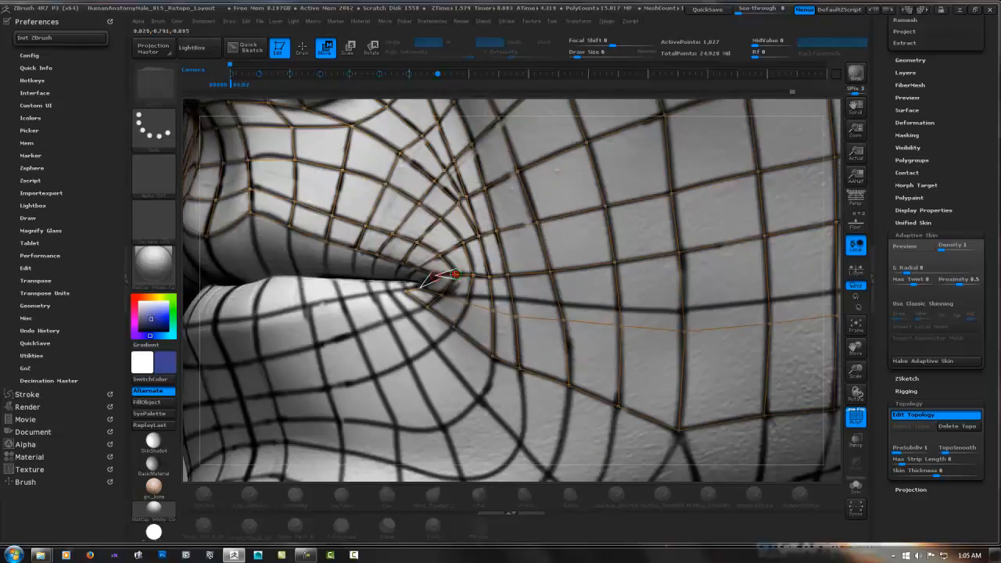
drag(475, 280, 471, 277)
drag(616, 261, 616, 264)
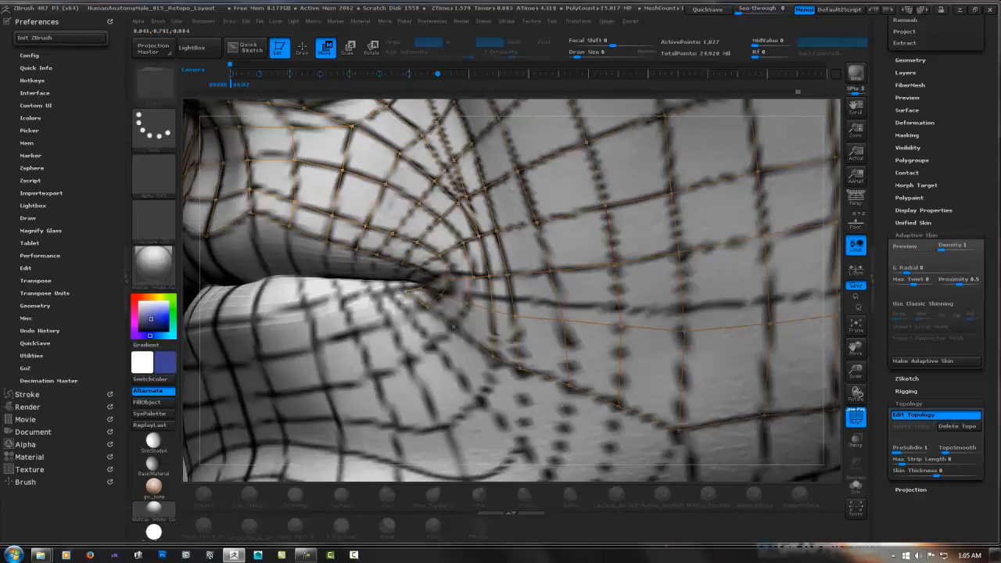
alt+right_drag(679, 257, 526, 299)
drag(528, 295, 529, 301)
drag(612, 279, 613, 290)
right_drag(682, 266, 739, 265)
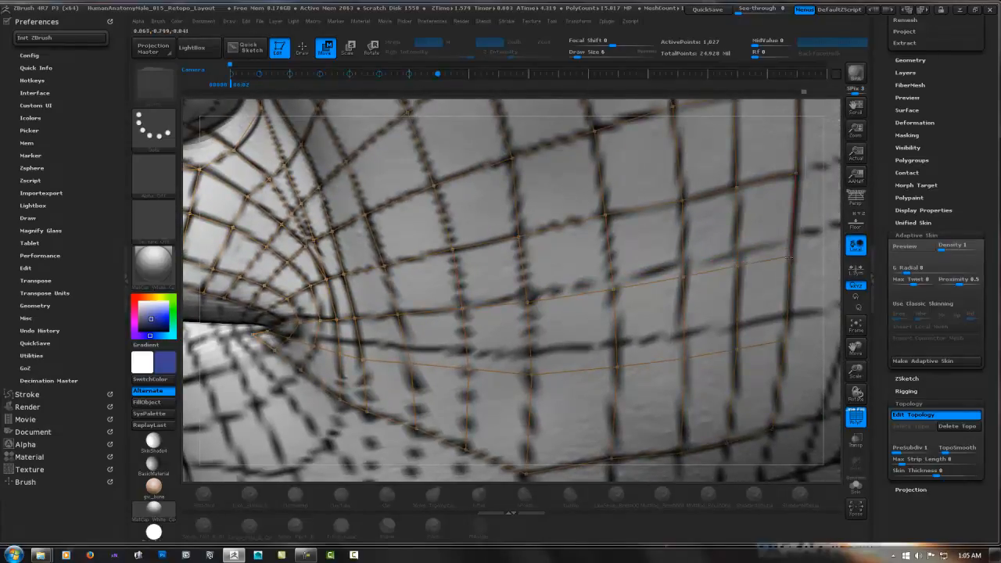
drag(614, 289, 617, 291)
alt+right_drag(617, 290, 818, 175)
Quick-save the project and extend the upper lip with a row of mirrored faces down toward the mouth opening
key(9)
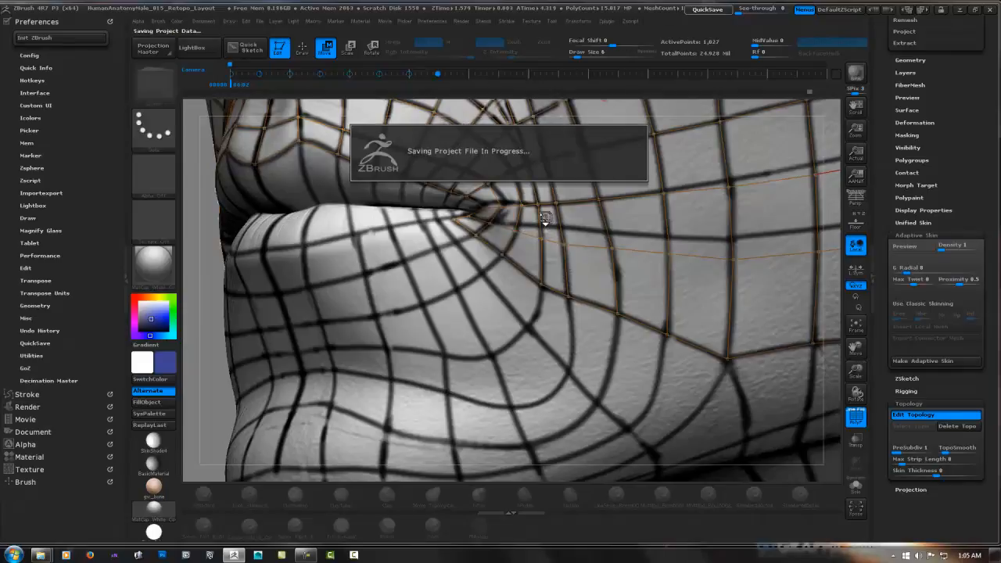
click(912, 417)
right_drag(618, 211, 374, 211)
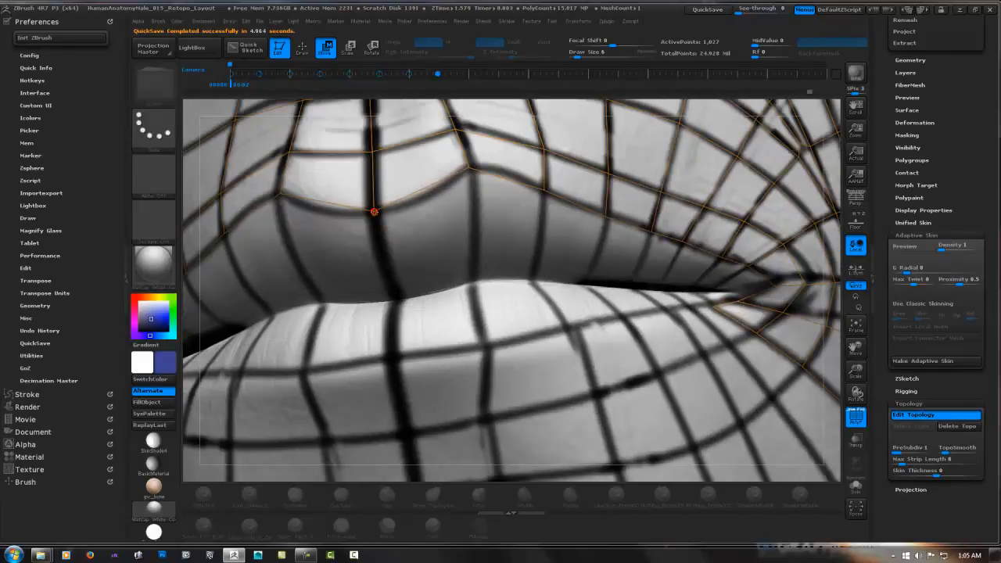
key(q)
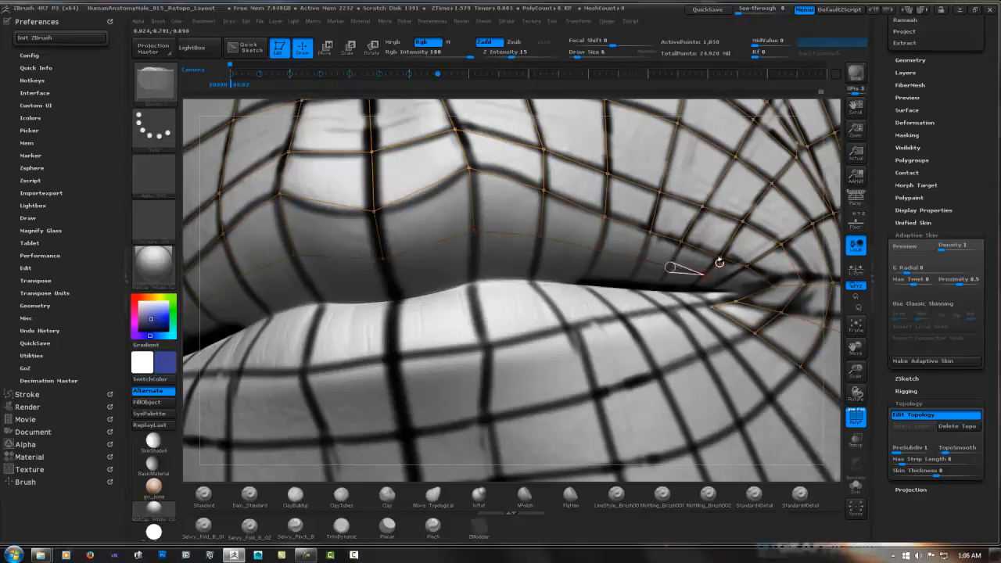
ctrl+right_drag(579, 291, 786, 294)
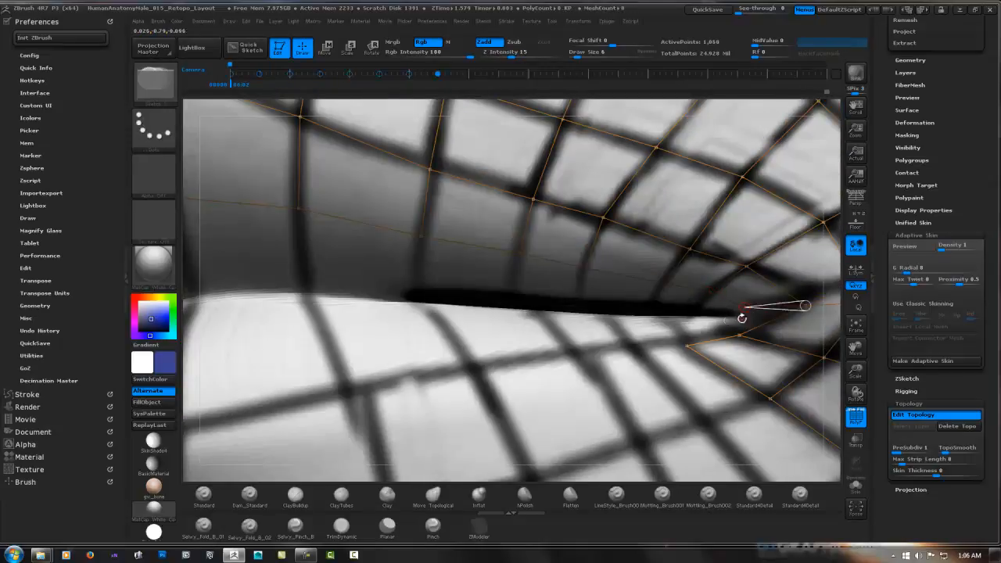
Start a row of mirrored faces on the lower lip, working from the mouth corner along the painted guide lines
click(675, 328)
click(686, 345)
click(621, 330)
click(632, 348)
click(687, 345)
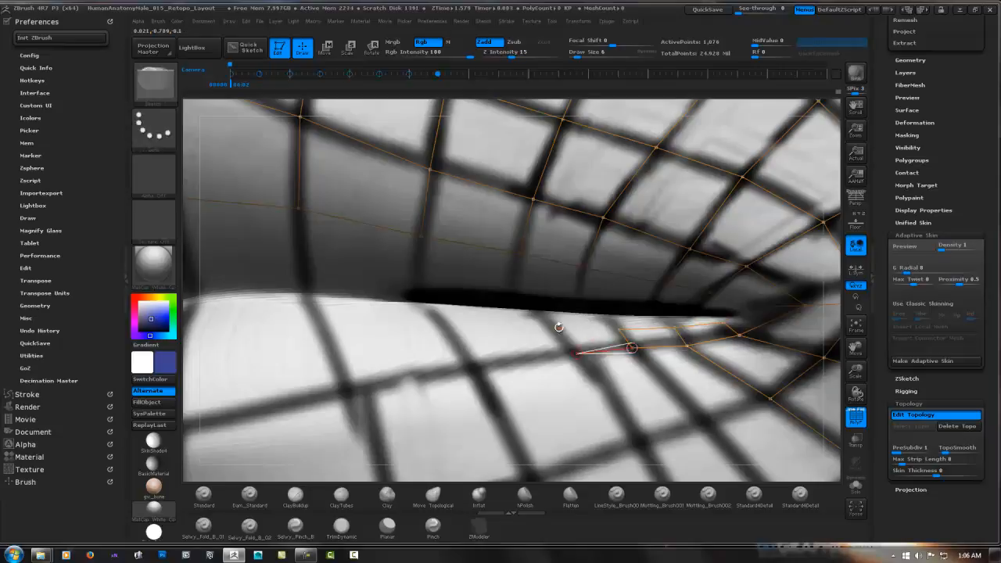
click(472, 366)
click(577, 353)
right_drag(395, 385, 606, 308)
click(631, 283)
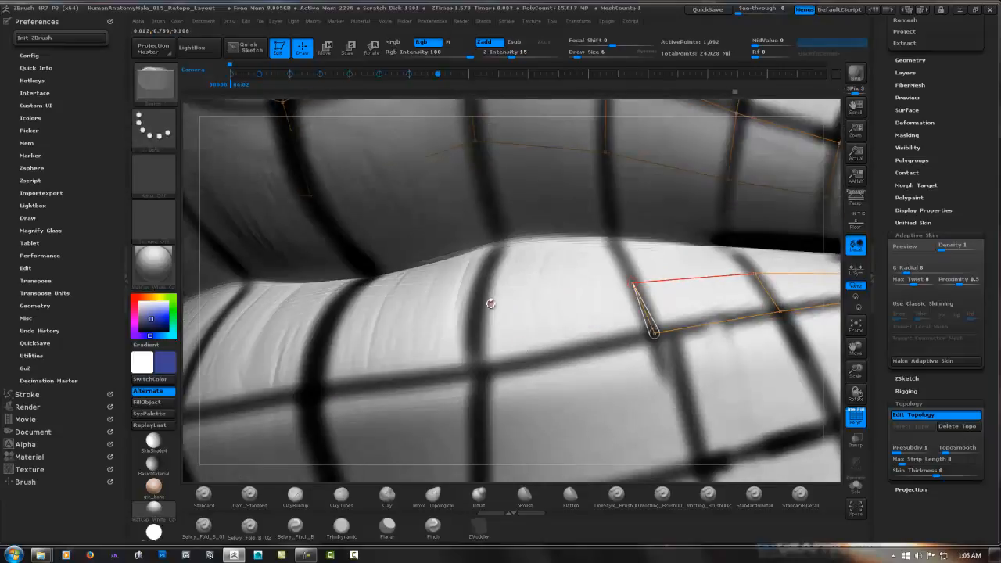
Carry the lower lip row across to the midline with mirrored faces
click(479, 301)
click(477, 369)
click(653, 334)
click(308, 395)
click(329, 310)
click(478, 301)
ctrl+right_drag(479, 301, 491, 328)
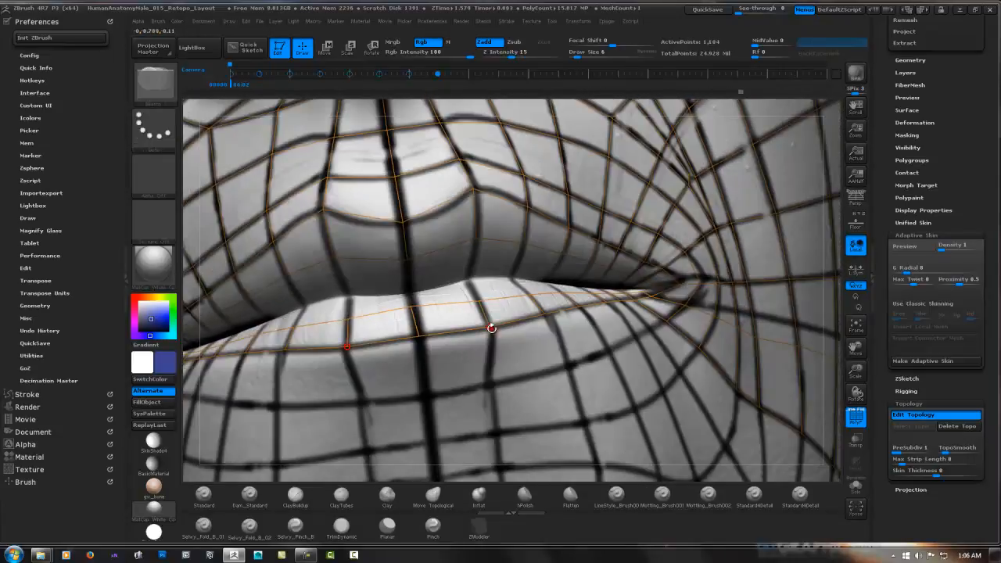
Add an inner row of mirrored faces along the lower lip's mouth opening from the midline to the corner, undoing misplaced points
right_drag(421, 300, 443, 270)
key(ctrl+z)
key(ctrl+z)
click(404, 271)
click(492, 249)
right_drag(495, 249, 536, 235)
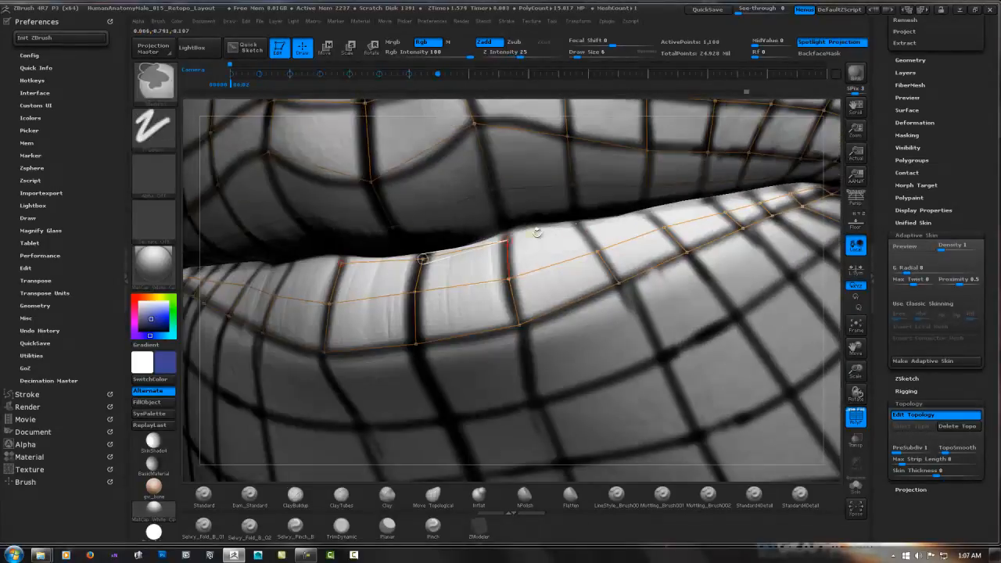
click(579, 226)
right_drag(643, 211, 513, 263)
right_drag(610, 233, 577, 253)
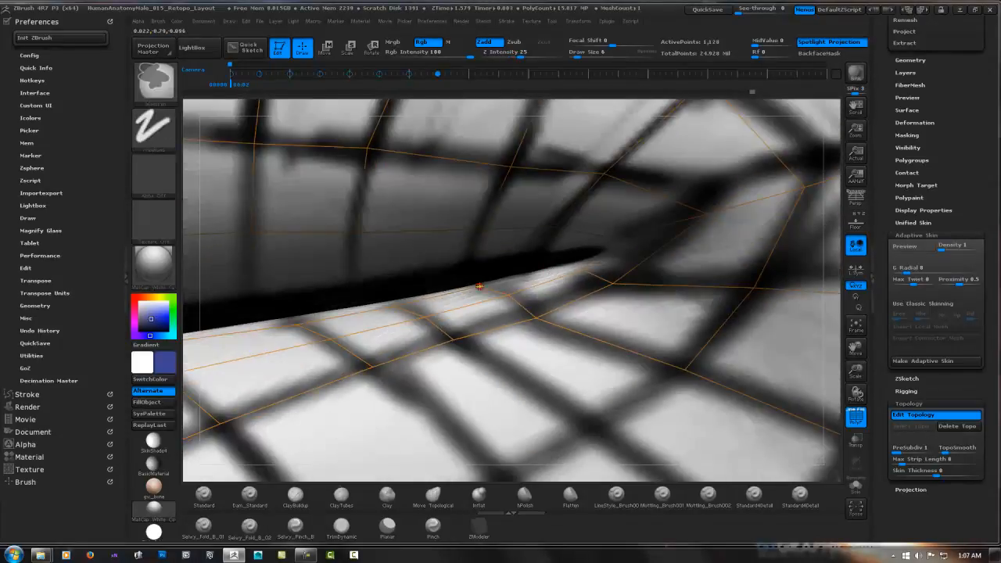
click(557, 269)
ctrl+click(557, 268)
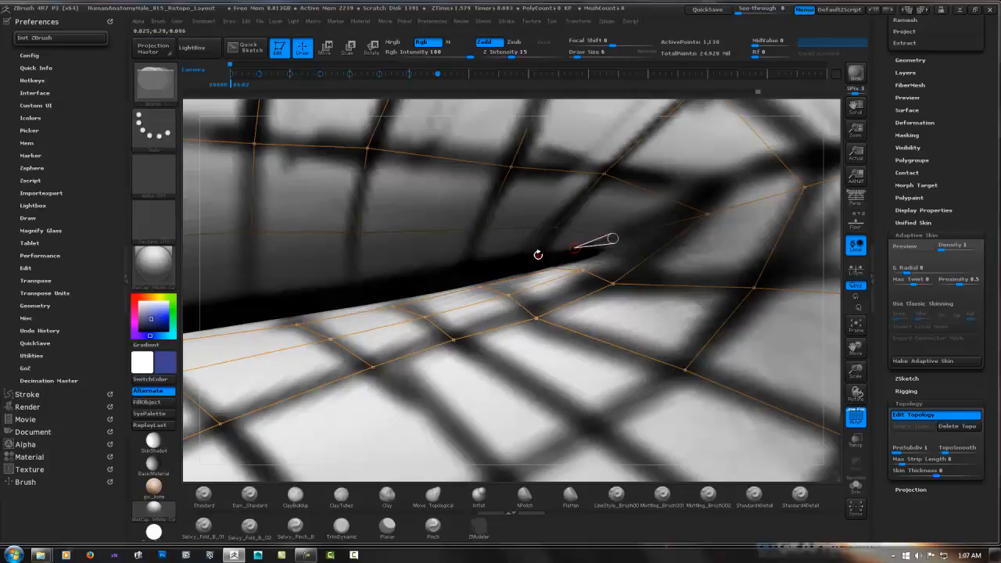
Begin a row of faces on the underside of the upper lip near the mouth corner and adjust its lower points
click(357, 233)
right_drag(391, 232, 594, 239)
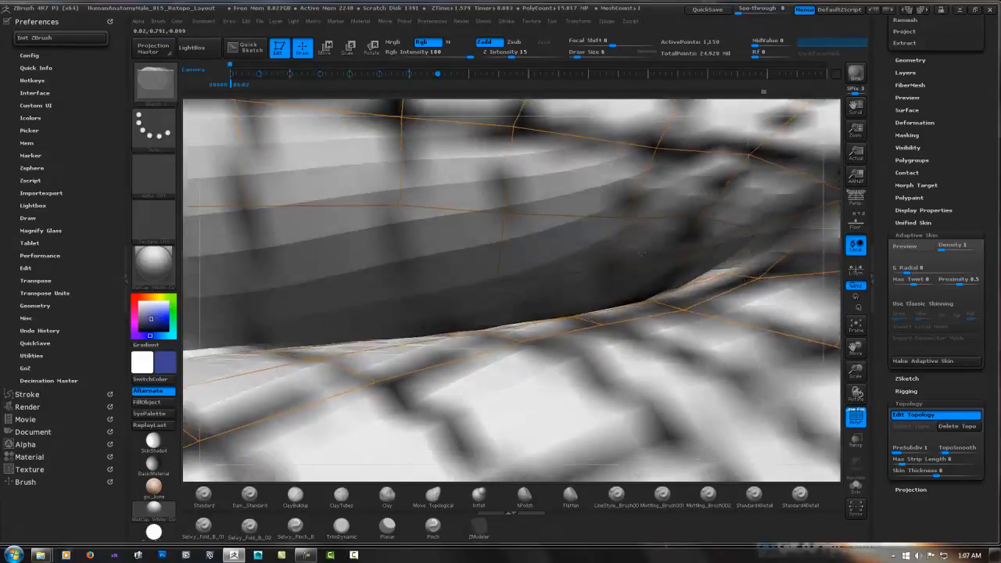
key(w)
drag(496, 282, 504, 295)
drag(606, 271, 604, 281)
drag(682, 250, 682, 259)
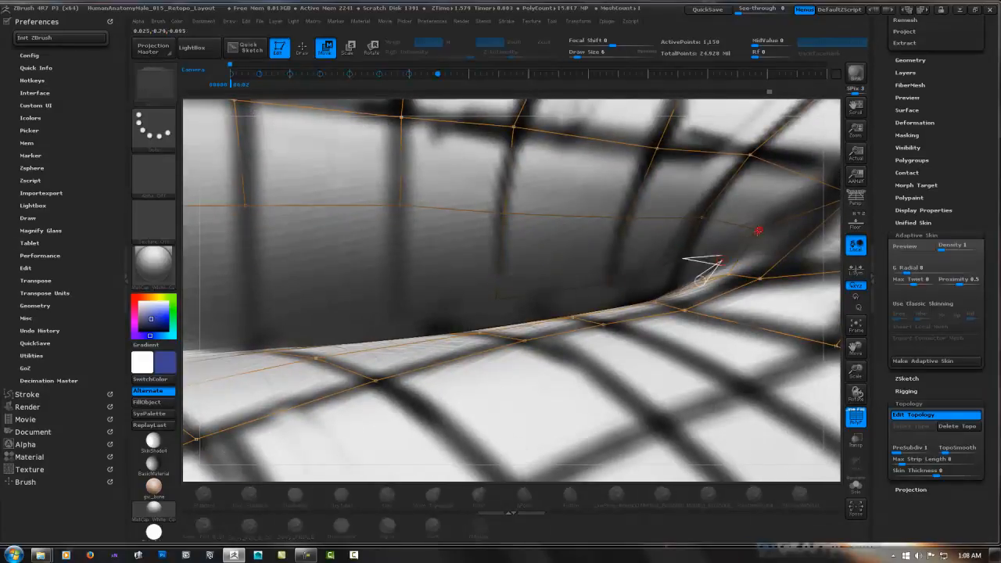
right_drag(715, 263, 600, 283)
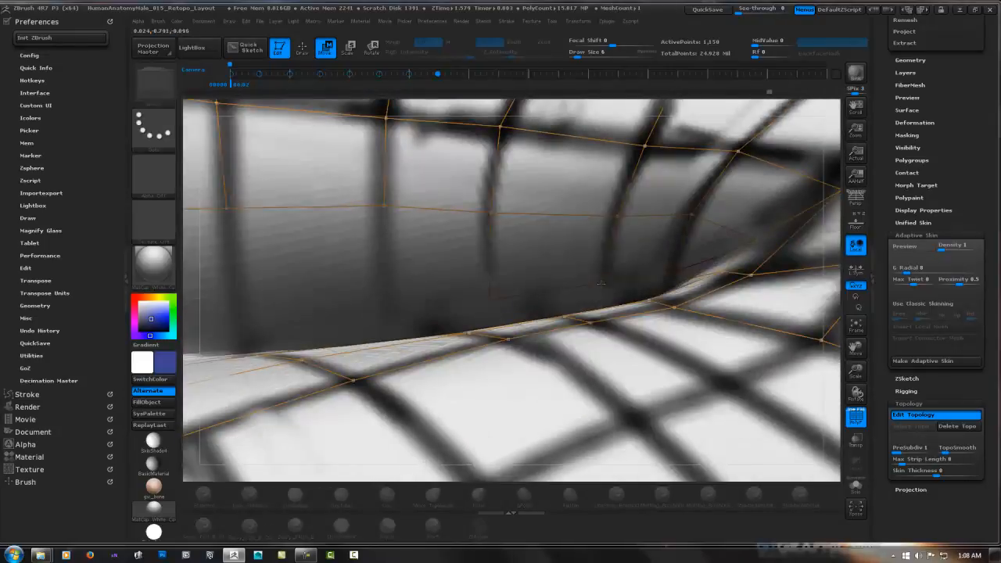
Continue the row on the upper lip's underside from the mouth corner toward the midline
key(q)
right_drag(324, 279, 455, 308)
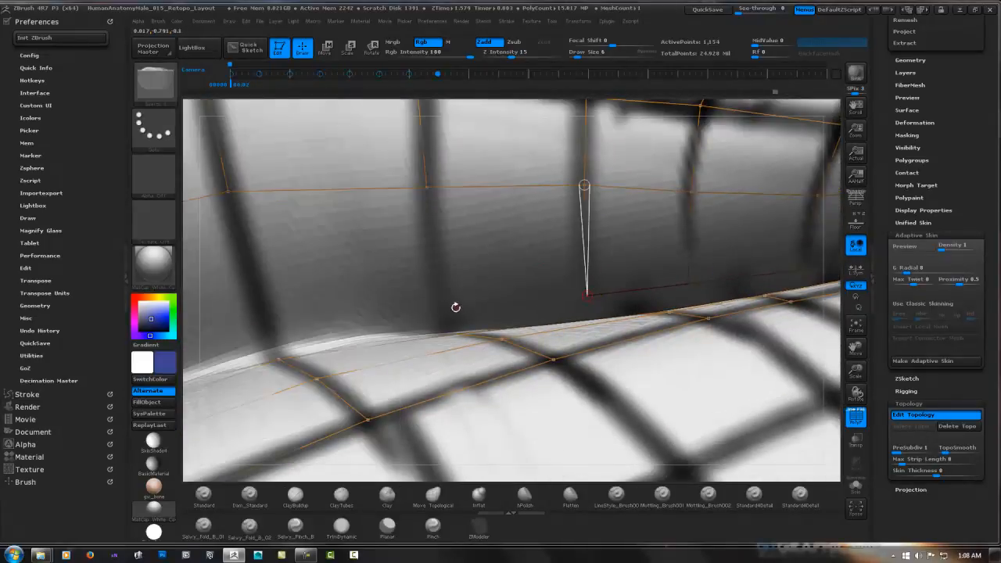
mouse_move(408, 195)
right_down()
mouse_move(422, 281)
mouse_move(415, 199)
mouse_move(384, 292)
mouse_move(483, 149)
mouse_move(391, 340)
mouse_move(442, 242)
mouse_move(641, 159)
mouse_move(433, 281)
mouse_move(409, 246)
mouse_move(328, 302)
mouse_move(192, 323)
mouse_move(368, 250)
right_up()
key(w)
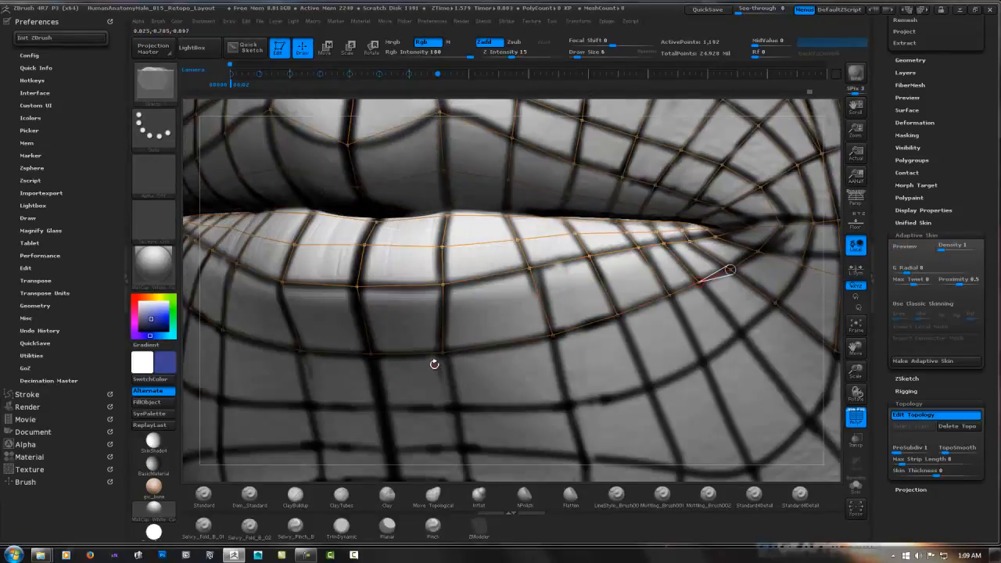
Add a second row of mirrored faces below the lower lip, following the painted lines forward to the midline
click(649, 387)
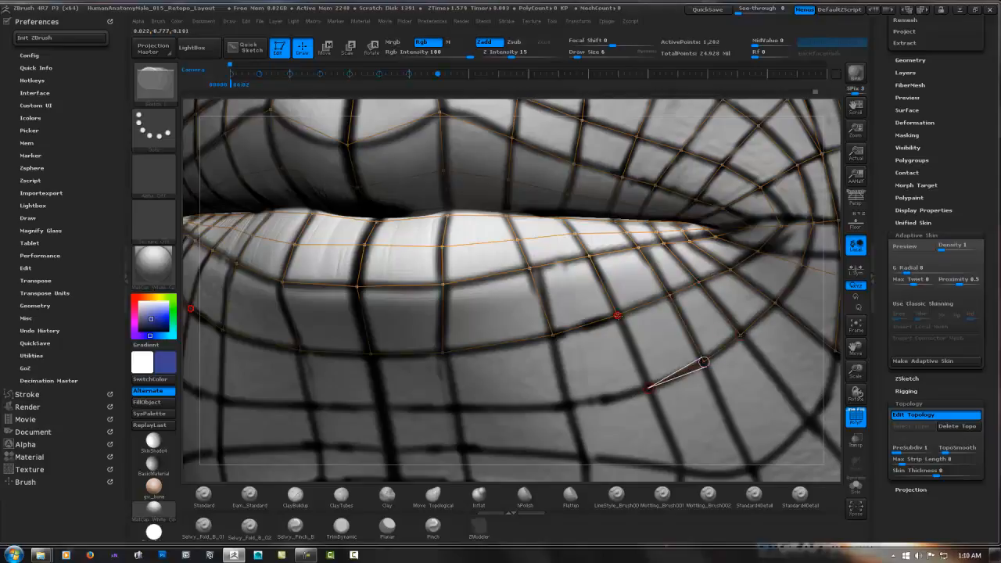
click(617, 314)
click(570, 403)
click(553, 335)
click(454, 404)
click(443, 353)
click(382, 406)
click(370, 355)
Move the points of the row below the lower lip and around the mouth corner slightly outward to even out the faces
key(w)
drag(649, 387, 653, 396)
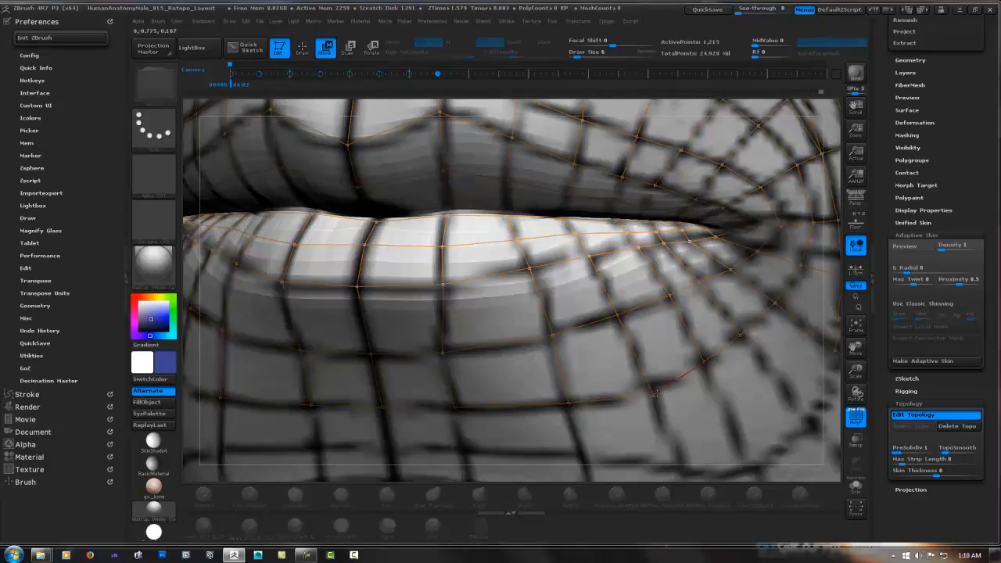
drag(703, 361, 710, 375)
drag(741, 335, 752, 352)
drag(775, 302, 795, 316)
alt+right_drag(809, 266, 804, 177)
Extend the central column of mirrored faces from below the lower lip down over the chin
key(q)
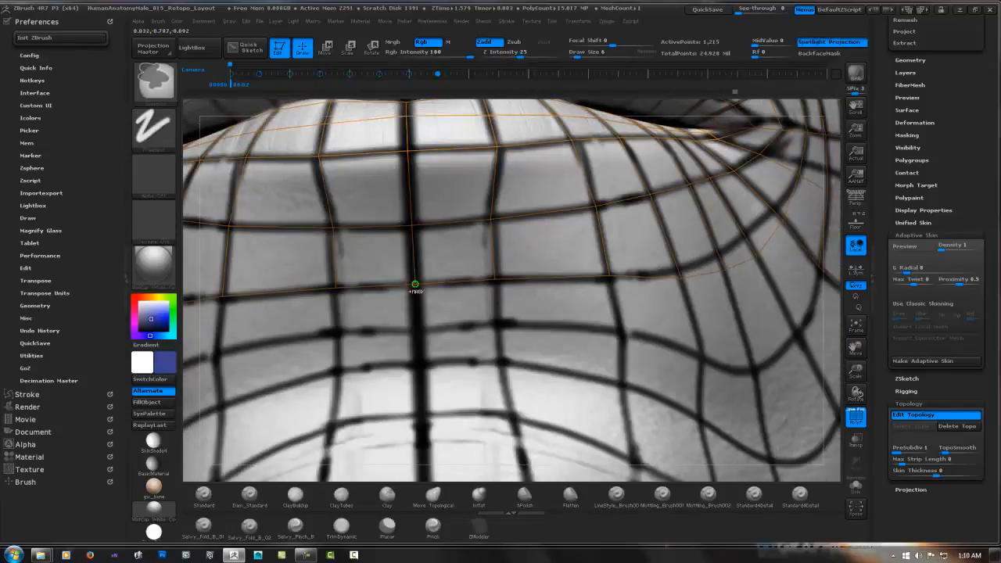
click(420, 414)
click(511, 416)
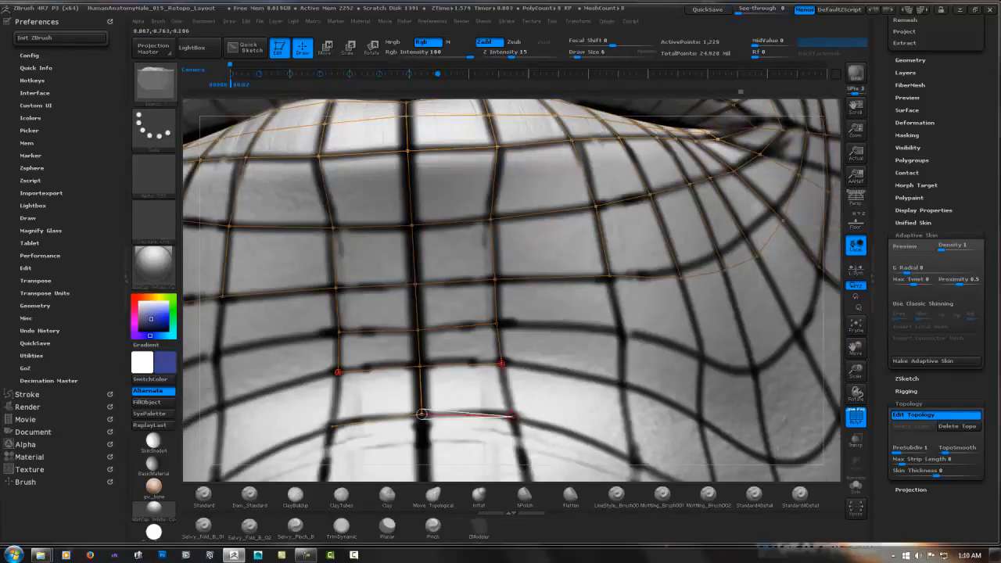
alt+right_drag(439, 437, 415, 301)
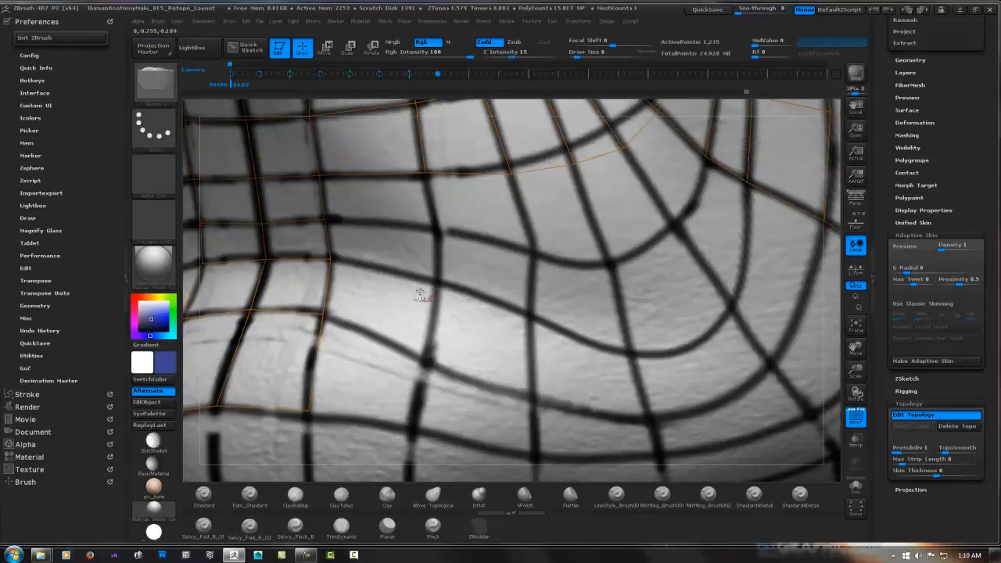
Fill two rows of mirrored faces between the central chin column and the loop around the mouth corner
click(609, 260)
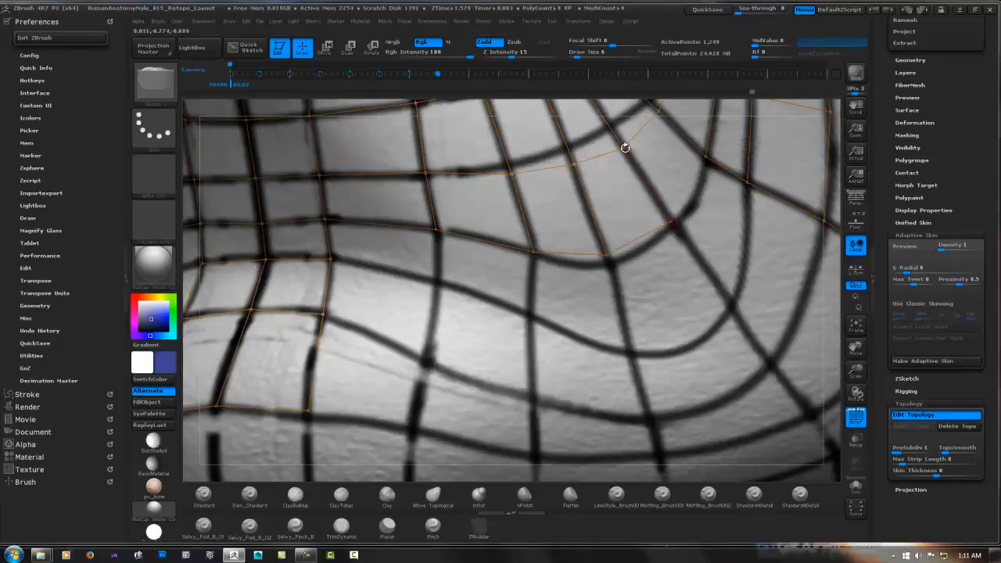
click(730, 300)
click(747, 183)
click(730, 300)
click(633, 348)
click(607, 255)
click(633, 348)
click(530, 315)
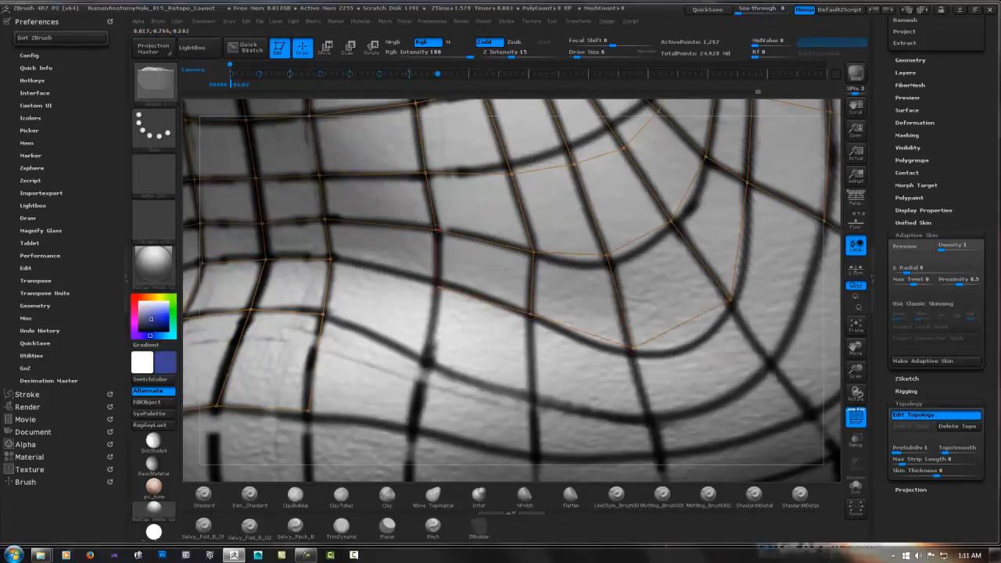
Add the third curved row of mirrored faces from the side of the chin up to the lower cheek edge
click(427, 360)
click(532, 391)
click(647, 410)
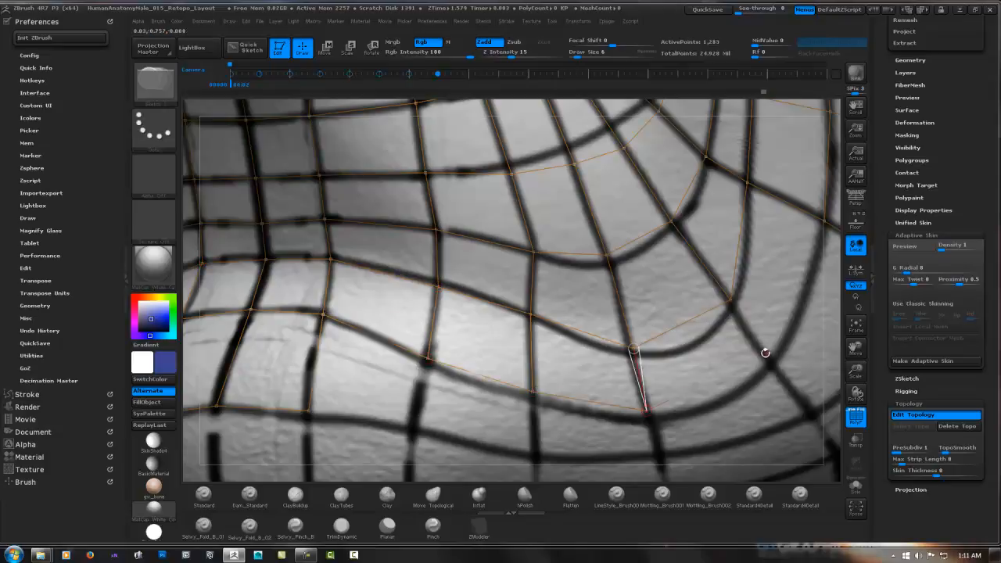
click(763, 355)
click(825, 219)
Build the fourth curved row of mirrored faces from the lower cheek edge around to the front of the chin
alt+right_drag(825, 220, 654, 194)
ctrl+click(728, 242)
click(646, 383)
click(605, 331)
click(493, 432)
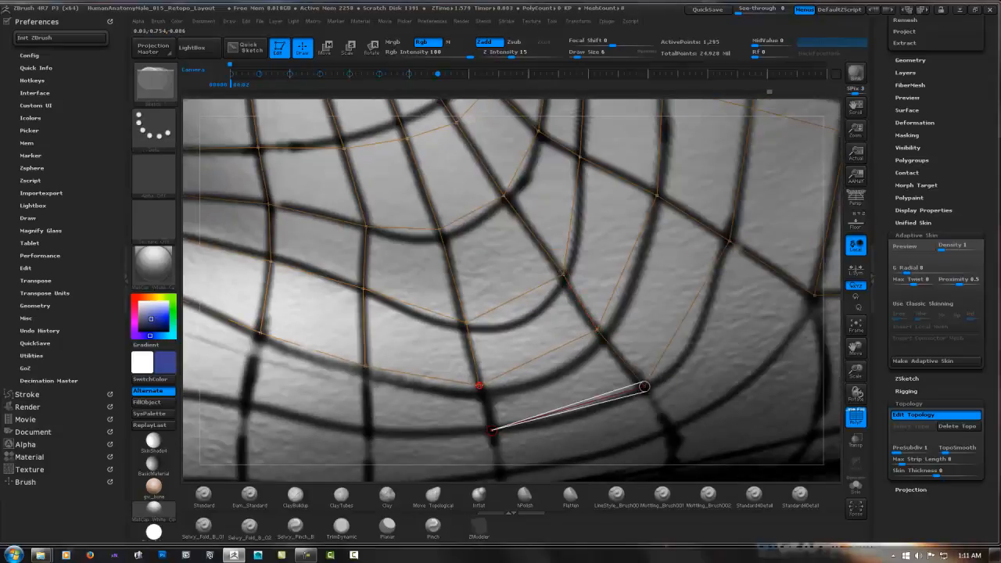
click(478, 383)
click(369, 433)
alt+right_drag(437, 367, 624, 356)
click(498, 368)
click(516, 301)
click(397, 350)
Add a row of mirrored faces along the lower front of the chin, working outward from the midline
right_drag(352, 380, 411, 341)
ctrl+click(286, 348)
click(291, 448)
click(390, 449)
click(395, 352)
click(446, 352)
click(456, 279)
click(566, 368)
click(572, 311)
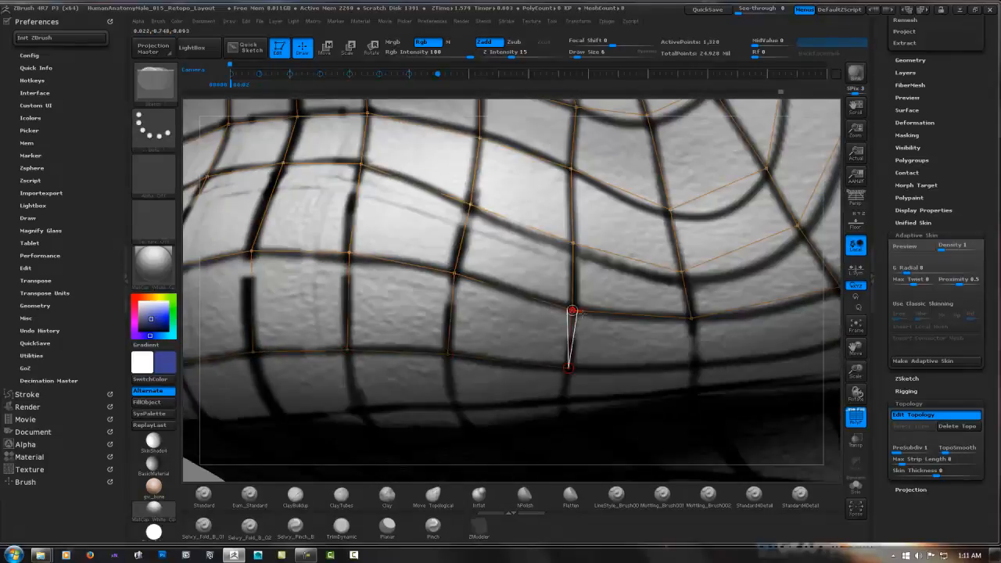
Carry the lower chin row around the side and close it at the lower cheek's front corner
right_drag(547, 344, 438, 354)
click(552, 365)
click(534, 316)
click(723, 337)
alt+right_drag(723, 336, 494, 385)
click(462, 334)
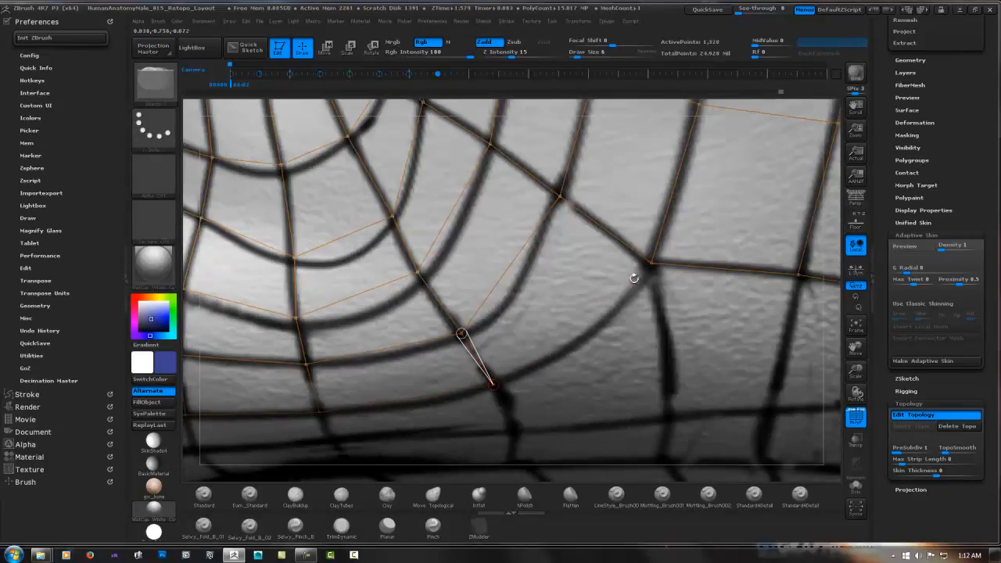
click(651, 263)
Quick-save the project while previewing the isolated adaptive skin, and return to the editable topology
ctrl+right_drag(698, 308, 688, 258)
key(a)
right_drag(438, 312, 672, 81)
click(856, 487)
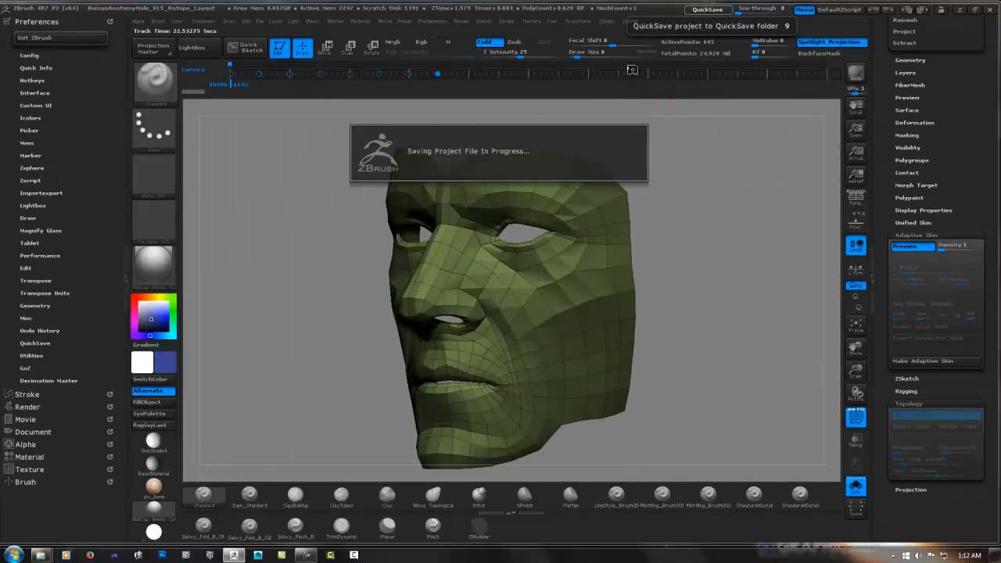
ctrl+right_drag(545, 260, 519, 352)
alt+right_drag(520, 352, 561, 297)
key(a)
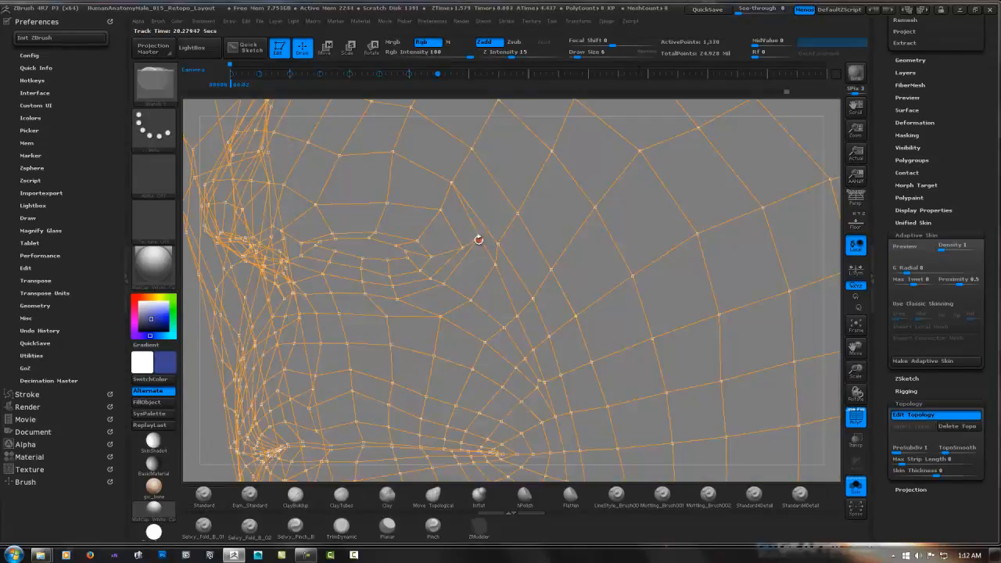
Show the sculpt again and reposition the points along the crease behind the nostril wing to match the painted guides
key(w)
click(856, 488)
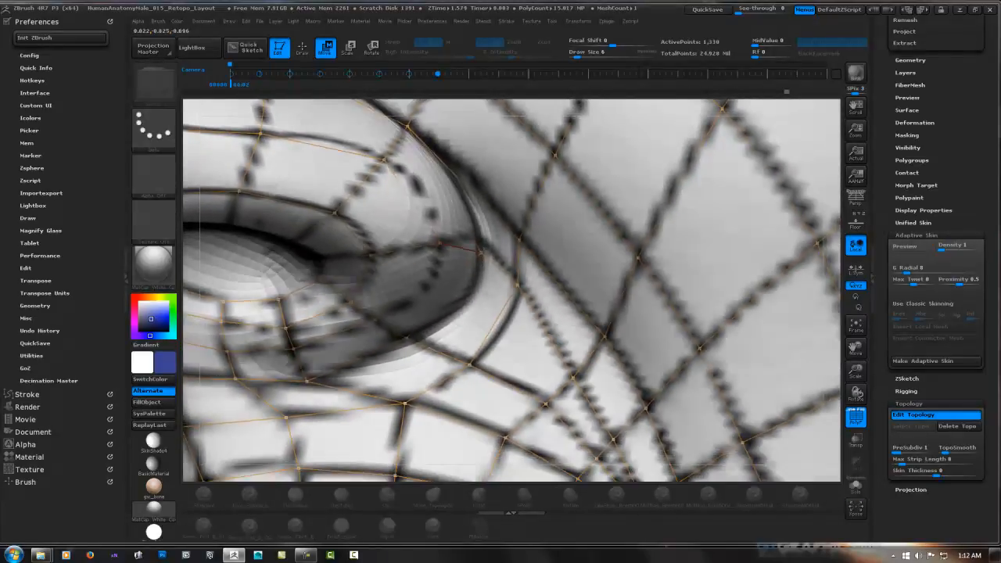
ctrl+right_drag(478, 292, 518, 251)
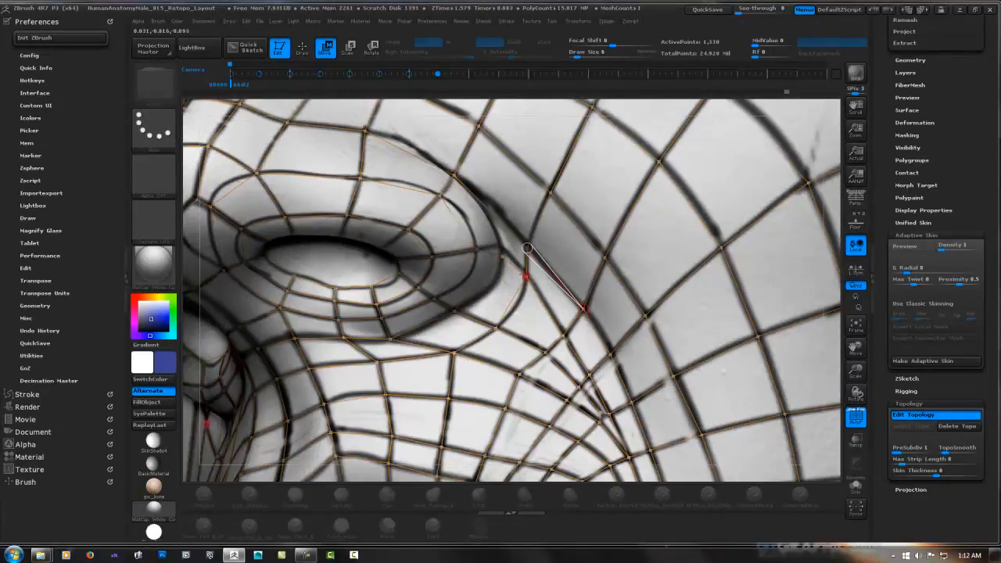
ctrl+right_drag(657, 259, 589, 159)
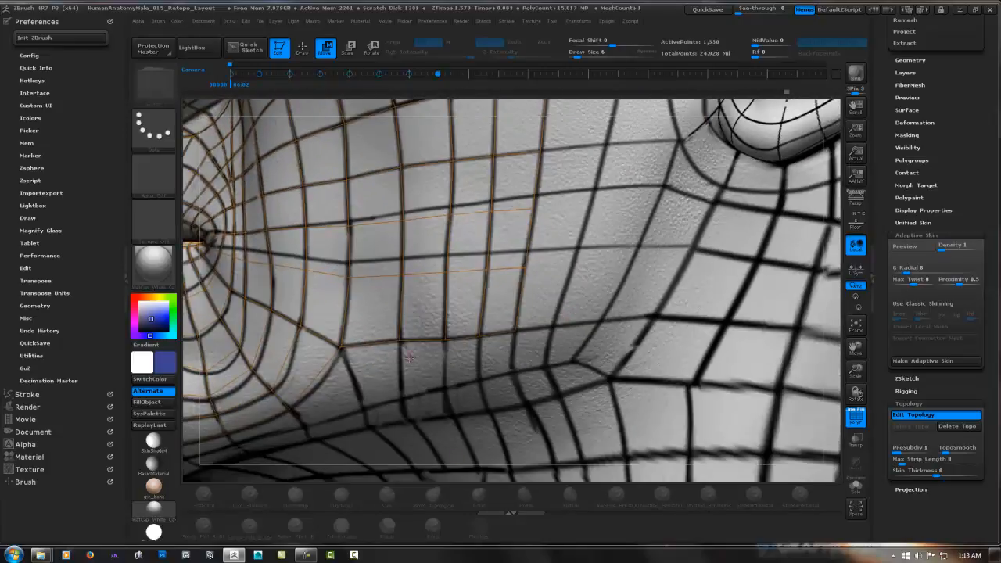
Extend a new row of mirrored faces beneath the chin from the midline back to the front of the jaw
right_drag(581, 283, 665, 156)
alt+right_drag(558, 454, 610, 383)
key(q)
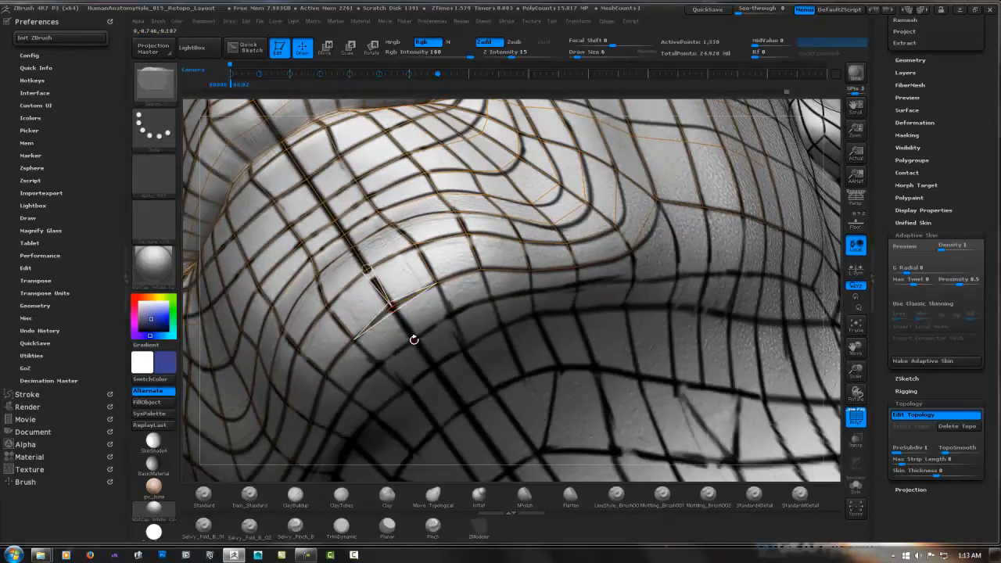
click(413, 338)
click(449, 313)
click(491, 300)
right_drag(492, 301, 523, 292)
click(545, 293)
click(610, 271)
right_drag(610, 274, 439, 297)
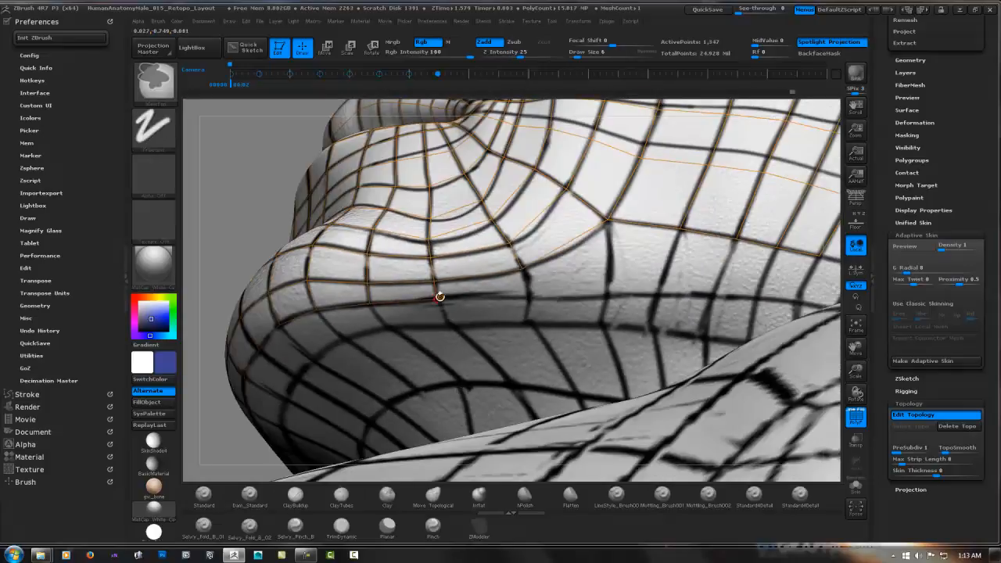
click(529, 297)
click(523, 268)
Continue the mirrored row of faces under the jawline backward to the rear corner of the jaw, following the painted guides
click(736, 239)
alt+right_drag(736, 240, 522, 222)
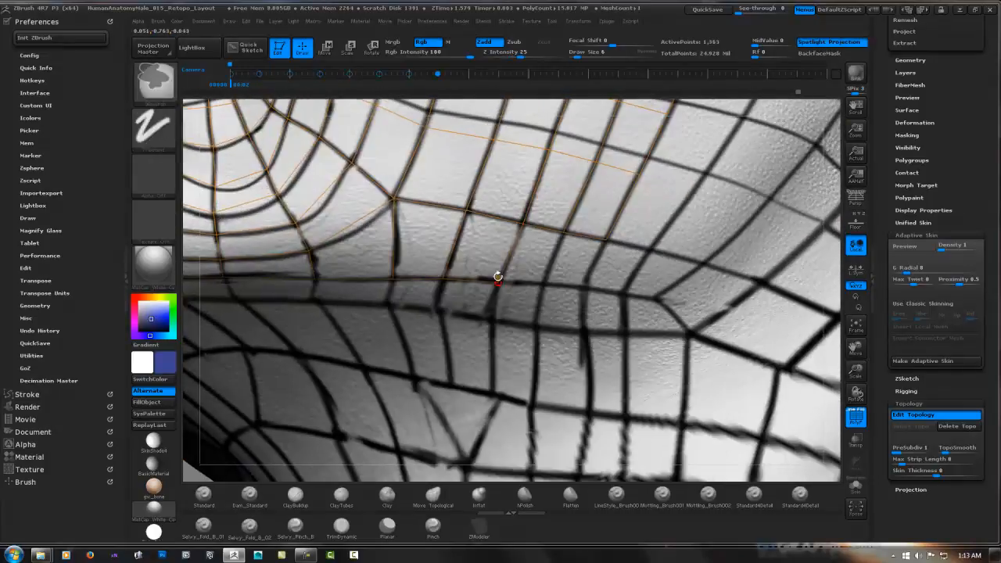
ctrl+click(497, 279)
click(543, 283)
click(563, 233)
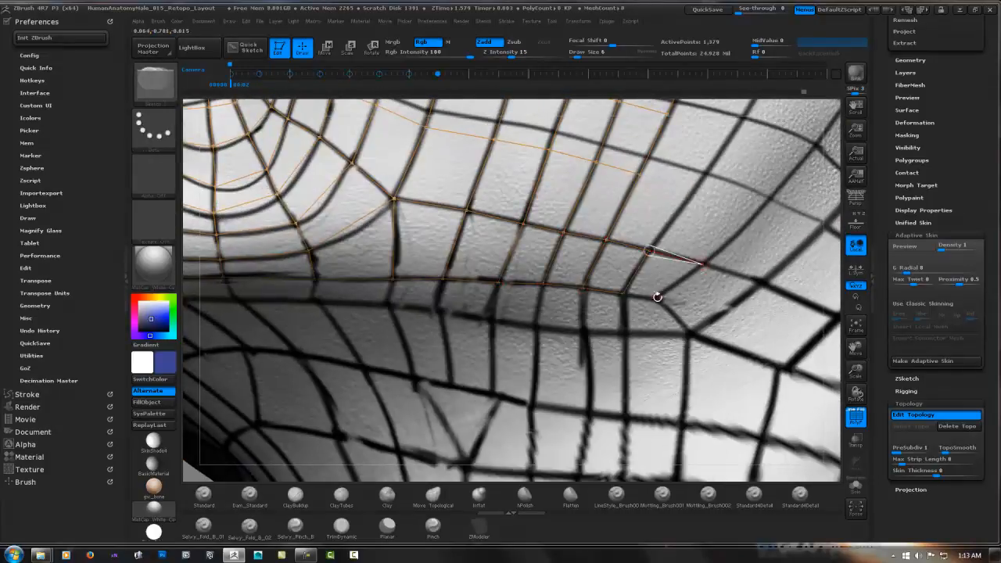
click(658, 297)
click(623, 294)
Extend faces along the rear cheek from the jaw corner up to the guide loop in front of the ear
alt+right_drag(677, 254, 534, 311)
ctrl+click(498, 233)
click(552, 247)
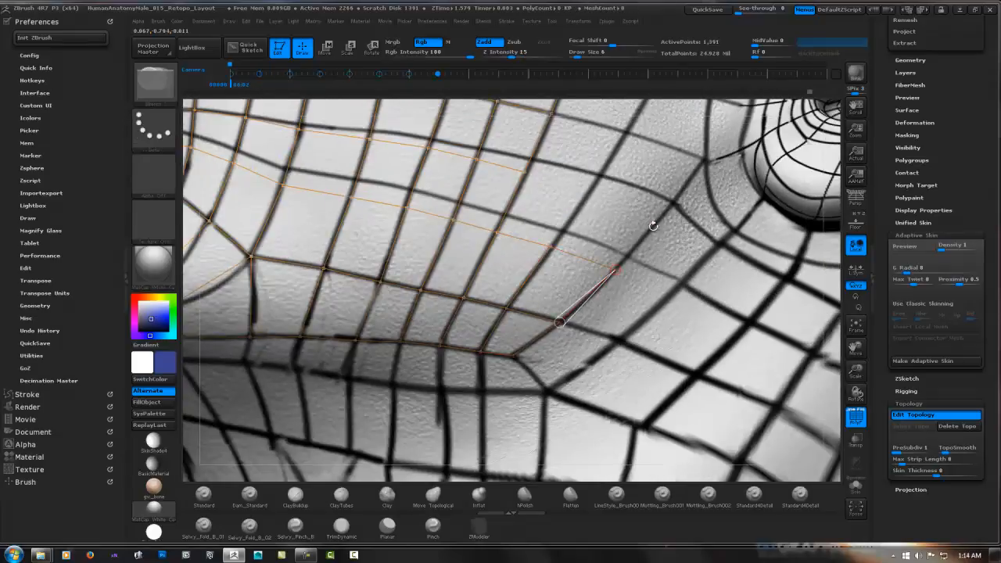
click(551, 248)
click(526, 171)
alt+right_drag(559, 176, 441, 275)
click(508, 232)
click(433, 213)
click(540, 174)
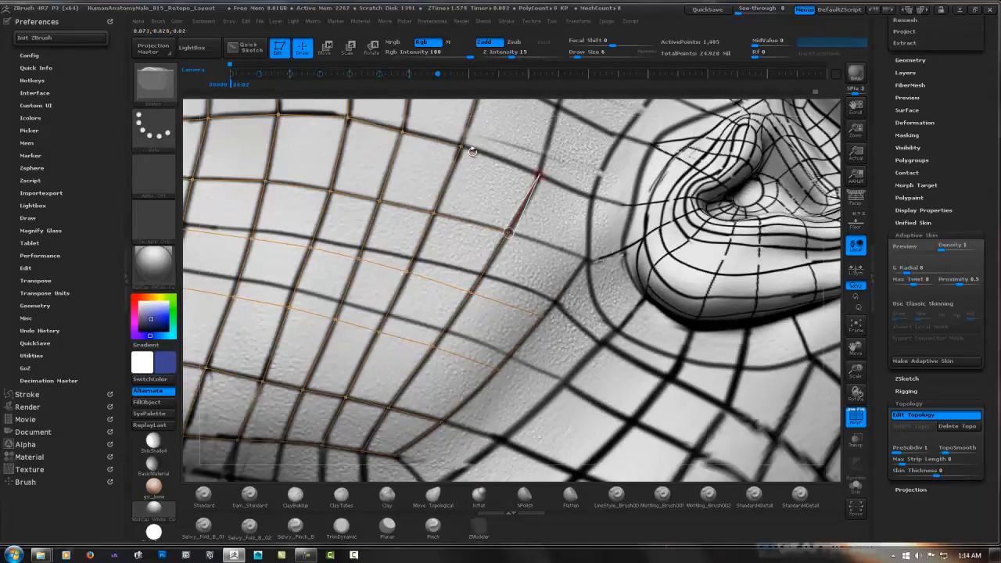
click(588, 258)
Reposition the points on the rear cheek below the ear to sit closer to the painted guides
key(w)
drag(542, 316, 548, 311)
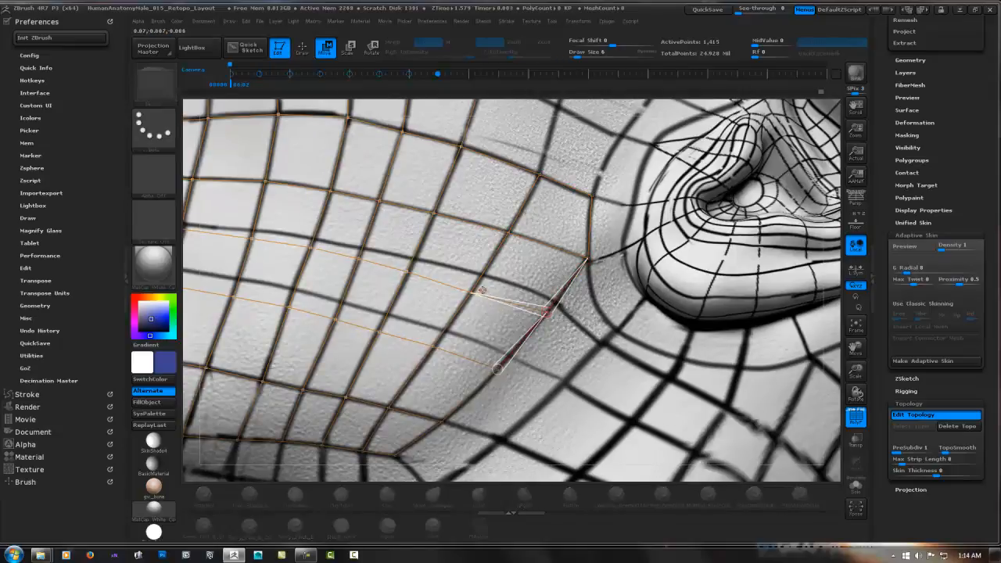
drag(472, 293, 475, 288)
click(408, 270)
Add a strip of faces from in front of the earlobe down around the jaw corner
key(q)
ctrl+click(588, 258)
click(617, 329)
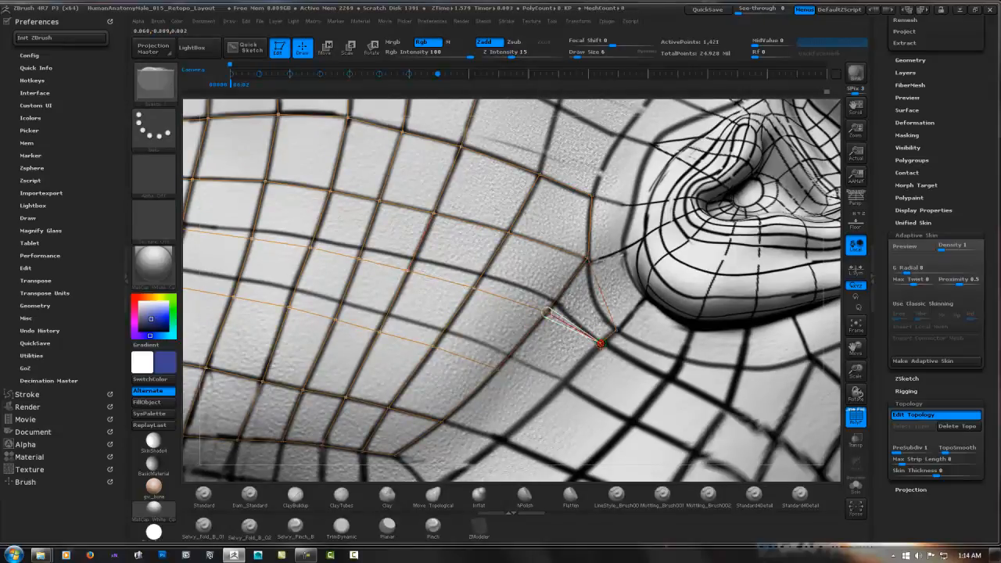
alt+right_drag(477, 438, 511, 360)
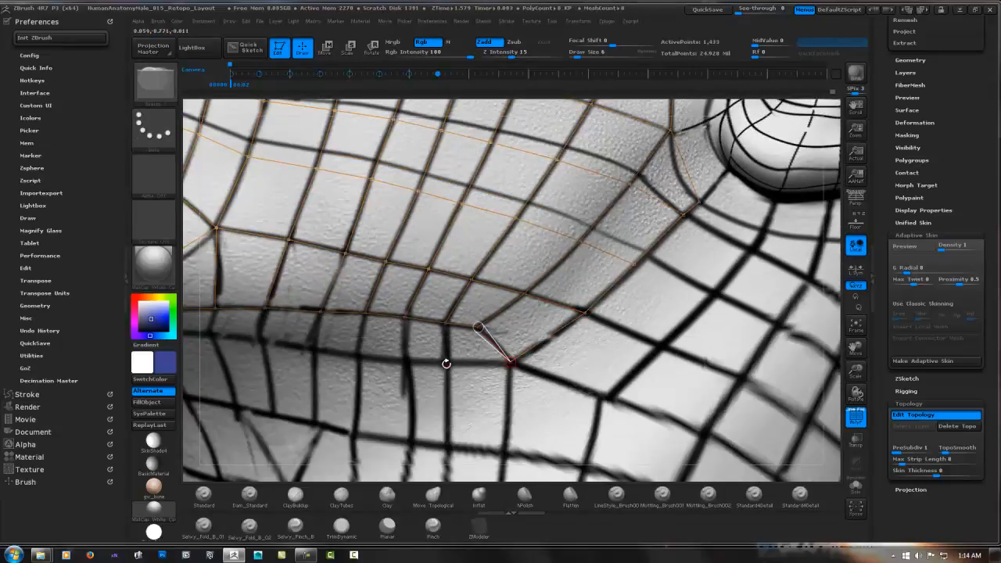
Build further rows of faces beneath the jaw, running from under the chin back to the jaw corner
right_drag(211, 334, 437, 261)
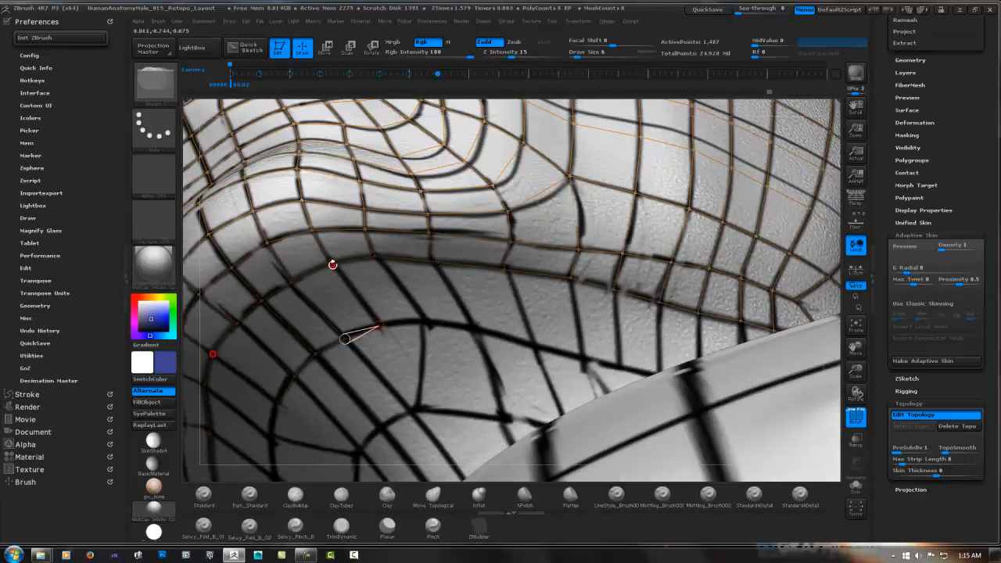
right_drag(532, 342, 536, 329)
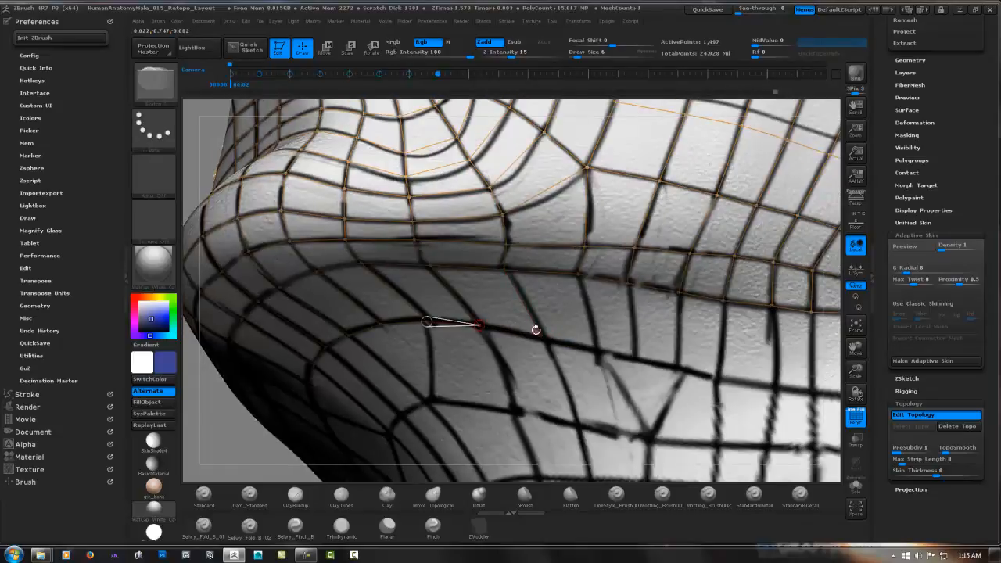
click(600, 349)
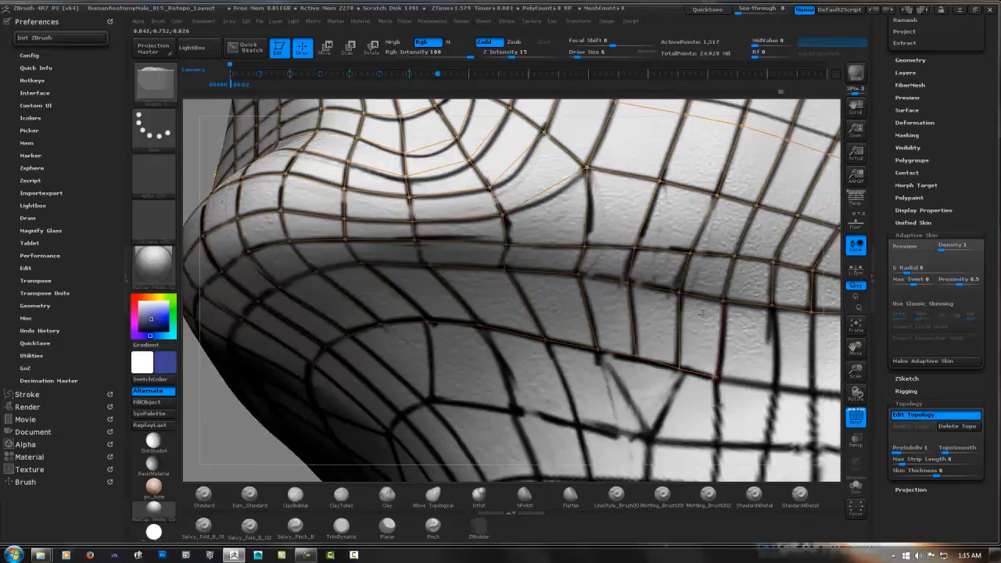
alt+right_drag(702, 313, 429, 264)
click(502, 338)
click(498, 255)
click(538, 341)
click(538, 261)
click(597, 347)
click(601, 262)
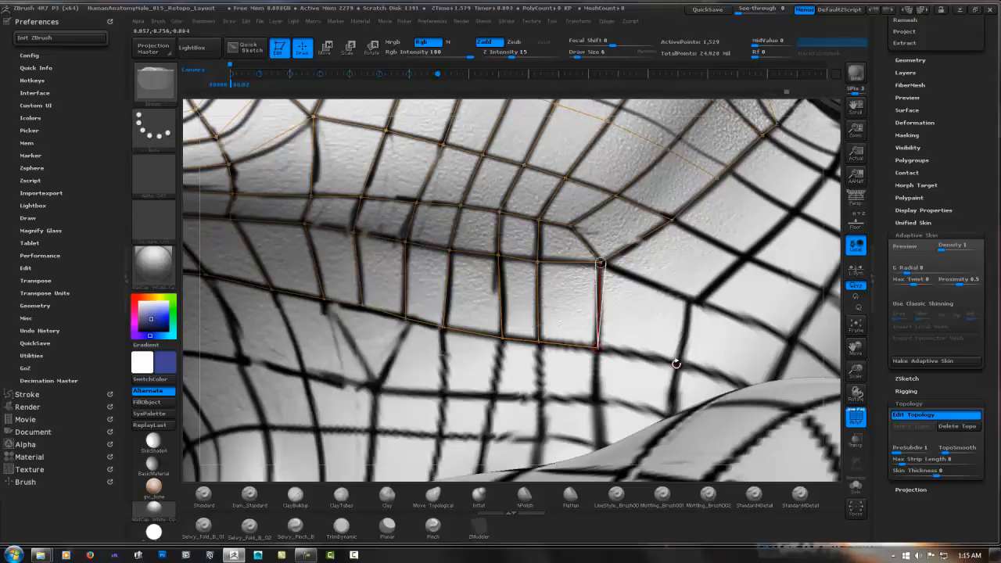
Carry the outer row up behind the jaw to just below the earlobe, nudging the point near the lobe into place
click(742, 256)
click(672, 220)
click(717, 179)
alt+right_drag(800, 145, 565, 263)
key(w)
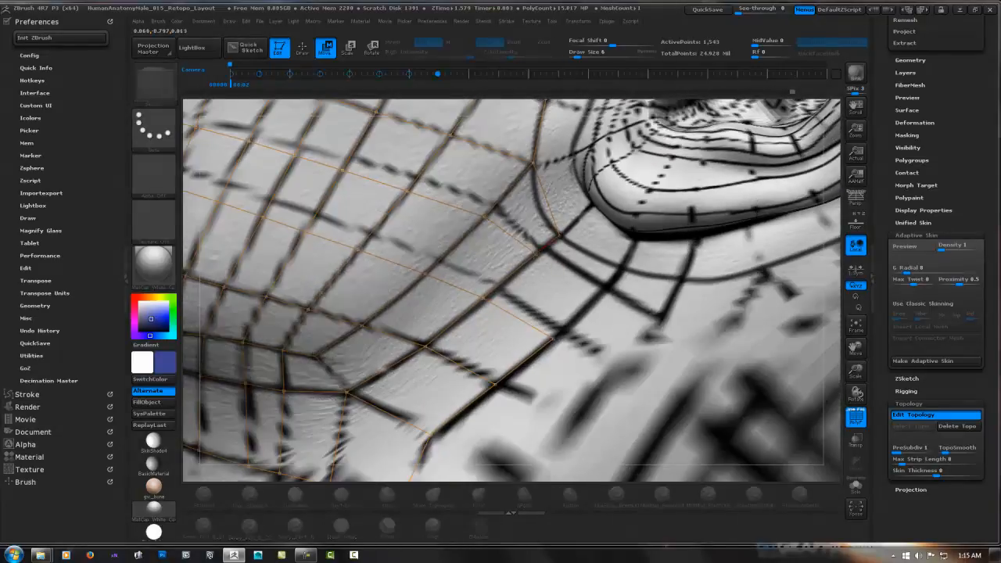
drag(542, 249, 534, 255)
key(q)
click(598, 294)
click(554, 338)
click(618, 269)
click(559, 235)
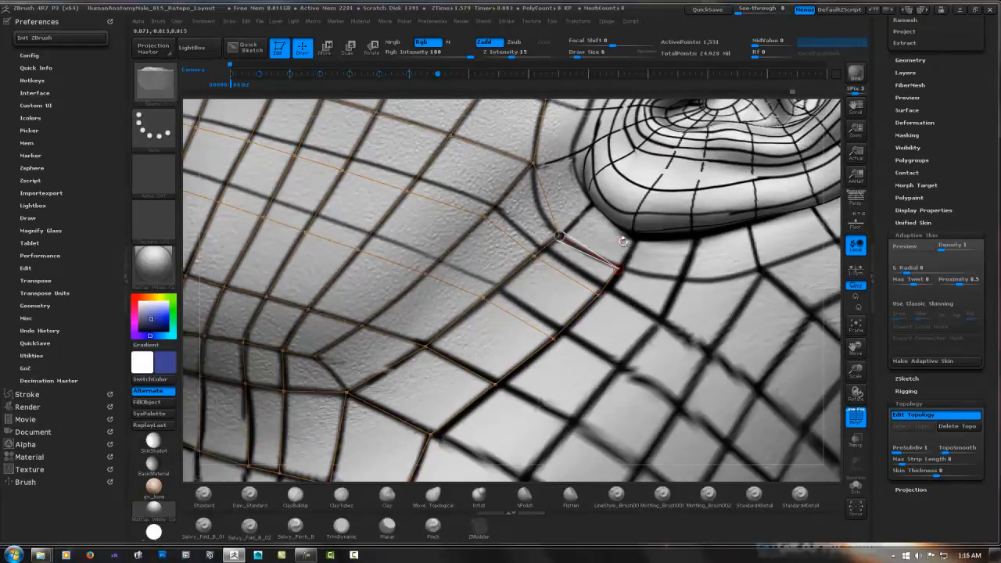
Extend the upper cheek faces backward to the front edge of the ear
alt+right_drag(610, 156, 591, 455)
ctrl+click(430, 269)
click(501, 308)
click(473, 375)
click(569, 339)
click(526, 399)
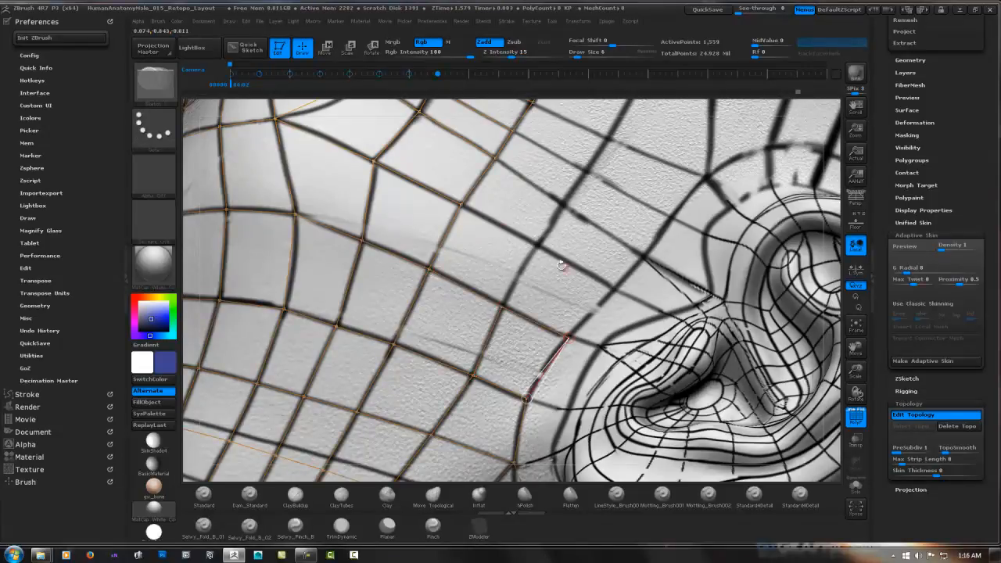
alt+right_drag(661, 222, 546, 312)
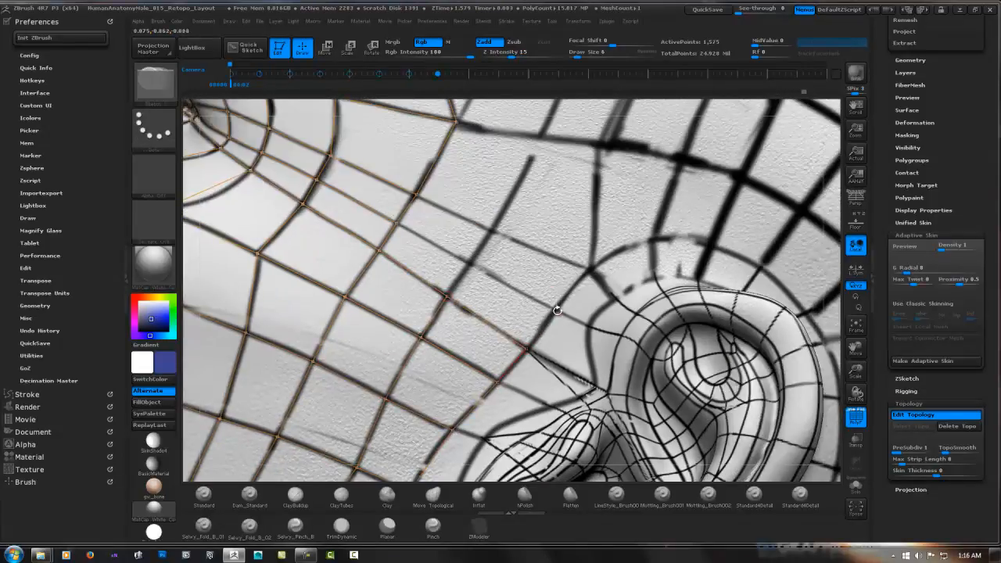
Add two more rows of faces across the temple, ending at the upper front of the ear
ctrl+click(526, 348)
click(553, 310)
click(469, 264)
click(491, 228)
click(416, 194)
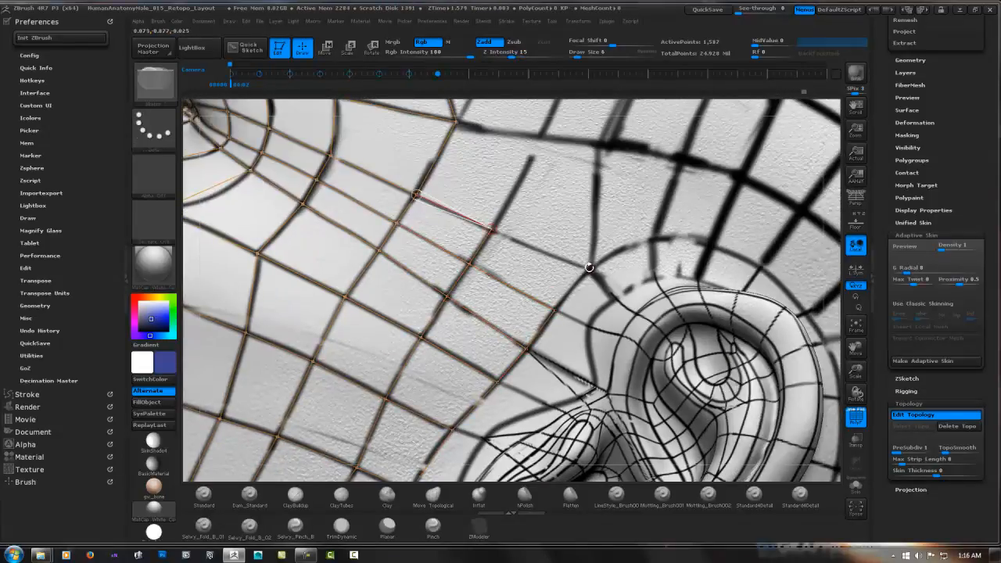
click(588, 268)
click(554, 310)
Move the points on the cheekbone and temple in front of the ear to even out the face spacing
key(w)
drag(416, 194, 425, 182)
drag(491, 229, 504, 204)
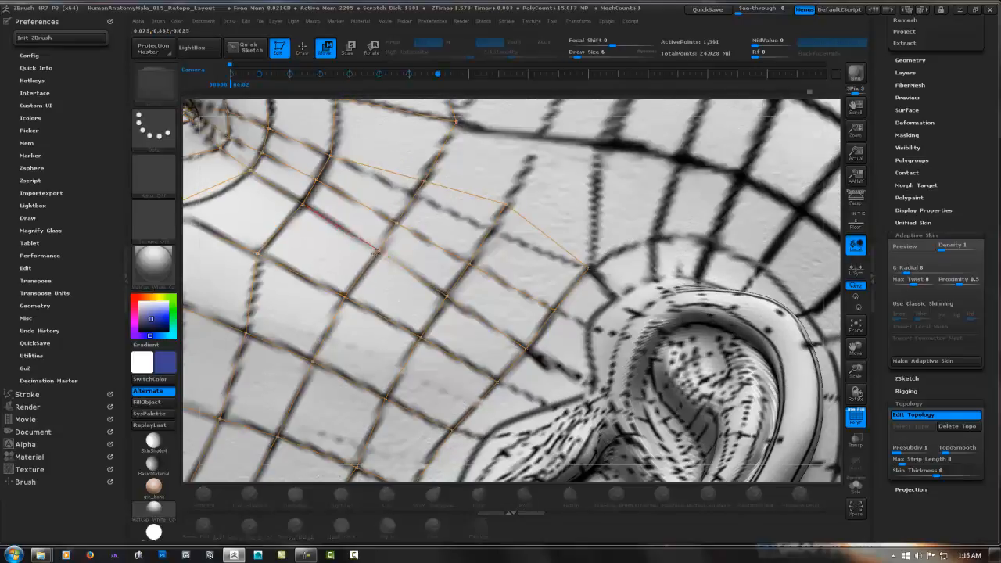
drag(303, 203, 291, 209)
drag(425, 182, 430, 172)
drag(447, 296, 443, 302)
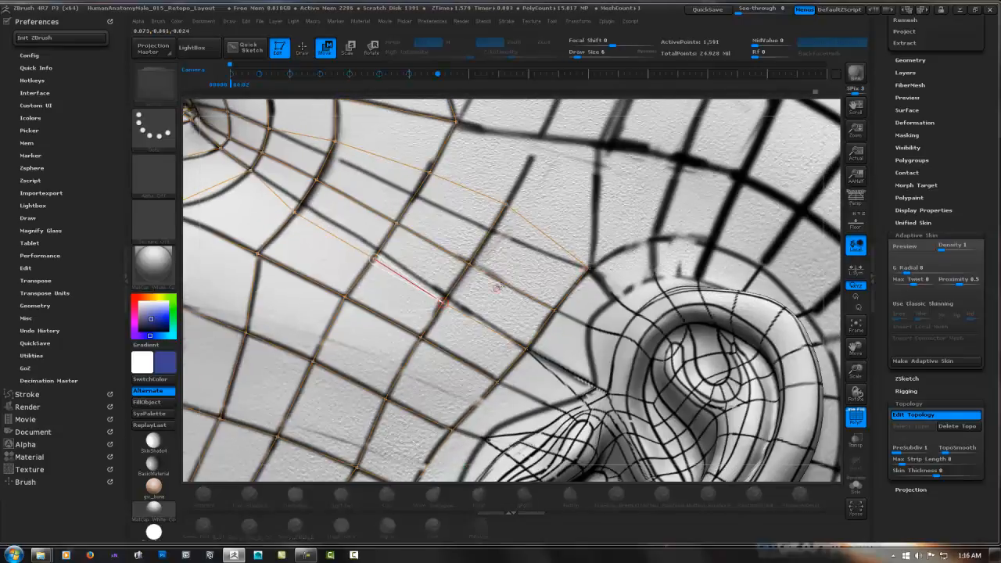
drag(588, 268, 592, 261)
Add the next row of faces across the temple above the upper front of the ear
key(q)
ctrl+click(456, 122)
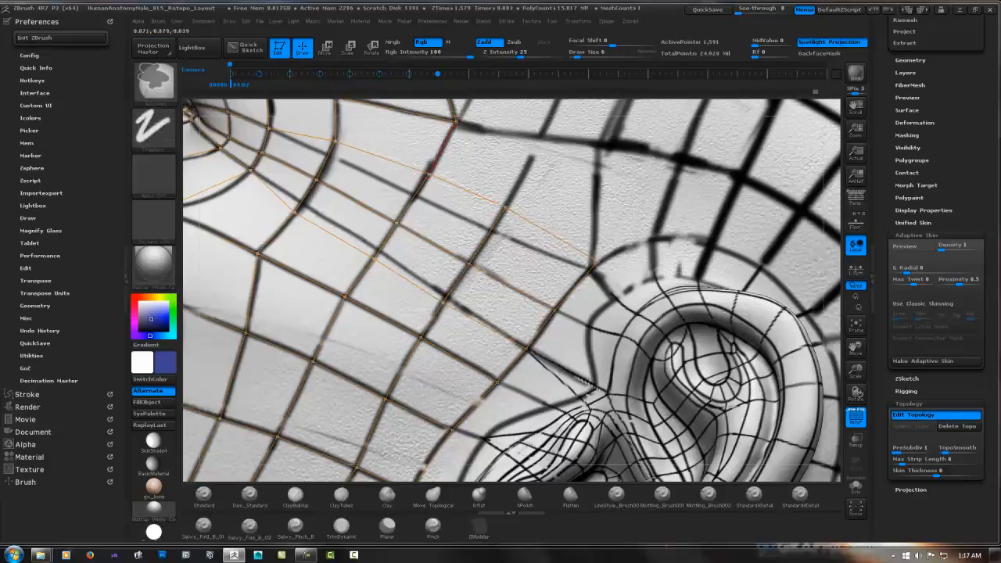
click(539, 137)
click(505, 207)
click(602, 146)
click(592, 266)
Build a row of faces over the upper temple, joining it to the loop around the outer brow
mouse_move(592, 266)
alt+right_down()
mouse_move(570, 282)
mouse_move(567, 452)
alt+right_up()
click(496, 189)
click(444, 179)
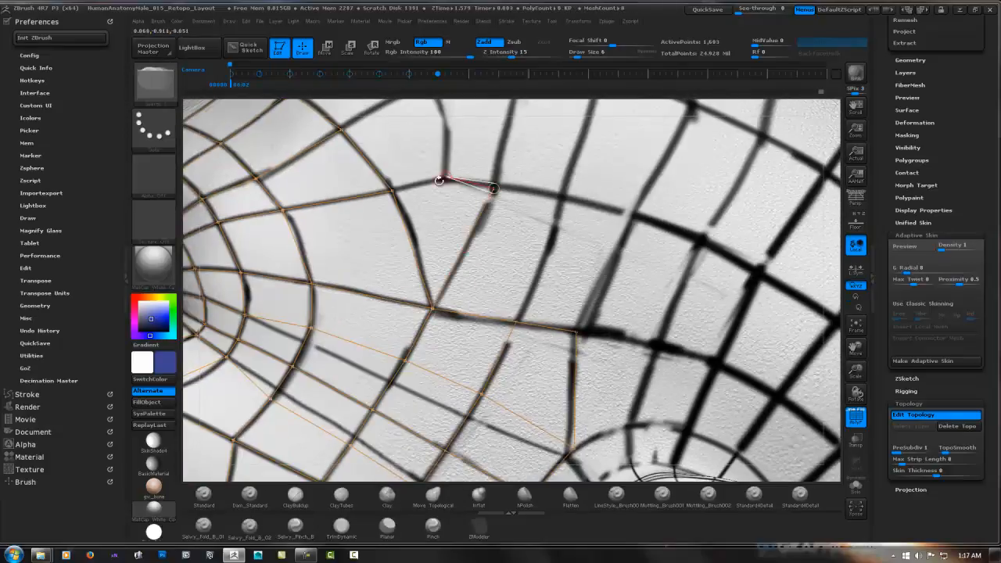
click(393, 190)
ctrl+click(496, 189)
click(559, 196)
click(516, 321)
click(631, 212)
click(576, 333)
Add another row of faces above the temple, running forward to the end of the brow
click(663, 224)
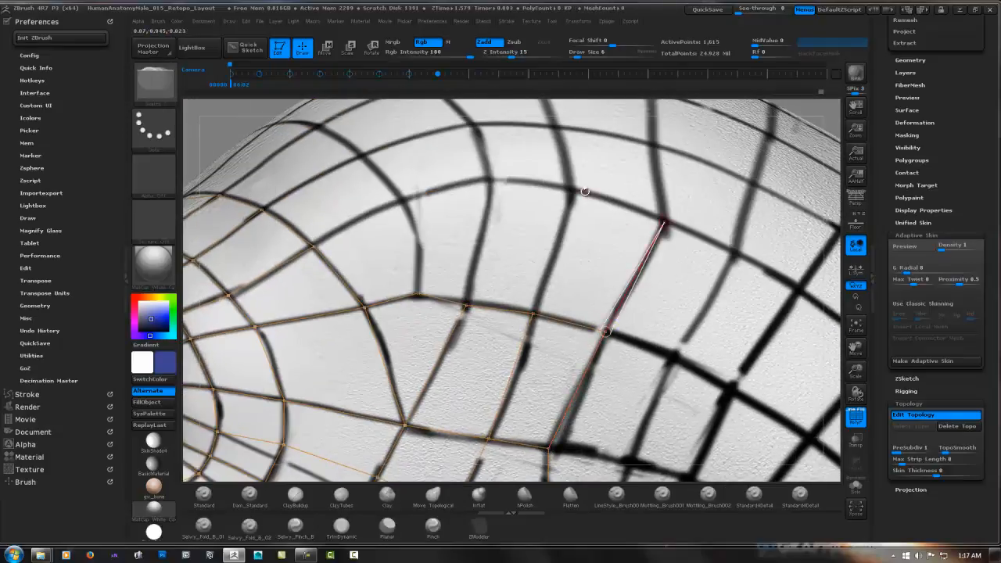
click(573, 191)
click(535, 315)
click(490, 180)
click(466, 306)
click(404, 199)
click(418, 296)
click(313, 247)
Extend the side forehead upward with further rows of faces that connect to the brow loop
right_drag(400, 266, 423, 218)
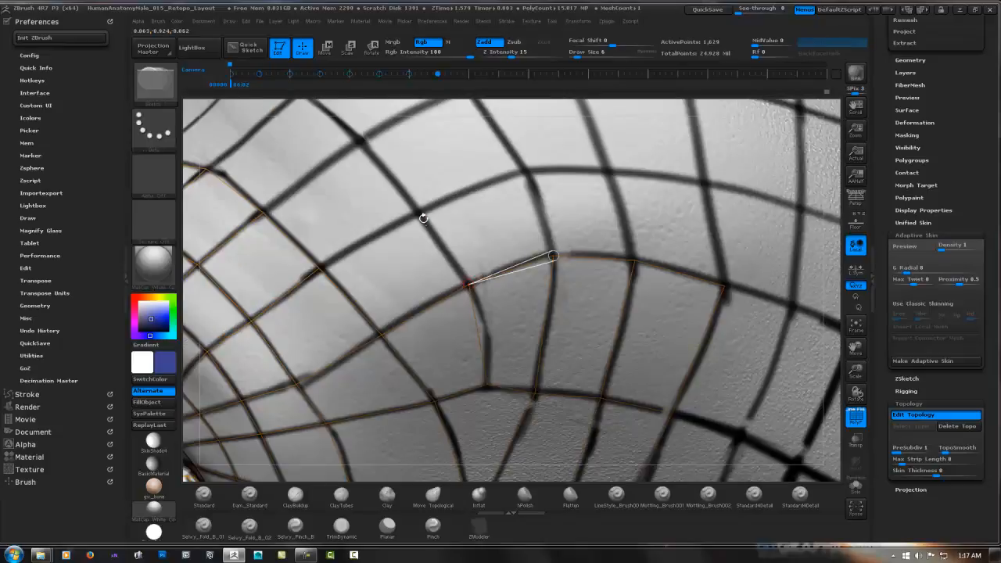
click(704, 183)
click(723, 287)
right_drag(678, 205, 694, 270)
ctrl+click(713, 298)
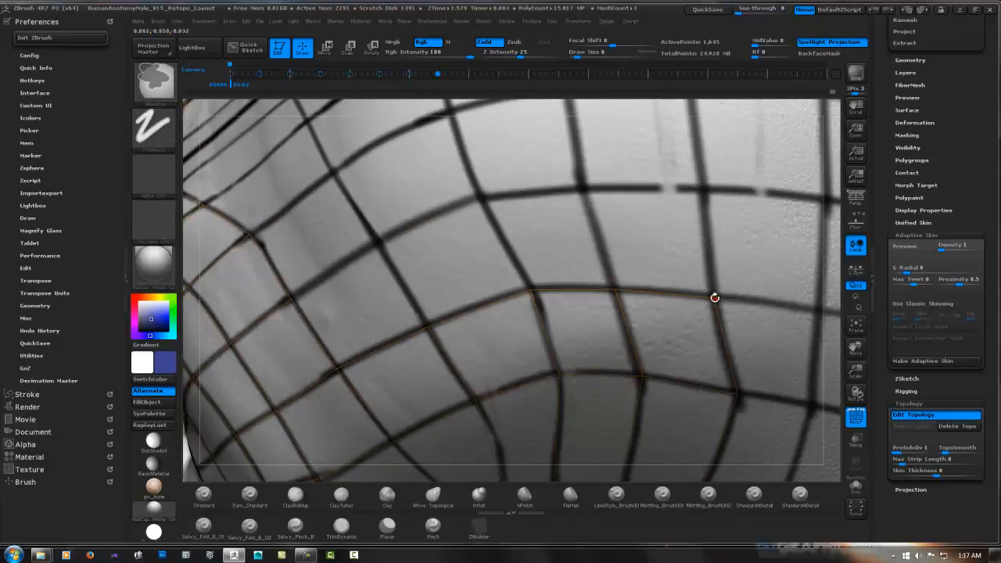
click(704, 190)
click(531, 290)
click(380, 241)
click(427, 327)
click(289, 298)
Add a new row of faces across the forehead from above the brow back toward the side of the head
right_drag(302, 278, 361, 354)
click(414, 268)
click(306, 320)
click(542, 207)
click(585, 297)
click(660, 182)
click(683, 289)
click(764, 165)
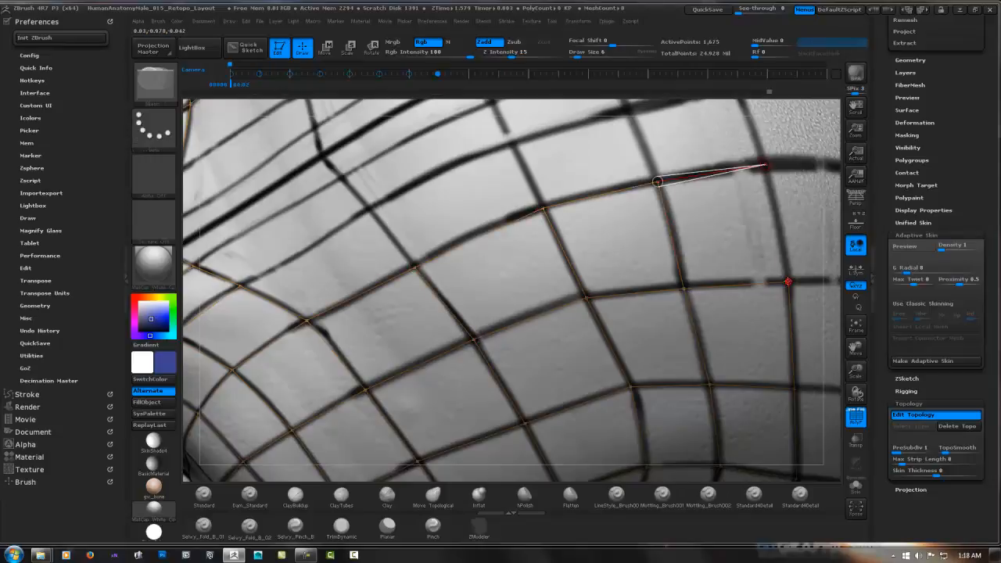
click(788, 281)
Fill the central forehead with rows of faces up toward the hairline, connecting them at the midline
right_drag(719, 197, 708, 250)
click(742, 216)
click(509, 293)
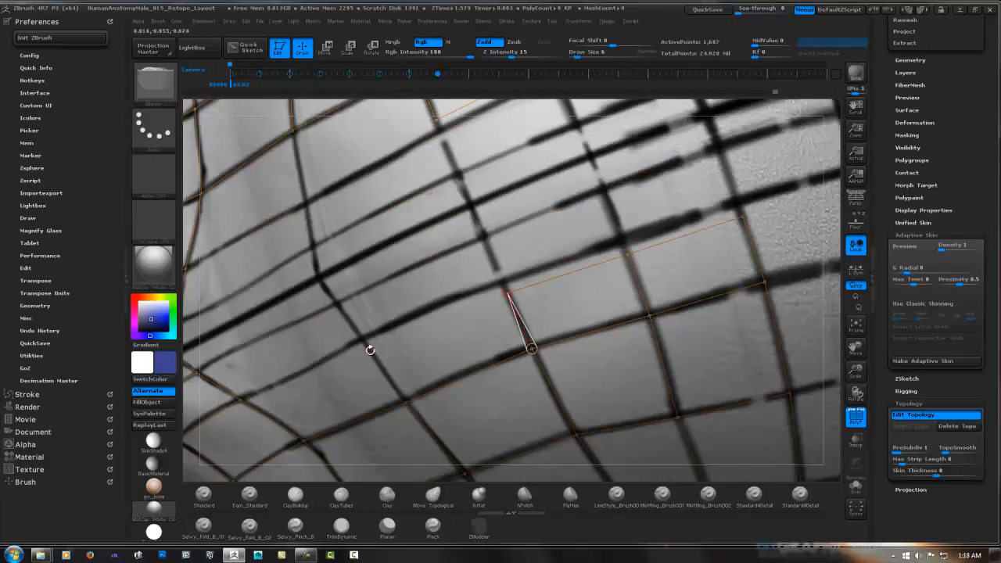
click(199, 372)
click(488, 248)
click(509, 292)
click(610, 200)
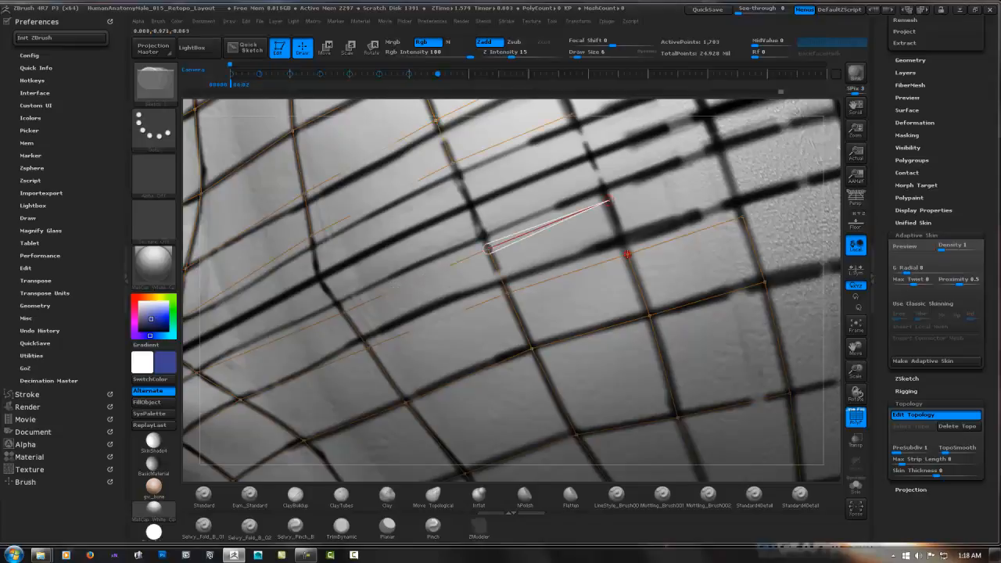
right_drag(726, 158, 721, 176)
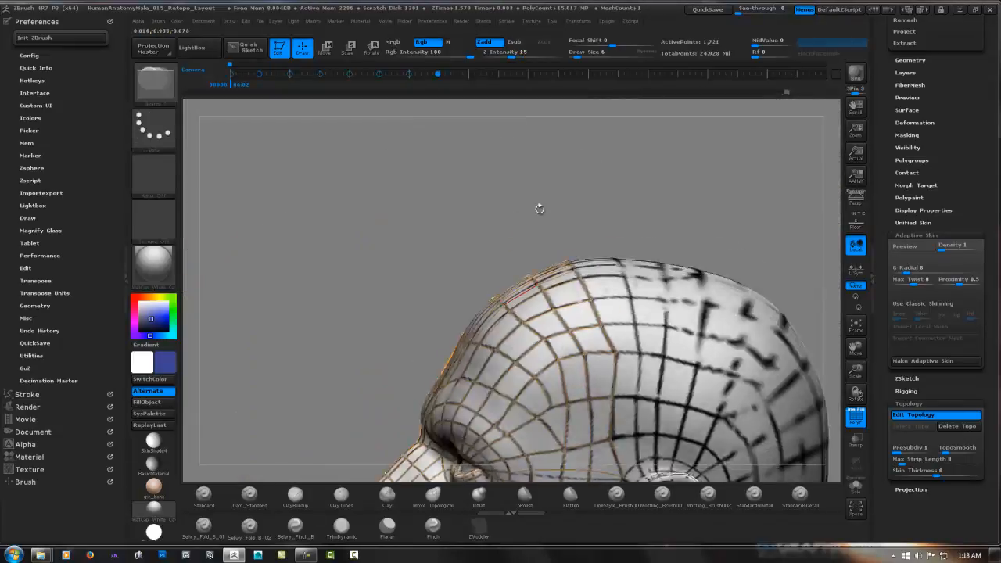
Preview the isolated adaptive skin, quick-save the project, show the sculpt again and return to the editable topology
key(a)
right_drag(567, 247, 618, 245)
ctrl+right_drag(618, 246, 599, 244)
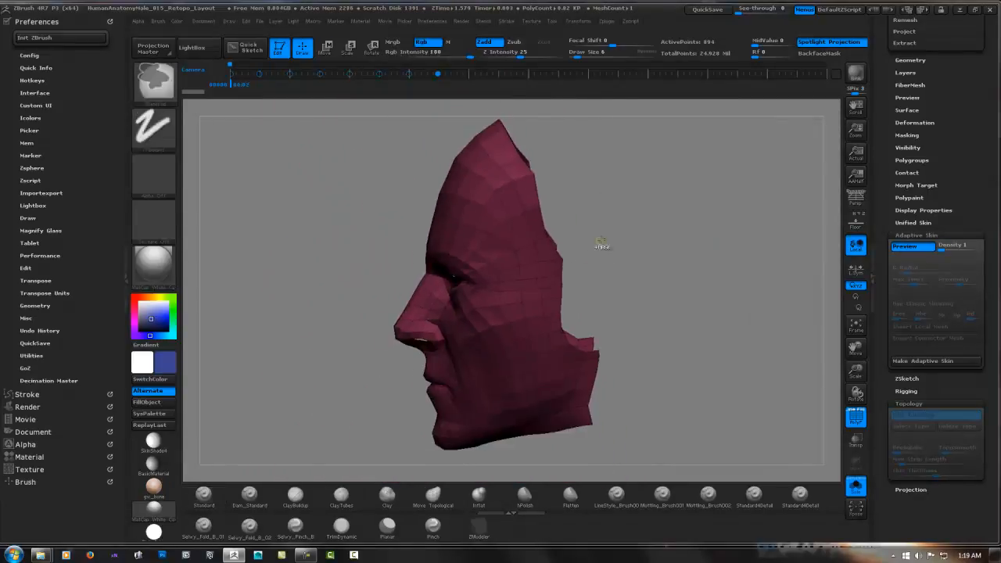
click(706, 10)
click(856, 486)
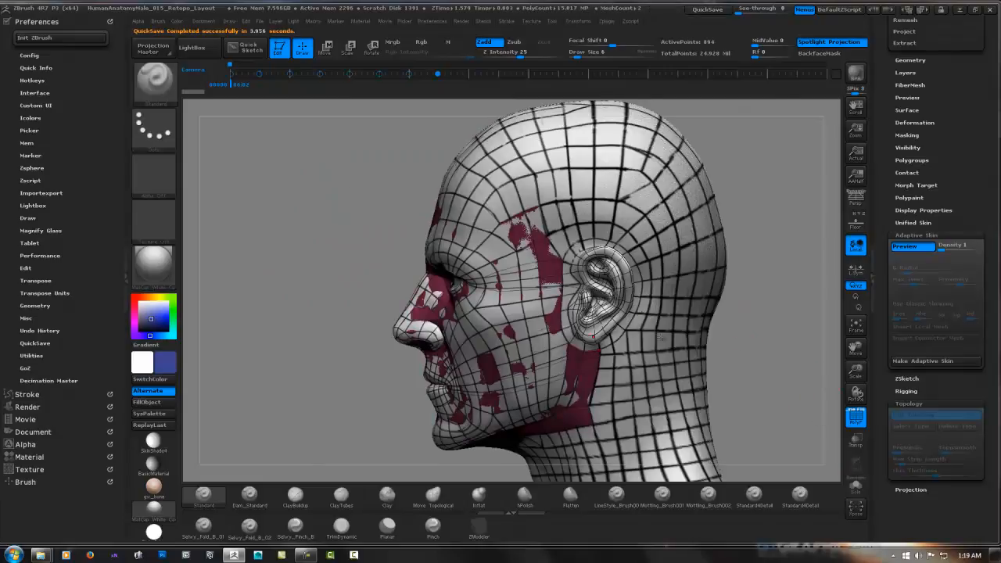
key(a)
Add faces from the upper front of the ear up the side of the head along the painted guides
ctrl+right_drag(563, 336, 535, 458)
alt+right_drag(536, 124, 537, 219)
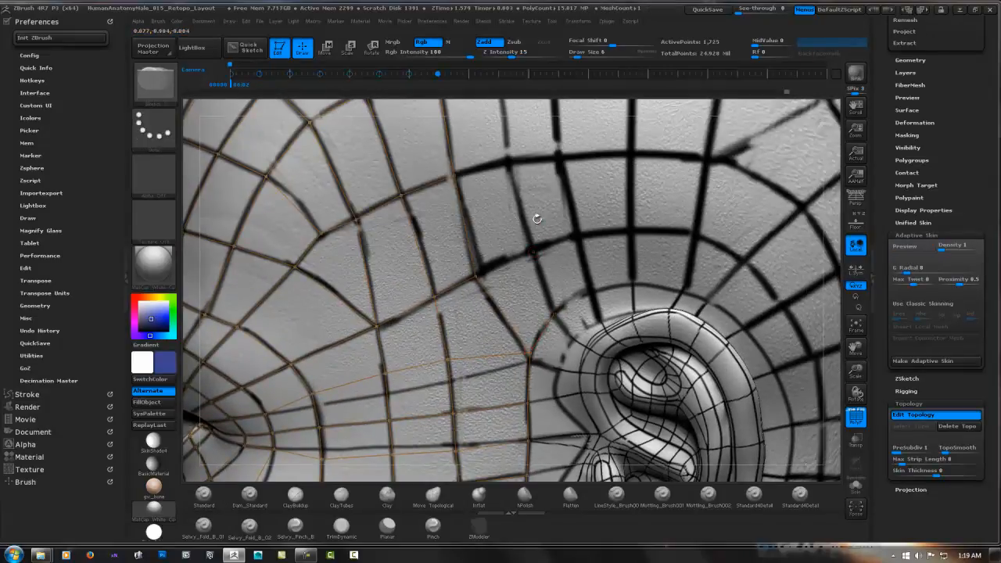
click(554, 313)
alt+right_drag(508, 163, 436, 277)
click(380, 208)
click(435, 197)
click(446, 297)
Extend two columns of faces over the side of the head above the front of the ear
alt+right_drag(435, 197, 433, 276)
click(405, 214)
alt+right_drag(442, 461, 340, 165)
ctrl+click(336, 166)
click(397, 154)
click(402, 211)
click(356, 218)
click(409, 297)
click(367, 304)
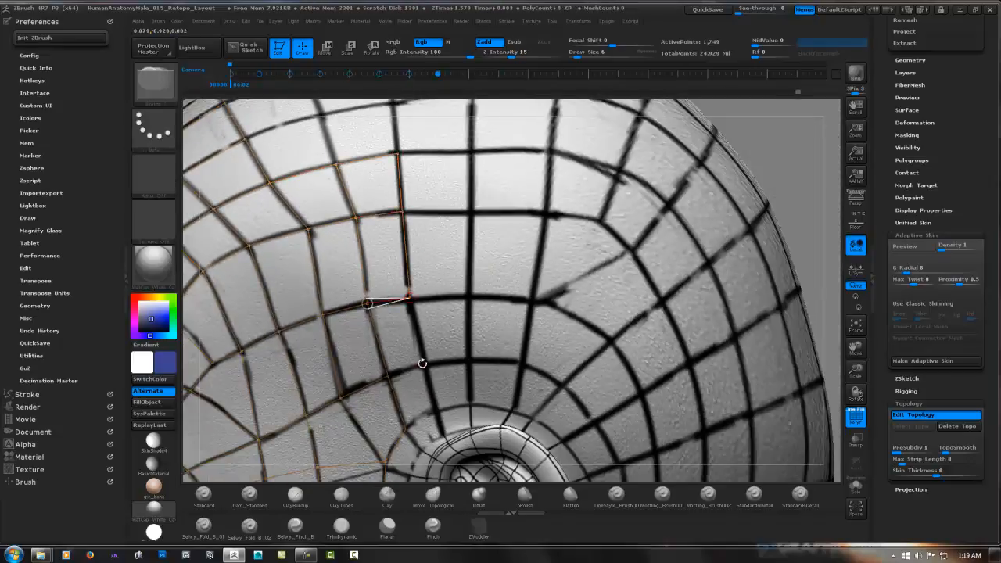
Add the lower faces of the next columns directly above the ear
key(a)
key(a)
ctrl+right_drag(398, 313, 457, 369)
ctrl+click(469, 392)
click(535, 380)
click(534, 294)
click(444, 300)
alt+right_drag(410, 228, 398, 307)
ctrl+click(521, 373)
click(520, 242)
click(402, 245)
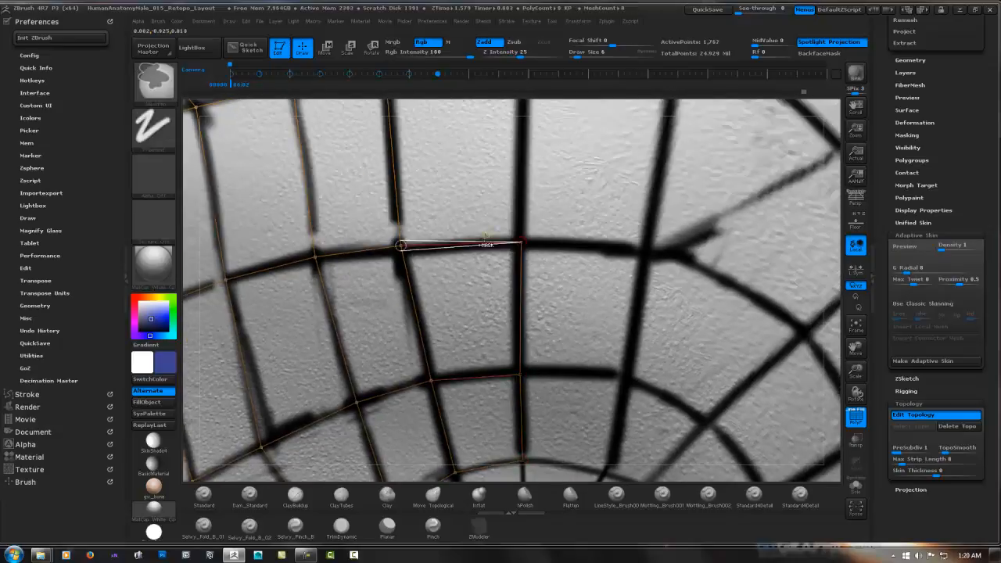
Continue the columns above the ear upward to the top edge of the existing side-of-head faces
ctrl+right_drag(483, 337, 449, 274)
ctrl+click(434, 303)
click(435, 241)
click(386, 241)
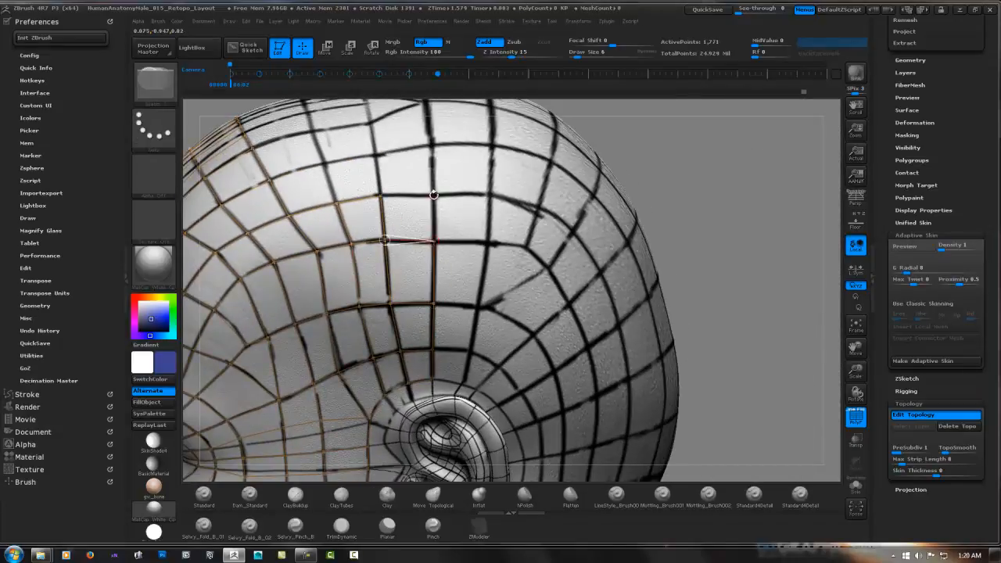
click(434, 196)
click(381, 195)
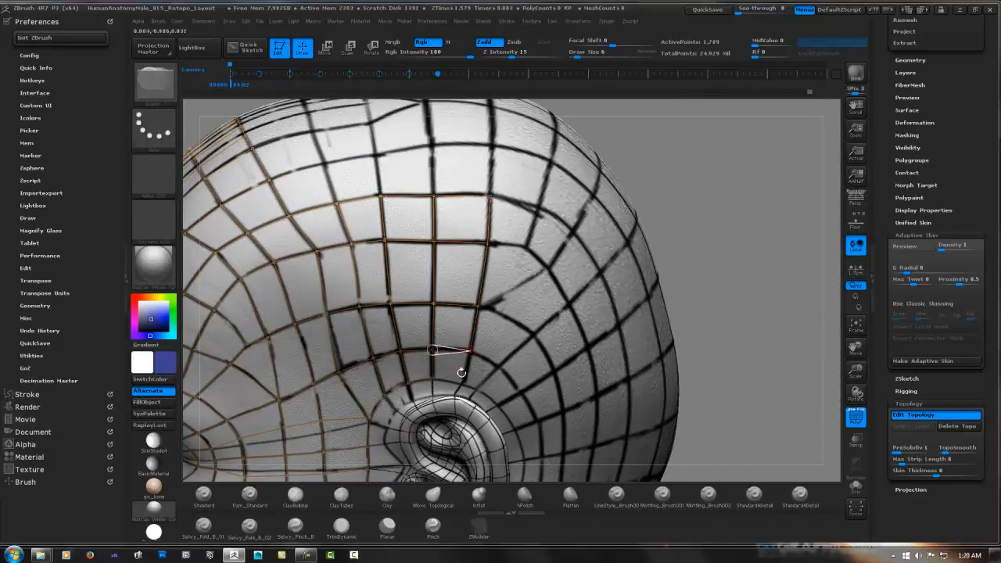
Add faces behind the upper back of the ear, following the painted guides up around the branching point
ctrl+right_drag(461, 372, 487, 346)
click(485, 407)
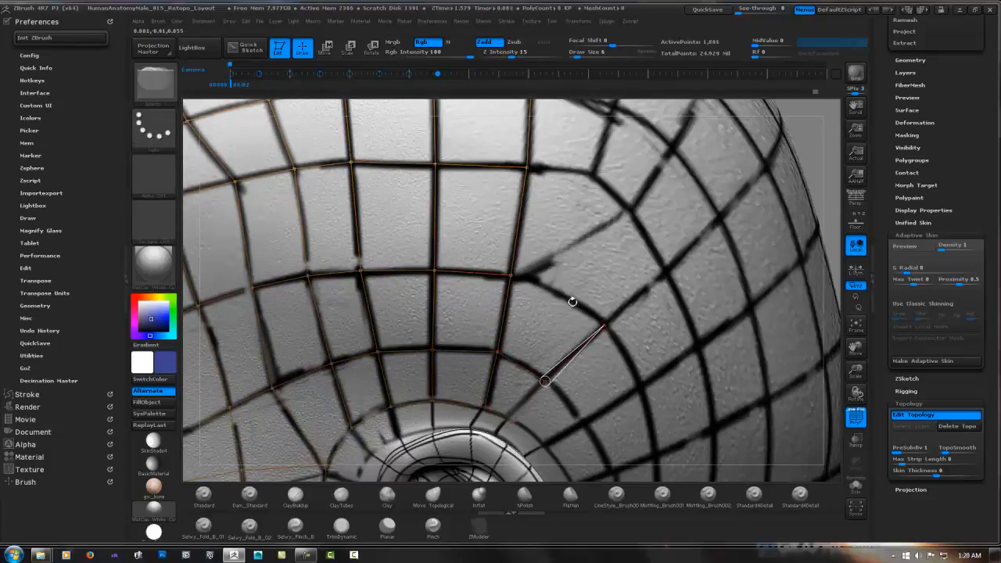
click(510, 276)
ctrl+click(511, 276)
click(619, 216)
click(592, 175)
click(526, 166)
ctrl+click(619, 216)
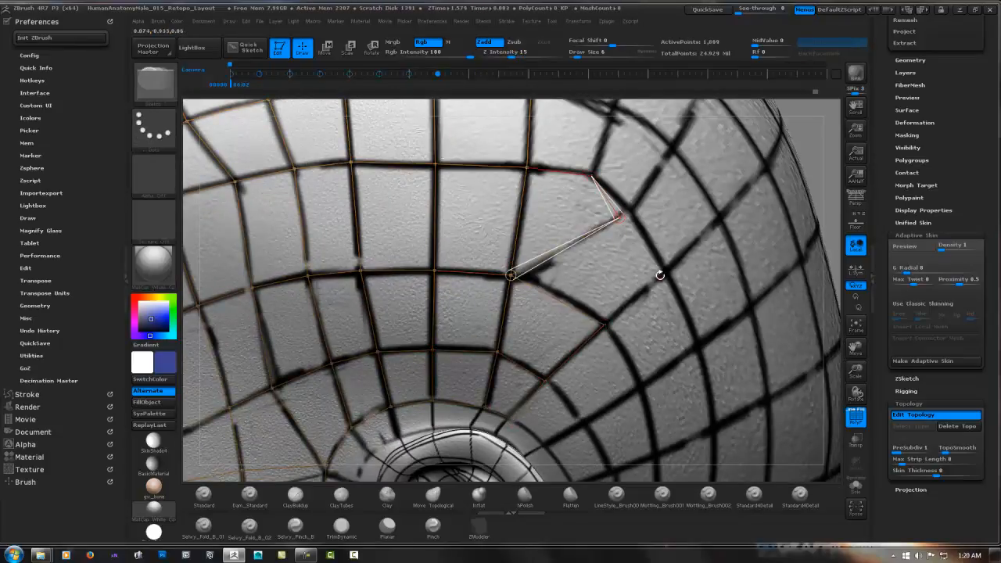
click(660, 276)
click(604, 326)
Add the next faces above the branching point, joining them to the top edge of the side-of-head faces
alt+right_drag(564, 280, 466, 364)
ctrl+click(493, 260)
click(516, 189)
click(432, 172)
click(571, 232)
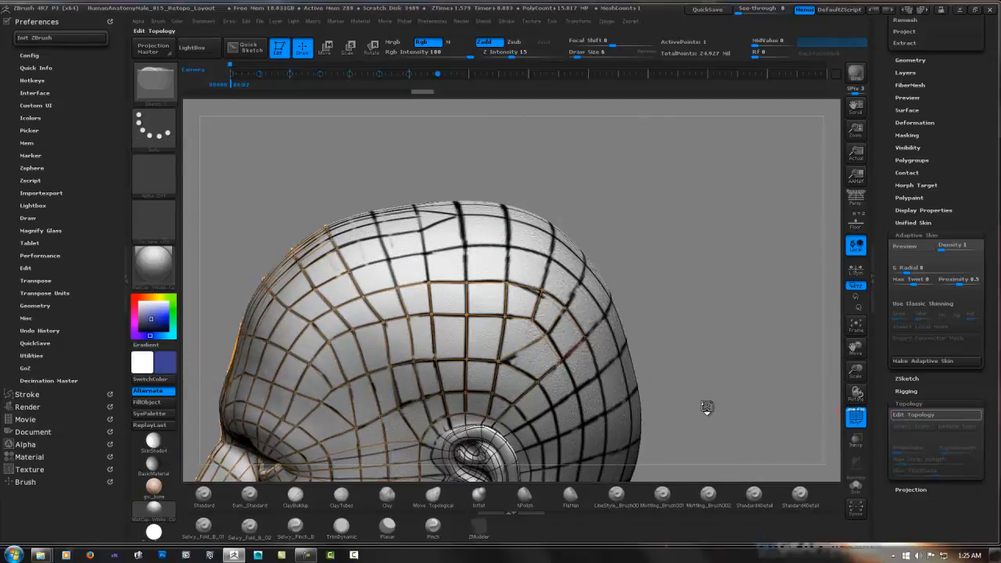
Fill the middle of the forehead with two rows of faces that join the side-of-head faces
right_drag(707, 408, 586, 304)
right_drag(266, 235, 395, 323)
right_drag(469, 137, 427, 391)
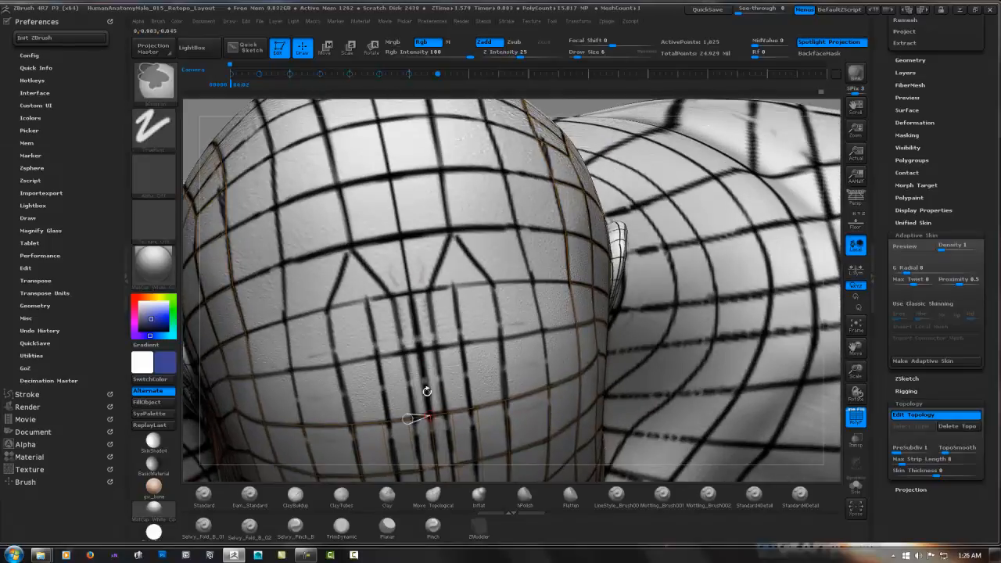
click(430, 416)
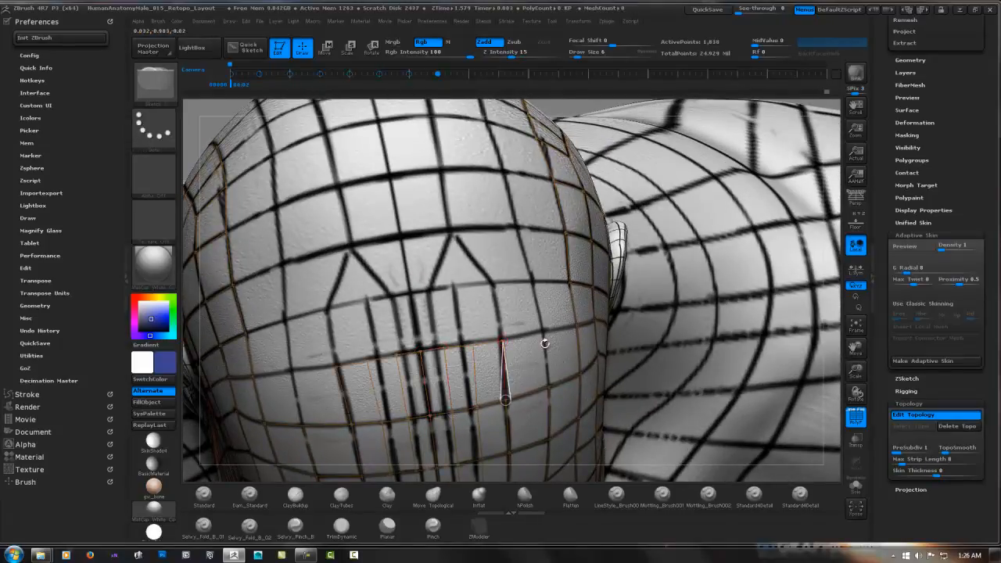
right_drag(505, 400, 556, 385)
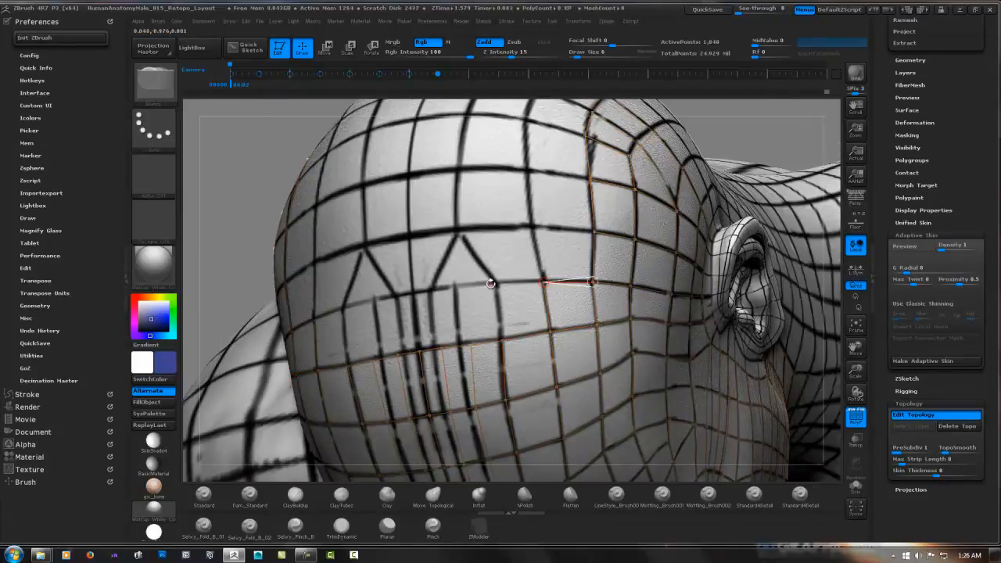
right_drag(490, 283, 464, 290)
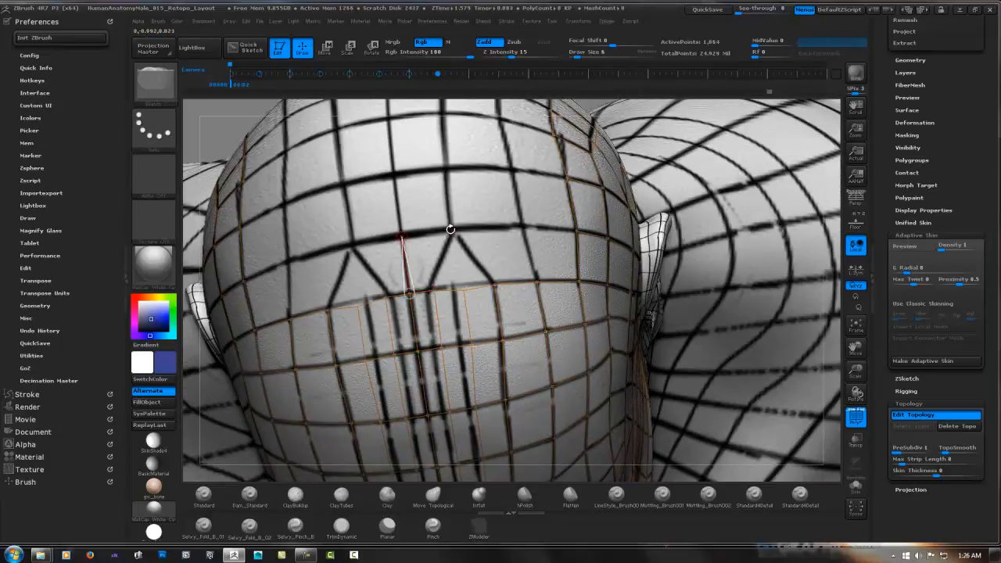
Add the next rows of faces over the upper forehead, tying them into the faces at the temples
right_drag(433, 289, 430, 251)
right_drag(420, 297, 375, 251)
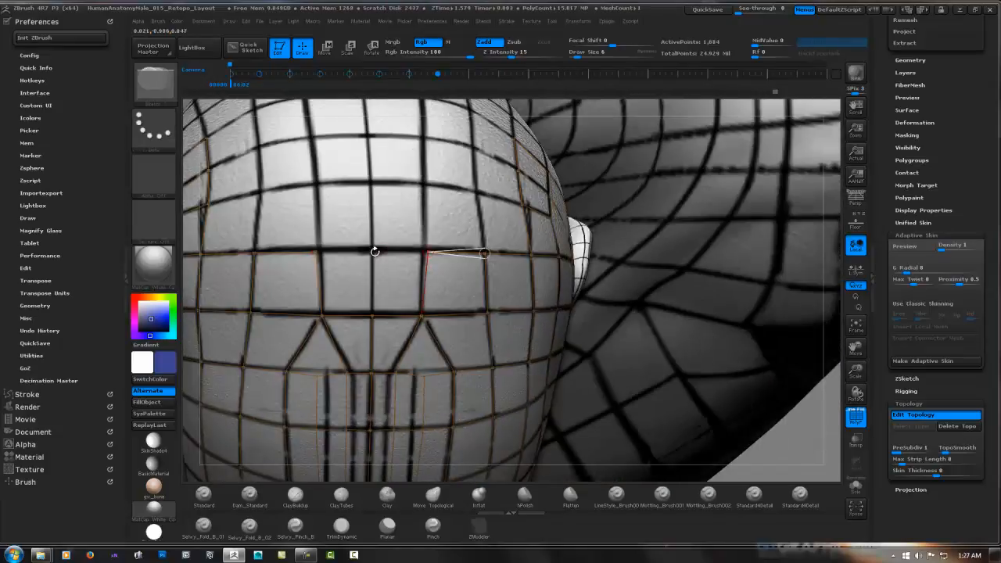
right_drag(469, 205, 443, 196)
ctrl+click(443, 196)
click(494, 193)
click(498, 255)
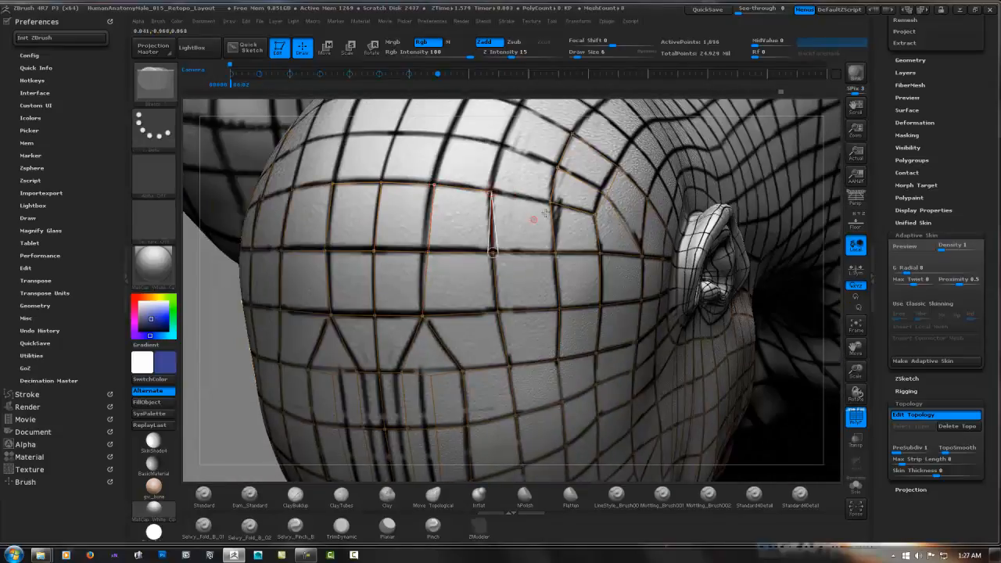
Extend the rows of faces from the upper forehead over the top of the head along the painted guides
right_drag(532, 211, 496, 269)
ctrl+click(492, 275)
click(438, 257)
click(425, 308)
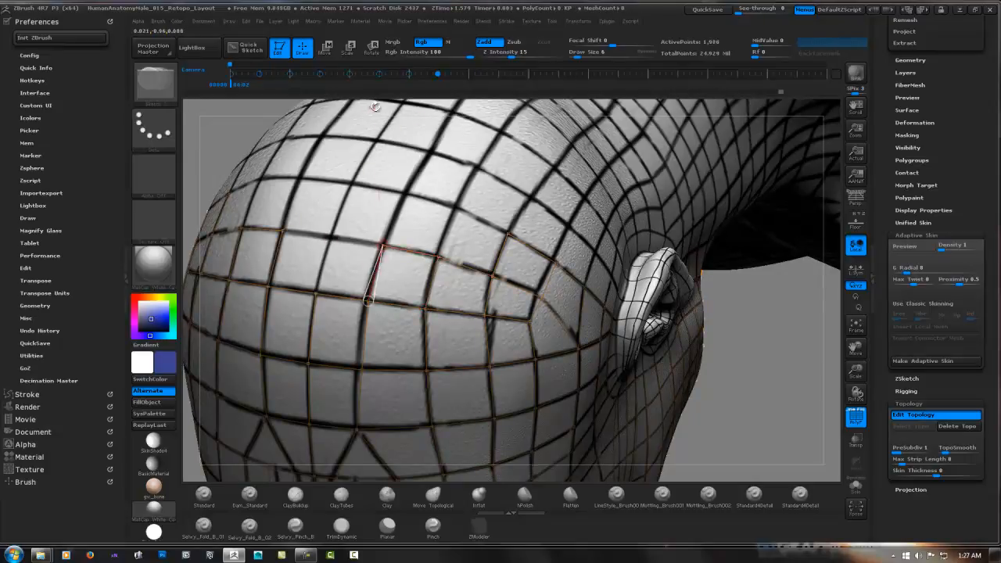
right_drag(375, 107, 324, 239)
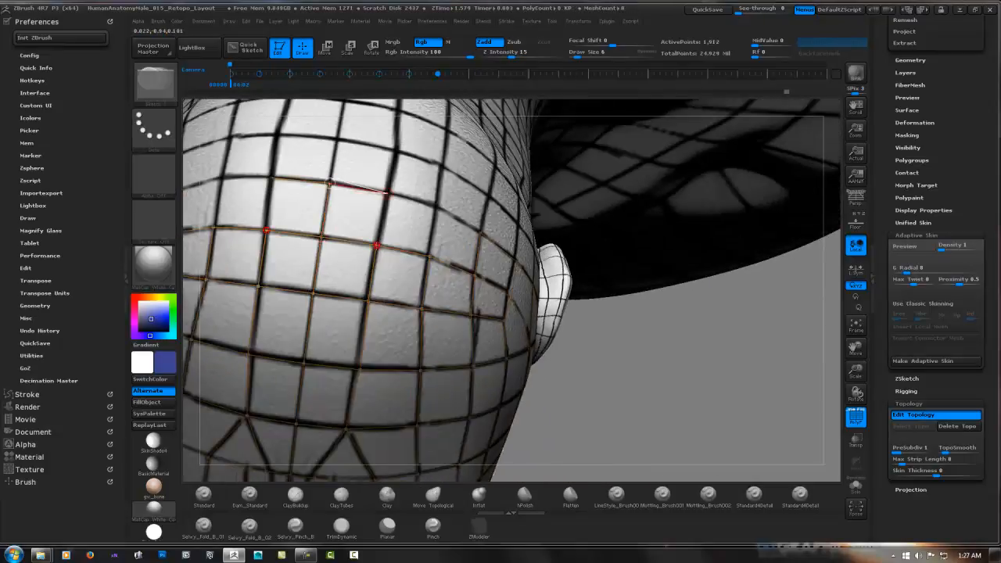
click(330, 182)
right_drag(330, 182, 502, 294)
Isolate the retopology mesh and examine its adaptive skin preview from the front and side at a changed density
key(a)
click(856, 486)
right_drag(516, 227, 536, 234)
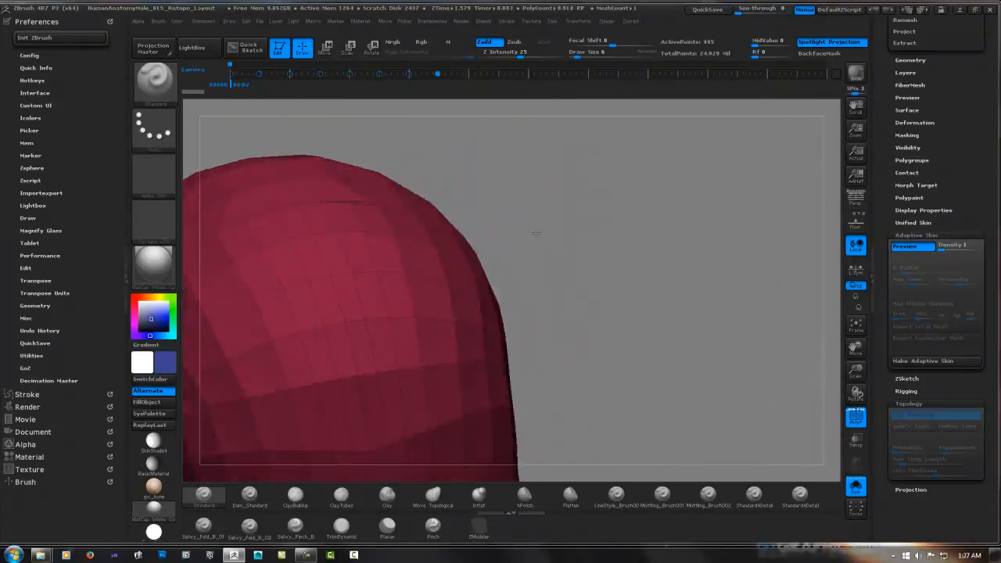
drag(942, 249, 951, 249)
right_drag(750, 243, 735, 264)
right_drag(608, 320, 602, 254)
click(942, 249)
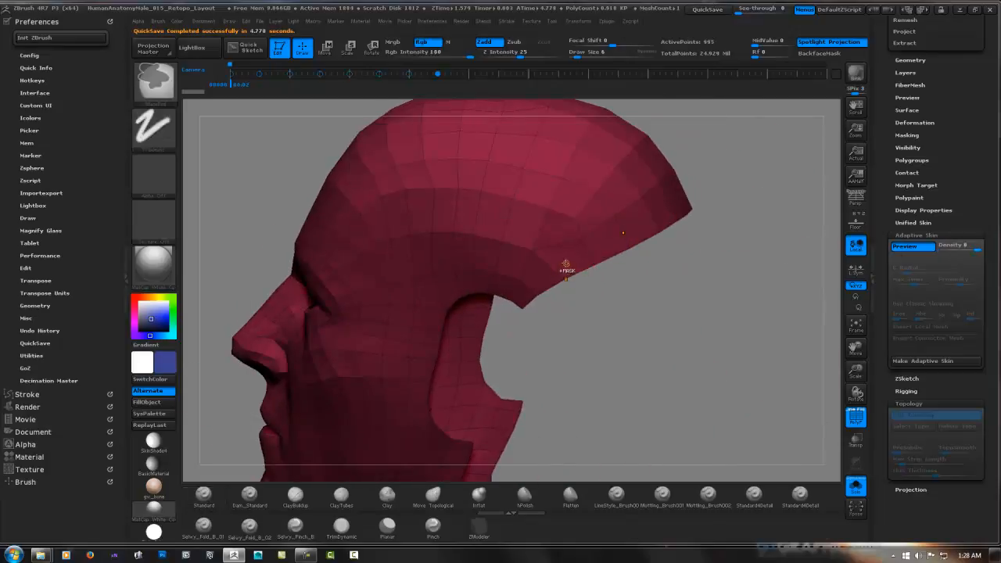
ctrl+right_drag(565, 264, 583, 301)
click(856, 485)
key(a)
Add the central pair of face columns down the back of the head to the nape
right_drag(604, 356, 530, 280)
click(530, 280)
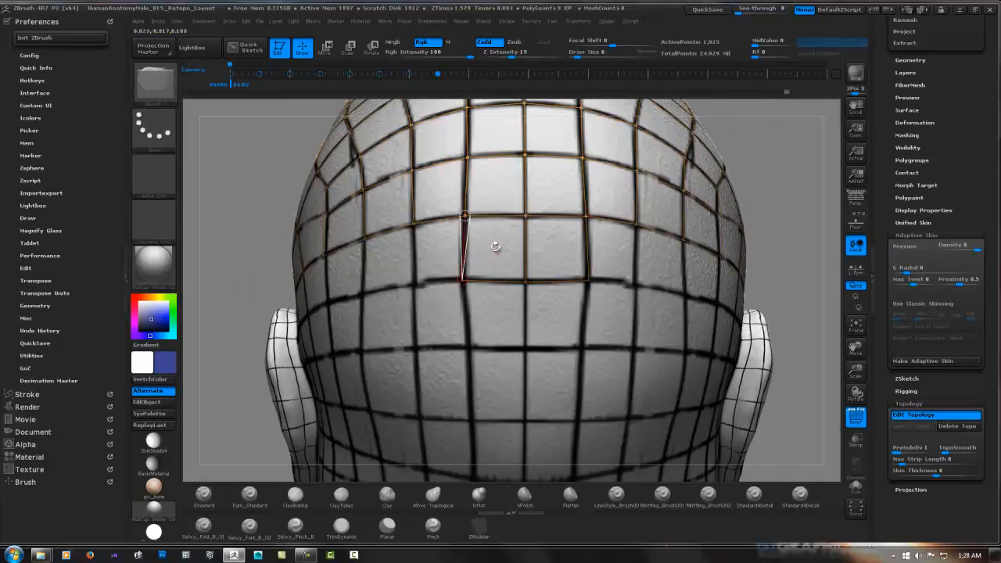
click(468, 348)
alt+right_drag(477, 360, 481, 216)
ctrl+click(523, 280)
click(525, 341)
click(471, 339)
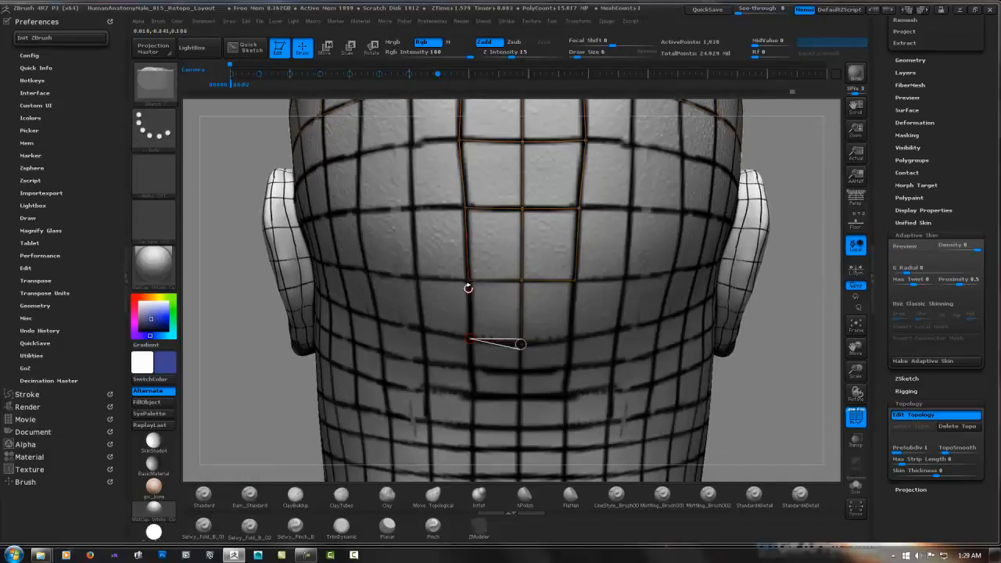
click(470, 280)
Nudge a side point of the central strip on the back of the head onto the painted guide
right_drag(468, 285, 516, 243)
key(w)
drag(515, 212, 517, 212)
key(q)
Add a row of faces across the back of the head from the central strip toward the ear
ctrl+click(458, 159)
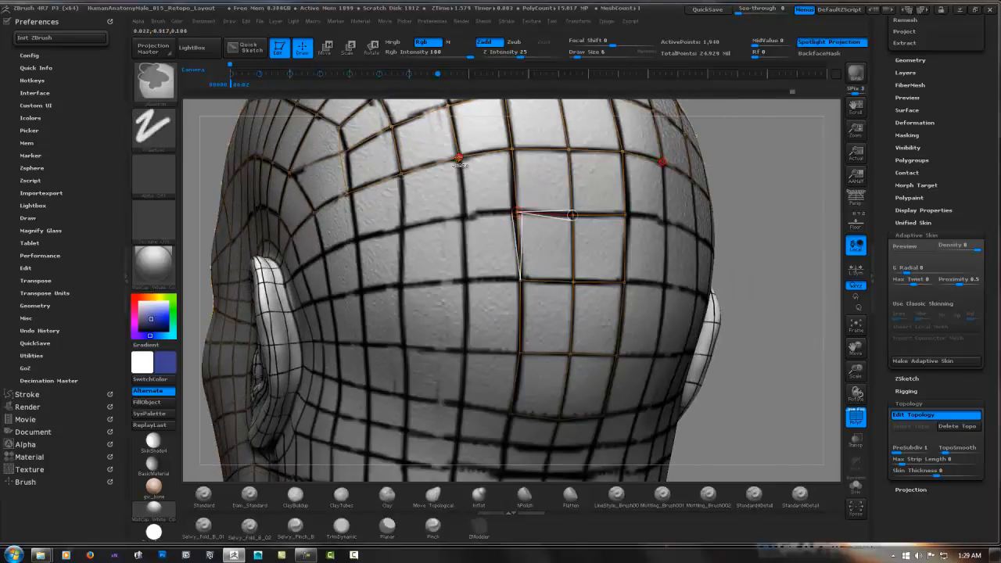
click(468, 216)
click(517, 212)
right_drag(512, 212, 547, 210)
ctrl+right_drag(548, 210, 540, 234)
ctrl+click(377, 164)
click(384, 232)
click(463, 218)
click(322, 246)
click(303, 189)
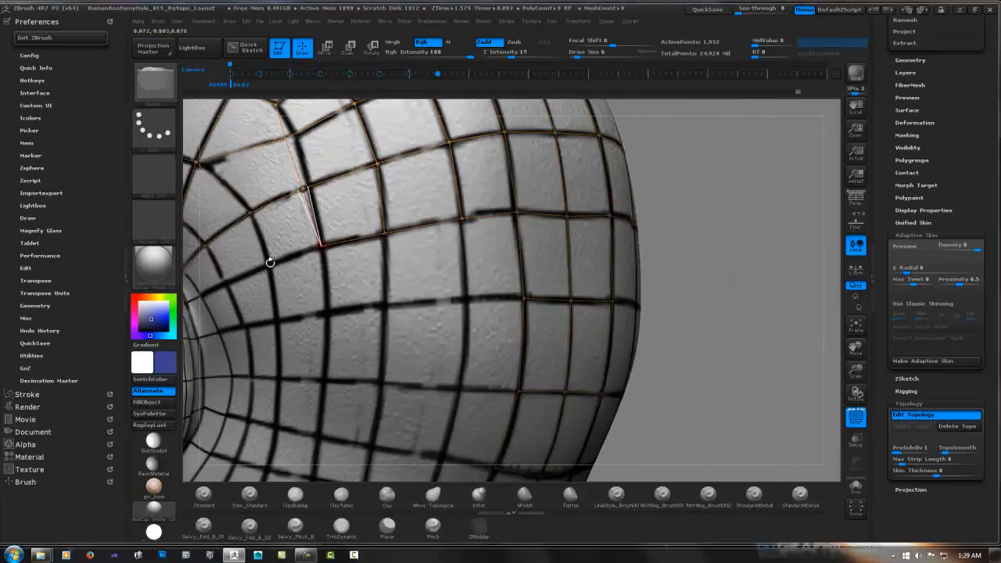
Add the next two rows of faces across the lower back of the head, joined to the central strip
click(464, 299)
click(463, 219)
click(524, 298)
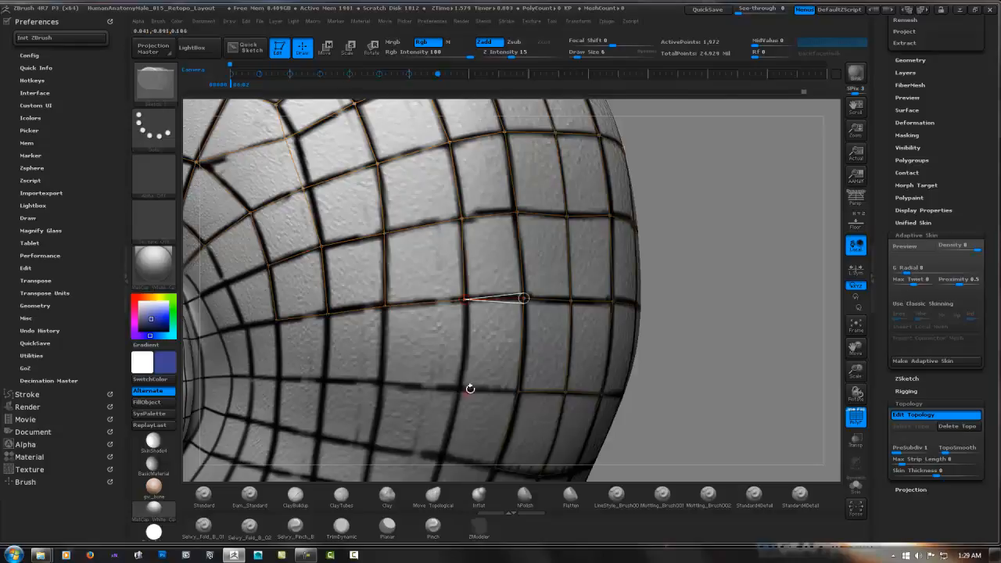
click(458, 389)
click(518, 391)
click(383, 383)
click(385, 306)
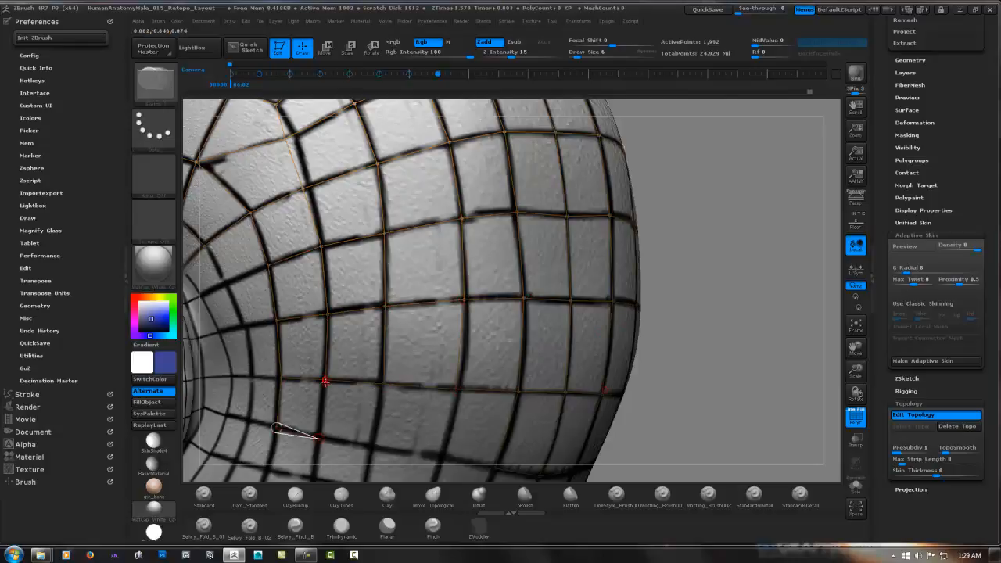
Undo the last topology edit and continue the bottom row of faces toward the centre of the nape
key(ctrl+z)
click(376, 449)
click(440, 460)
click(455, 391)
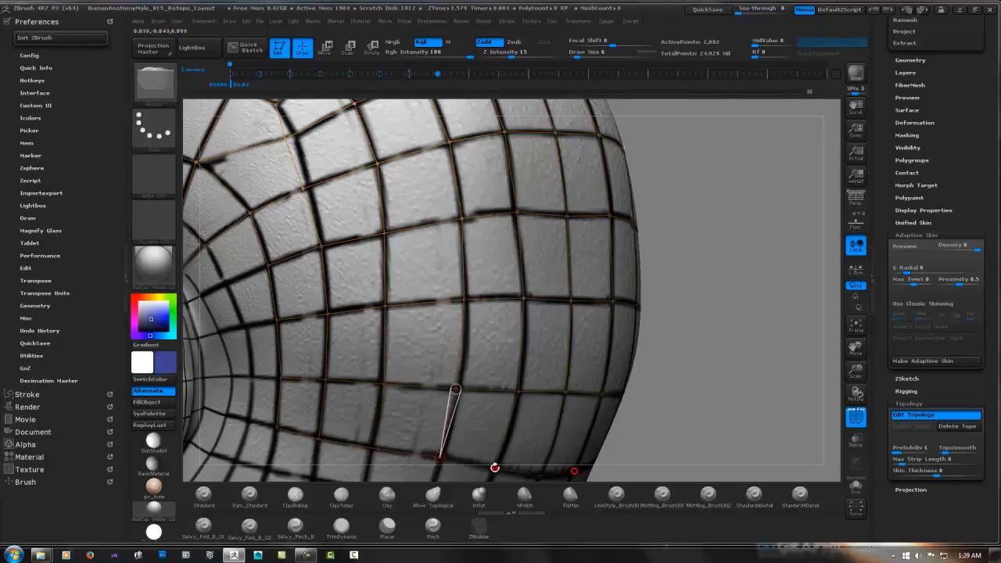
Add a band of faces down behind the ear, joining it to the back-of-head rows
right_drag(494, 467, 419, 234)
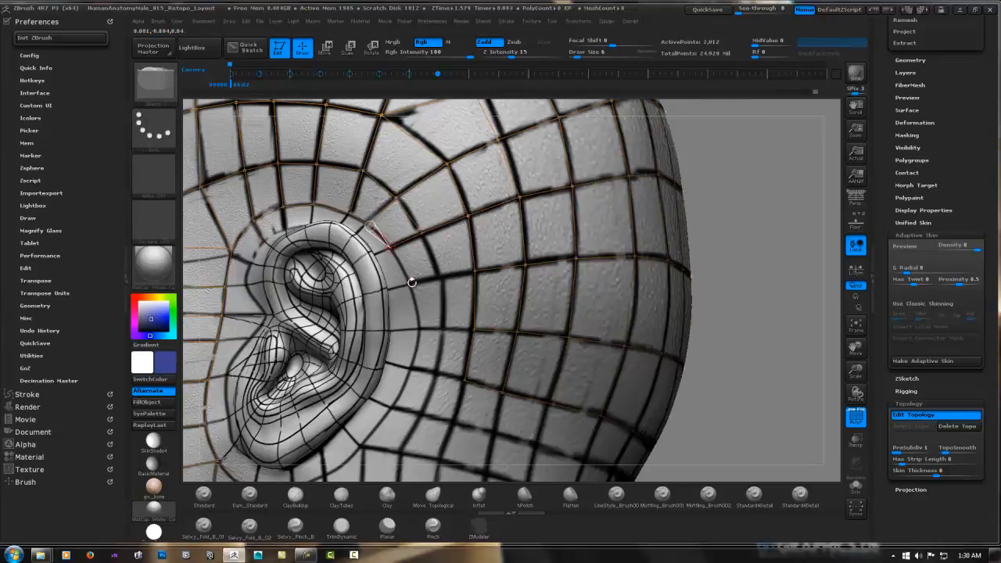
click(413, 366)
click(436, 374)
click(443, 327)
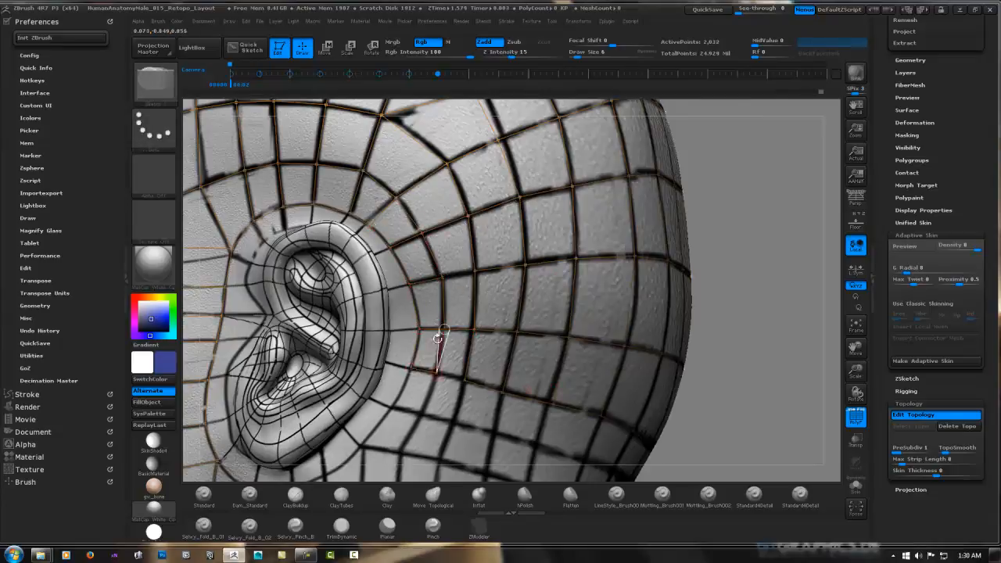
Add two more rows of faces from the lower back of the ear toward the nape
alt+right_drag(461, 368, 485, 301)
click(485, 298)
ctrl+click(409, 281)
click(383, 336)
click(425, 347)
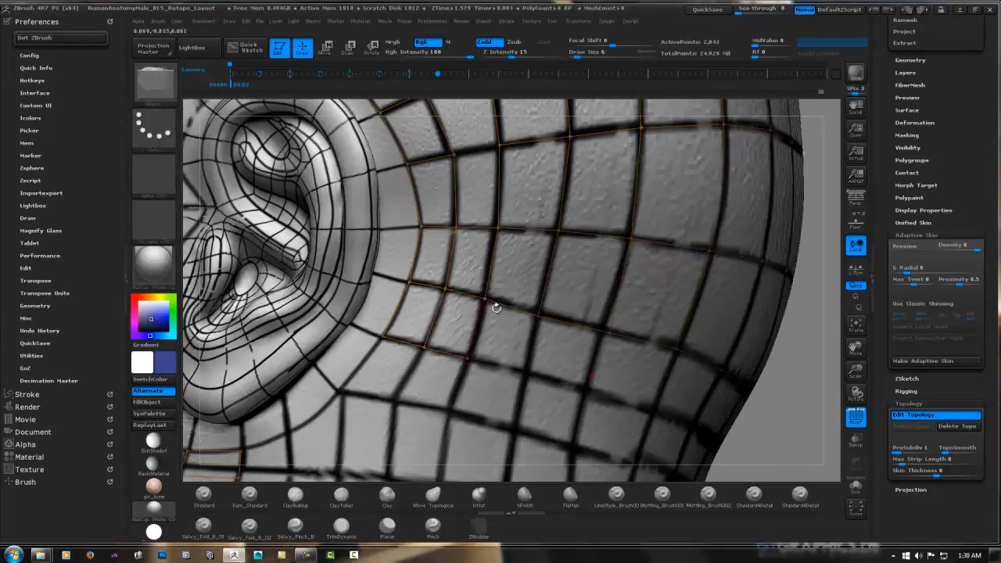
click(586, 391)
click(608, 333)
click(384, 337)
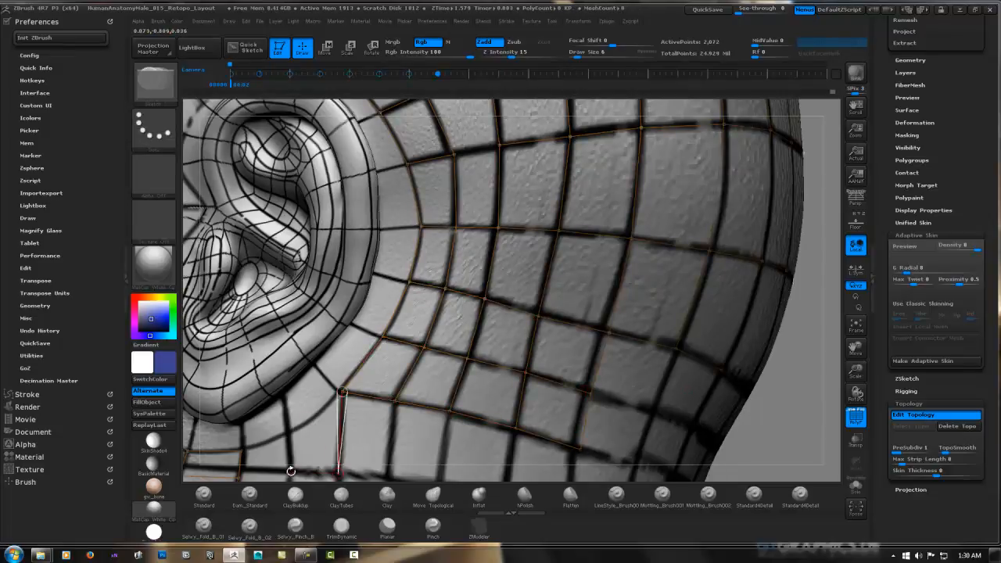
Close the faces beneath the earlobe to the jaw faces and move their lower points into an even line
click(243, 448)
alt+right_drag(243, 452, 328, 339)
click(325, 364)
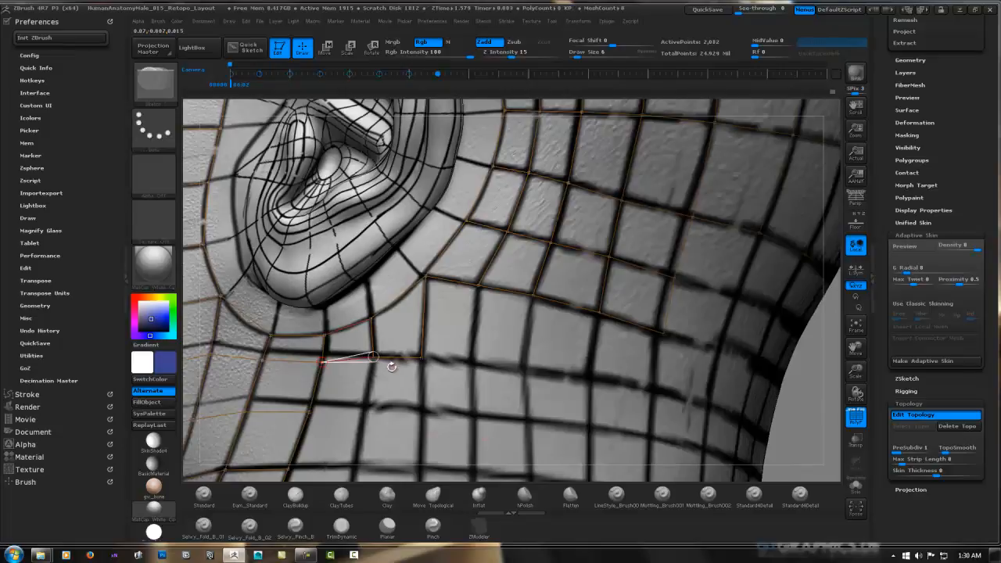
key(w)
drag(373, 357, 374, 355)
drag(423, 357, 425, 341)
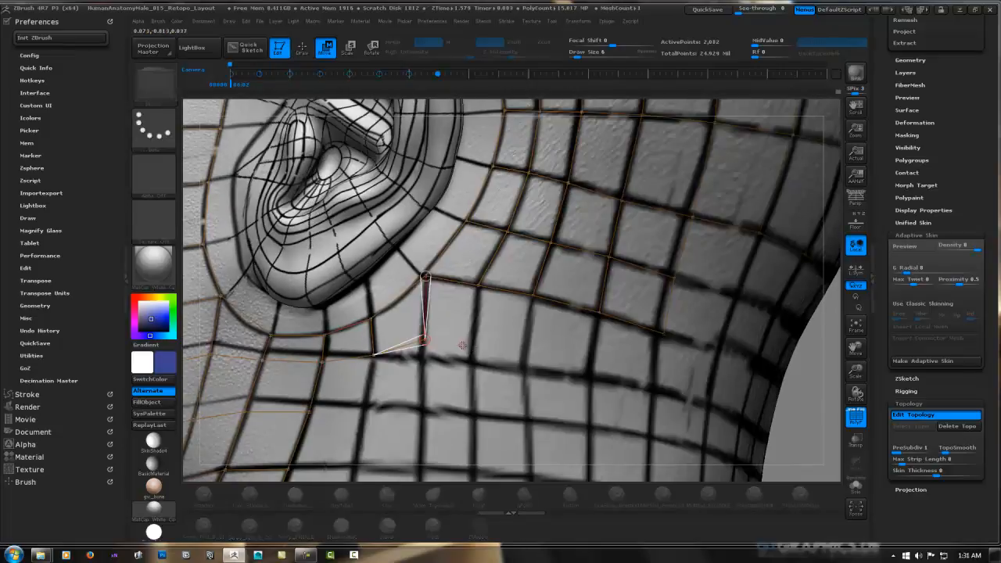
key(q)
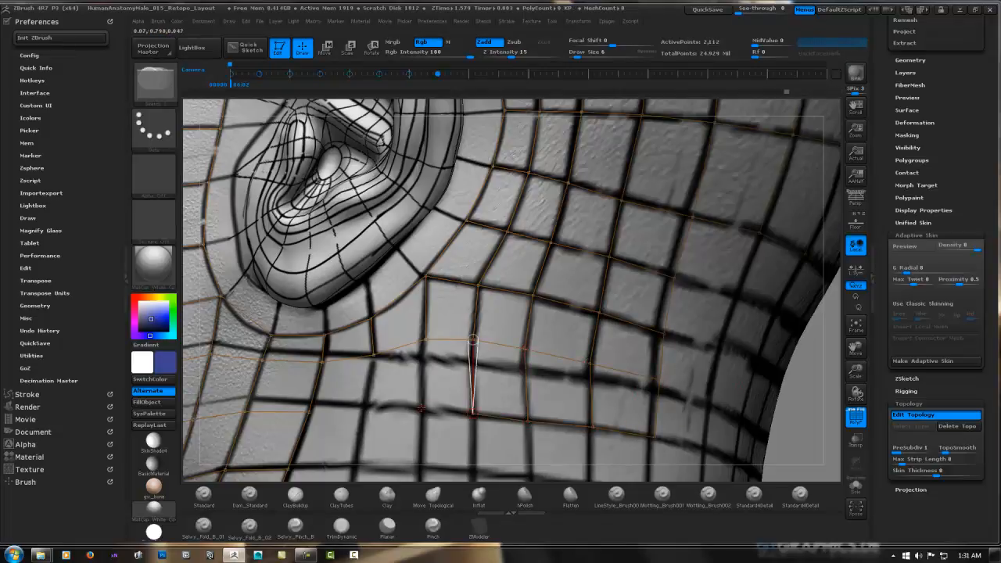
Connect the neck rows below the ear to the jaw faces, extend the next row backward and adjust its points
click(374, 355)
click(310, 413)
alt+right_drag(352, 380, 387, 252)
ctrl+click(323, 340)
click(390, 336)
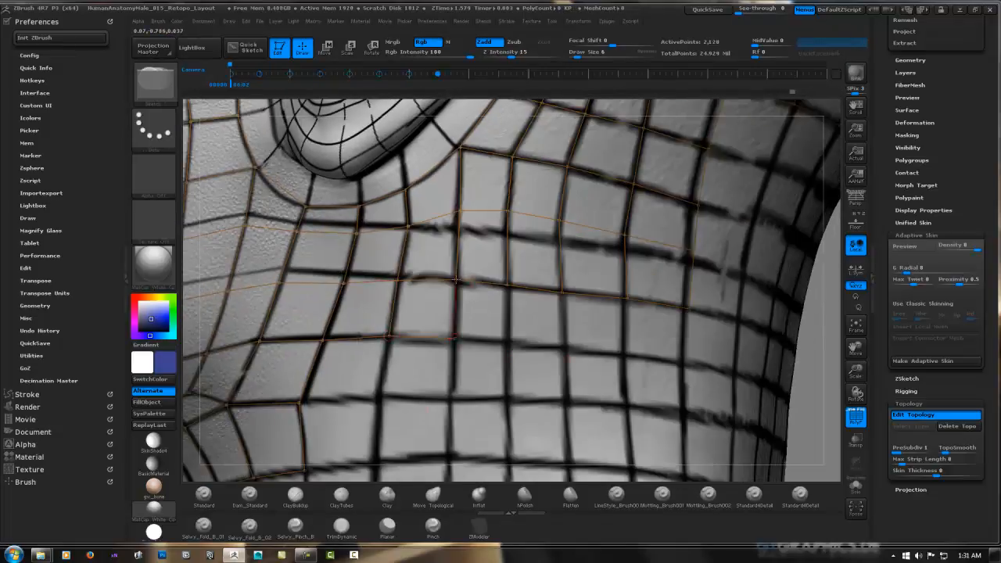
key(w)
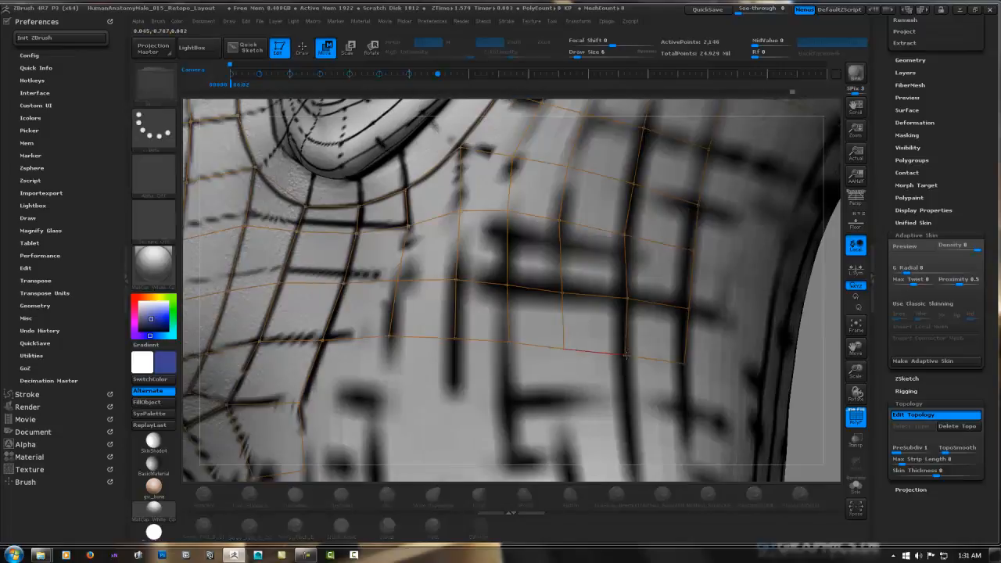
mouse_move(627, 300)
right_down()
mouse_move(601, 295)
mouse_move(615, 315)
mouse_move(472, 346)
mouse_move(439, 299)
right_up()
key(q)
Add two further rows of faces on the side of the neck, ending level with the rows above
click(433, 308)
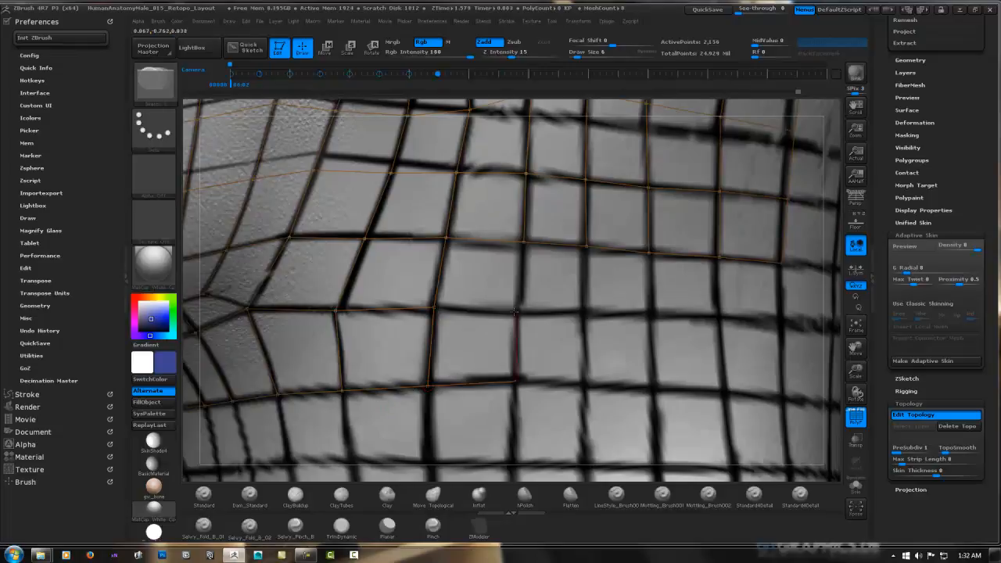
right_drag(515, 311, 421, 284)
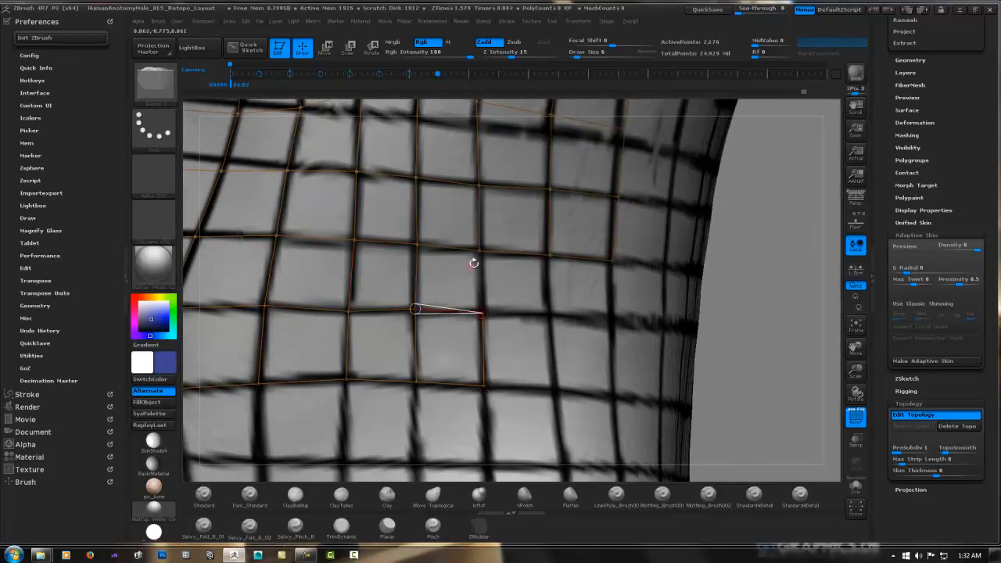
mouse_move(474, 263)
right_down()
mouse_move(816, 306)
mouse_move(563, 315)
mouse_move(542, 302)
right_up()
click(562, 316)
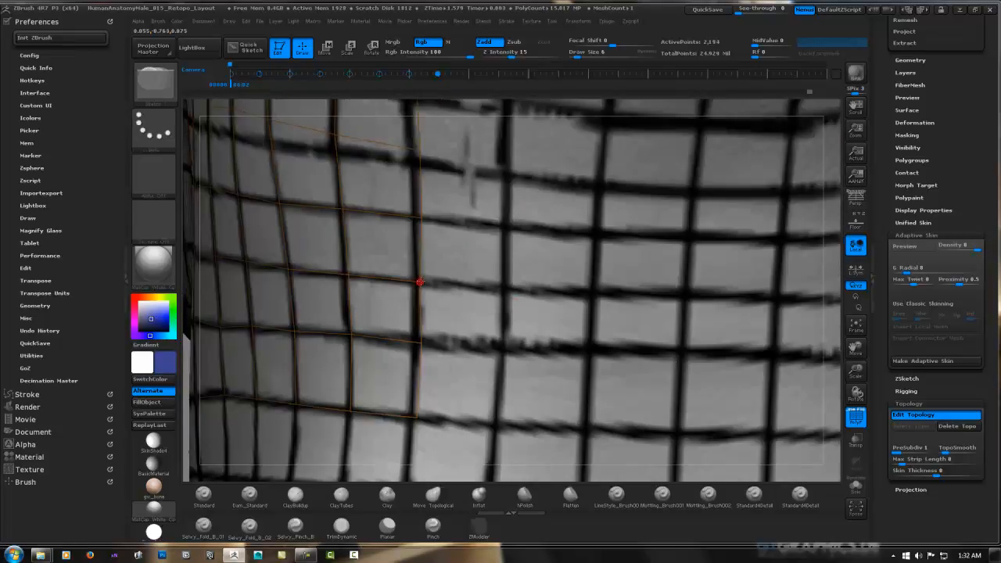
ctrl+click(417, 282)
Preview the adaptive skin over the sculpt at the back of the head and neck
key(w)
ctrl+right_drag(421, 281, 312, 359)
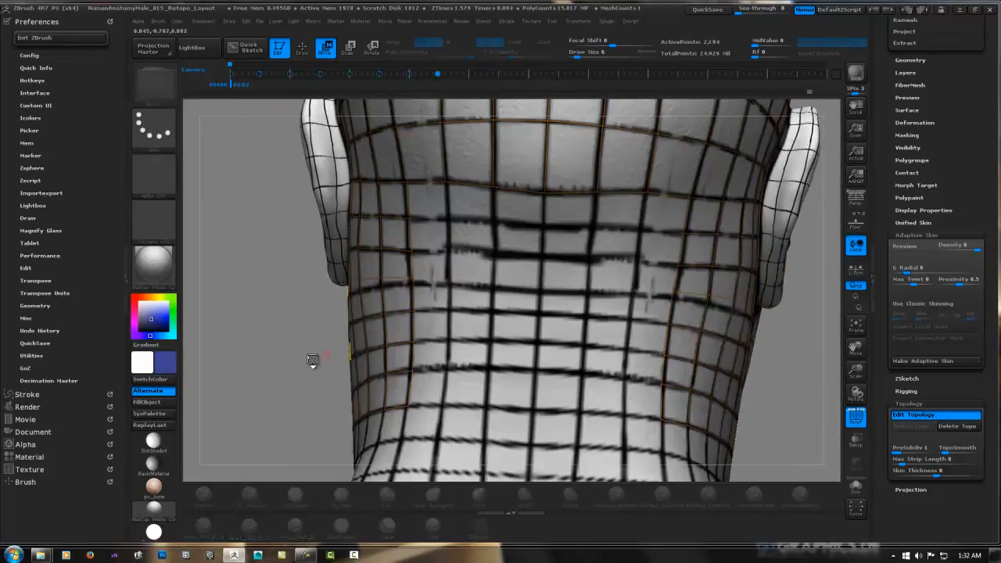
drag(370, 279, 722, 298)
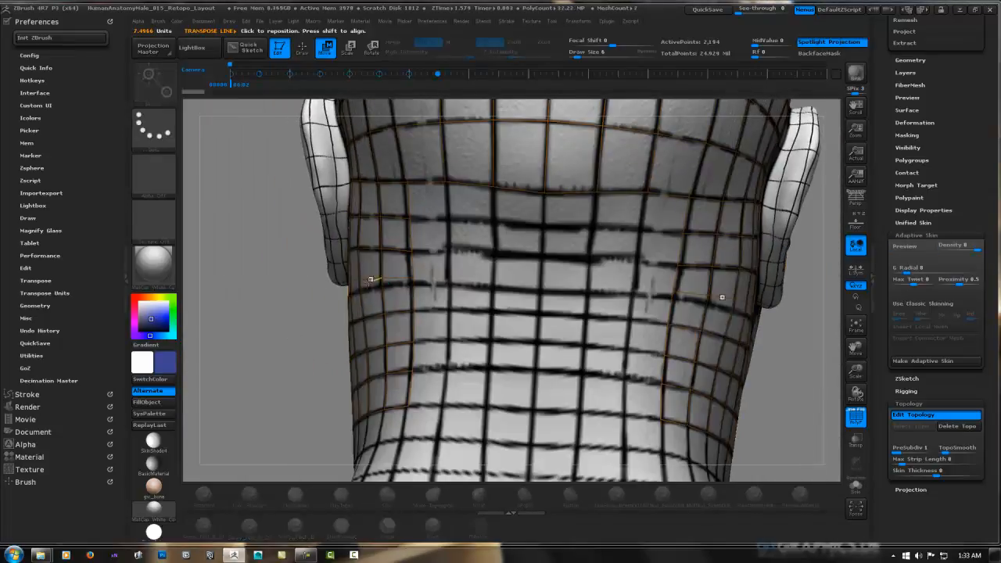
key(a)
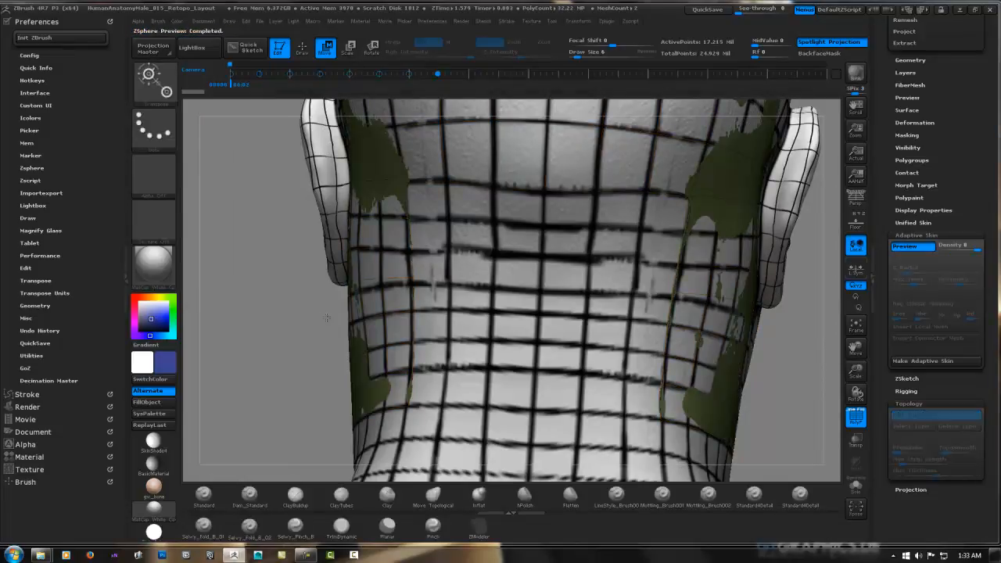
Quick-save the project and turn off the adaptive skin preview
shift+drag(290, 363, 319, 352)
key(9)
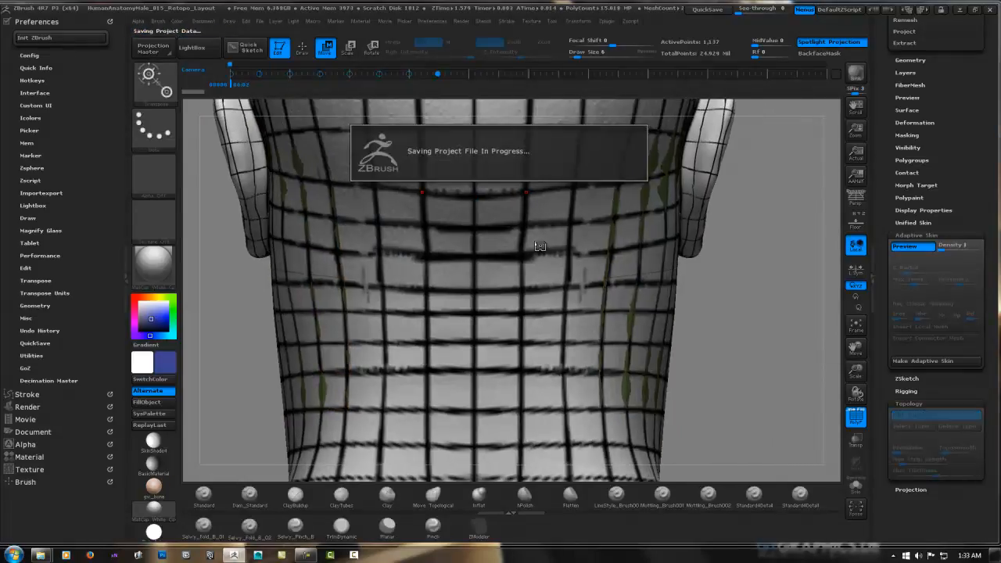
key(a)
Fill the open area at the back of the neck with symmetrical columns of faces that meet at the centre line
right_drag(467, 186, 481, 137)
key(q)
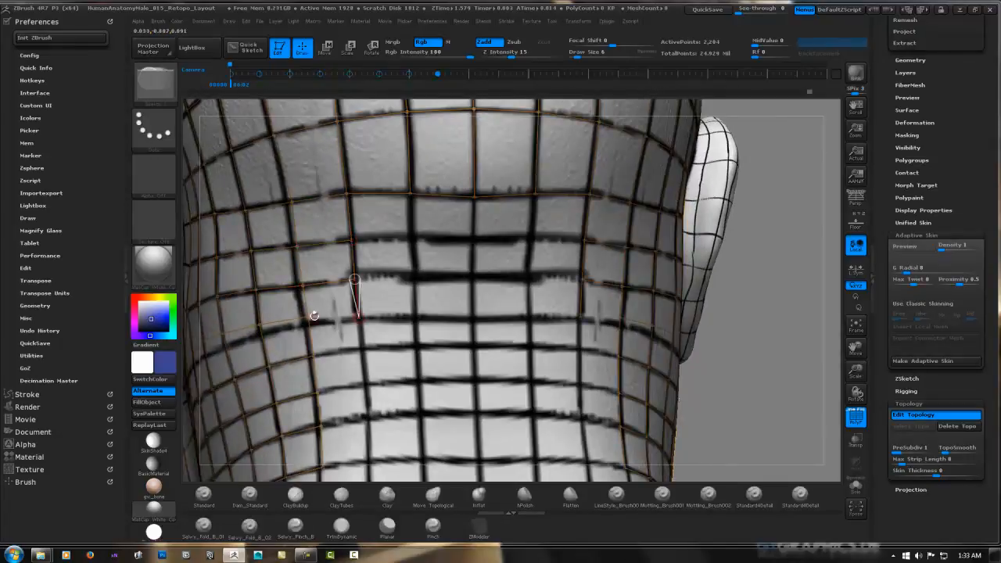
alt+click(358, 314)
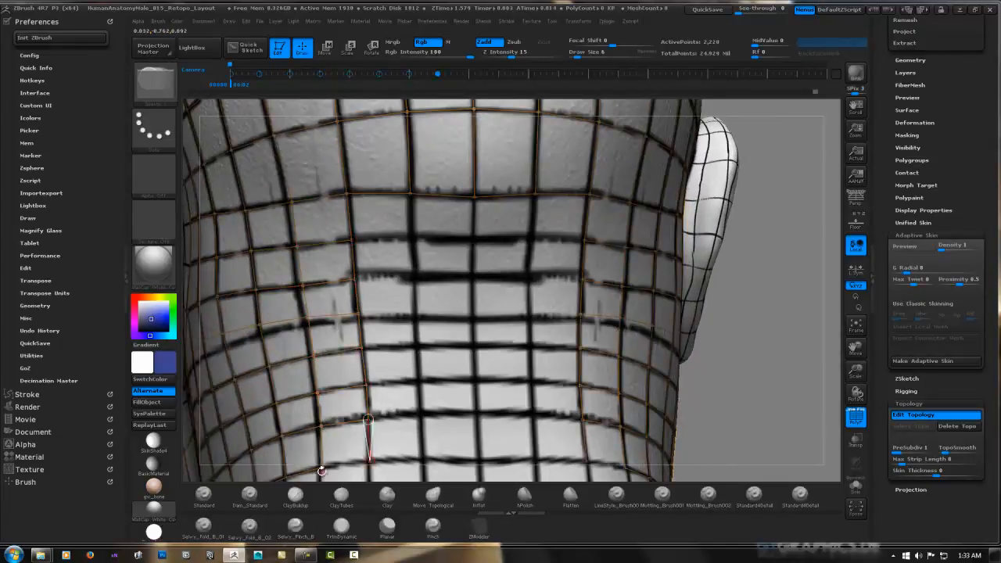
click(416, 349)
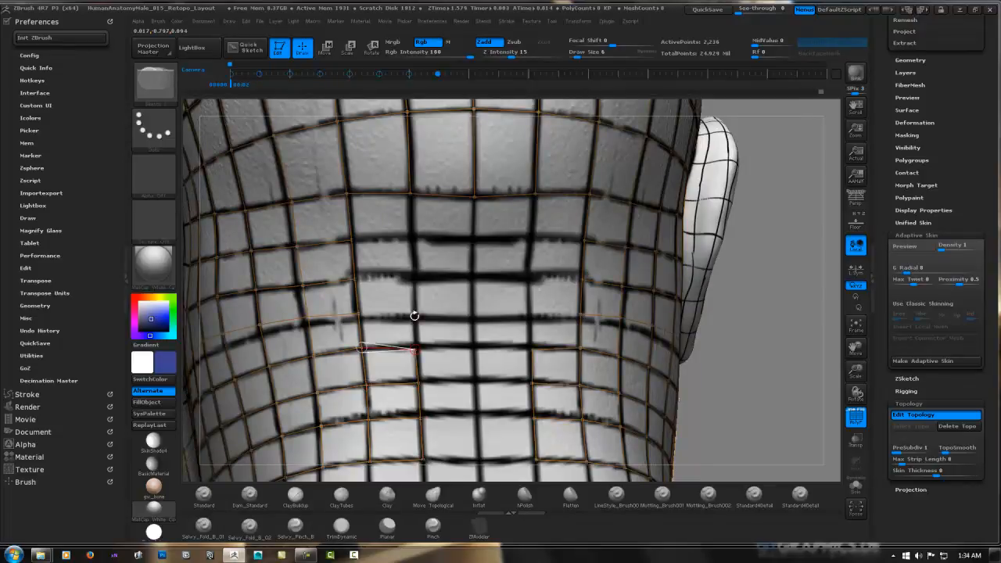
click(413, 315)
click(413, 274)
click(411, 235)
click(409, 193)
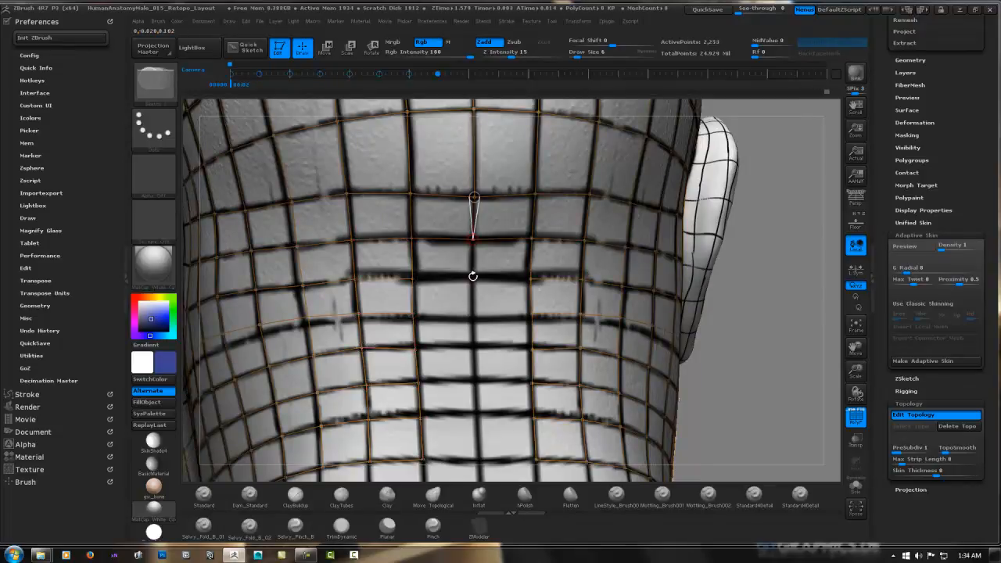
click(415, 349)
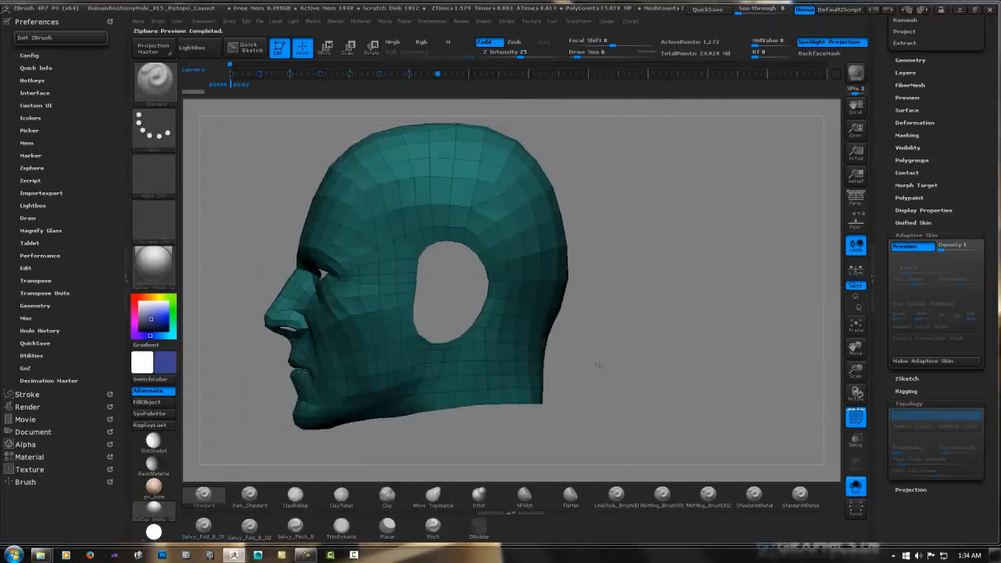
Add a ring of faces from the surrounding head topology to the ear's base, along its front edge and over its upper rim
drag(599, 365, 610, 323)
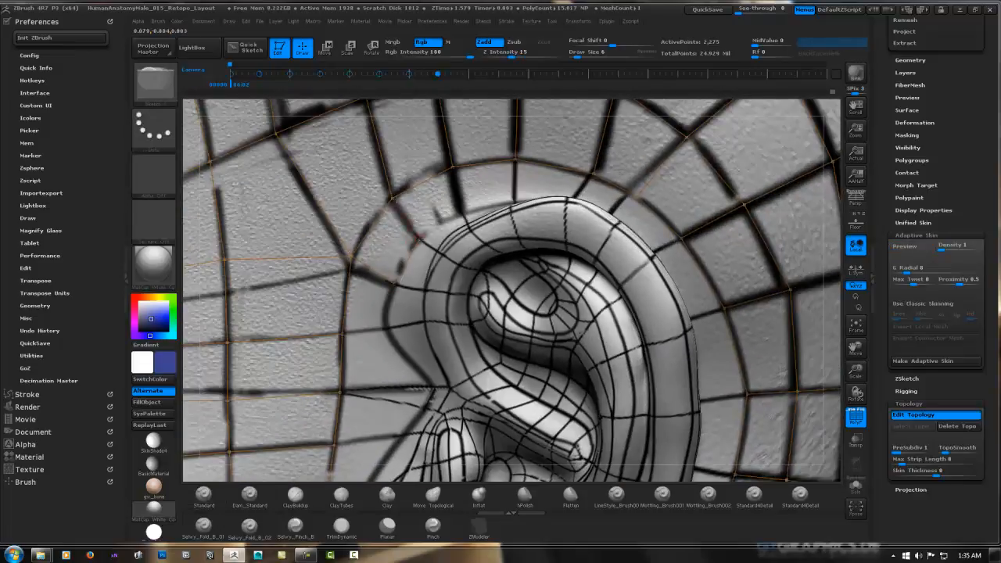
click(342, 333)
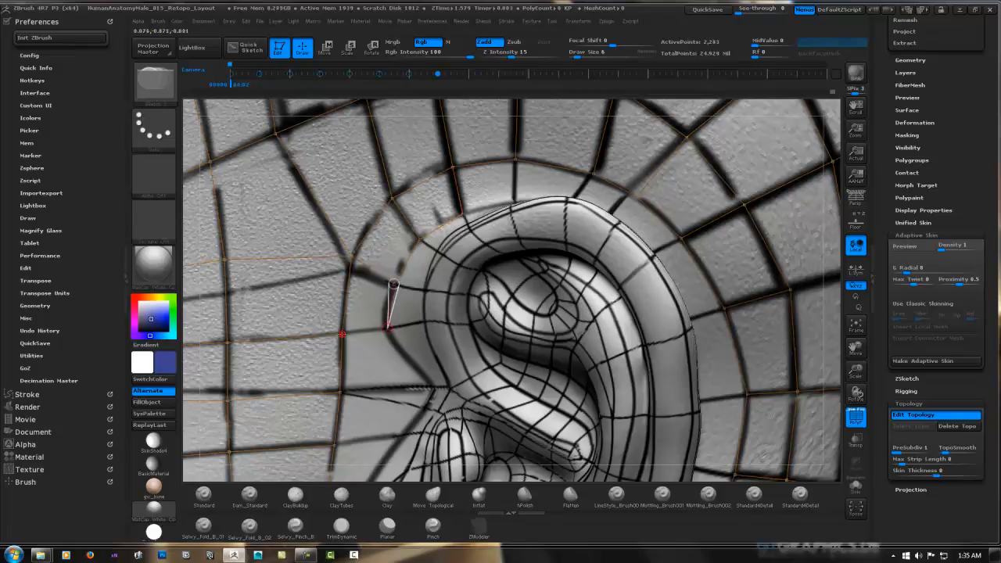
click(423, 409)
click(340, 392)
click(405, 435)
click(334, 445)
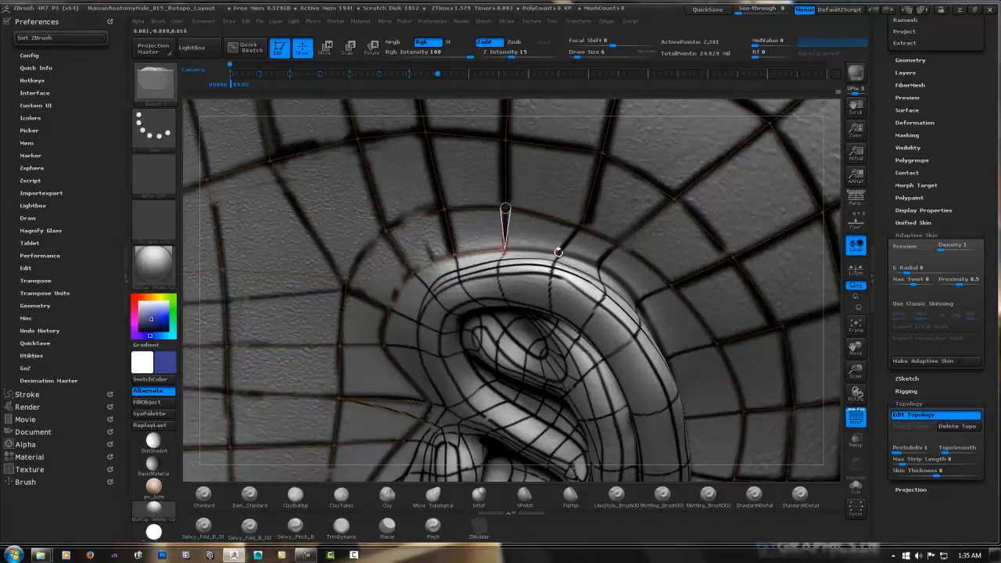
right_drag(617, 255, 571, 256)
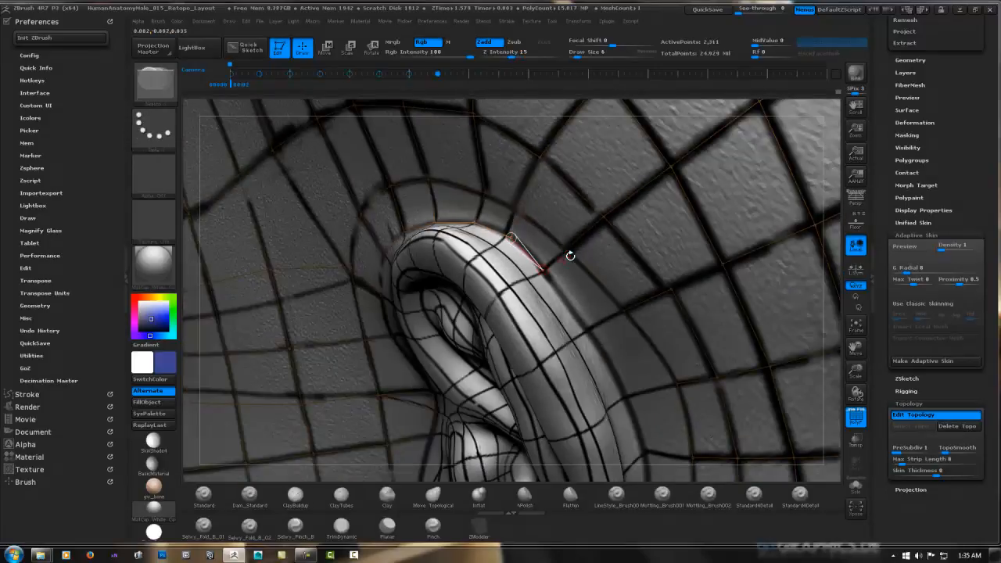
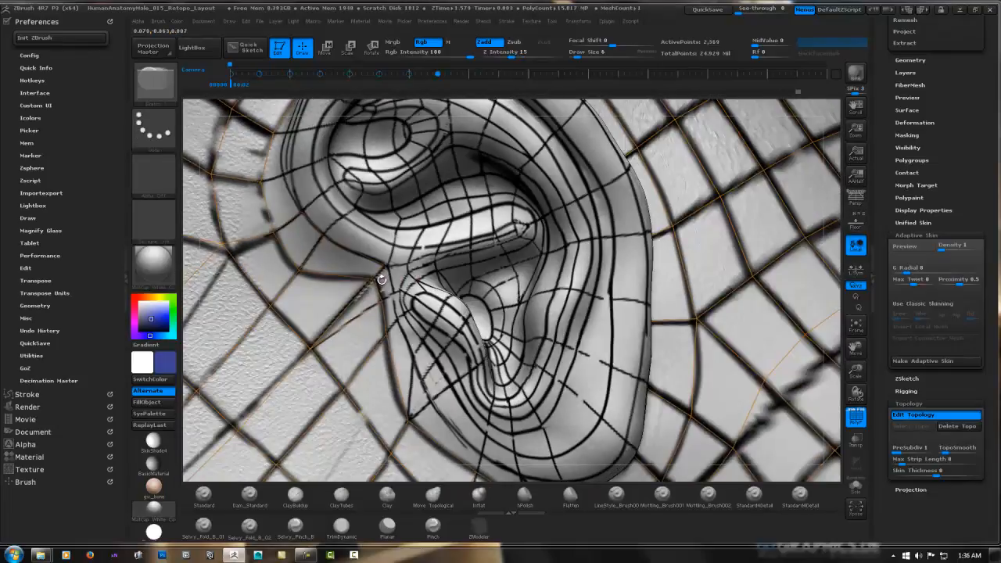
Reposition a topology point in front of the ear and extend the face ring down the front edge and underside of the earlobe
key(w)
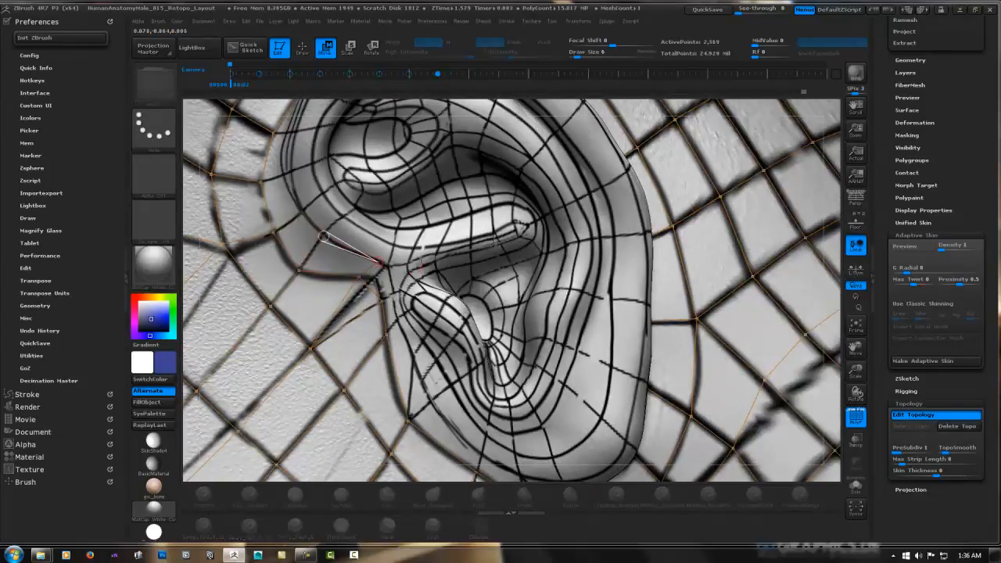
key(q)
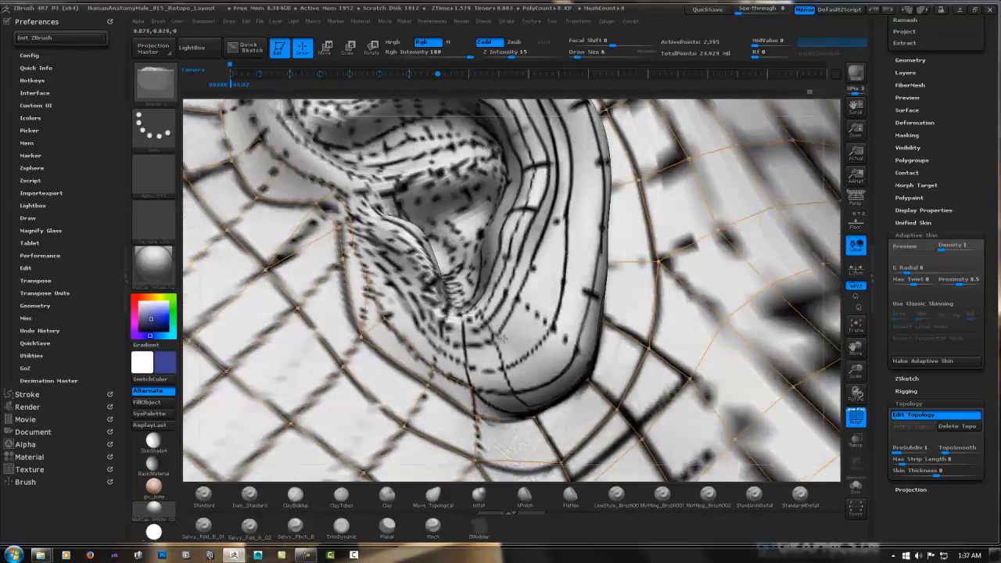
mouse_move(502, 338)
right_down()
mouse_move(501, 313)
mouse_move(509, 354)
right_up()
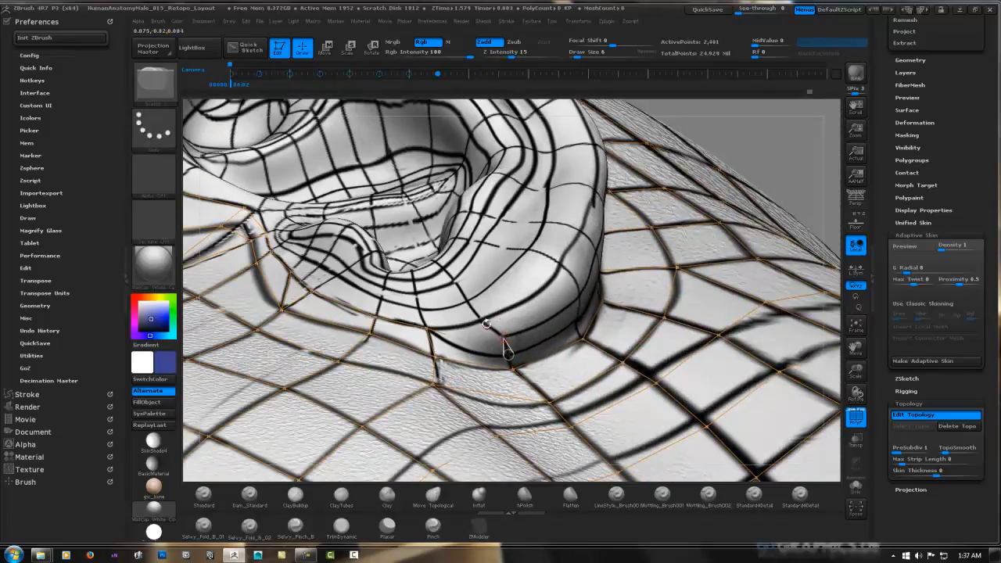
right_drag(537, 294, 477, 285)
click(481, 282)
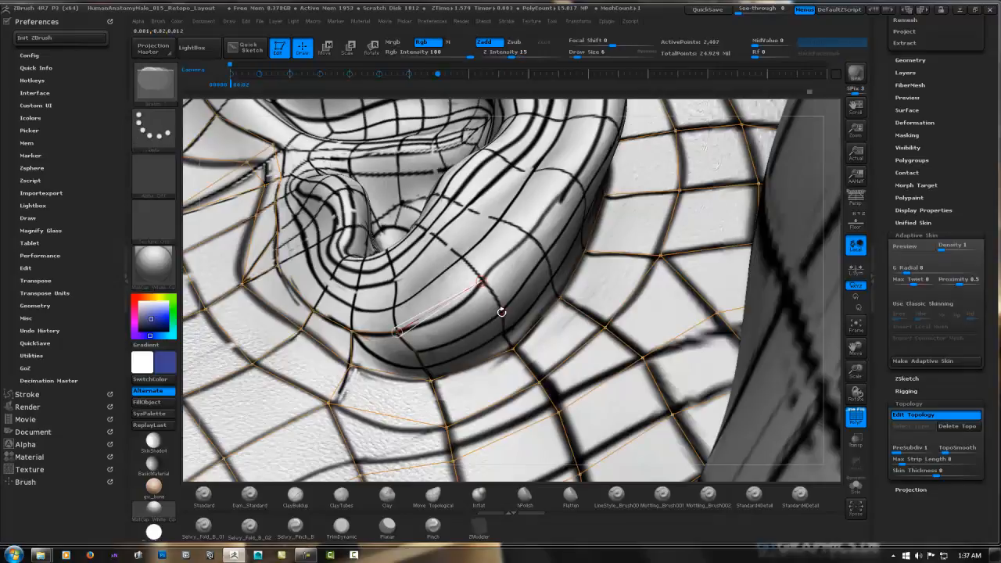
Continue the ring of faces around the bottom of the earlobe and onto its lower back edge
click(425, 366)
mouse_move(469, 360)
right_down()
mouse_move(539, 347)
mouse_move(535, 320)
mouse_move(480, 348)
right_up()
click(523, 266)
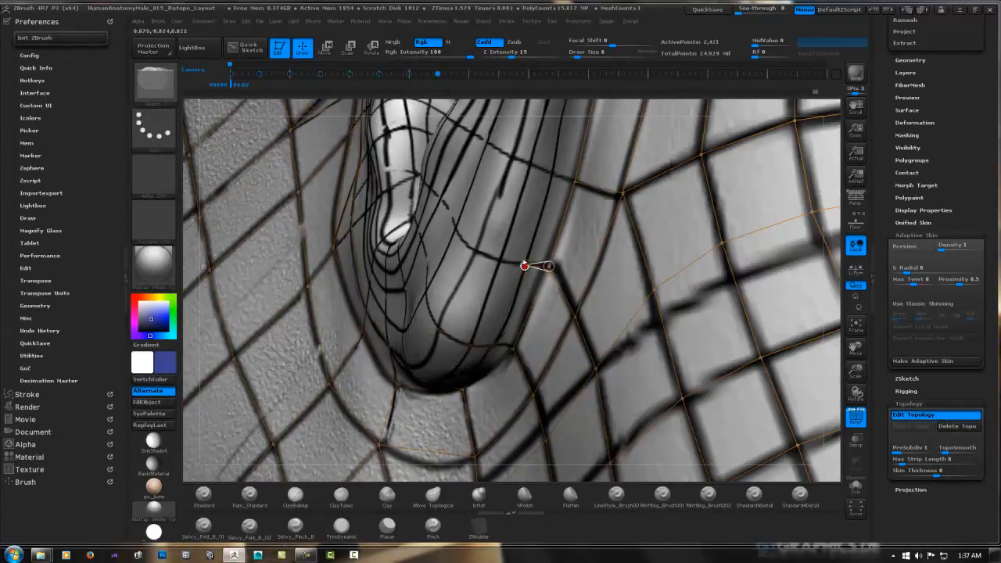
right_drag(483, 227, 473, 267)
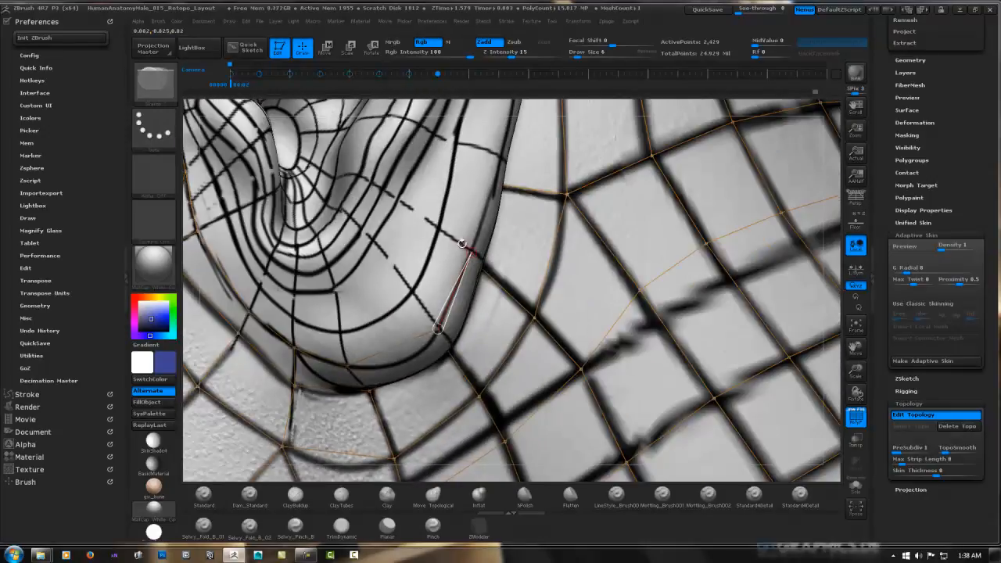
right_drag(513, 194, 432, 283)
click(434, 353)
click(475, 257)
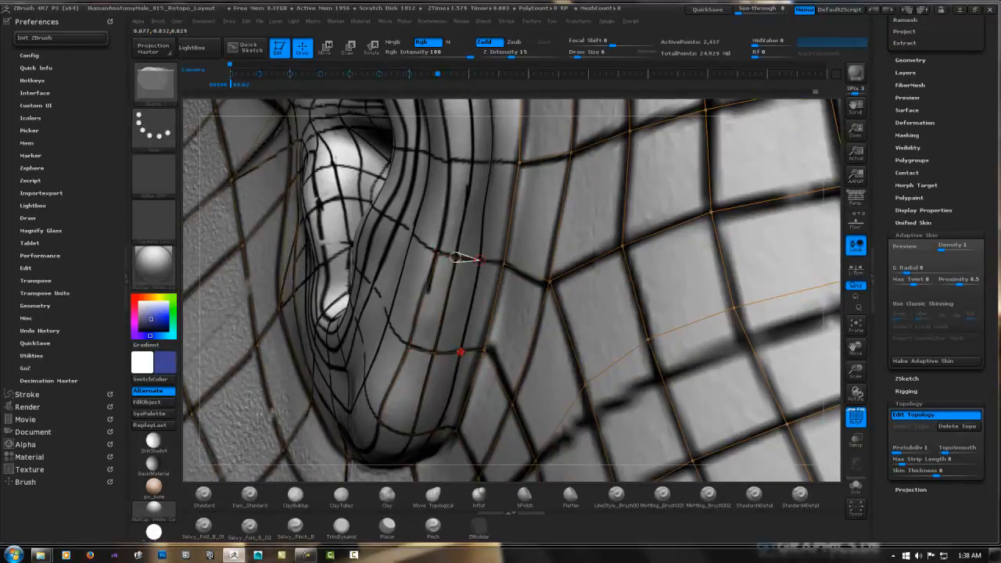
click(458, 351)
Add rows of faces up the lower back side of the ear, following the painted guide lines
alt+right_drag(507, 168, 450, 348)
click(478, 257)
click(469, 353)
click(460, 256)
ctrl+click(428, 346)
click(413, 266)
right_drag(413, 266, 438, 295)
ctrl+click(435, 255)
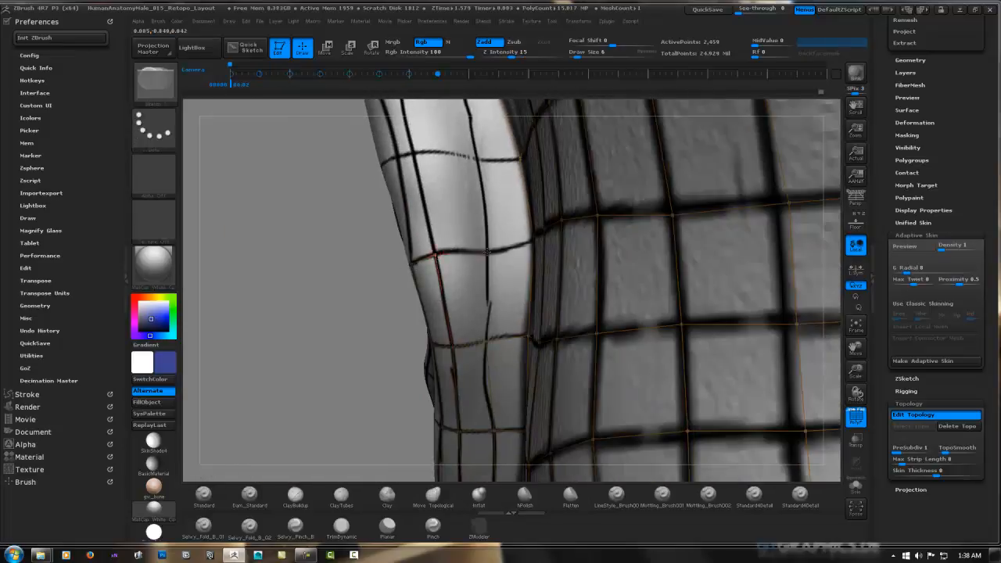
Add two columns of faces across the back of the ear just above the lobe, between head and outer rim
click(487, 251)
click(485, 342)
right_drag(485, 342, 467, 391)
ctrl+click(469, 404)
click(456, 310)
click(496, 309)
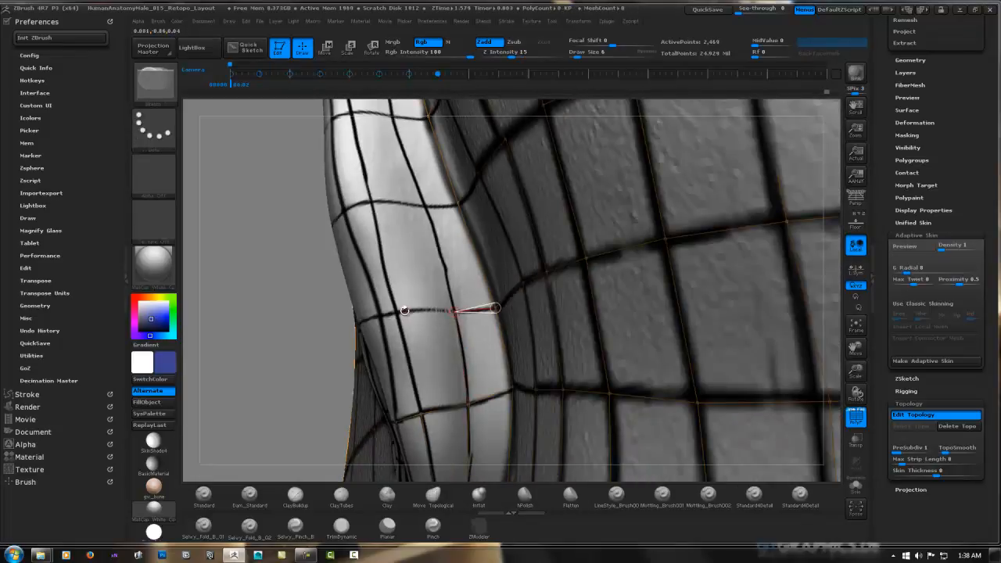
click(395, 421)
right_drag(391, 343, 423, 361)
ctrl+click(395, 366)
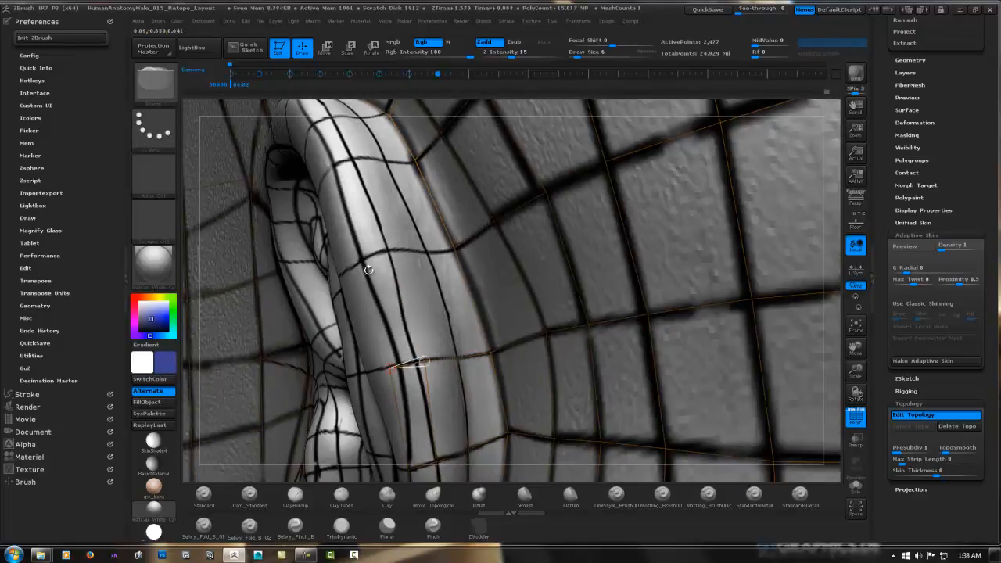
Extend the columns of faces upward along the middle of the ear's back side
click(369, 269)
ctrl+click(425, 360)
click(388, 251)
right_drag(388, 251, 449, 274)
click(389, 251)
click(446, 244)
ctrl+click(461, 248)
click(436, 260)
click(469, 253)
ctrl+click(436, 260)
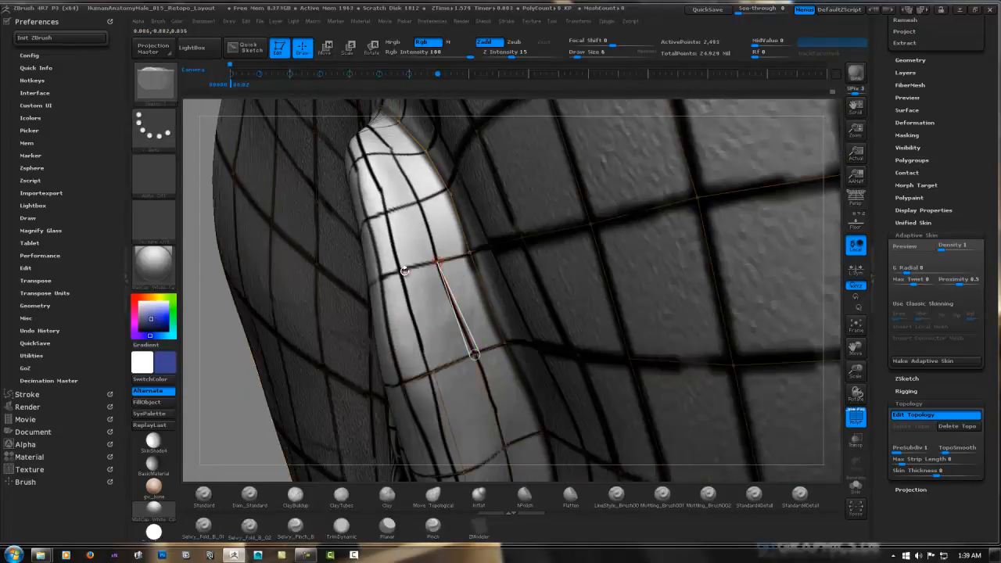
Carry the rear ear faces up toward the top, joining the outer rim column to the inner one
right_drag(380, 277, 417, 328)
ctrl+click(414, 344)
click(394, 352)
click(378, 291)
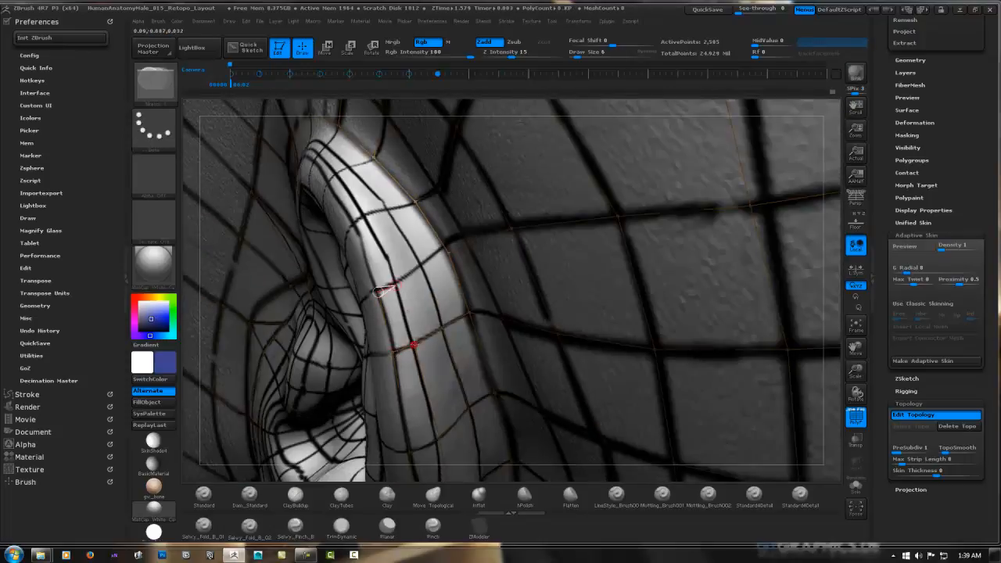
click(442, 258)
right_drag(442, 258, 425, 273)
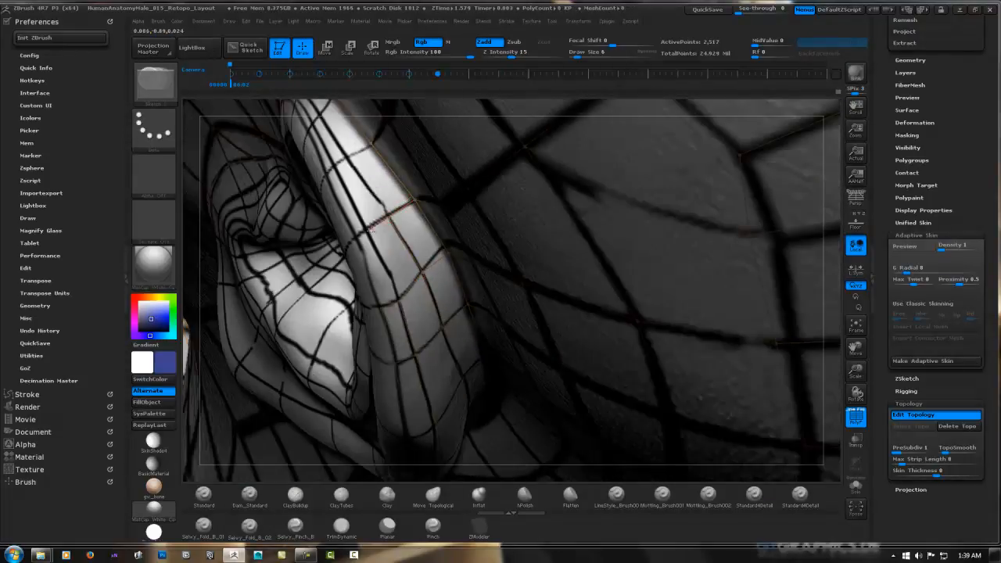
click(358, 237)
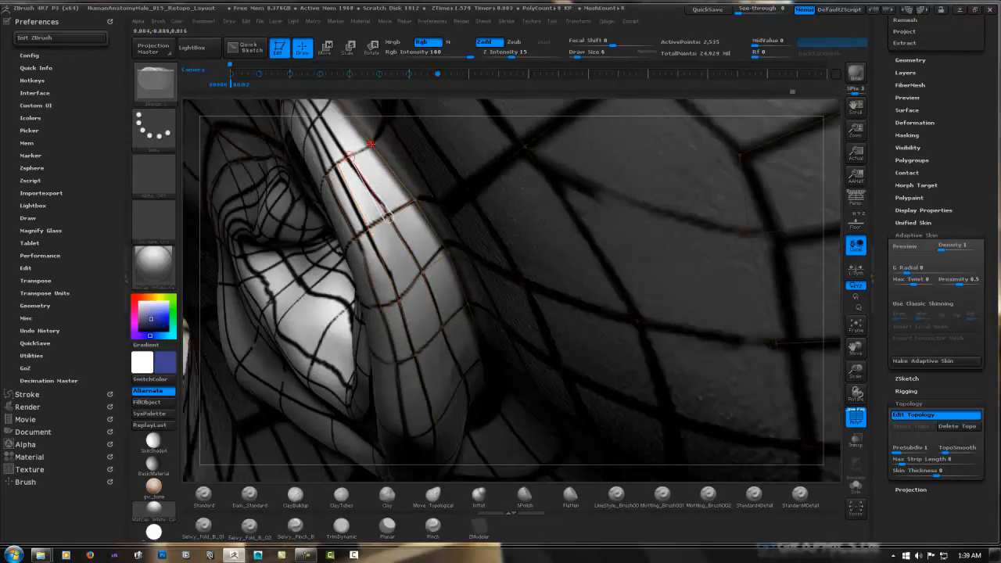
click(387, 217)
Complete the strip of faces behind the upper rim of the ear where it meets the head
right_drag(390, 219, 460, 271)
click(391, 238)
ctrl+right_drag(399, 241, 429, 187)
ctrl+click(421, 231)
click(420, 233)
Preview the adaptive skin in isolation around the ear, quick-save the project, and return to topology editing
key(a)
click(856, 486)
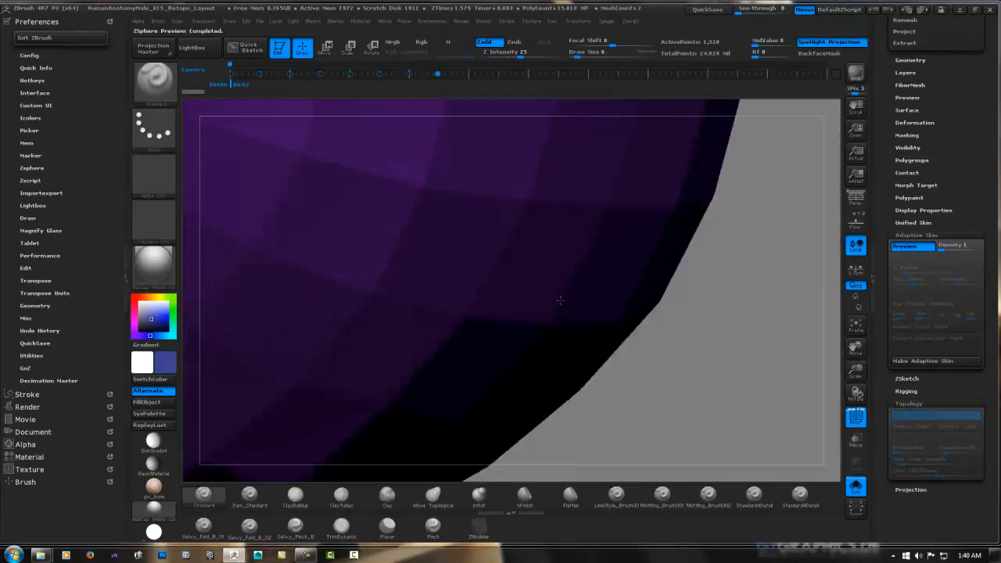
ctrl+right_drag(561, 301, 615, 288)
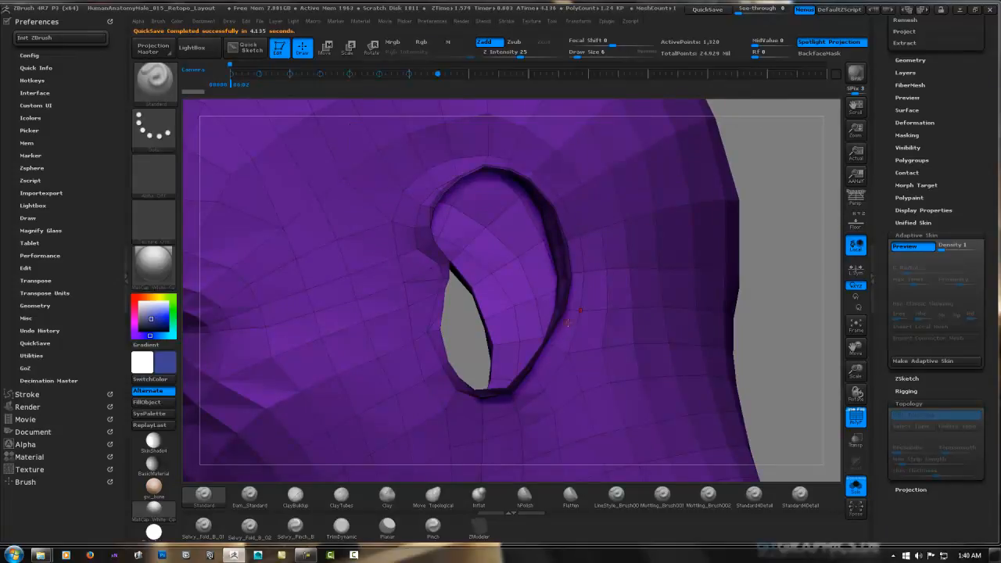
click(857, 488)
key(a)
mouse_move(579, 329)
right_down()
mouse_move(477, 313)
mouse_move(526, 300)
mouse_move(493, 329)
mouse_move(479, 294)
mouse_move(500, 281)
mouse_move(449, 256)
mouse_move(473, 277)
mouse_move(621, 263)
mouse_move(501, 285)
mouse_move(442, 340)
mouse_move(454, 268)
right_up()
click(855, 486)
key(a)
key(a)
click(855, 492)
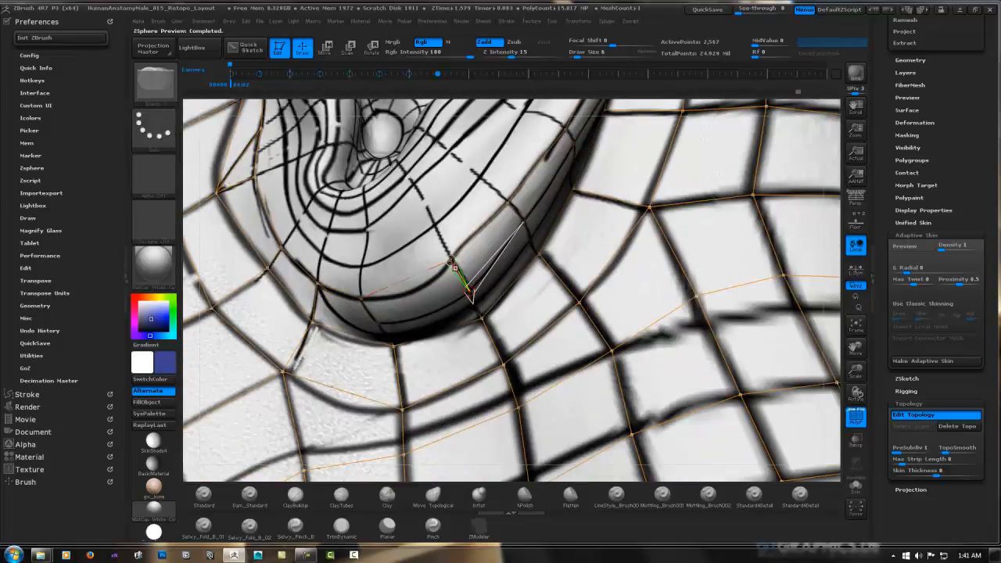
Fill the remaining faces along the underside and lower back of the earlobe
right_drag(482, 319, 432, 345)
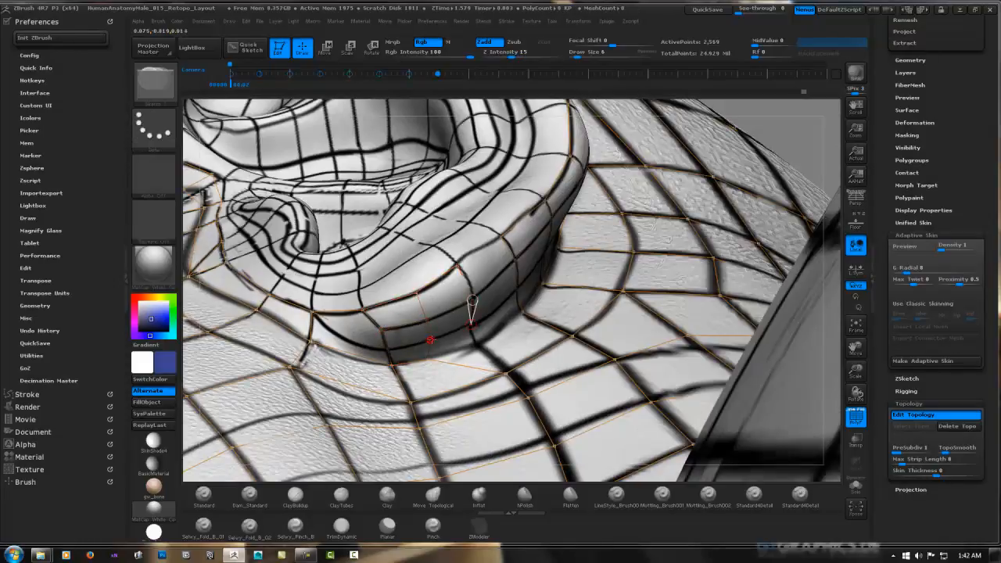
mouse_move(475, 344)
right_down()
mouse_move(494, 338)
mouse_move(462, 306)
mouse_move(469, 326)
right_up()
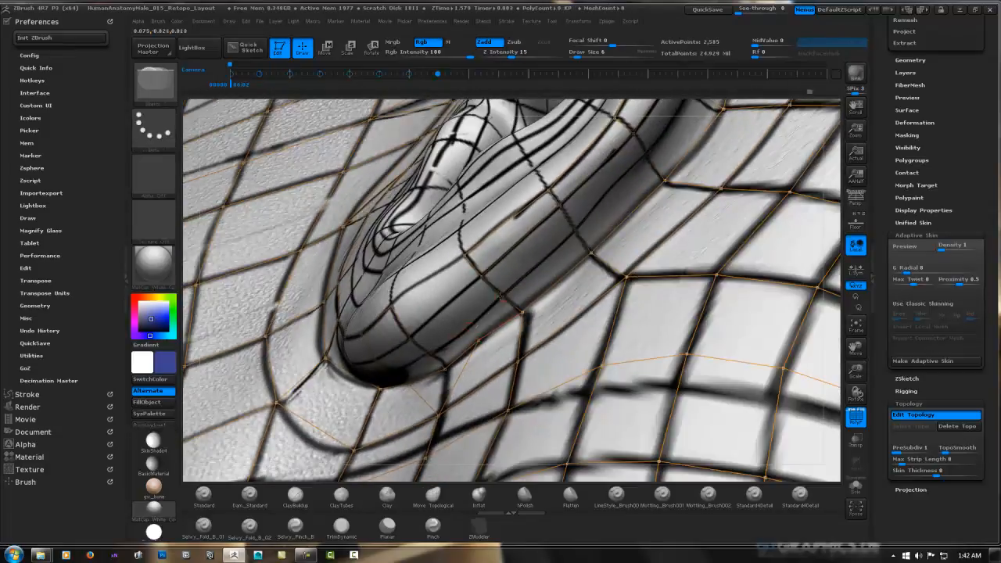
click(469, 327)
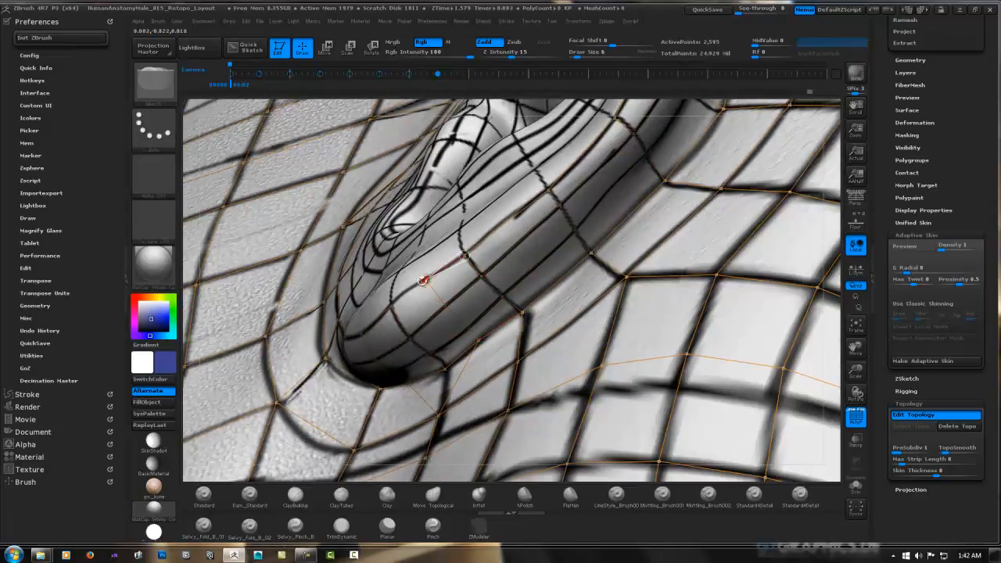
right_drag(465, 280, 492, 305)
Check the ear's adaptive skin in isolation again, hide the polyframe, and quick-save the project
key(a)
click(855, 486)
ctrl+right_drag(753, 376, 453, 317)
key(a)
click(856, 486)
mouse_move(594, 375)
right_down()
mouse_move(518, 276)
mouse_move(489, 280)
mouse_move(501, 262)
mouse_move(487, 270)
mouse_move(539, 273)
right_up()
alt+click(488, 280)
key(shift+f)
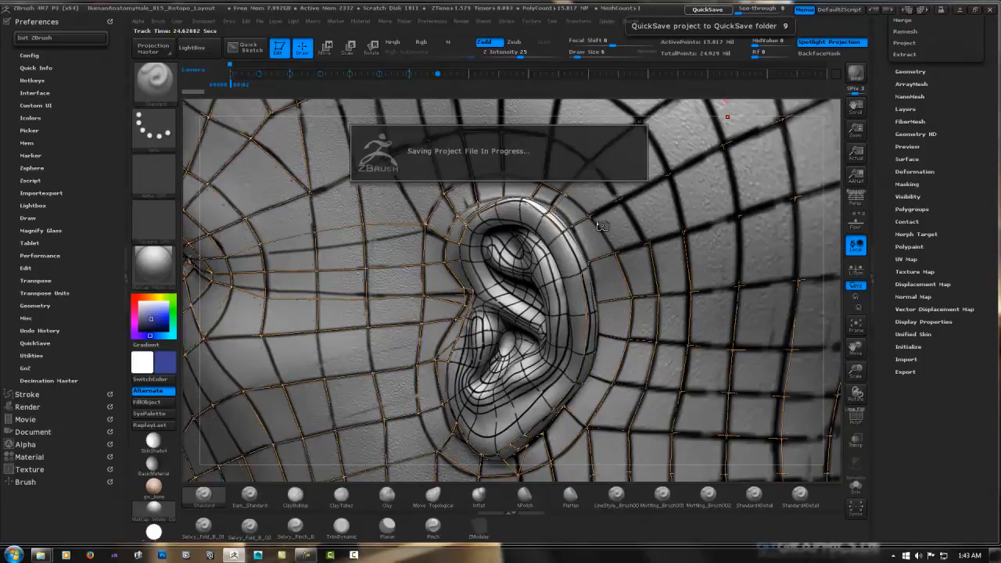
Select the ZSphere subtool and turn on Edit Topology
drag(993, 129, 993, 550)
click(938, 245)
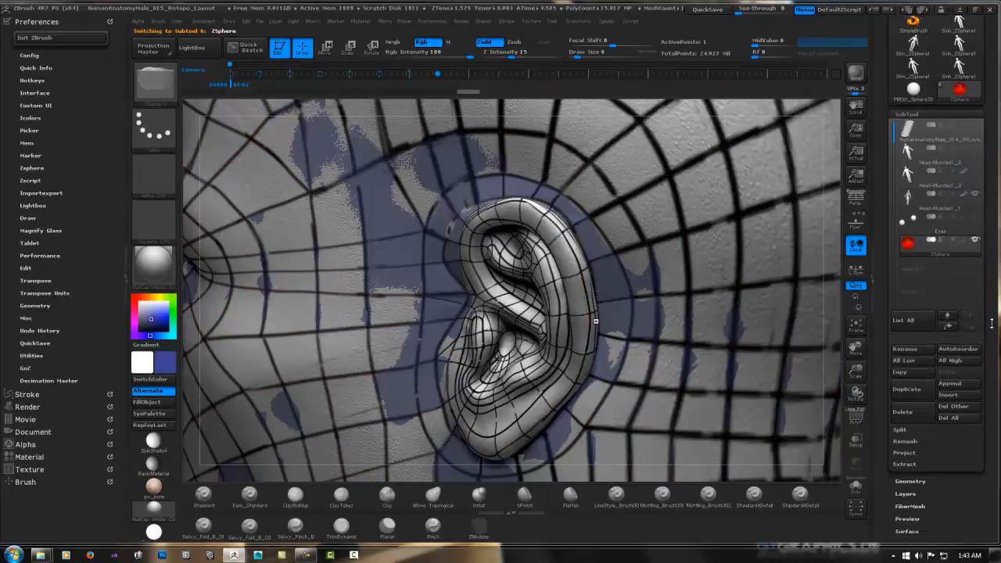
drag(992, 323, 992, 16)
click(909, 320)
click(913, 331)
Add a ring of faces over the upper front of the ear's outer rim, following the inner guide line
right_drag(664, 317, 635, 244)
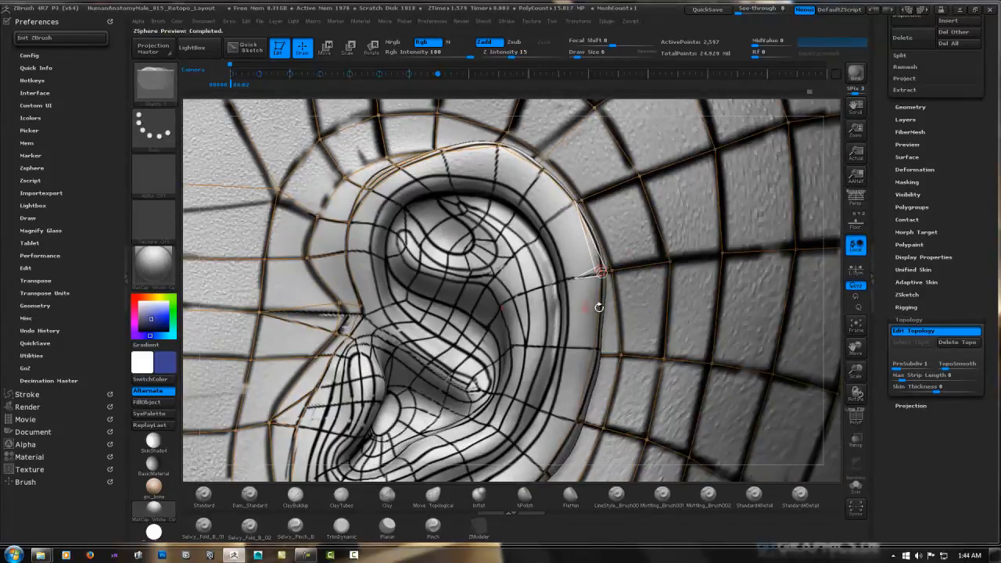
right_drag(598, 307, 392, 263)
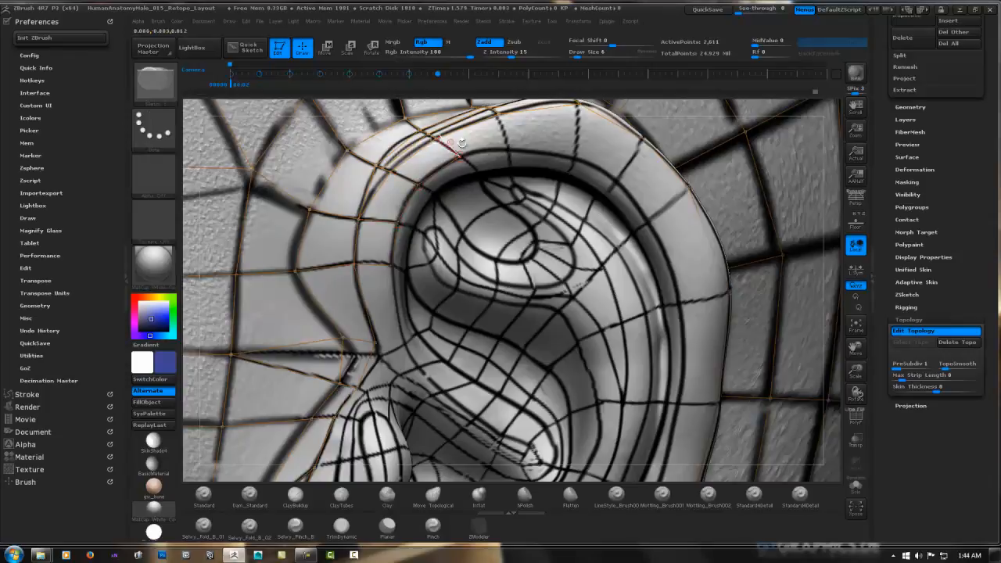
right_drag(574, 145, 488, 195)
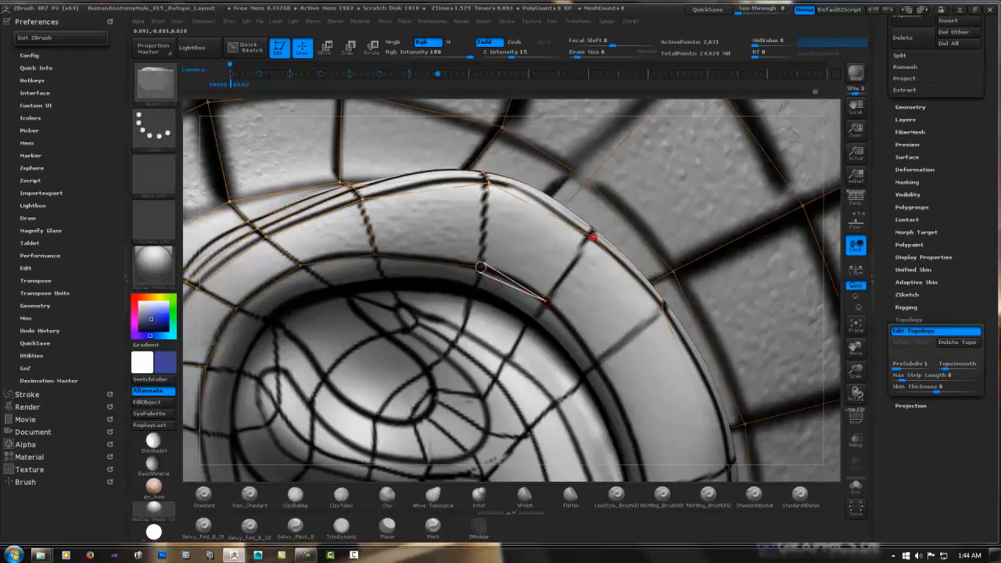
right_drag(480, 267, 443, 339)
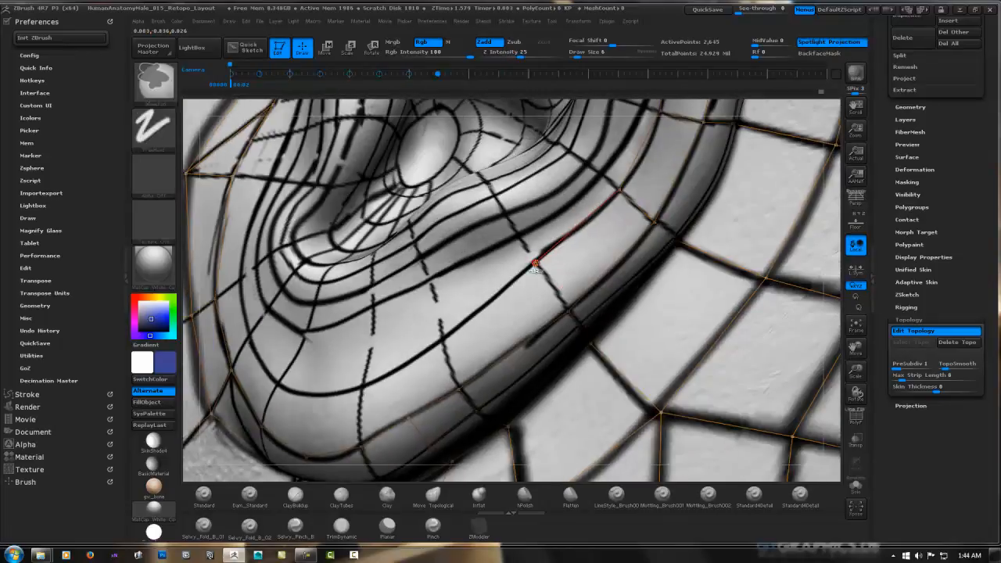
Continue the inner ring of faces from the ear's back rim down onto the earlobe's outer surface
click(442, 339)
click(459, 389)
click(402, 365)
click(413, 419)
right_drag(413, 418, 429, 313)
click(430, 279)
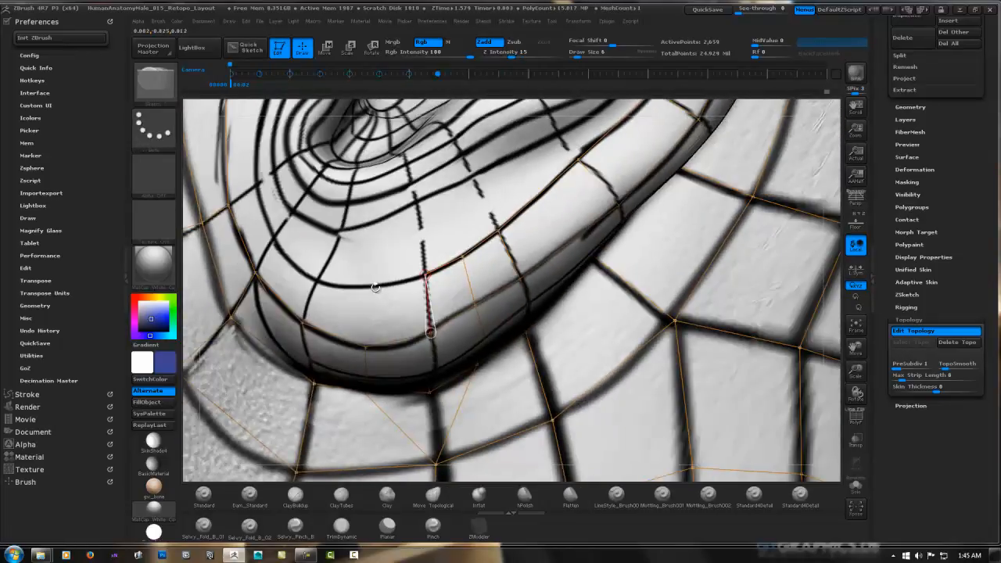
Carry the inner ring of faces around the bottom of the earlobe to its front edge
click(375, 288)
click(367, 345)
mouse_move(367, 345)
right_down()
mouse_move(310, 298)
mouse_move(361, 336)
right_up()
click(310, 280)
click(300, 317)
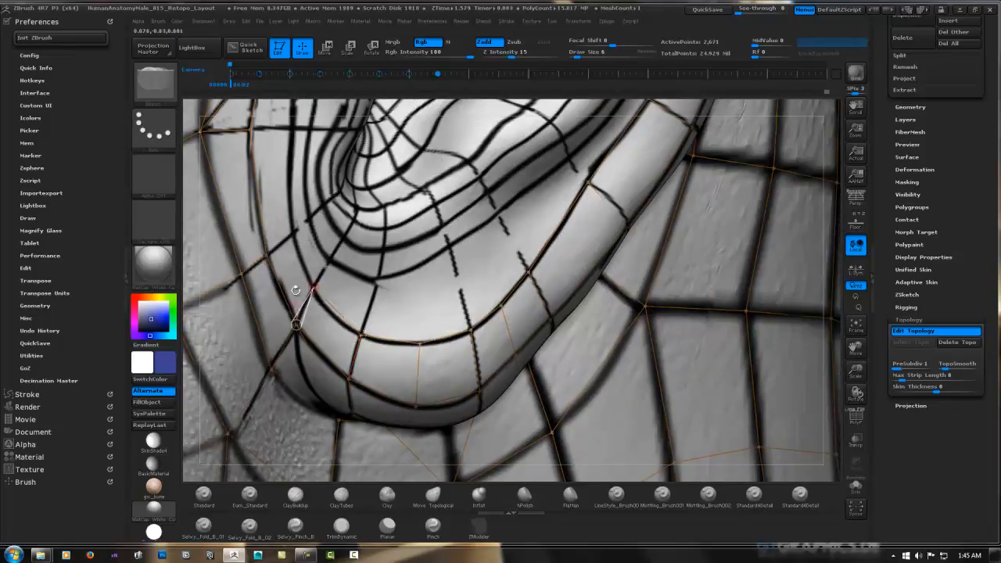
Extend the inner ring up the front of the ear beside the tragus, repositioning one of its points
alt+right_drag(295, 290, 323, 361)
click(316, 302)
click(341, 360)
alt+right_drag(305, 215, 358, 295)
click(371, 248)
key(w)
drag(354, 296, 395, 305)
key(q)
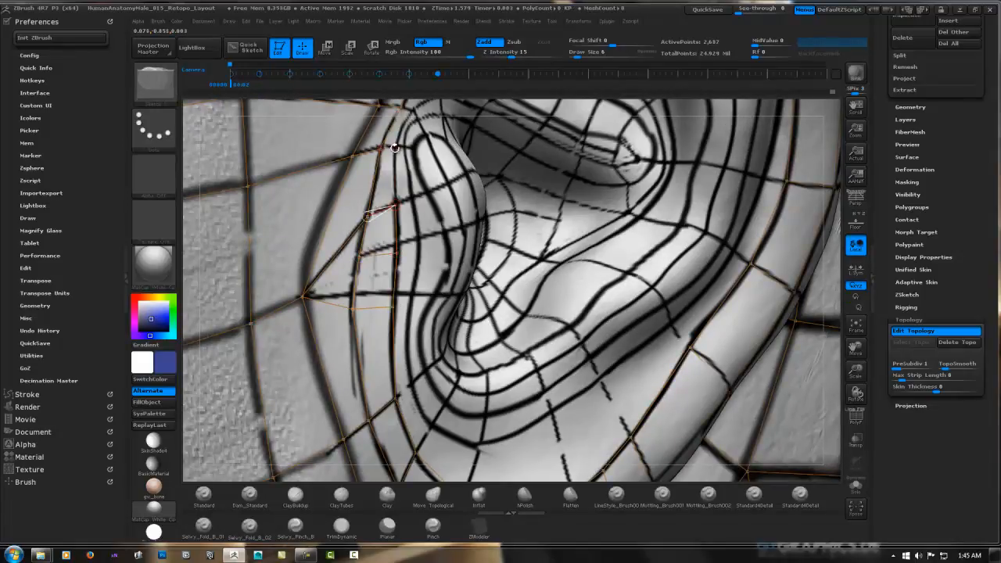
alt+right_drag(395, 148, 349, 269)
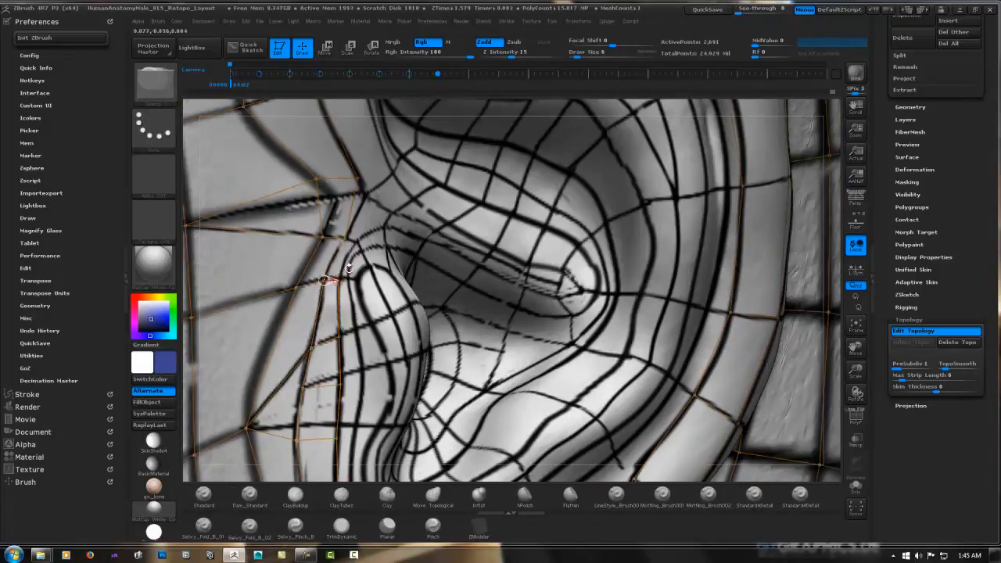
click(369, 232)
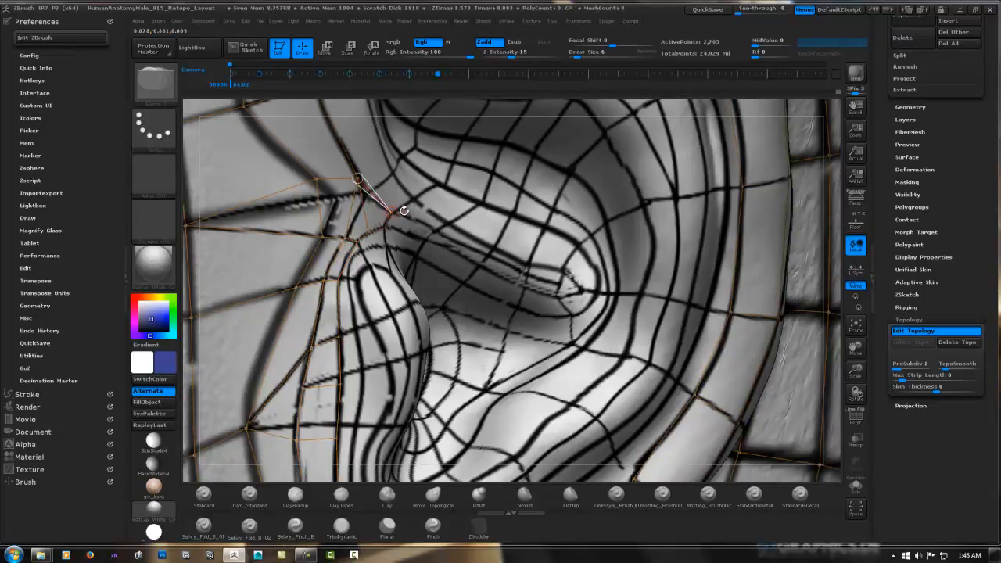
key(ctrl+z)
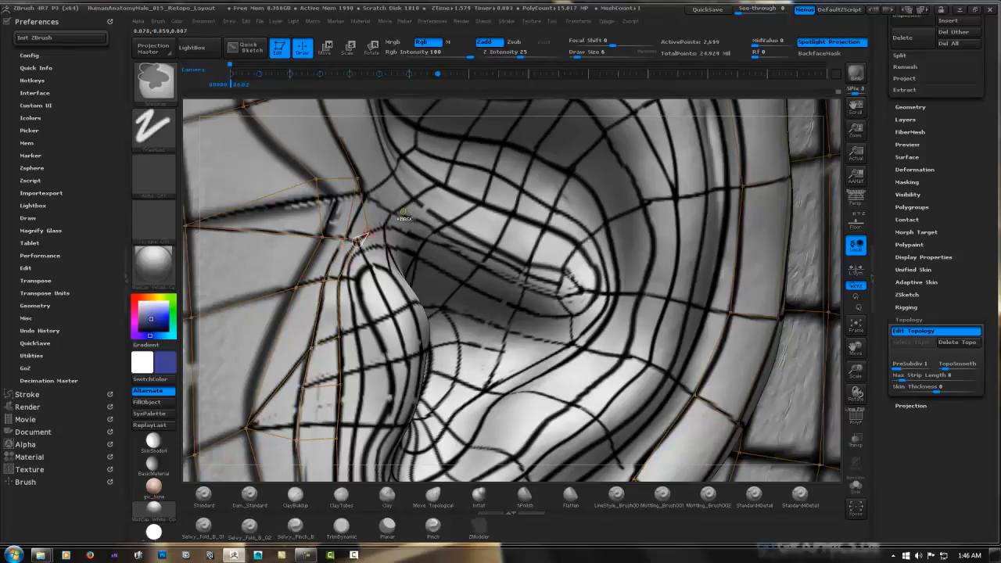
key(ctrl+z)
key(super)
key(super)
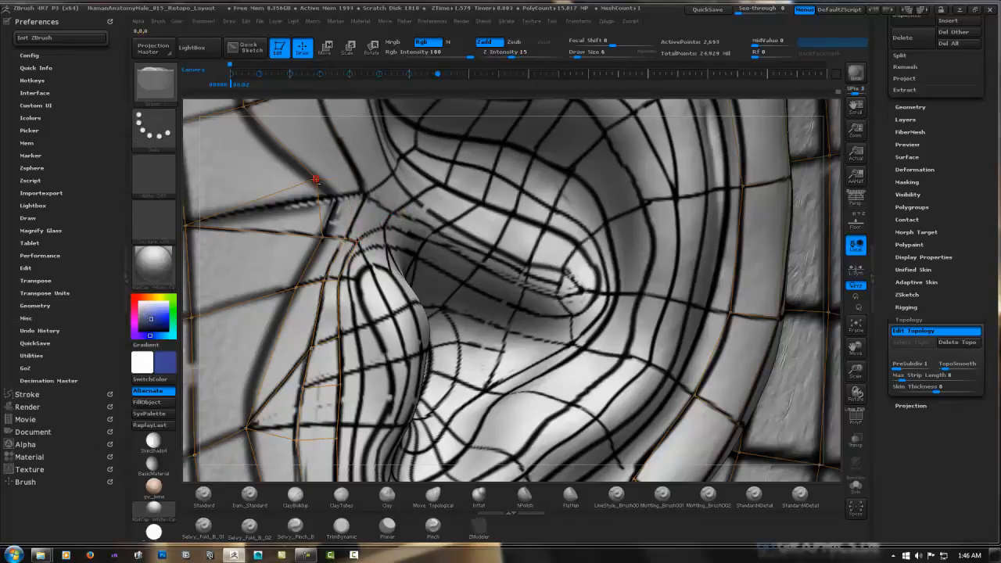
alt+right_drag(324, 201, 395, 199)
key(ctrl+z)
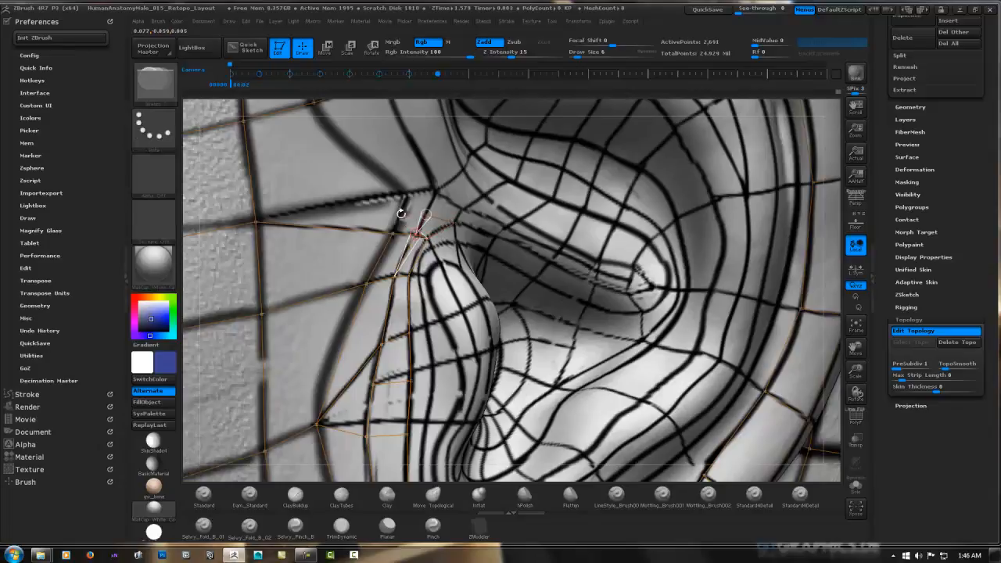
Add faces above the tragus that join the ring to the cheek topology in front of the ear
ctrl+click(426, 214)
click(402, 212)
click(393, 233)
ctrl+click(401, 212)
click(393, 185)
click(256, 222)
ctrl+click(394, 185)
click(454, 223)
alt+right_drag(456, 225, 476, 301)
Connect the faces above the tragus to the front of the upper rim and adjust the junction point's position
ctrl+click(336, 182)
click(417, 264)
ctrl+click(405, 156)
click(447, 248)
right_drag(485, 238, 478, 255)
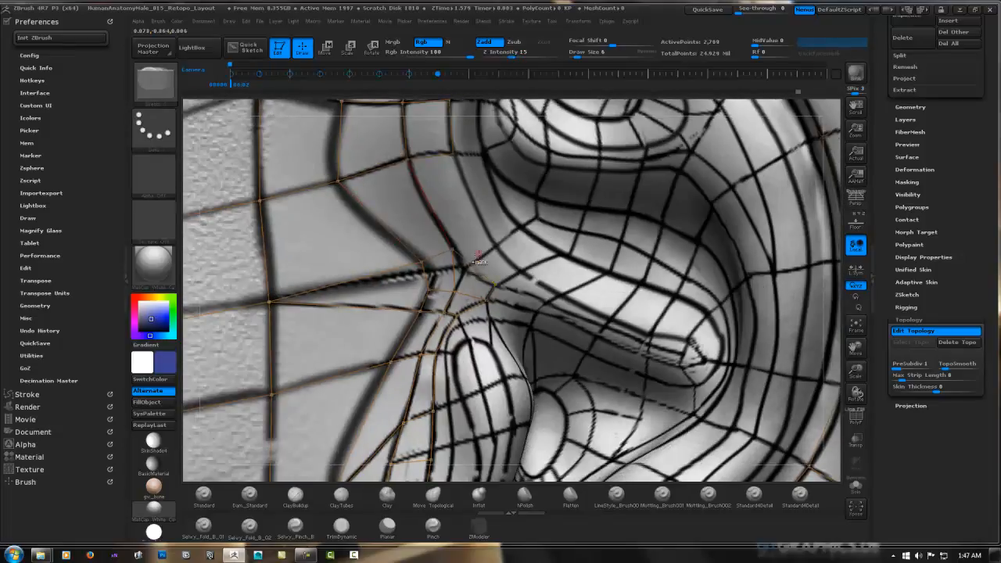
key(w)
drag(496, 285, 493, 284)
key(q)
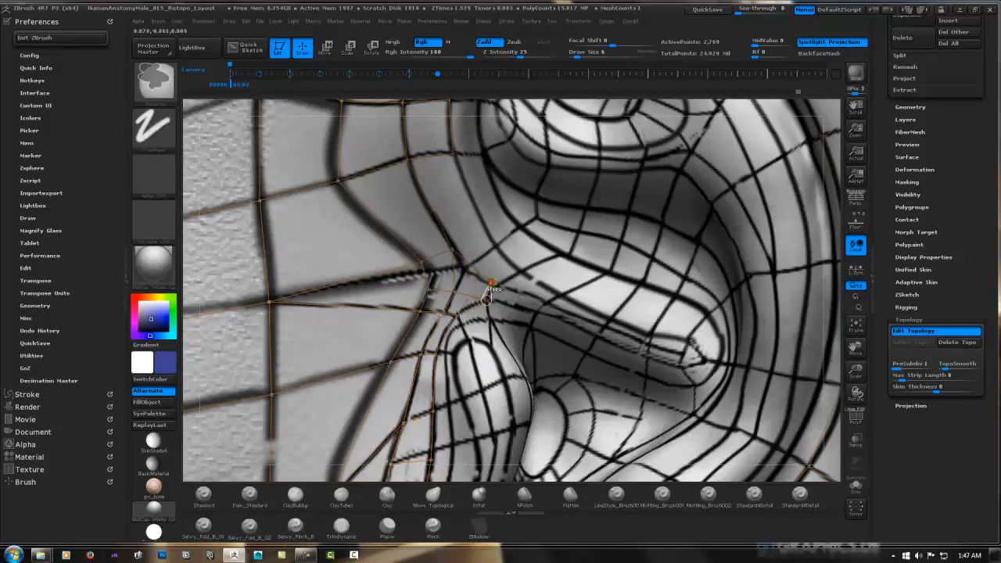
Add faces at the front of the ear where the upper rim curls into the bowl, repositioning one of their points
click(518, 270)
click(495, 246)
key(w)
drag(496, 245, 488, 234)
key(q)
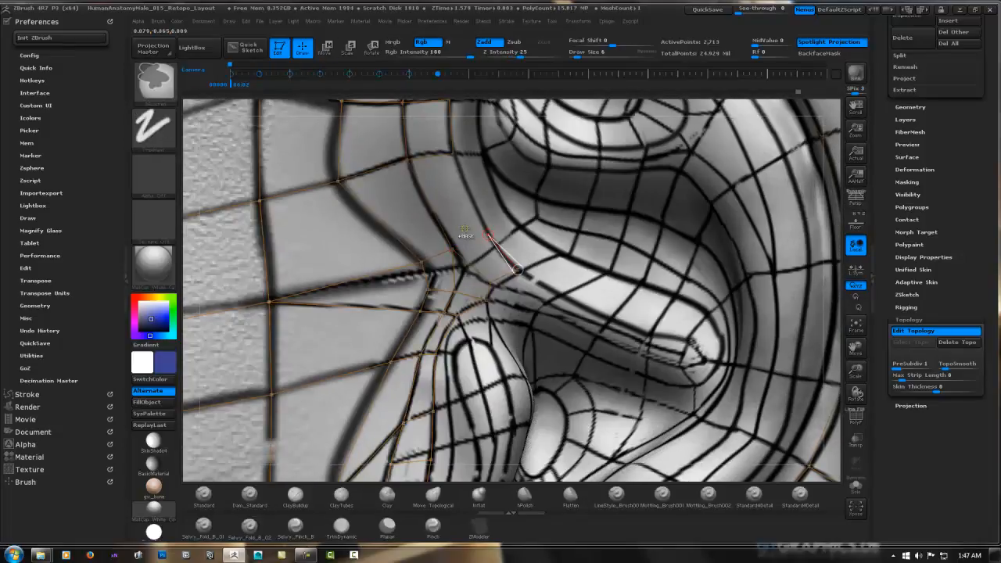
ctrl+click(517, 271)
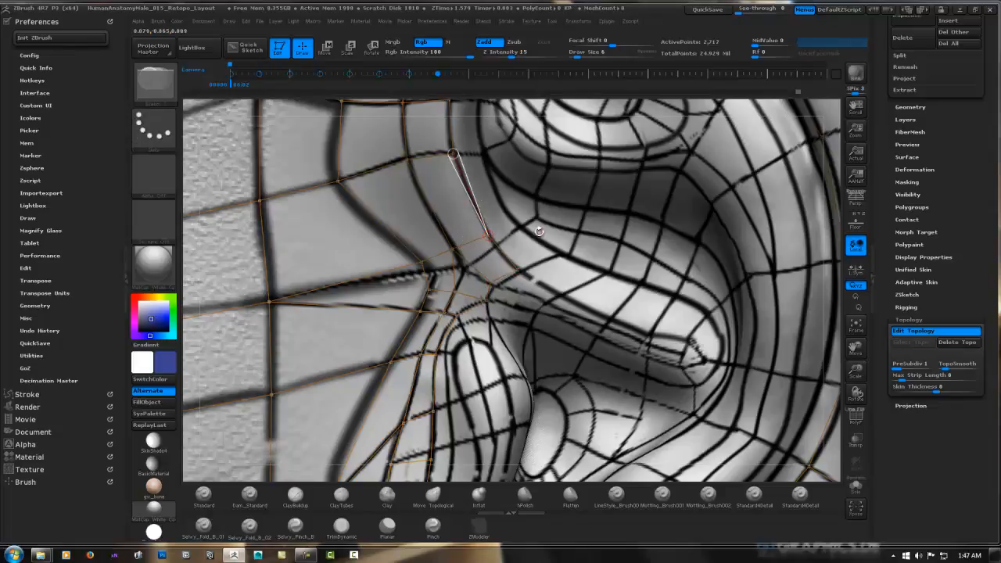
Preview the adaptive skin of the retopologized ear over the sculpt and return to topology editing
key(a)
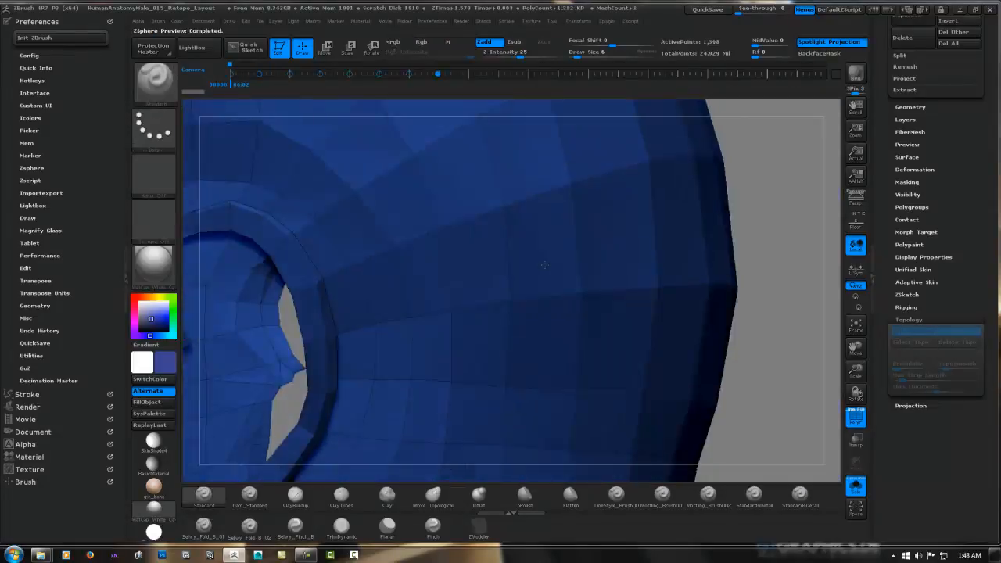
key(a)
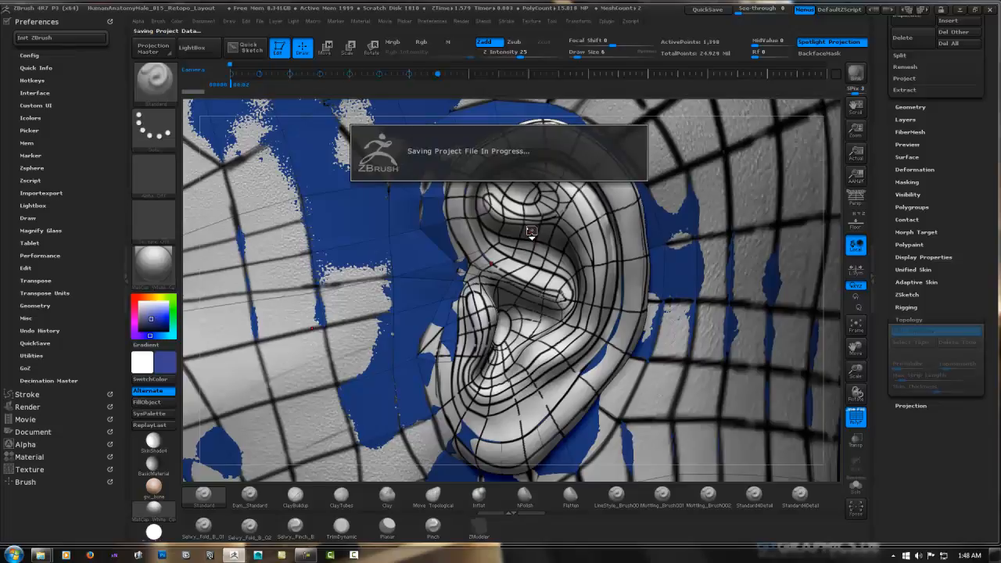
key(a)
Start another row of faces inside the ear ring and carry it up the inner side of the front rim
ctrl+right_drag(456, 208, 386, 332)
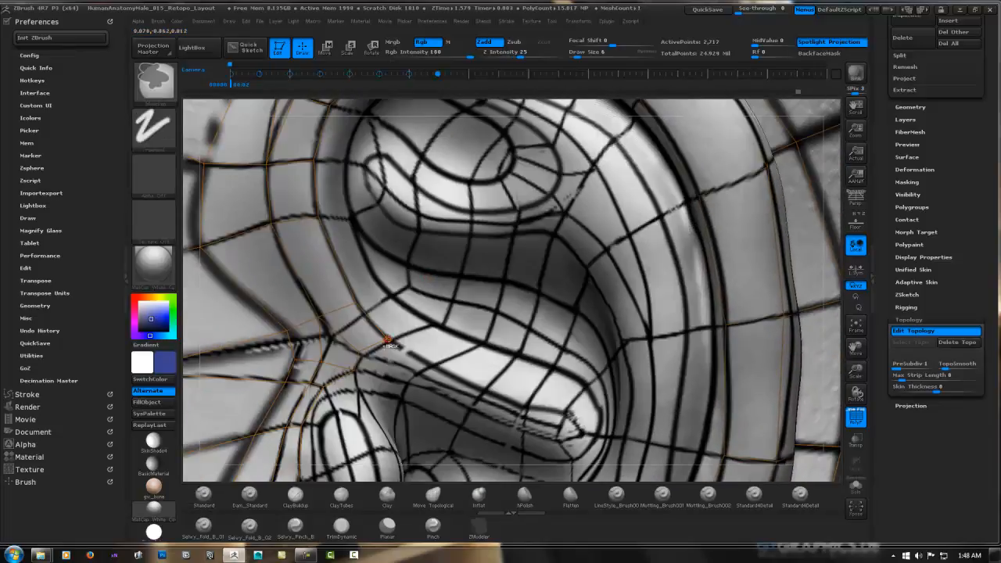
click(388, 337)
click(432, 324)
click(392, 295)
click(356, 304)
alt+right_drag(354, 232, 345, 326)
ctrl+click(308, 310)
click(340, 312)
click(337, 255)
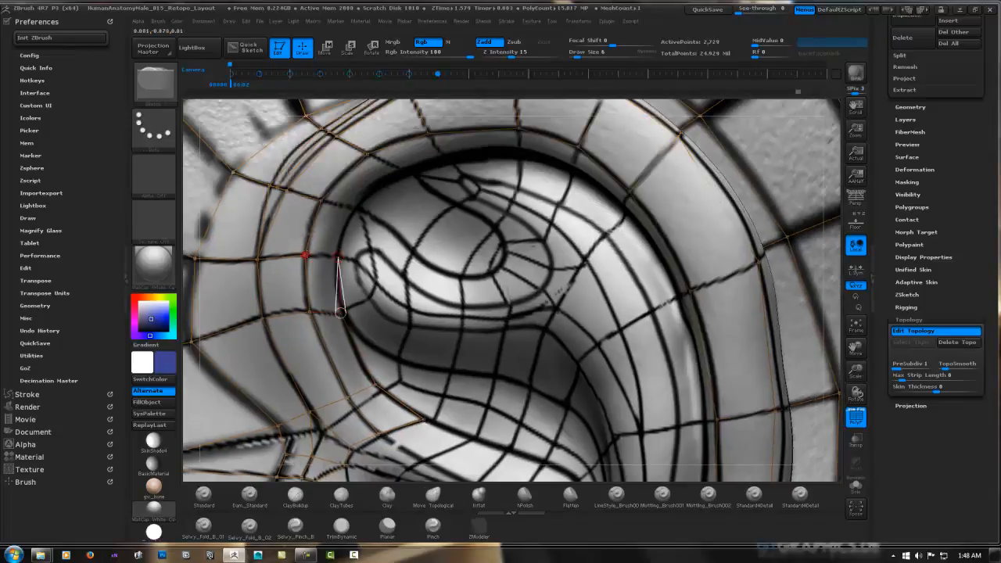
Continue the new row of faces across the inner side of the ear's upper rim
right_drag(377, 206, 411, 176)
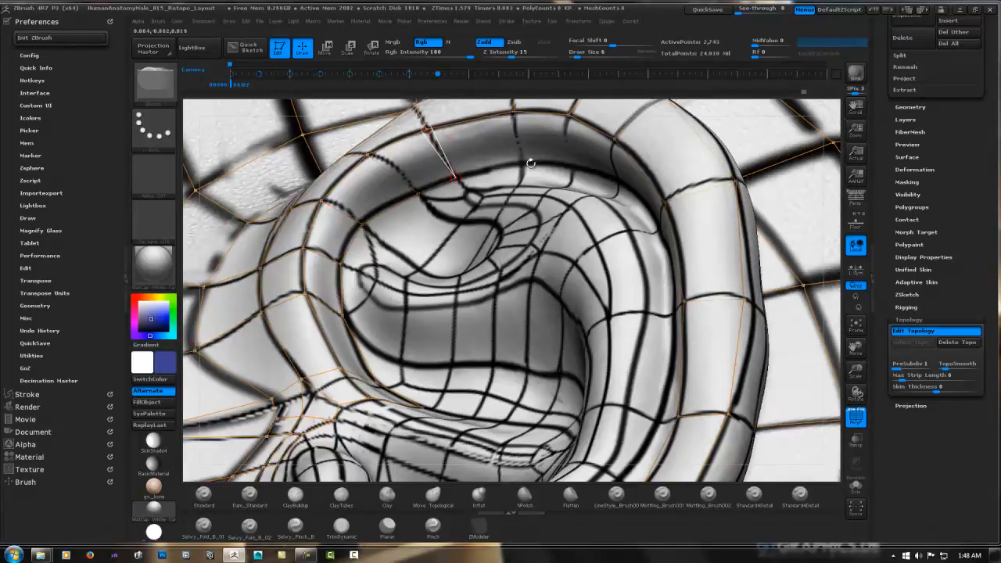
right_drag(563, 145, 415, 204)
click(477, 158)
click(534, 225)
right_drag(540, 178, 514, 148)
click(514, 198)
click(534, 185)
click(575, 262)
Extend the row of faces down the inner edge of the ear's back rim
alt+right_drag(580, 285, 563, 199)
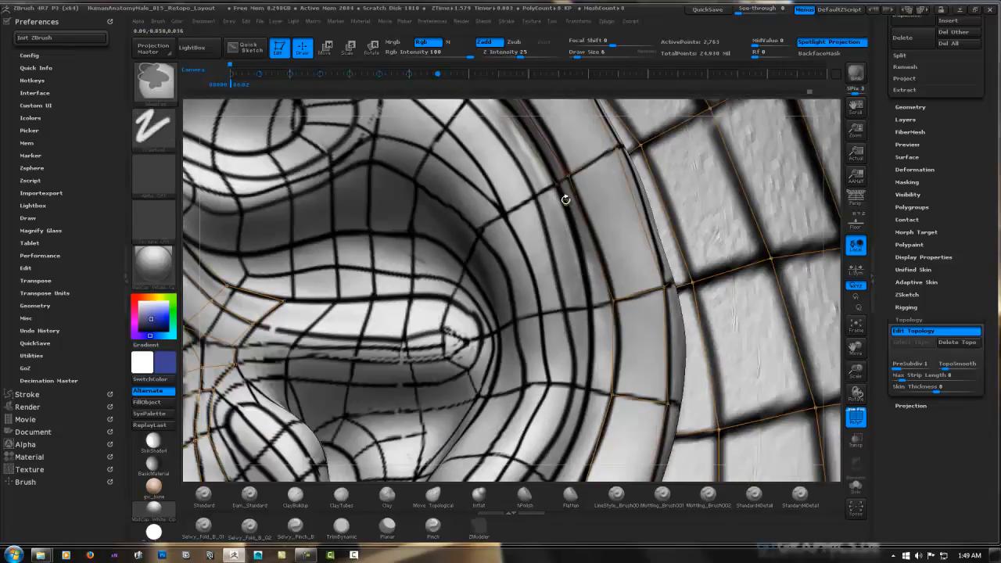
ctrl+click(555, 174)
click(586, 307)
click(612, 300)
alt+right_drag(582, 329, 574, 196)
ctrl+click(572, 170)
click(571, 251)
click(594, 256)
Carry the row down the lower back of the ear and around above the earlobe, undoing and replacing misplaced points
alt+right_drag(534, 347, 536, 283)
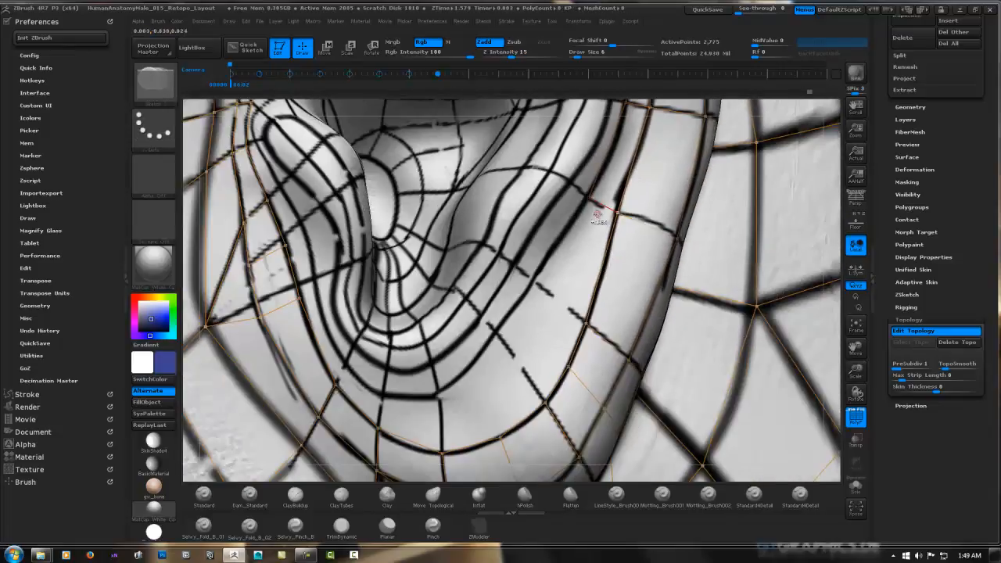
key(ctrl+z)
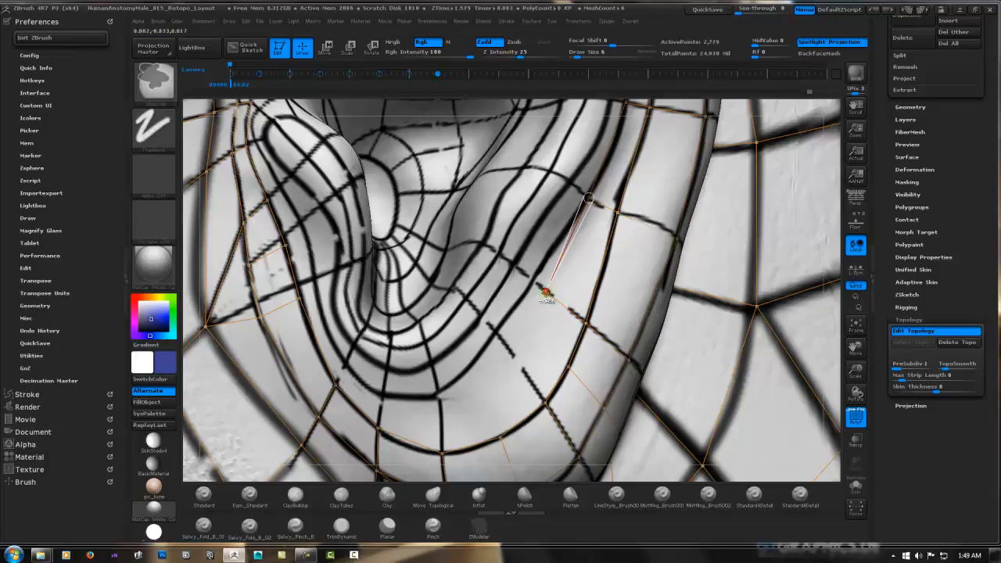
click(544, 292)
key(ctrl+z)
click(553, 295)
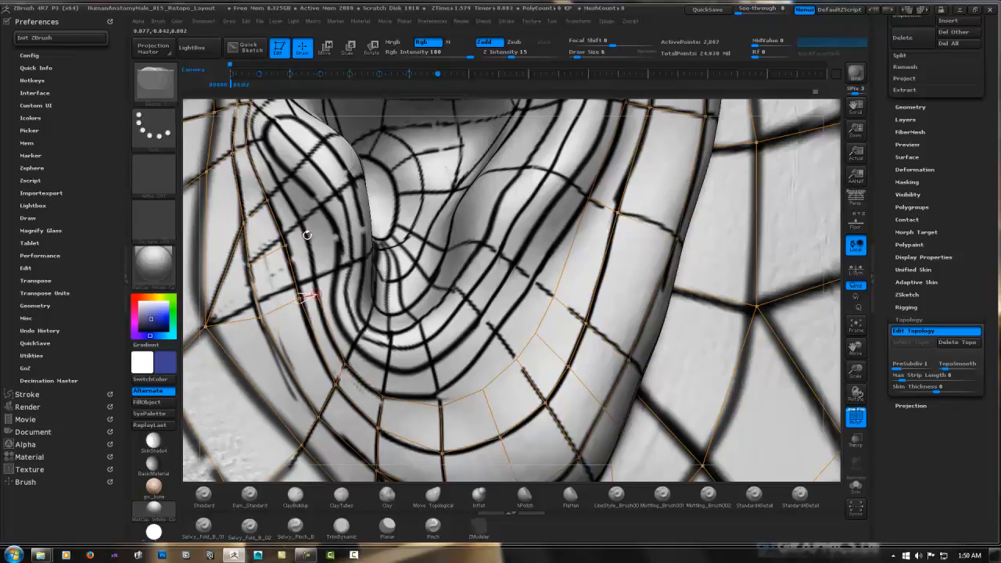
Run the row up the front of the tragus and join it to the faces above the tragus
alt+right_drag(280, 188, 284, 316)
click(255, 231)
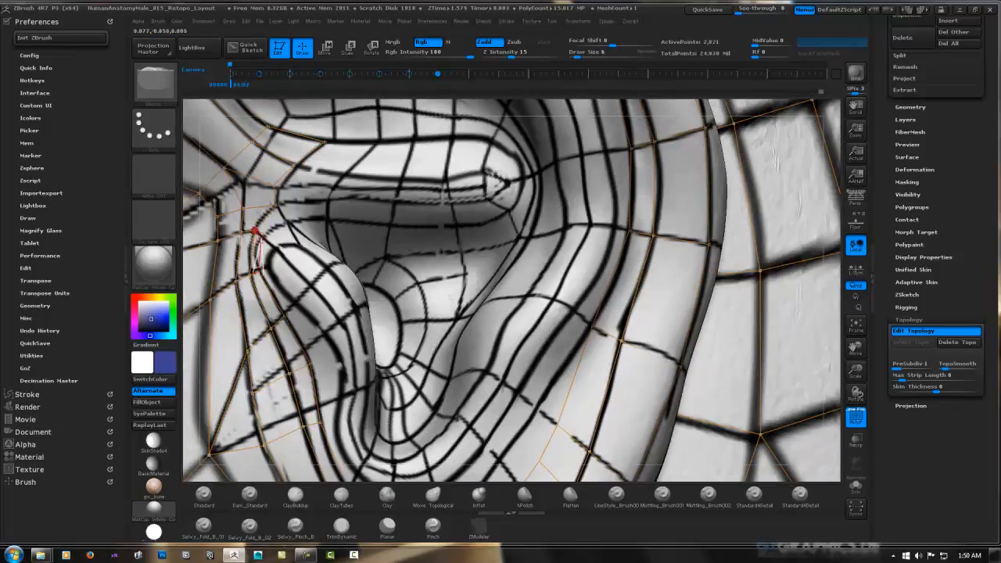
click(276, 205)
alt+right_drag(412, 184, 431, 77)
ctrl+click(280, 132)
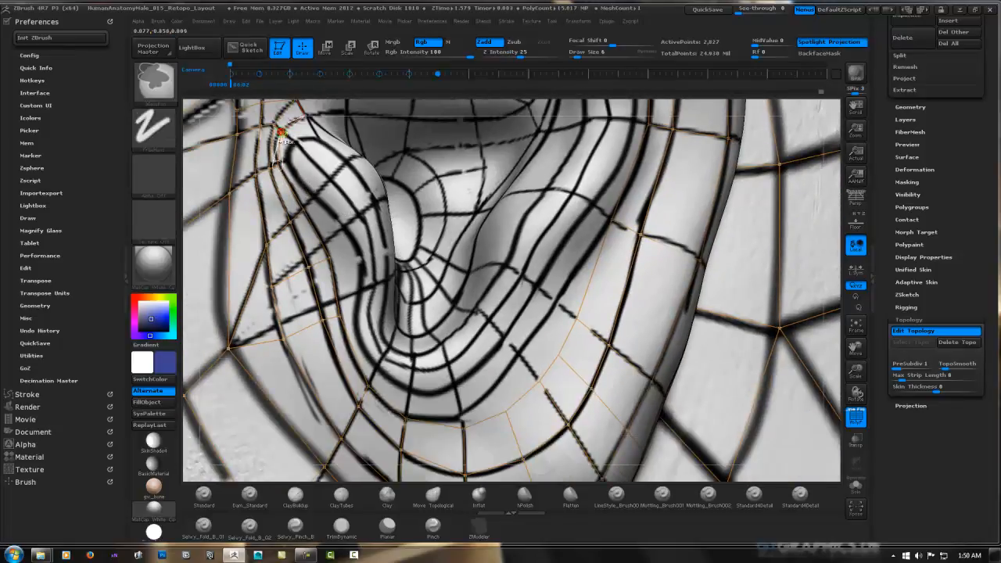
click(294, 141)
ctrl+right_drag(275, 167, 370, 210)
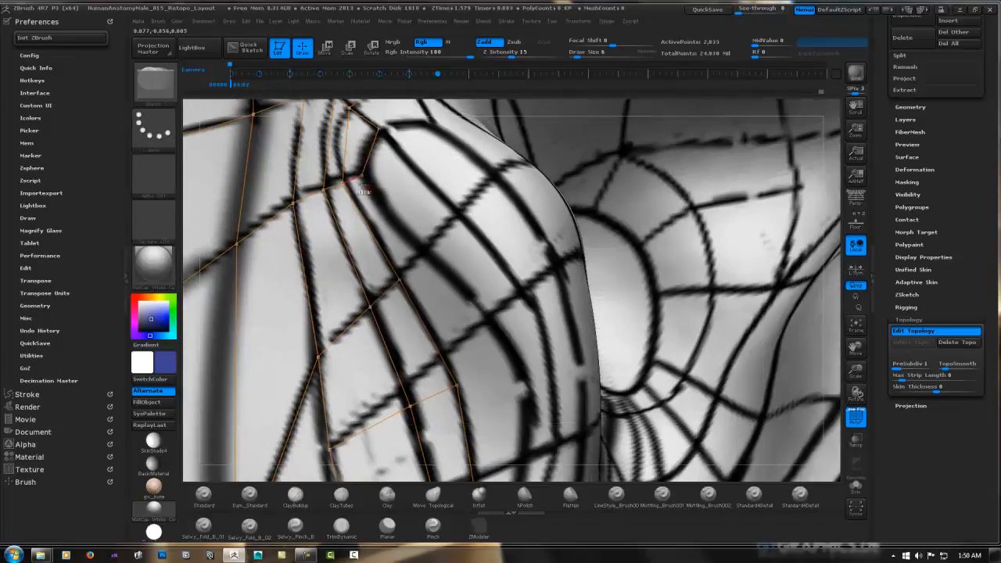
Add the next inner row of faces down over the tragus, following the painted guide lines
click(425, 250)
click(401, 279)
alt+right_drag(425, 278, 353, 191)
click(431, 255)
alt+right_drag(431, 255, 393, 144)
click(348, 186)
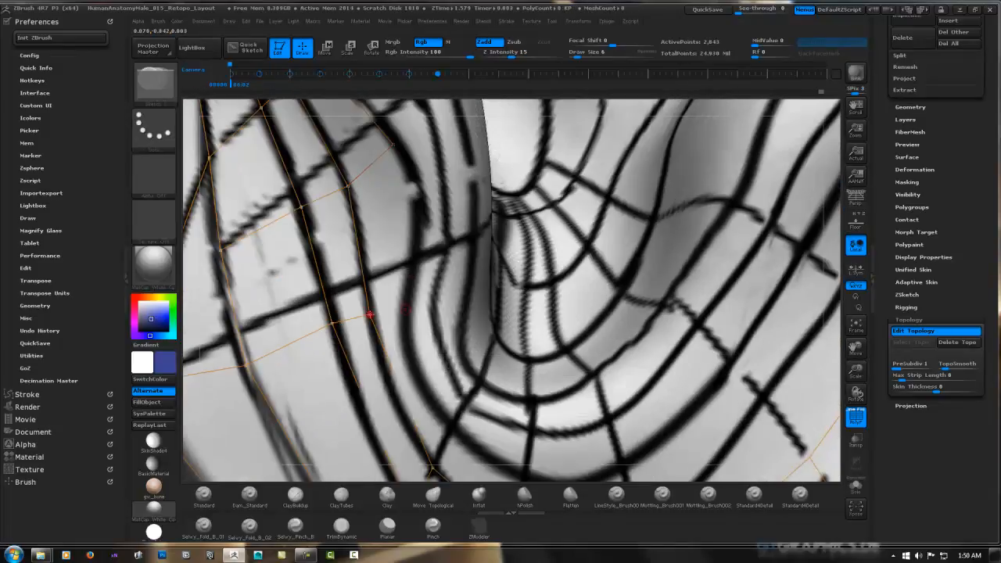
ctrl+click(393, 145)
click(371, 314)
Continue the inner row of faces around the notch below the tragus, joining it to the row above the earlobe
alt+right_drag(412, 288, 368, 196)
click(409, 331)
click(390, 378)
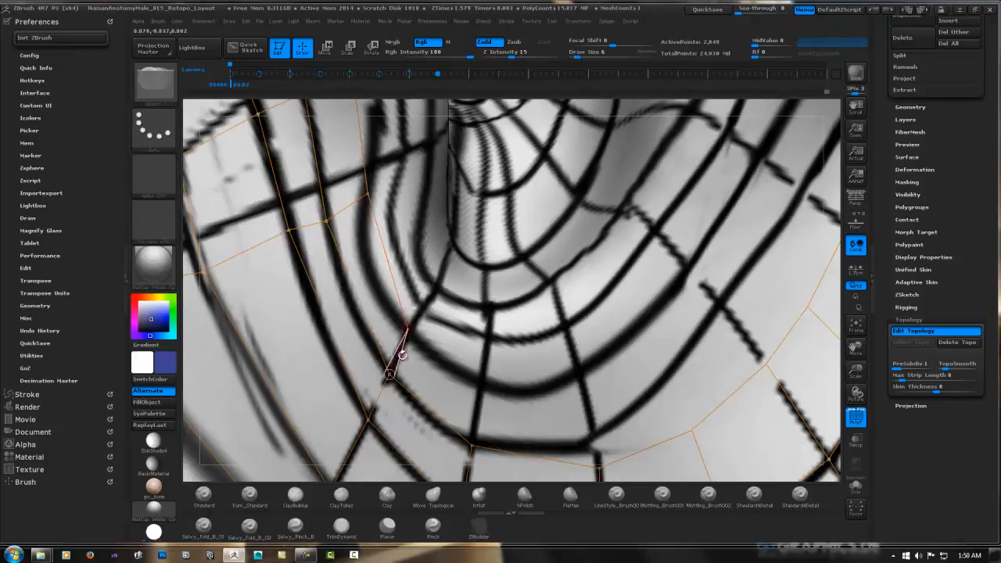
alt+right_drag(409, 331, 348, 249)
click(423, 298)
click(412, 365)
click(518, 292)
click(576, 255)
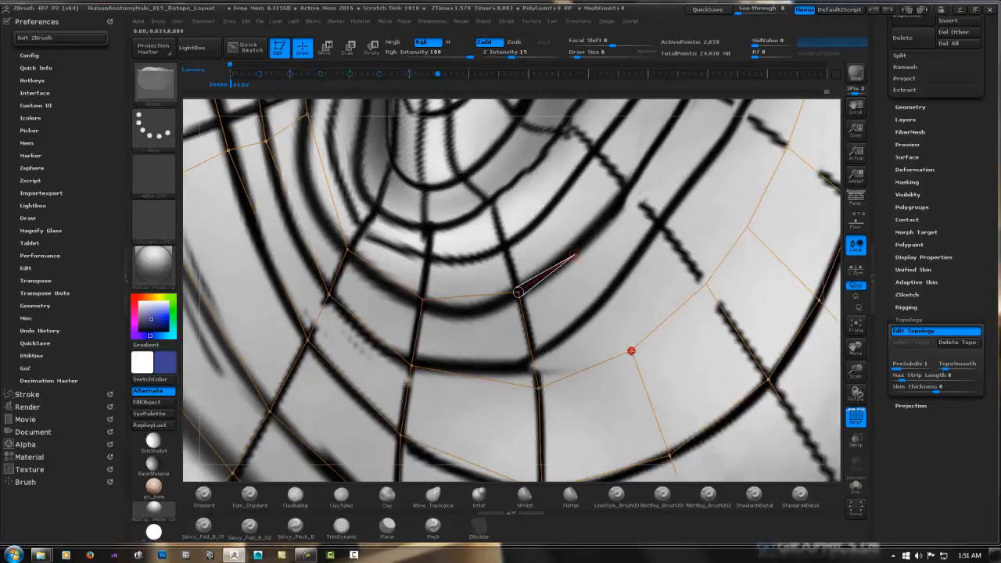
click(631, 350)
Extend the inner row from the notch up the lower back part of the ear, connecting it to the outer row
alt+right_drag(702, 226, 547, 315)
ctrl+click(477, 284)
click(508, 234)
click(595, 316)
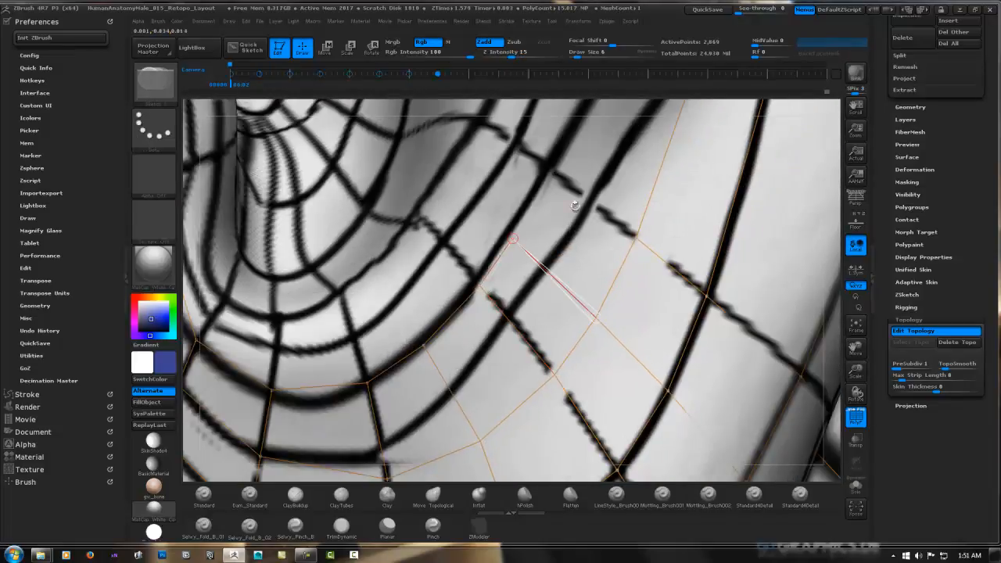
click(541, 173)
right_drag(541, 173, 477, 384)
click(500, 410)
Carry the inner row of faces up the middle of the ear's back side alongside the antihelix
ctrl+click(578, 199)
click(536, 162)
alt+right_drag(537, 162, 461, 336)
ctrl+click(440, 347)
click(483, 258)
alt+right_drag(483, 258, 497, 350)
click(510, 233)
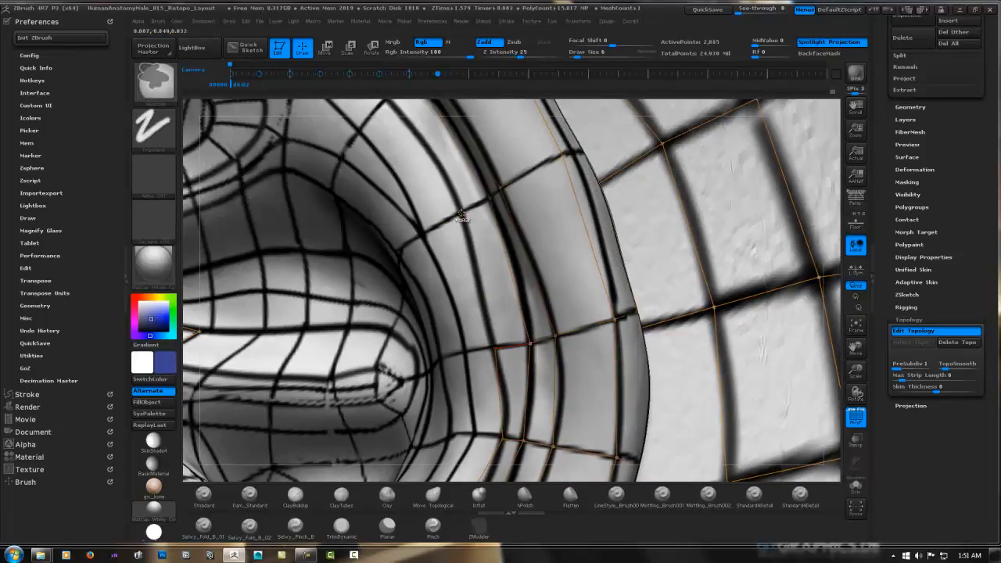
Add faces along the upper antihelix, connecting them to the inner edge of the back rim
ctrl+click(497, 351)
click(463, 215)
click(492, 200)
right_drag(492, 200, 483, 344)
ctrl+click(480, 347)
click(401, 241)
mouse_move(400, 241)
alt+right_down()
mouse_move(503, 192)
mouse_move(399, 243)
alt+right_up()
ctrl+click(397, 242)
Extend the faces forward beneath the ear's upper rim toward the front of the triangular fossa
click(370, 207)
alt+right_drag(371, 207, 464, 247)
ctrl+click(461, 216)
click(460, 246)
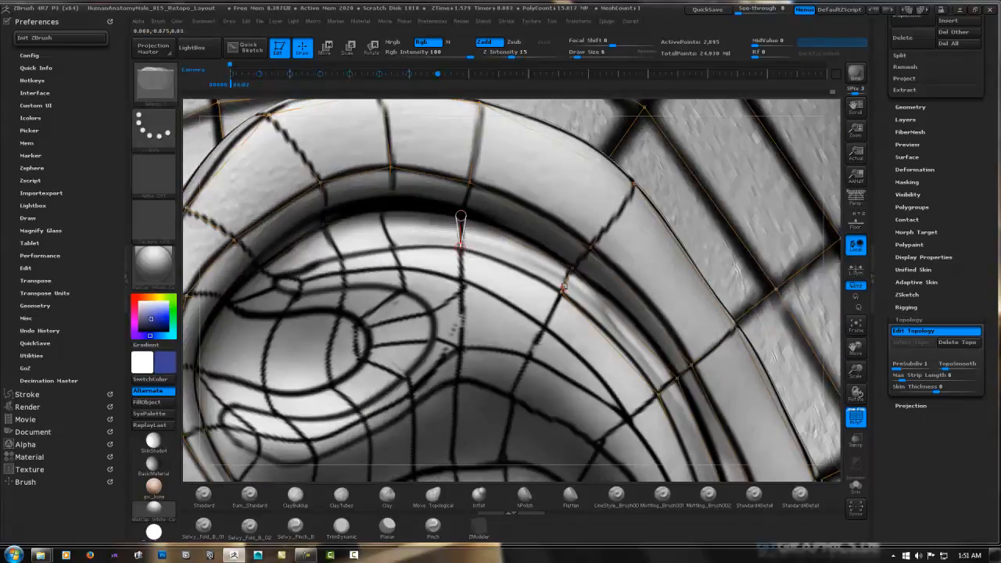
click(393, 246)
click(384, 212)
ctrl+click(393, 247)
click(340, 256)
click(323, 225)
ctrl+click(340, 257)
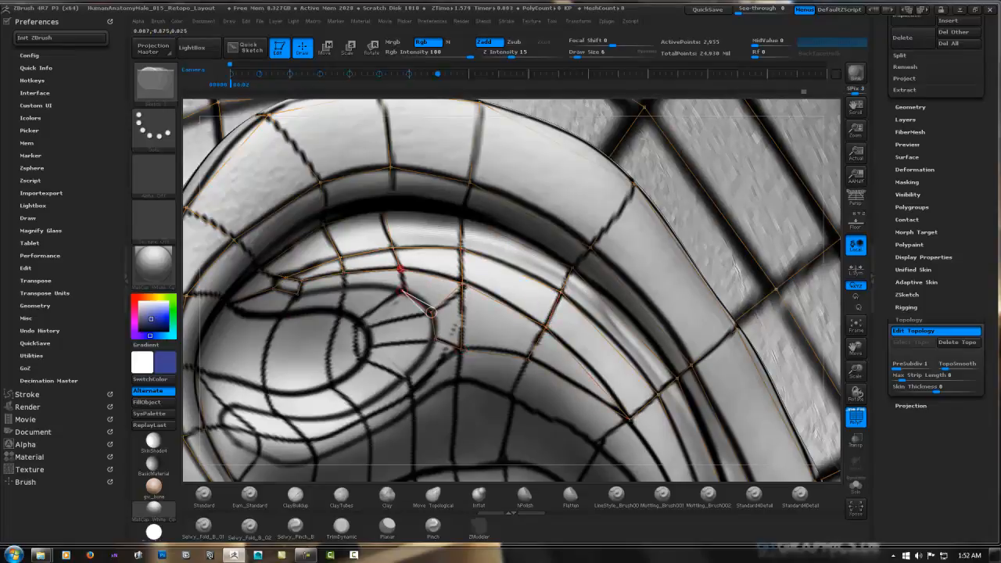
Build faces along the top edge and around the back end of the triangular fossa
right_drag(269, 374, 447, 250)
right_drag(450, 198, 424, 218)
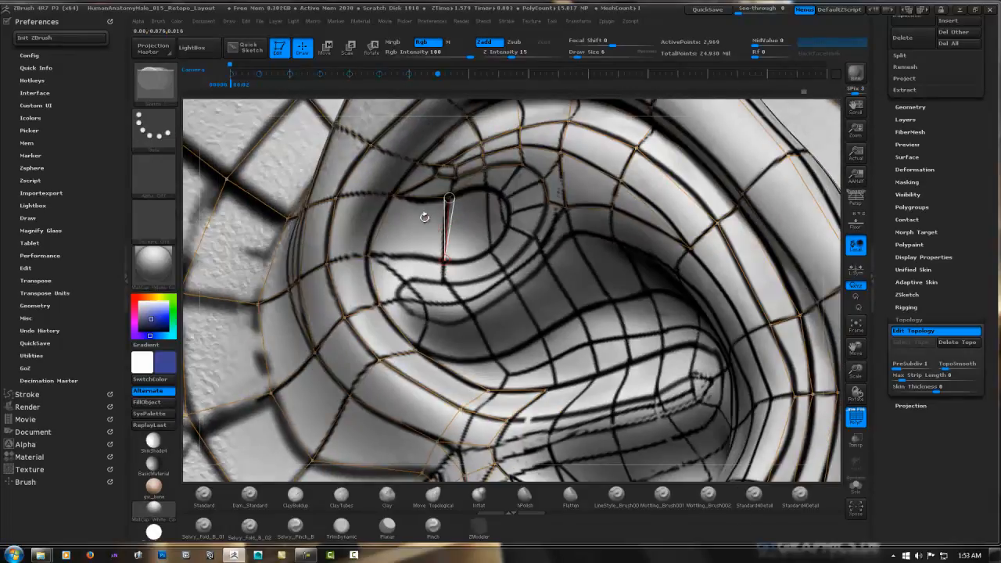
click(484, 167)
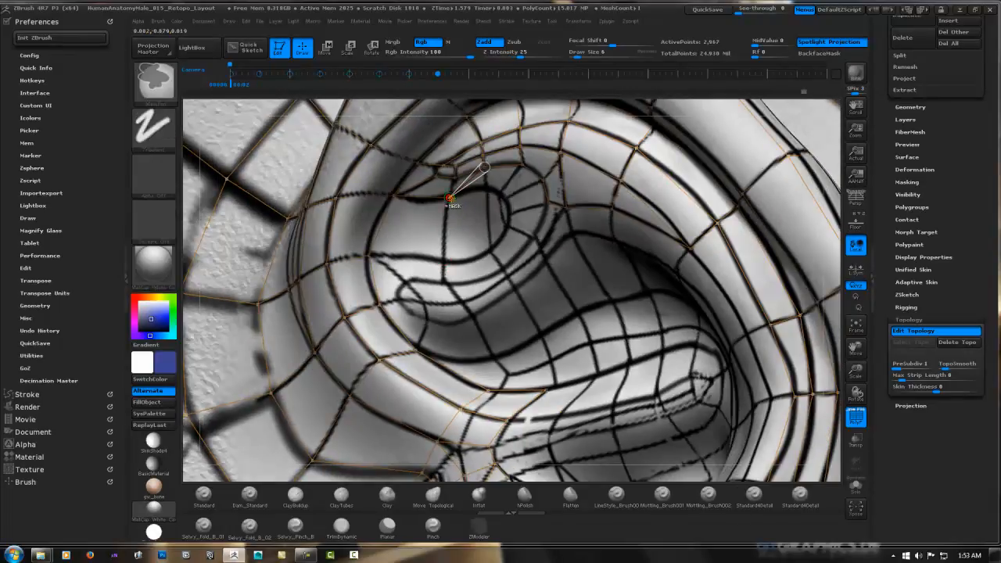
ctrl+click(394, 195)
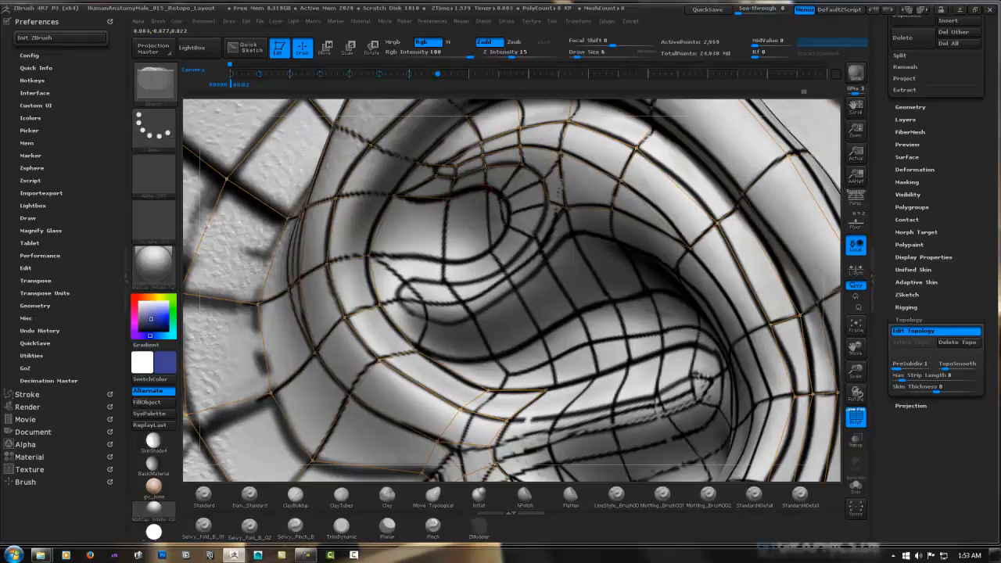
click(490, 190)
right_drag(490, 189, 508, 185)
ctrl+click(546, 184)
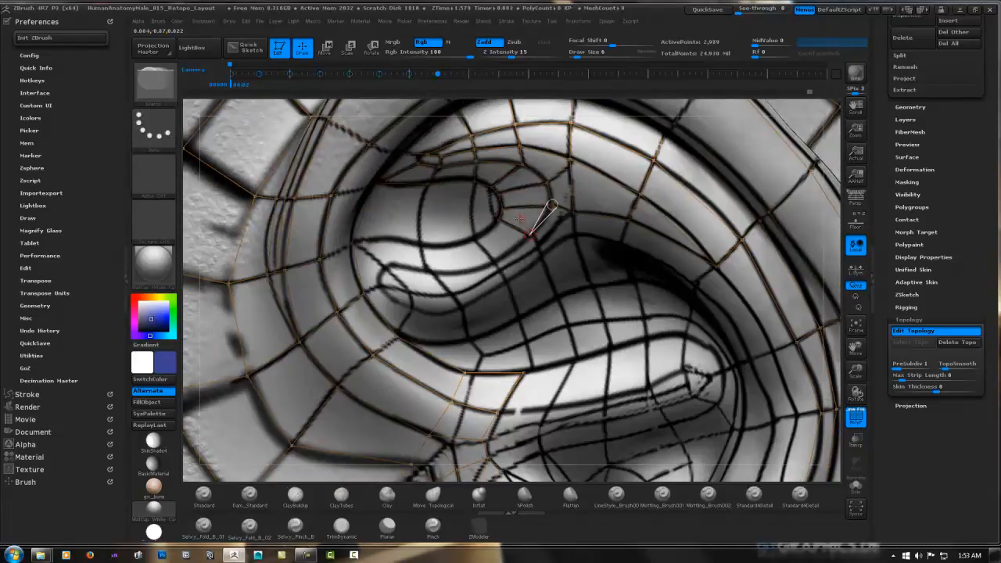
Add faces along the lower edge of the triangular fossa and connect them to the inner side of the front rim
click(384, 268)
click(352, 242)
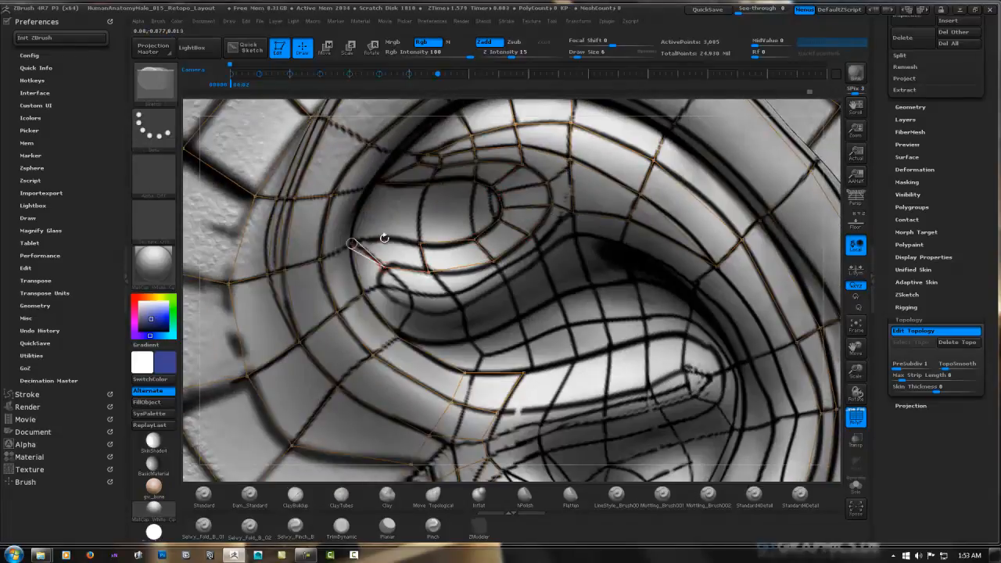
click(423, 244)
ctrl+click(352, 241)
right_drag(451, 280, 434, 275)
click(381, 264)
click(377, 282)
click(359, 288)
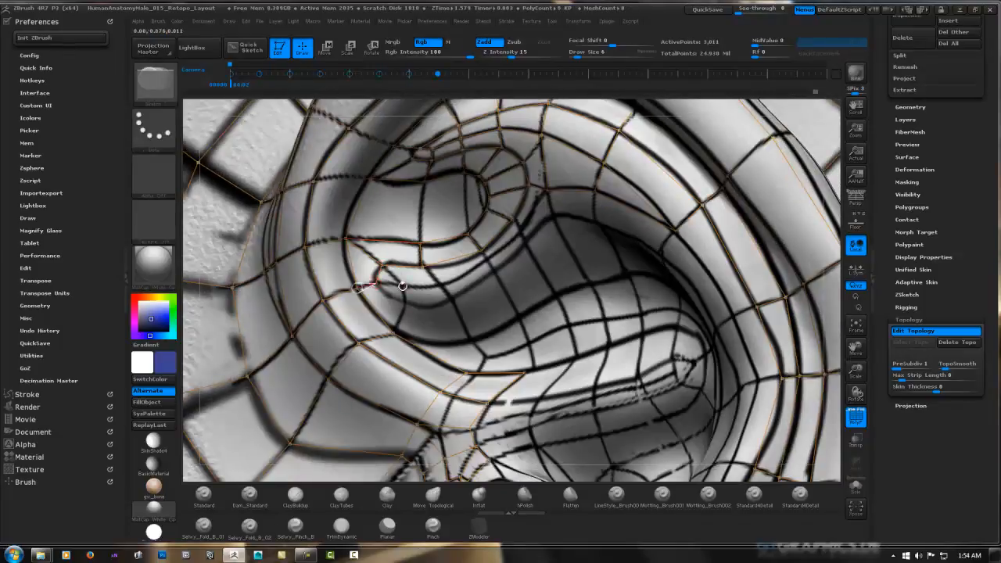
Add faces across the fold below the triangular fossa and connect them to the upper antihelix
ctrl+click(376, 284)
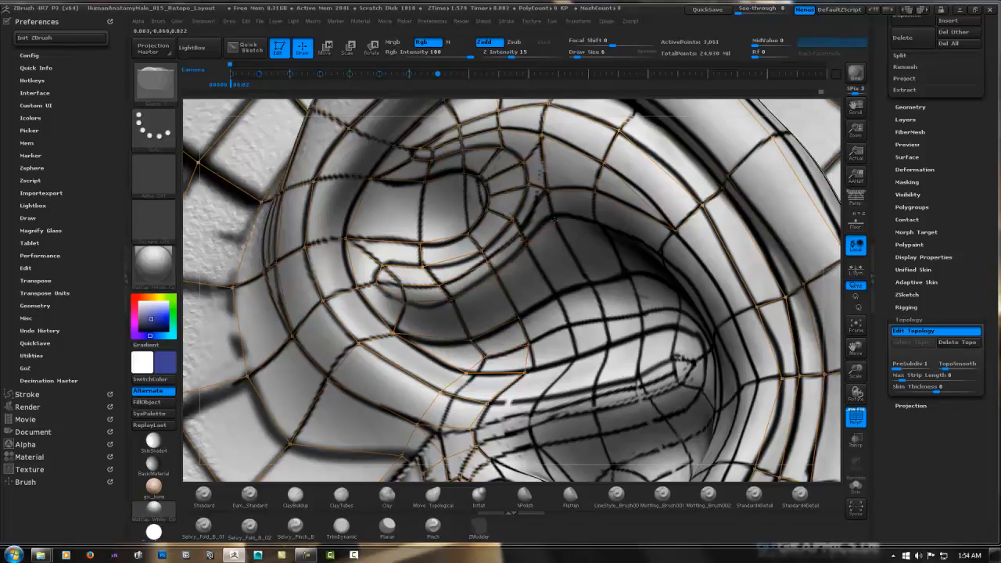
click(522, 231)
right_drag(522, 231, 540, 255)
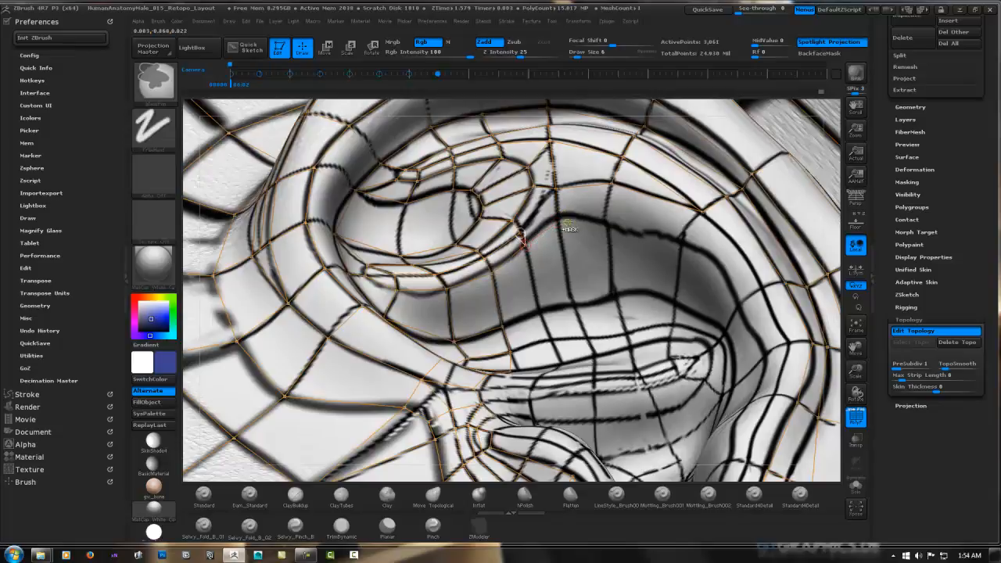
ctrl+click(521, 229)
click(555, 188)
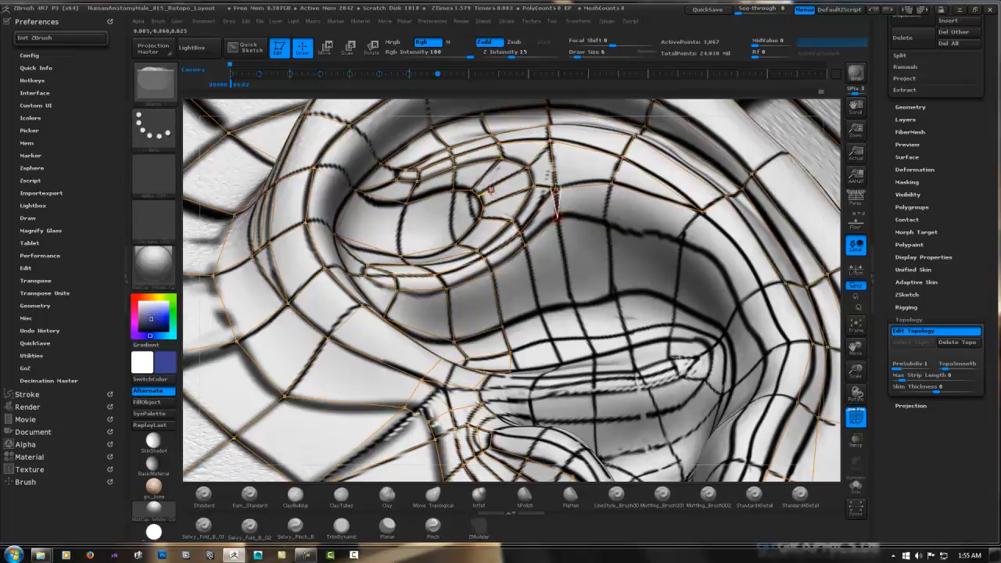
Add edges across the middle of the triangular fossa to begin filling its interior
click(471, 190)
right_drag(447, 218, 452, 218)
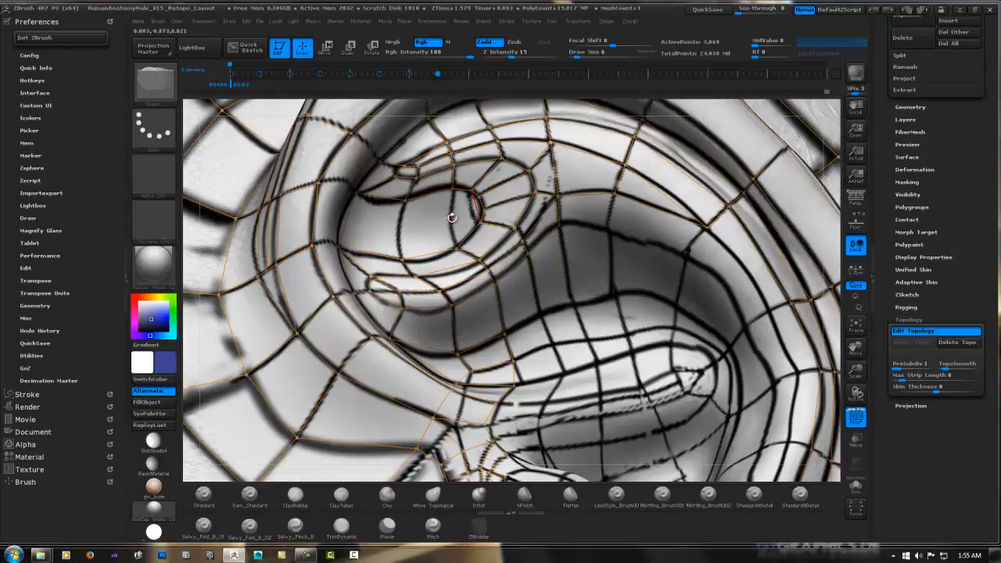
click(401, 219)
click(473, 205)
right_drag(462, 223, 404, 225)
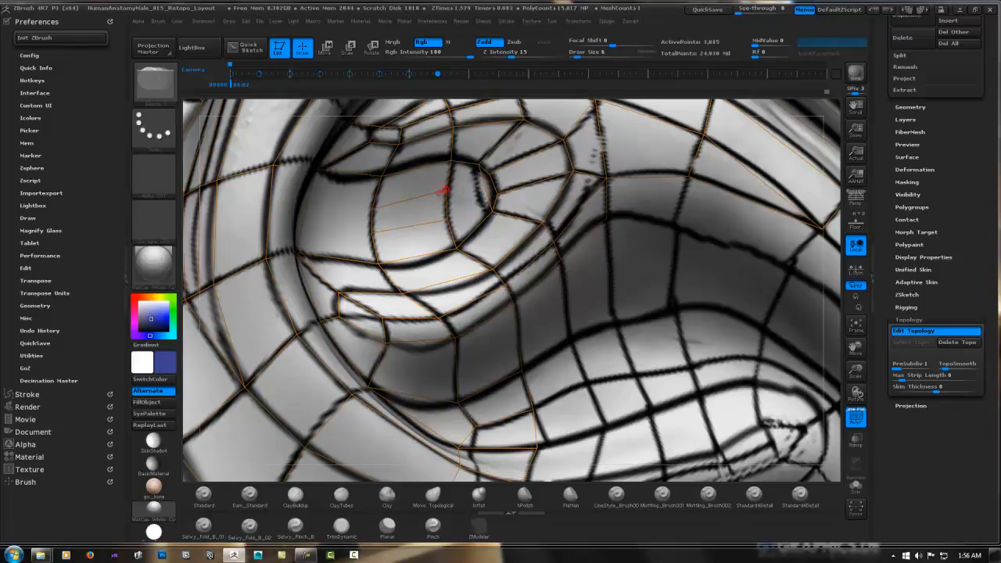
Fill the front and back ends of the triangular fossa's interior with faces joined to its surrounding edges
ctrl+click(372, 209)
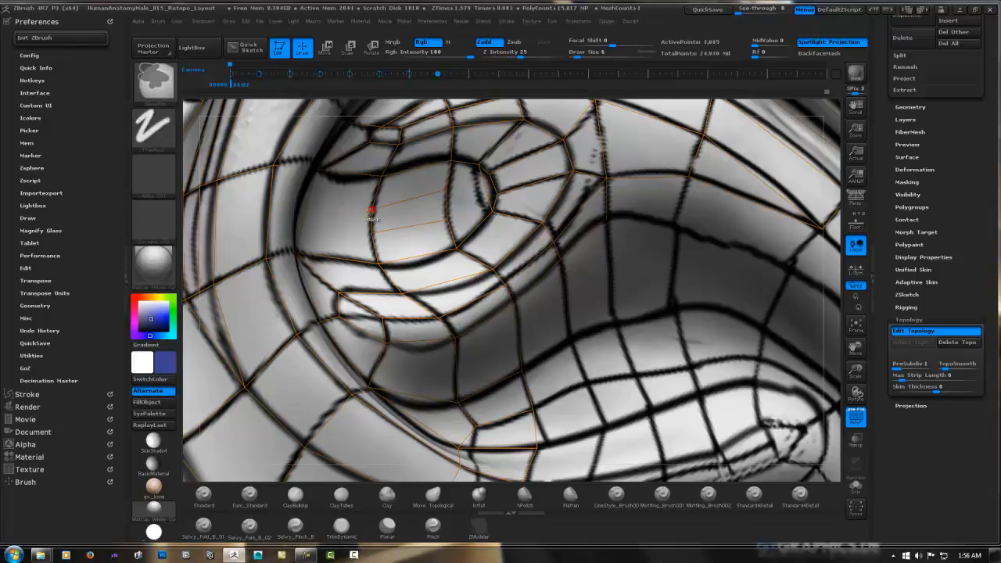
click(334, 206)
click(330, 232)
click(371, 233)
ctrl+click(329, 232)
click(296, 252)
ctrl+click(335, 206)
click(320, 169)
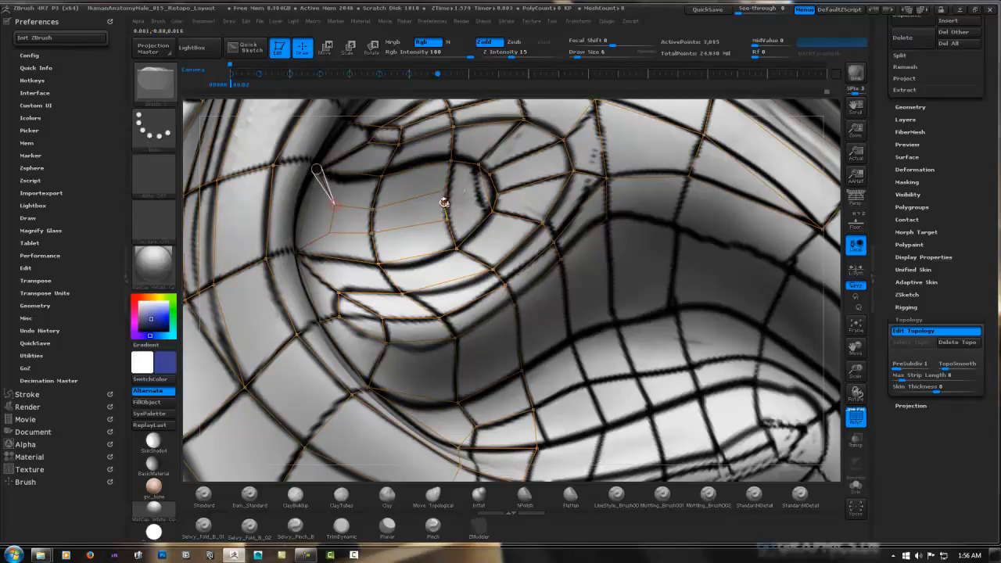
ctrl+click(449, 190)
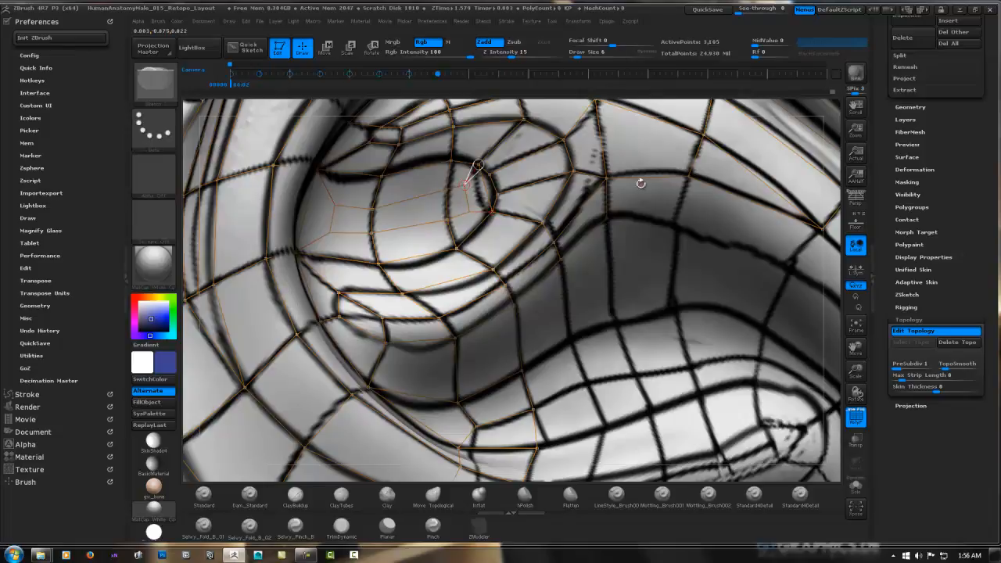
Add a row of faces along the sunken wall below the triangular fossa, joined to the existing fold above it
alt+right_drag(692, 191, 538, 199)
alt+right_drag(587, 230, 489, 189)
ctrl+click(403, 185)
click(423, 233)
click(393, 252)
ctrl+click(427, 158)
click(451, 222)
click(423, 233)
ctrl+click(432, 157)
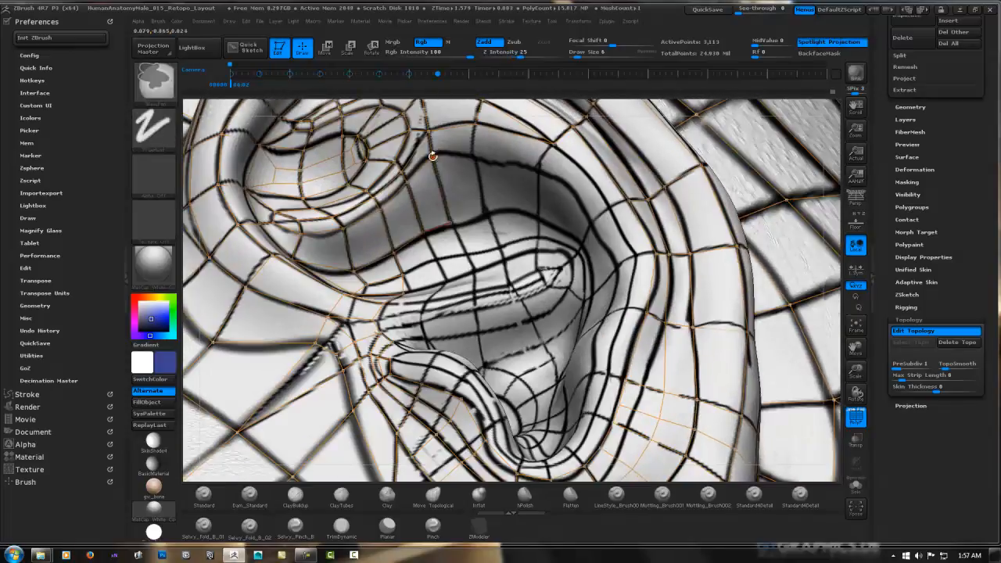
Extend the row of faces backward along the upper concha wall toward the bend of the antihelix
click(473, 159)
click(476, 124)
right_drag(510, 157, 543, 161)
click(542, 166)
click(557, 144)
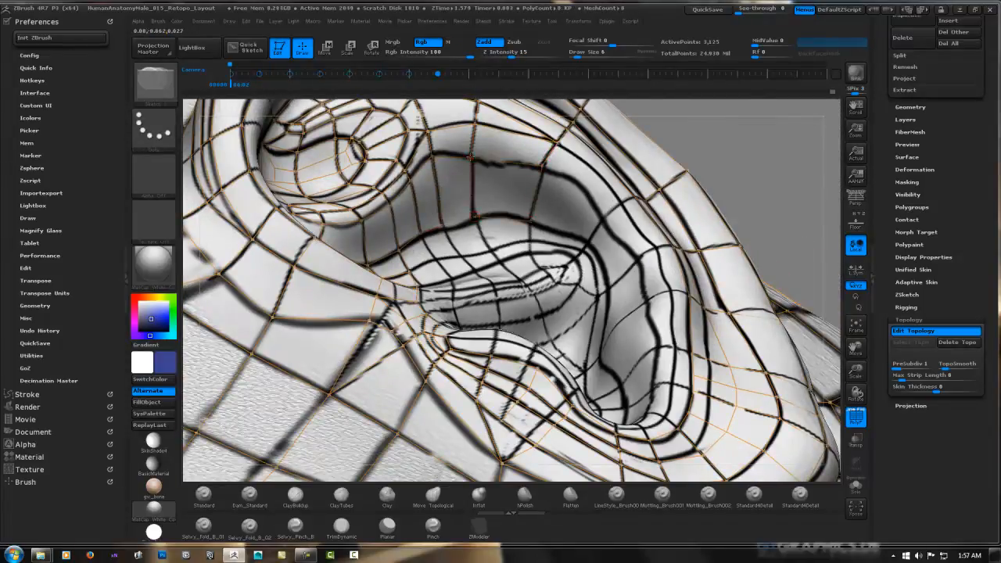
Preview the adaptive skin of the new topology and save the project
key(a)
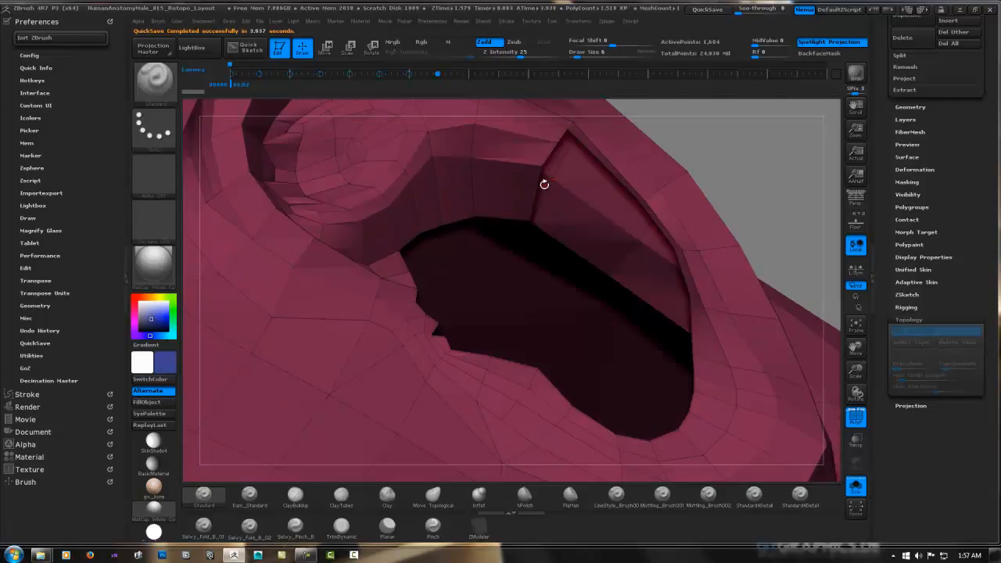
click(707, 10)
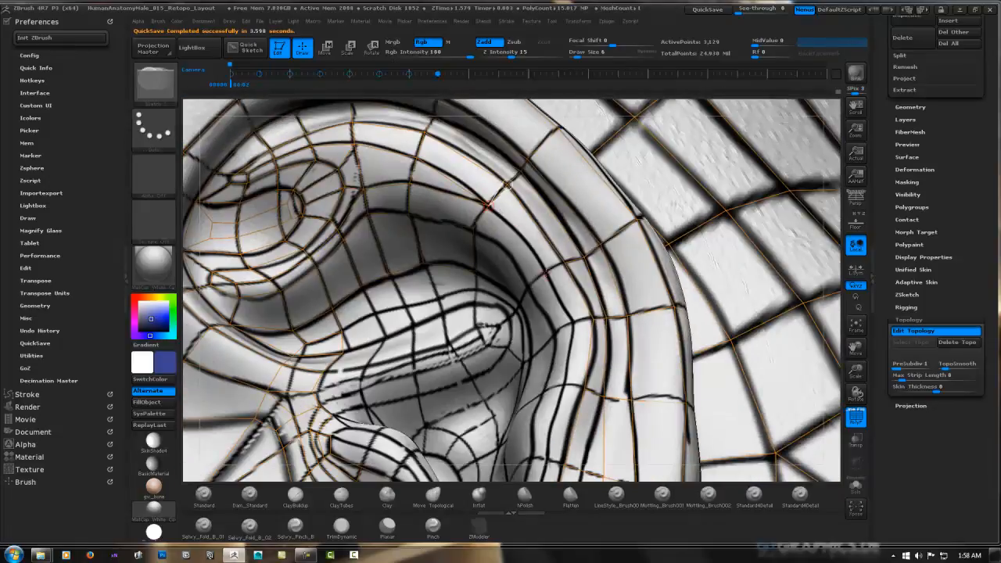
Continue the faces around the bend where the antihelix turns downward, following the drawn guide lines
right_drag(507, 187, 470, 199)
click(477, 226)
click(533, 287)
click(515, 303)
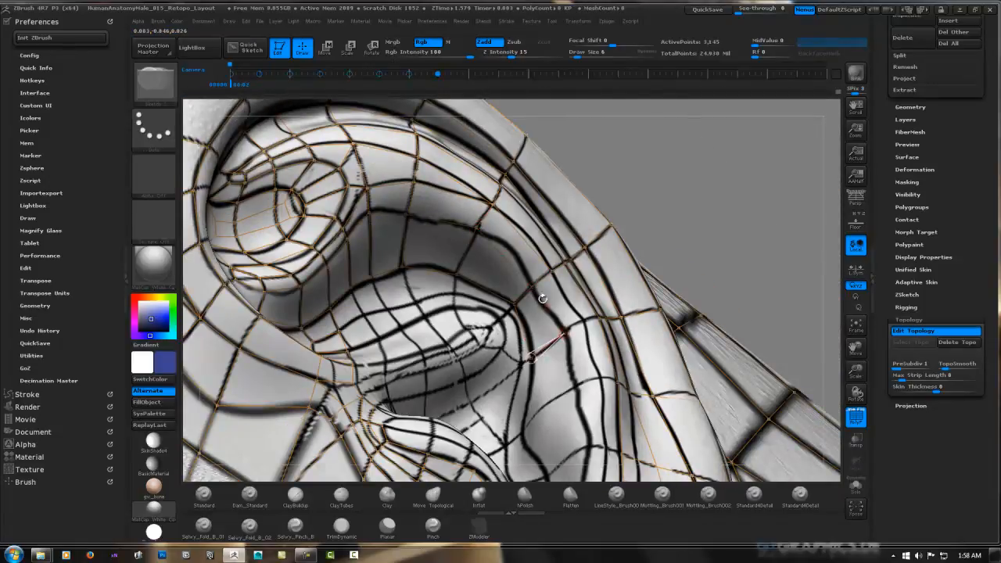
drag(707, 227, 680, 148)
ctrl+click(600, 162)
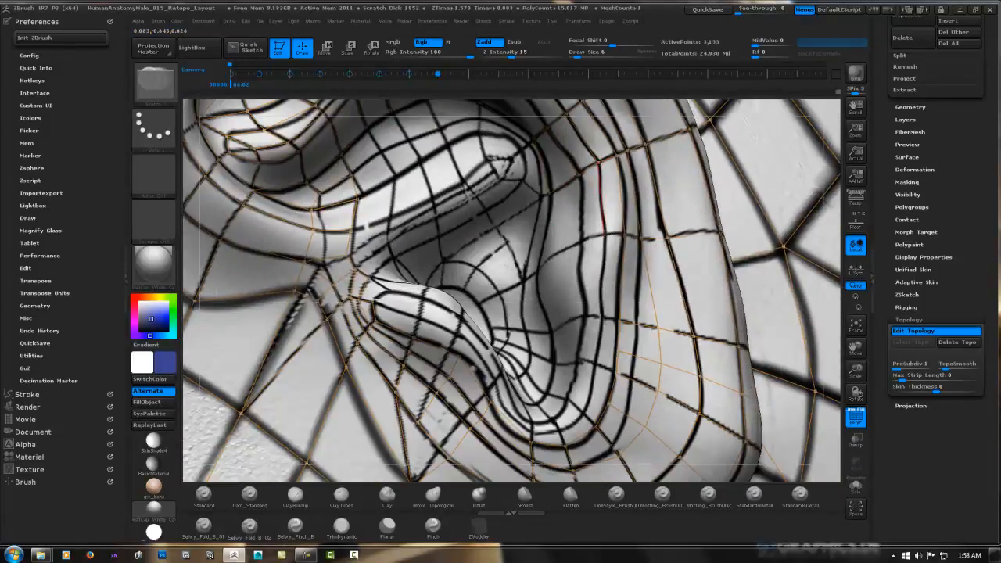
Add an inner strip of faces down the antihelix and around the lower curve above the earlobe
click(602, 234)
click(622, 234)
click(602, 316)
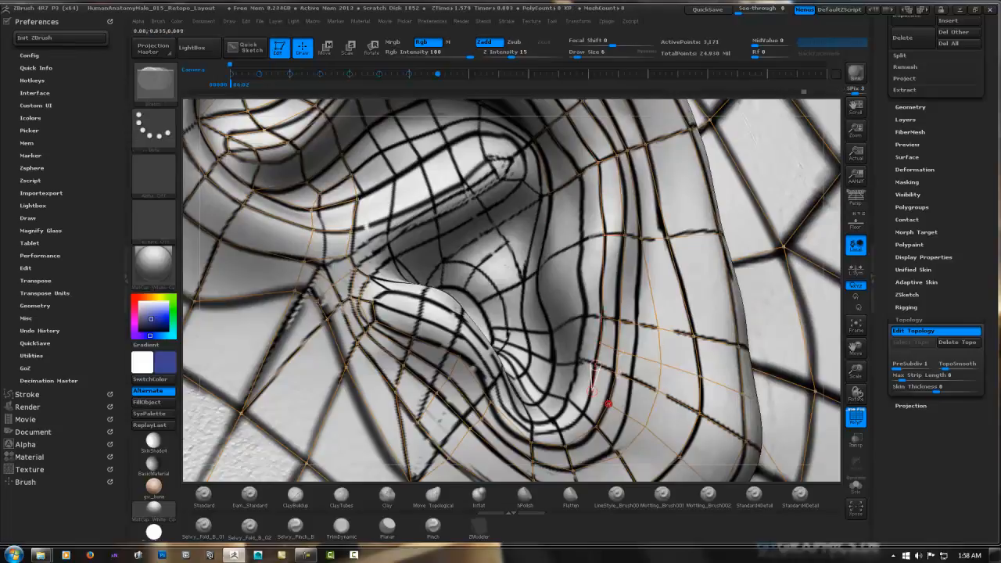
click(609, 403)
click(582, 413)
click(599, 428)
click(558, 424)
click(569, 448)
right_drag(558, 297, 626, 266)
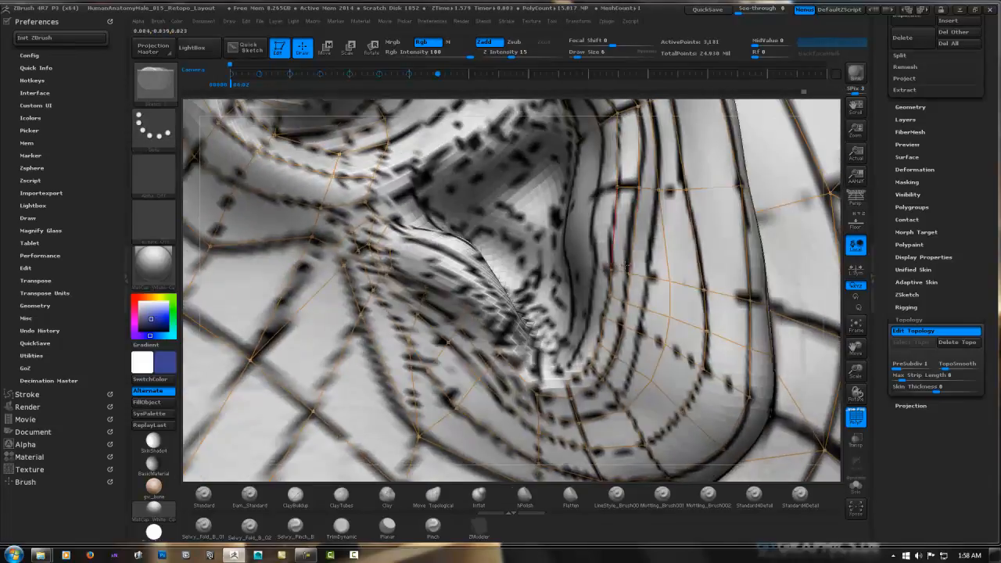
Move the points across the lower antihelix and helix upward to even out the spacing of their edge rows
key(w)
mouse_move(611, 270)
mouse_down()
mouse_move(612, 229)
mouse_move(632, 236)
mouse_up()
drag(670, 283, 656, 248)
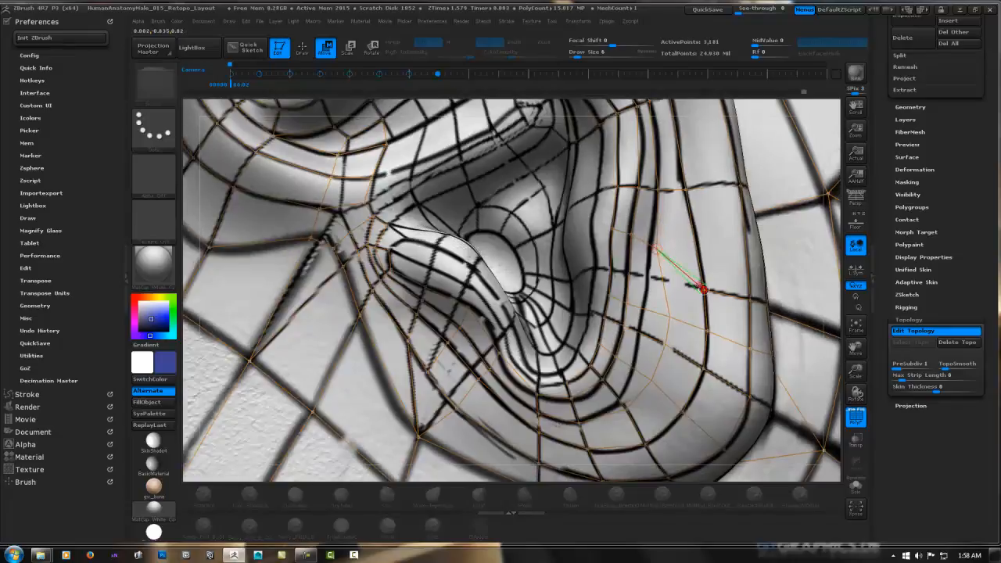
drag(704, 289, 702, 270)
drag(708, 331, 747, 279)
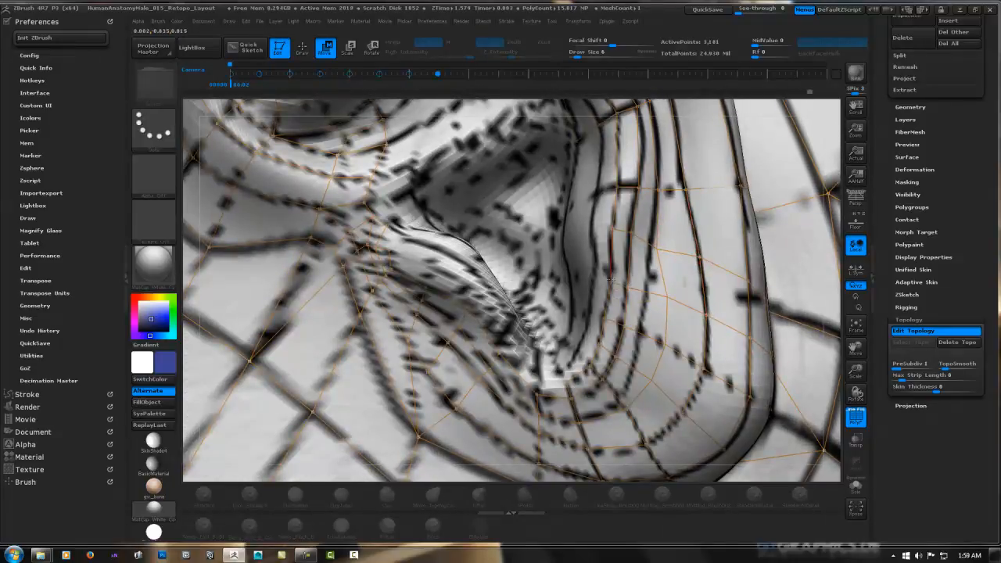
drag(628, 286, 627, 281)
drag(751, 342, 750, 327)
drag(628, 328, 625, 317)
drag(664, 348, 666, 339)
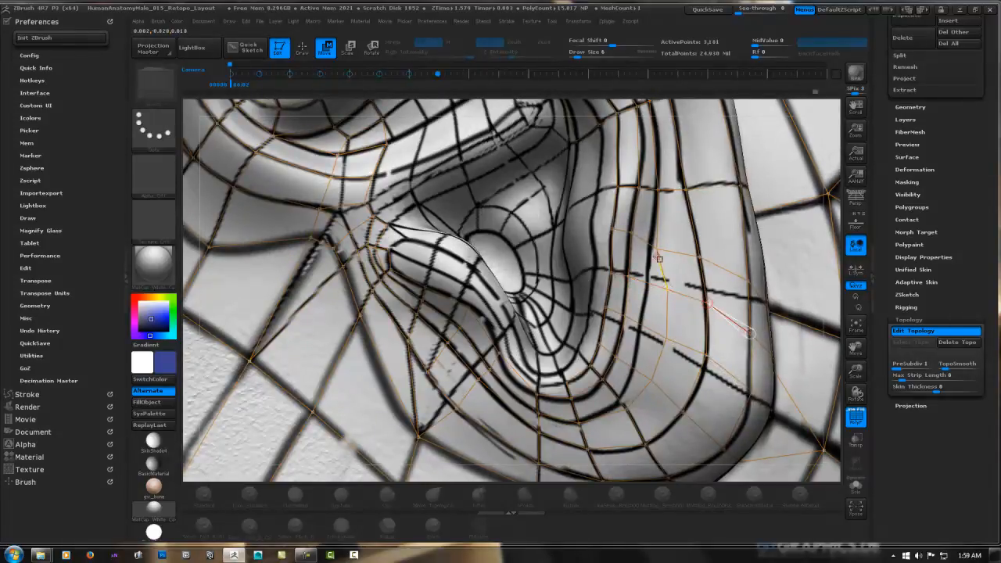
Start another inner row of faces down the antihelix and shift its points to align with the neighbouring rows
mouse_move(614, 168)
right_down()
mouse_move(577, 237)
mouse_move(596, 219)
right_up()
key(q)
click(577, 228)
key(w)
mouse_move(594, 235)
mouse_down()
mouse_move(592, 219)
mouse_move(632, 217)
mouse_up()
drag(662, 234, 662, 222)
key(q)
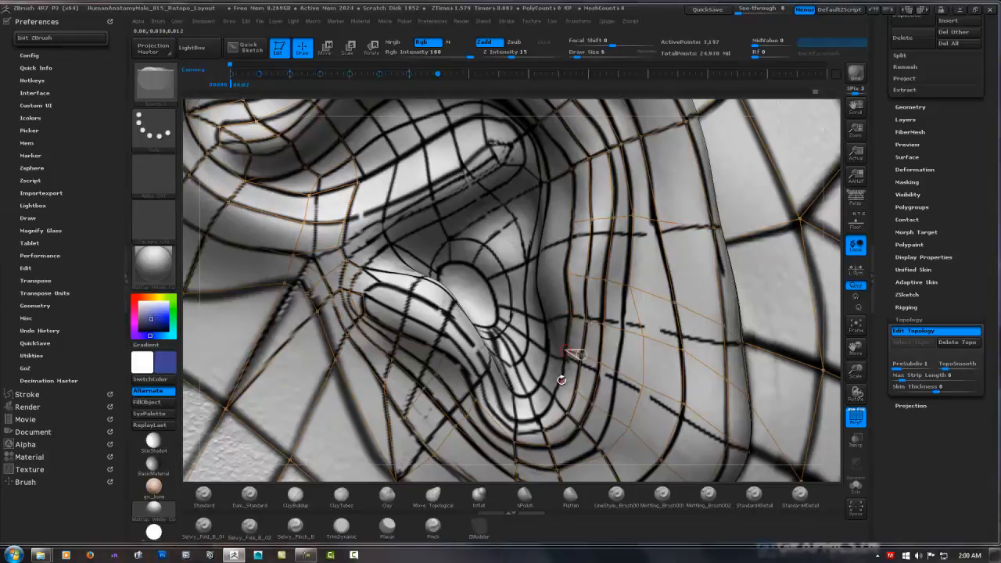
Carry the inner row of faces around the base of the intertragic notch and reposition the points beside the tragus
right_drag(561, 380, 587, 281)
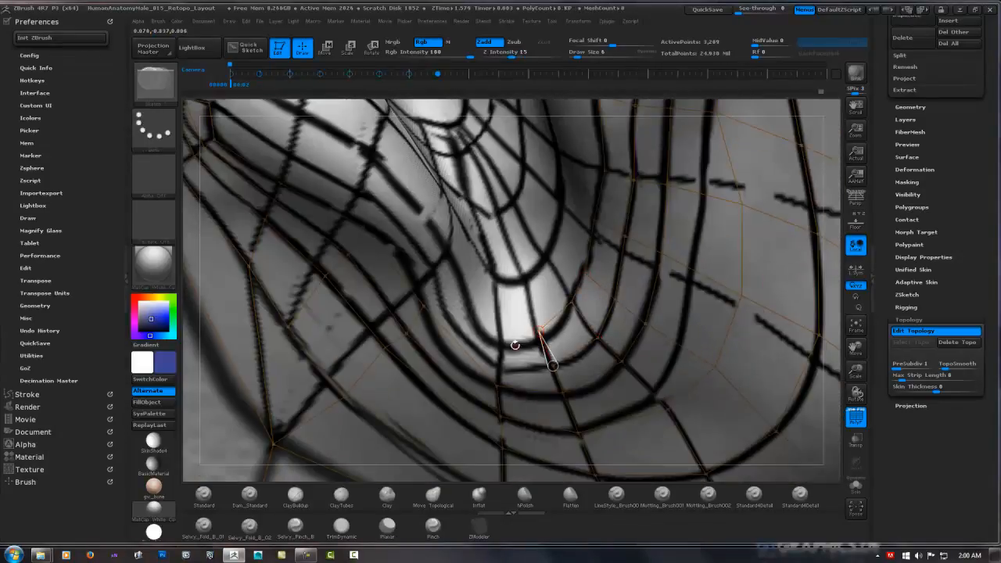
right_drag(479, 326, 438, 304)
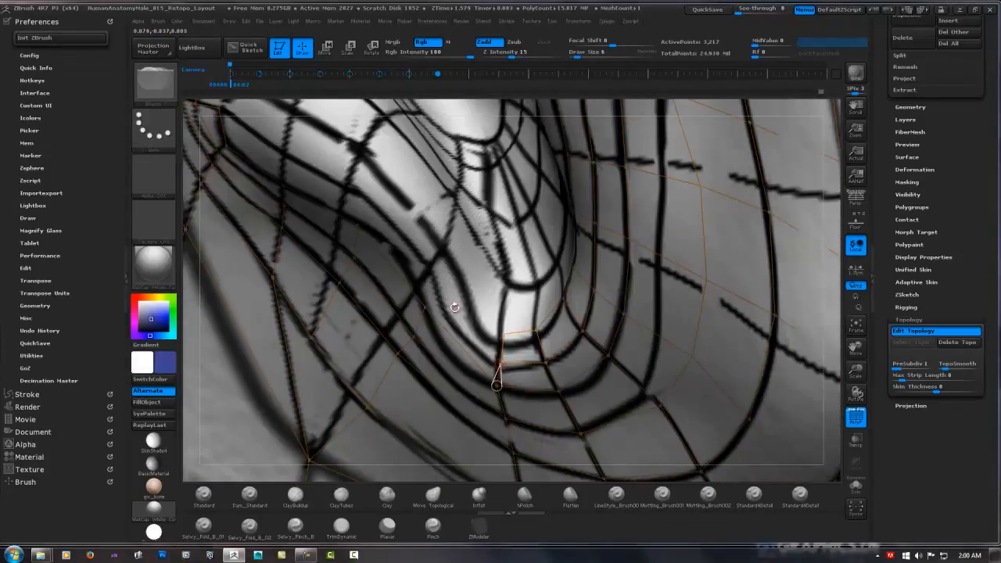
key(w)
drag(434, 317, 451, 312)
drag(358, 225, 365, 228)
key(q)
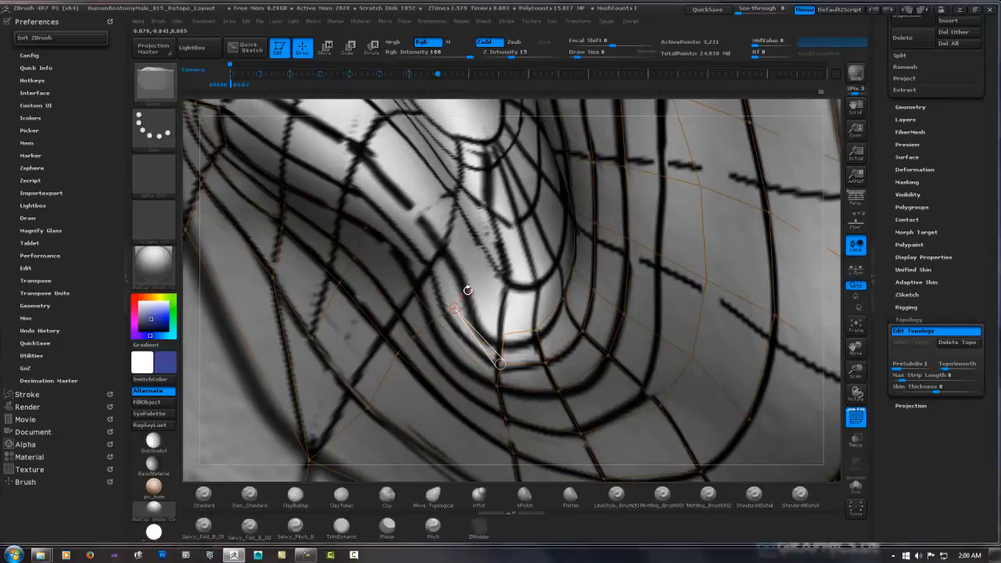
Add faces up the tragus side of the intertragic notch and join them to the row at its base
click(467, 289)
click(504, 335)
right_drag(427, 231, 467, 288)
ctrl+click(457, 306)
click(380, 212)
click(395, 194)
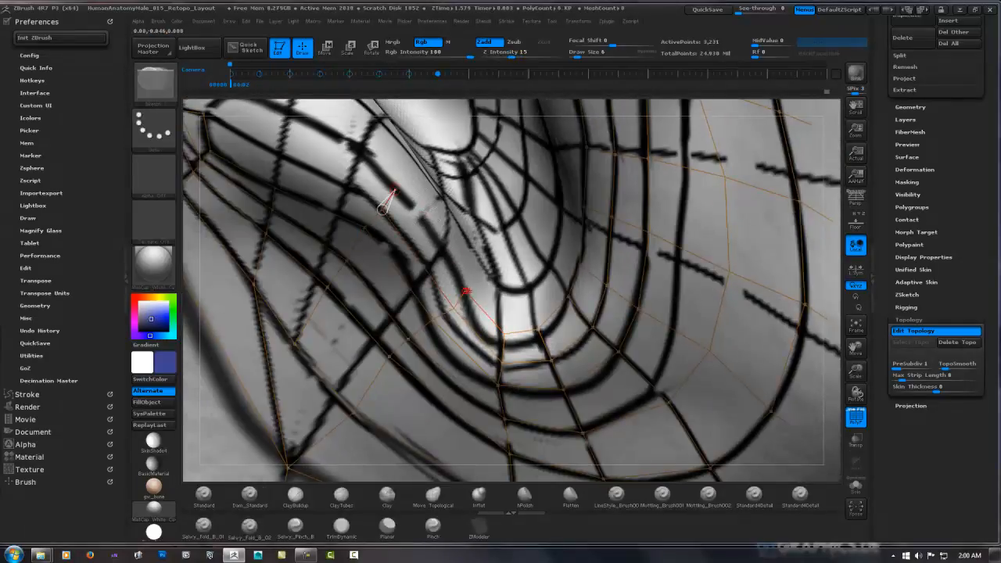
click(466, 290)
Extend the faces across the outer surface of the tragus to its upper end and reposition a point in its middle
right_drag(422, 194, 406, 231)
click(407, 232)
click(387, 259)
click(418, 190)
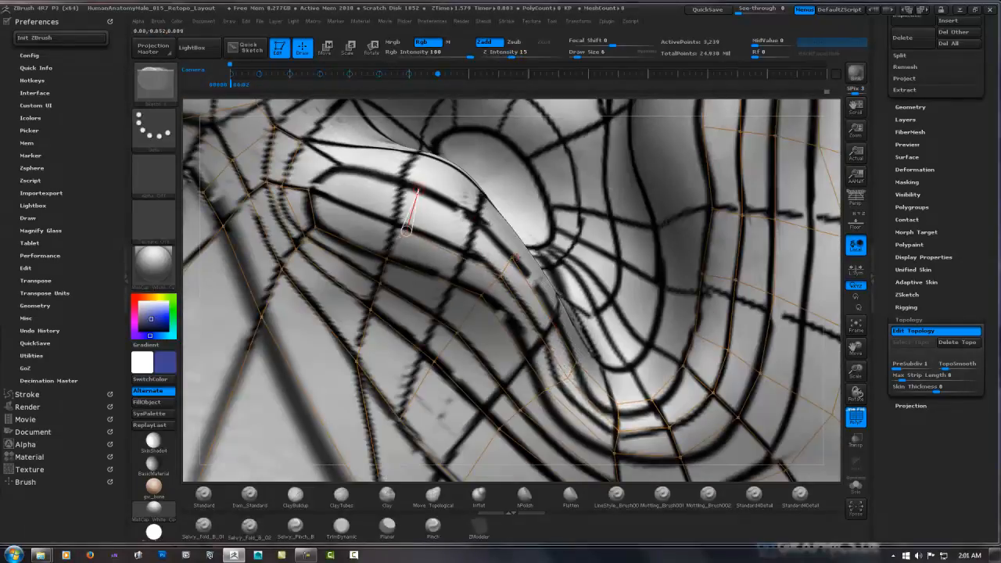
click(511, 259)
click(342, 168)
click(309, 190)
click(301, 142)
key(w)
right_drag(423, 205, 442, 269)
key(q)
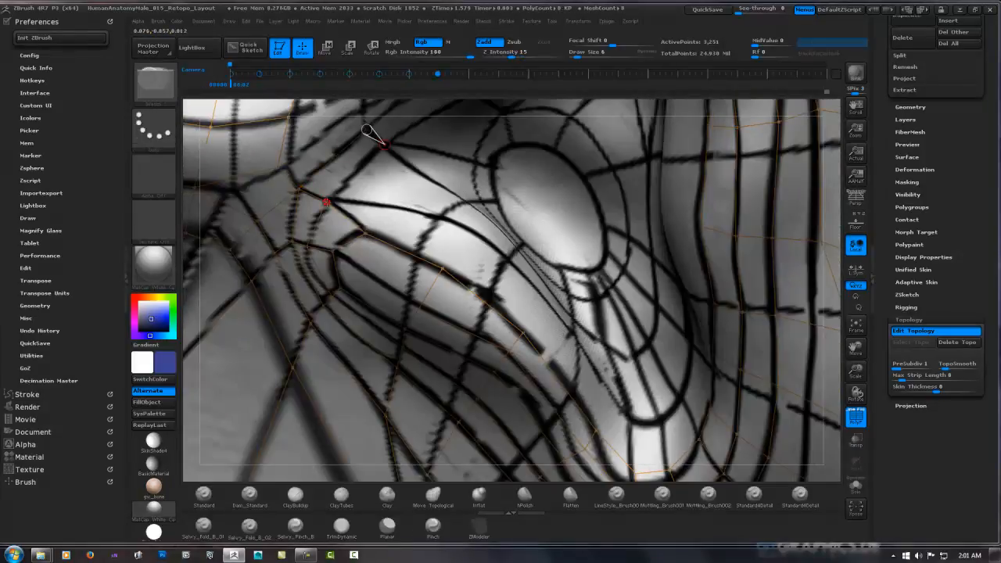
Undo the last point and add a row of faces along the crest of the tragus
key(ctrl+z)
click(326, 202)
click(453, 222)
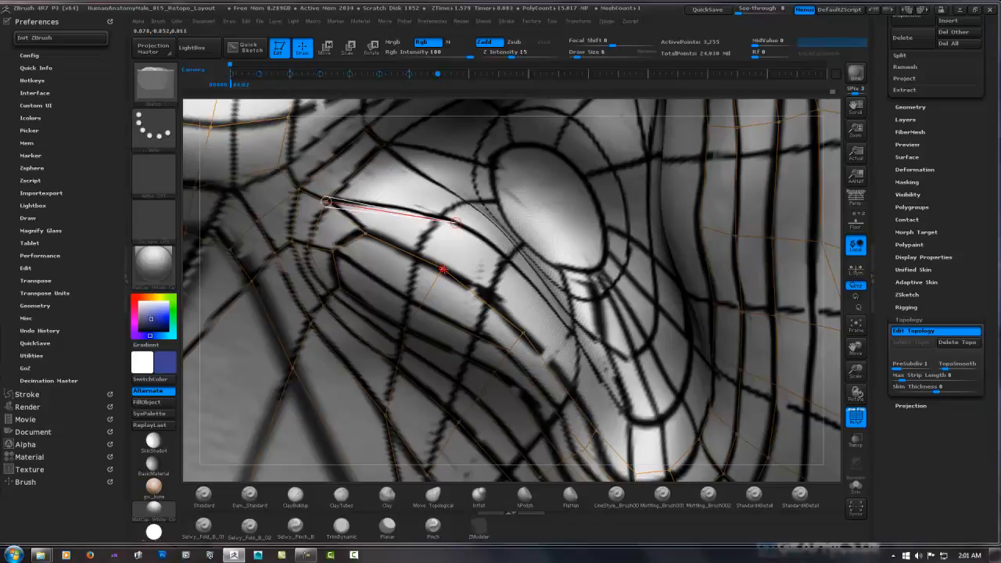
click(443, 268)
click(536, 297)
click(522, 334)
Add the next inner row of faces across the floor of the intertragic notch and up toward the concha
right_drag(570, 344, 585, 351)
right_drag(623, 390, 569, 297)
ctrl+click(589, 382)
click(583, 323)
click(612, 323)
click(617, 382)
right_drag(649, 332, 631, 307)
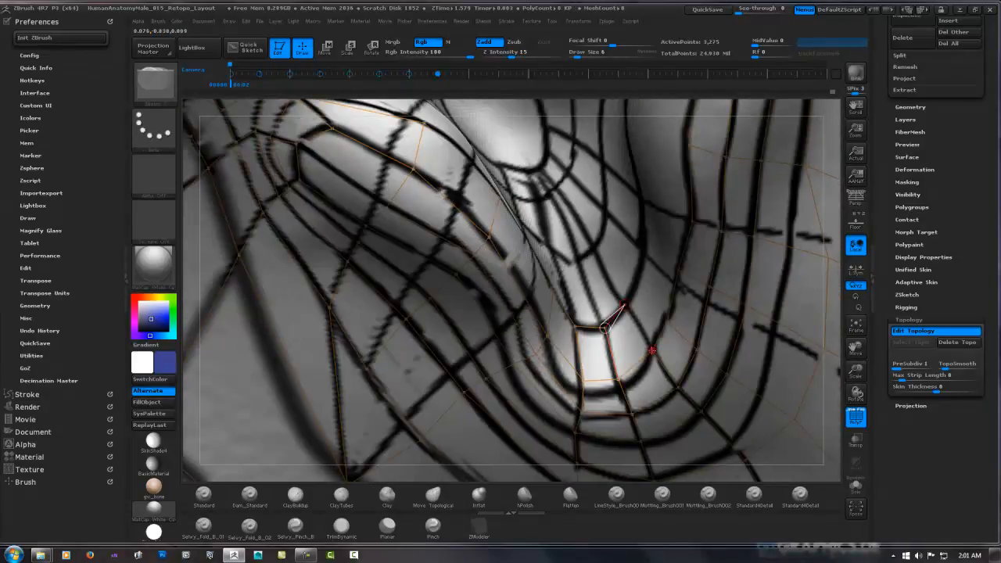
right_drag(679, 267, 625, 344)
click(584, 353)
click(559, 294)
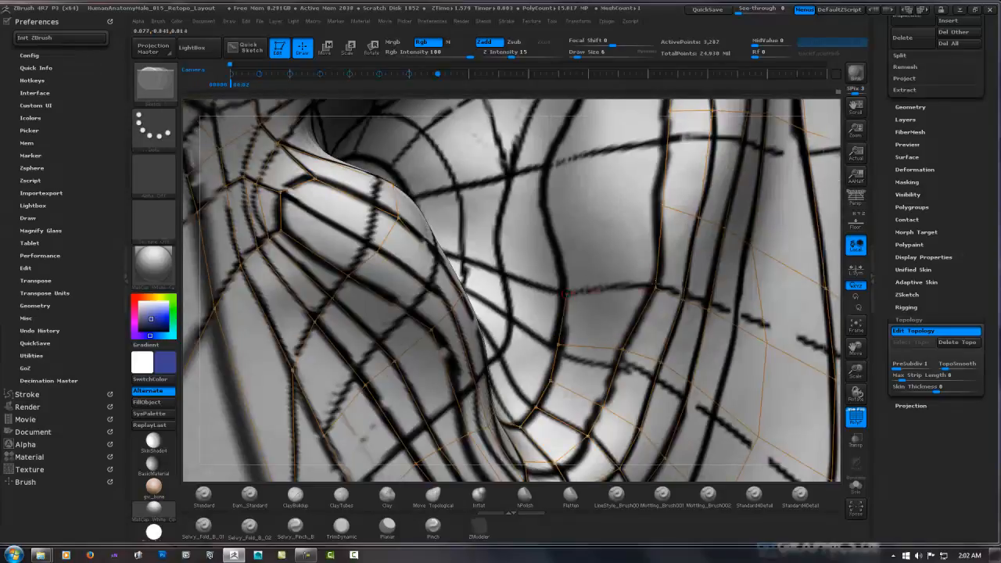
Add faces up the back wall of the concha, joined to the inner edge of the antihelix
click(663, 280)
click(551, 221)
click(660, 203)
right_drag(659, 201, 634, 195)
click(538, 301)
click(547, 222)
click(660, 191)
right_drag(548, 242, 507, 335)
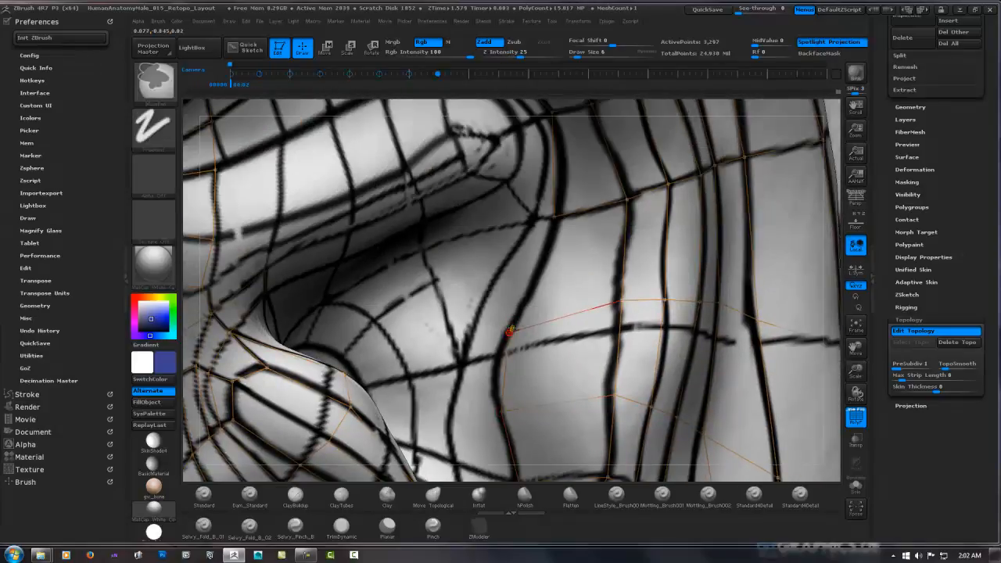
Add faces over the inner edge of the tragus toward the front rim of the ear canal
right_drag(547, 305, 535, 199)
ctrl+click(429, 231)
click(493, 184)
click(573, 256)
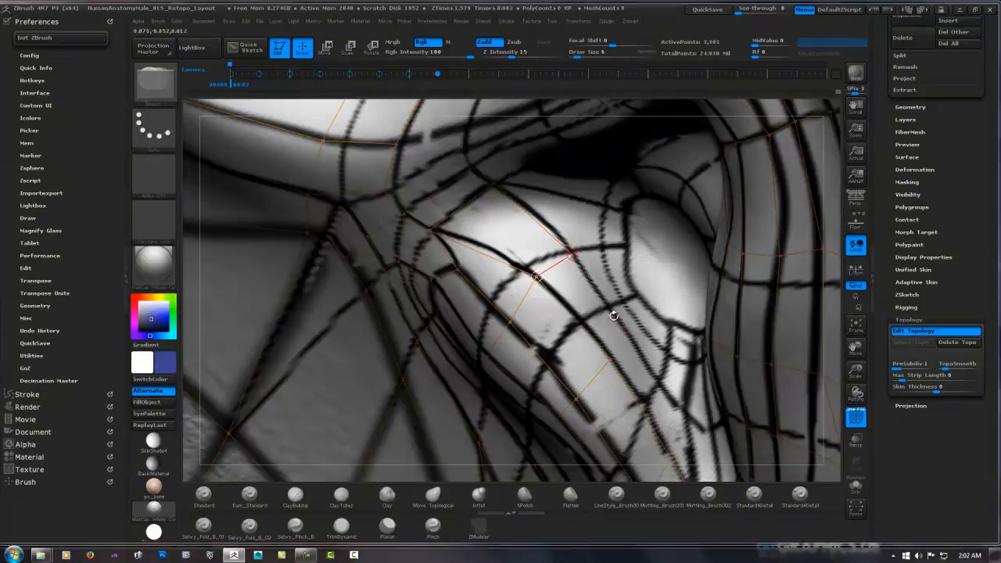
click(605, 254)
click(603, 208)
click(493, 185)
right_drag(525, 260, 595, 226)
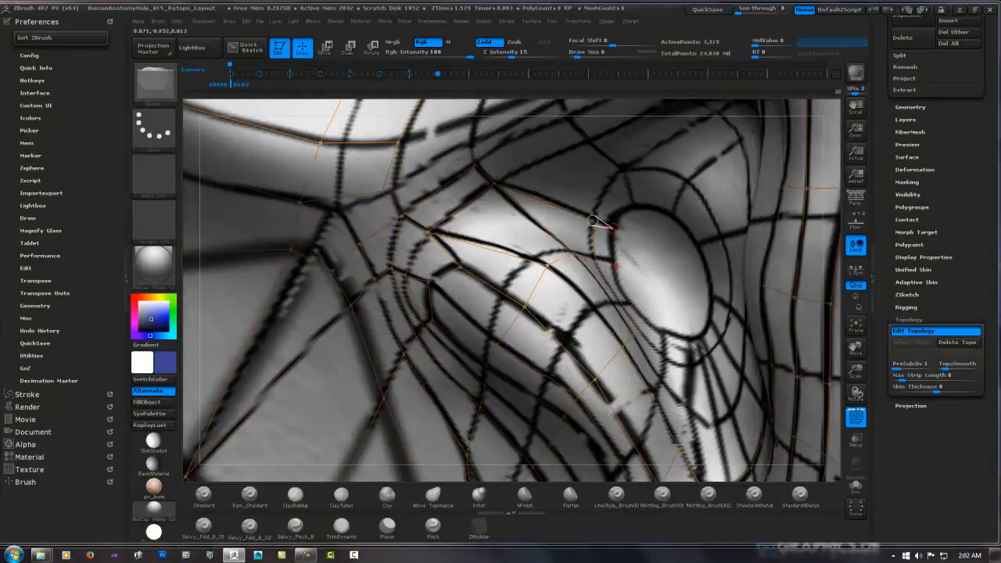
Add a narrow strip of faces from the front rim of the ear canal down to the intertragic notch
click(642, 322)
right_drag(642, 322, 595, 290)
click(600, 288)
right_drag(603, 335, 598, 246)
click(602, 202)
click(578, 186)
right_drag(578, 186, 606, 184)
click(618, 209)
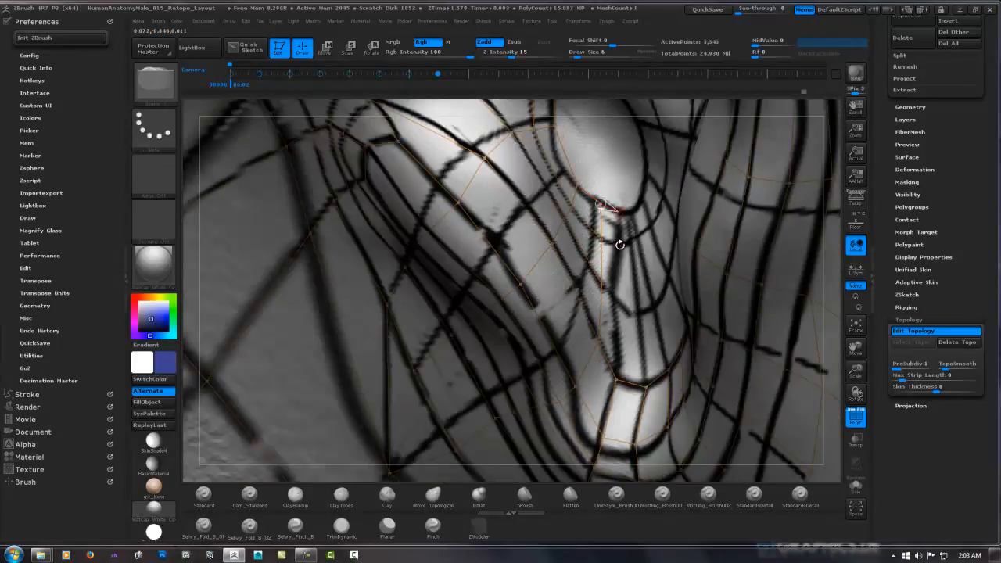
click(618, 244)
click(602, 241)
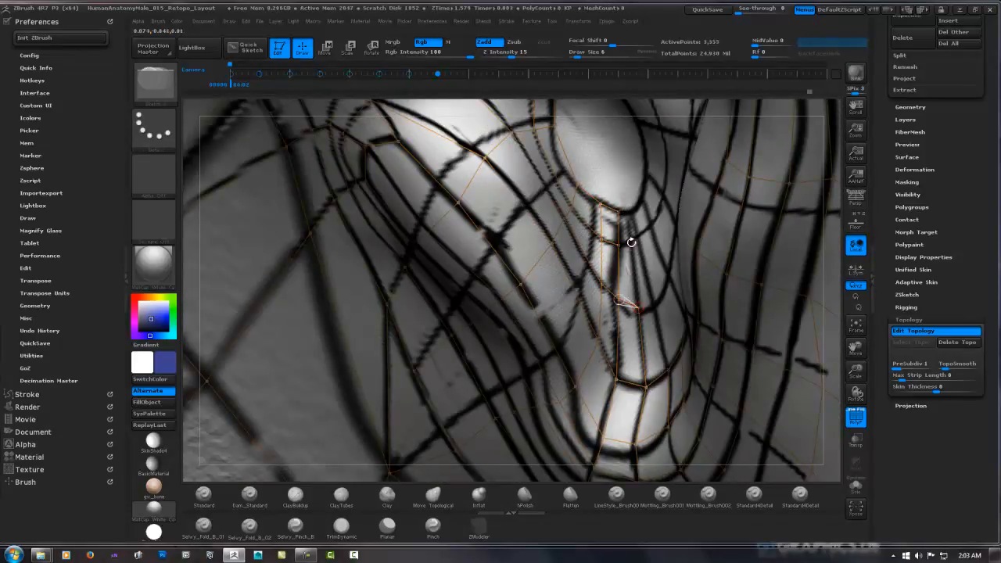
Add a second narrow strip of faces below the ear canal and adjust its upper point on the canal rim
click(629, 212)
click(620, 210)
key(w)
drag(629, 212, 637, 209)
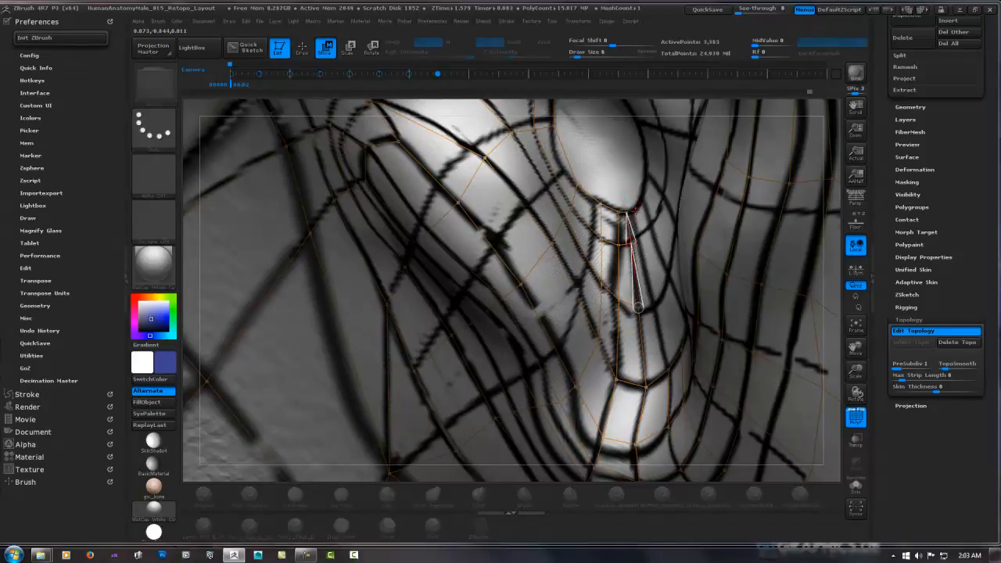
key(q)
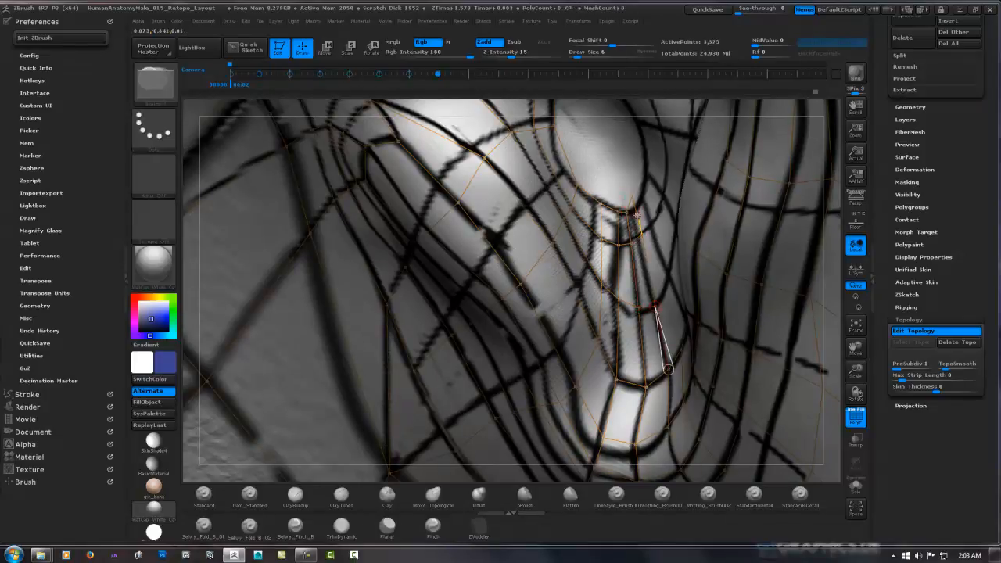
right_drag(668, 368, 643, 197)
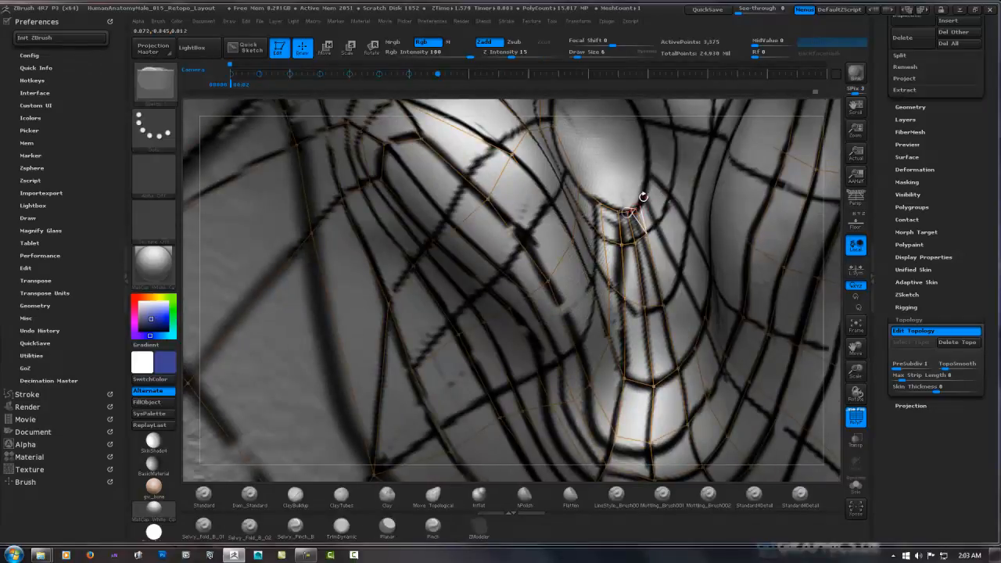
Continue the fan of faces around the lower back rim of the ear canal and adjust its corner point
click(673, 295)
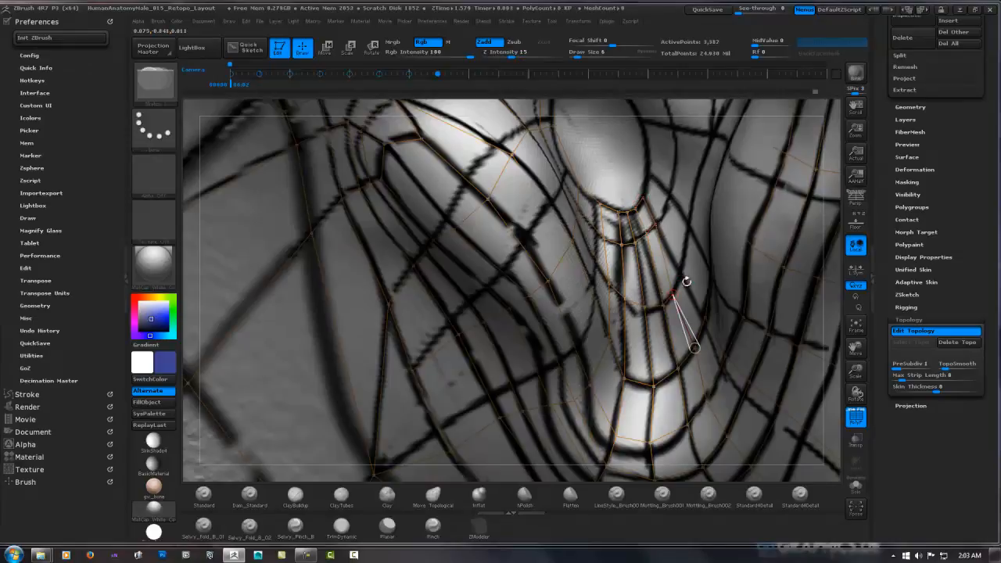
click(668, 207)
click(656, 224)
right_drag(649, 202, 665, 197)
key(w)
drag(671, 204, 667, 210)
key(q)
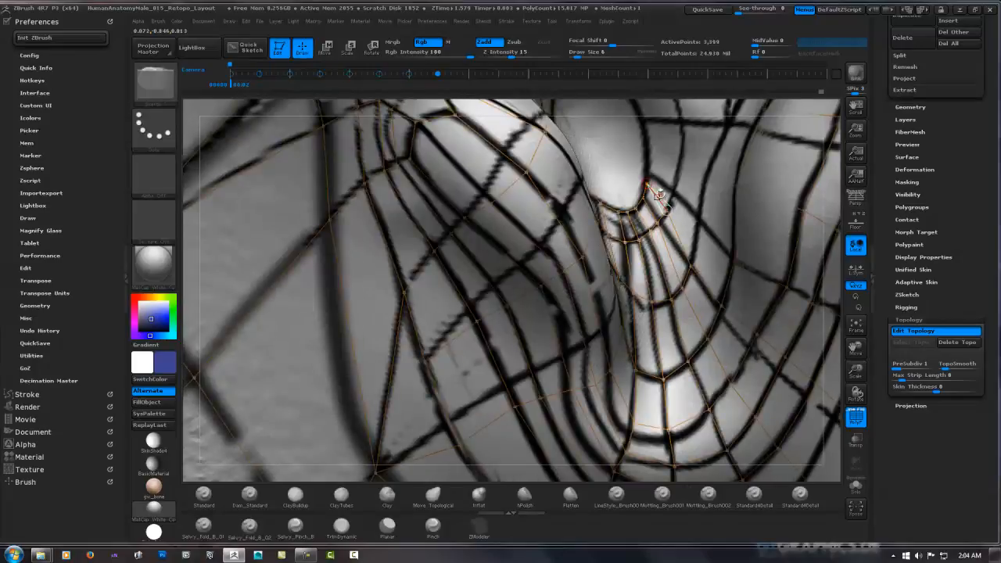
click(647, 163)
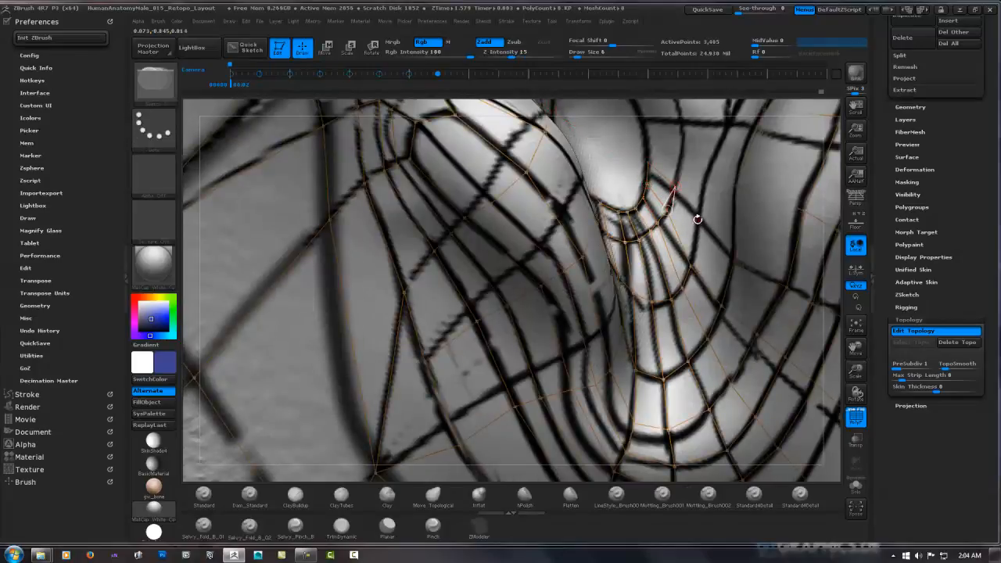
Extend the faces from the ear canal's back rim into the lower concha and reposition their points
click(698, 219)
click(692, 270)
click(733, 258)
key(w)
drag(699, 219, 695, 216)
mouse_move(678, 202)
right_down()
mouse_move(616, 207)
mouse_move(529, 195)
right_up()
key(q)
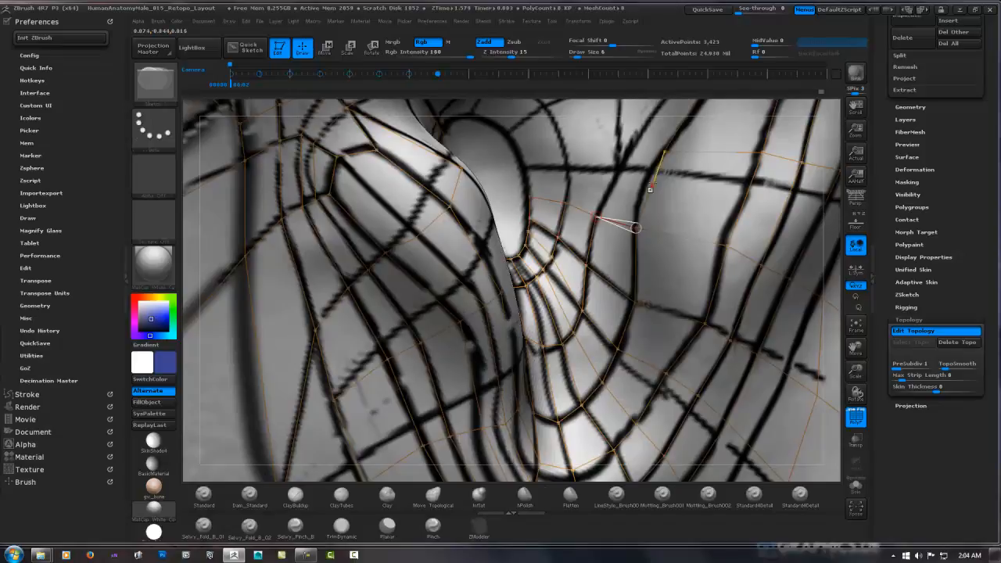
Add connected faces around the upper back rim of the ear canal and into the adjoining upper concha
right_drag(565, 160, 402, 251)
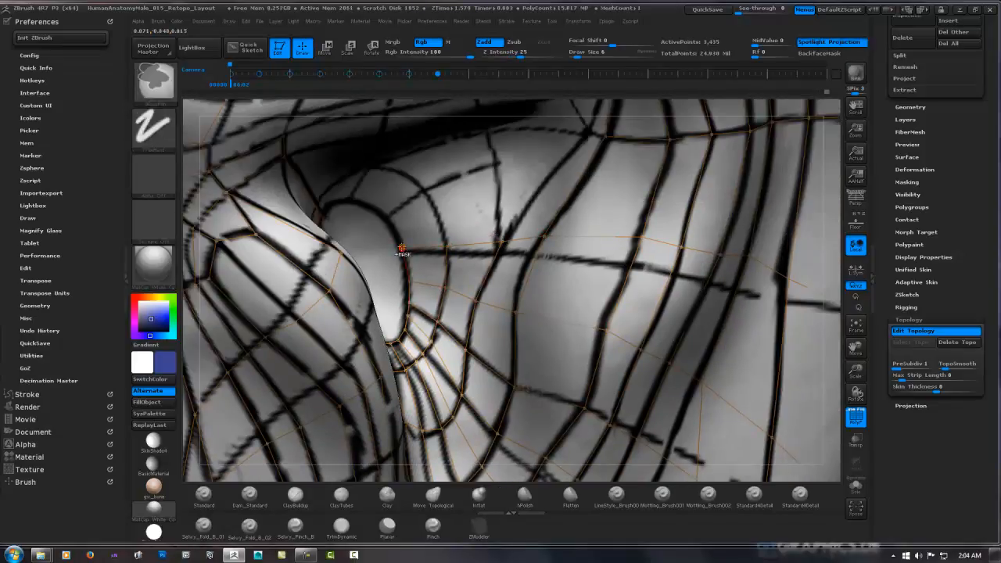
click(498, 171)
click(501, 240)
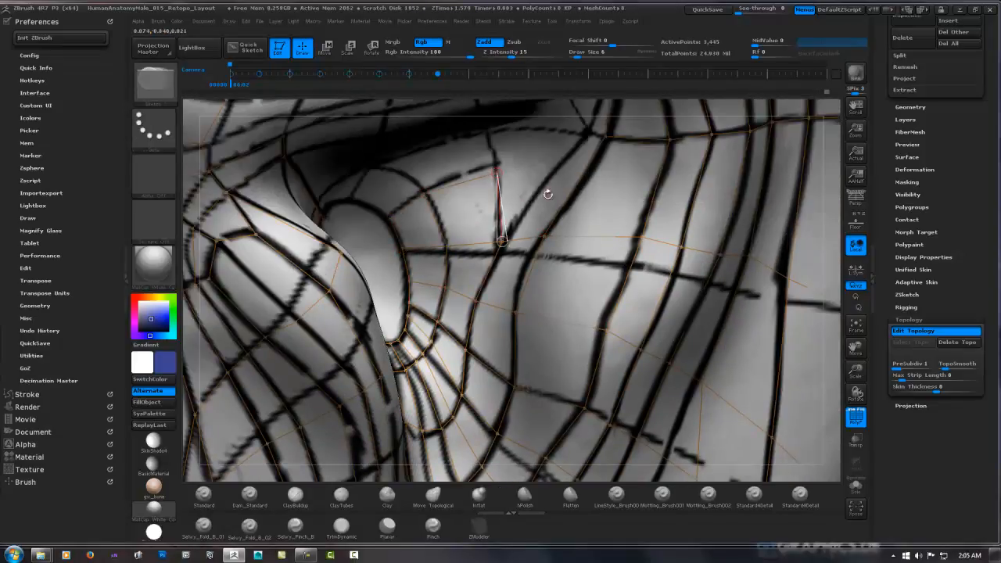
right_drag(547, 194, 504, 164)
click(488, 135)
click(370, 165)
click(426, 201)
click(358, 207)
click(396, 226)
right_drag(423, 205, 458, 202)
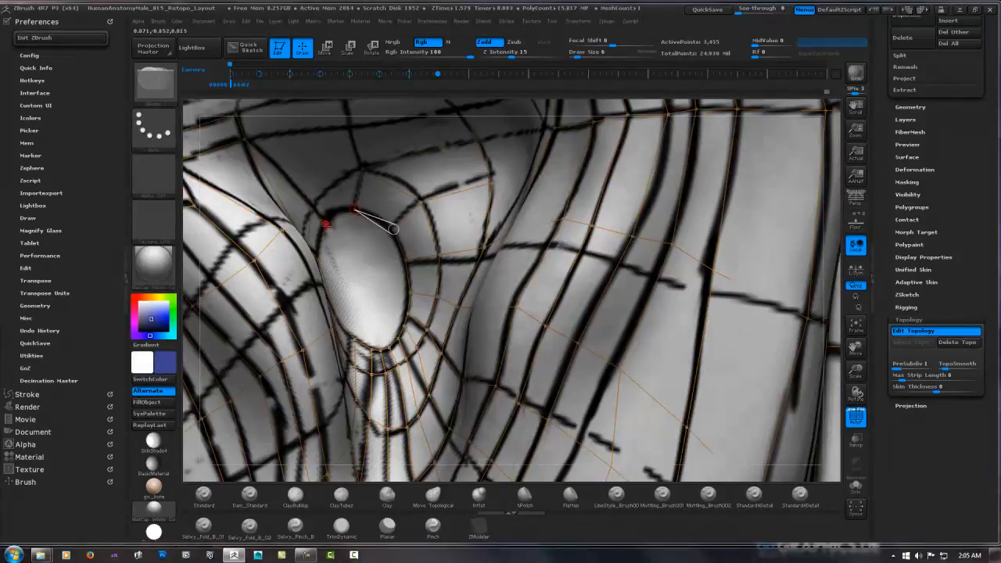
Continue the faces around the upper front rim of the ear canal and up into the hollow above it
click(326, 222)
right_drag(368, 176, 394, 229)
click(377, 185)
click(271, 196)
click(367, 147)
click(261, 168)
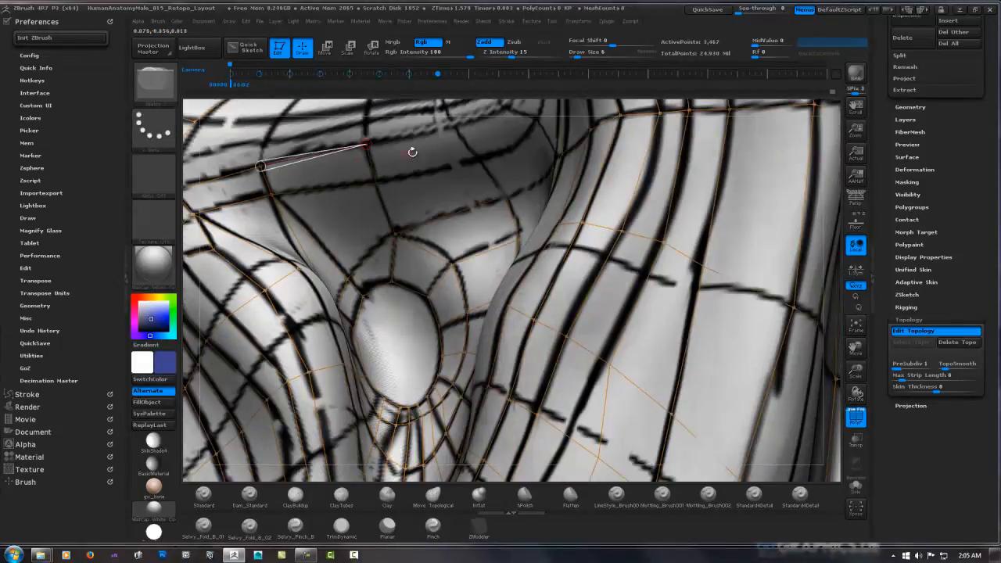
Extend the faces across the hollow above the ear canal to the back wall of the concha
click(456, 130)
click(473, 163)
click(377, 185)
alt+right_drag(518, 129, 447, 211)
ctrl+click(389, 233)
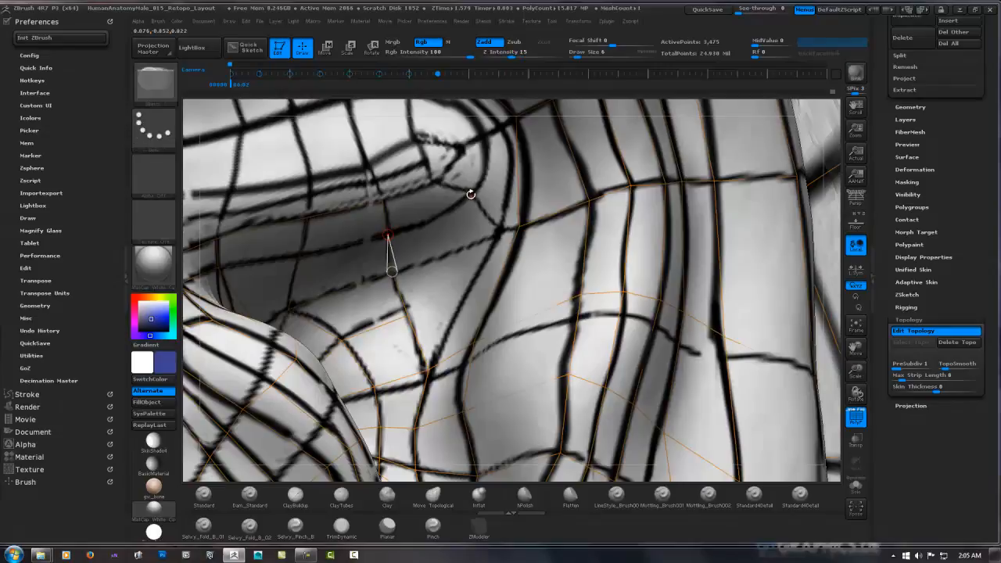
click(472, 194)
click(499, 231)
click(427, 369)
click(501, 129)
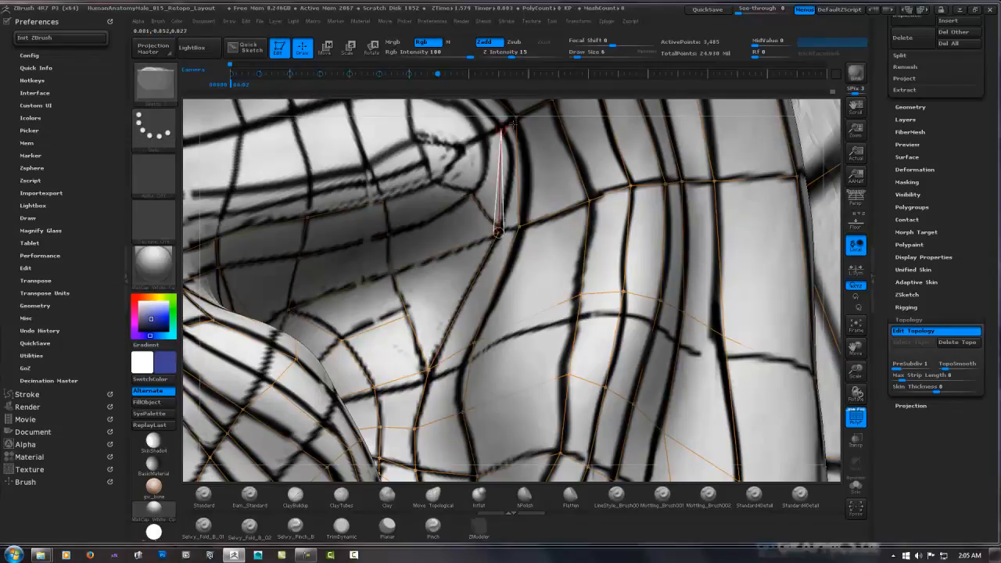
Wrap faces around the back end of the ridge above the ear canal and along its lower edge
click(517, 118)
alt+right_drag(475, 166, 477, 240)
click(483, 213)
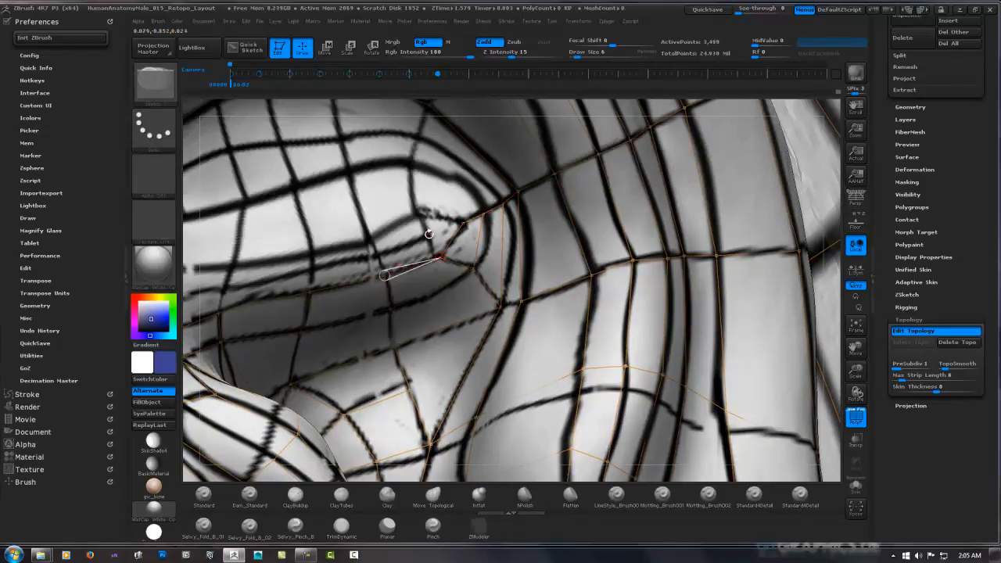
click(313, 247)
click(366, 235)
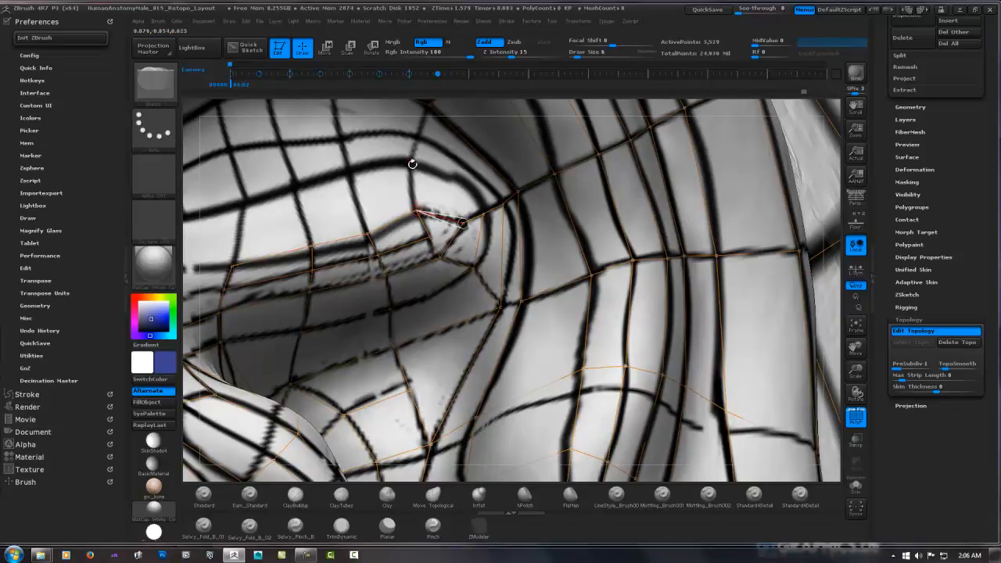
Add faces over the back end of the ridge, joining it to the rim of the upper concha
click(421, 139)
click(503, 204)
alt+right_drag(428, 105, 546, 173)
click(546, 173)
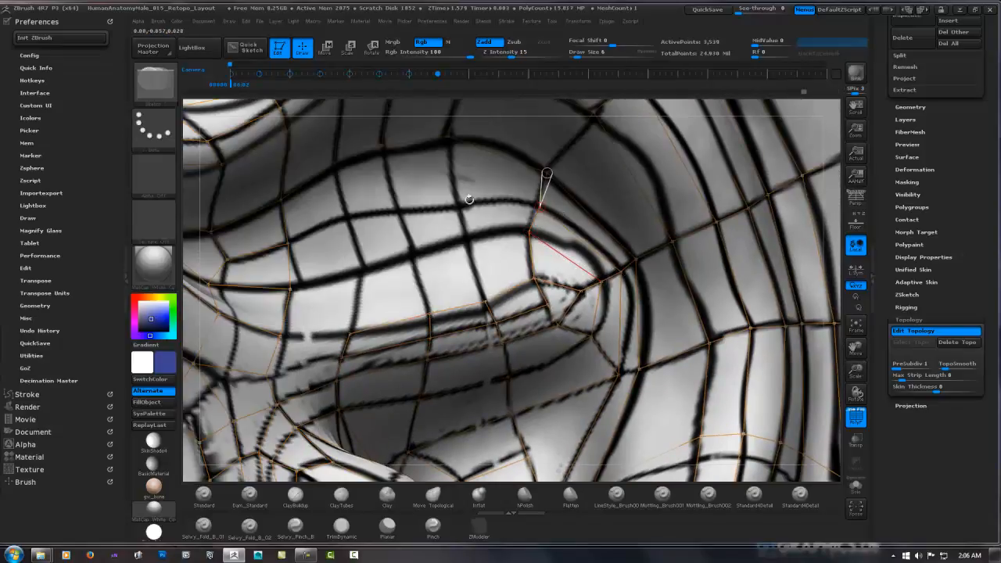
Fill the upper side of the ridge with two rows of faces running forward to its front edge
click(458, 200)
click(448, 136)
click(467, 244)
click(529, 232)
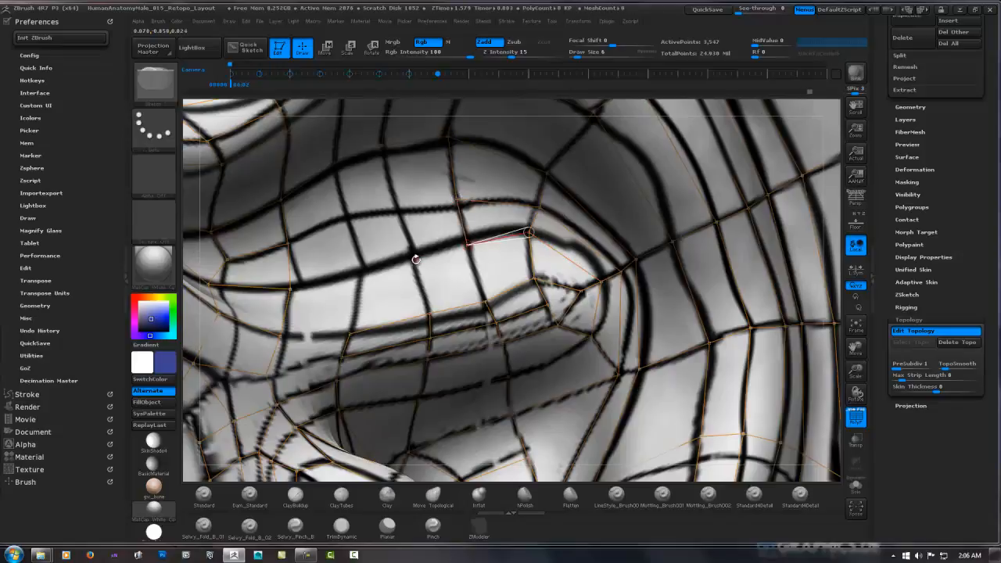
click(345, 213)
click(293, 289)
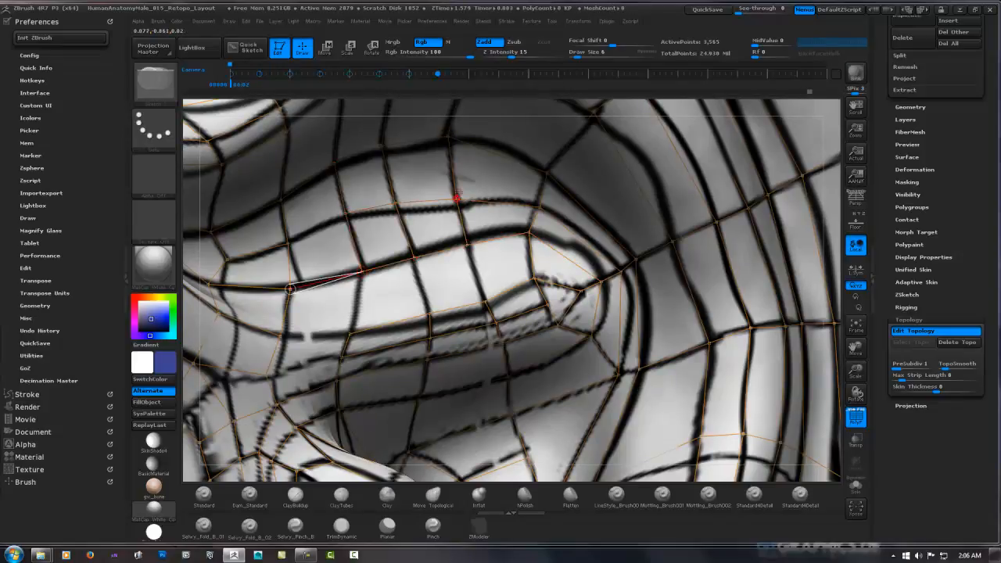
Nudge two points of the upper row on the ridge onto a smoother curve
key(w)
drag(459, 200, 458, 190)
drag(539, 207, 537, 203)
key(q)
Fill the remaining row of faces on the ridge between its crest and its lower edge
ctrl+click(468, 246)
click(485, 303)
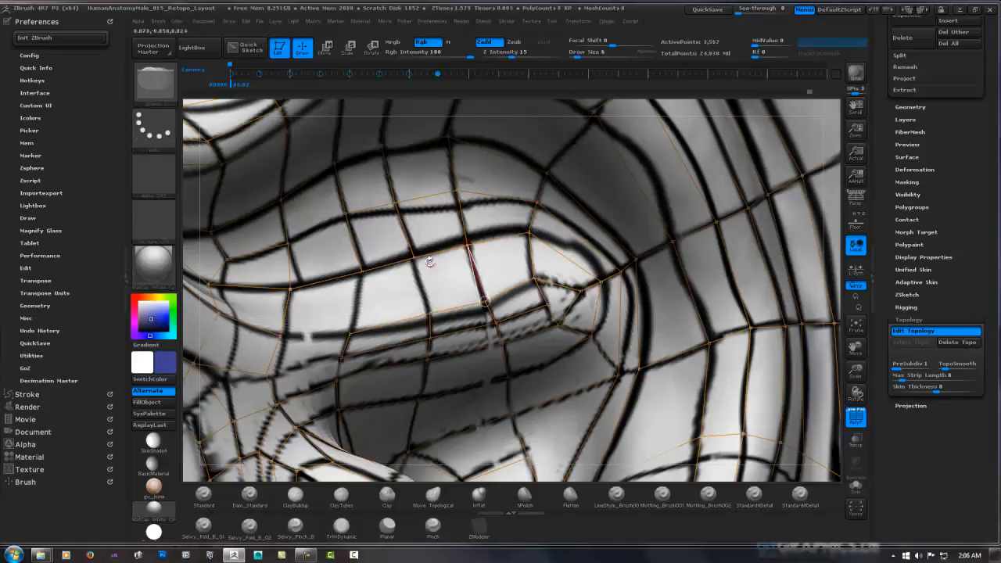
ctrl+click(414, 258)
click(429, 315)
ctrl+click(361, 271)
click(348, 335)
ctrl+click(348, 335)
click(280, 335)
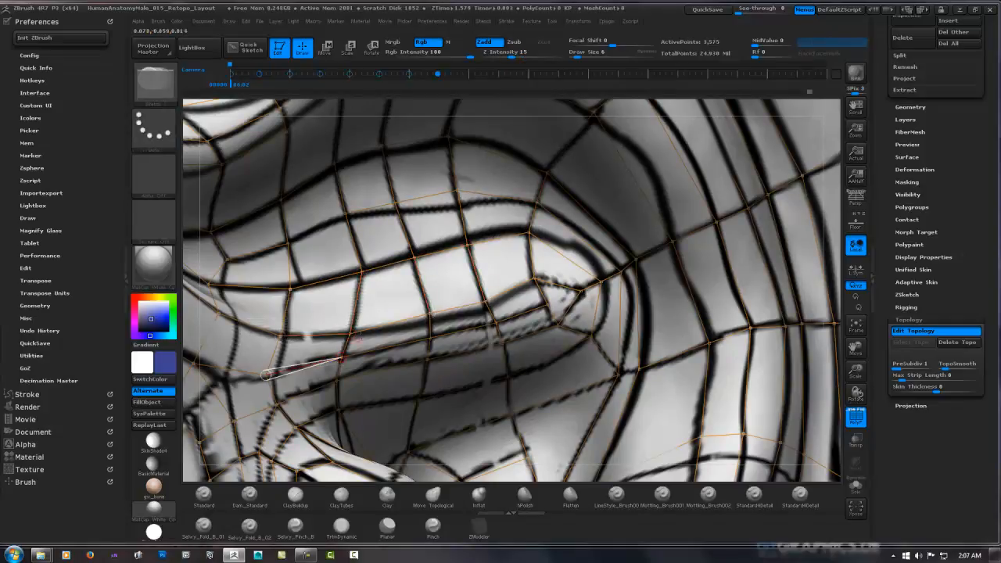
Preview the adaptive skin of the whole head at density 2 and quicksave the project
key(a)
ctrl+right_drag(608, 226, 530, 315)
click(926, 282)
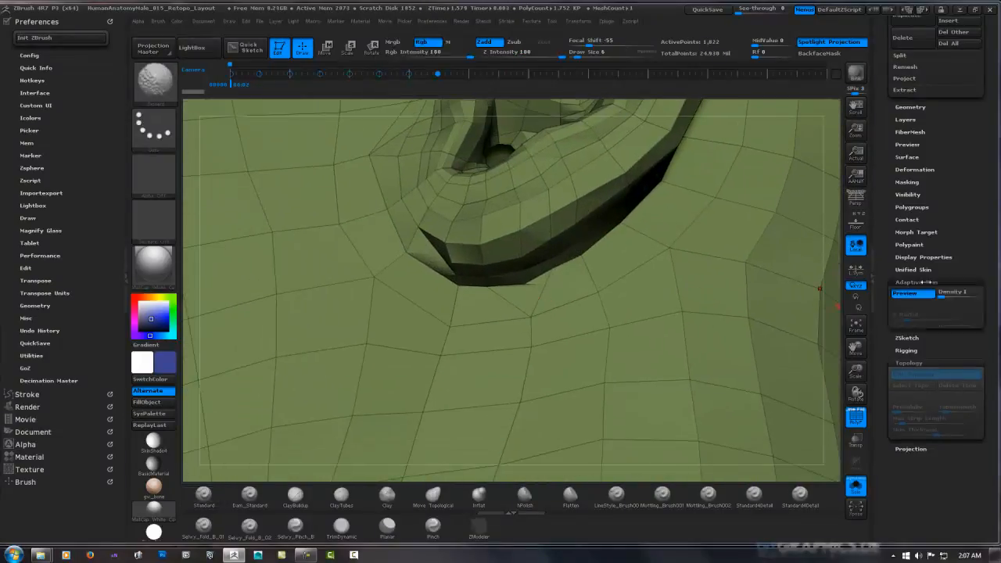
click(946, 295)
ctrl+right_drag(670, 283, 700, 307)
key(f)
click(708, 11)
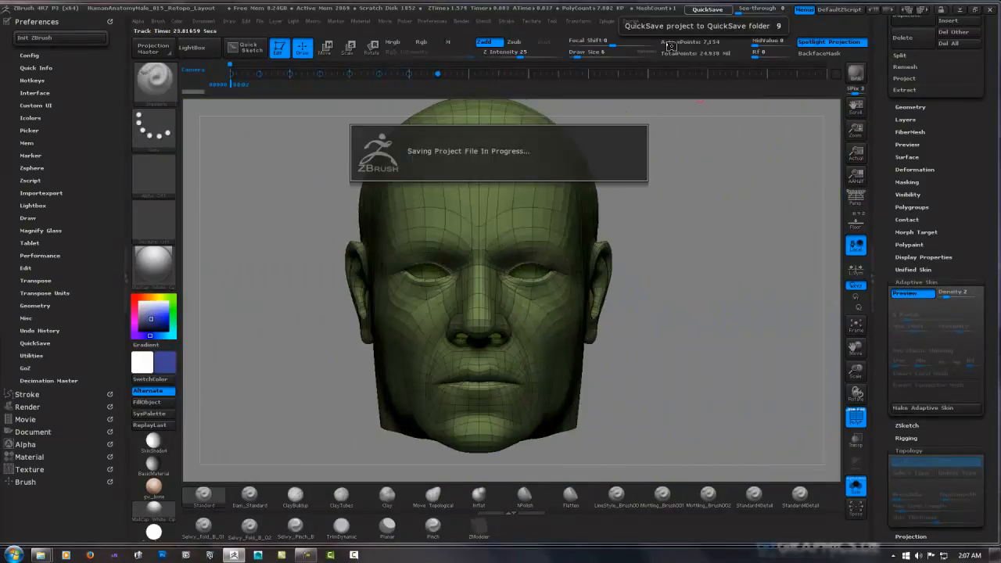
Show the sculpt alongside the retopology again, set the adaptive skin density to 1 and leave the preview
click(856, 485)
click(940, 294)
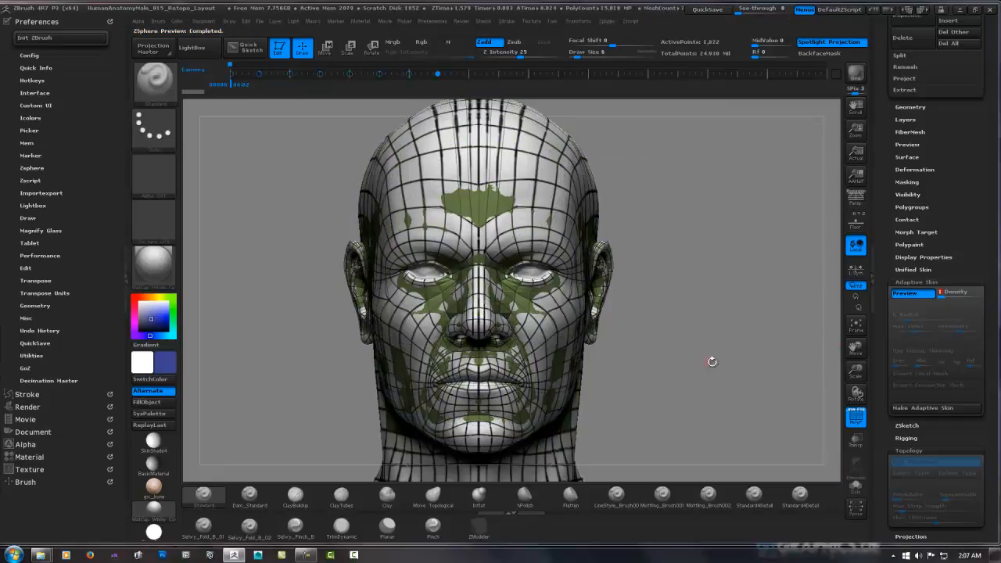
key(a)
Extend the centre faces from under the chin down onto the front of the throat
right_drag(676, 384, 437, 317)
right_drag(466, 356, 466, 322)
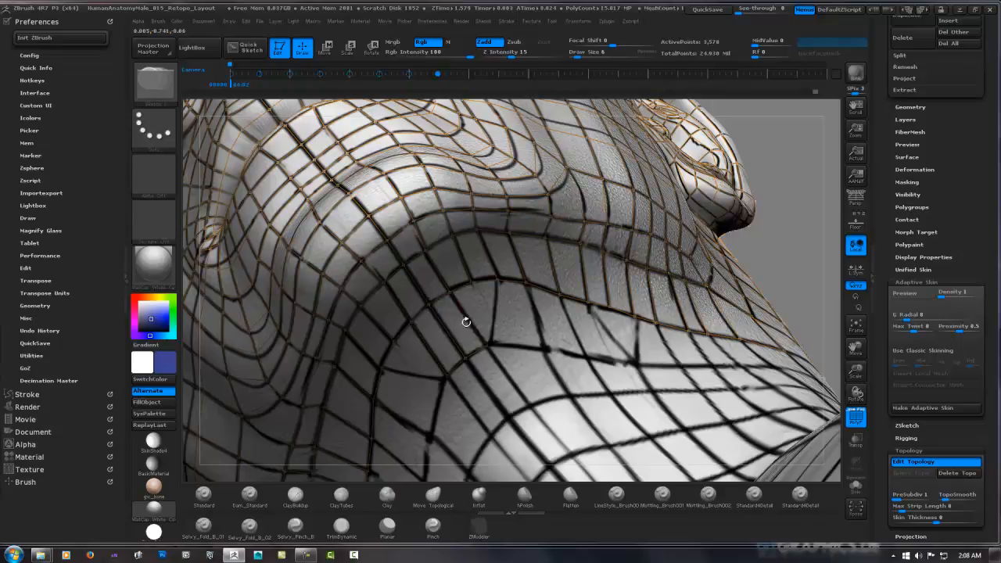
click(534, 404)
click(508, 418)
click(466, 357)
right_drag(579, 453, 573, 263)
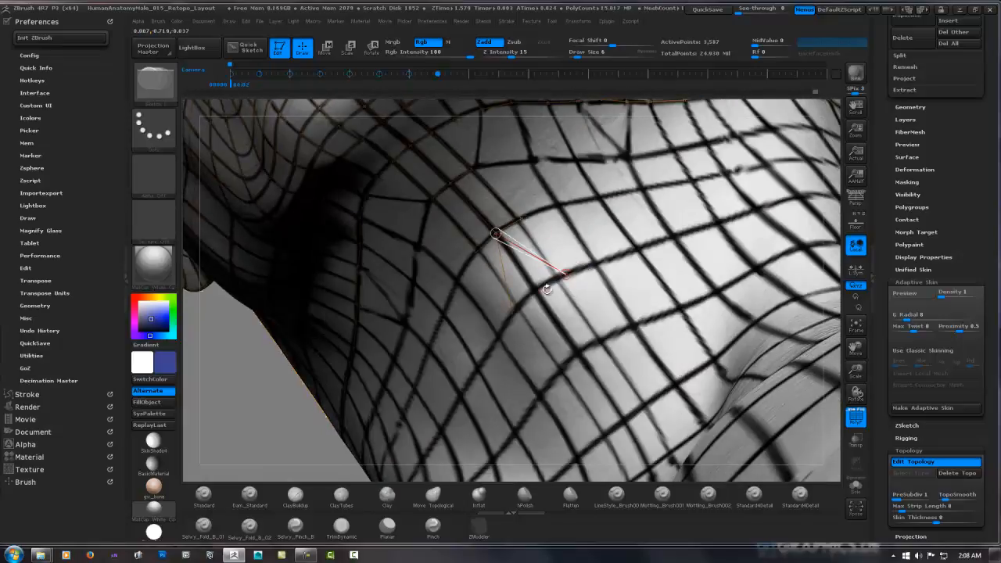
click(521, 219)
click(566, 274)
click(534, 292)
click(496, 233)
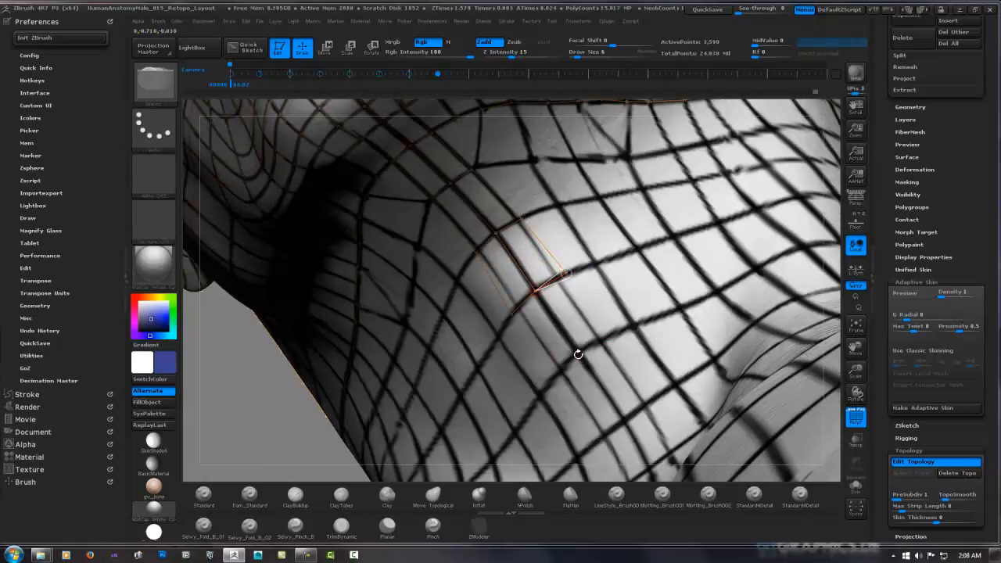
Continue the strip of faces down the front of the neck and begin an adjoining outer column
click(578, 355)
click(608, 338)
click(566, 274)
click(651, 400)
click(625, 422)
click(578, 354)
click(676, 384)
click(635, 325)
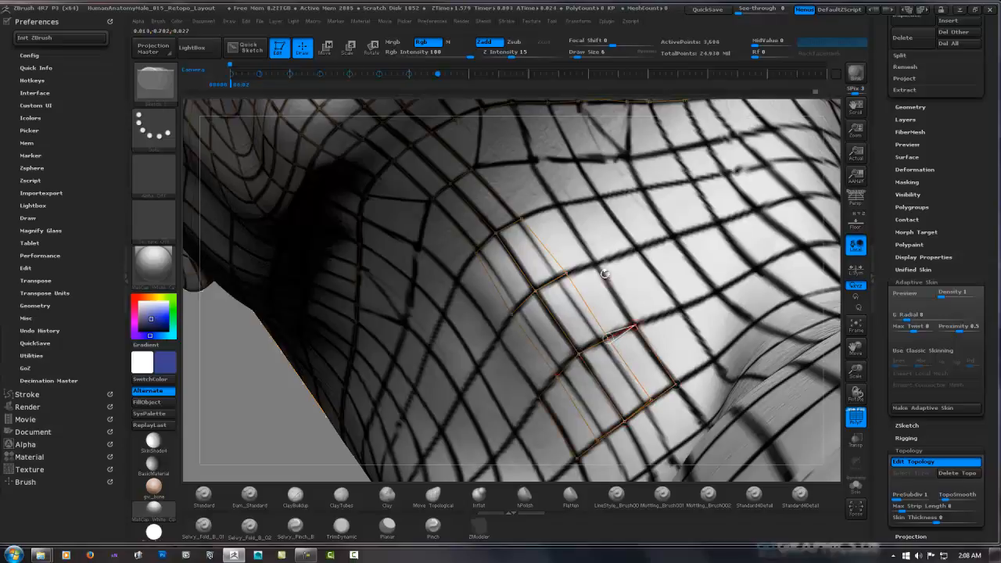
Extend the outer column of throat faces upward toward the underside of the jaw
click(599, 263)
click(566, 274)
click(559, 206)
click(521, 219)
click(536, 161)
Add a row of faces along the underside of the jaw, including the triangular junction in the drawn guide
right_drag(473, 168, 395, 301)
ctrl+click(391, 308)
click(397, 240)
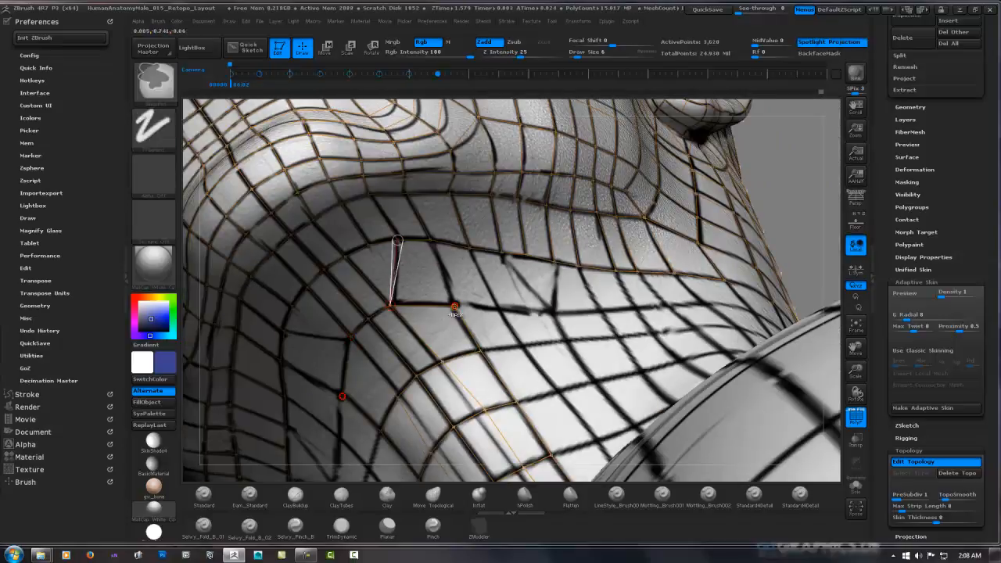
right_drag(454, 307, 520, 320)
click(584, 252)
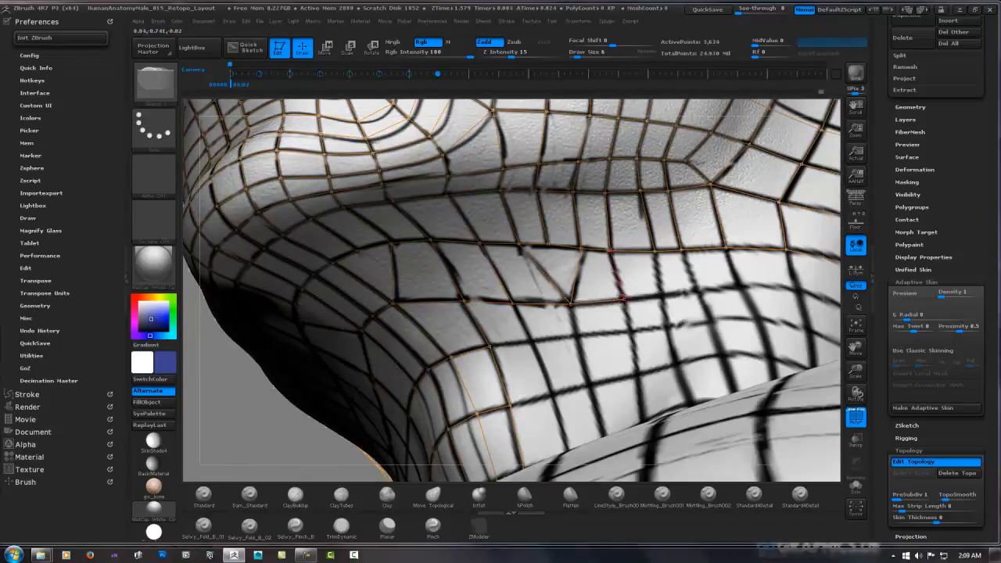
Fill the front side of the neck with columns of faces from the jaw row down to the neck base
right_drag(726, 249, 585, 309)
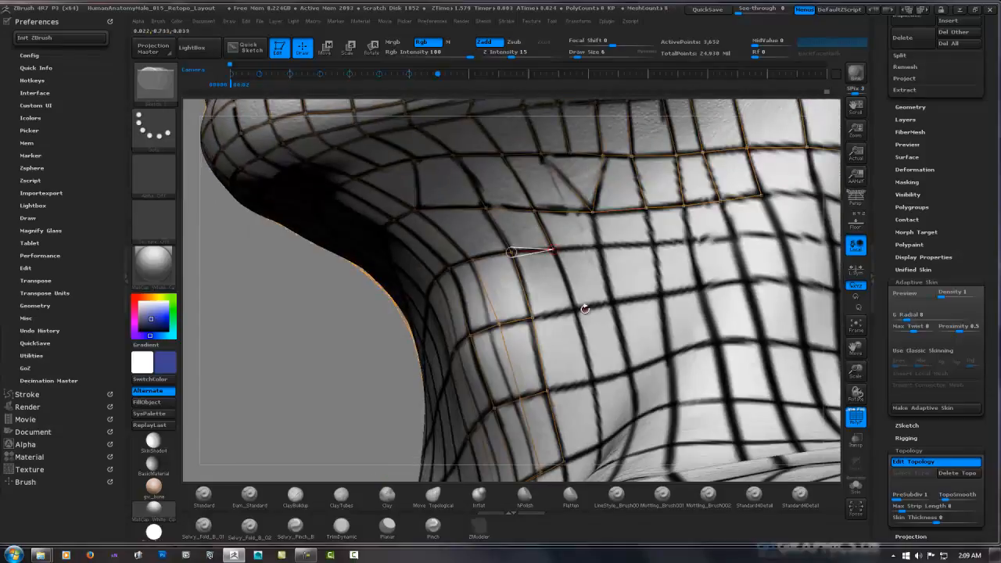
click(592, 212)
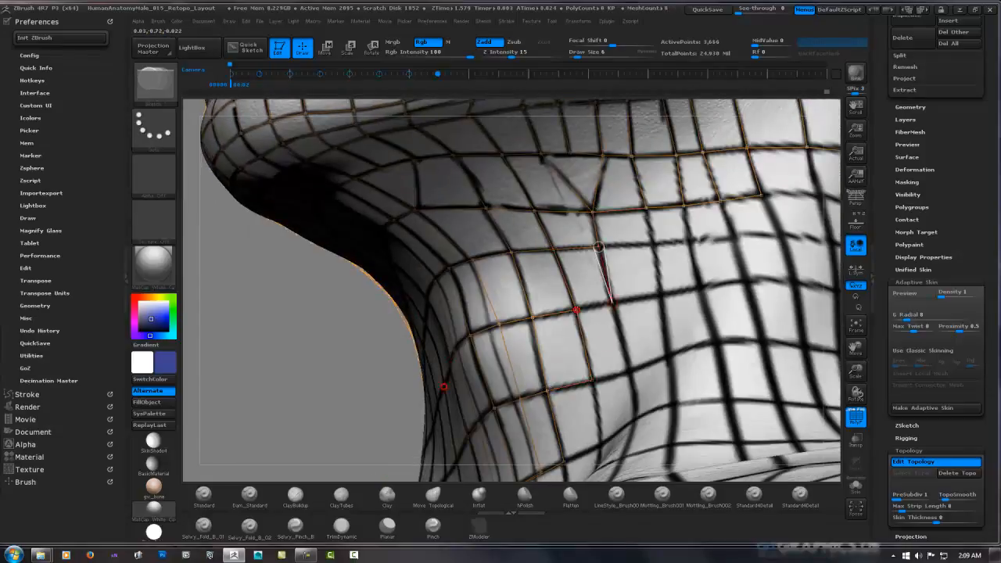
click(661, 296)
click(613, 304)
click(667, 358)
click(630, 369)
click(675, 402)
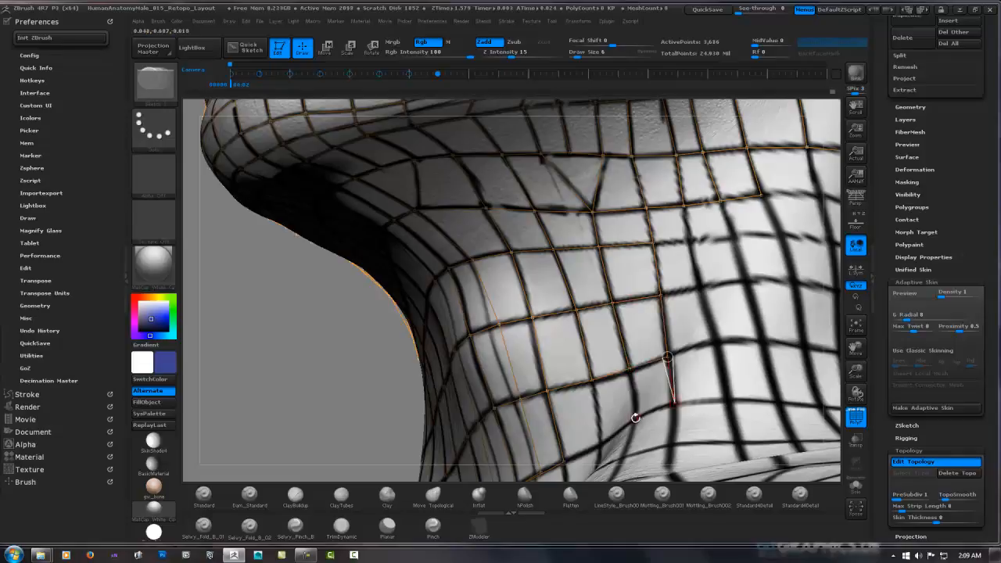
click(634, 417)
click(629, 369)
click(601, 445)
Add the next column of faces on the side of the neck down to the neck base
click(684, 206)
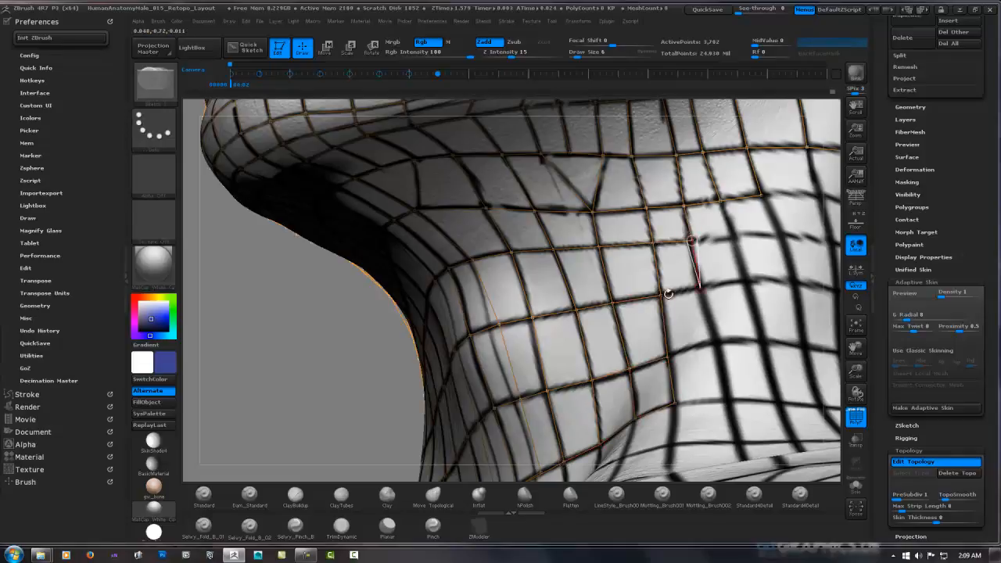
click(667, 357)
click(728, 400)
click(675, 403)
Add two further columns of faces along the side of the neck, from the jaw row to the neck base
ctrl+click(720, 202)
click(733, 236)
click(692, 240)
click(780, 234)
click(761, 195)
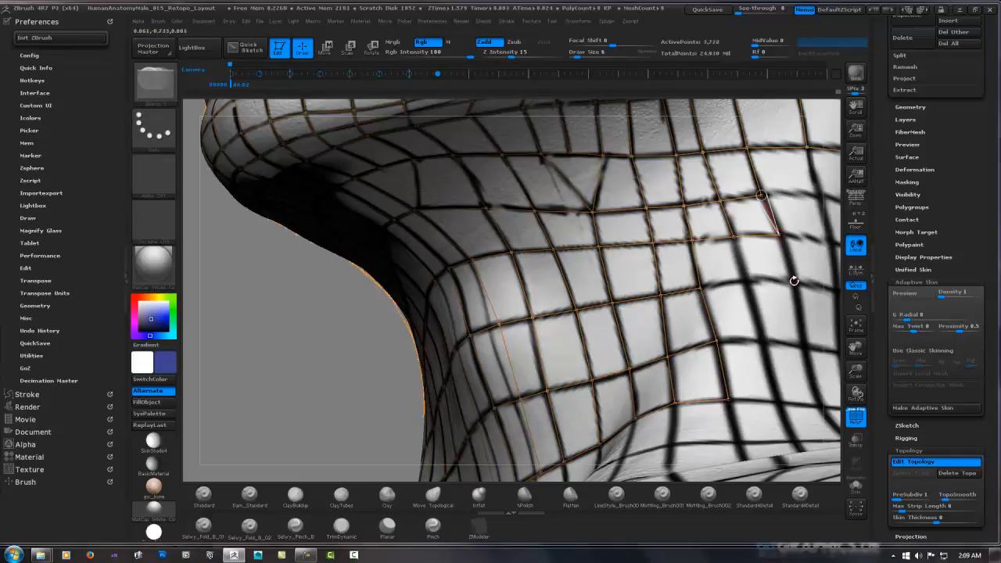
click(700, 288)
click(763, 342)
click(717, 341)
click(806, 345)
click(794, 282)
click(822, 406)
click(775, 400)
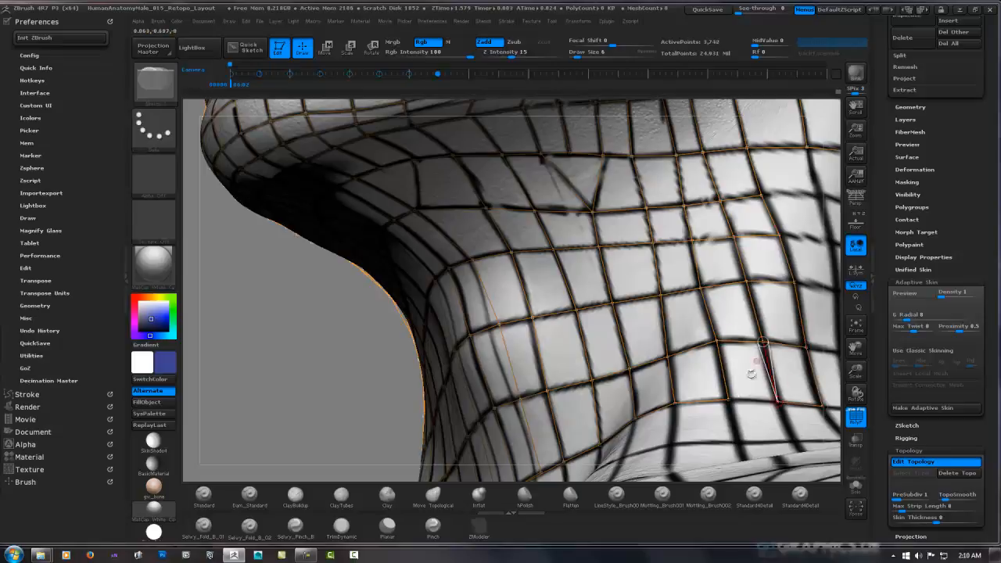
Extend the side neck faces backward with two more columns, following the guide lines down to the lower neck
right_drag(664, 348, 408, 232)
click(409, 232)
click(457, 229)
click(447, 183)
click(515, 269)
click(469, 272)
click(456, 229)
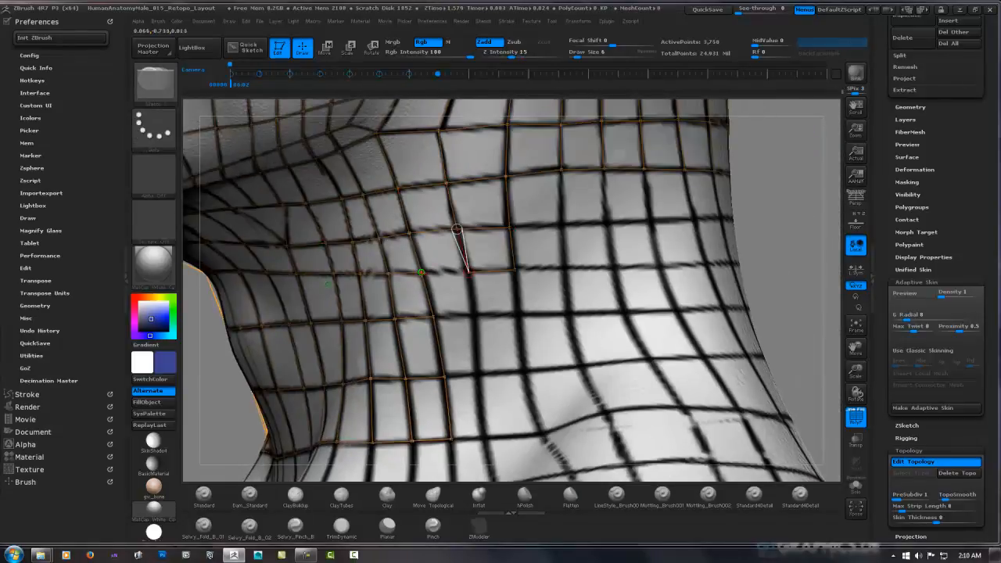
click(423, 273)
click(474, 315)
click(433, 317)
click(524, 369)
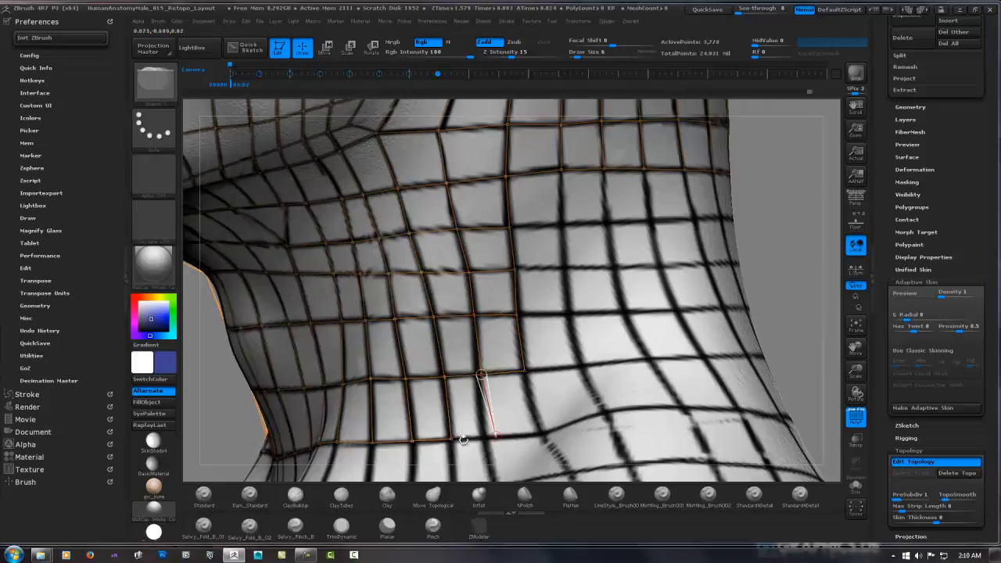
Add another column of faces toward the back of the neck, bending outward at the shoulder line
click(605, 413)
click(580, 366)
click(525, 370)
click(568, 314)
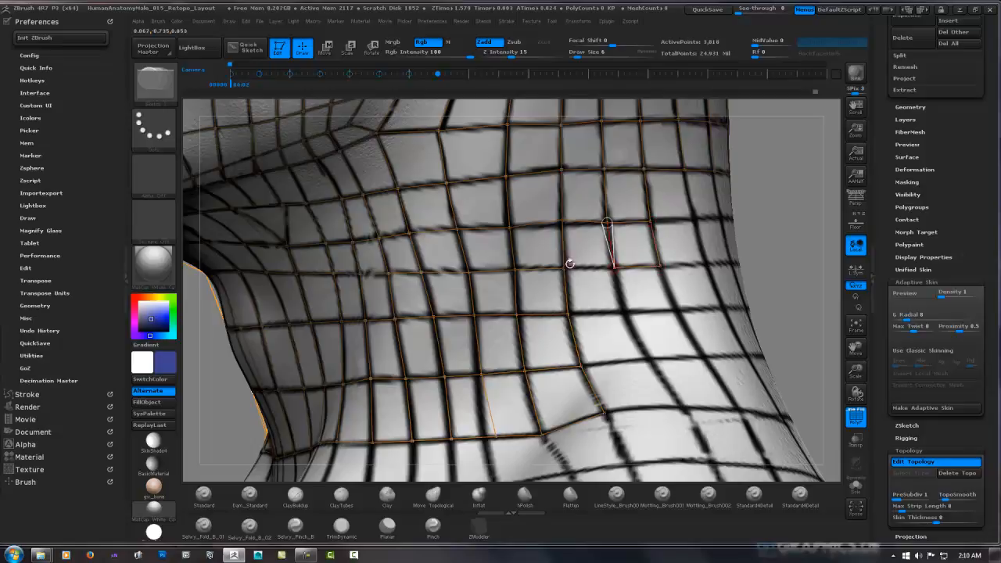
Fill the two columns behind it with faces down to the shoulder line
click(581, 365)
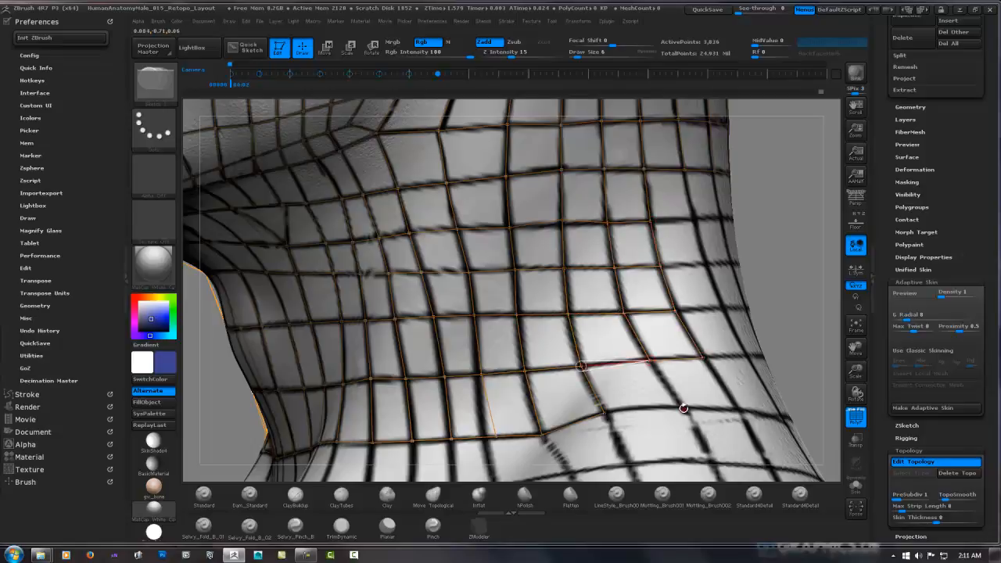
click(685, 409)
click(605, 413)
click(740, 413)
click(702, 357)
Add faces across the upper back of the neck, connecting them to the side columns
drag(746, 269, 554, 305)
right_drag(554, 306, 499, 235)
click(467, 288)
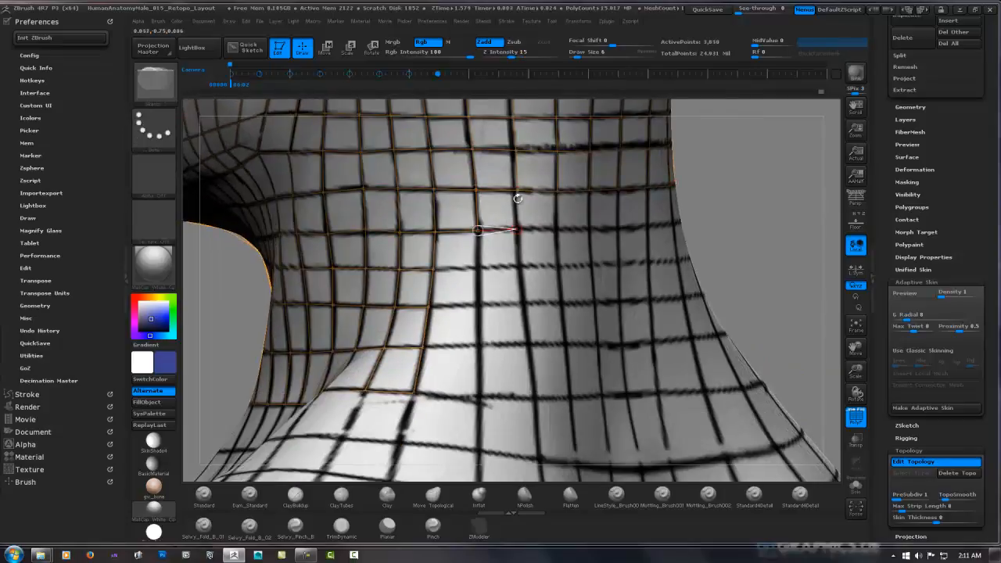
click(524, 266)
click(479, 267)
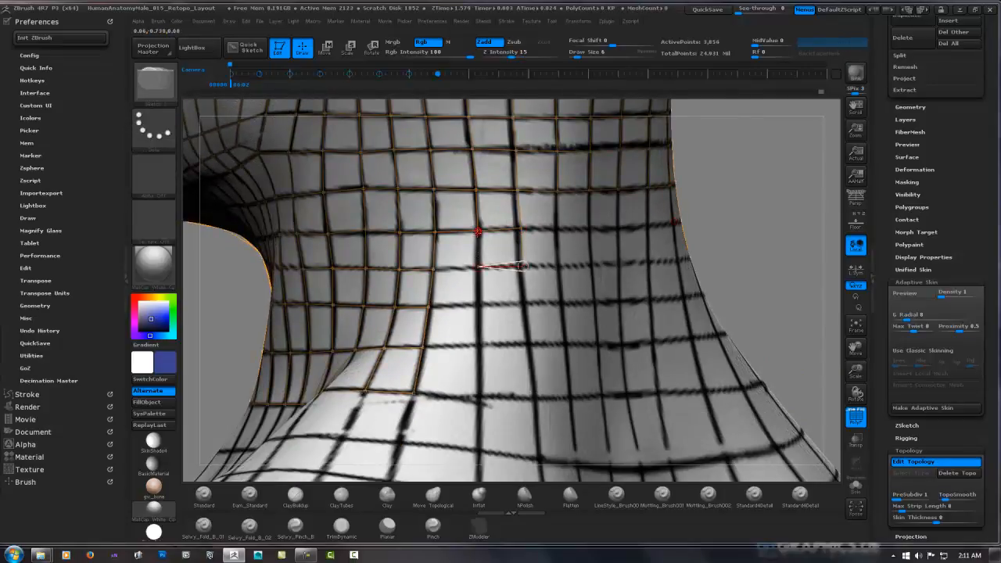
click(478, 230)
click(434, 269)
Extend the two columns behind the side neck faces down three more rows to the lower neck guide line
click(480, 303)
click(428, 307)
click(525, 303)
click(524, 266)
click(481, 345)
click(480, 303)
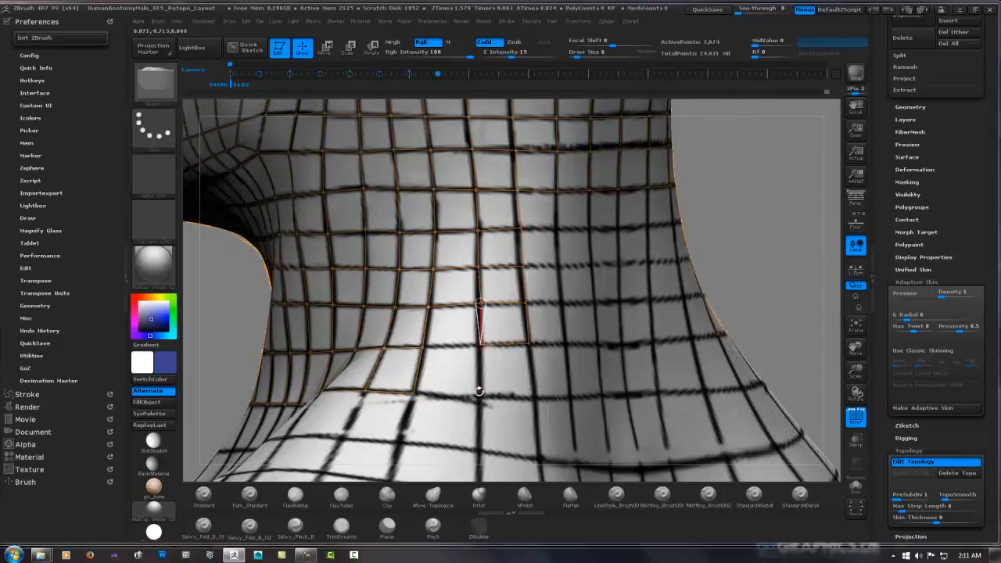
click(478, 392)
click(415, 391)
click(535, 398)
click(529, 344)
Add a row of faces across the middle of the back of the neck, from the side columns to the centre line
drag(782, 223, 732, 217)
click(547, 230)
click(589, 232)
click(590, 193)
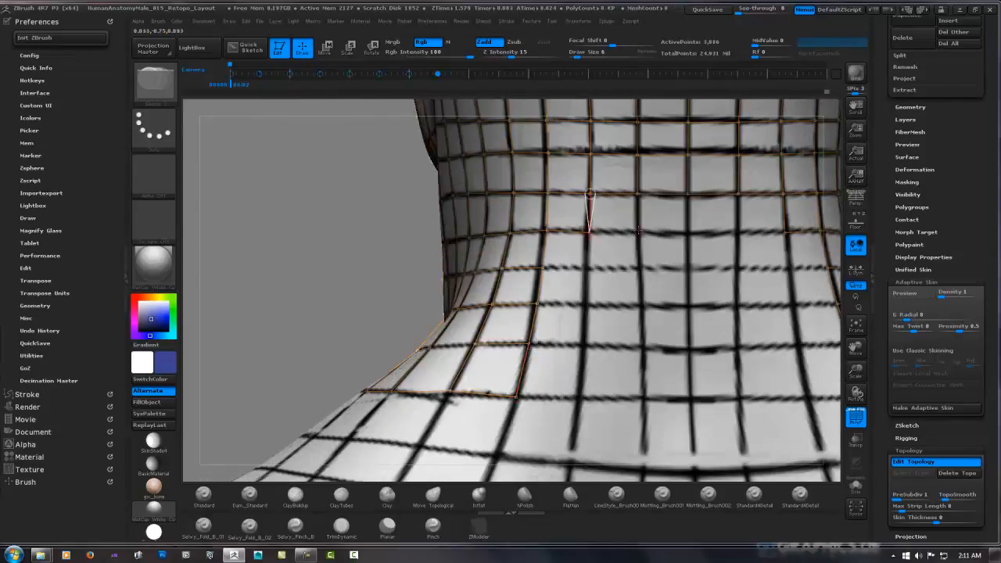
click(639, 232)
click(637, 193)
click(688, 233)
click(688, 193)
Fill the next two rows of faces below it across the back of the neck to the centre line
click(688, 268)
click(639, 268)
click(543, 267)
click(586, 305)
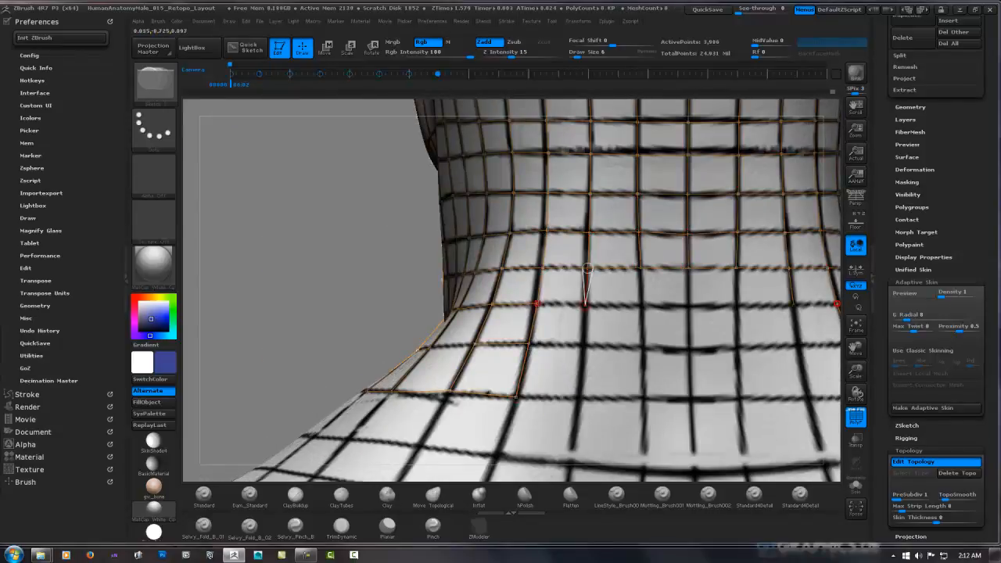
click(537, 303)
click(641, 306)
click(640, 268)
click(689, 306)
click(688, 268)
Add the two lowest rows of faces across the back of the neck, ending level with the side columns
click(689, 351)
click(642, 306)
click(583, 348)
click(585, 305)
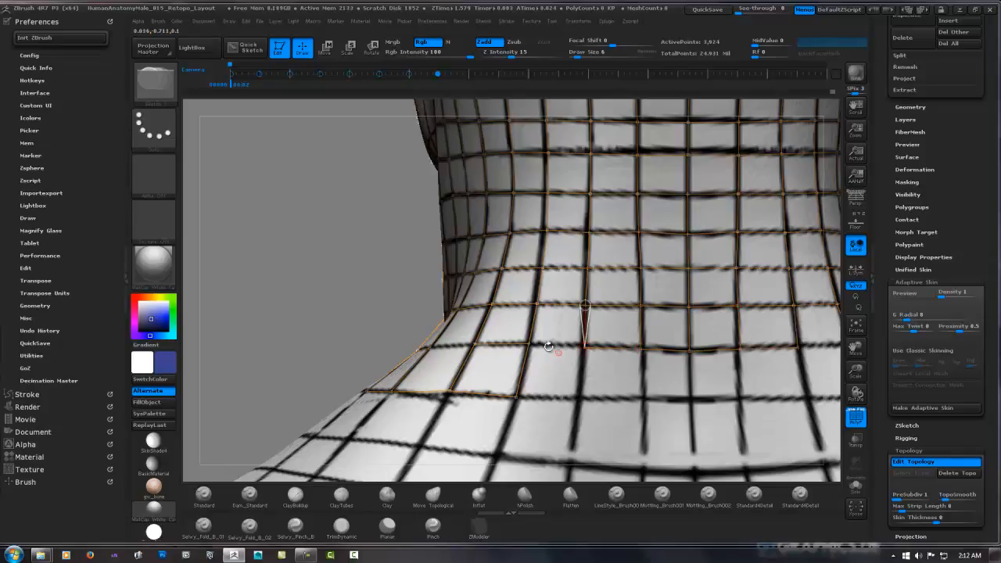
click(530, 344)
click(579, 398)
click(517, 397)
click(639, 398)
click(640, 350)
click(691, 401)
click(689, 350)
Preview the new topology as an adaptive skin and isolate it with Solo to examine the head from several angles
ctrl+right_drag(689, 350, 689, 258)
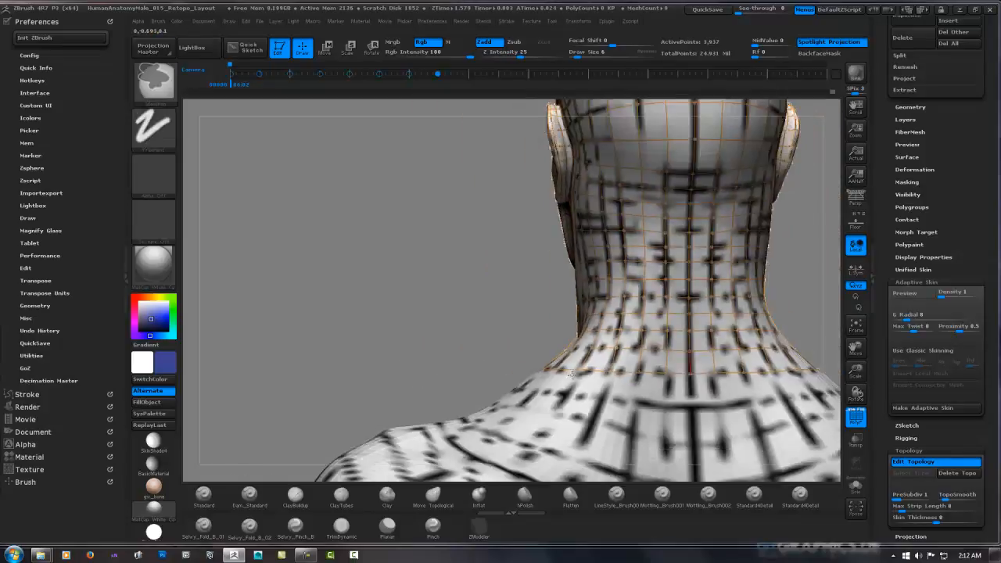
right_drag(501, 313, 674, 383)
ctrl+right_drag(719, 156, 733, 90)
key(a)
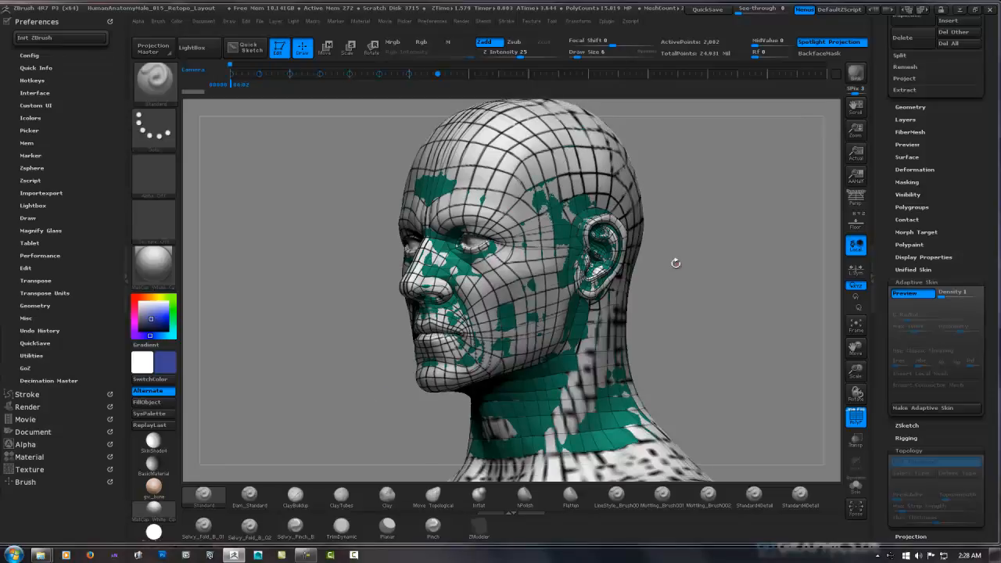
drag(657, 280, 824, 281)
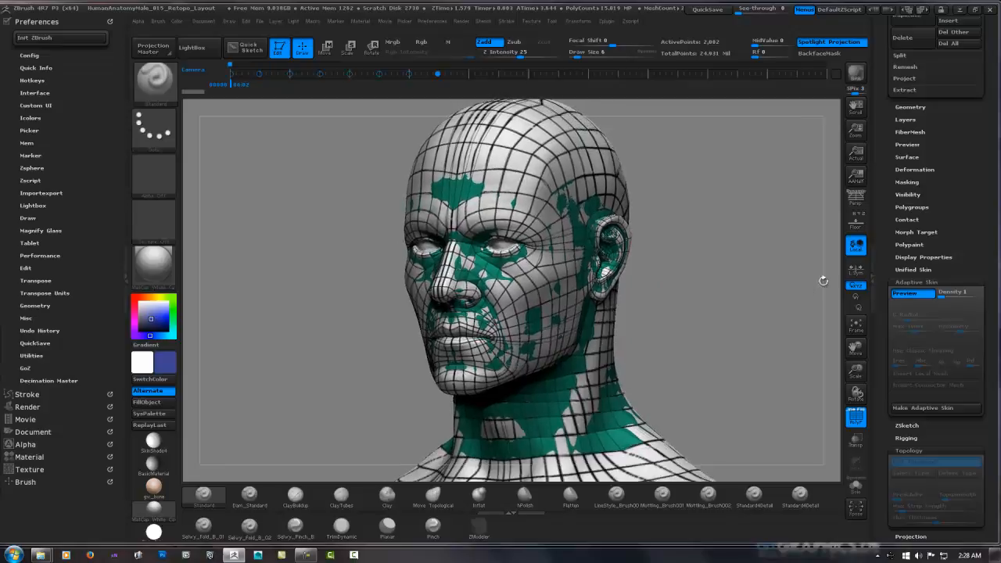
click(857, 486)
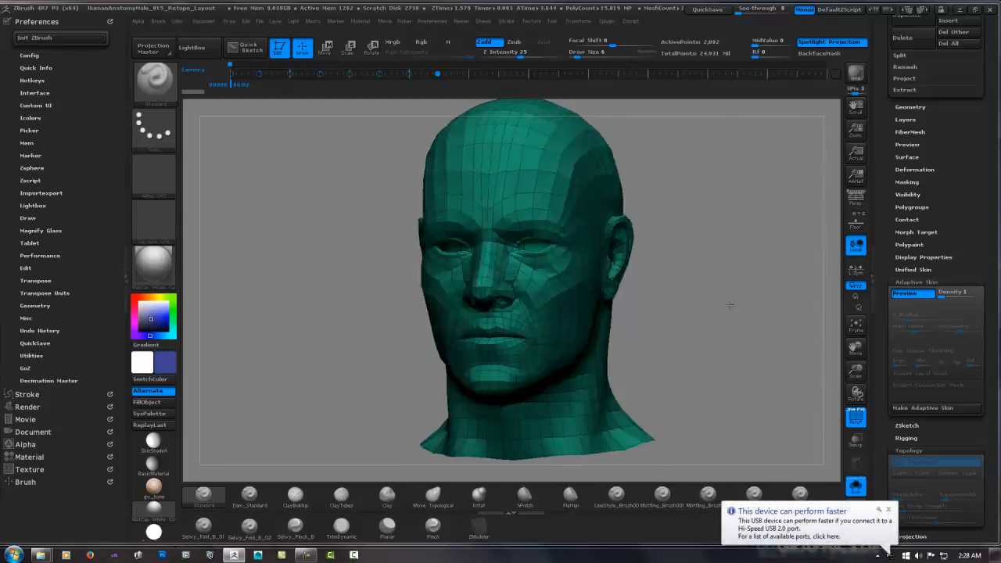
drag(730, 305, 700, 307)
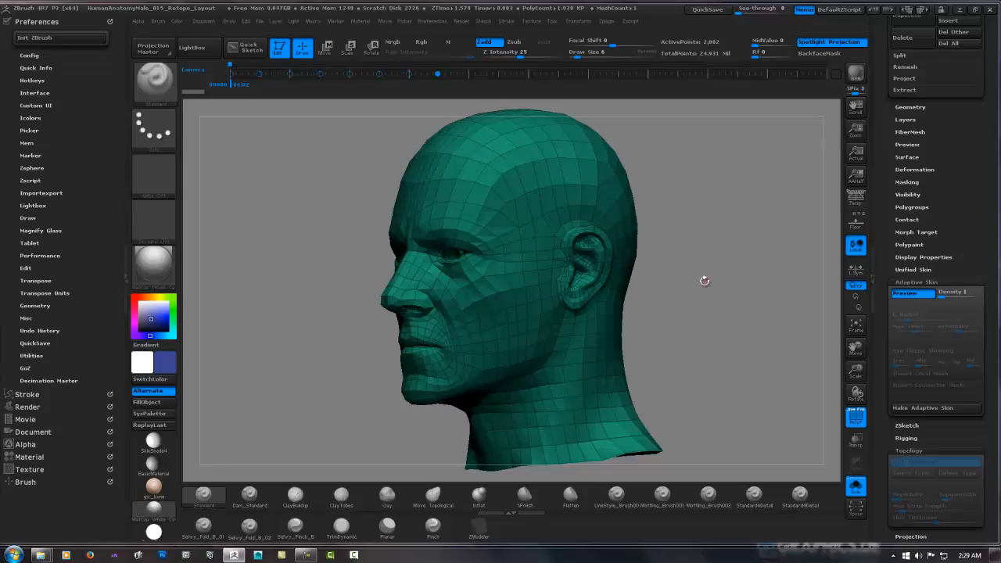
Make an adaptive skin from the retopologized head at density 1 and turn off its preview
drag(983, 296, 988, 256)
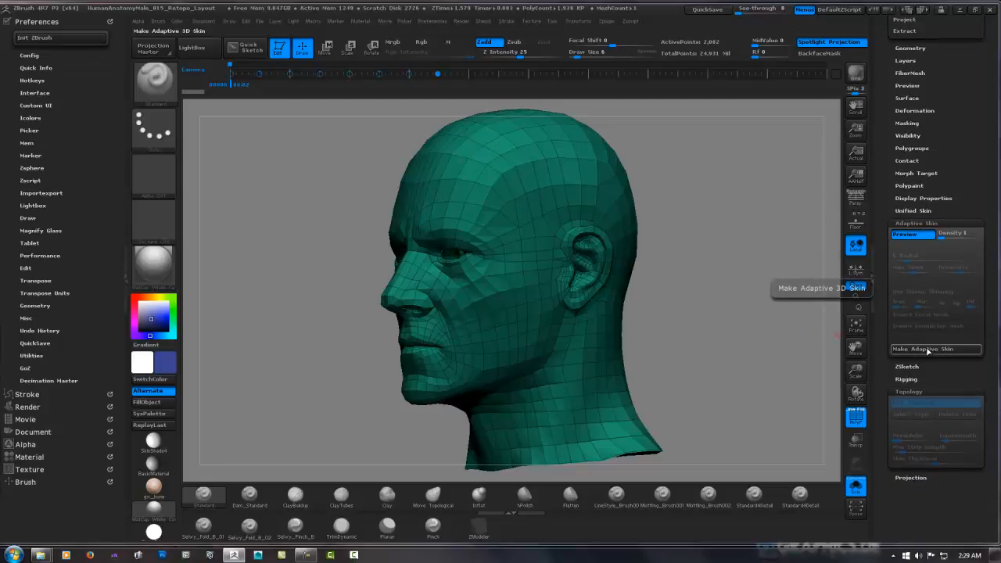
click(929, 351)
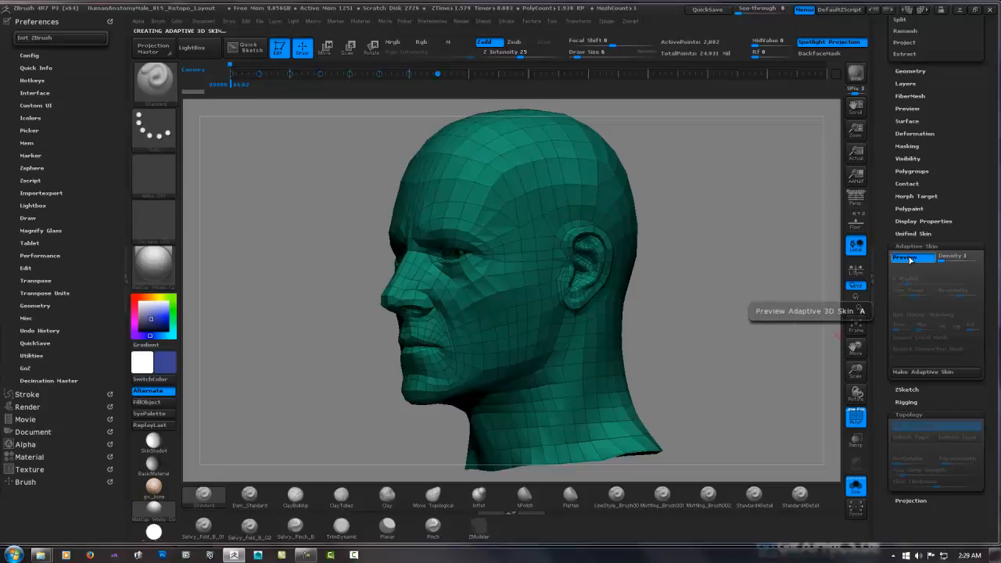
click(901, 258)
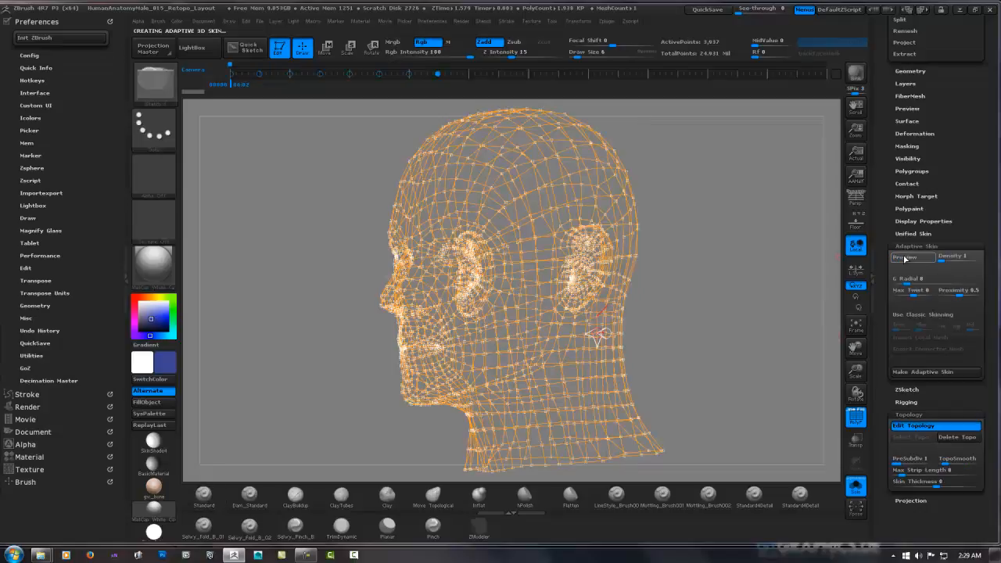
Append the Skin_ZSphere head mesh as a subtool and make it the active subtool
drag(986, 262, 989, 375)
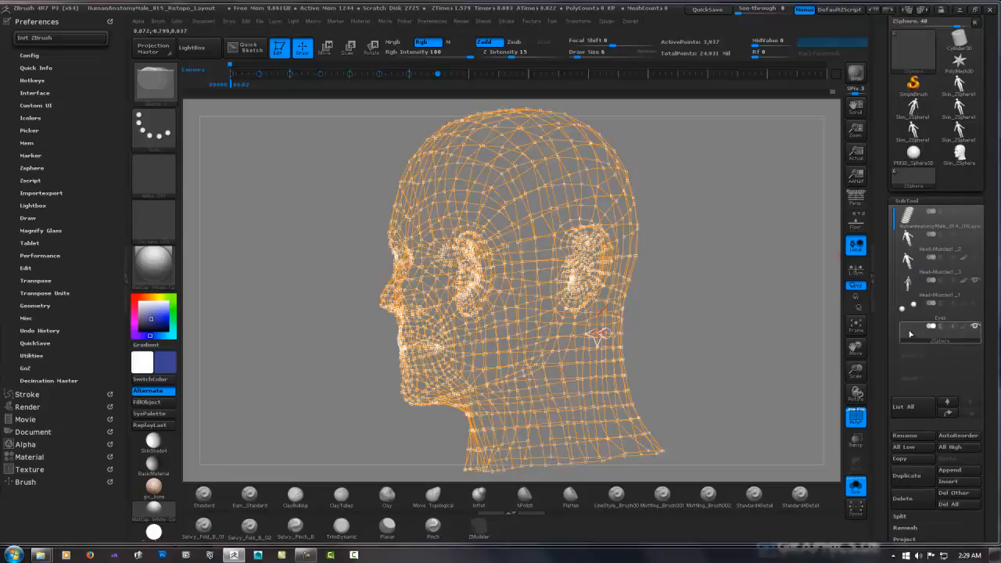
drag(991, 338, 985, 277)
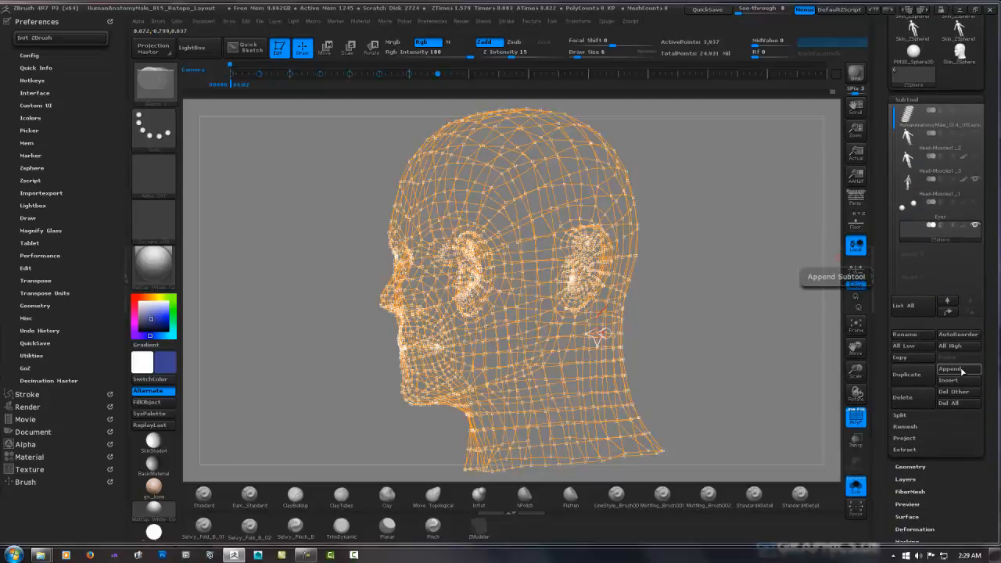
click(955, 371)
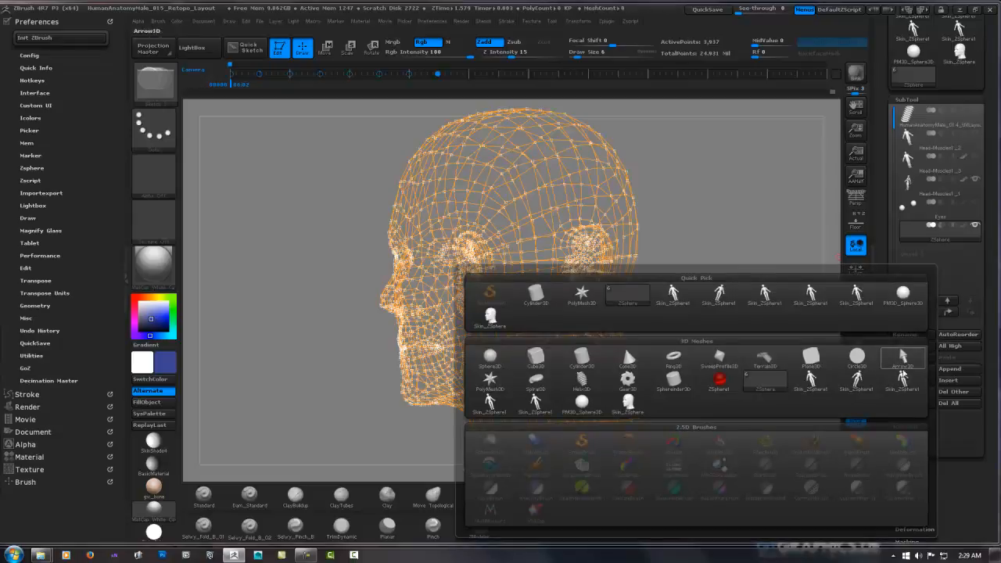
click(497, 321)
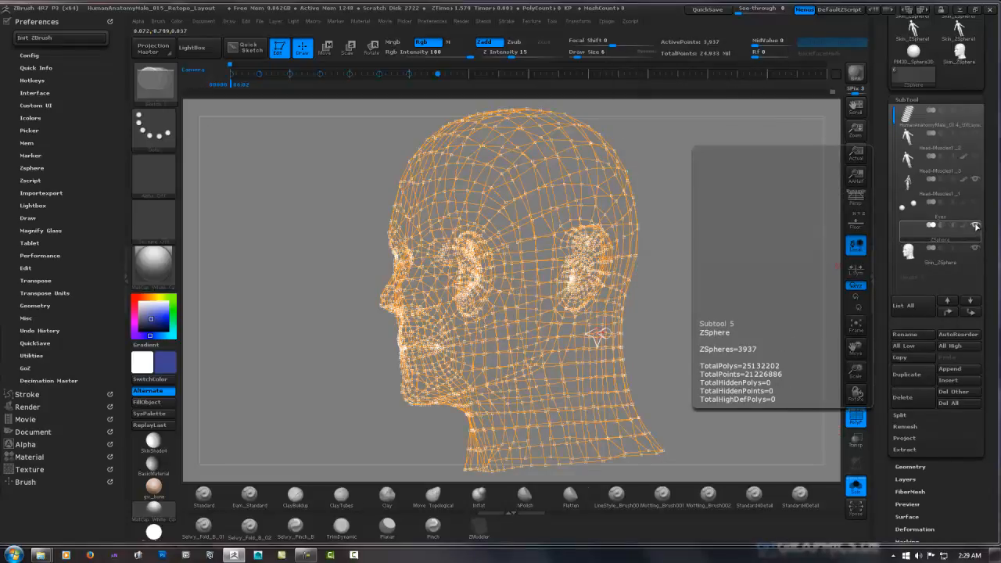
click(907, 251)
click(909, 255)
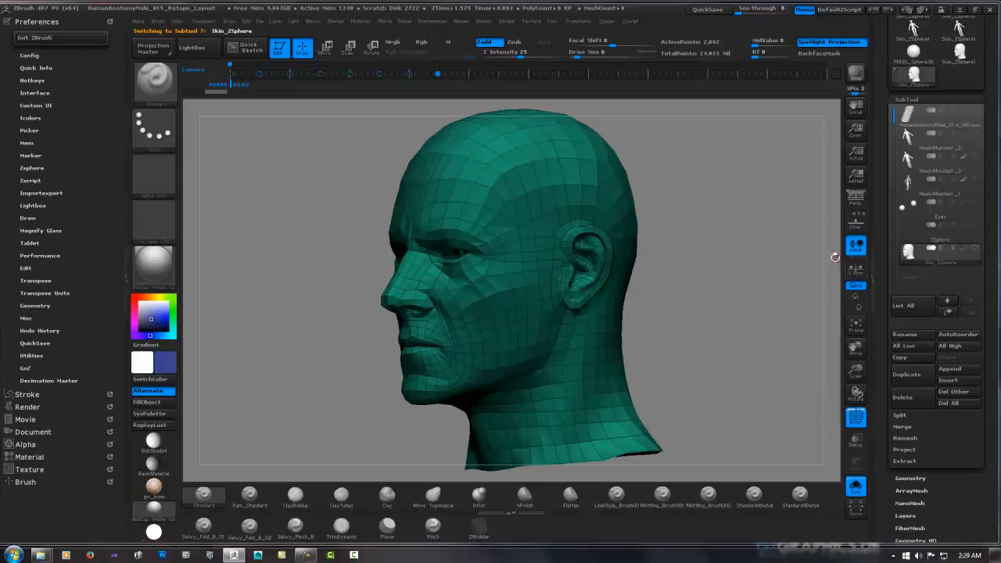
Rename the appended head subtool to Skin_Head
mouse_move(720, 285)
mouse_down()
mouse_move(718, 292)
mouse_move(760, 297)
mouse_move(726, 293)
mouse_move(887, 265)
mouse_up()
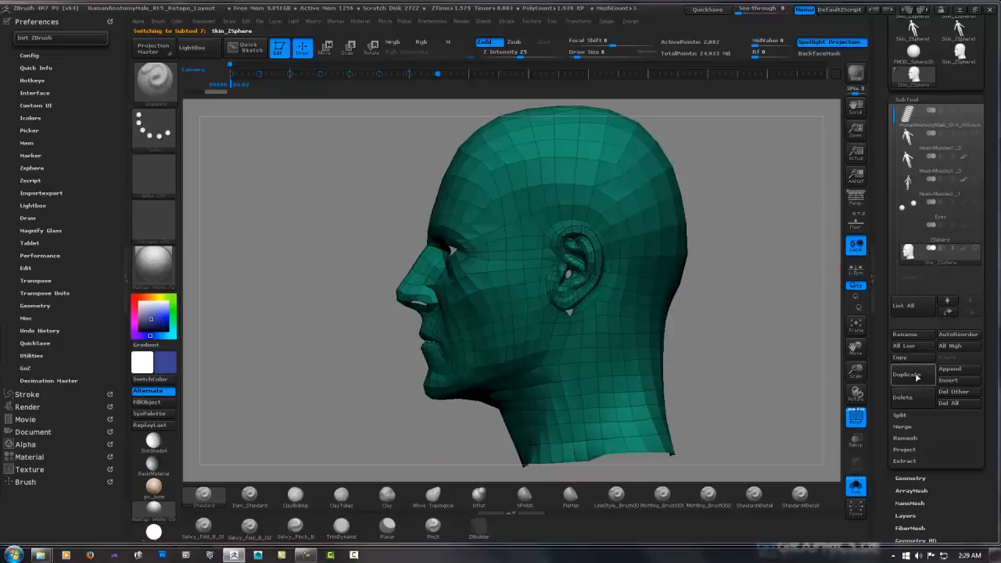
click(904, 334)
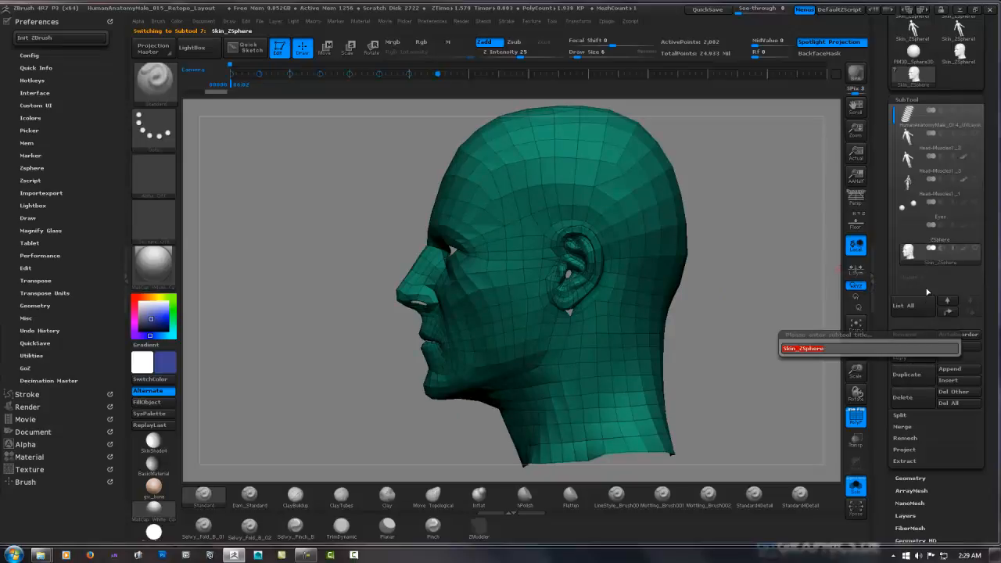
key(Right)
text(H)
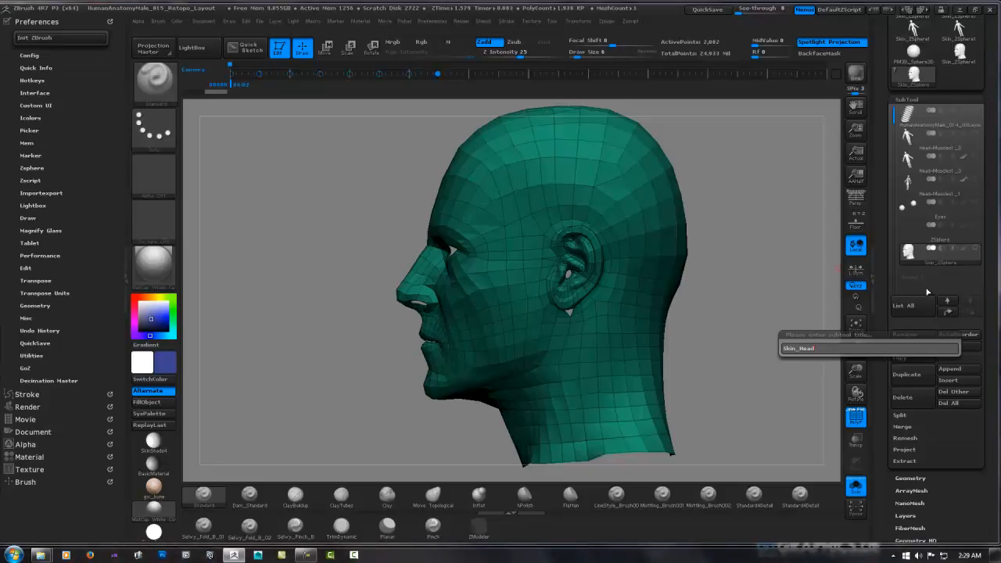
key(Return)
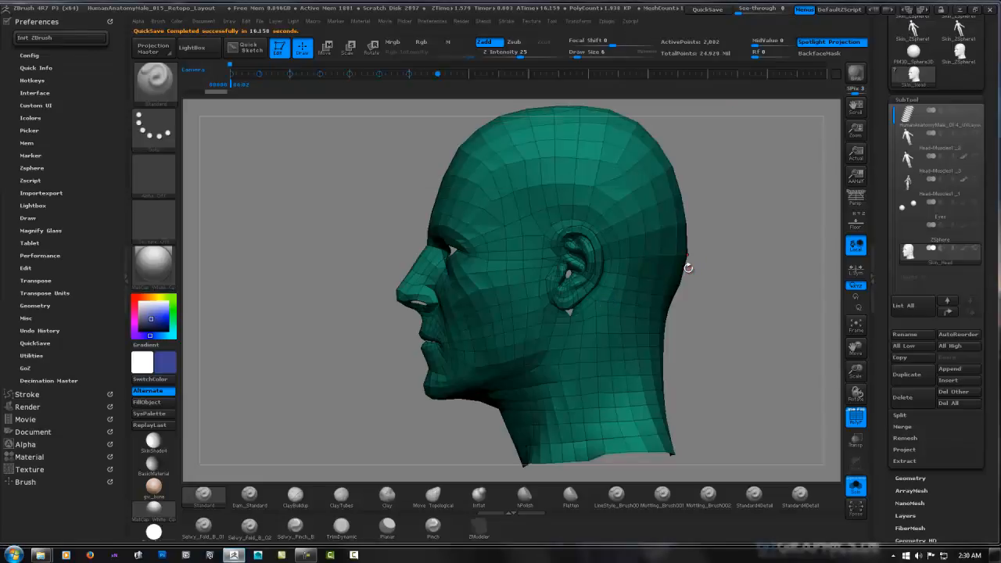
right_drag(558, 356, 610, 268)
mouse_move(567, 314)
ctrl+right_down()
mouse_move(577, 384)
mouse_move(586, 286)
mouse_move(621, 238)
mouse_move(560, 294)
mouse_move(593, 297)
mouse_move(570, 356)
mouse_move(582, 354)
mouse_move(586, 261)
mouse_move(612, 269)
ctrl+right_up()
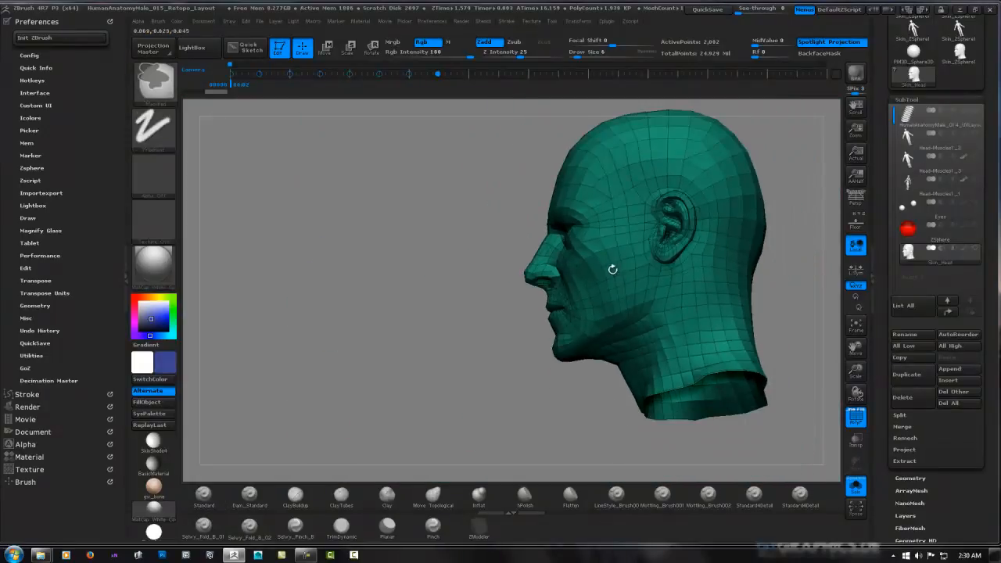
right_drag(494, 335, 524, 317)
mouse_move(695, 244)
right_down()
mouse_move(599, 272)
mouse_move(597, 282)
mouse_move(580, 242)
mouse_move(724, 221)
mouse_move(738, 230)
mouse_move(722, 275)
mouse_move(704, 258)
mouse_move(736, 262)
mouse_move(628, 286)
mouse_move(717, 269)
mouse_move(689, 293)
mouse_move(658, 296)
mouse_move(679, 284)
right_up()
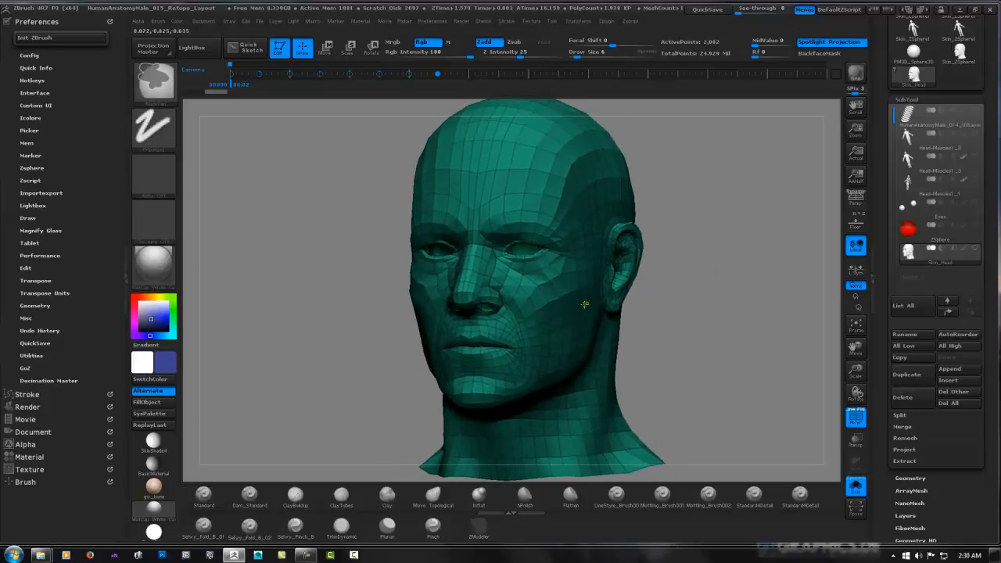
mouse_move(584, 304)
right_down()
mouse_move(559, 297)
mouse_move(577, 289)
right_up()
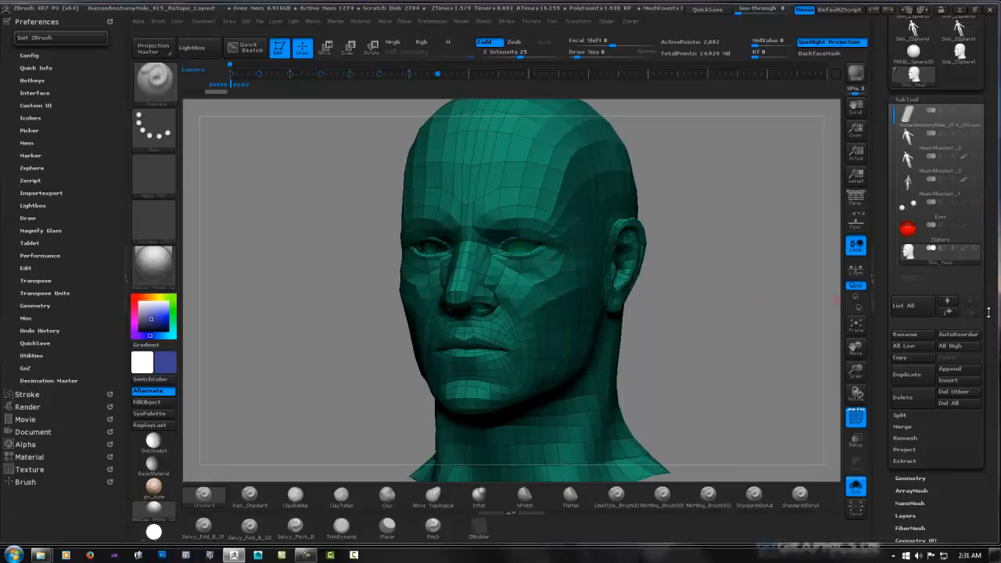
Start exporting the head mesh as OBJ and browse on Titan2 (F:) to ZBrush Files, ZExportImport, Expression College, Head Muscles References
drag(987, 312, 992, 418)
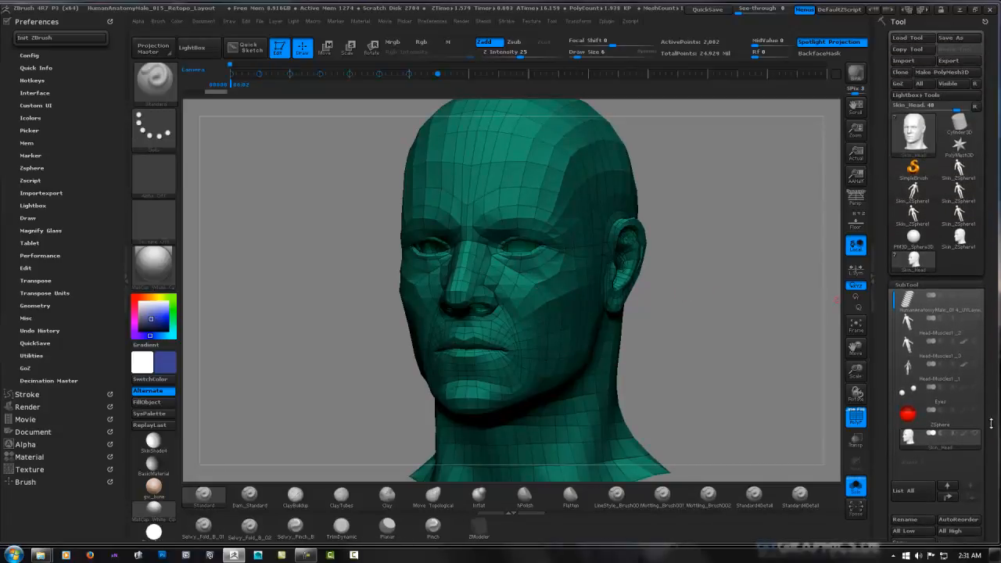
click(961, 62)
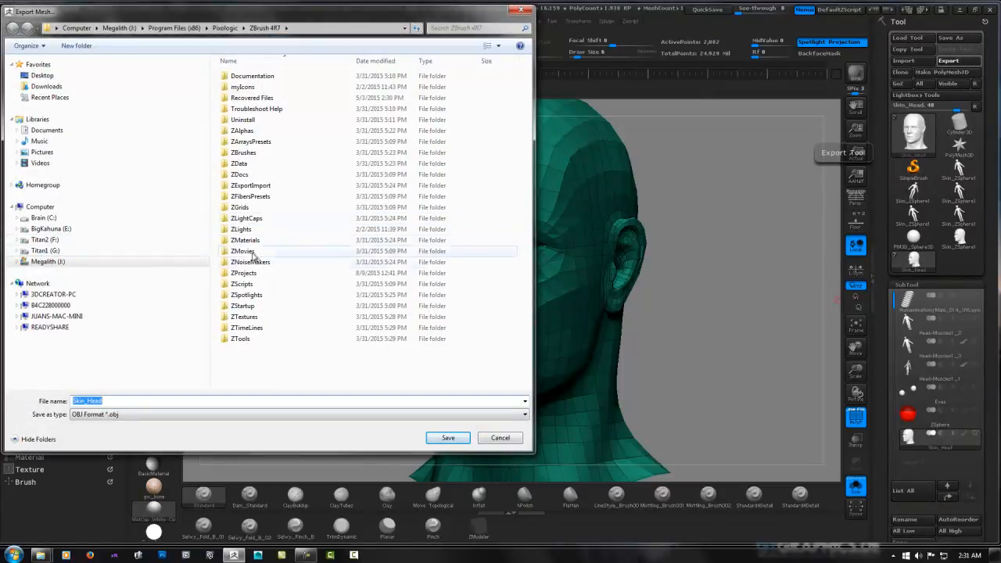
double_click(254, 189)
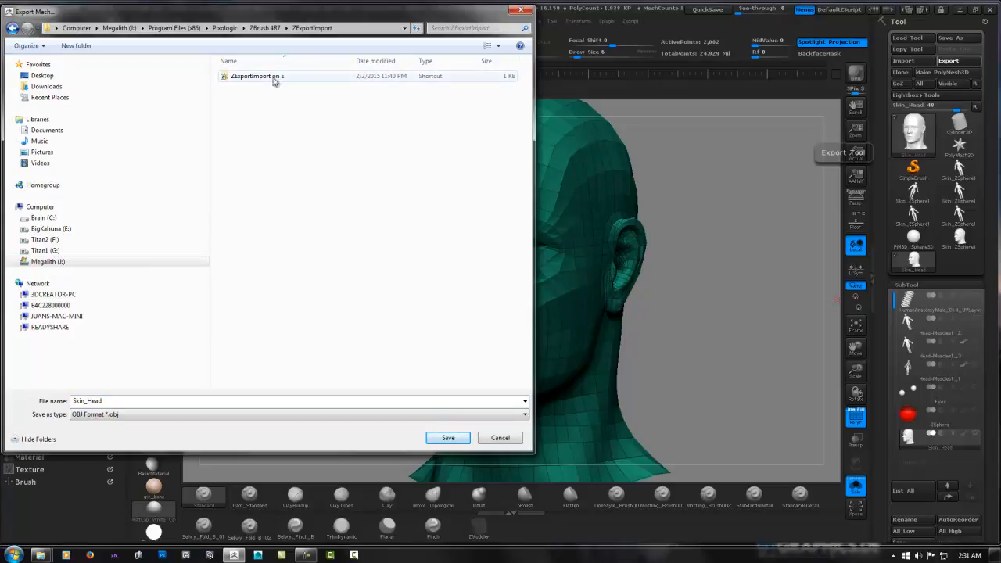
click(13, 28)
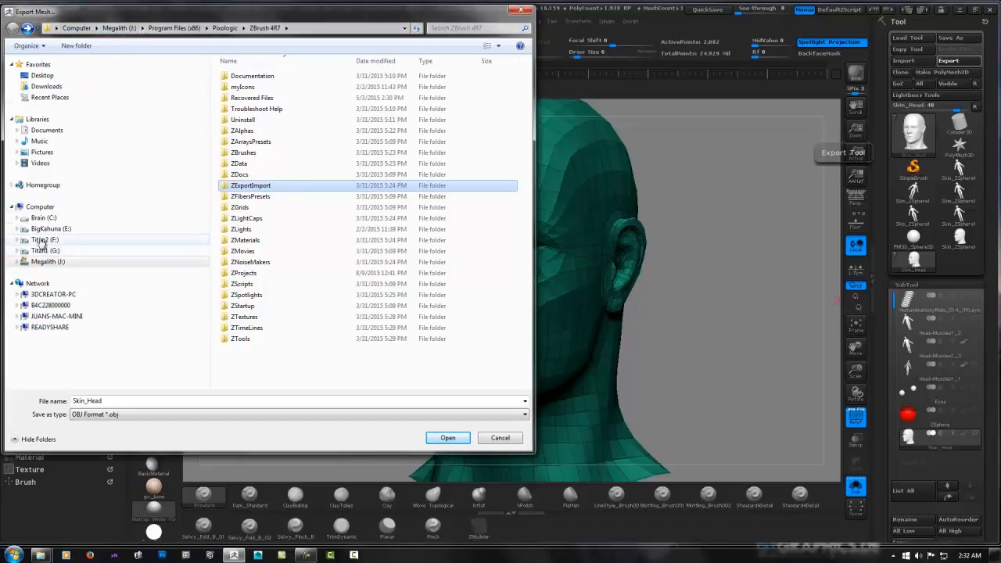
click(45, 239)
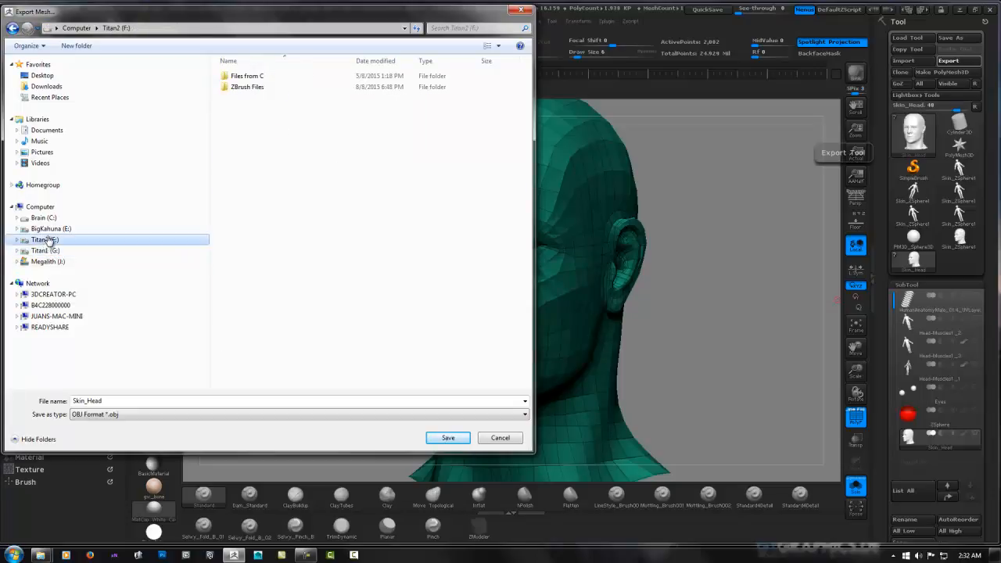
double_click(250, 87)
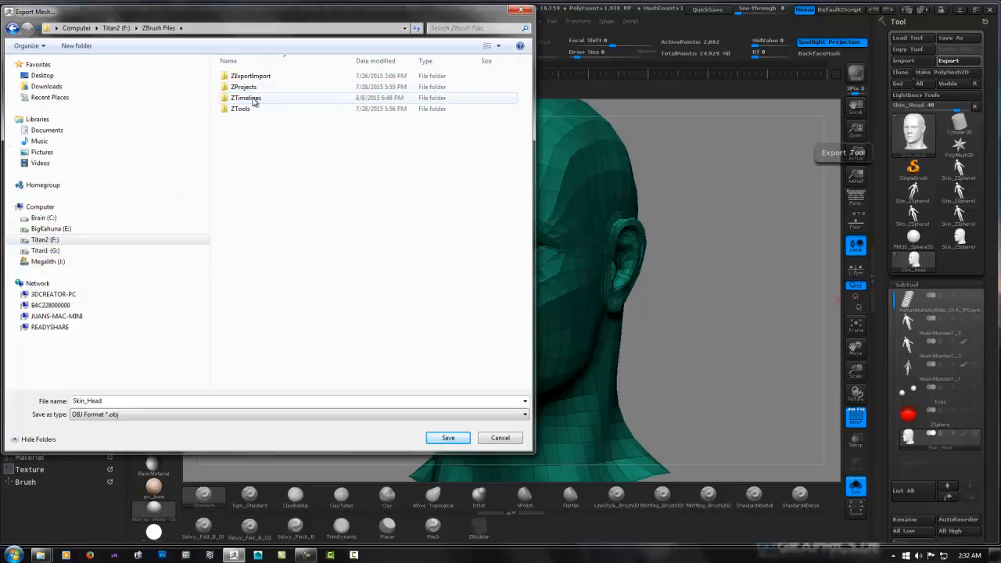
double_click(248, 75)
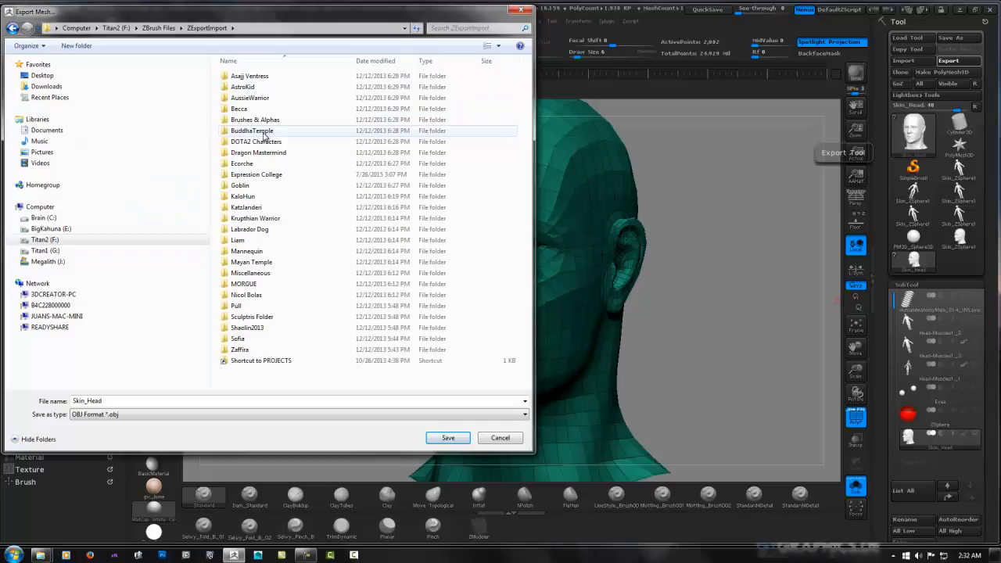
double_click(261, 175)
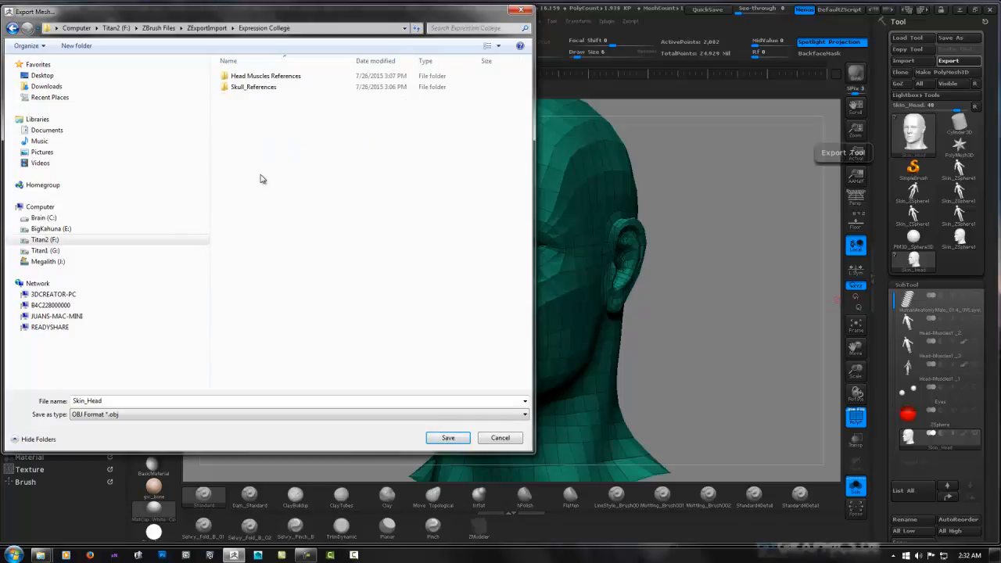
double_click(252, 78)
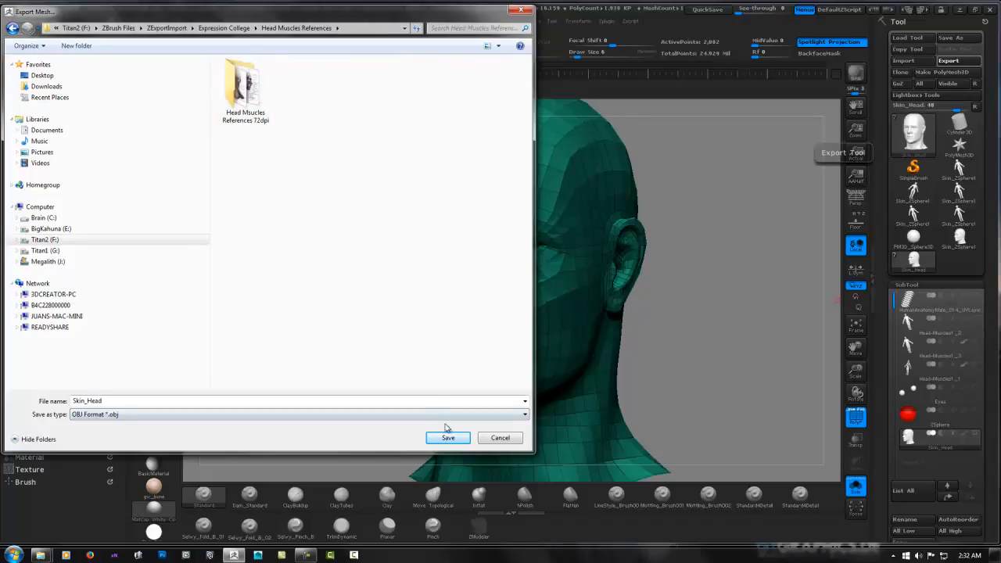
Name the exported head mesh Head_Retopo_001 and save it as an OBJ in the Head Muscles References folder
click(102, 401)
double_click(110, 401)
text(Head)
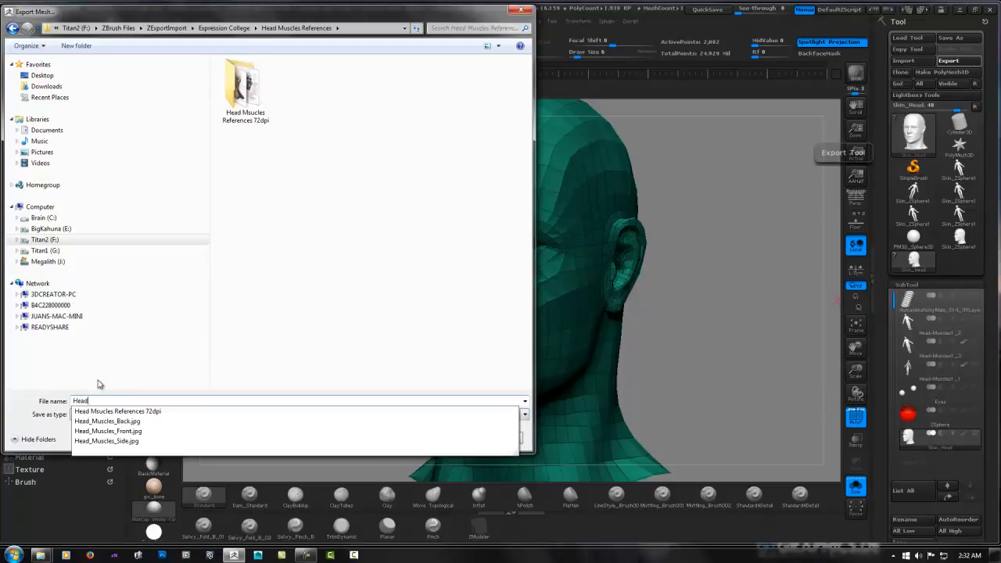
text(_)
text(S)
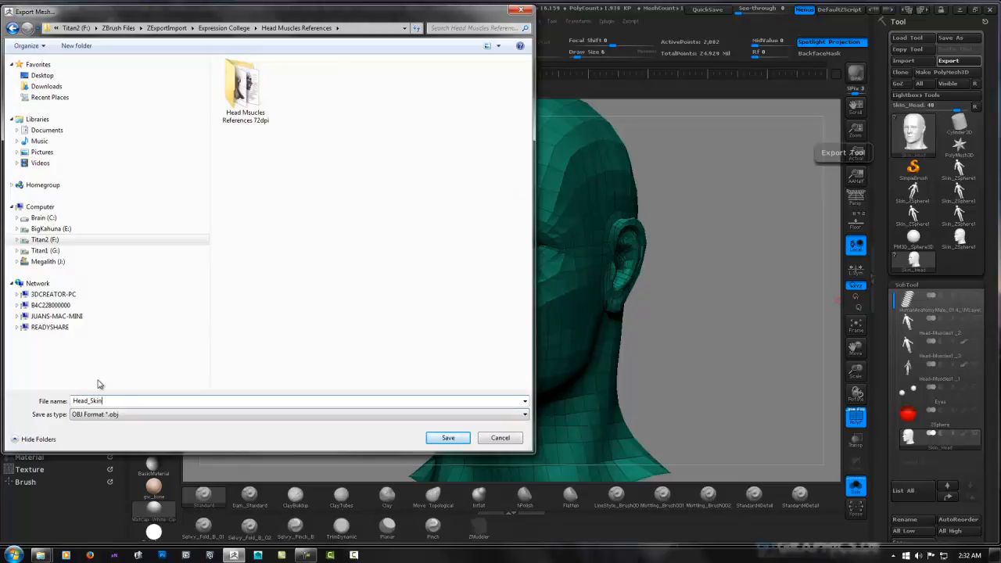
key(BackSpace)
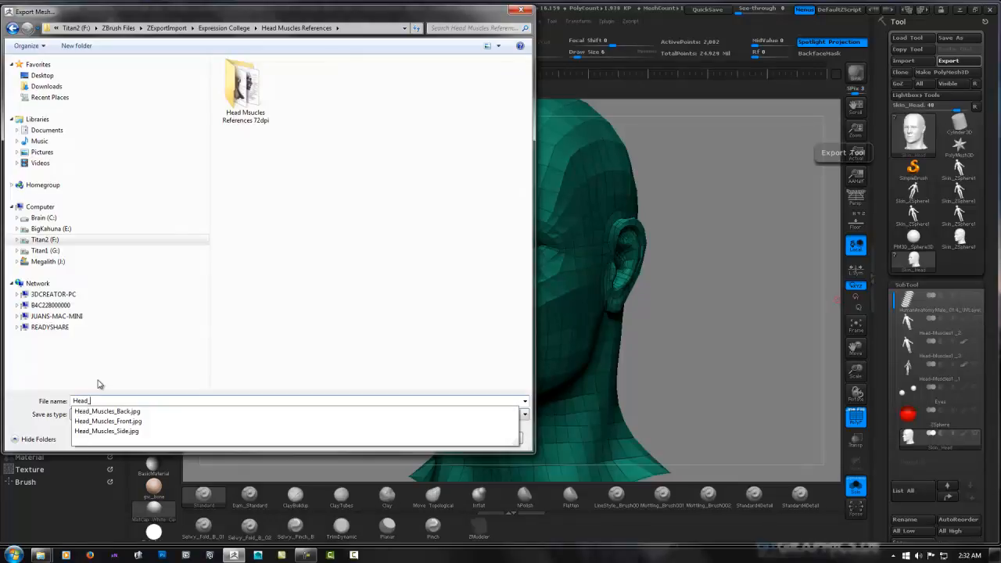
text(Retopo_001)
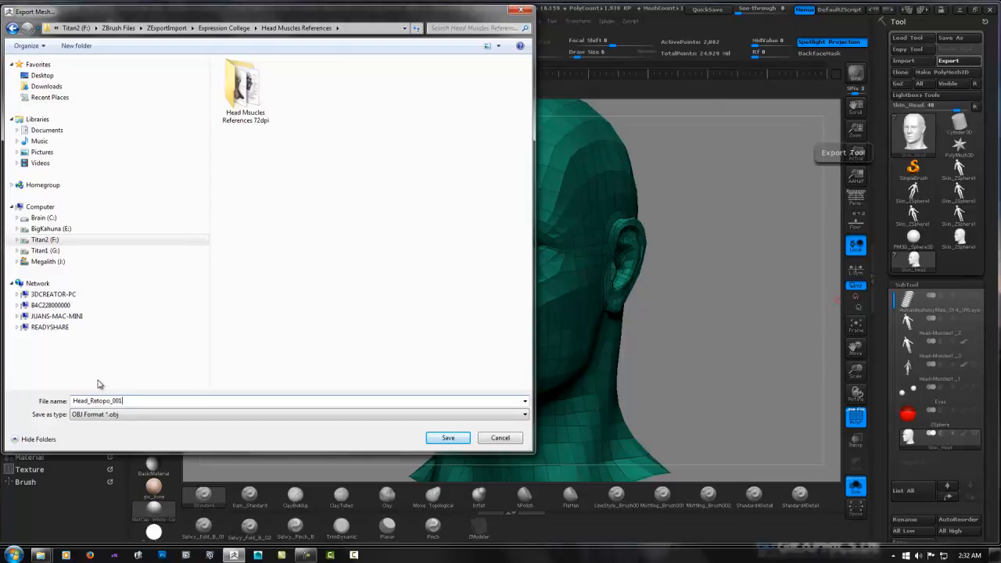
click(453, 439)
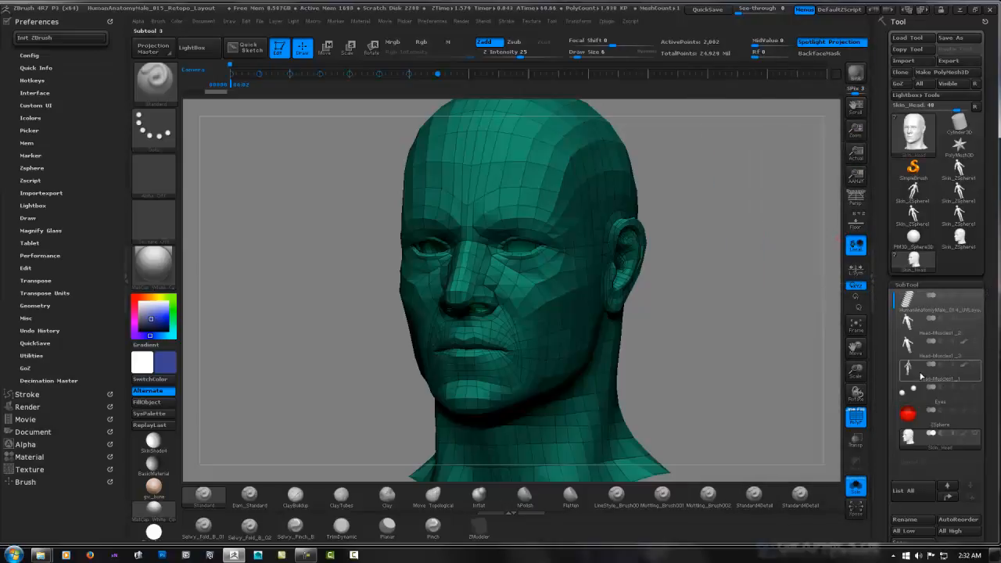
Make the Head-Muscles1_1 subtool active, swap the main colour to white and turn off its polyframe display
click(911, 372)
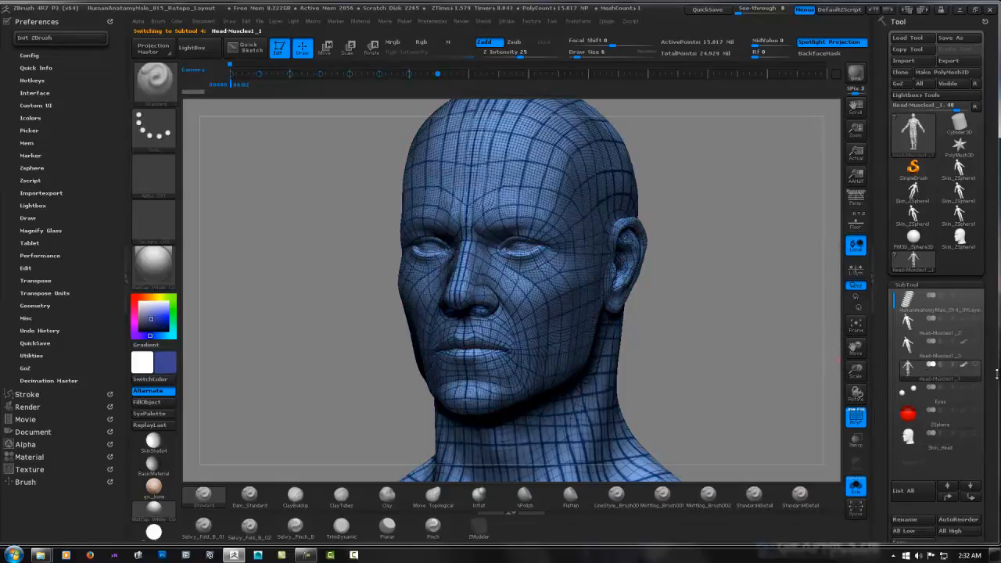
scroll(994, 373, down, 3)
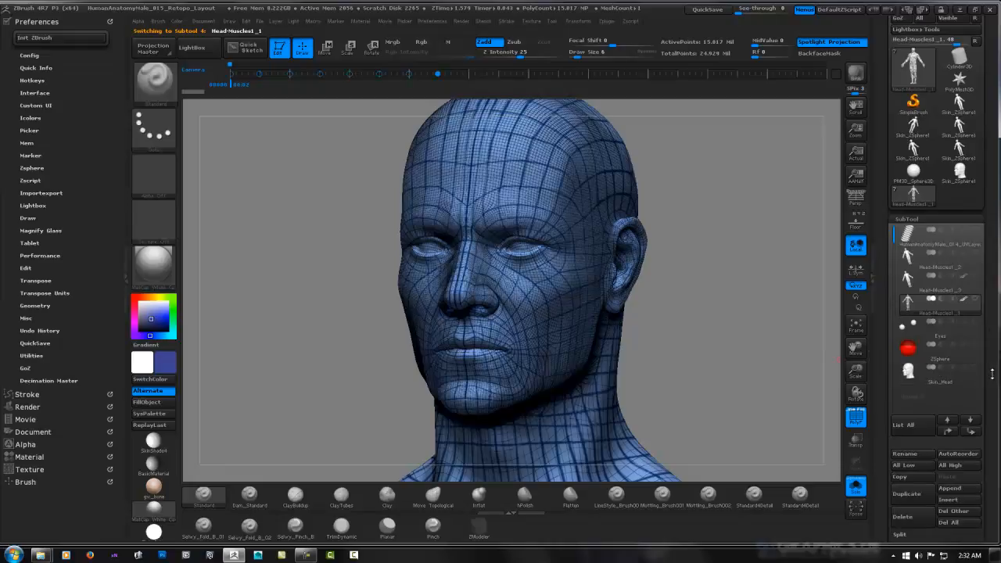
drag(992, 374, 992, 399)
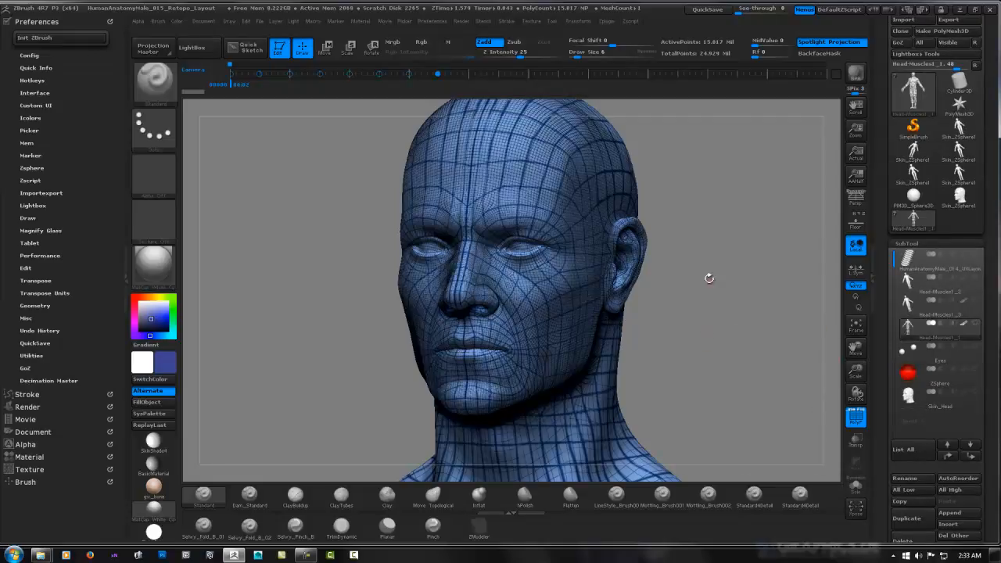
shift+drag(683, 279, 661, 273)
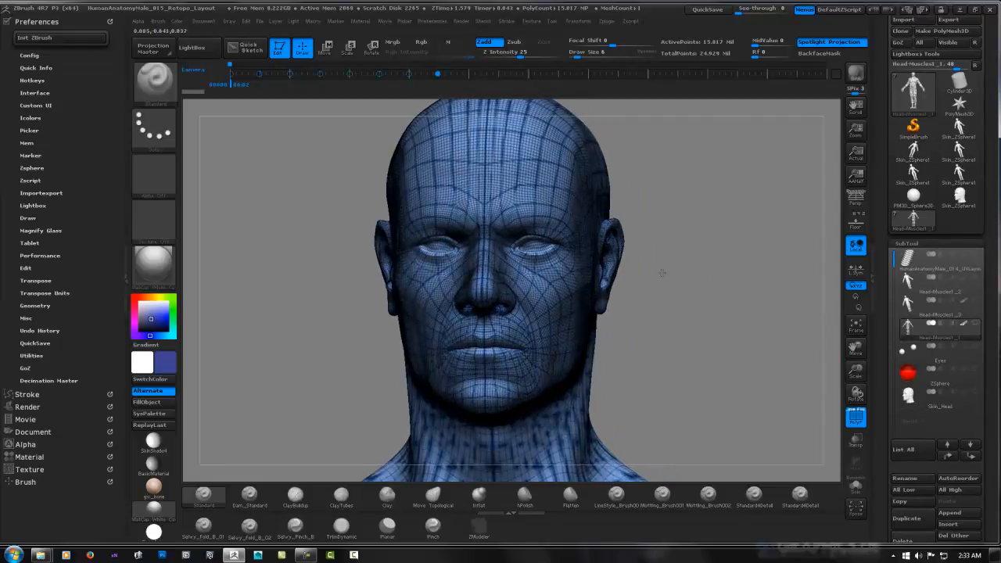
key(v)
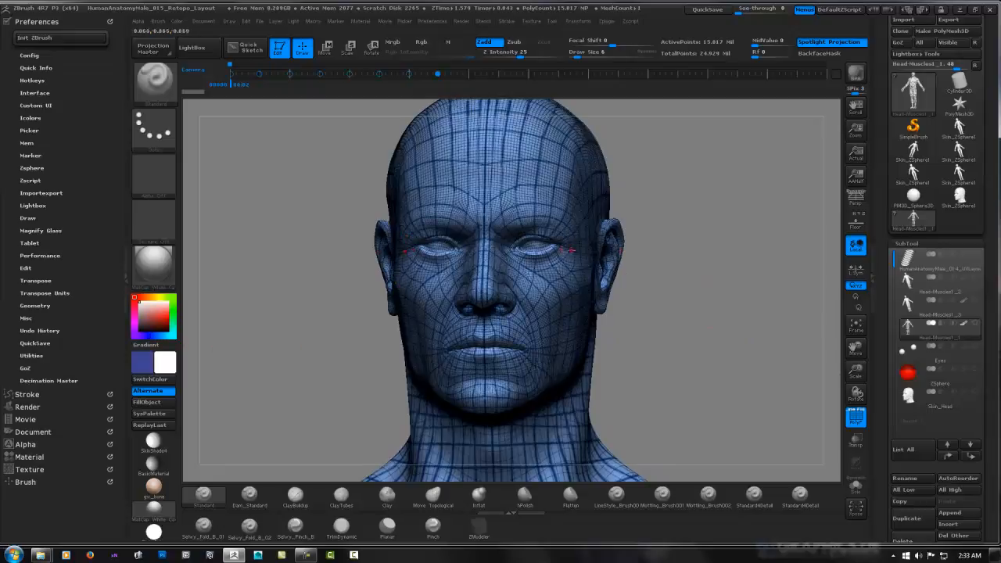
drag(724, 260, 725, 258)
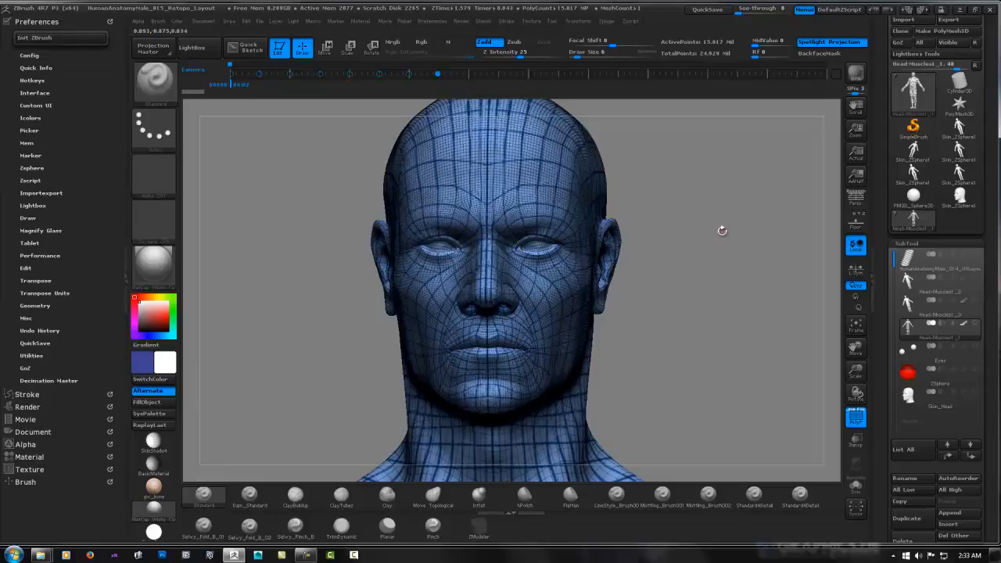
mouse_move(730, 256)
shift+mouse_down()
mouse_move(725, 262)
mouse_move(782, 260)
shift+mouse_up()
click(856, 419)
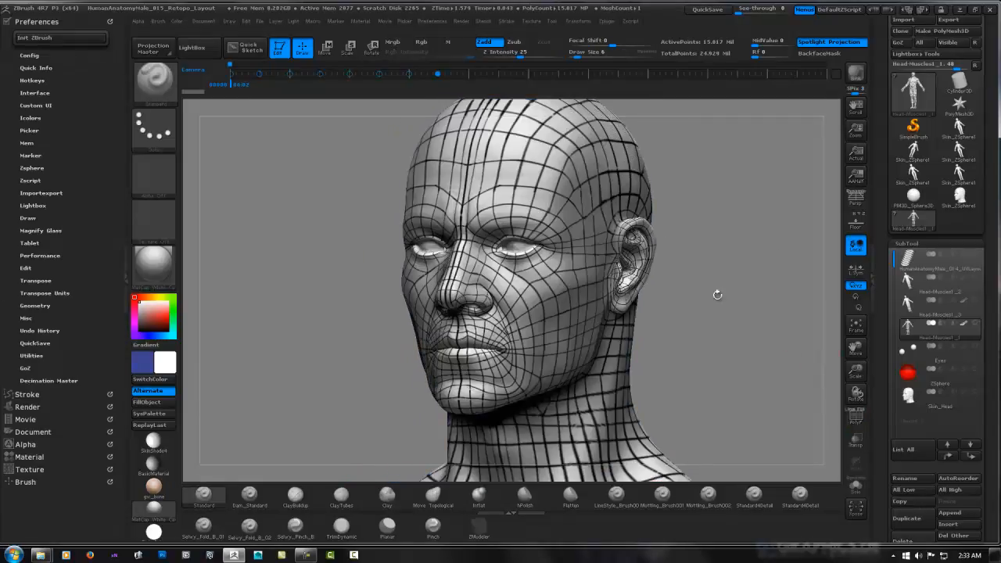
mouse_move(715, 293)
mouse_down()
mouse_move(726, 290)
mouse_move(685, 297)
mouse_move(700, 296)
mouse_up()
Set the UV map size of the Head-Muscles1_1 subtool to 8192
drag(990, 316, 987, 175)
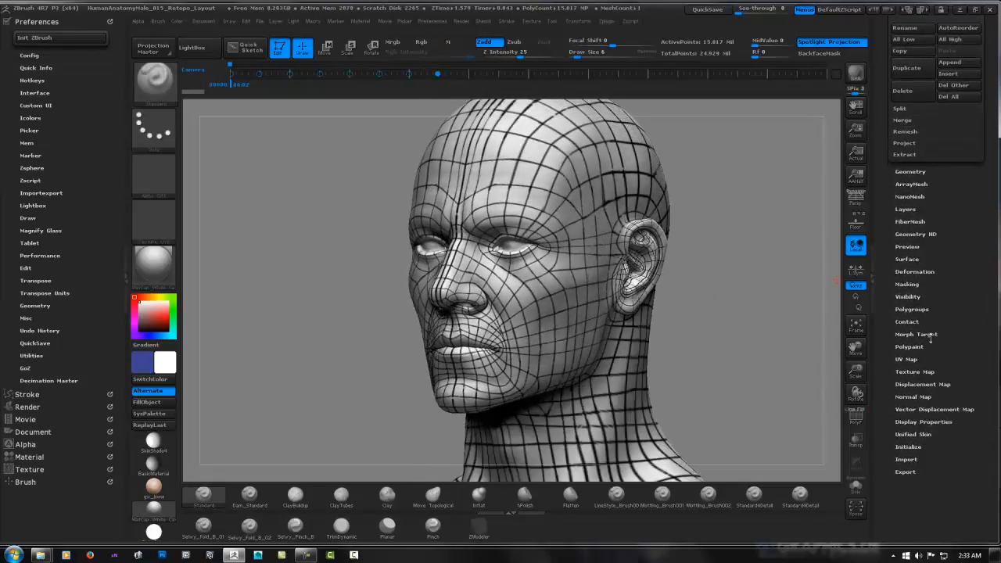
click(908, 360)
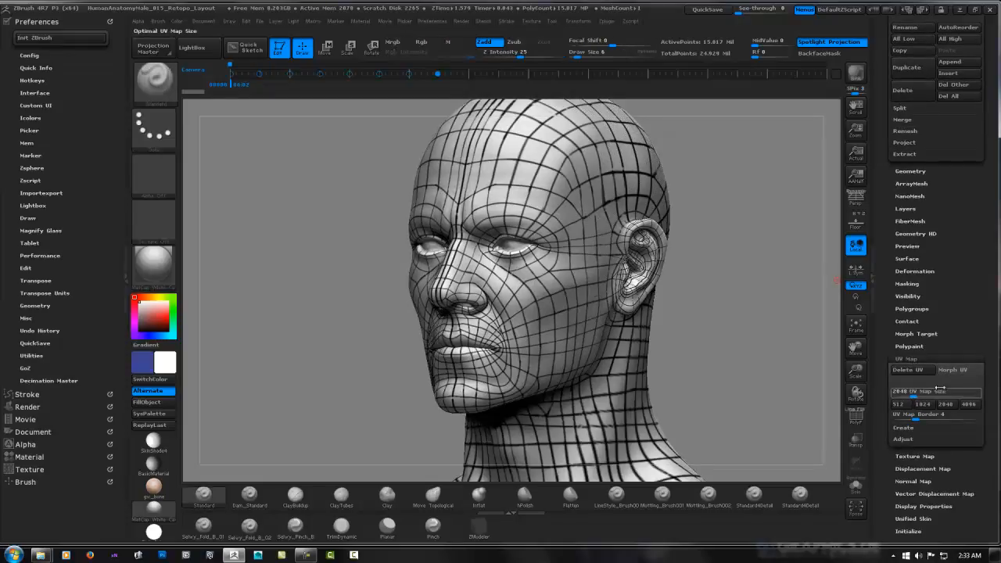
drag(913, 397, 987, 315)
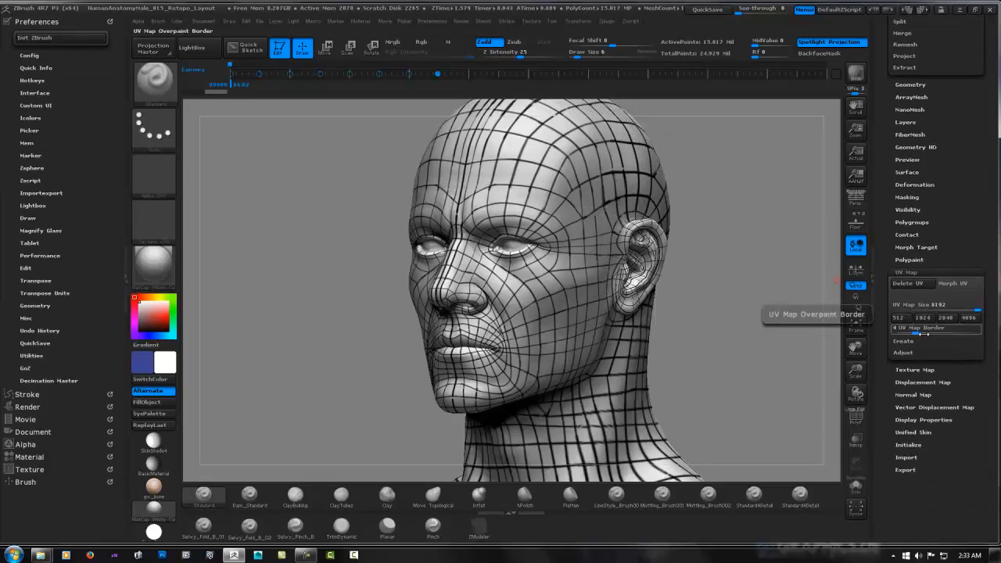
drag(993, 338, 991, 309)
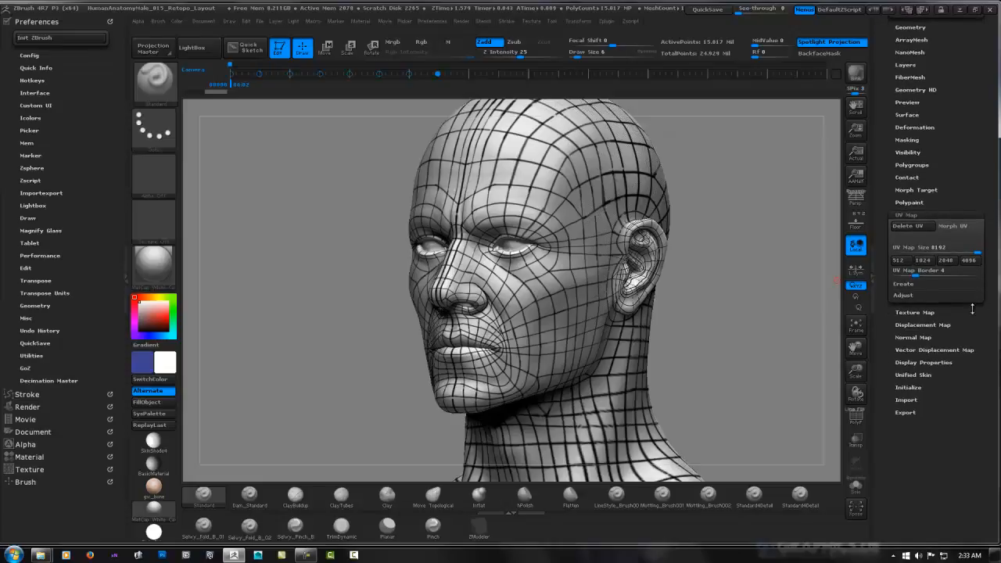
Try to create group UV tiles (GUVTiles) for the mesh at its current subdivision level
key(shift)
click(906, 286)
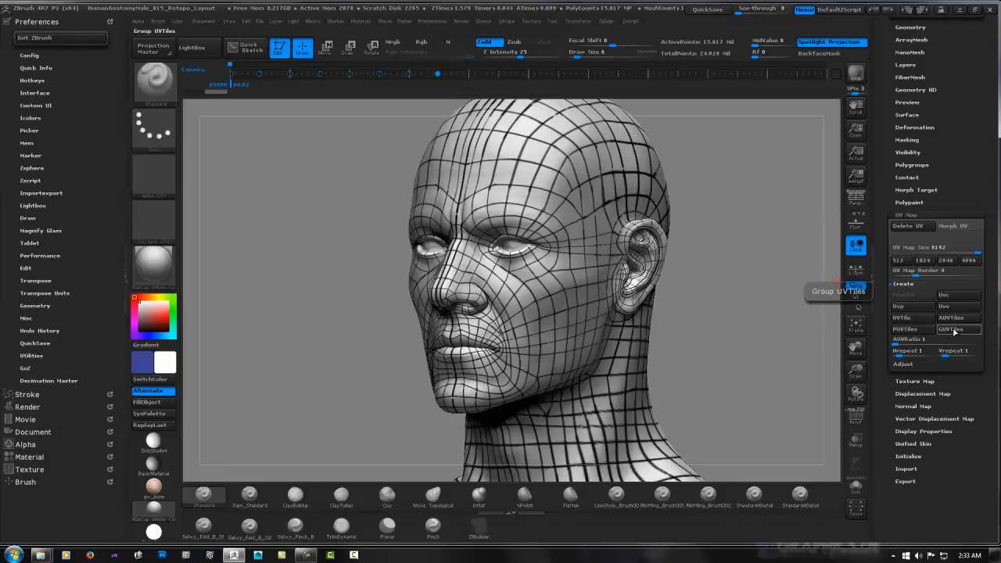
click(954, 330)
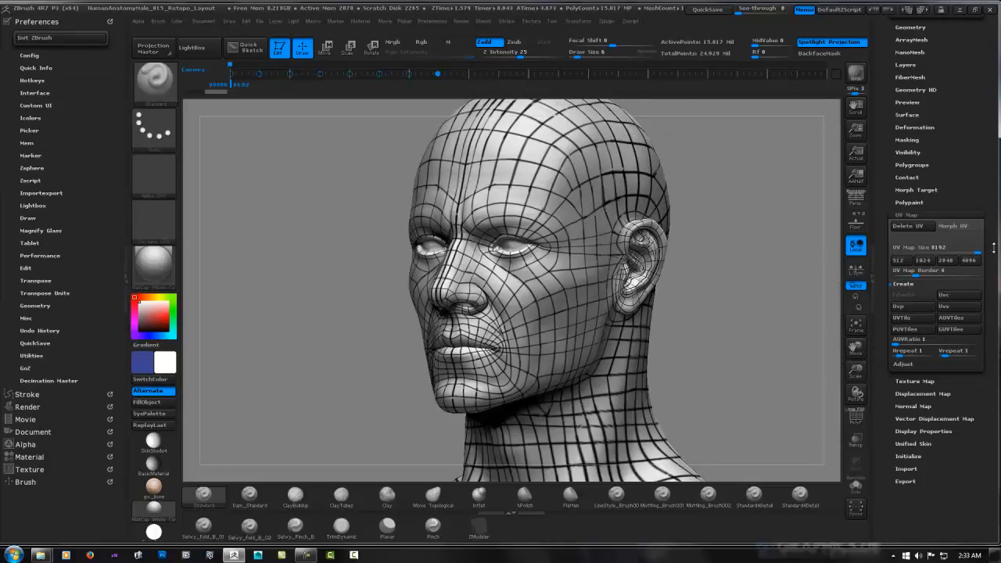
Lower the mesh to subdivision level 1 and create its UVs with GUVTiles
mouse_move(994, 247)
mouse_down()
mouse_move(993, 360)
mouse_move(992, 338)
mouse_up()
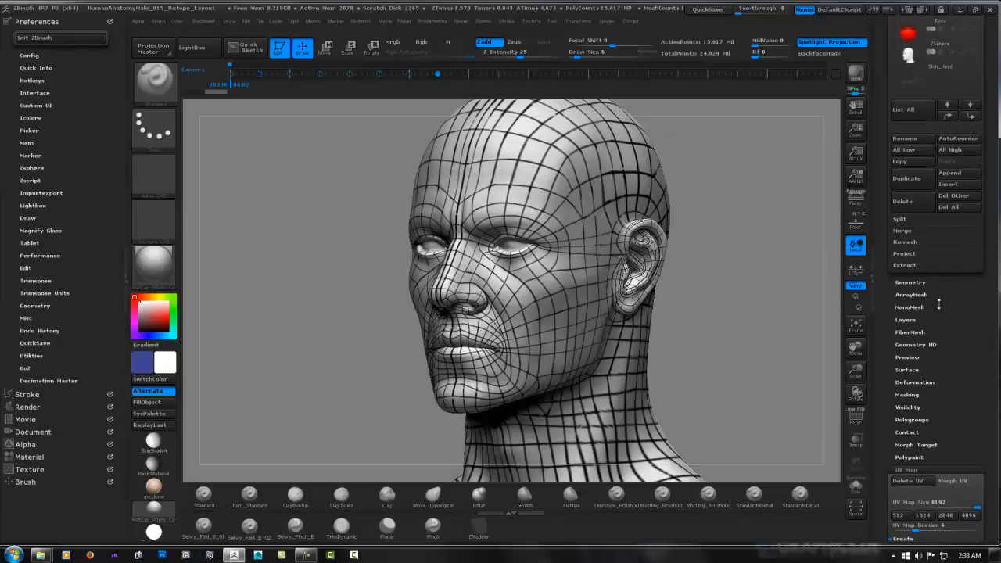
click(921, 281)
drag(925, 305, 886, 303)
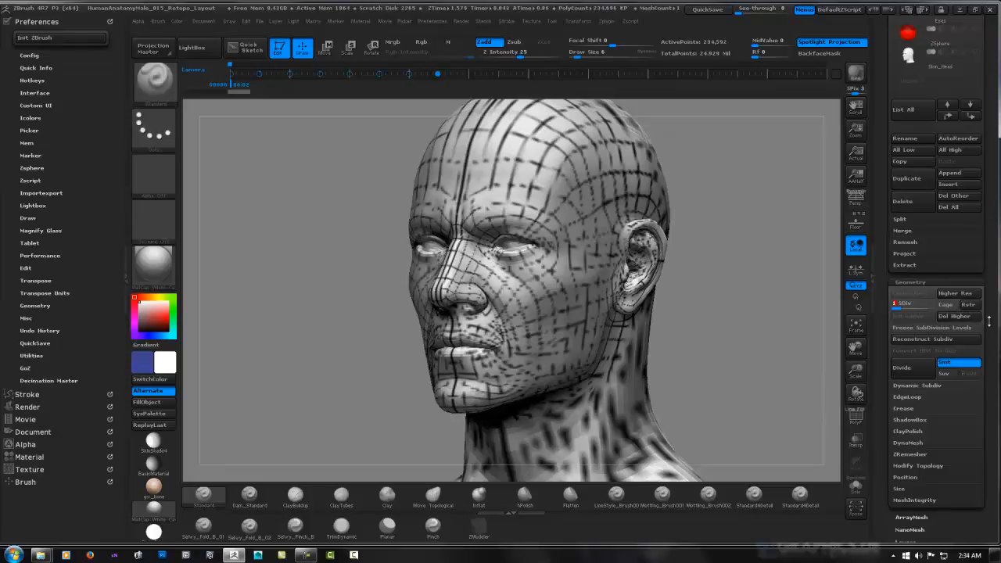
drag(977, 316, 972, 208)
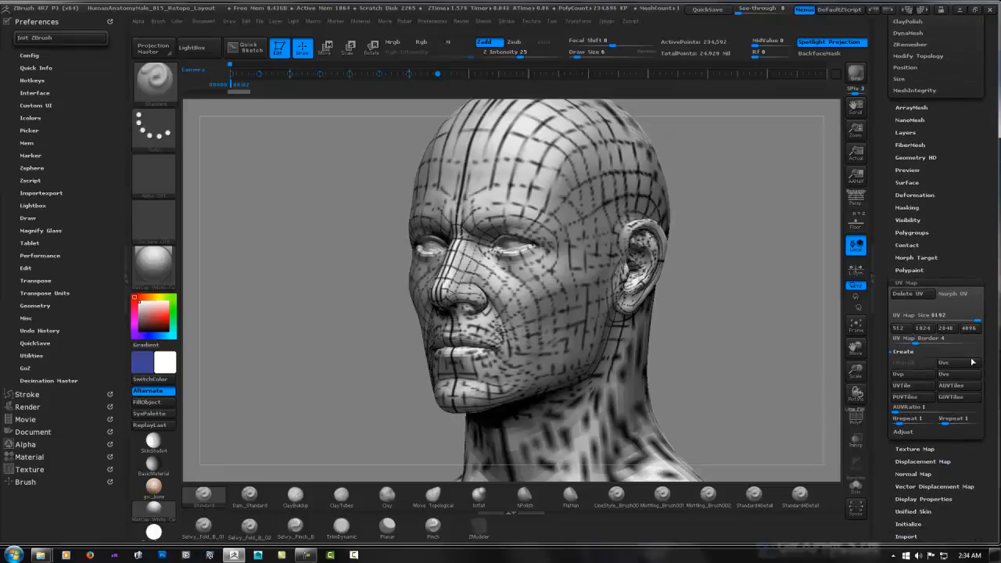
click(955, 399)
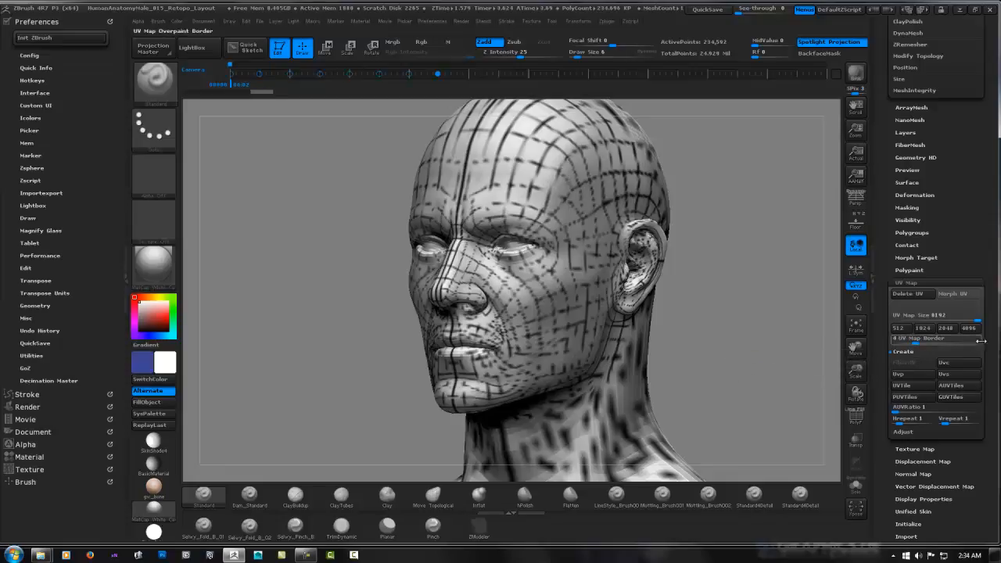
Create a new texture map from the mesh's UV map
scroll(984, 264, down, 3)
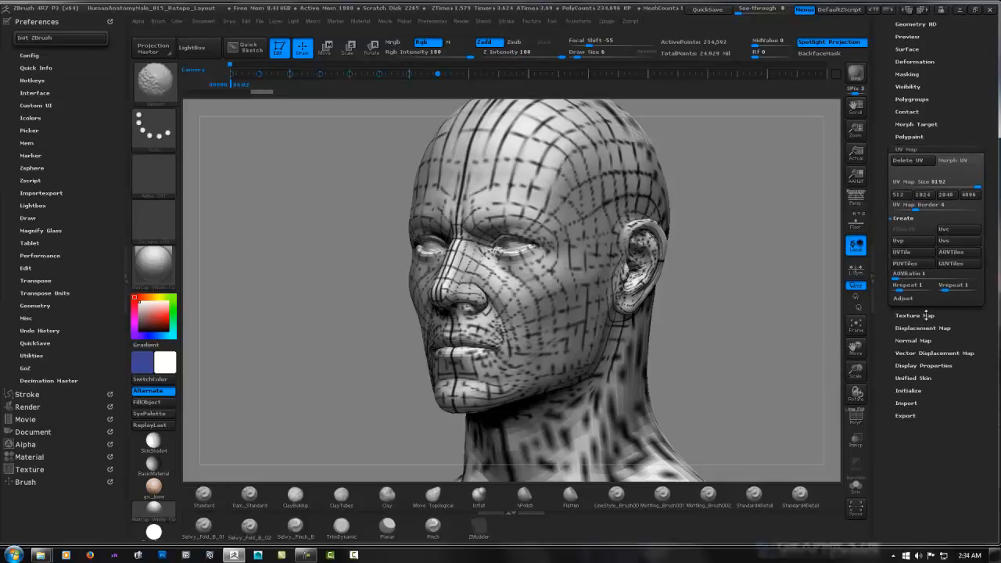
click(915, 315)
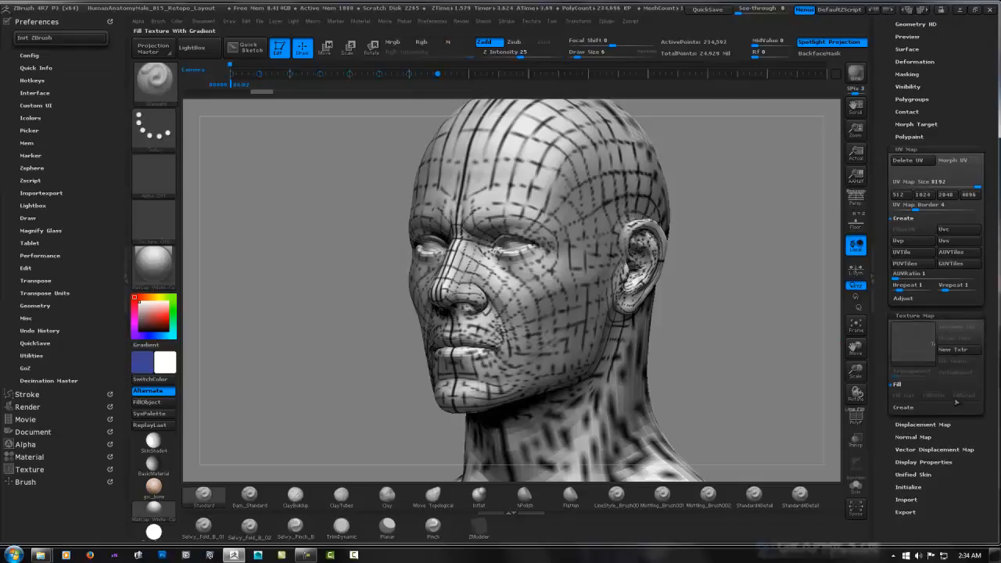
click(903, 406)
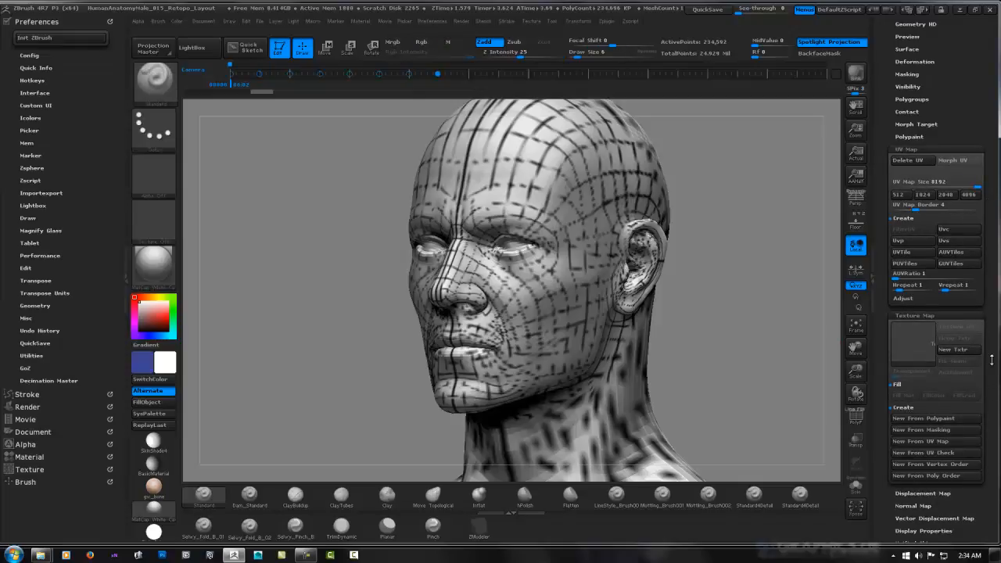
click(942, 443)
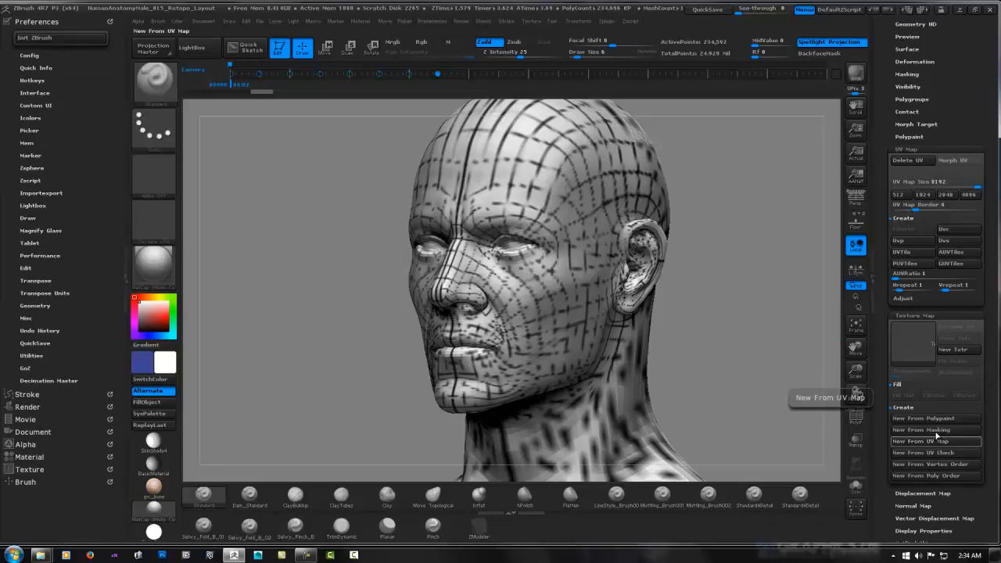
Inspect the UV map texture and its tiles on the head, and remove the texture from the mesh
click(918, 337)
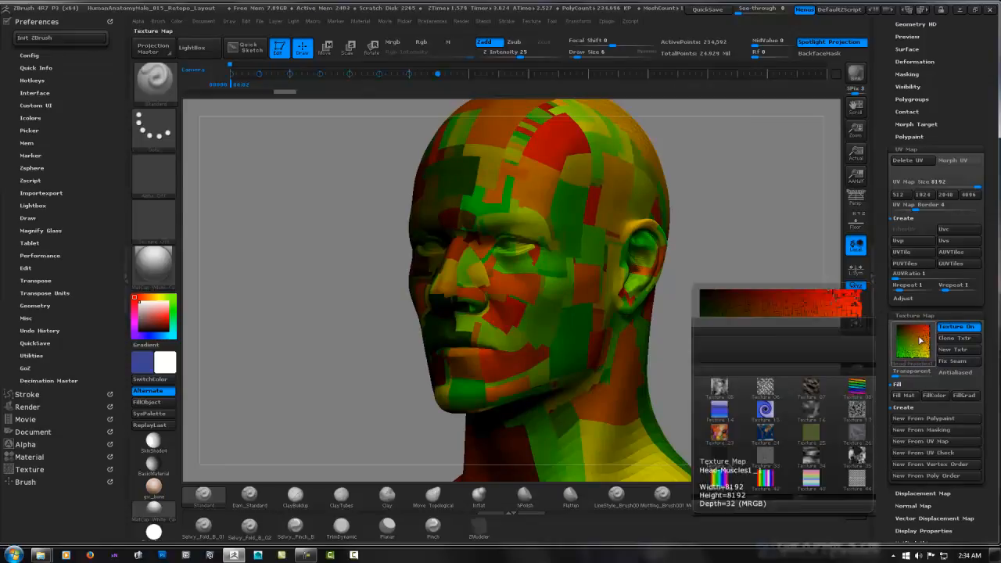
click(918, 344)
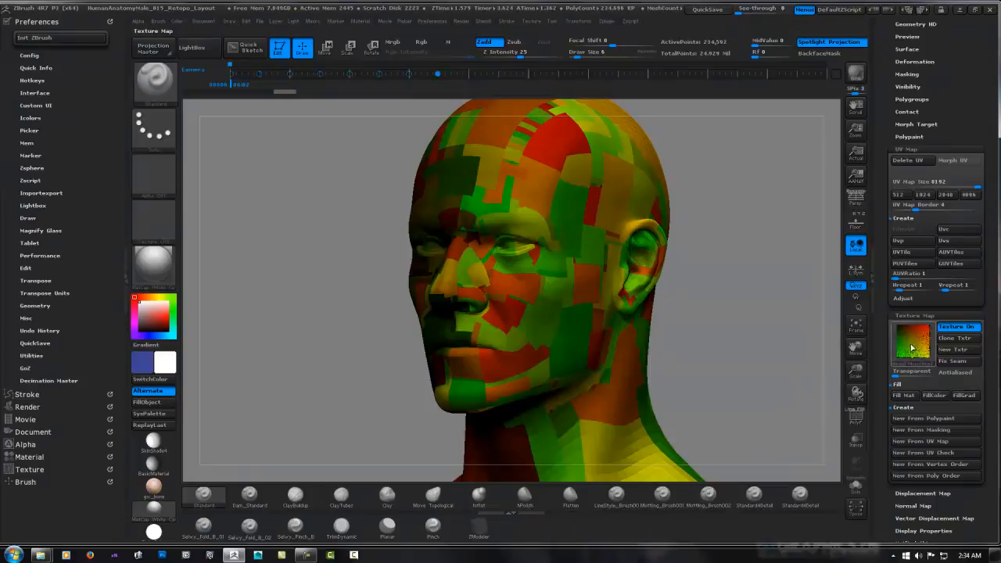
mouse_move(910, 347)
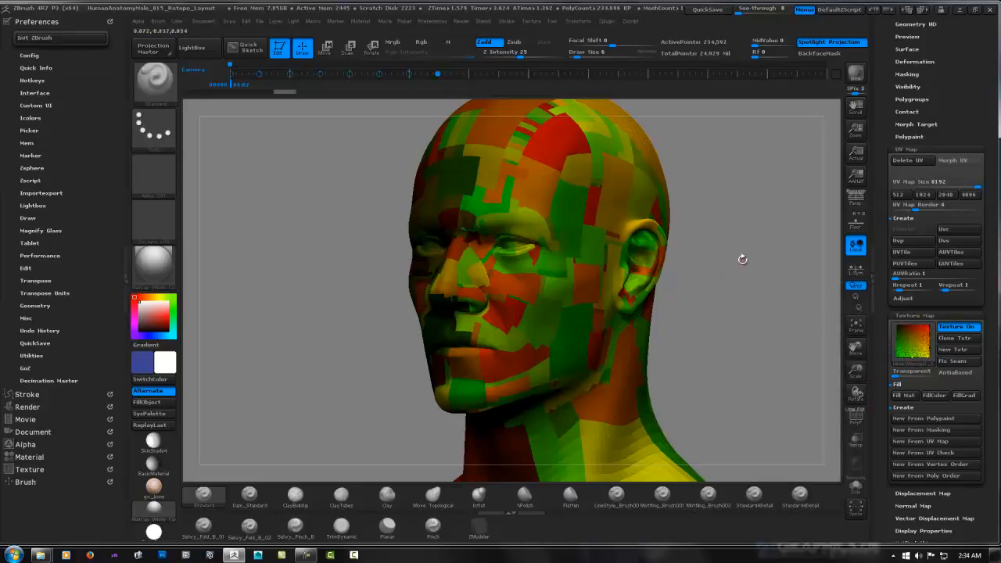
drag(727, 273, 765, 272)
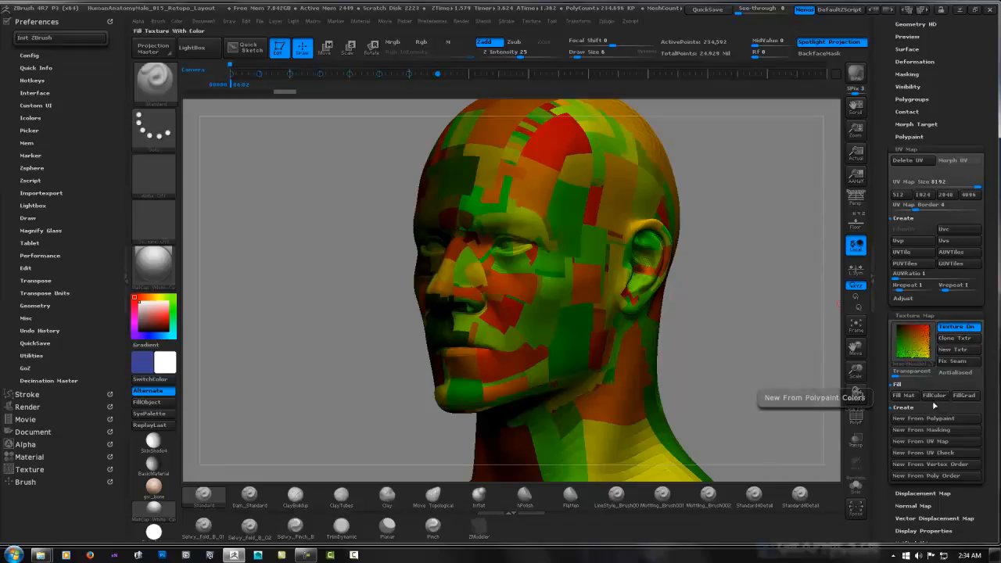
key(ctrl)
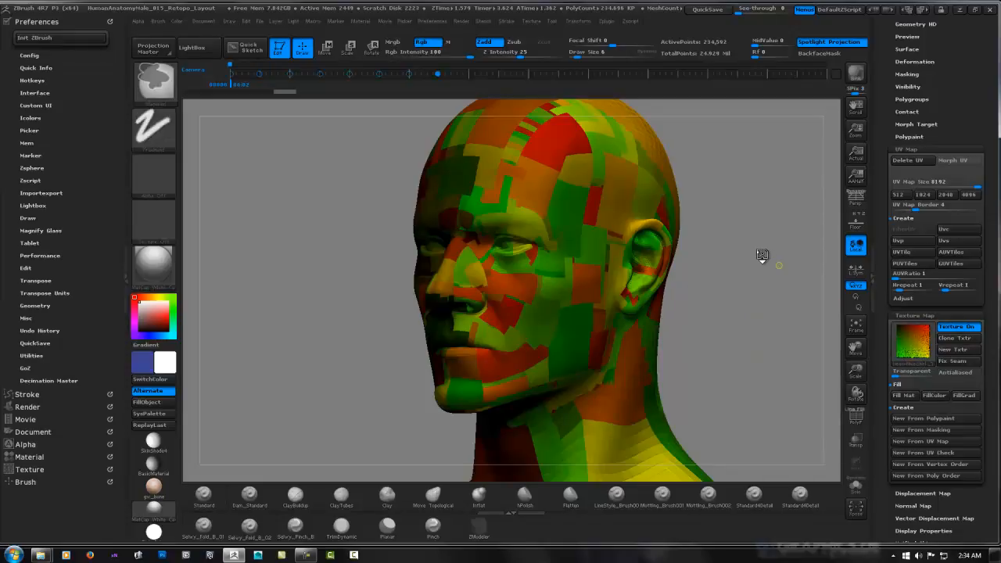
mouse_move(727, 286)
mouse_down()
mouse_move(746, 277)
mouse_move(666, 298)
mouse_up()
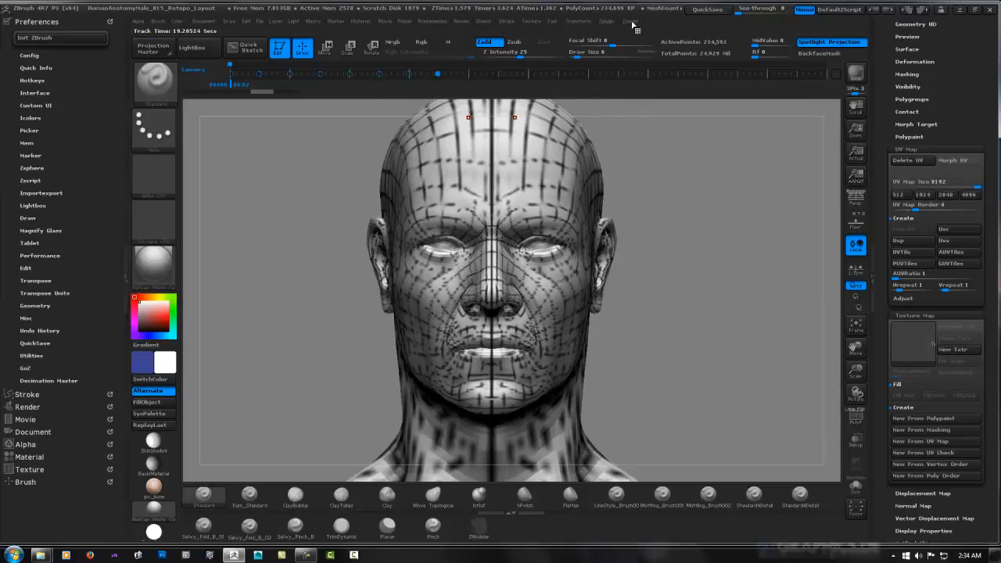
Dock the Zplugin palette in the tray that holds the Preferences palette
click(581, 22)
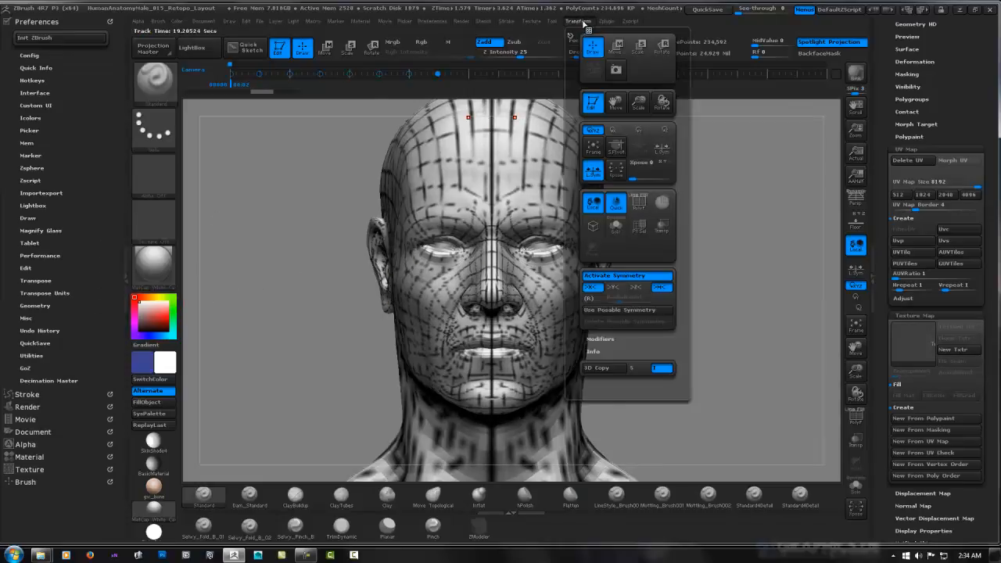
click(607, 21)
mouse_move(603, 36)
mouse_down()
mouse_move(62, 446)
mouse_move(63, 491)
mouse_up()
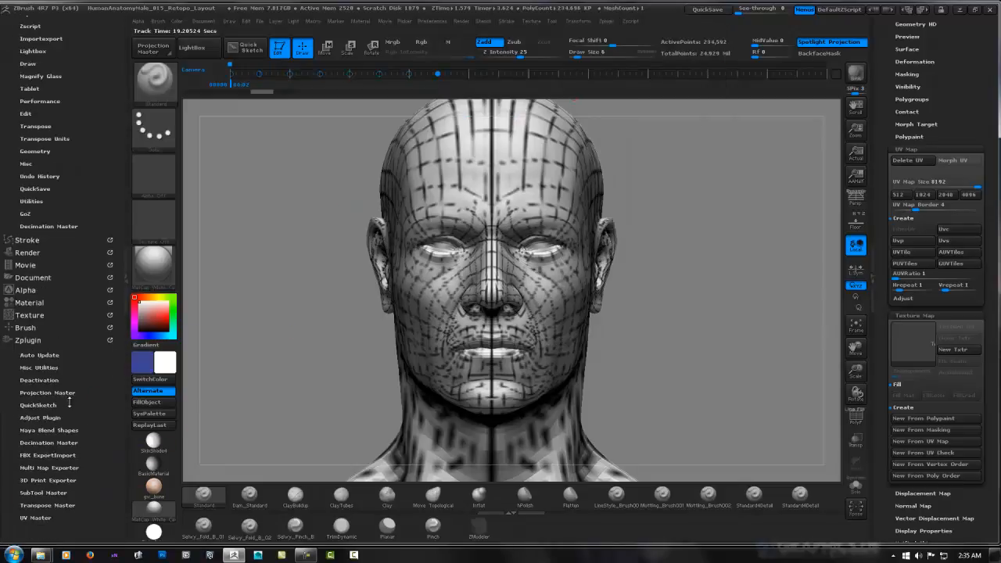
Set the Multi Map Exporter's map size to 8192 and include Texture From Polypaint in the export
click(49, 467)
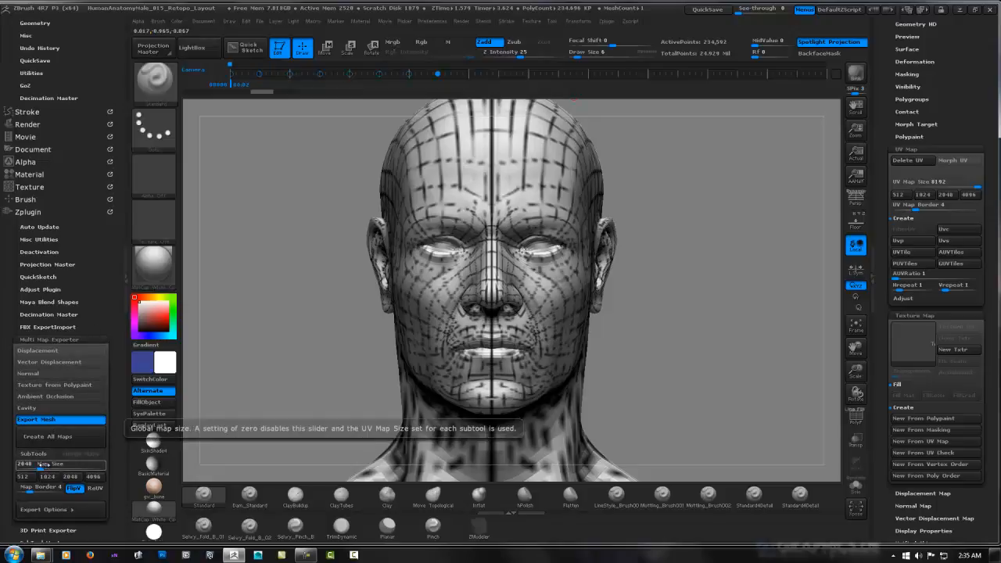
drag(41, 465, 48, 464)
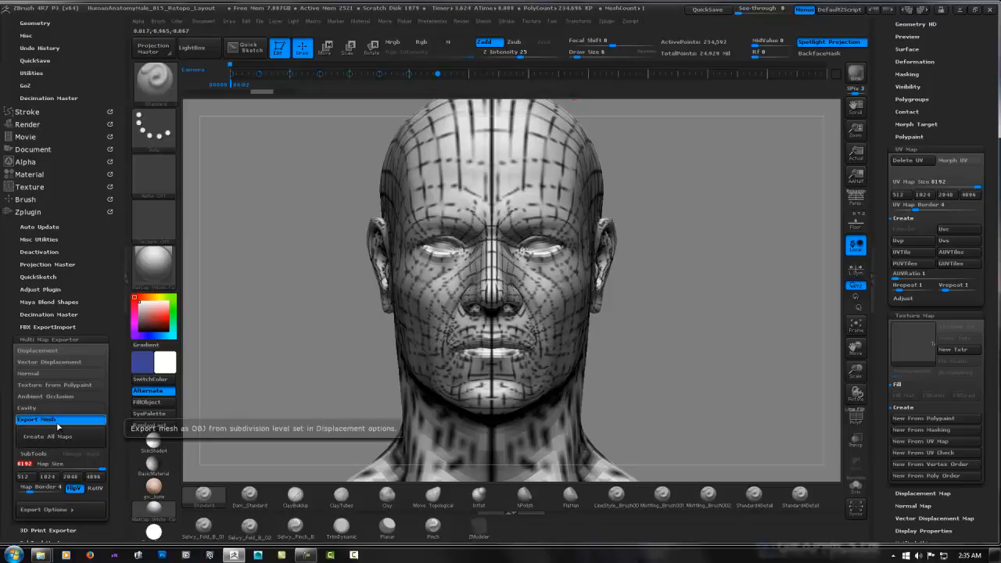
click(61, 386)
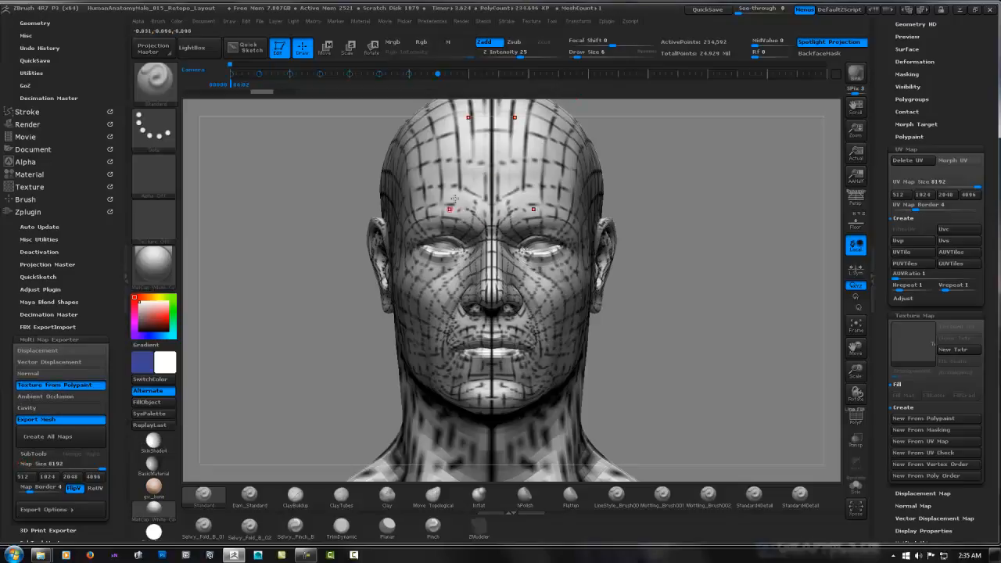
Set the subdivision level to 1 in the Multi Map Exporter's mesh export options
scroll(56, 383, down, 5)
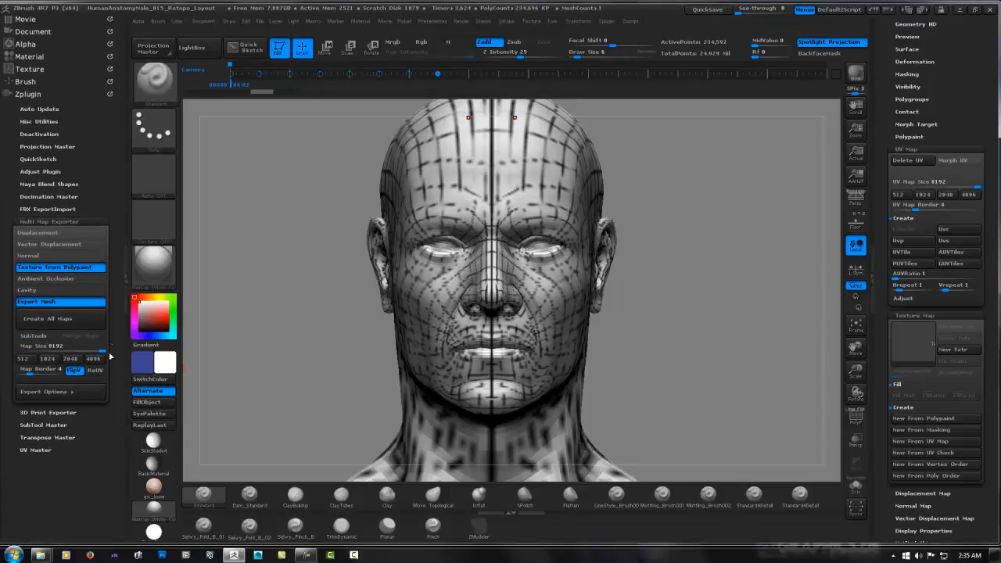
click(58, 391)
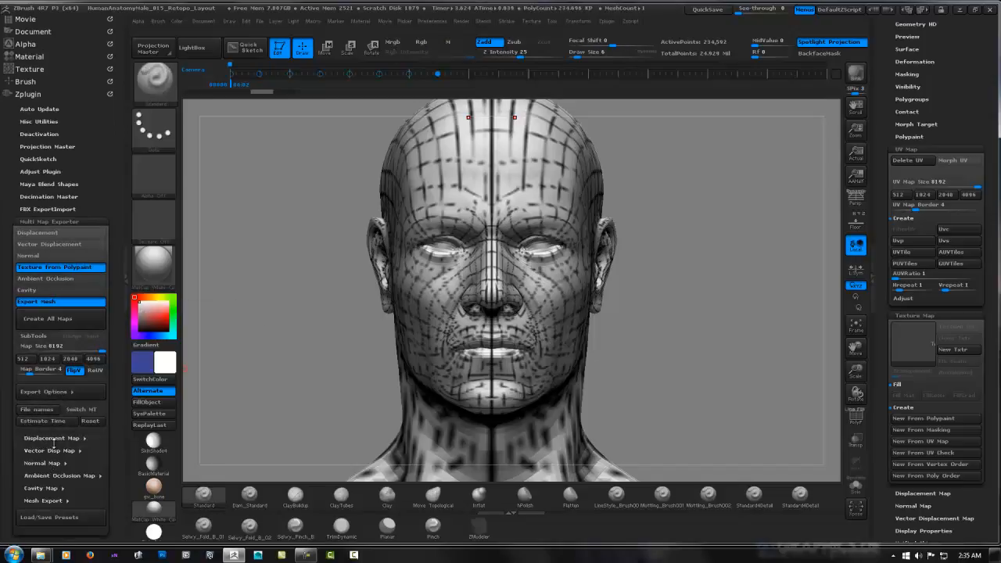
click(43, 499)
drag(110, 466, 116, 430)
drag(61, 459, 13, 452)
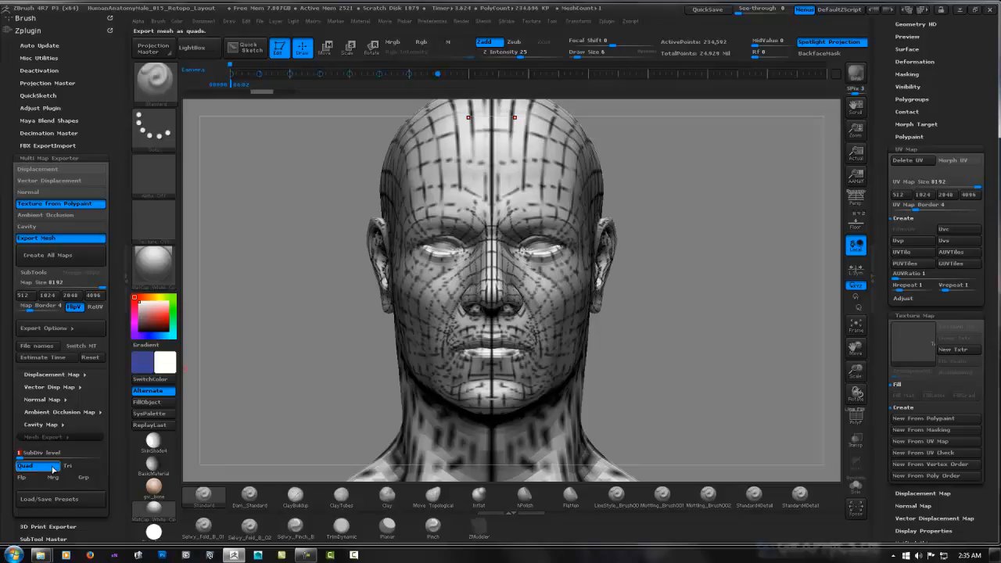
Create all maps and save them as Head-Muscles1_1 in TIF format in the Head Muscles References folder
drag(119, 362, 112, 405)
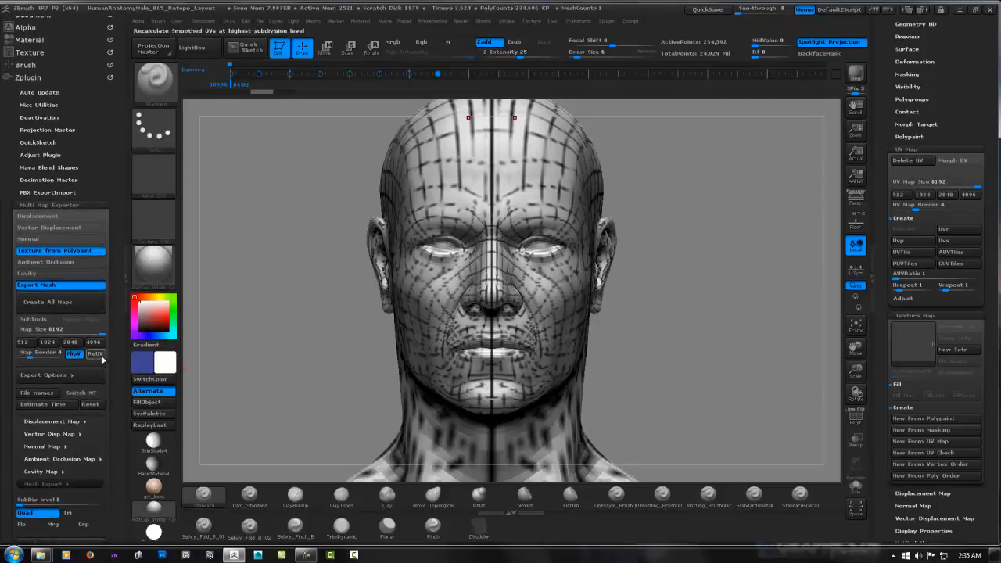
click(55, 302)
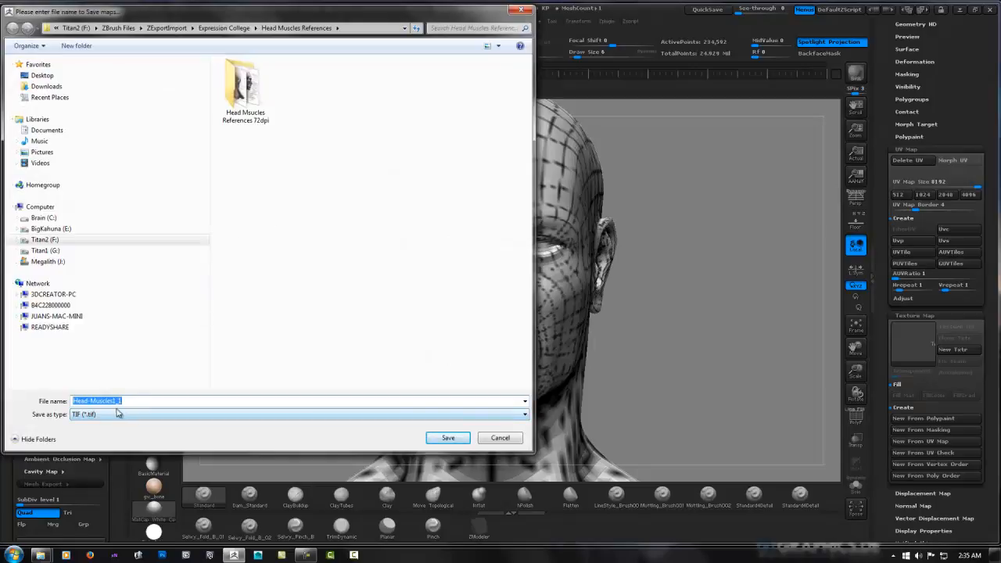
click(434, 417)
click(437, 417)
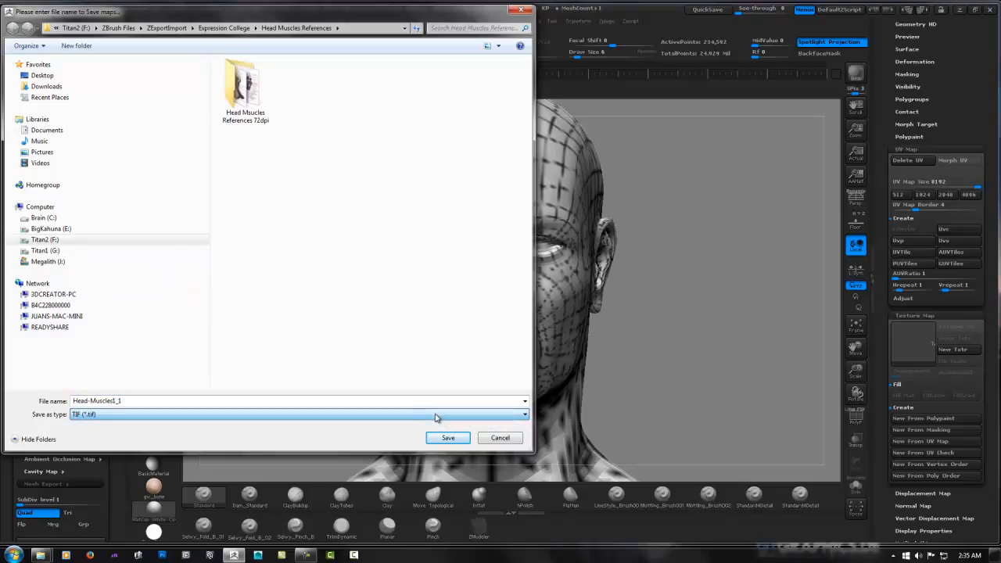
click(446, 438)
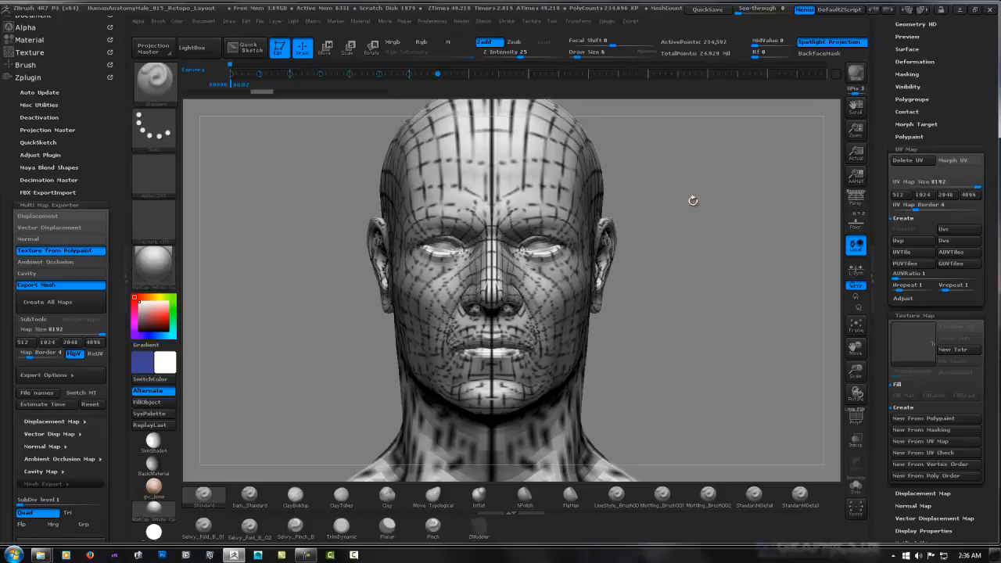
drag(693, 201, 674, 207)
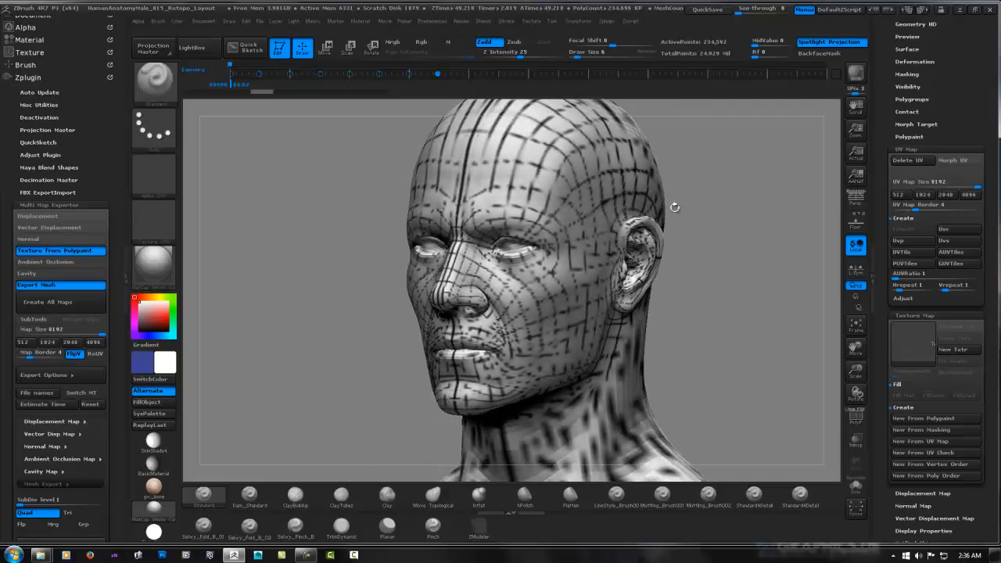